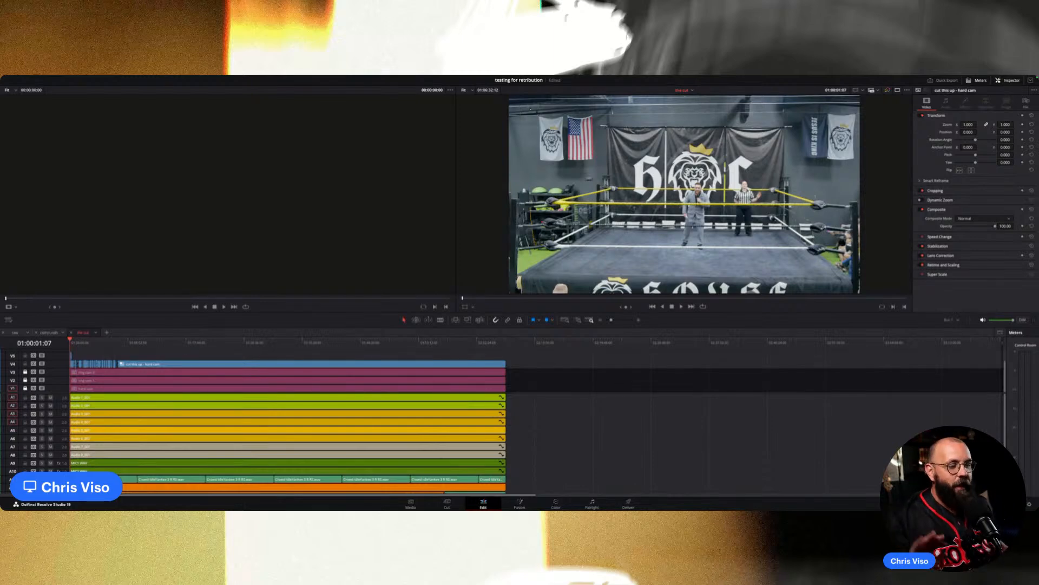
# Open the timeline with the original synced camera clips and collapse its audio tracks into a compact overview.
pyautogui.click(14, 332)
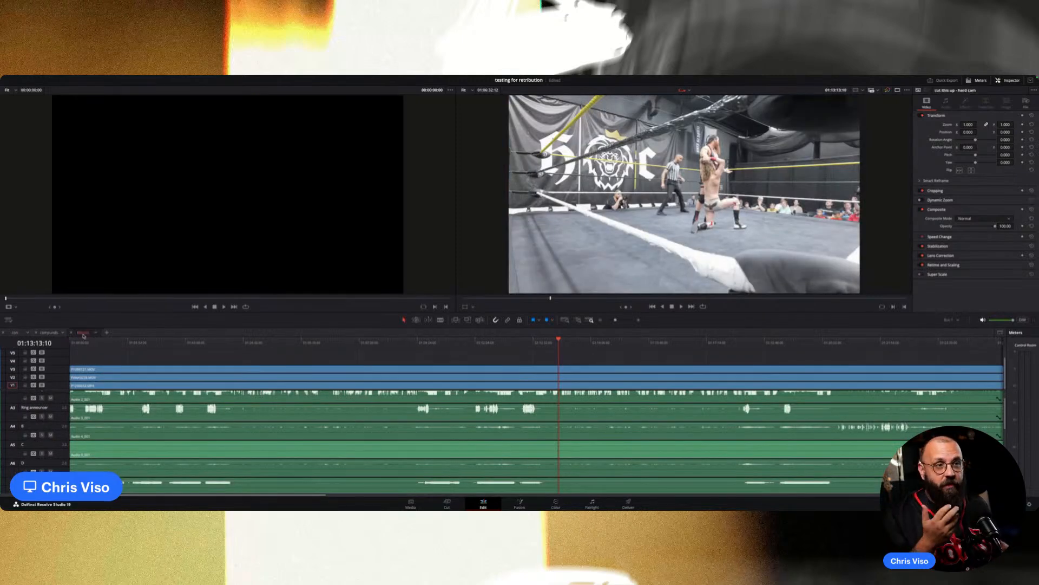
pyautogui.click(53, 333)
pyautogui.click(13, 333)
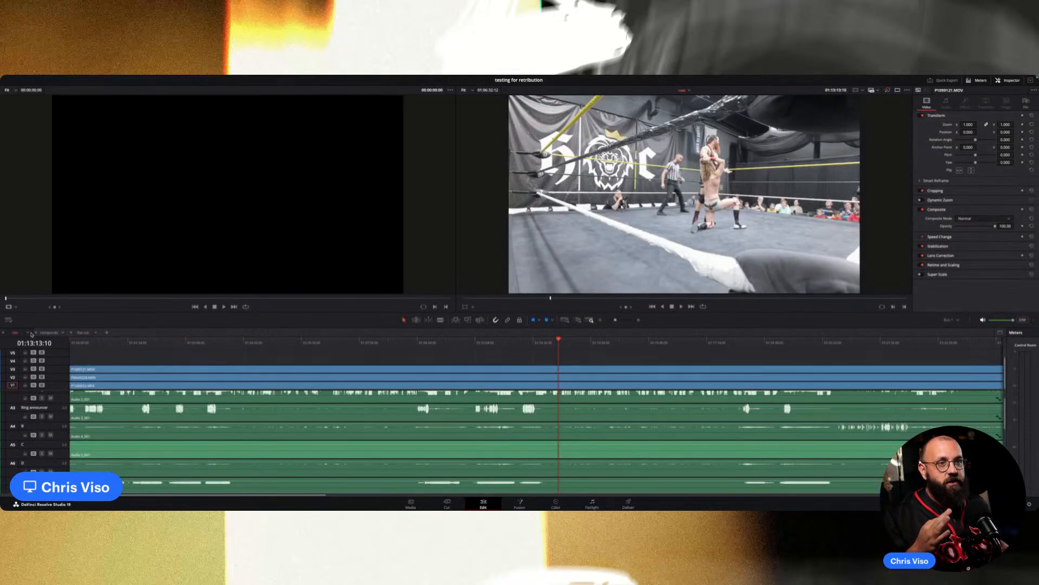
pyautogui.scroll(-4, 312, 450)
pyautogui.scroll(2, 290, 464)
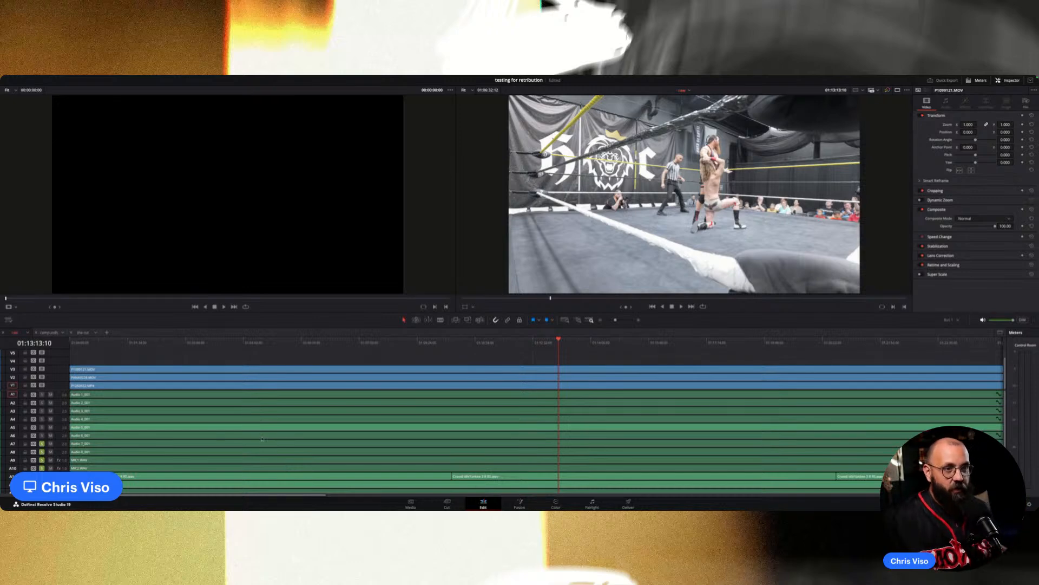
# Examine the audio waveforms from the commentary, ring announcer and music tracks through the camera audio, with tracks expanded, then return to compact heights.
pyautogui.scroll(5, 263, 441)
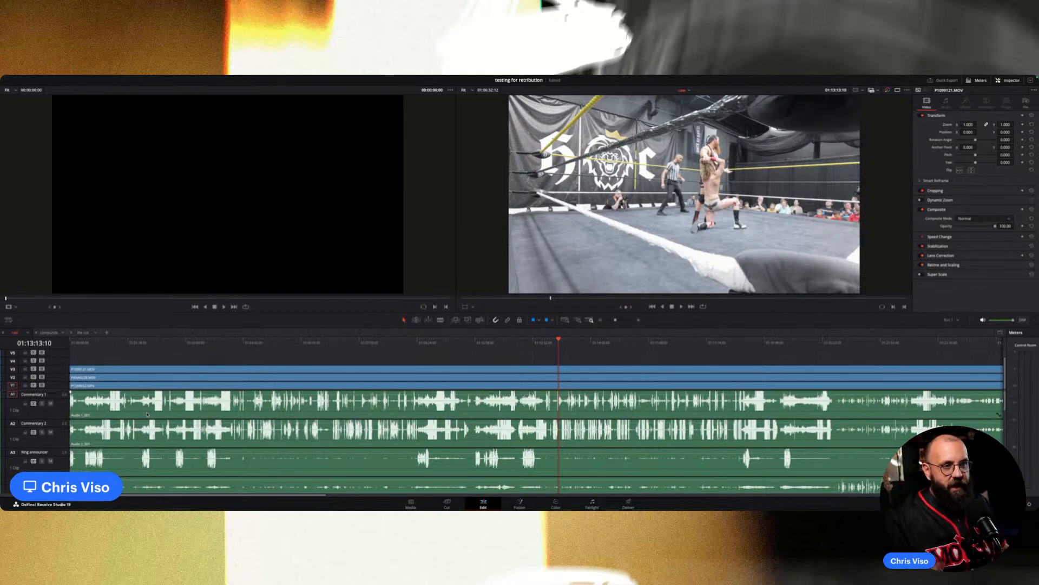
pyautogui.scroll(-2, 118, 430)
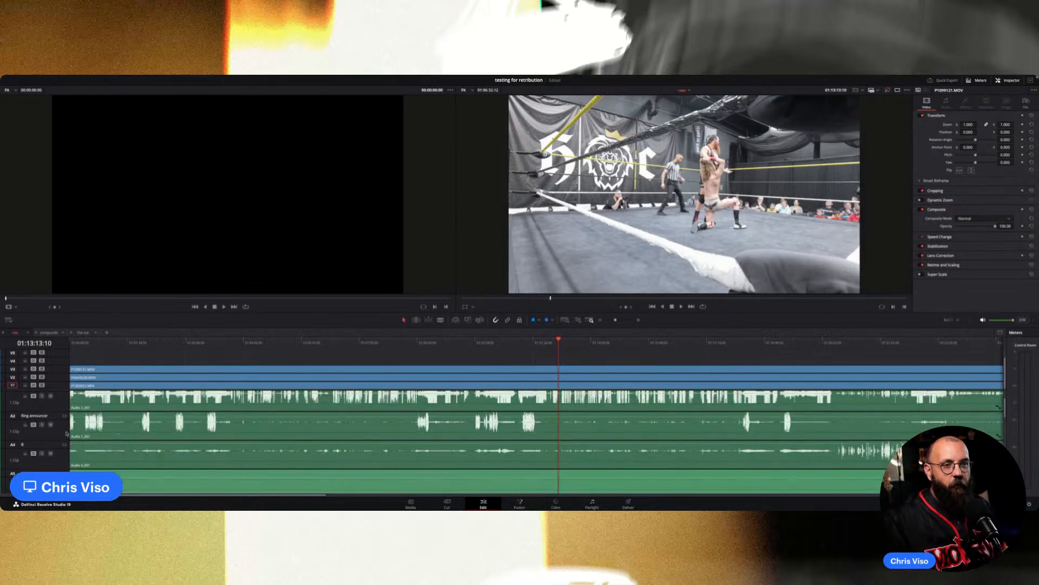
pyautogui.scroll(-2, 141, 441)
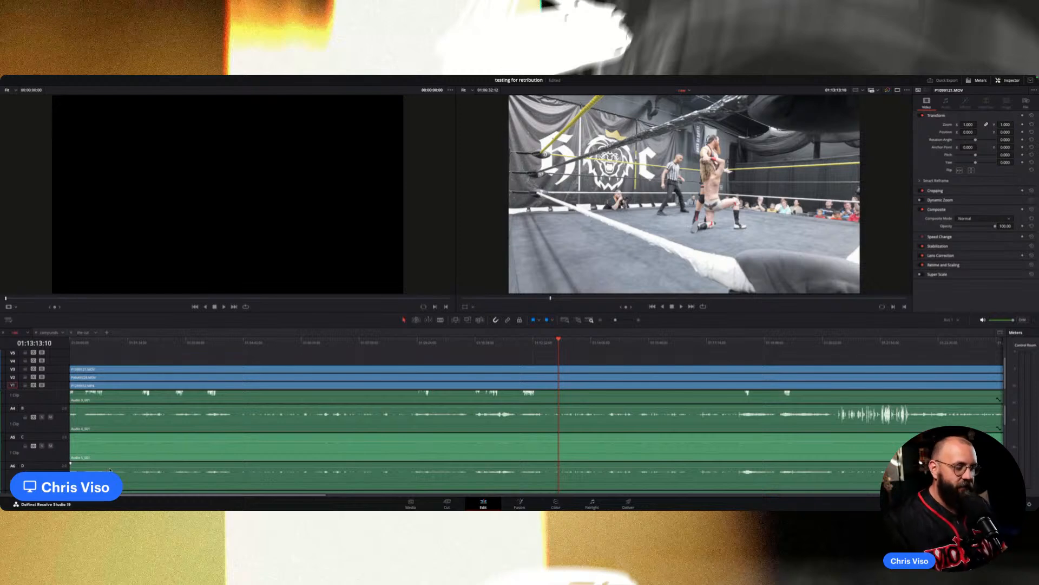
pyautogui.scroll(-4, 110, 469)
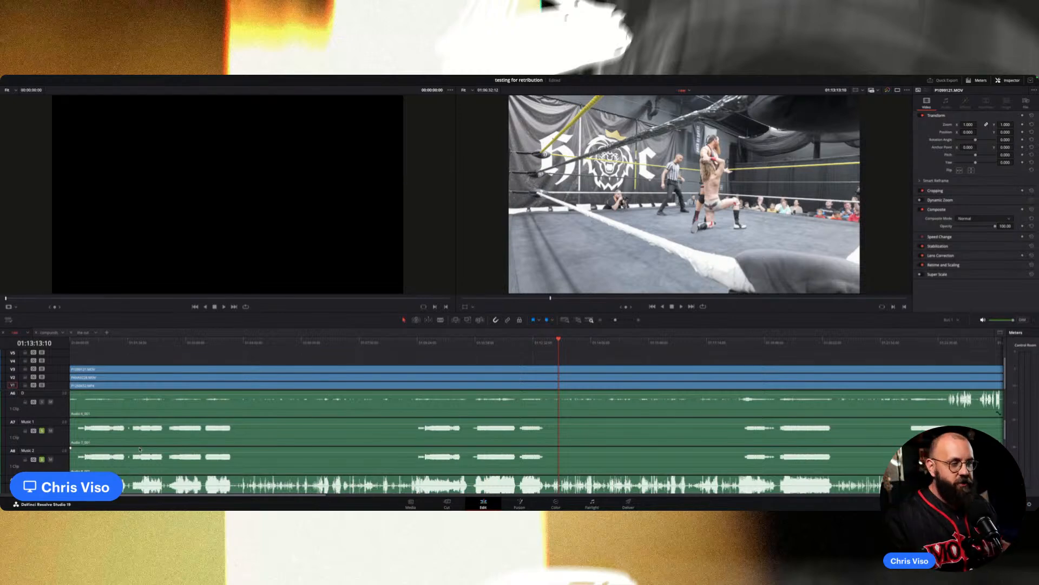
pyautogui.scroll(-3, 110, 446)
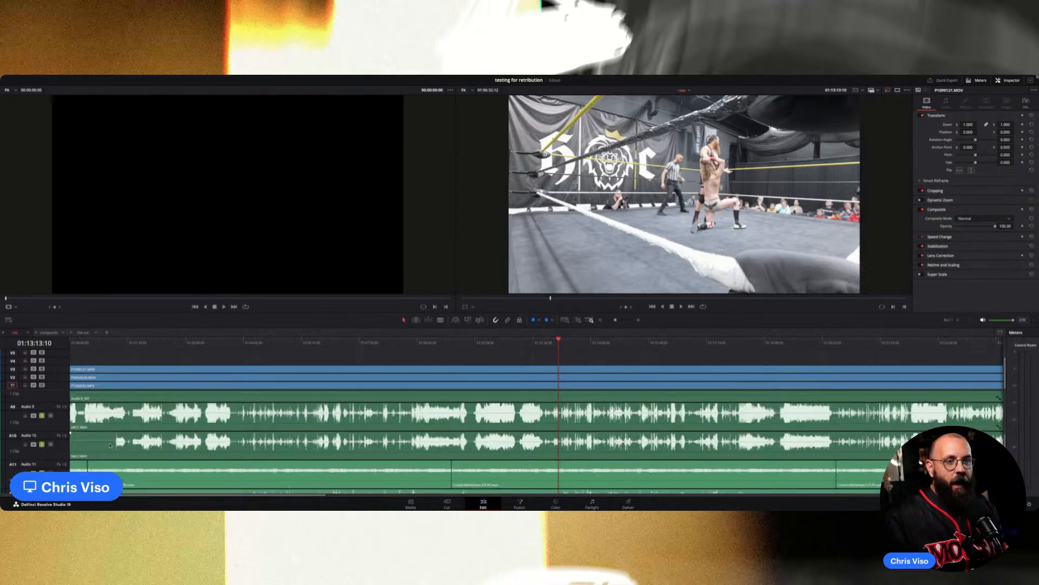
pyautogui.scroll(-1, 110, 445)
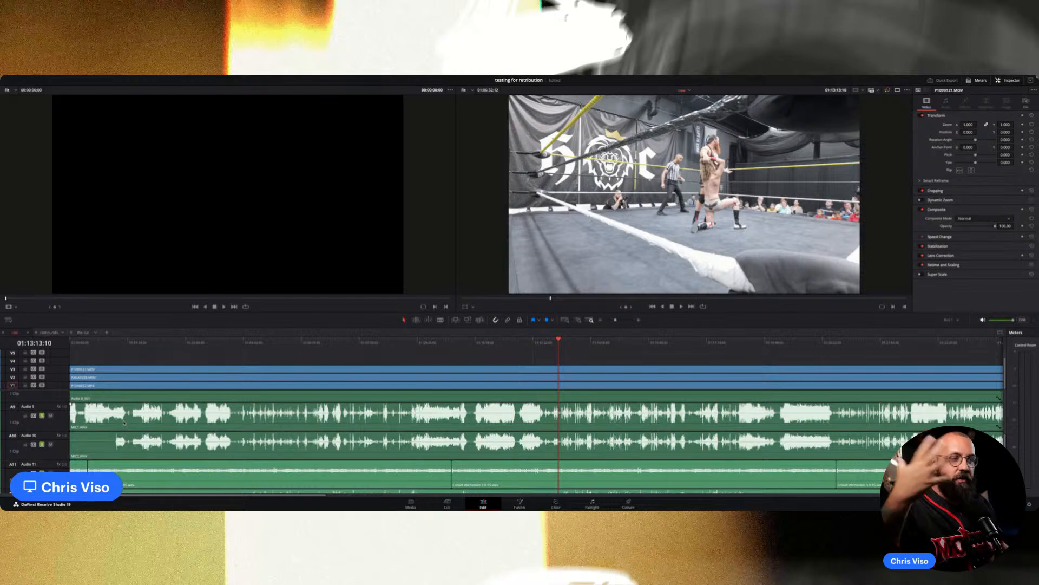
pyautogui.scroll(-1, 202, 427)
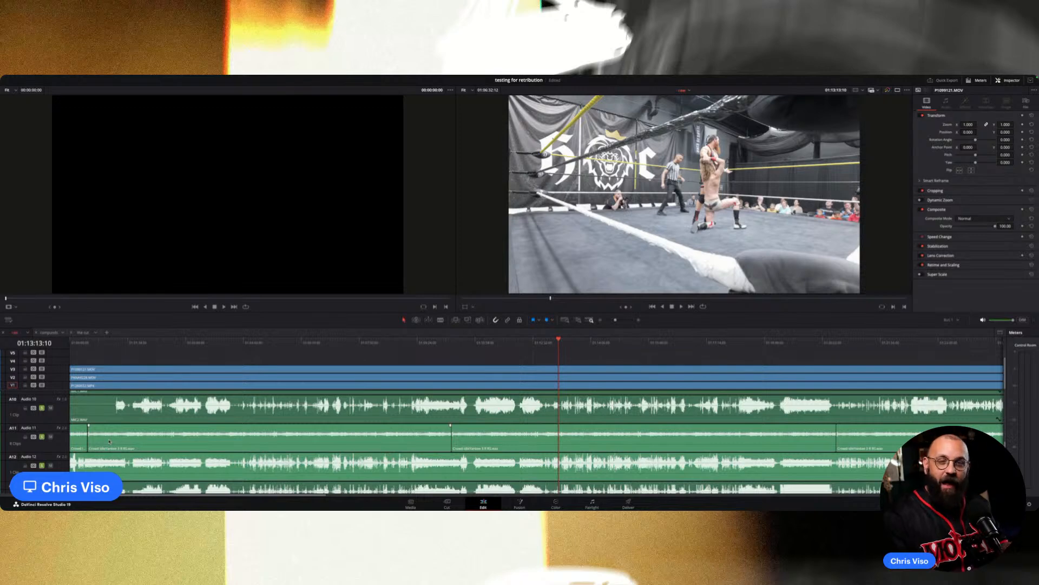
pyautogui.scroll(-2, 109, 441)
pyautogui.scroll(-1, 112, 447)
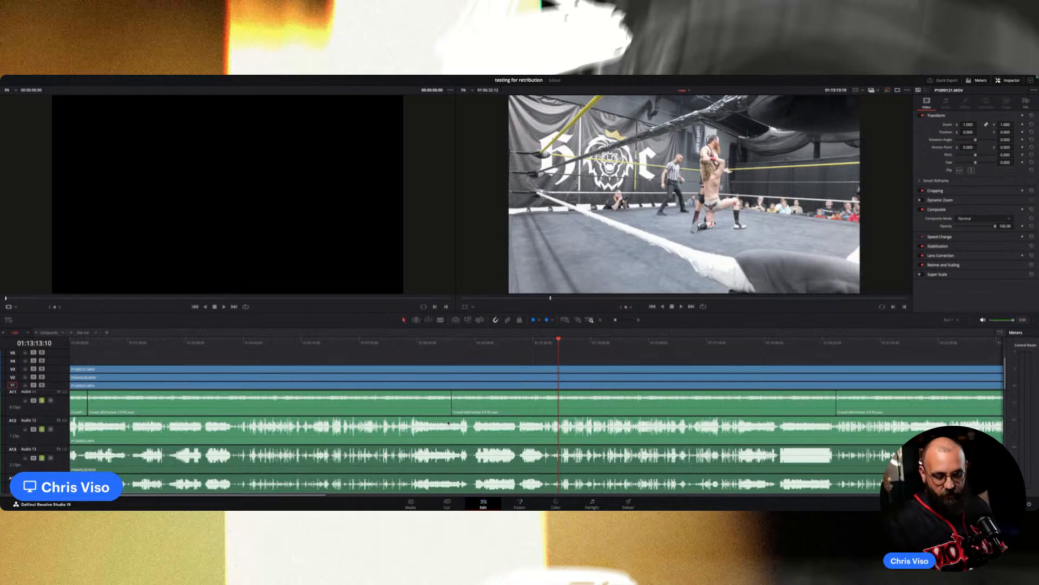
pyautogui.keyDown('shift'); pyautogui.scroll(-4, 448, 423); pyautogui.keyUp('shift')
pyautogui.scroll(3, 445, 431)
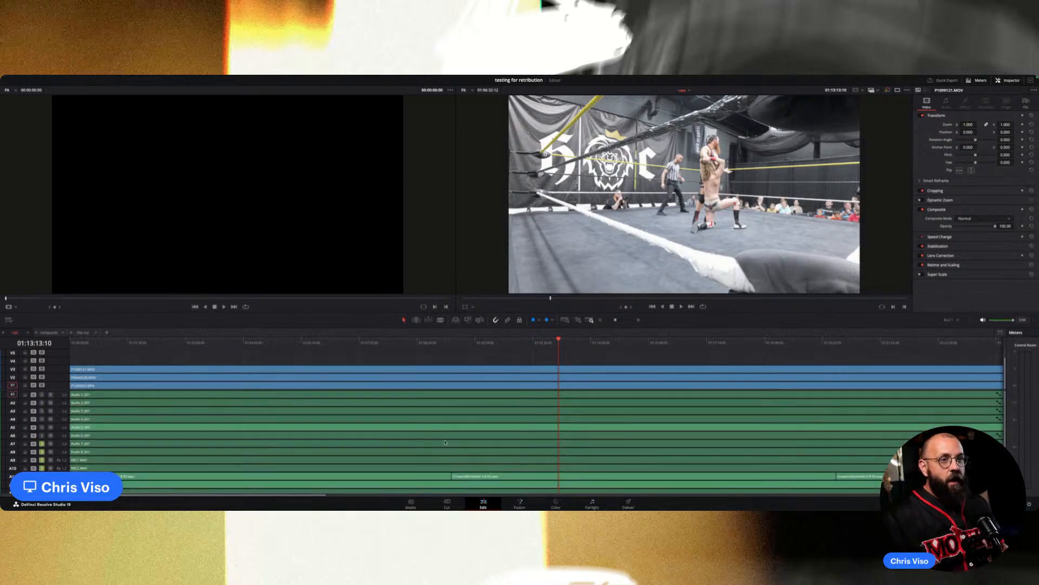
# Turn off the V3 and V2 video tracks to view the other camera angles, and turn both tracks back on.
pyautogui.click(133, 371)
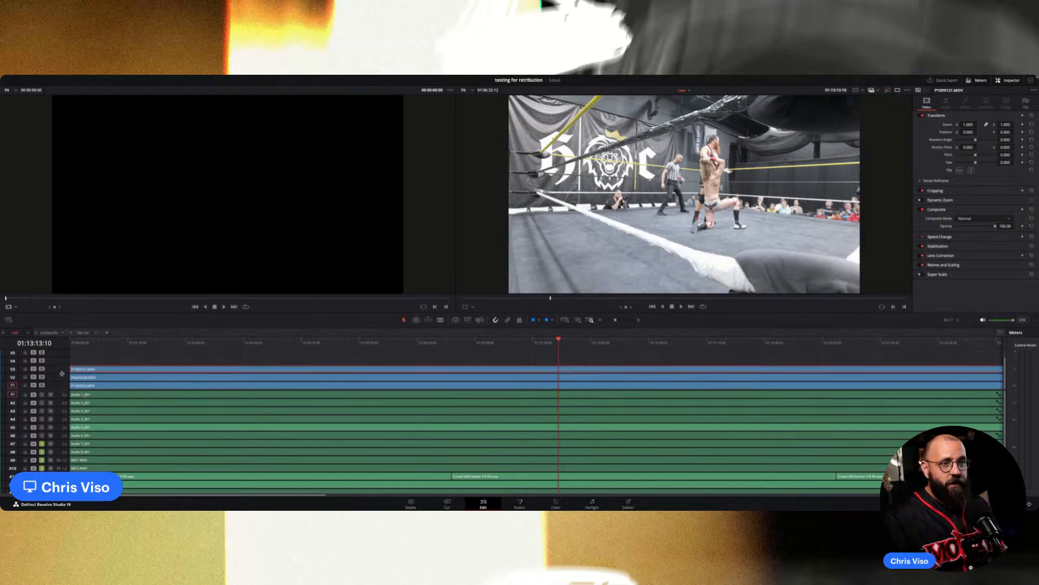
pyautogui.click(42, 369)
pyautogui.click(42, 376)
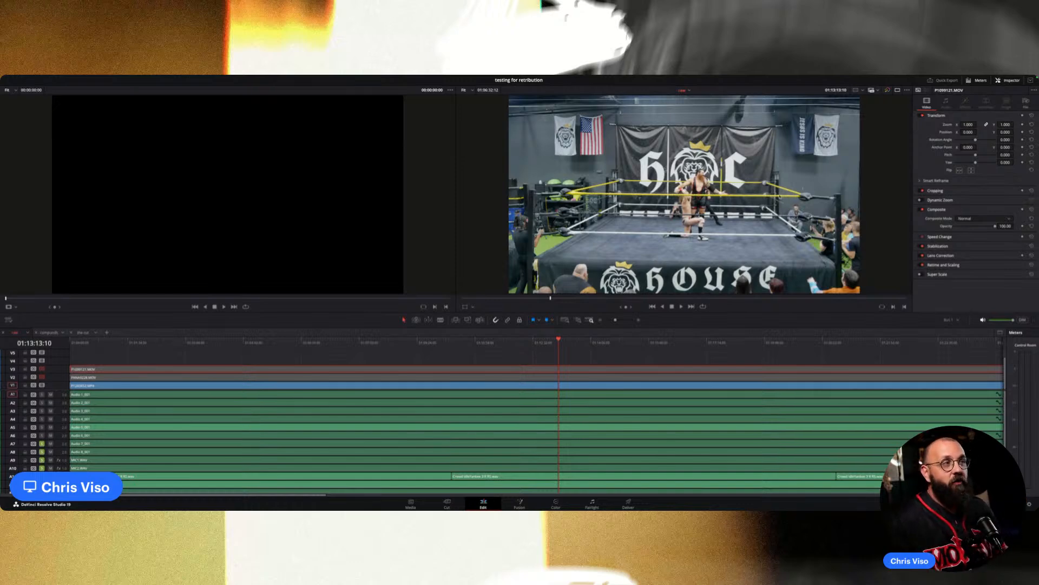
pyautogui.click(42, 377)
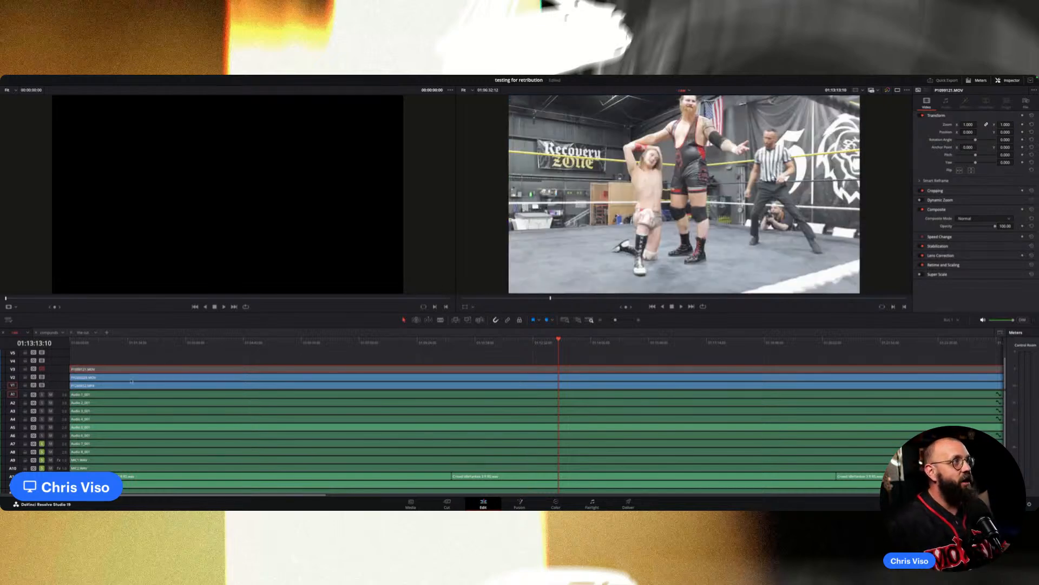
pyautogui.hotkey('ctrl', 's')
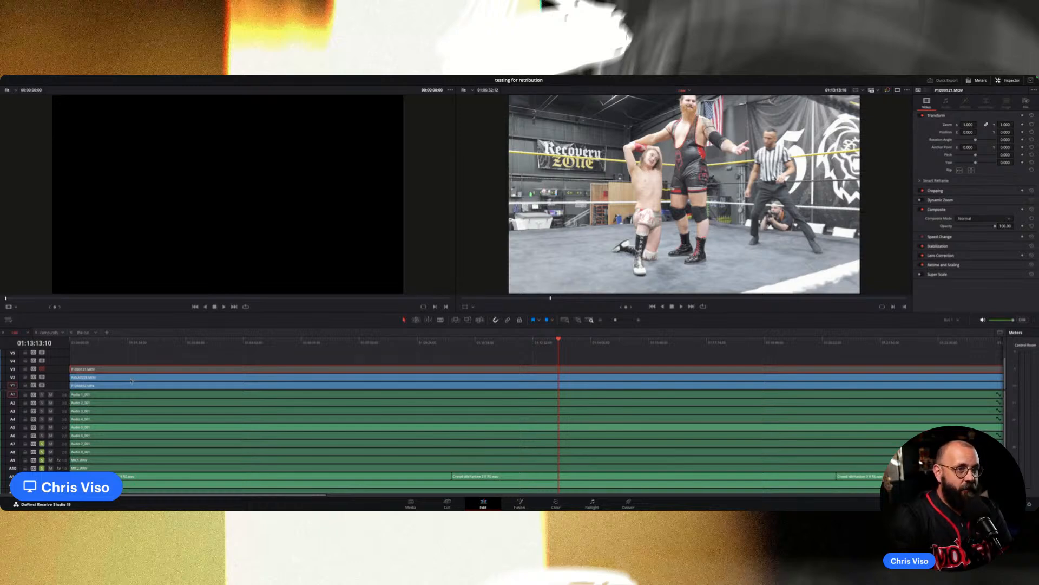
pyautogui.click(45, 368)
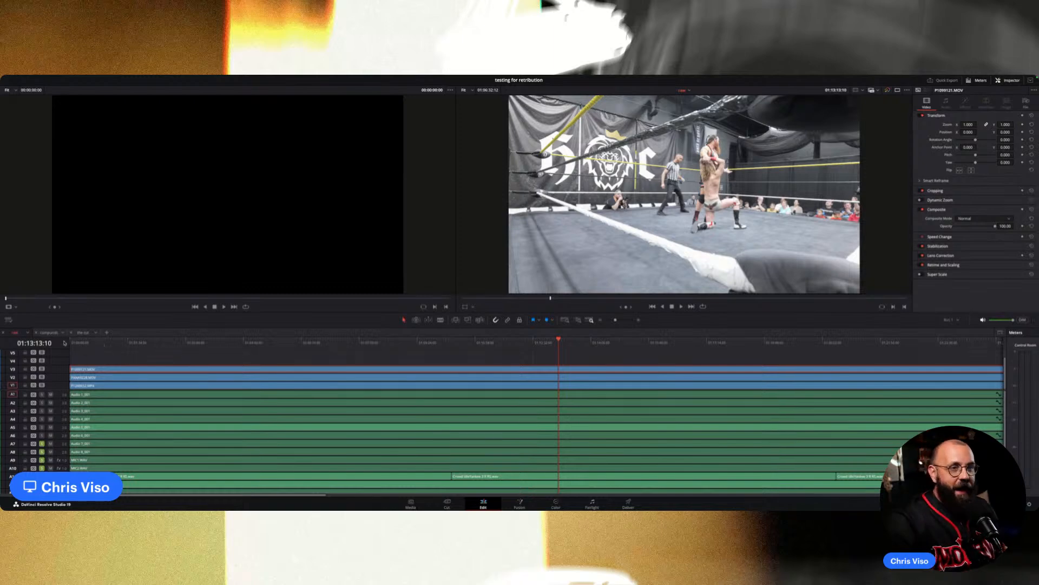
# Compare the original camera clips with the ring cam 2, ring cam 1 and hard cam clips in the compounds timeline.
pyautogui.click(48, 332)
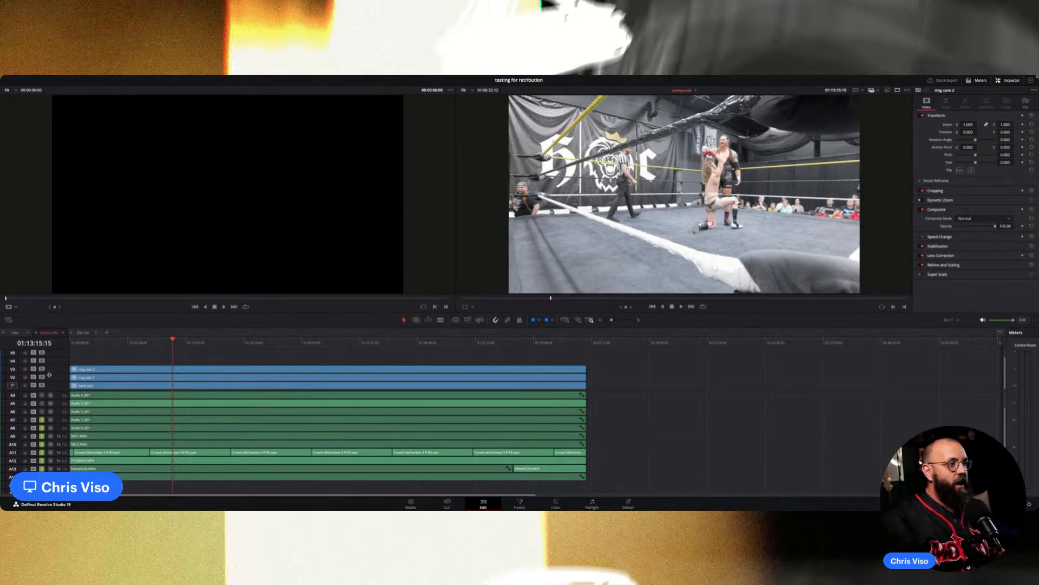
pyautogui.click(15, 332)
pyautogui.scroll(-5, 452, 397)
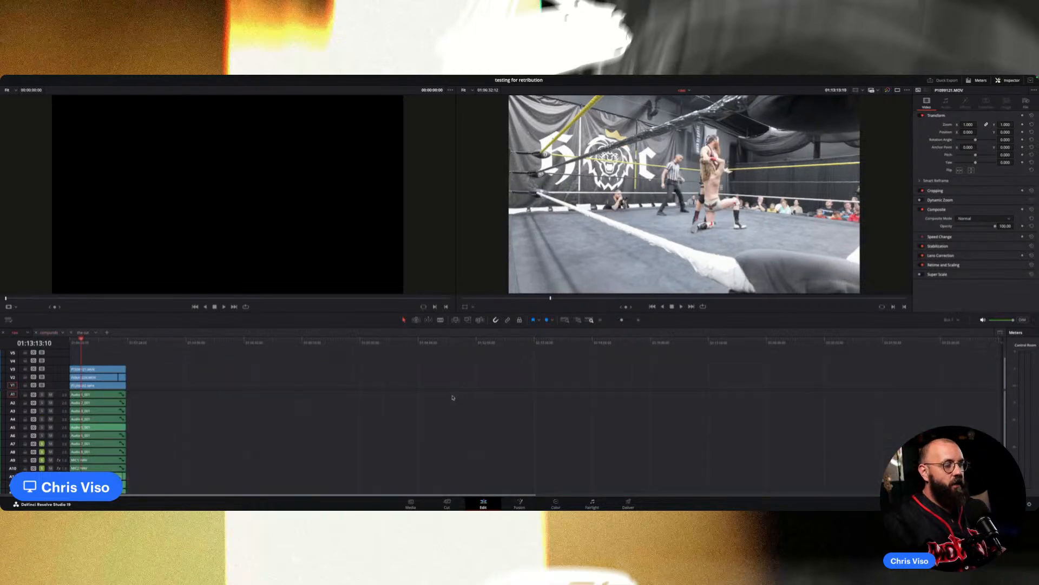
pyautogui.click(56, 334)
pyautogui.scroll(-5, 319, 395)
pyautogui.scroll(7, 360, 424)
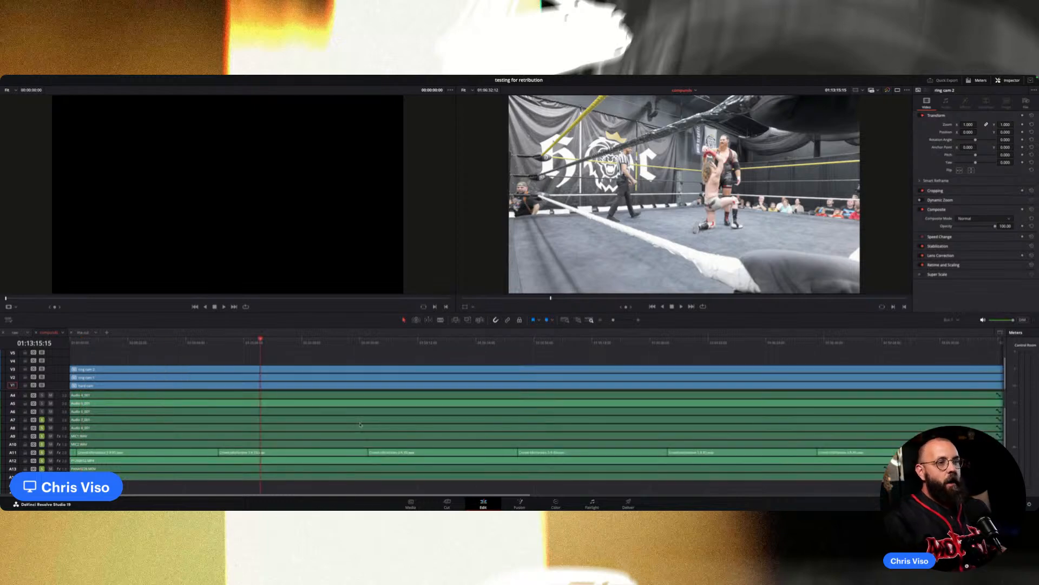
pyautogui.scroll(-5, 290, 412)
pyautogui.scroll(4, 262, 412)
pyautogui.click(130, 370)
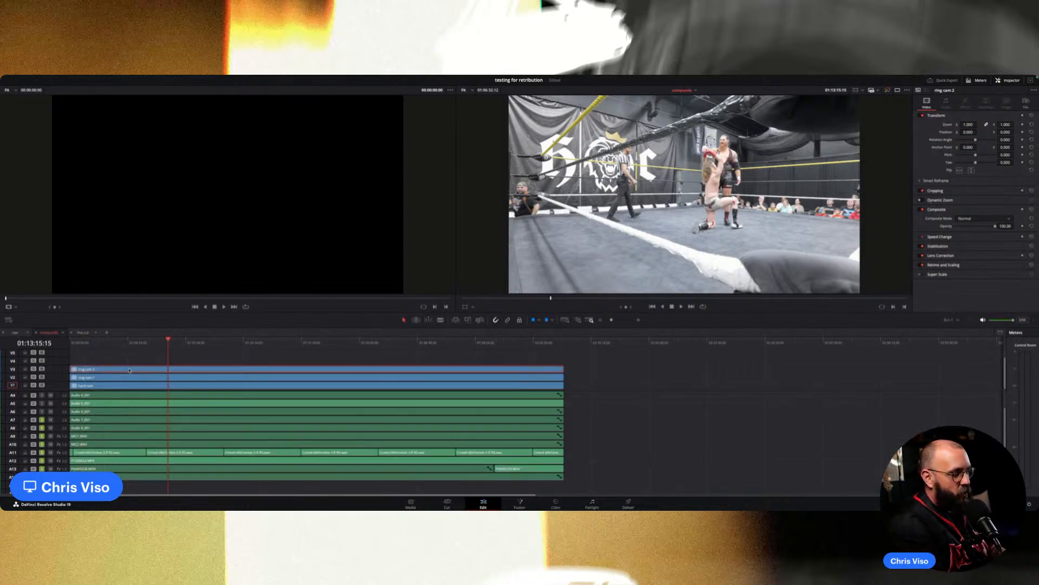
# Locate the New Compound Clip command for the V3 clip in the original timeline, dismiss it and return to the compounds timeline.
pyautogui.click(15, 332)
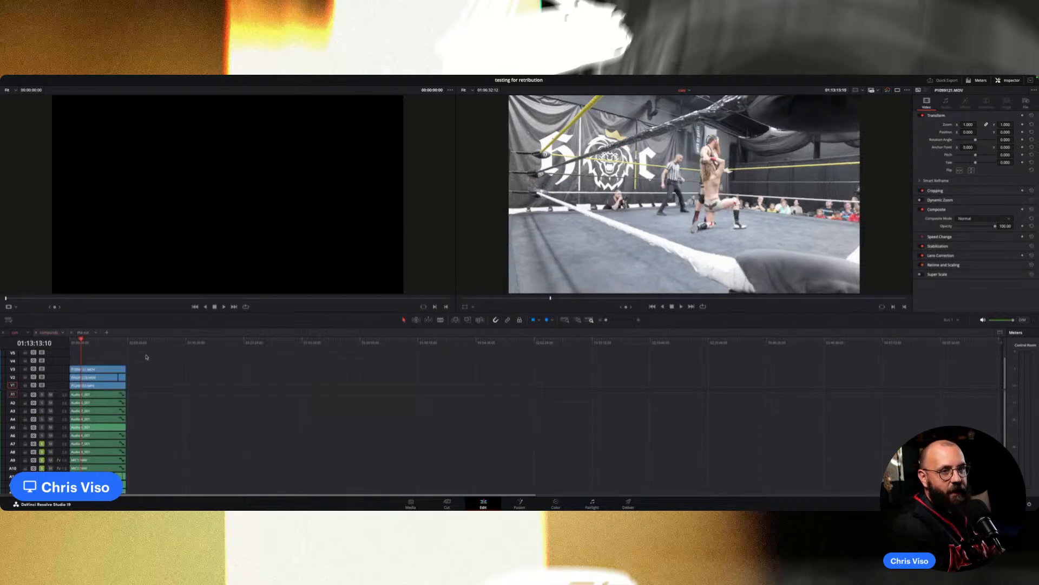
pyautogui.click(101, 368)
pyautogui.rightClick(101, 368)
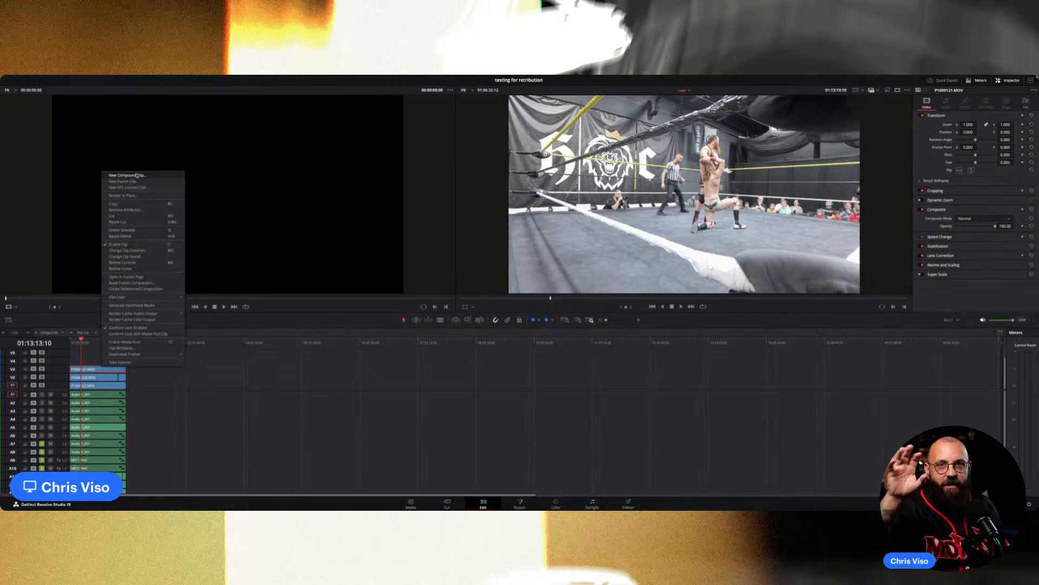
pyautogui.click(53, 334)
pyautogui.click(53, 334)
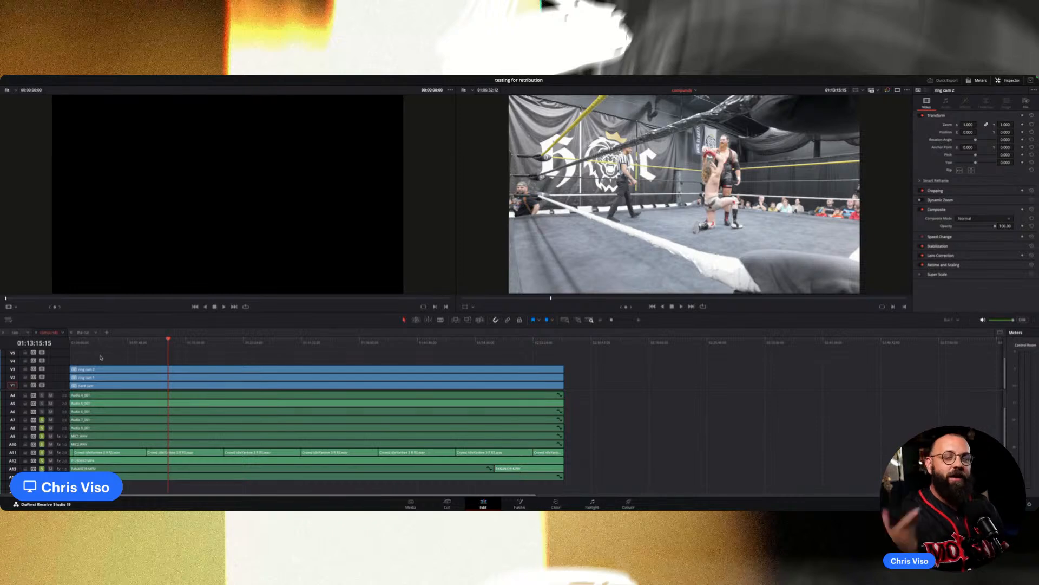
# Open the cut timeline and examine its multicam edits, locked camera tracks and color-coded audio tracks.
pyautogui.click(84, 332)
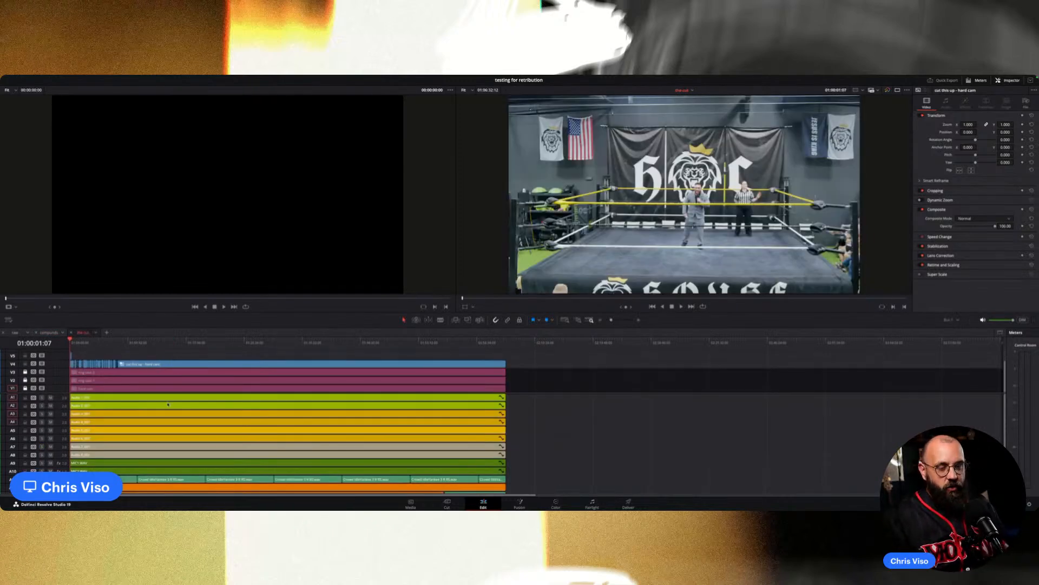
pyautogui.hotkey('shift', 'z')
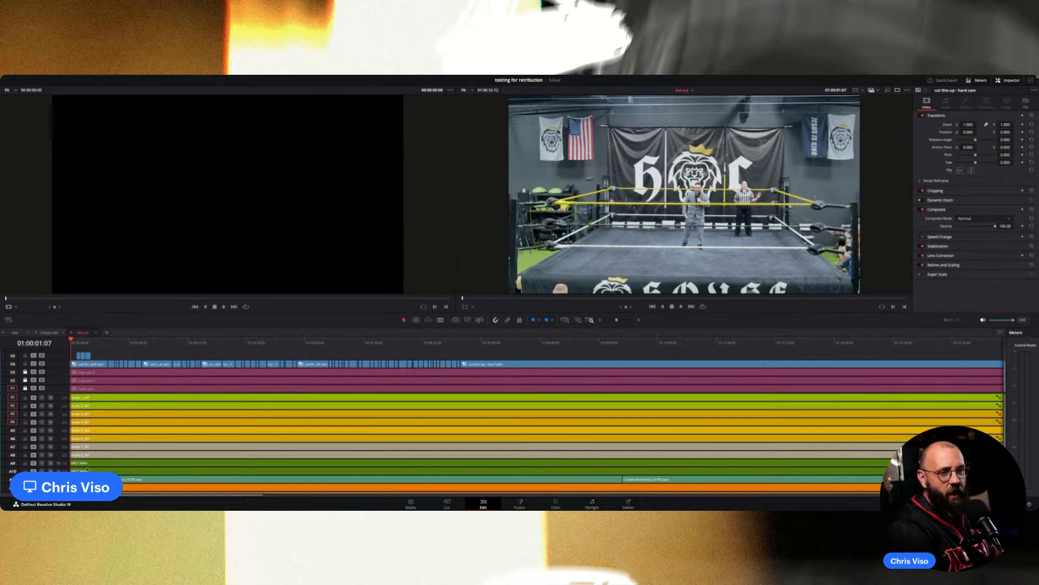
pyautogui.scroll(-3, 91, 445)
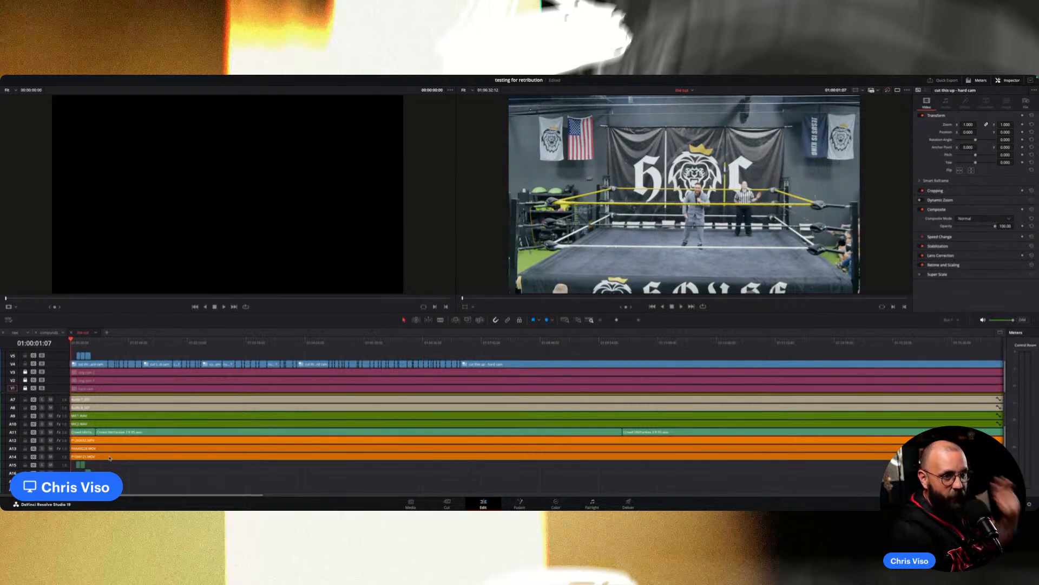
pyautogui.scroll(3, 138, 452)
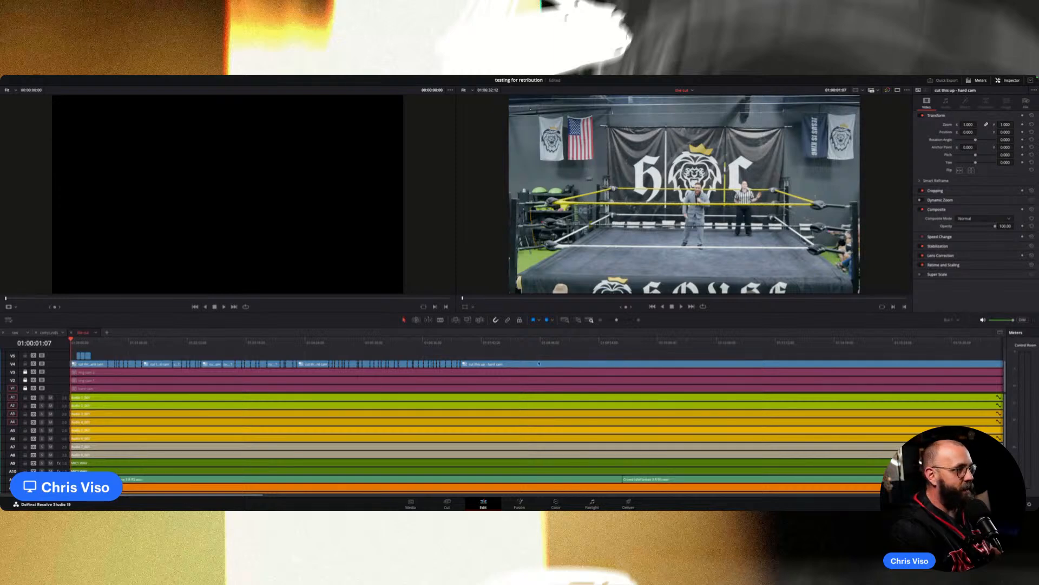
# Place the playhead at the start of the last hard cam clip, about 01:07:18:15, and set the source viewer to Multicam.
pyautogui.click(461, 343)
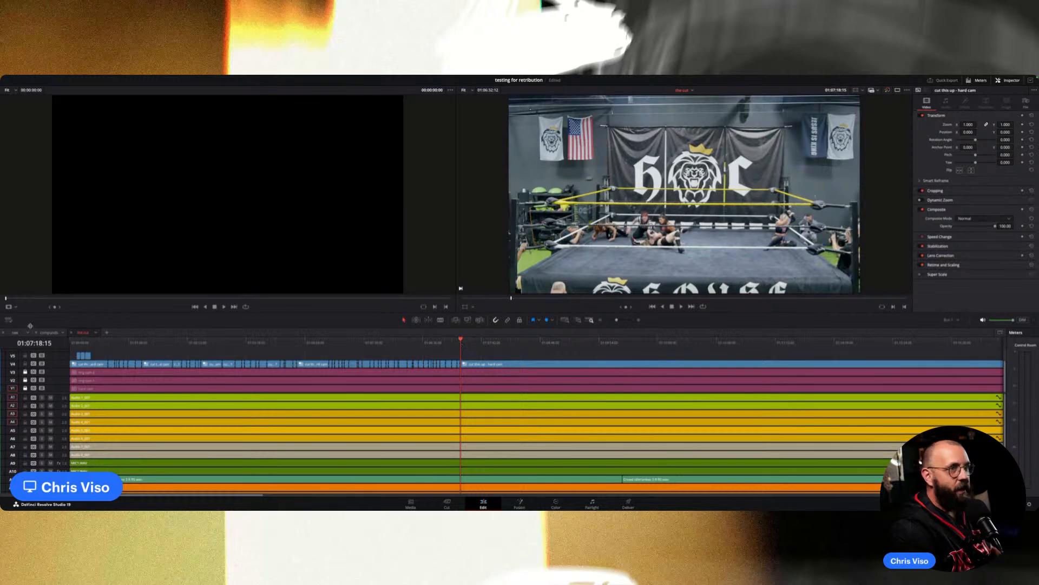
pyautogui.click(10, 311)
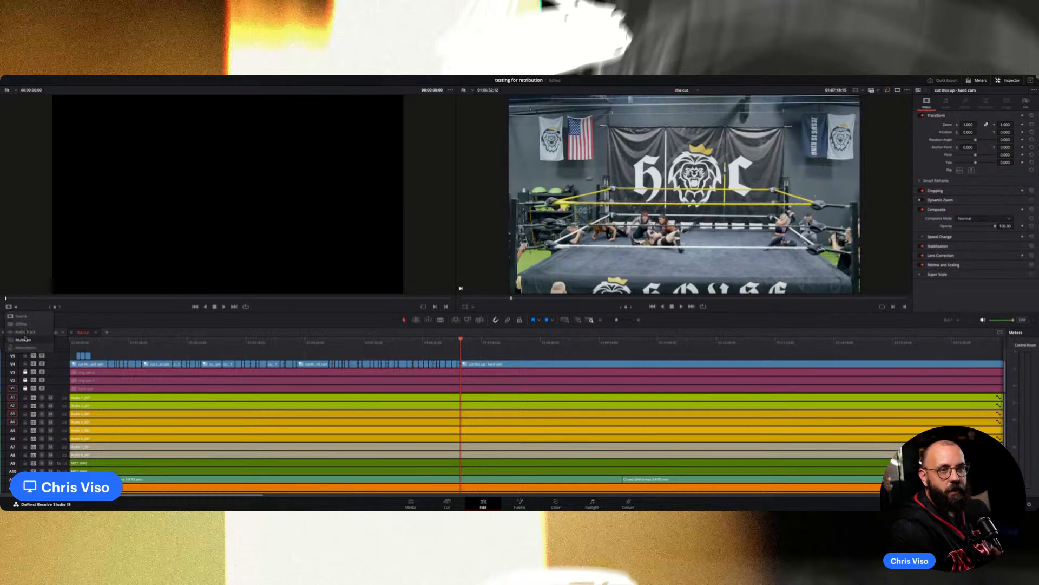
pyautogui.click(24, 340)
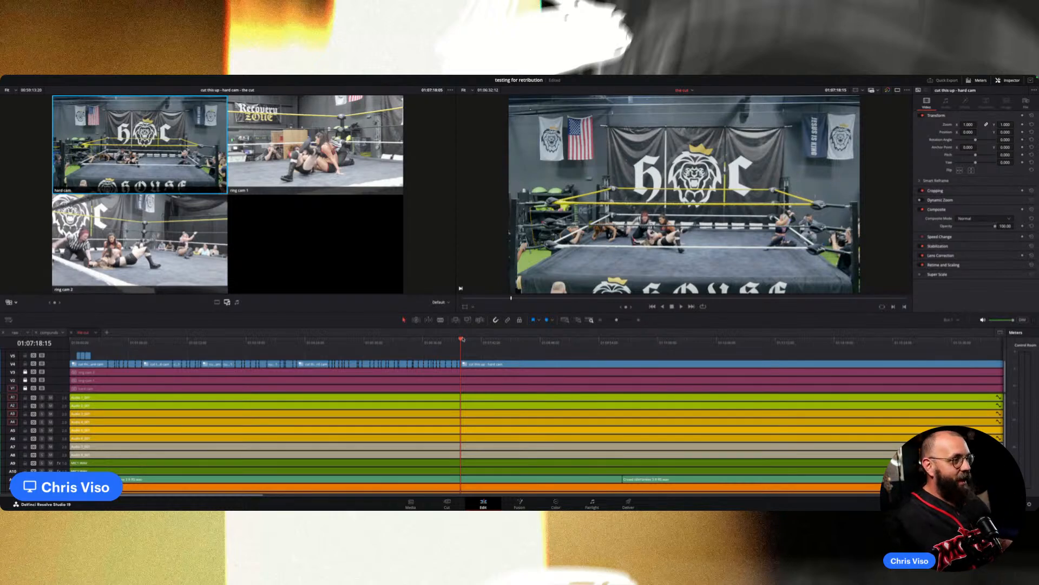
# Play a short stretch of the multicam edit just before the last hard cam clip and stop.
pyautogui.scroll(-3, 524, 414)
pyautogui.scroll(3, 403, 447)
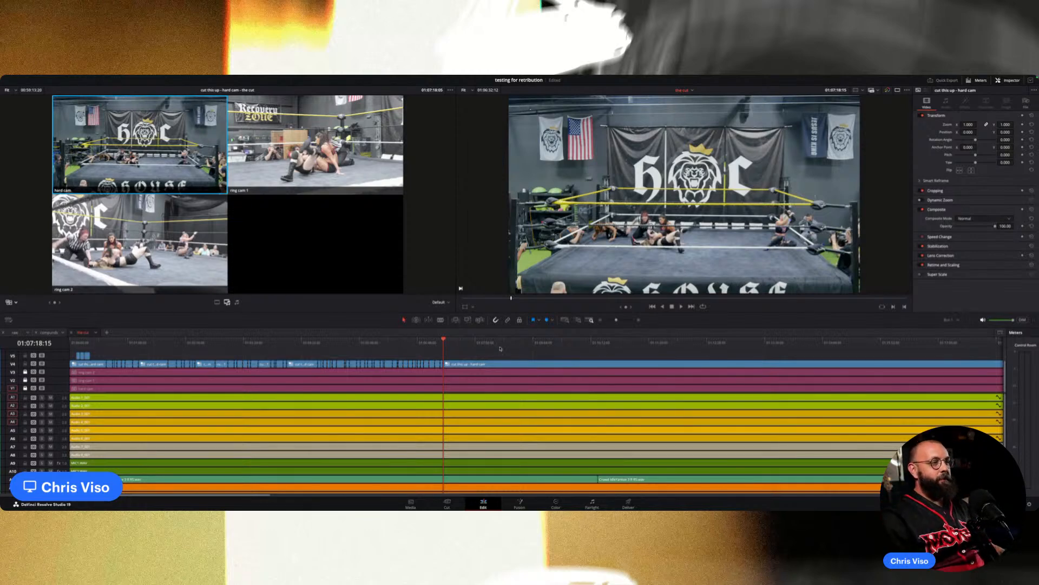
pyautogui.press('super+equal')
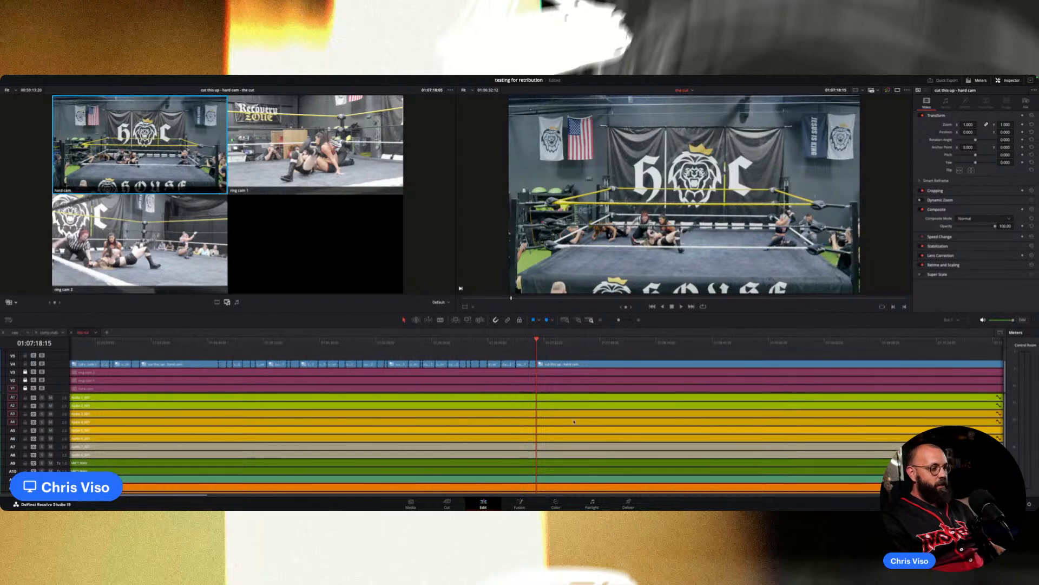
pyautogui.click(529, 344)
pyautogui.press('space')
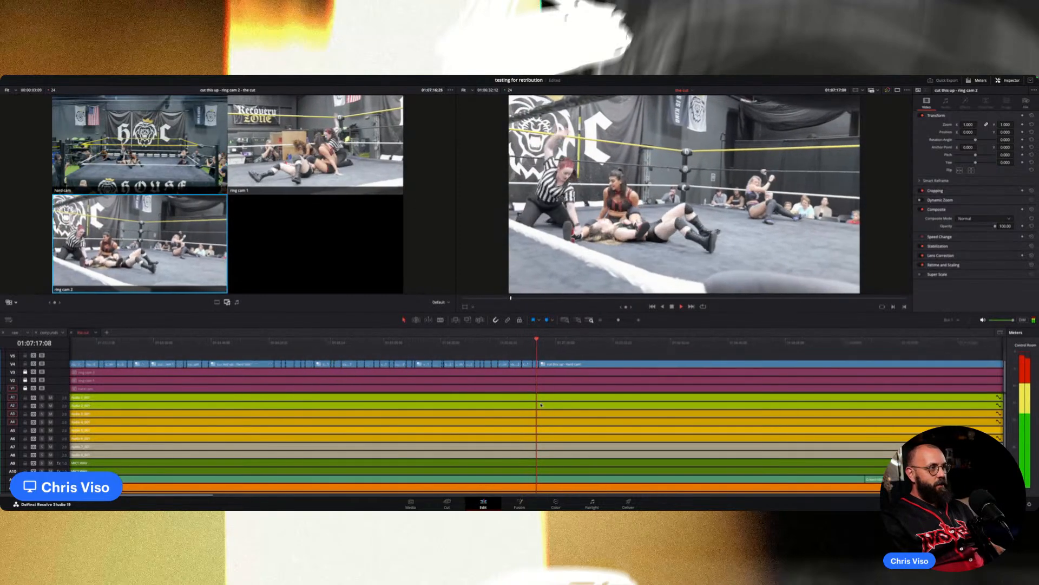
pyautogui.press('space')
# Replay the edit in closer timeline detail from the final ring cam 2 clip into the last hard cam clip.
pyautogui.press('super+equal')
pyautogui.press('super+equal')
pyautogui.click(472, 342)
pyautogui.press('space')
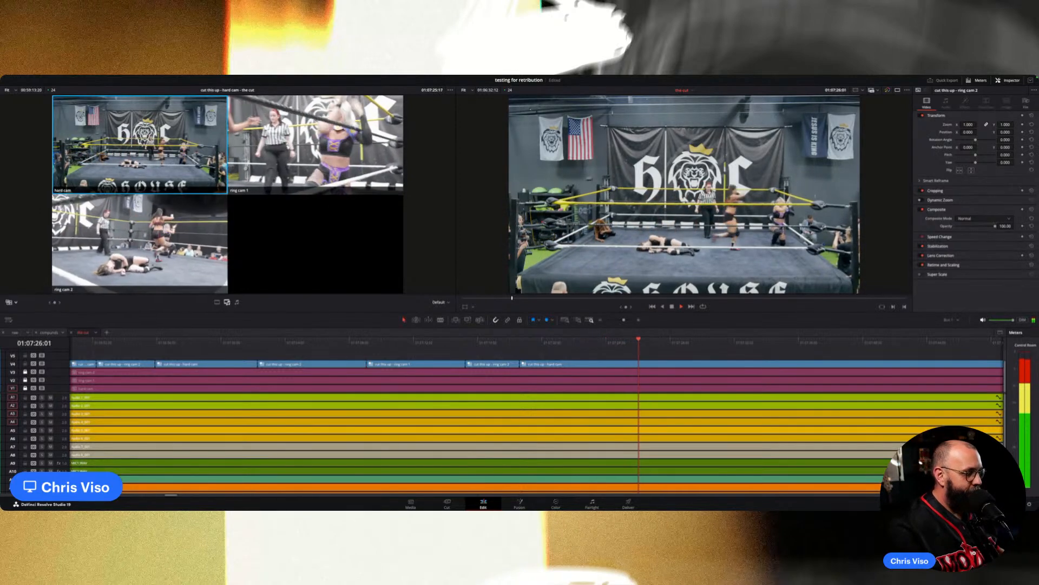
# Replay the last hard cam clip and cut live to ring cam 2 at about 01:07:25, ring cam 1 at 01:07:26 and hard cam at 01:07:30.
pyautogui.press('space')
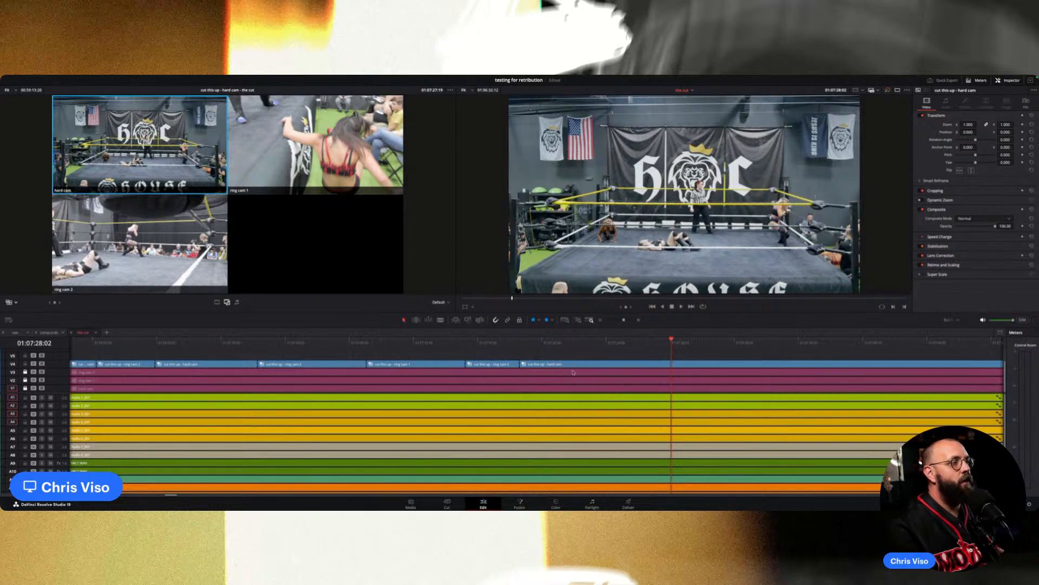
pyautogui.press('space')
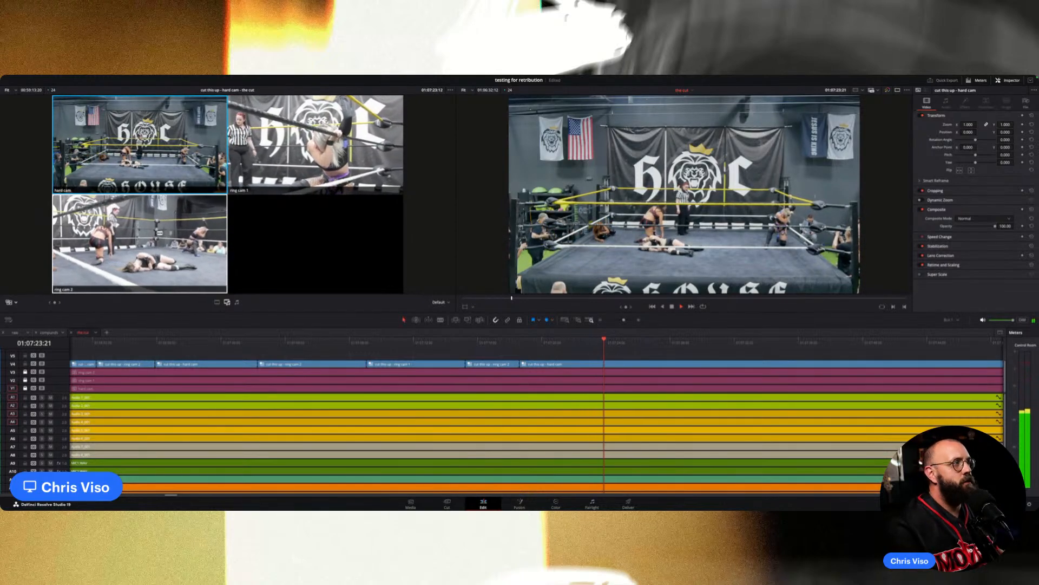
pyautogui.press('3')
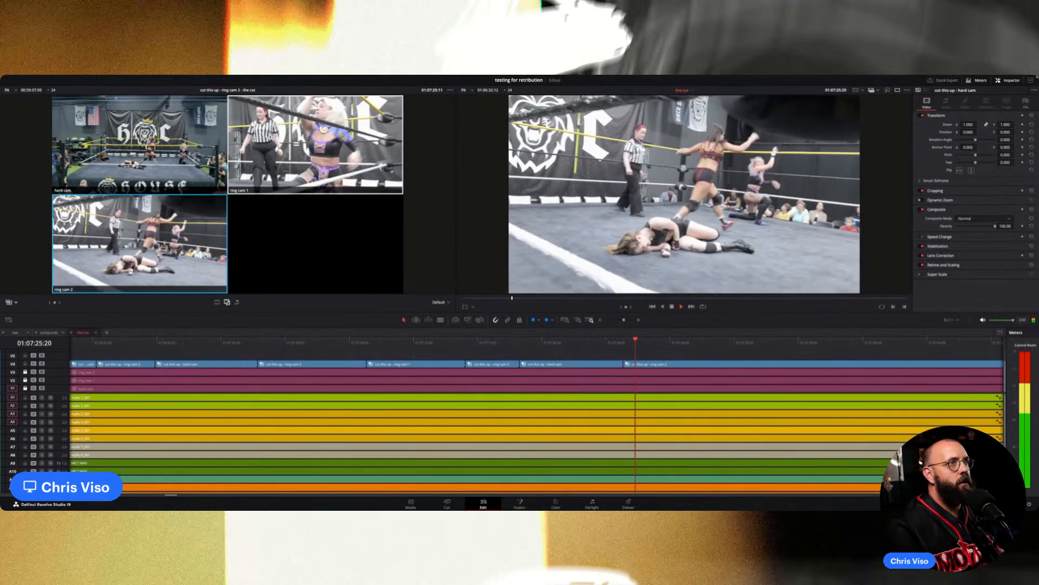
pyautogui.press('2')
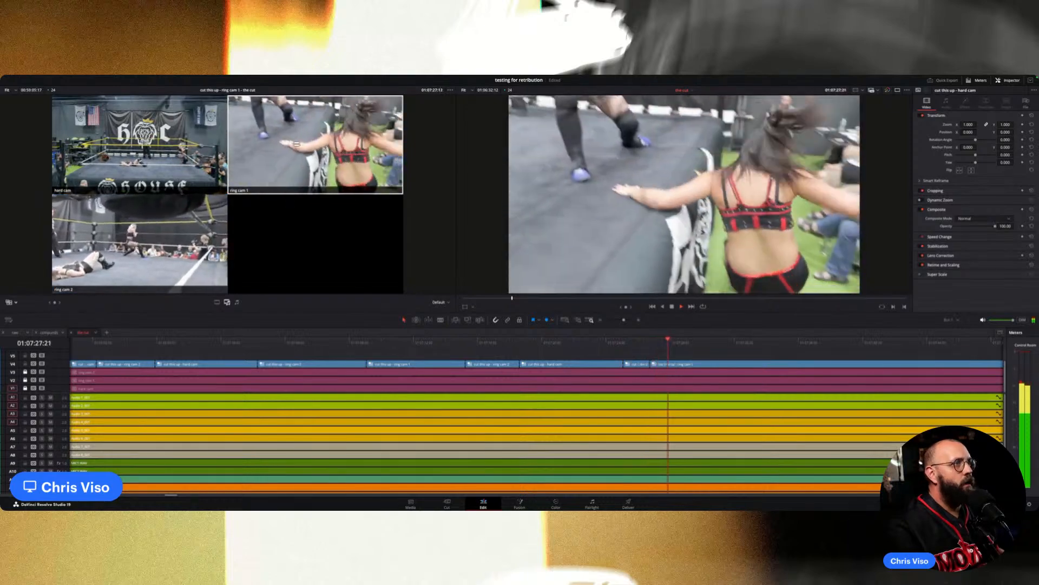
pyautogui.press('1')
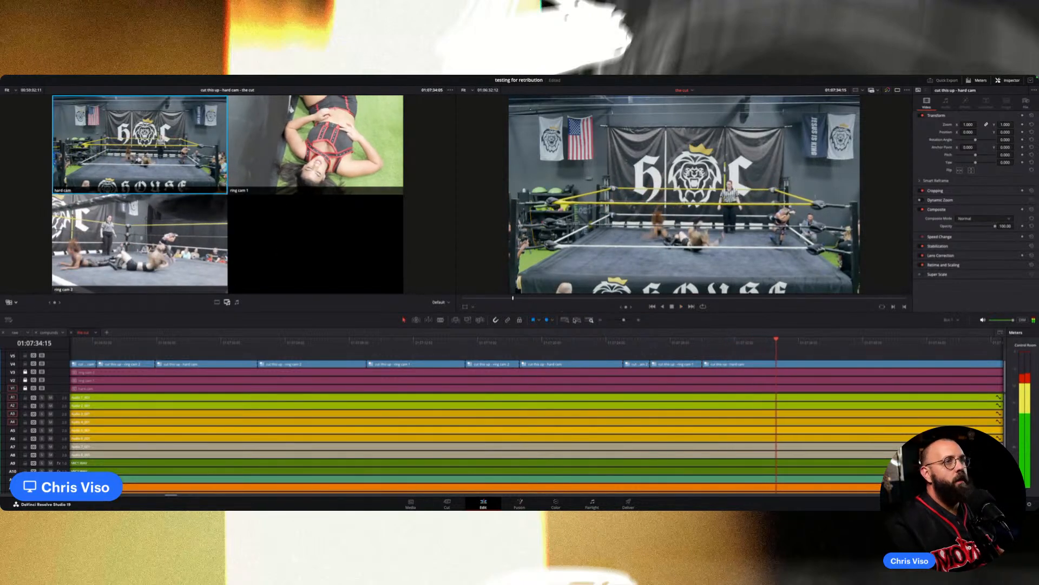
# Move the playhead back about a second in the new hard cam clip and cut to ring cam 2 at about 01:07:34.
pyautogui.moveTo(778, 342); pyautogui.dragTo(762, 341)
pyautogui.press('space')
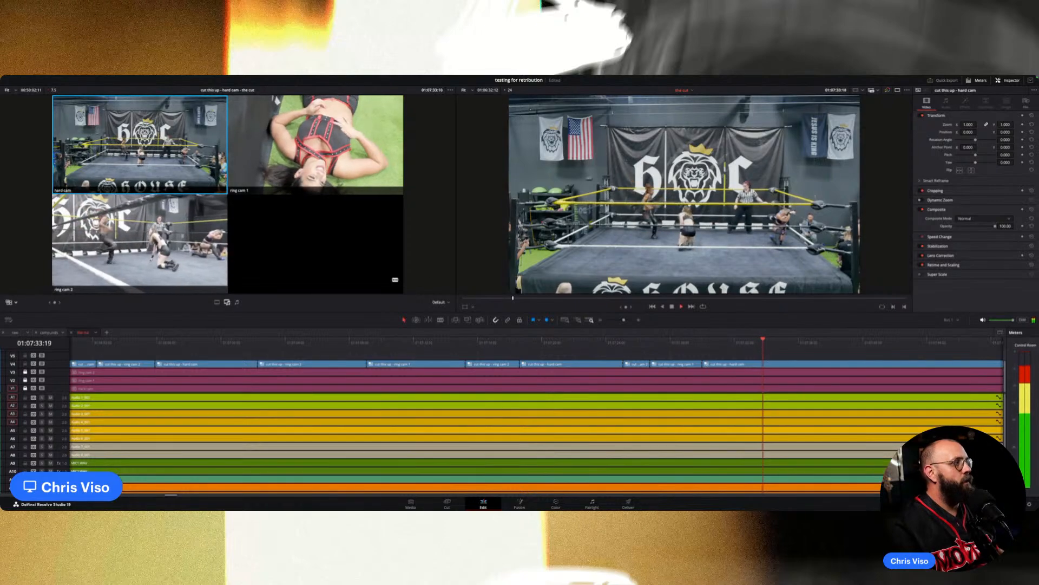
pyautogui.click(151, 239)
pyautogui.press('space')
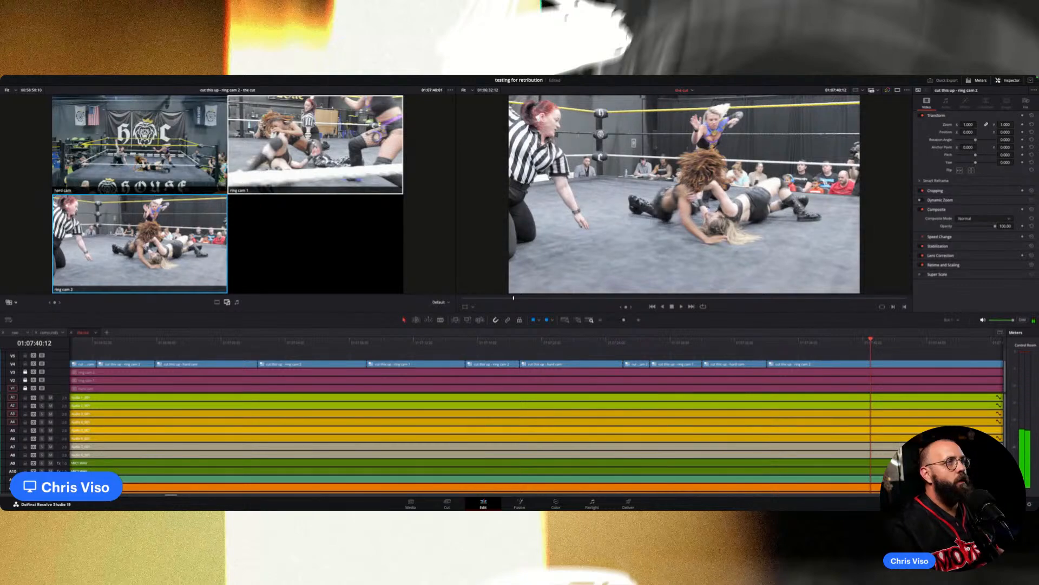
# Drop a trial ring cam 1 cut at about 01:07:40:12 and cut to the hard cam there instead.
pyautogui.press('2')
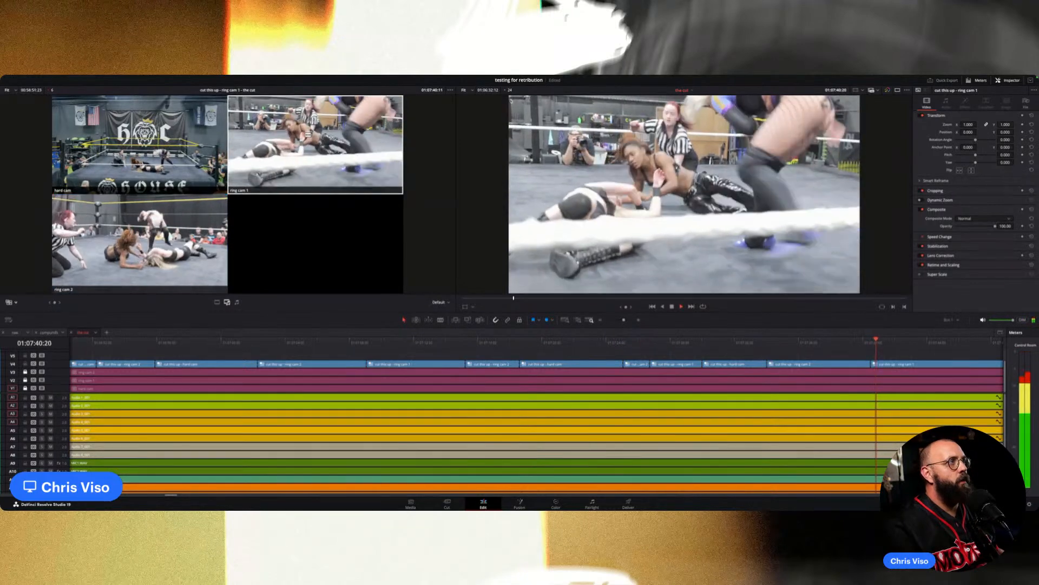
pyautogui.press('3')
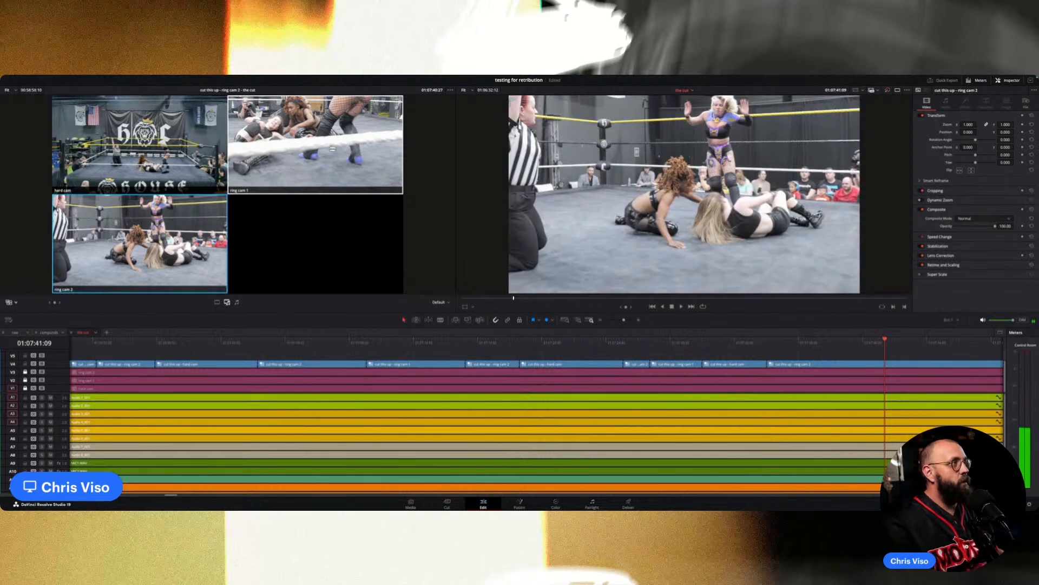
pyautogui.click(860, 341)
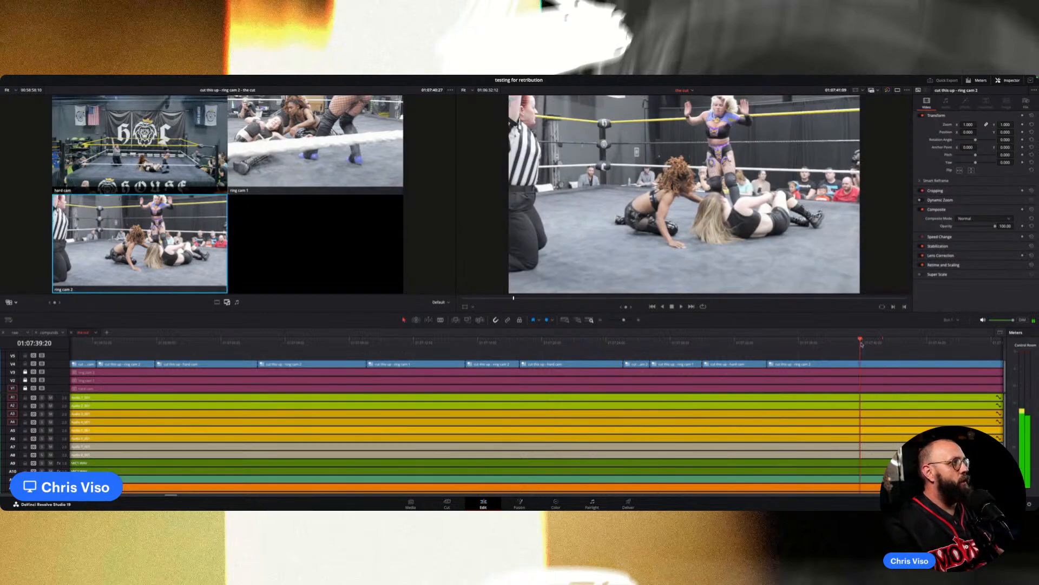
pyautogui.press('space')
pyautogui.click(113, 136)
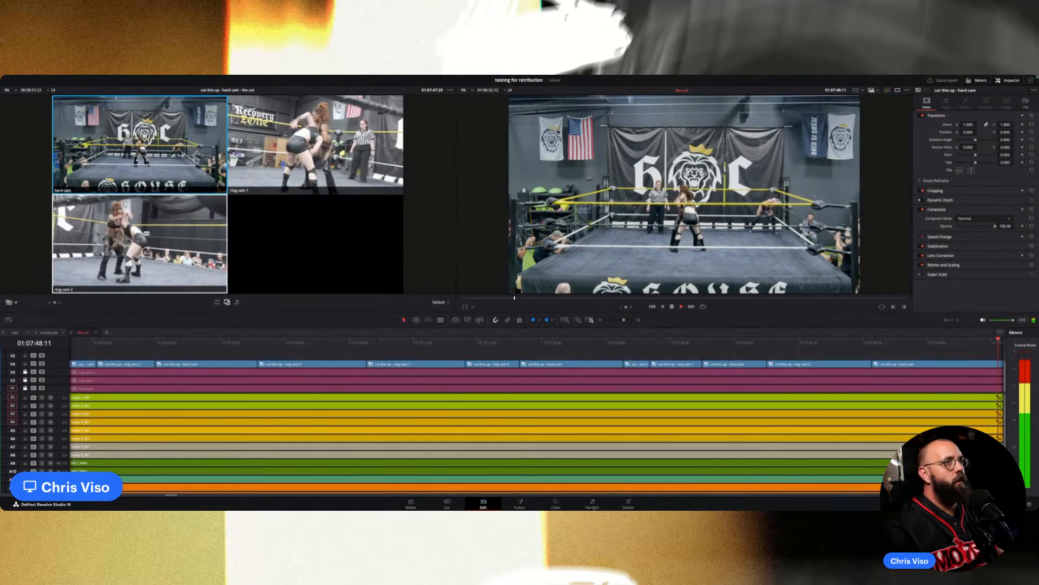
# Cut live to ring cam 2 at about 01:07:49 and on to ring cam 1, rolling that second cut back to about 01:07:53.
pyautogui.press('3')
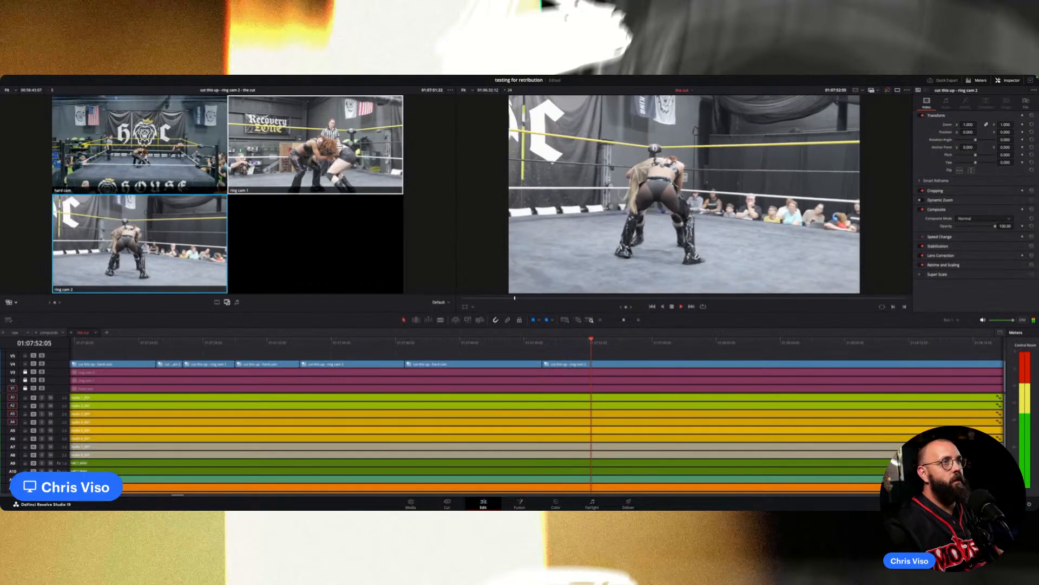
pyautogui.press('2')
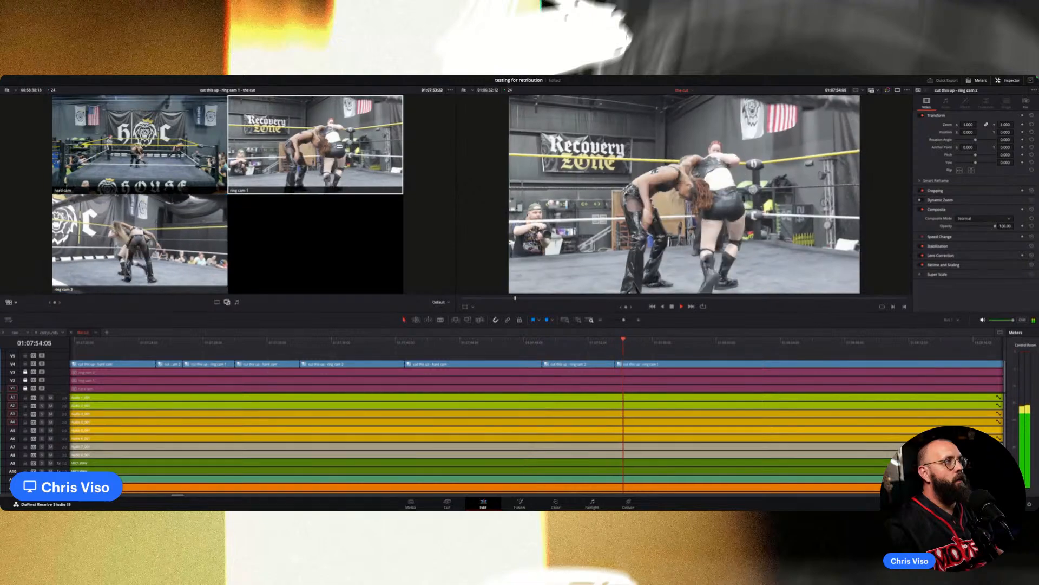
pyautogui.click(583, 342)
pyautogui.press('space')
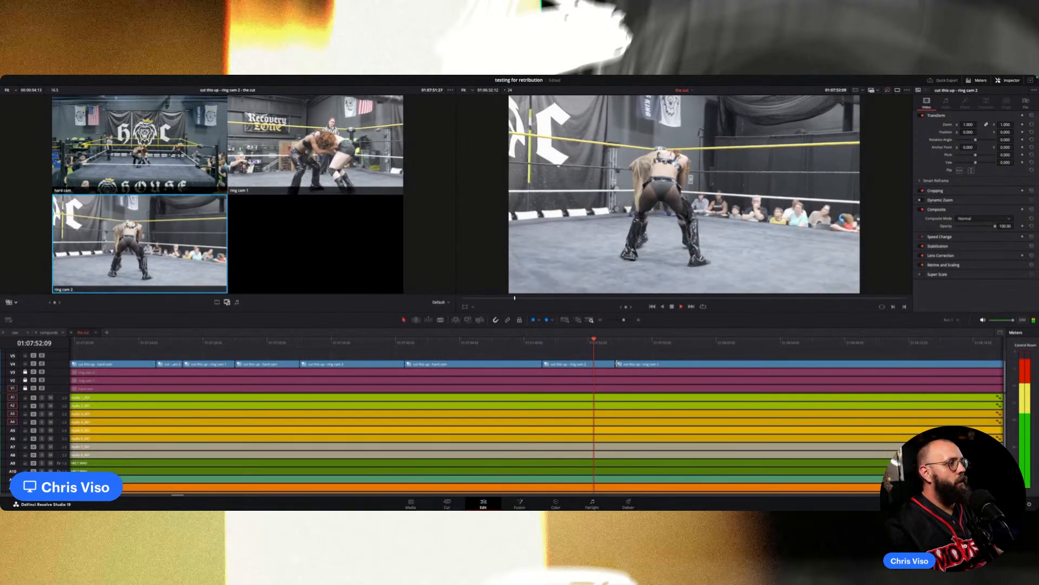
pyautogui.moveTo(615, 364); pyautogui.dragTo(604, 364)
pyautogui.press('space')
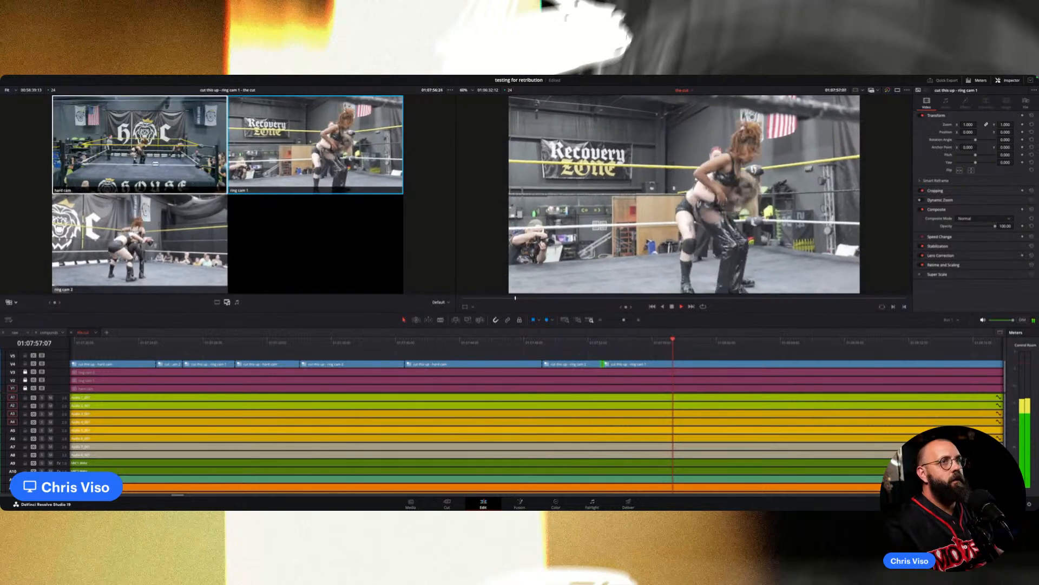
# Cut to the hard cam at about 01:07:57, to ring cam 1 at 01:08:03, and back to the hard cam at 01:08:06:05.
pyautogui.press('1')
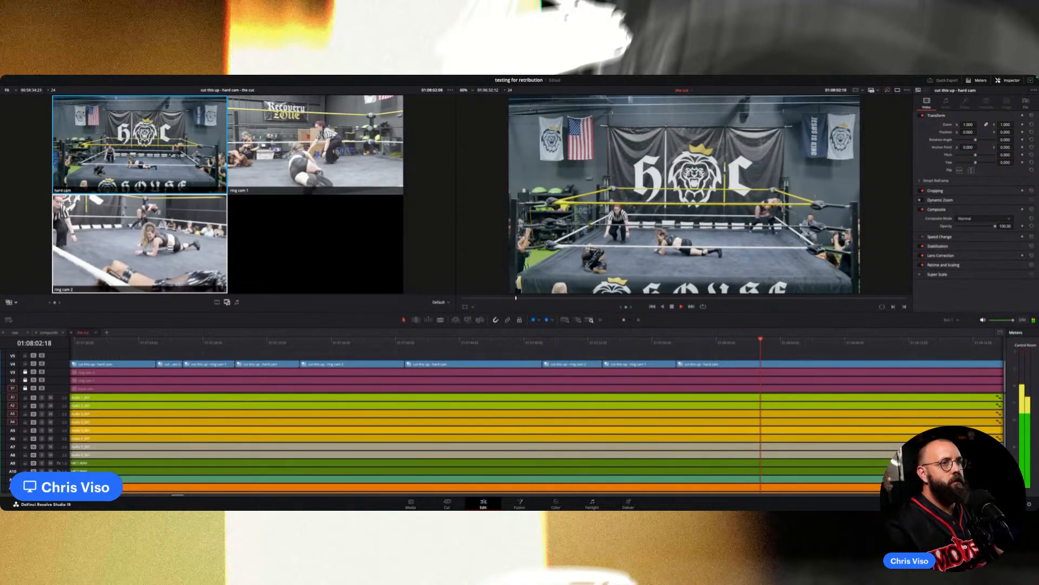
pyautogui.press('2')
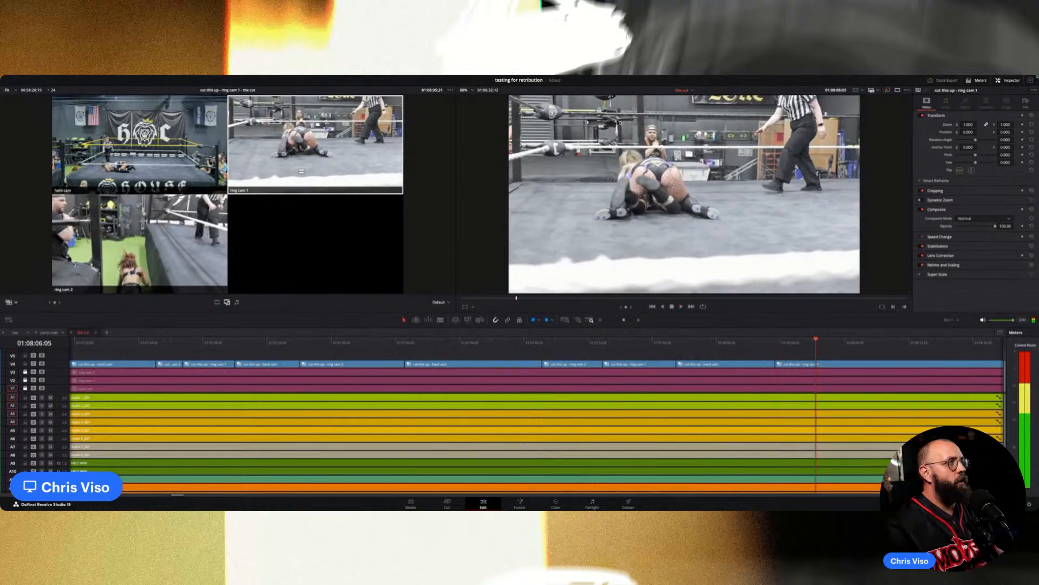
pyautogui.press('3')
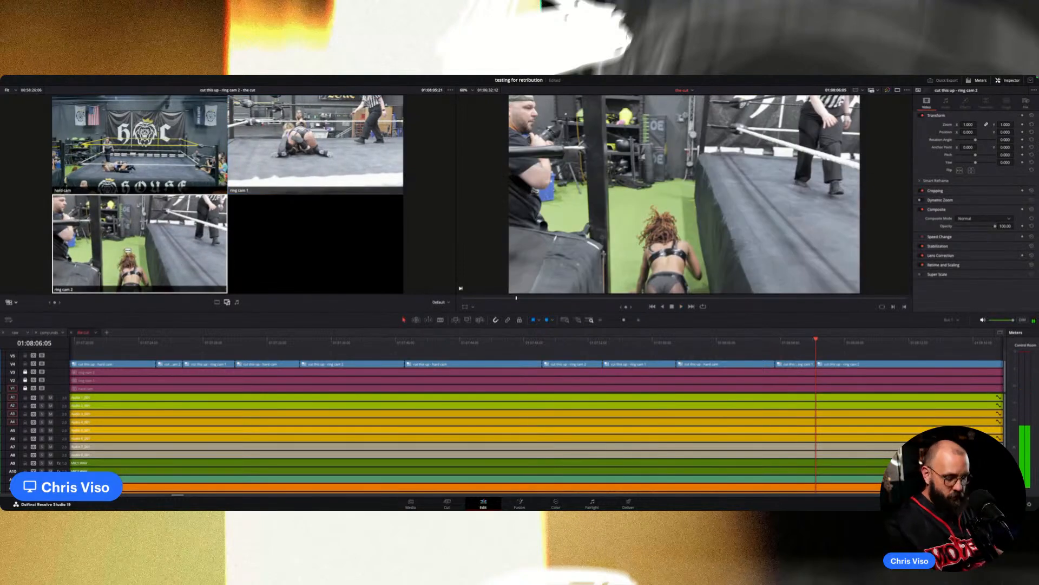
pyautogui.press('2')
pyautogui.press('1')
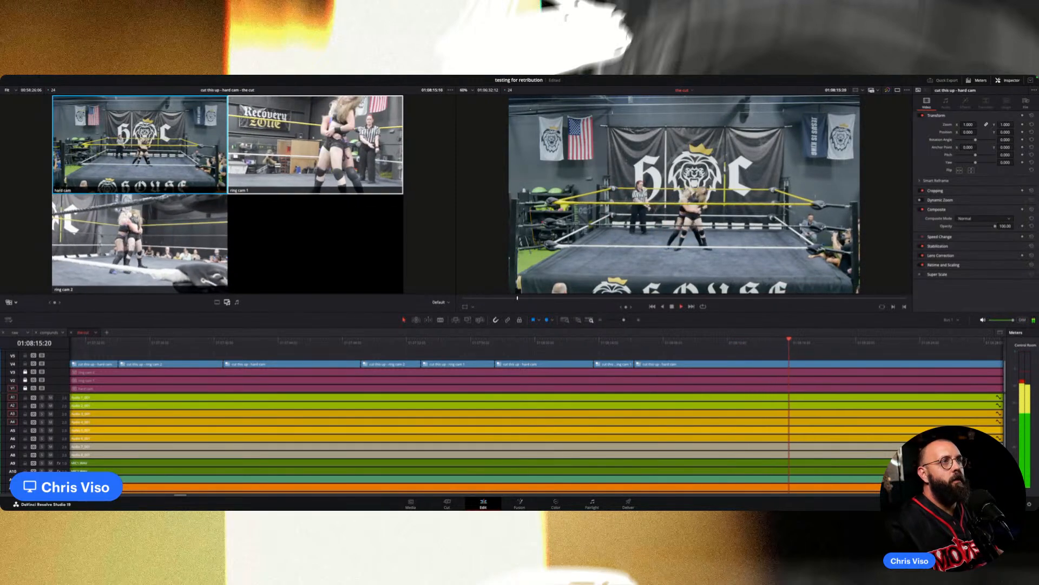
# Cut live through ring cam 2, ring cam 1, hard cam, ring cam 2 and ring cam 1 between about 01:08:16 and 01:08:28.
pyautogui.press('3')
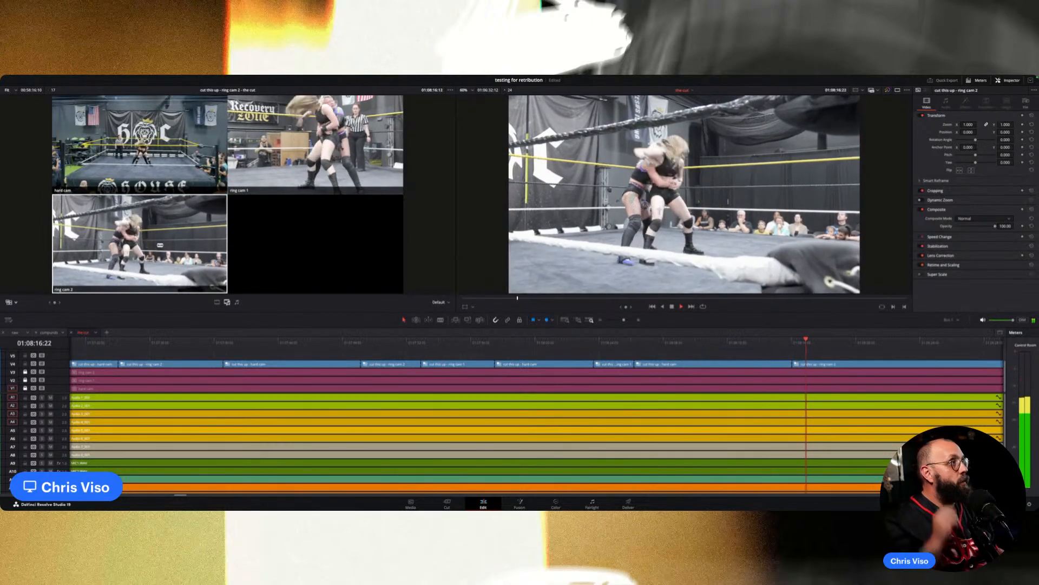
pyautogui.press('2')
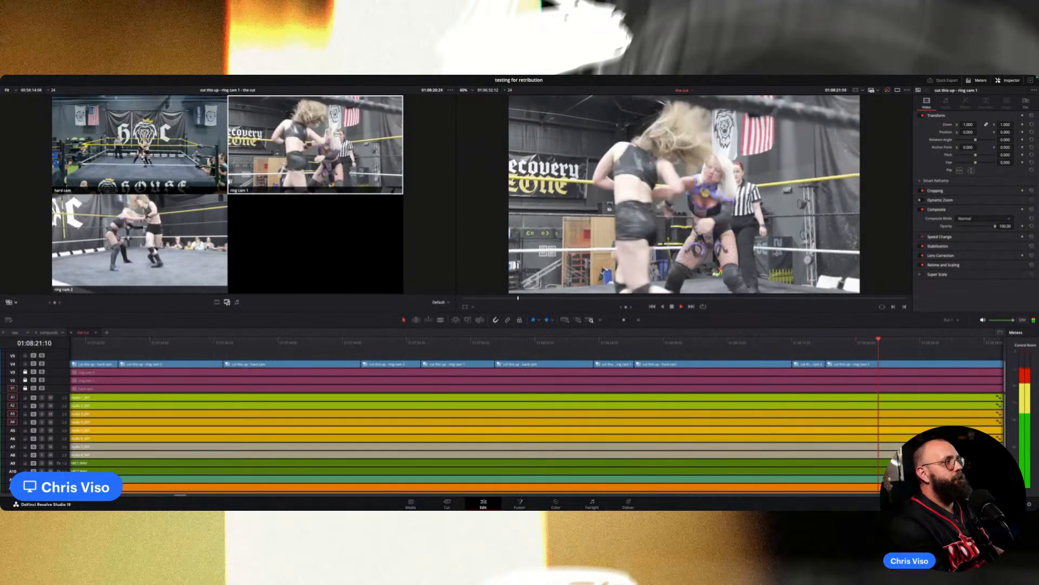
pyautogui.press('space')
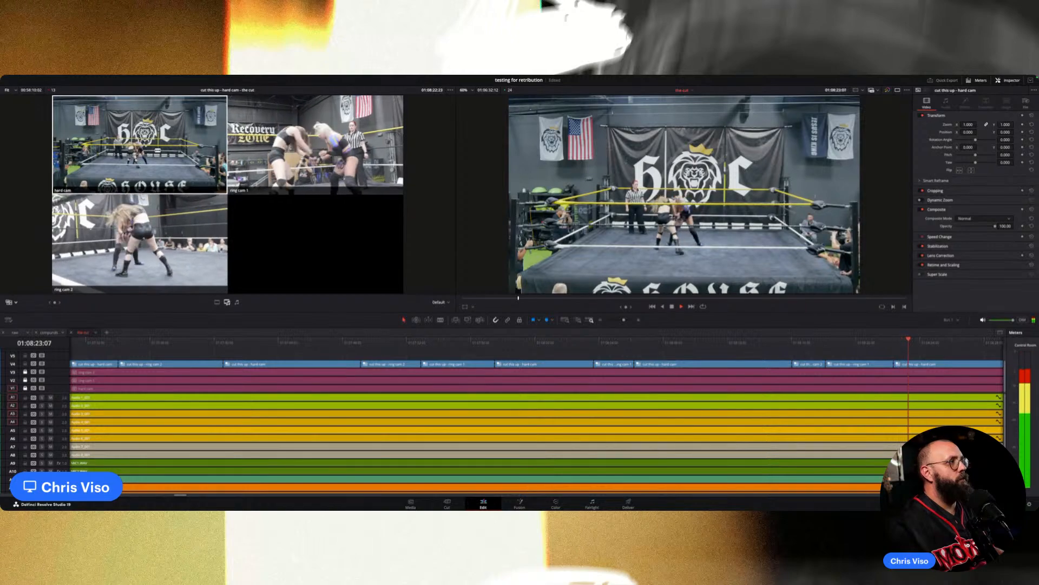
pyautogui.click(184, 231)
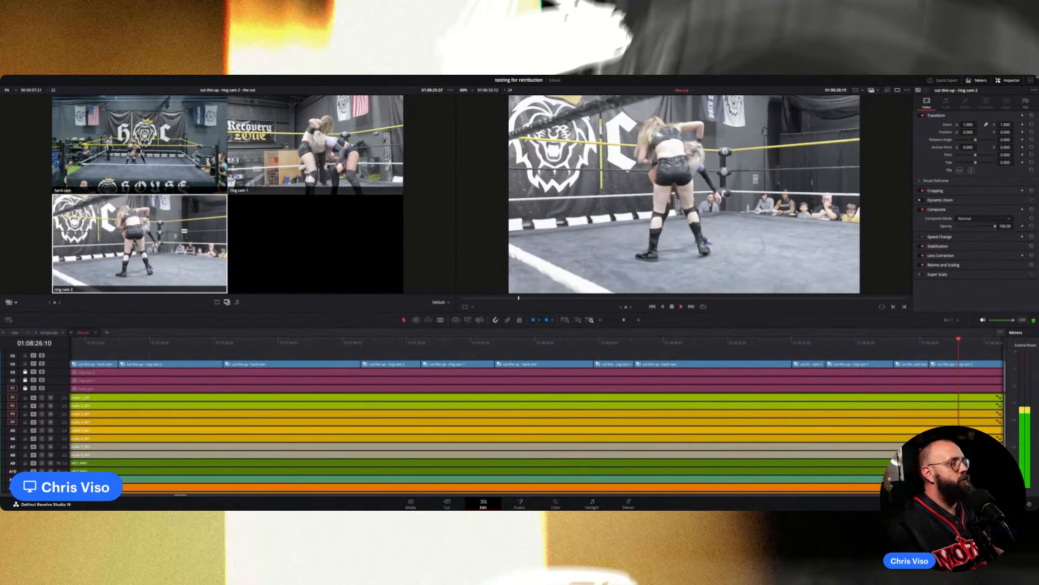
pyautogui.press('super+minus')
pyautogui.press('super+minus')
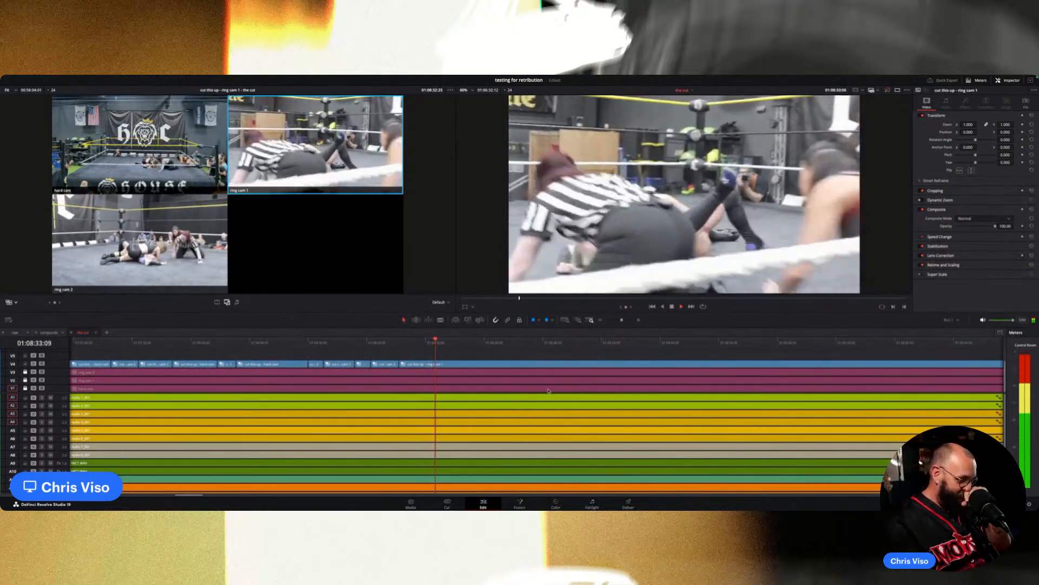
pyautogui.click(420, 342)
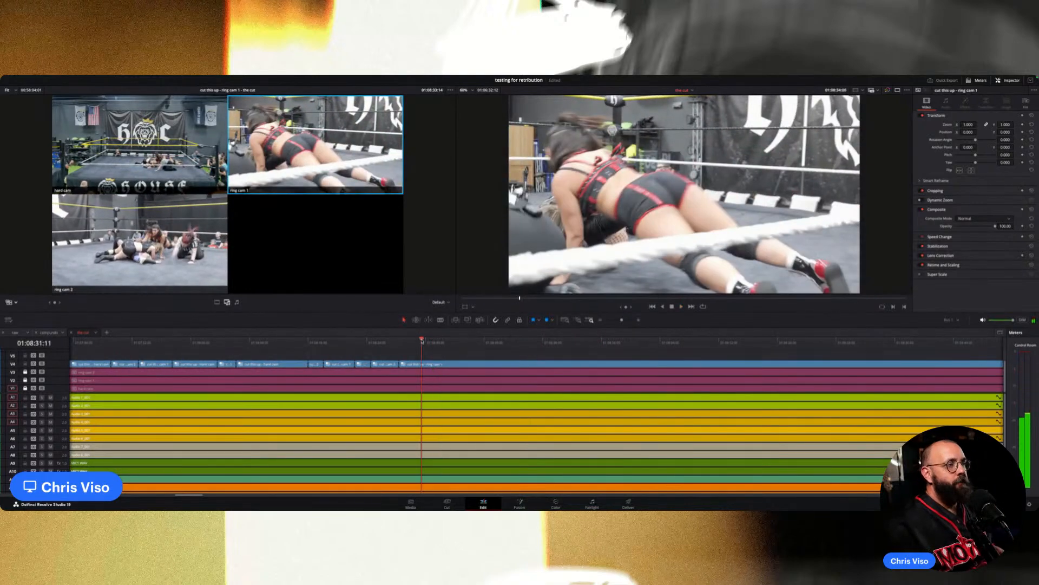
pyautogui.press('space')
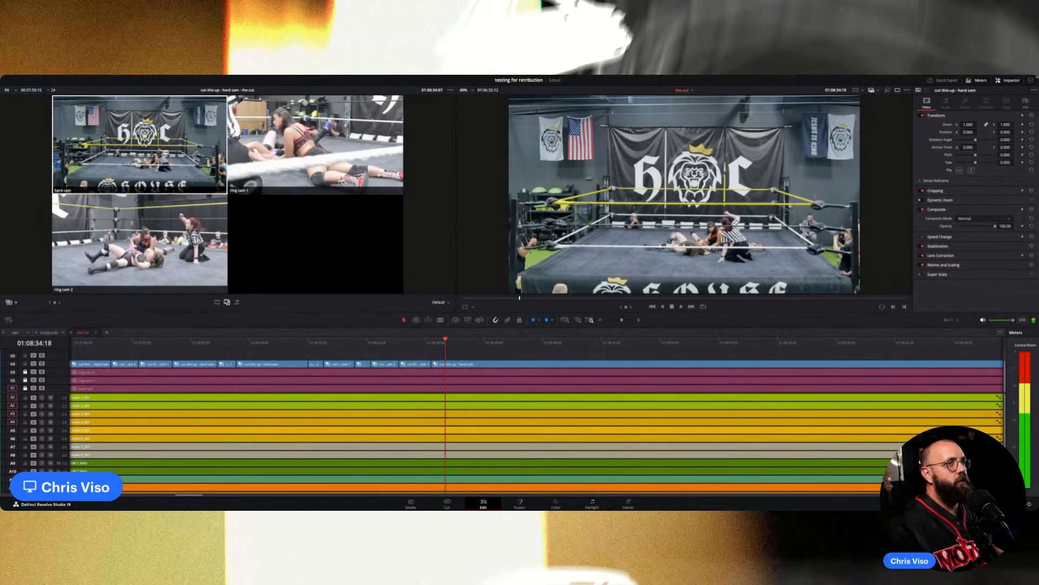
pyautogui.press('2')
# From about 01:08:31, alternate cuts between ring cam 2 and hard cam at about 01:08:33, 01:08:36, 01:08:44 and 01:08:48.
pyautogui.click(423, 346)
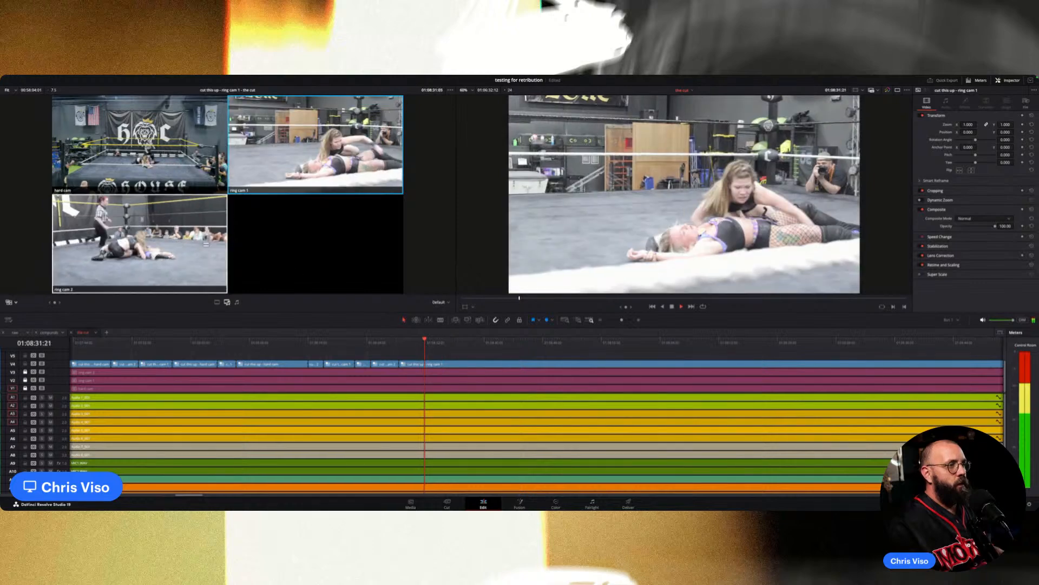
pyautogui.press('3')
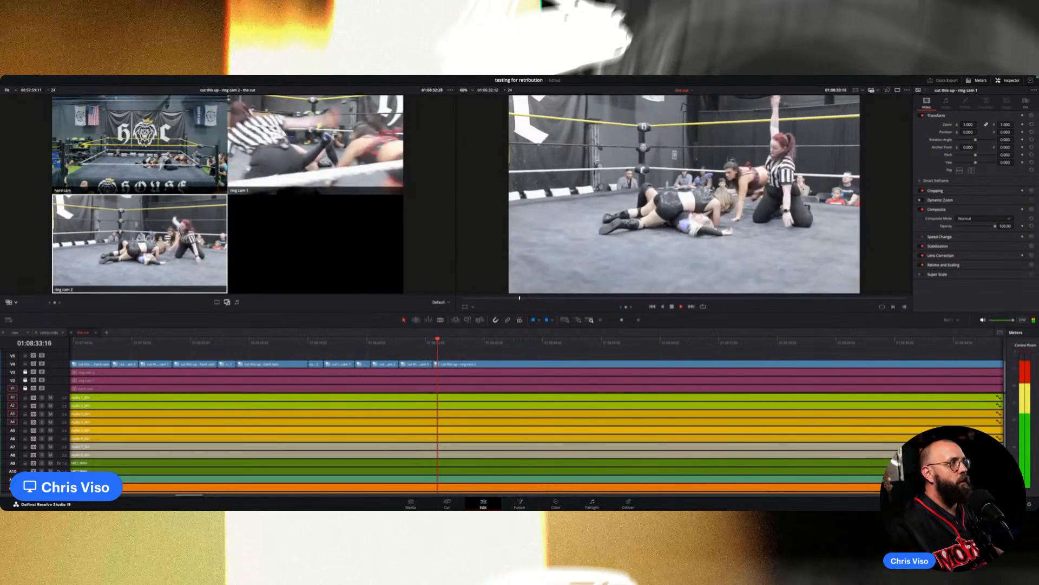
pyautogui.press('1')
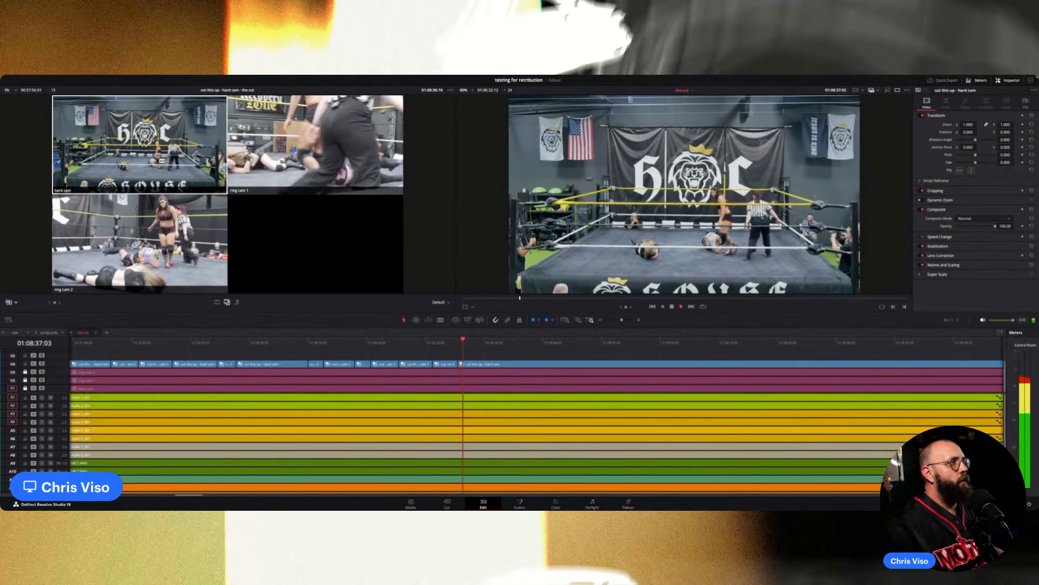
pyautogui.press('2')
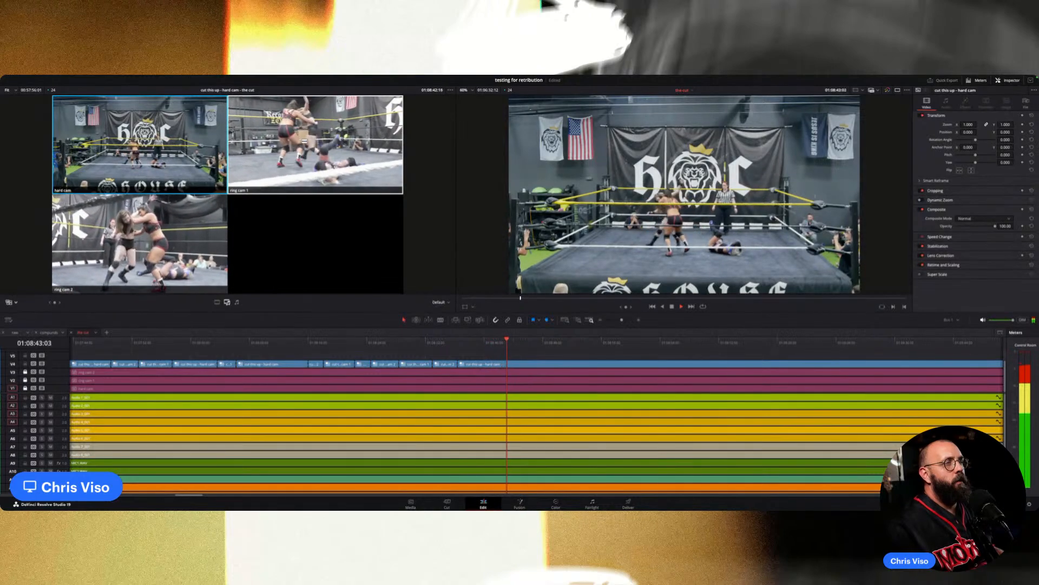
pyautogui.press('3')
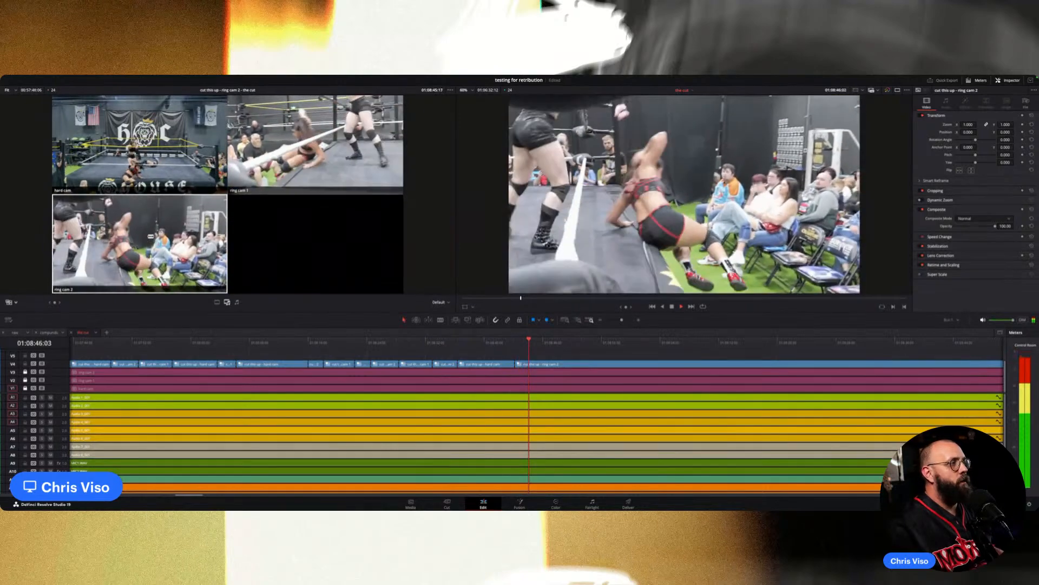
pyautogui.press('1')
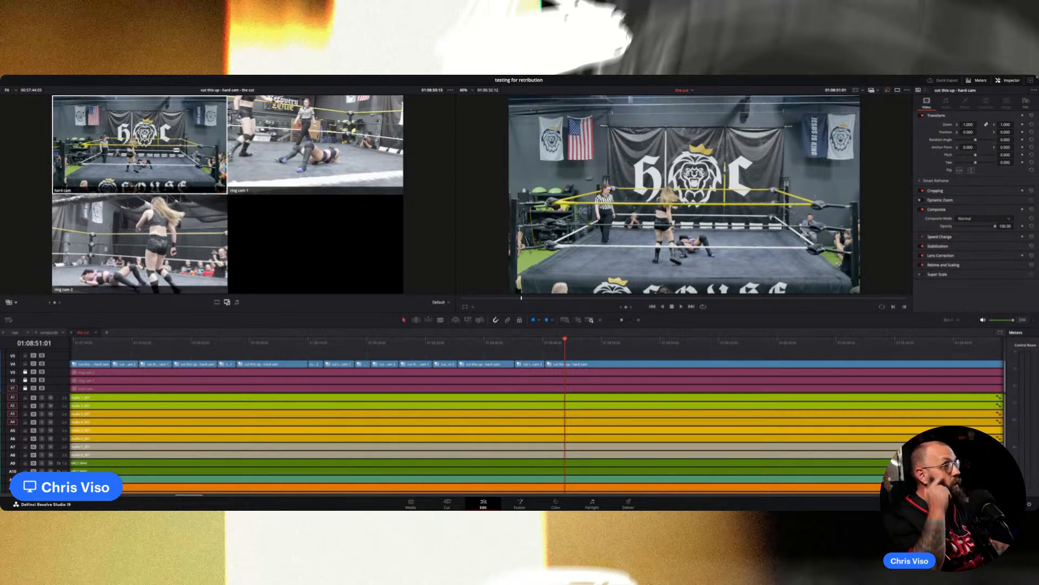
# Replay from the start of the last hard cam clip and cut to ring cam 1 at about 01:08:52 and ring cam 2 at 01:08:54:04.
pyautogui.click(549, 342)
pyautogui.press('space')
pyautogui.scroll(3, 506, 399)
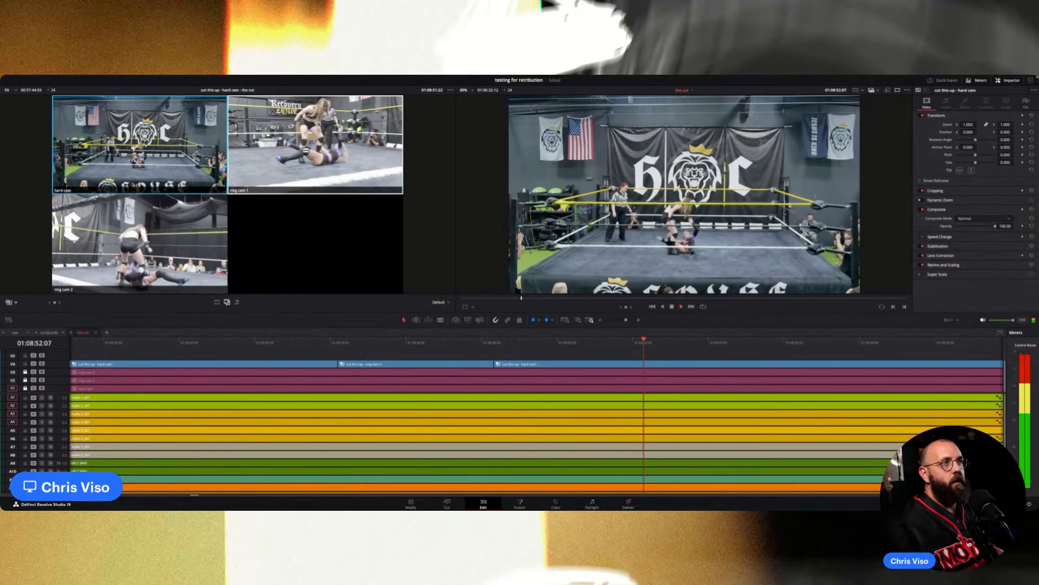
pyautogui.press('2')
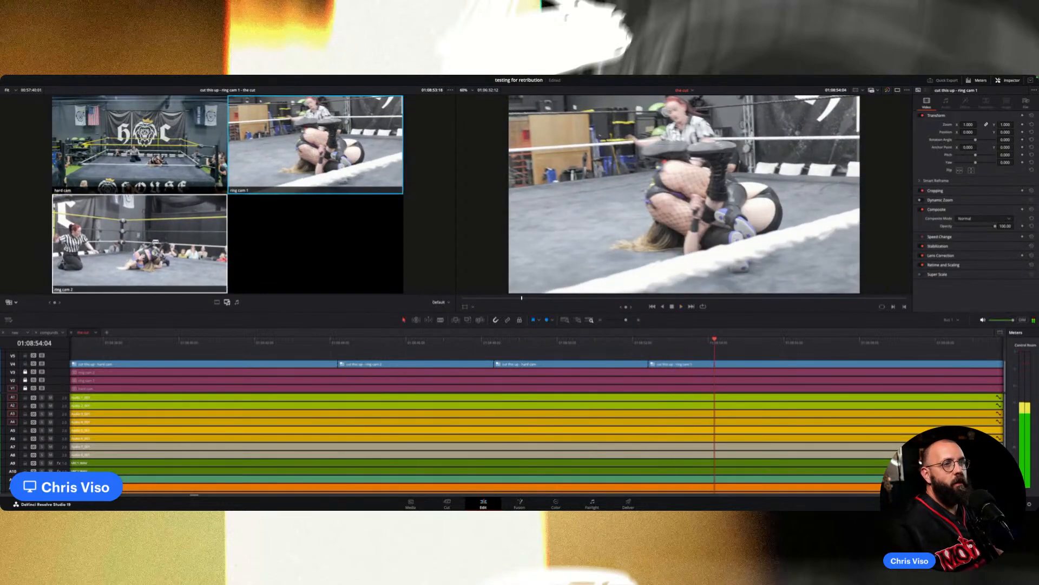
pyautogui.press('3')
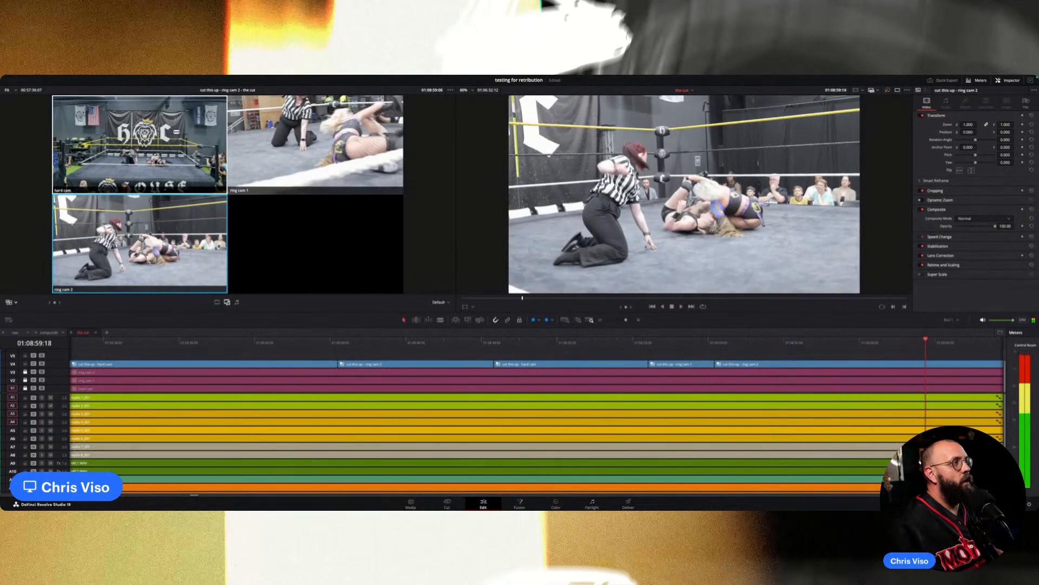
# Cut live to hard cam at about 01:09:00, ring cam 2 at 01:09:13, ring cam 1 at 01:09:15 and hard cam at 01:09:18:21.
pyautogui.press('1')
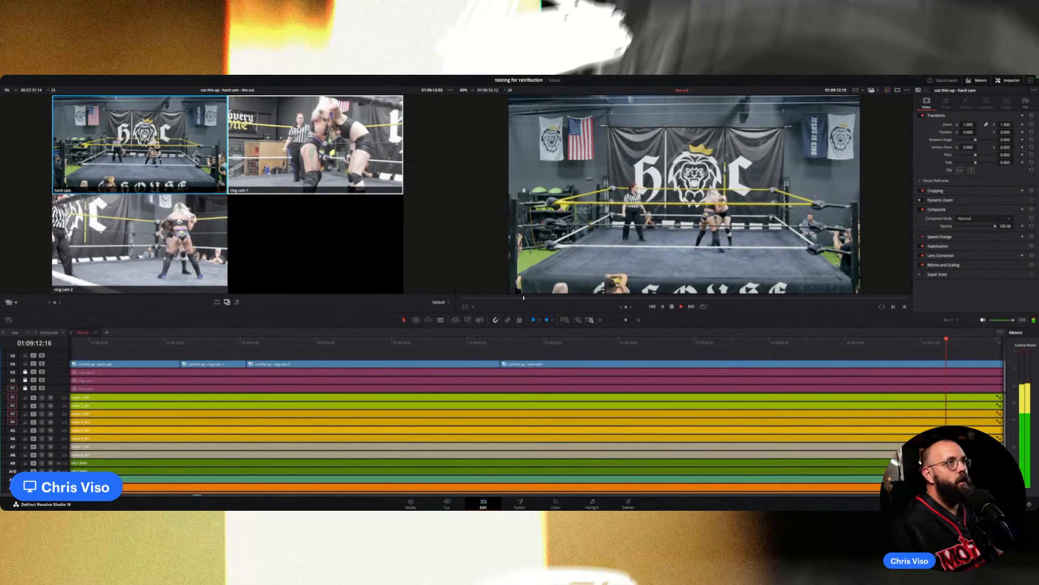
pyautogui.press('3')
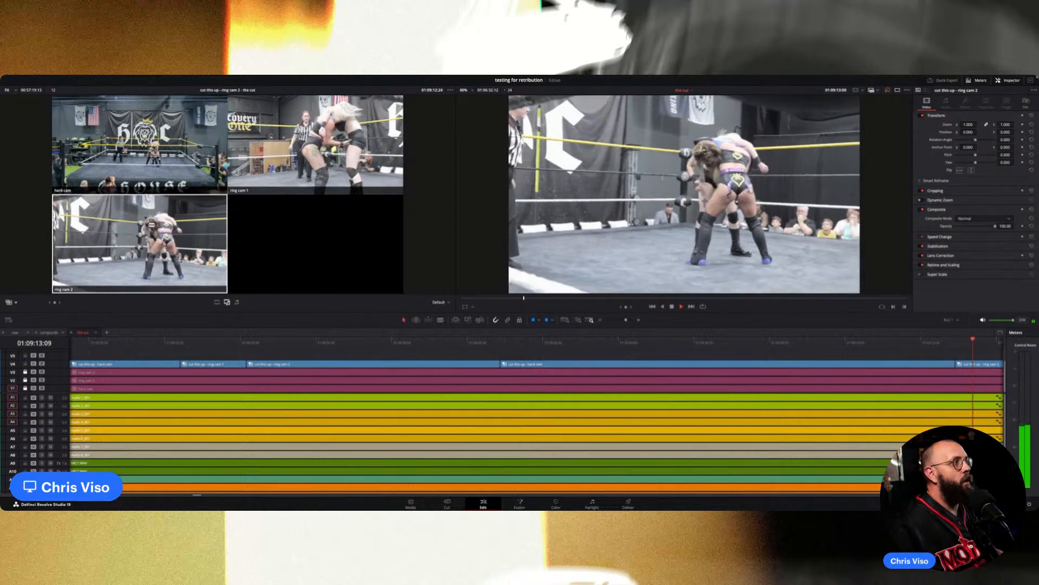
pyautogui.press('2')
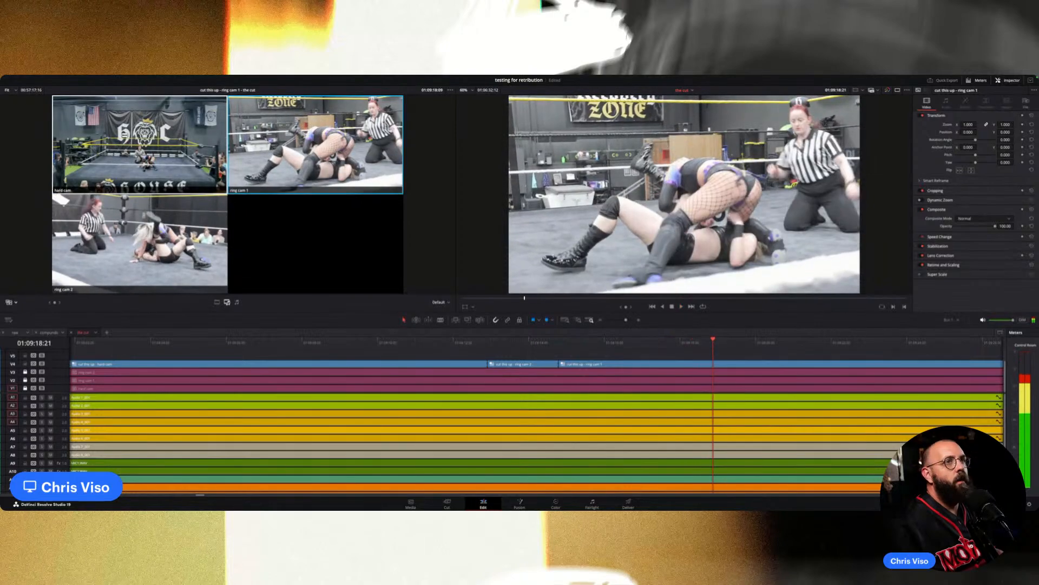
pyautogui.press('1')
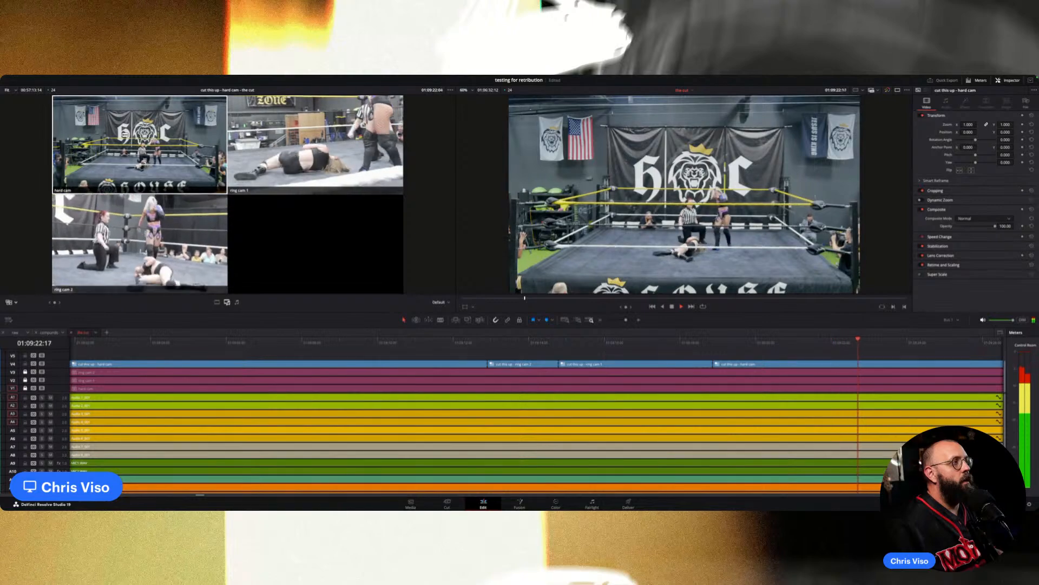
# Cut live to ring cam 2 at about 01:09:24, ring cam 1 at 01:09:30:08 and hard cam at about 01:09:36.
pyautogui.press('3')
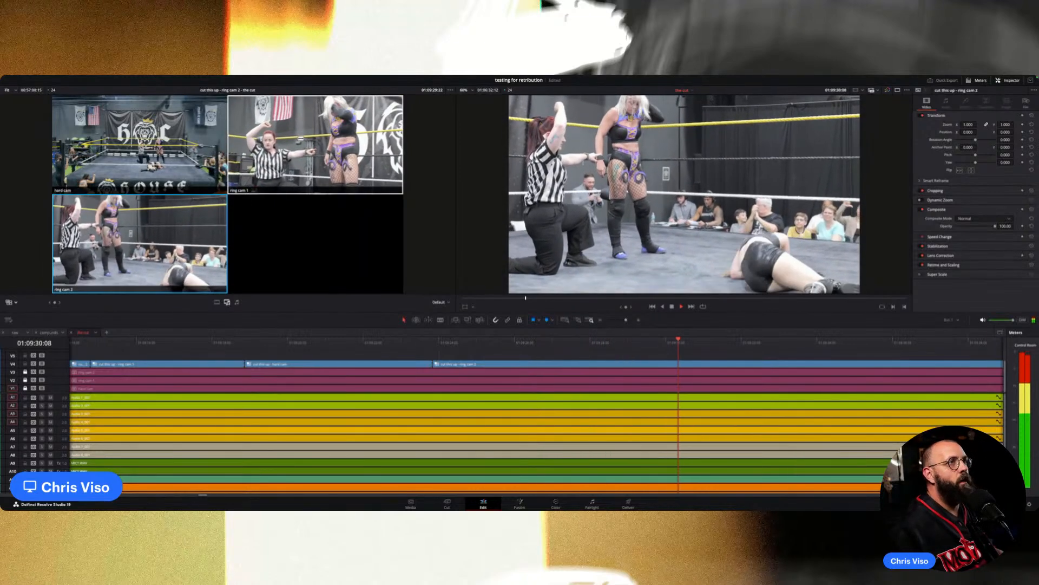
pyautogui.press('2')
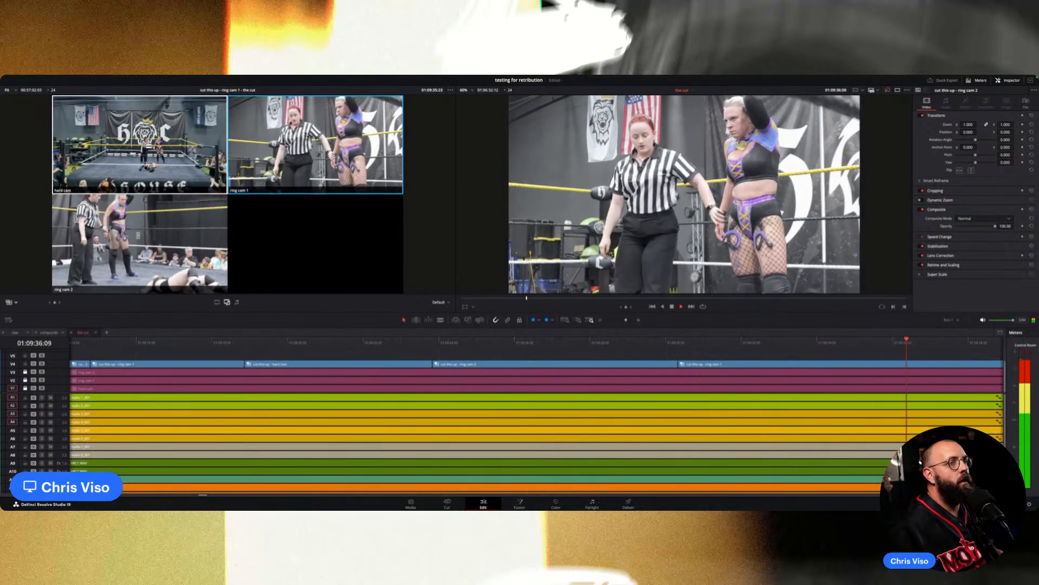
pyautogui.press('1')
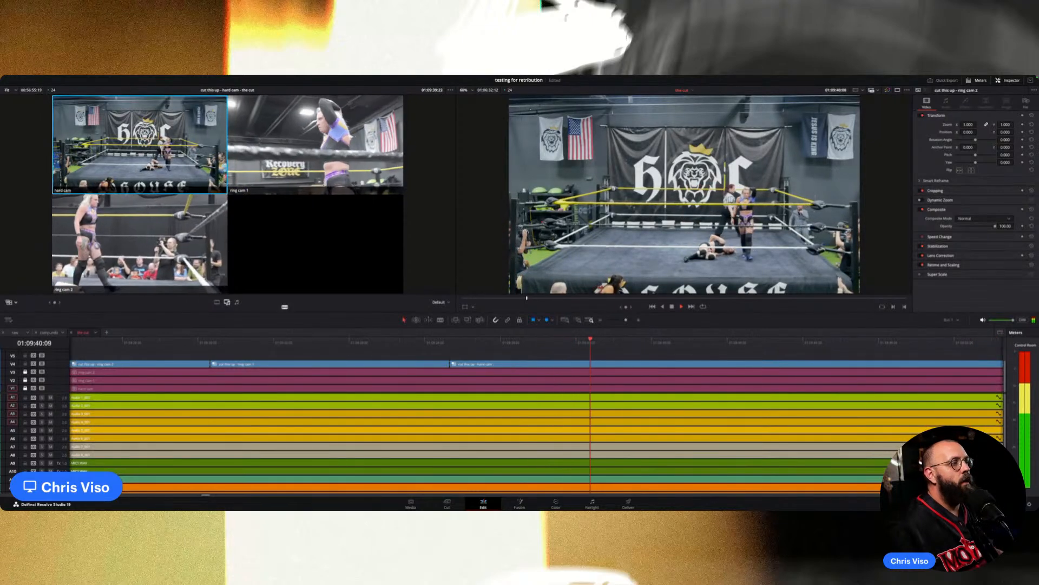
# From about 01:10:06, cut to ring cam 1, to hard cam at about 01:10:10, ring cam 2 at 01:10:12 and hard cam at 01:10:14.
pyautogui.scroll(-3, 457, 435)
pyautogui.scroll(-3, 458, 435)
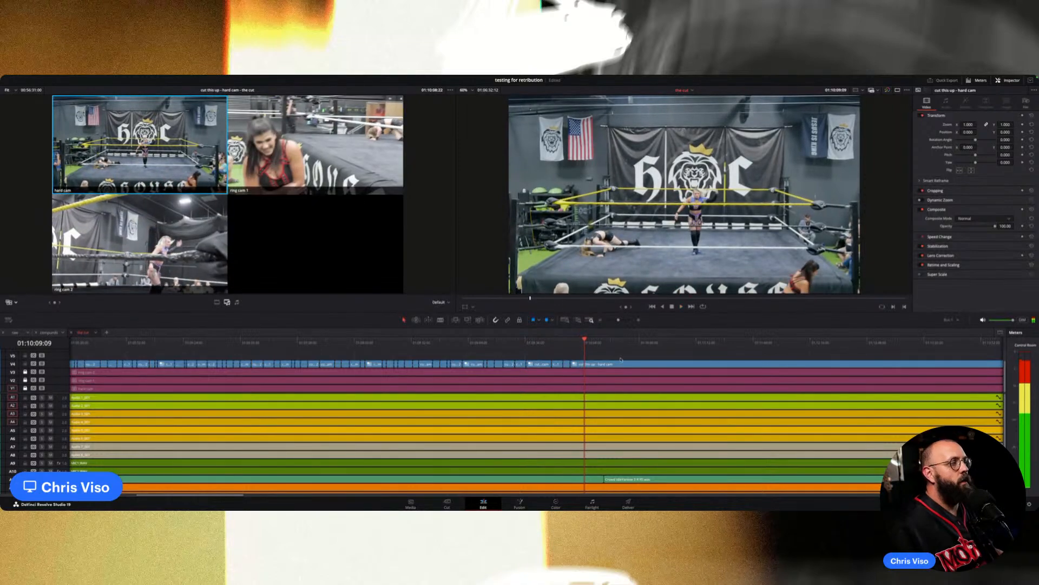
pyautogui.click(576, 342)
pyautogui.press('2')
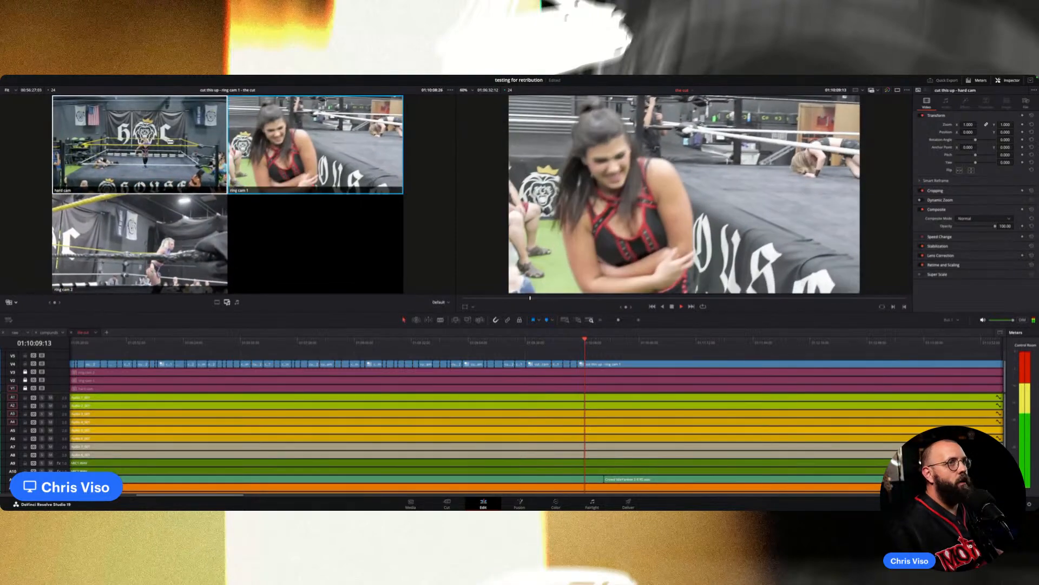
pyautogui.click(170, 141)
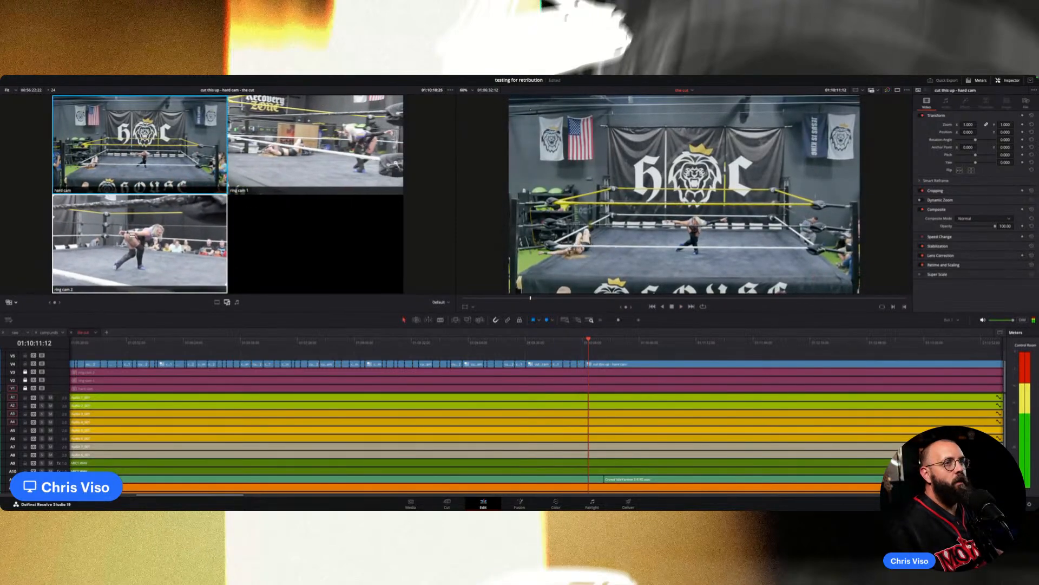
pyautogui.press('3')
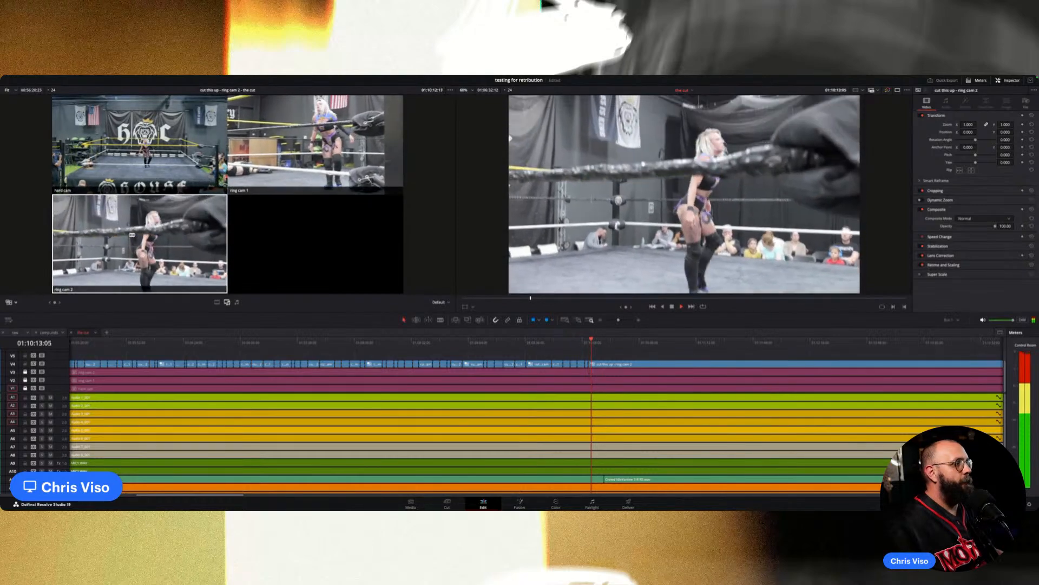
pyautogui.press('1')
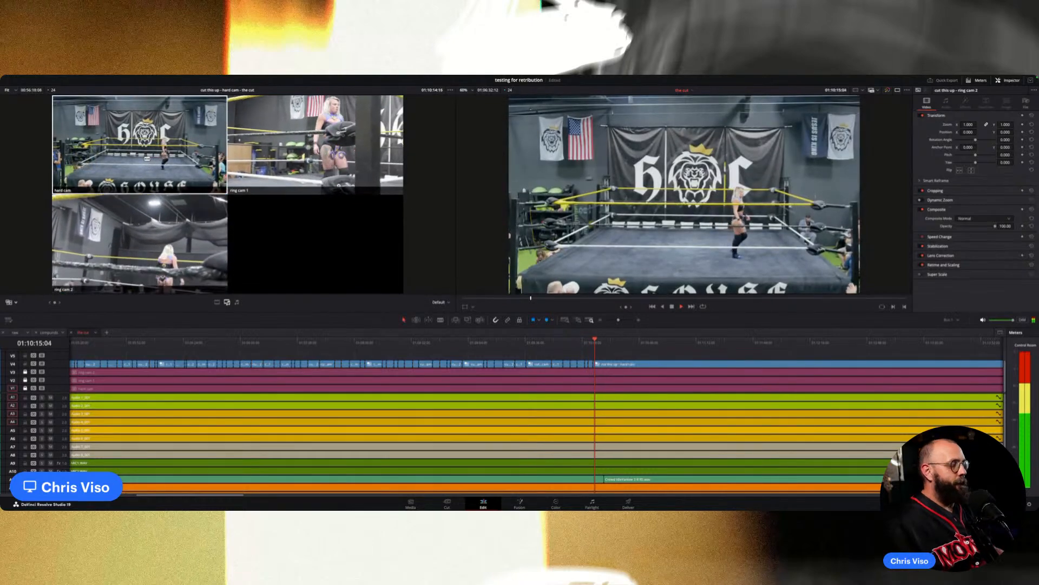
# Play on and cut to ring cam 1 at about 01:10:23 and back to the hard cam at about 01:10:26.
pyautogui.press('l')
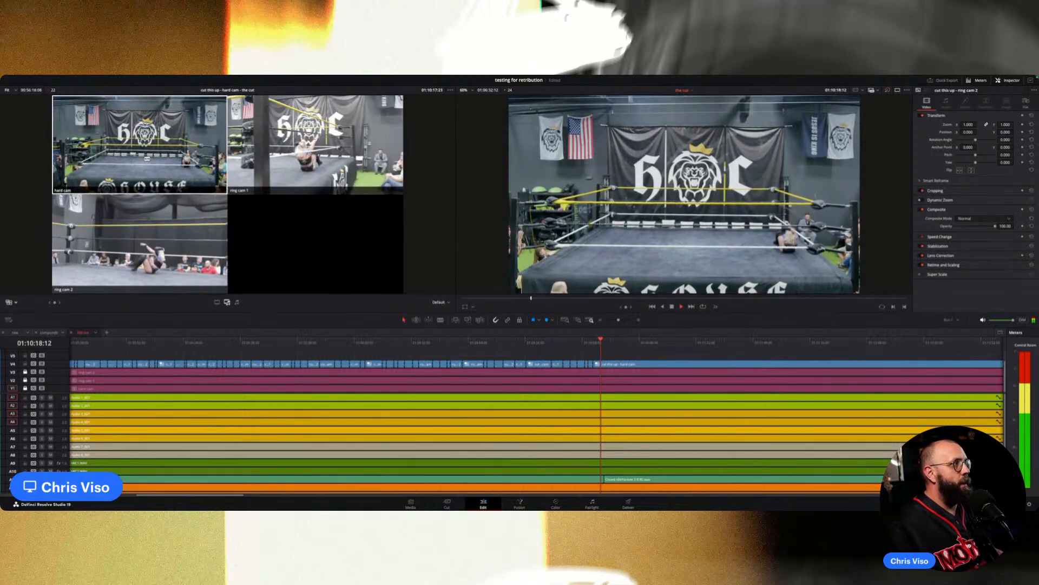
pyautogui.press('k')
pyautogui.press('l')
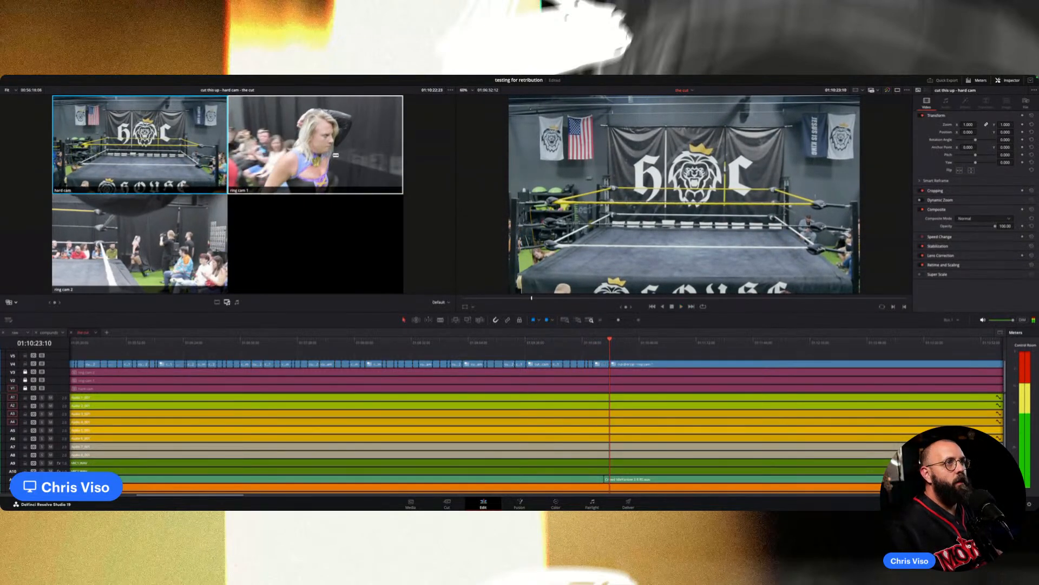
pyautogui.press('2')
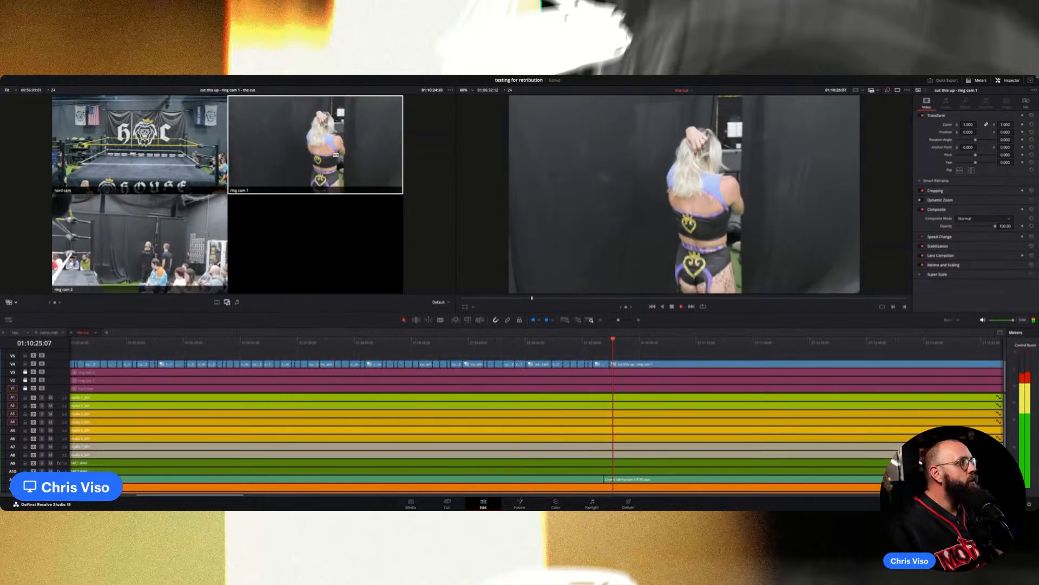
pyautogui.press('1')
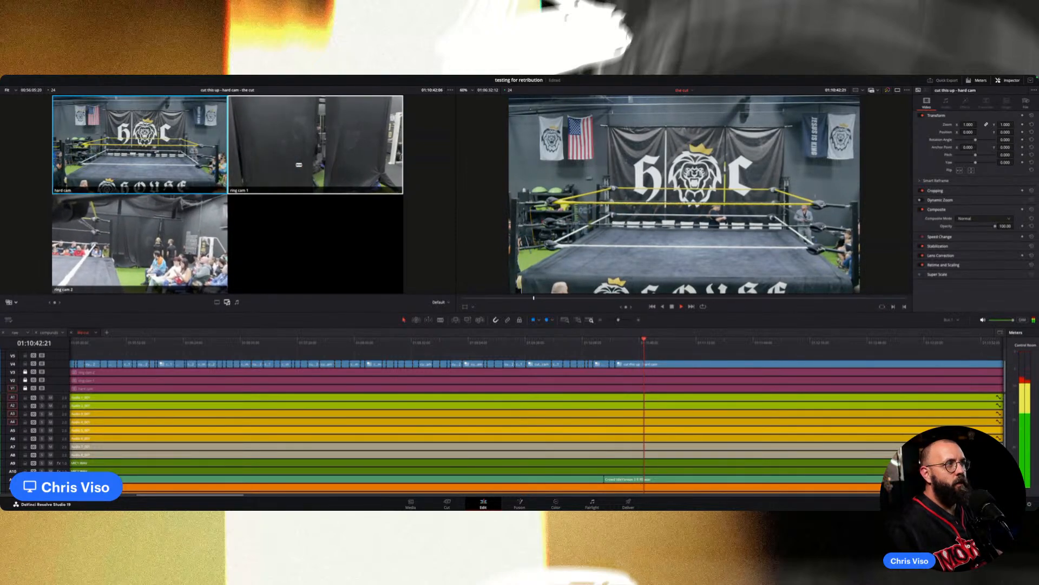
# Cut to ring cam 1 at about 01:11:02 and roll that edit point back to about 01:10:59.
pyautogui.press('super+minus')
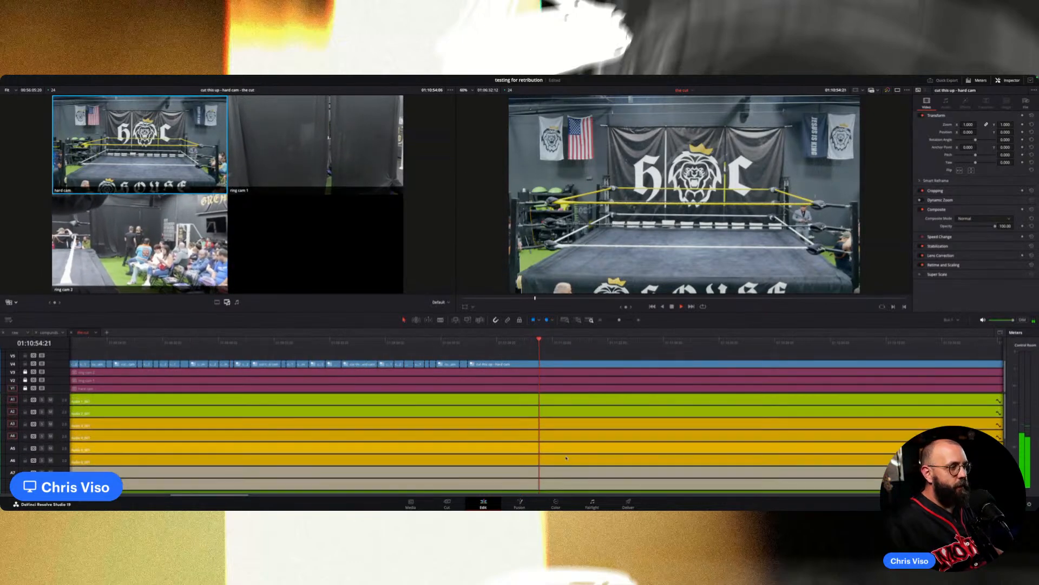
pyautogui.scroll(-1, 565, 458)
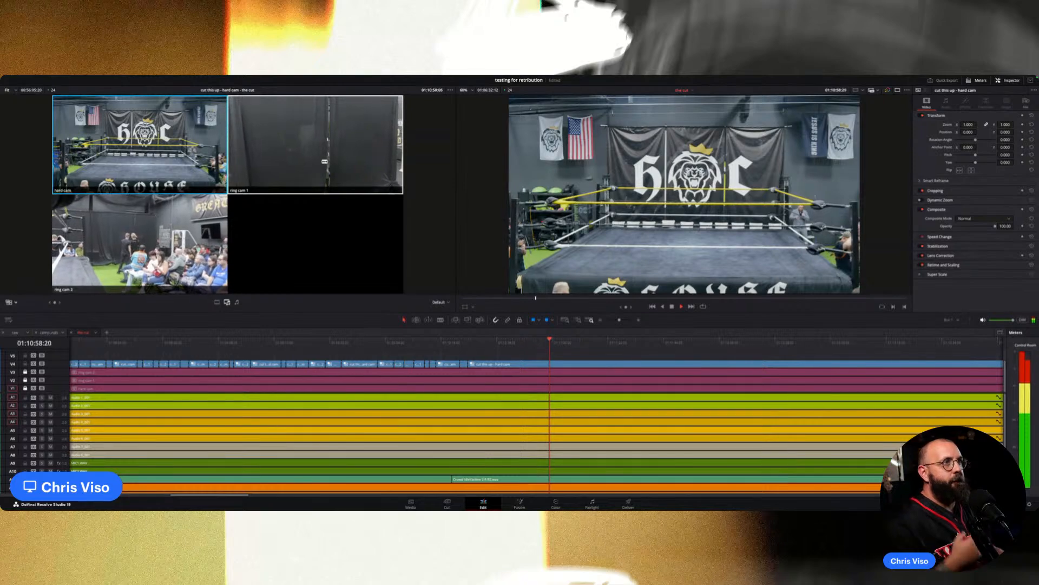
pyautogui.click(325, 160)
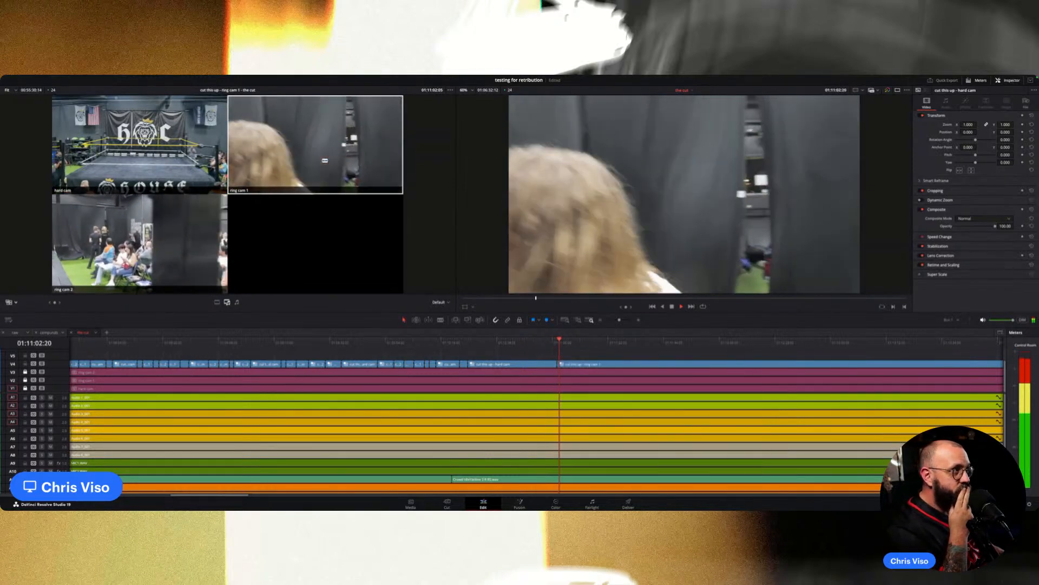
pyautogui.moveTo(557, 364); pyautogui.dragTo(549, 364)
# Review the stretch from about 01:10:26 to 01:10:57 against enlarged commentary and ring announcer waveforms to locate the break between segments.
pyautogui.click(542, 342)
pyautogui.press('space')
pyautogui.press('super+equal')
pyautogui.press('super+equal')
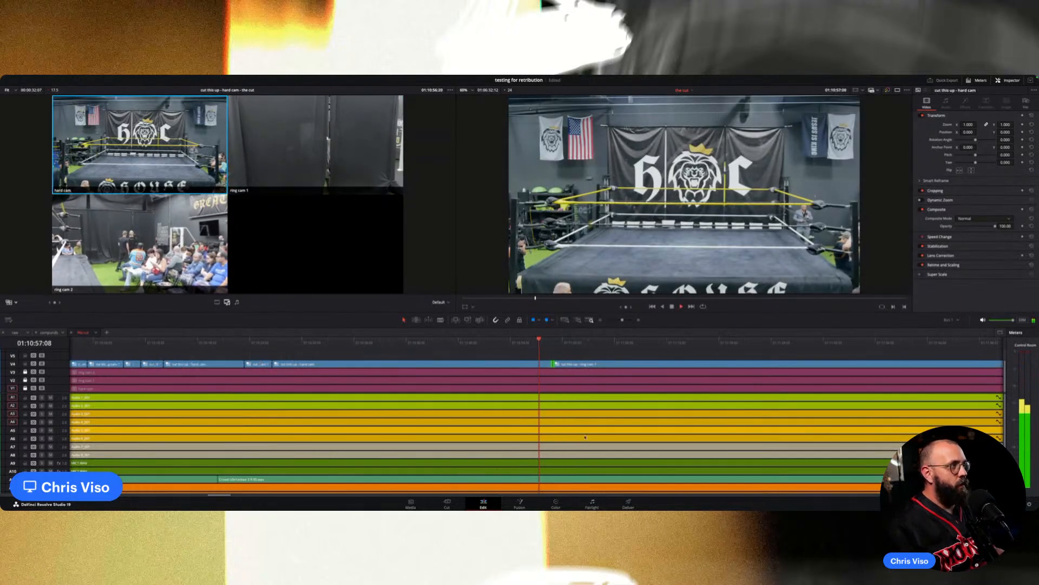
pyautogui.scroll(5, 488, 470)
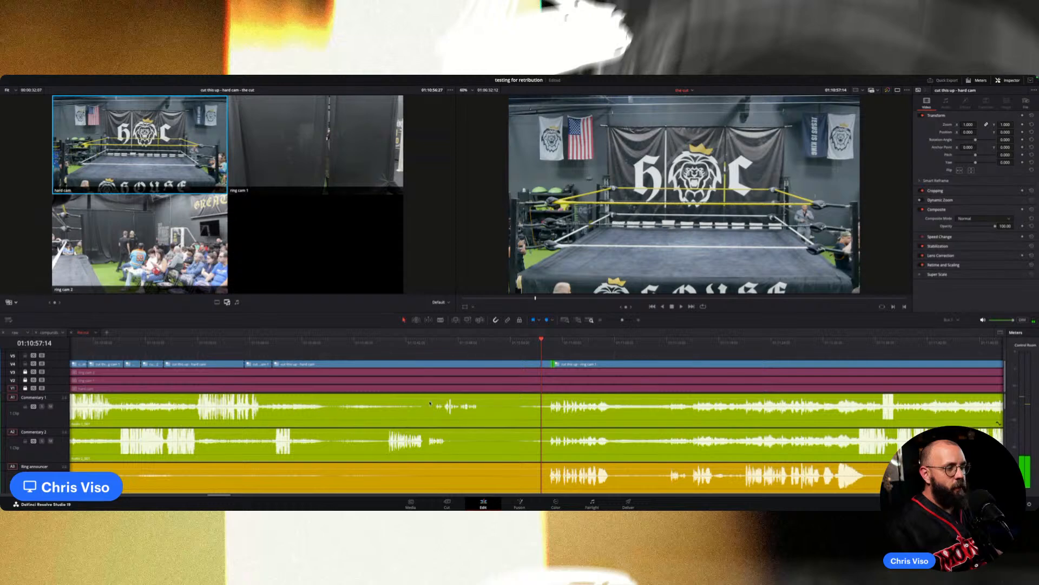
pyautogui.click(269, 341)
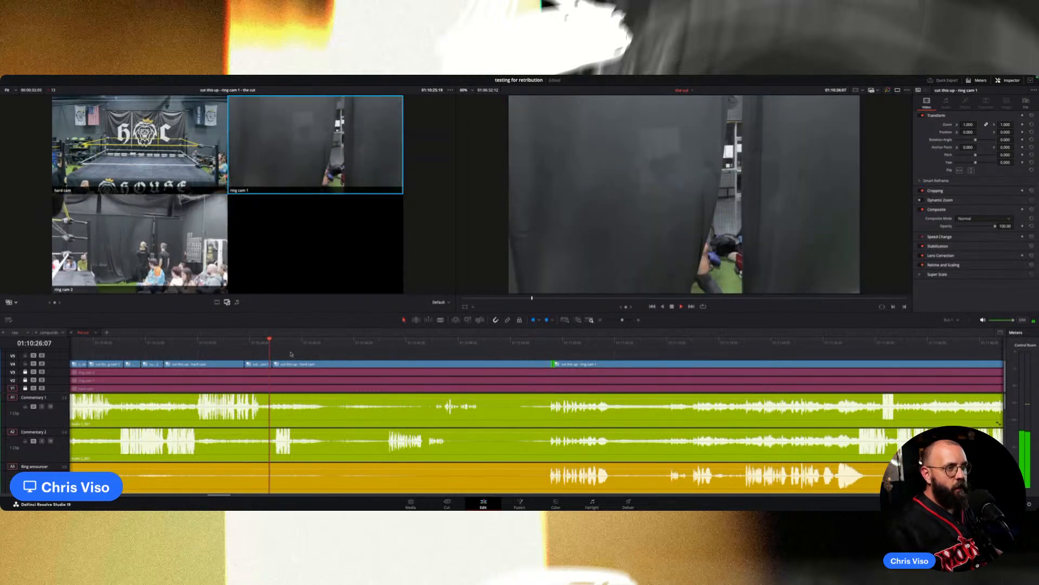
pyautogui.click(392, 345)
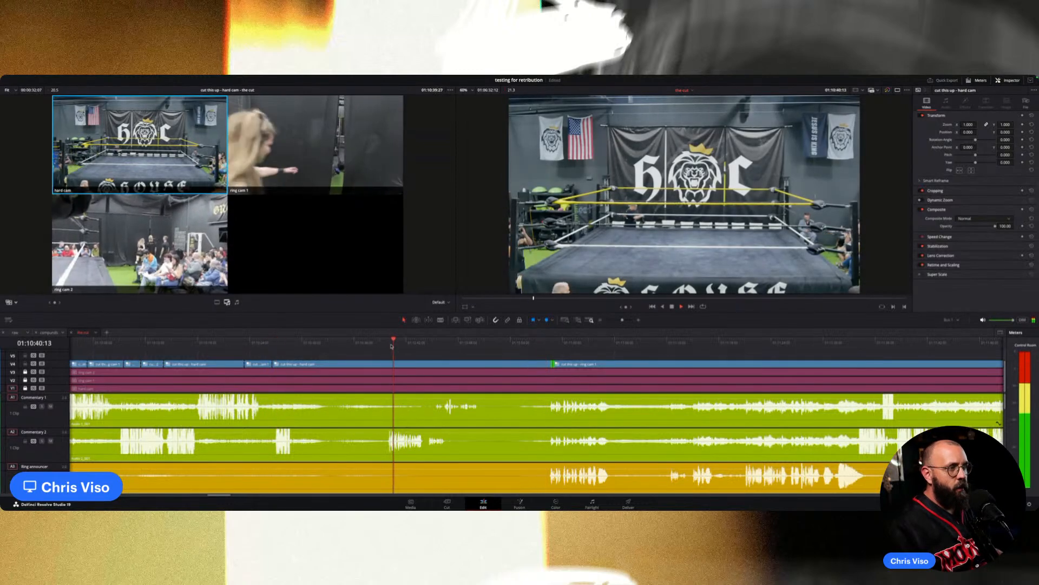
pyautogui.click(455, 344)
pyautogui.scroll(3, 497, 446)
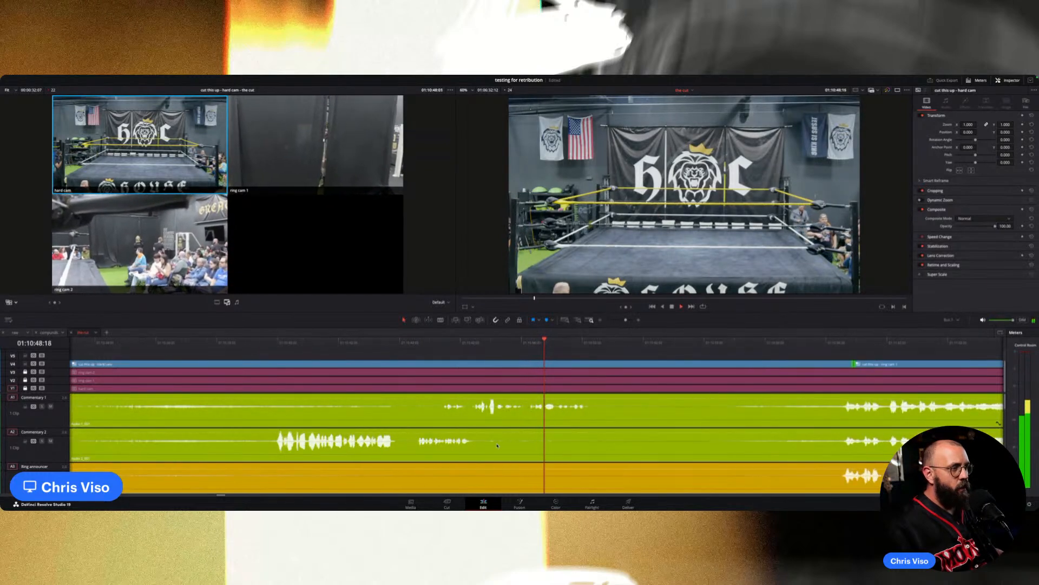
# Split the Commentary 1 clip at 01:10:50:09 and unlock video tracks V1, V2 and V3.
pyautogui.press('b')
pyautogui.click(600, 415)
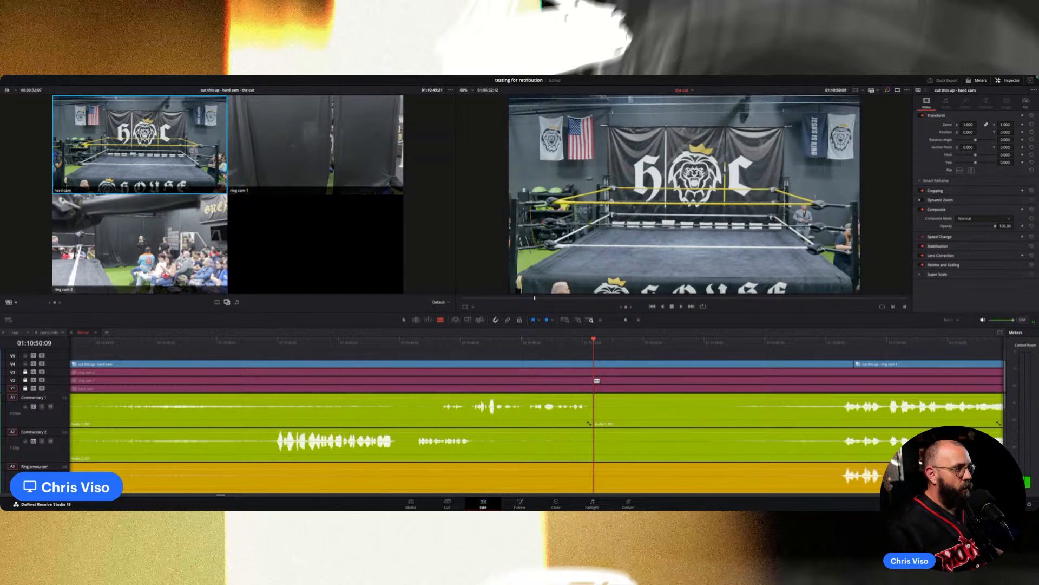
pyautogui.hotkey('ctrl', 's')
pyautogui.click(25, 371)
pyautogui.click(25, 379)
pyautogui.click(25, 387)
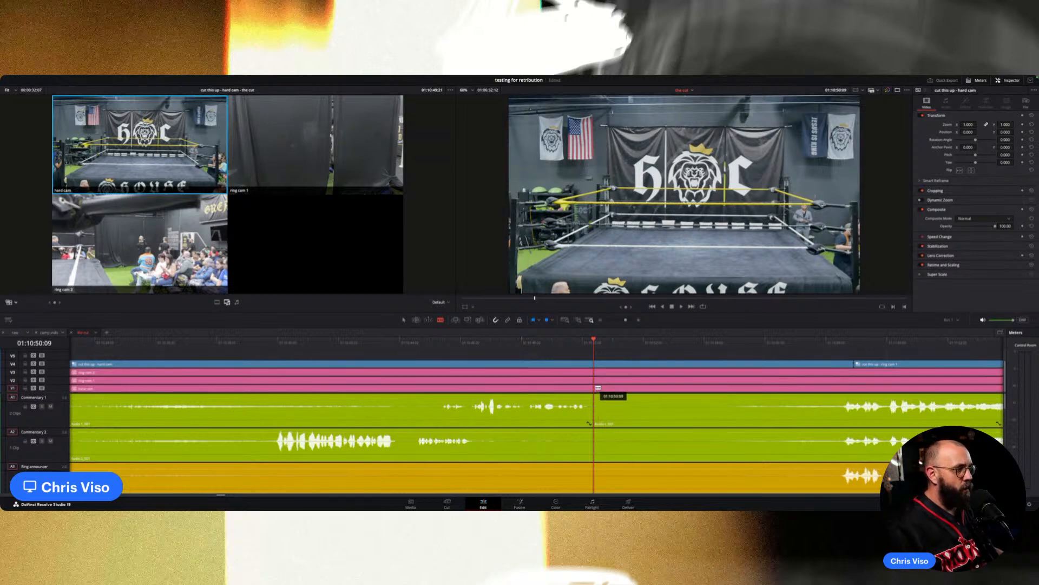
# Split the hard cam, ring cam and multicam clips on video tracks V1 to V4 at 01:10:50:09.
pyautogui.click(599, 380)
pyautogui.click(598, 372)
pyautogui.click(598, 364)
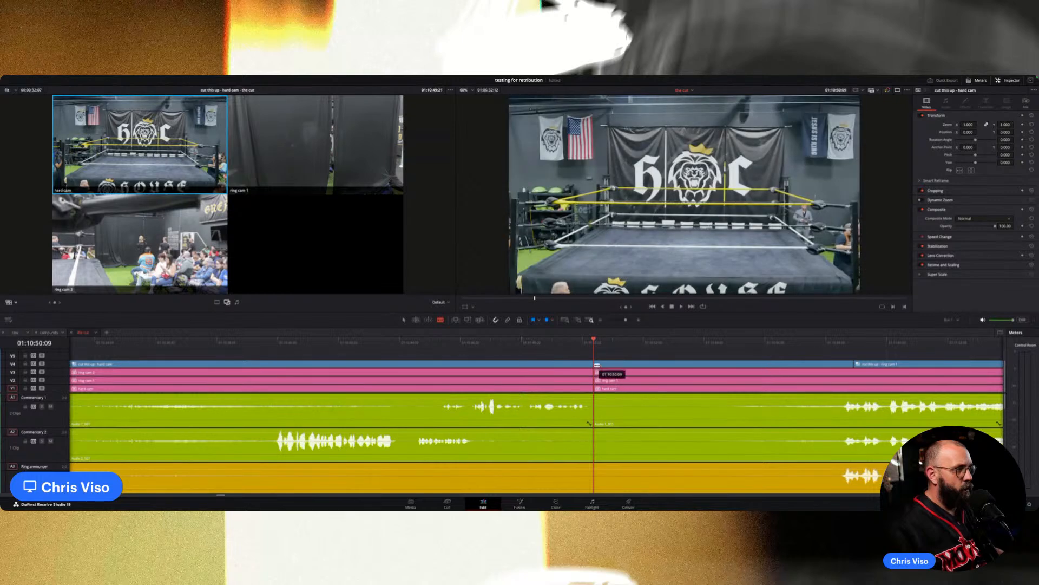
# Split Commentary 2, the ring announcer and the following audio tracks down to A11 at 01:10:50:09.
pyautogui.click(594, 441)
pyautogui.scroll(-2, 594, 445)
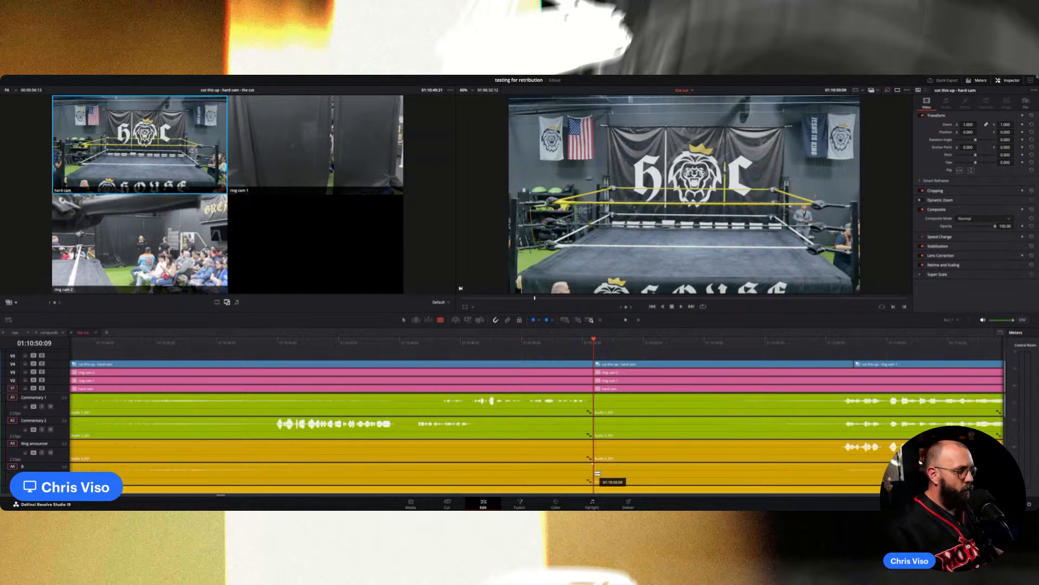
pyautogui.scroll(-2, 597, 474)
pyautogui.scroll(-2, 598, 471)
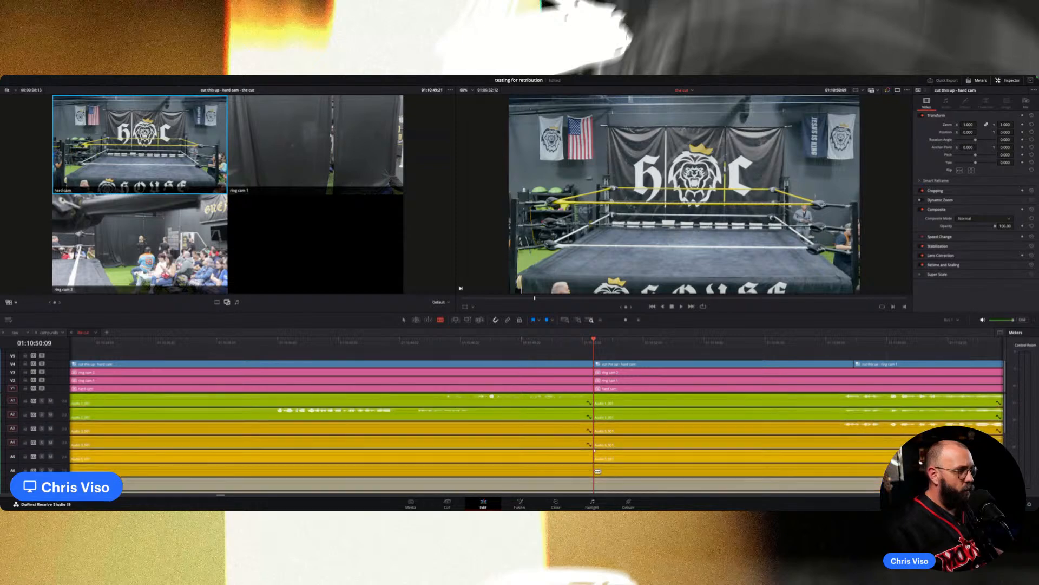
pyautogui.scroll(-3, 598, 475)
pyautogui.click(597, 462)
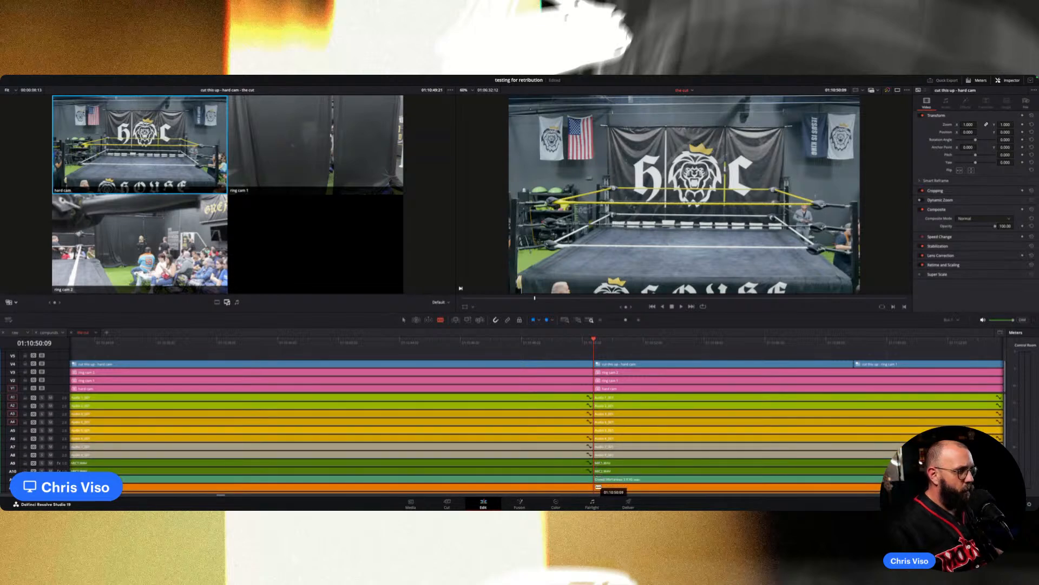
# Split the remaining audio clips on A12 to A14 at 01:10:50:09 and play on from the cut.
pyautogui.scroll(-3, 598, 487)
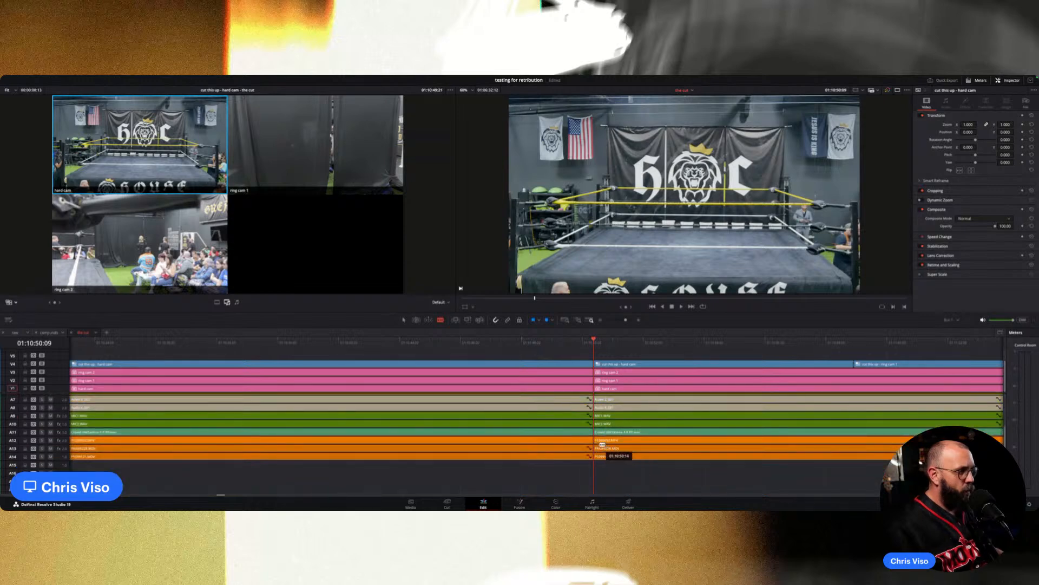
pyautogui.scroll(3, 601, 482)
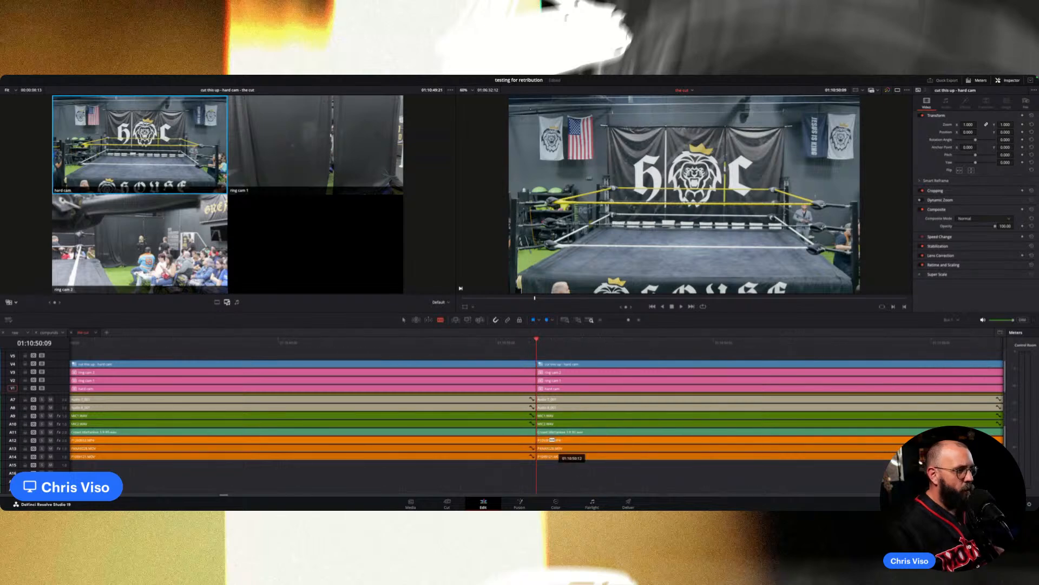
pyautogui.click(552, 441)
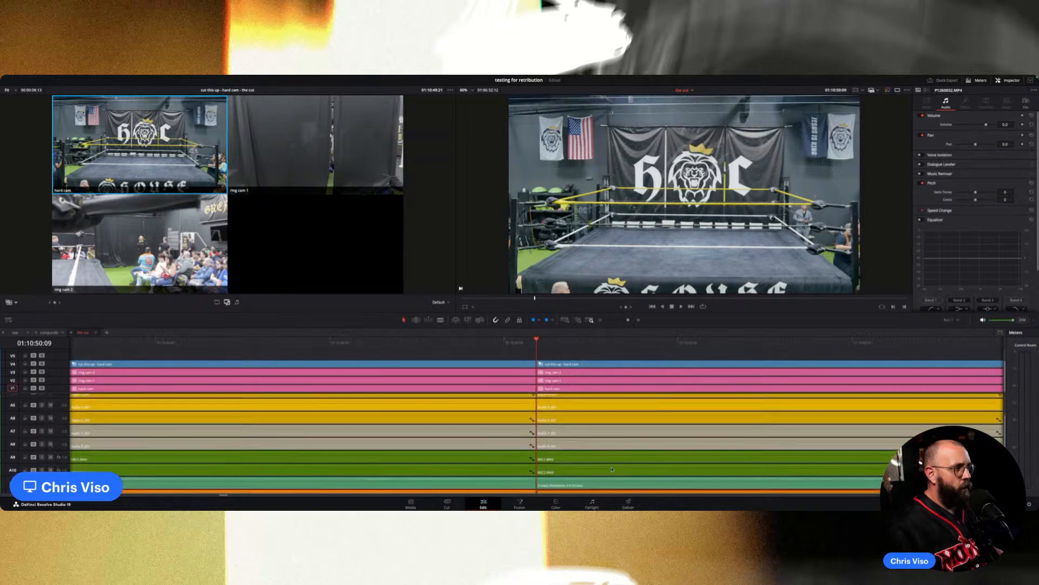
pyautogui.scroll(-6, 612, 469)
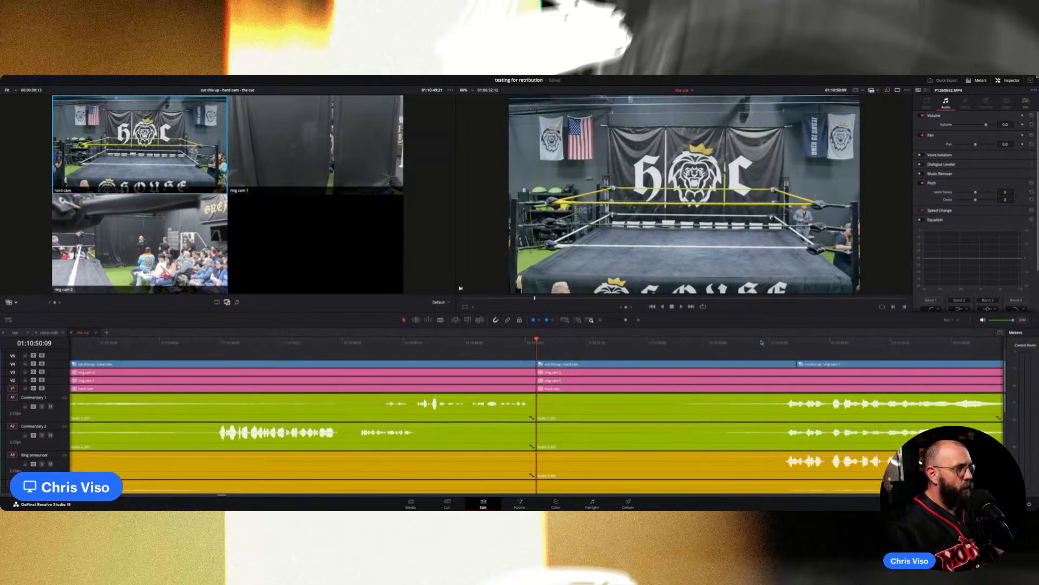
pyautogui.press('space')
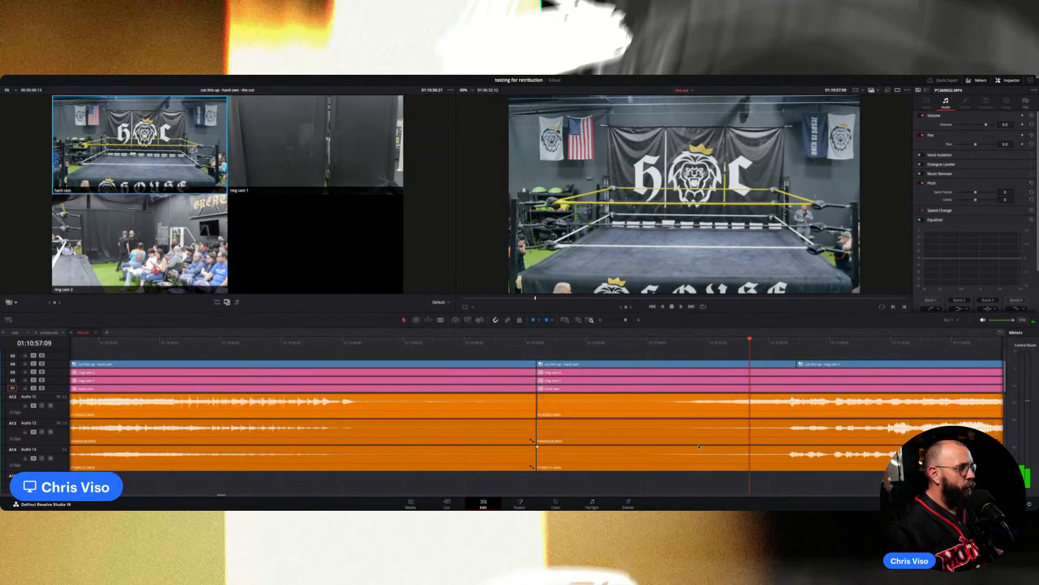
# Trim the start of all video and audio clips after the break cut to 01:10:54:19.
pyautogui.scroll(3, 699, 446)
pyautogui.scroll(-2, 694, 434)
pyautogui.moveTo(659, 342); pyautogui.dragTo(671, 344)
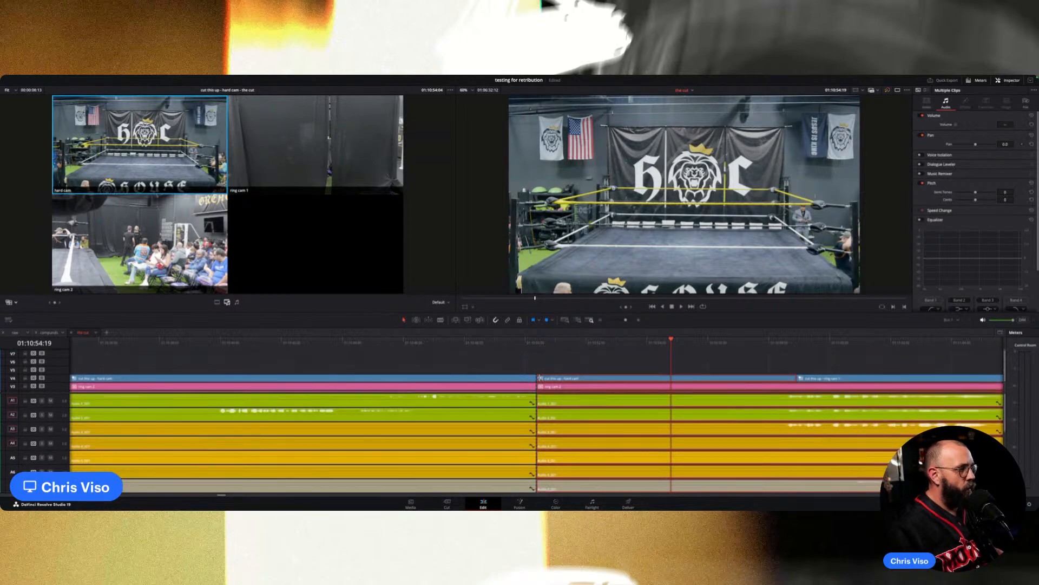
pyautogui.moveTo(539, 377); pyautogui.dragTo(679, 367)
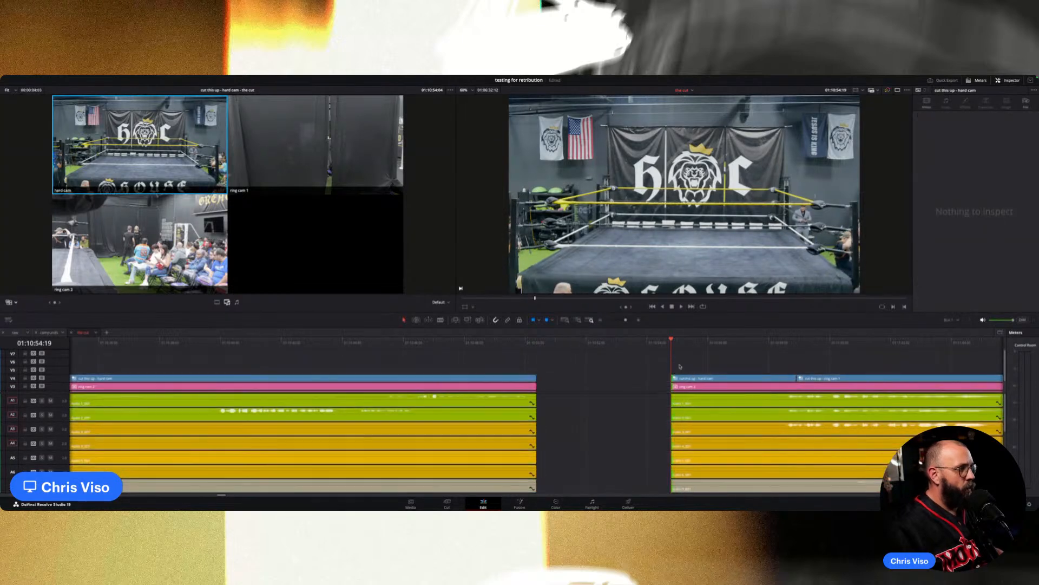
# Ripple delete the gap at the break so all tracks join again at 01:10:50:09.
pyautogui.scroll(-5, 584, 365)
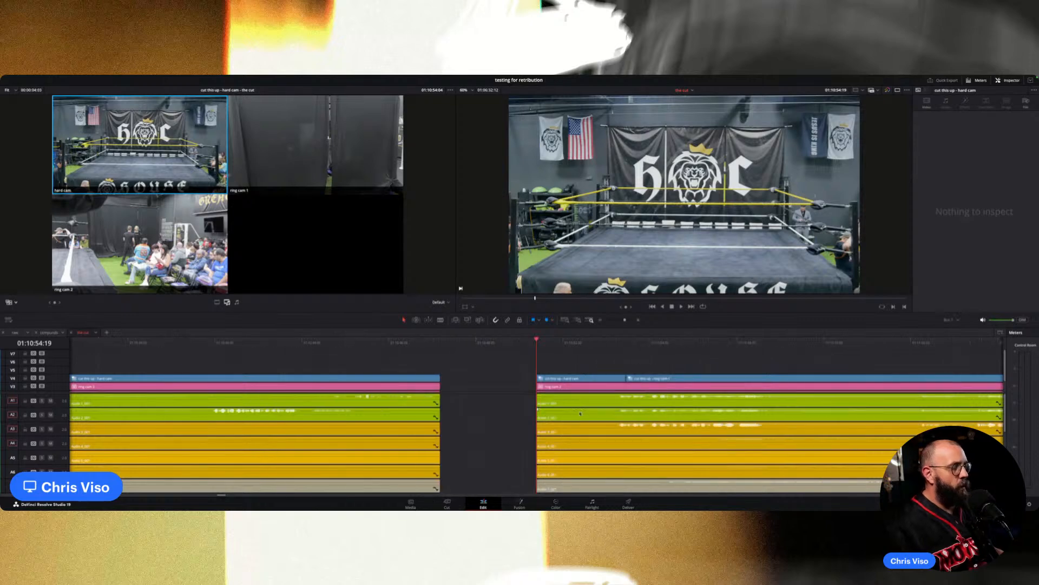
pyautogui.moveTo(477, 360); pyautogui.dragTo(575, 444)
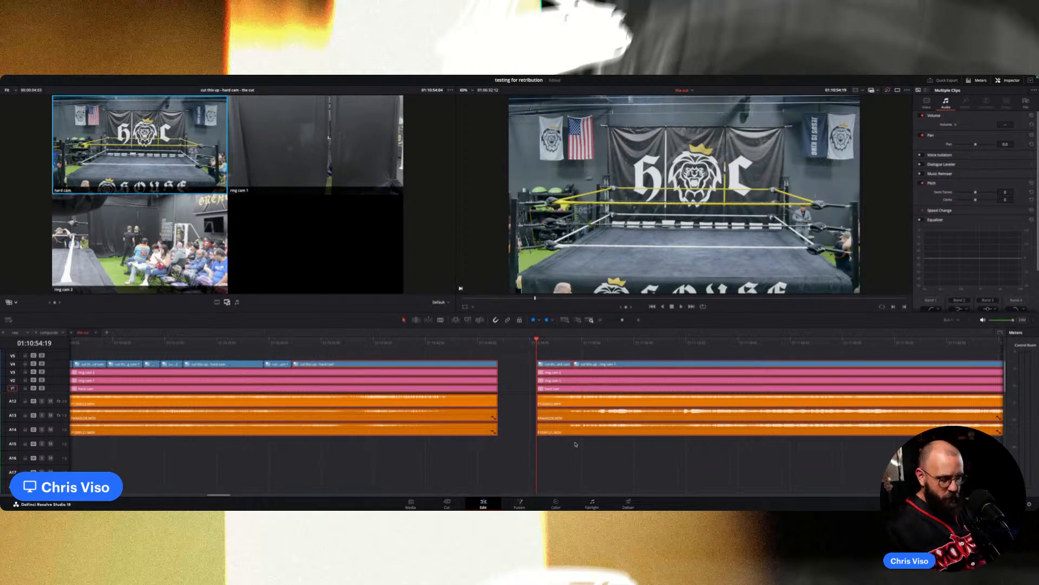
pyautogui.hotkey('shift', 'BackSpace')
pyautogui.click(550, 471)
# Delete the short hard cam clip after the break cut on V4 and extend the following ring cam 1 clip back to the cut.
pyautogui.press('super+equal')
pyautogui.press('super+equal')
pyautogui.press('super+equal')
pyautogui.press('super+equal')
pyautogui.click(686, 365)
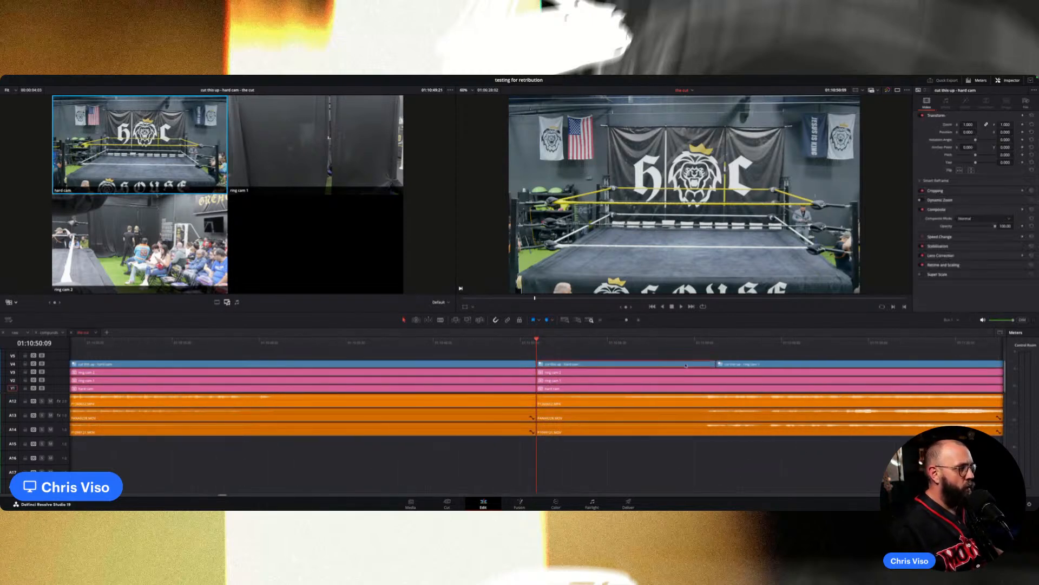
pyautogui.press('BackSpace')
pyautogui.moveTo(719, 362); pyautogui.dragTo(536, 360)
# Play the new opening, switch it to ring cam 2 and extend that shot's start back to the break cut.
pyautogui.click(519, 342)
pyautogui.press('space')
pyautogui.press('super+minus')
pyautogui.press('super+minus')
pyautogui.press('super+minus')
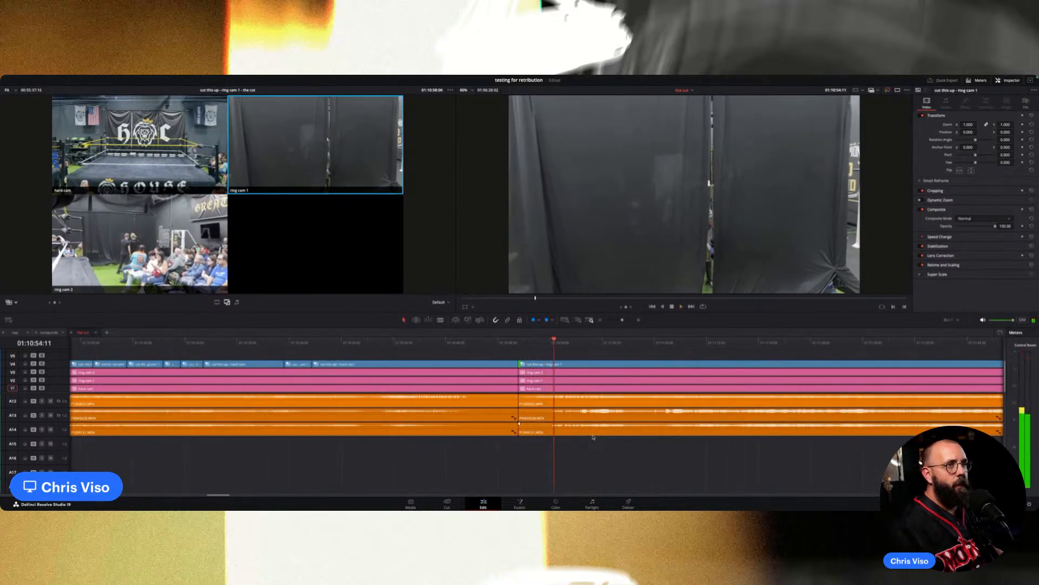
pyautogui.click(523, 341)
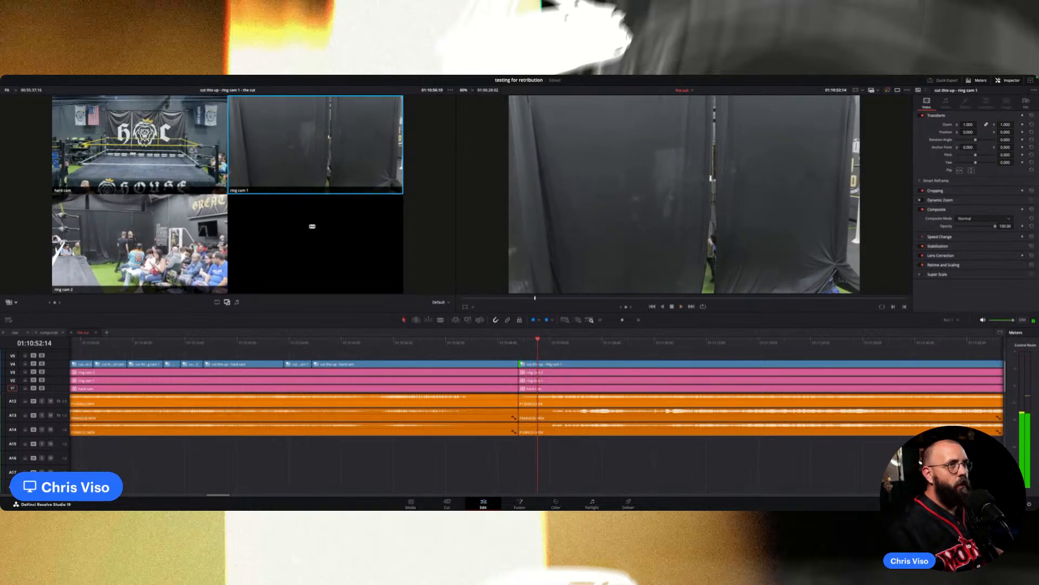
pyautogui.click(144, 241)
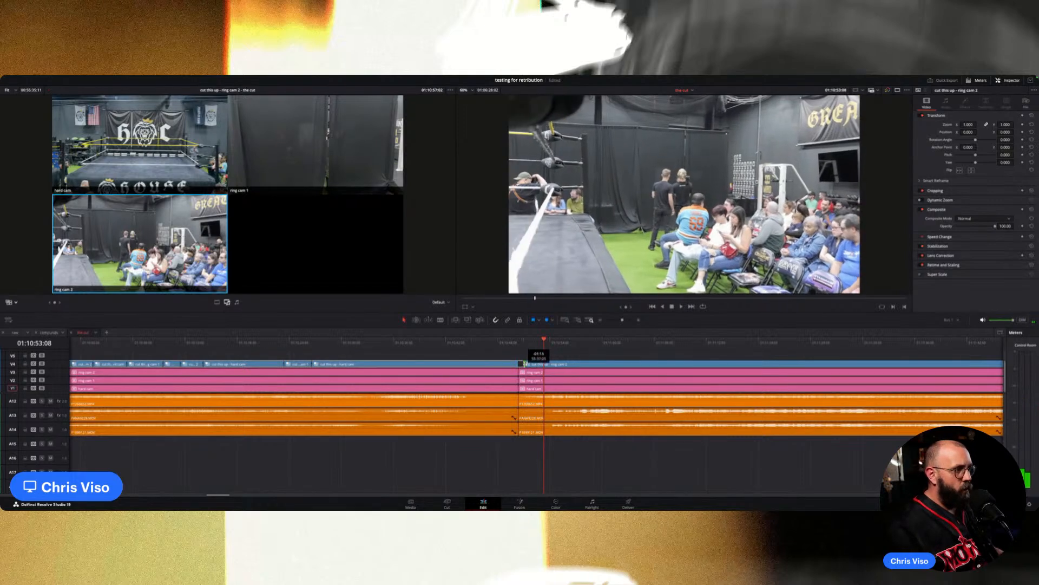
pyautogui.click(521, 342)
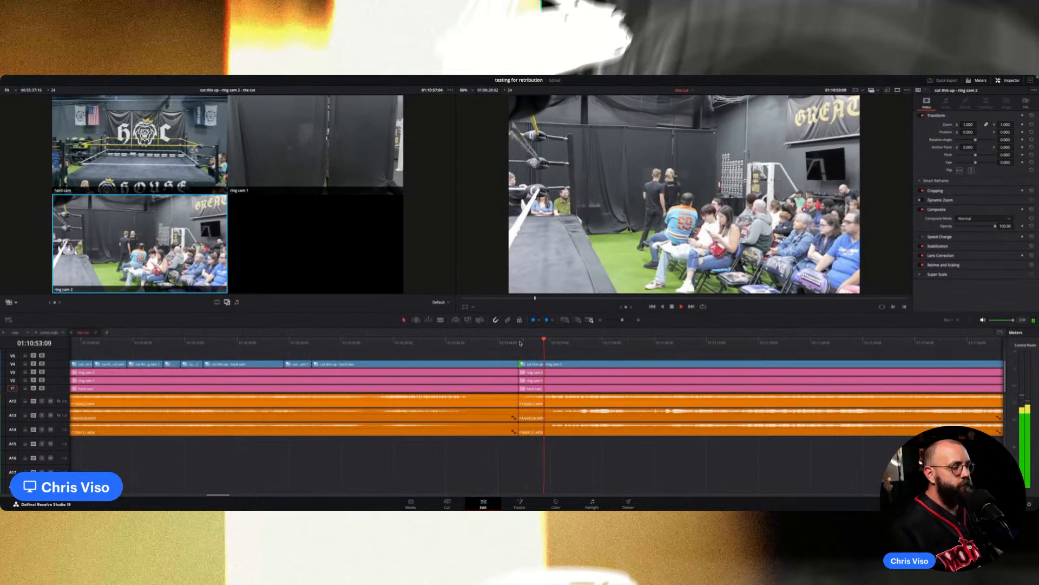
# Replay the first wrestler's entrance from the curtain and live switch between ring cam 1 and ring cam 2 up to the ring.
pyautogui.scroll(-3, 566, 433)
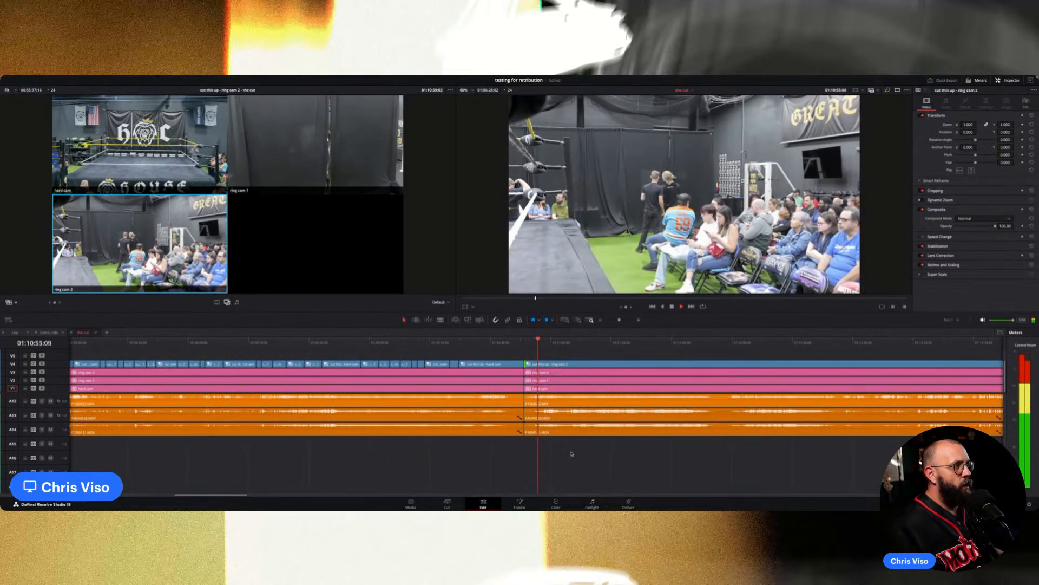
pyautogui.scroll(8, 565, 450)
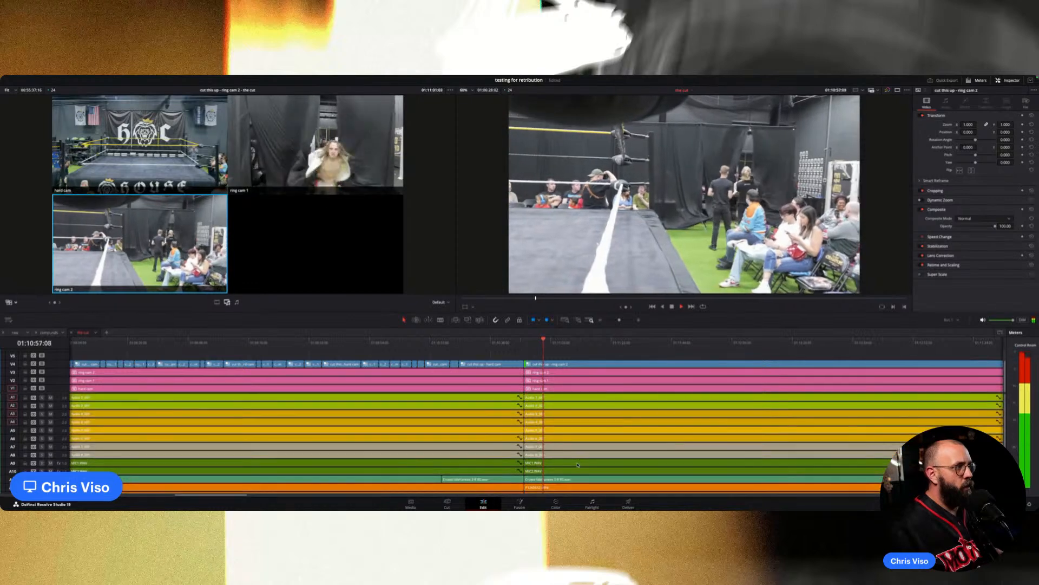
pyautogui.click(536, 344)
pyautogui.press('space')
pyautogui.scroll(3, 569, 392)
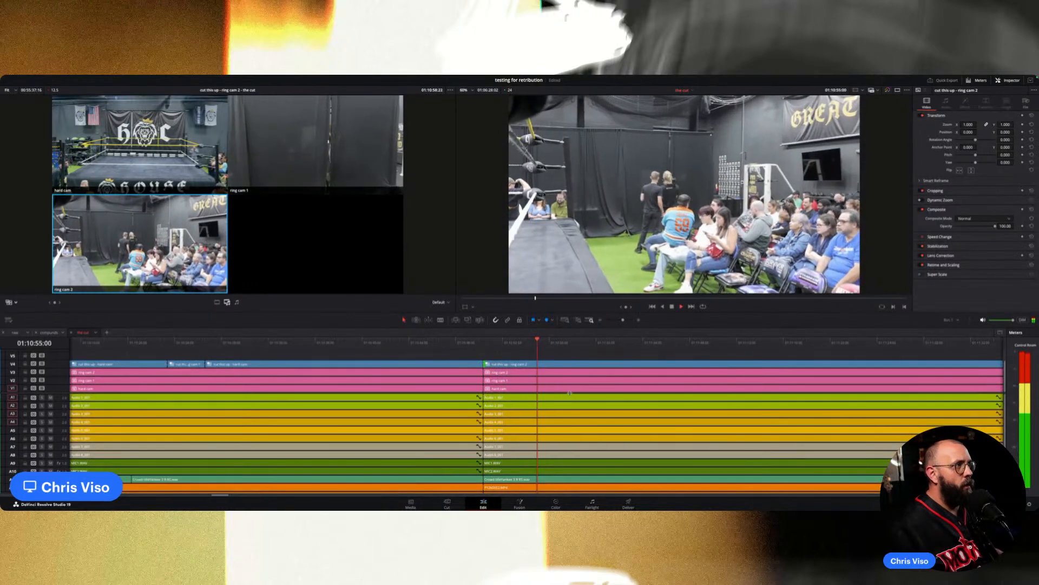
pyautogui.press('space')
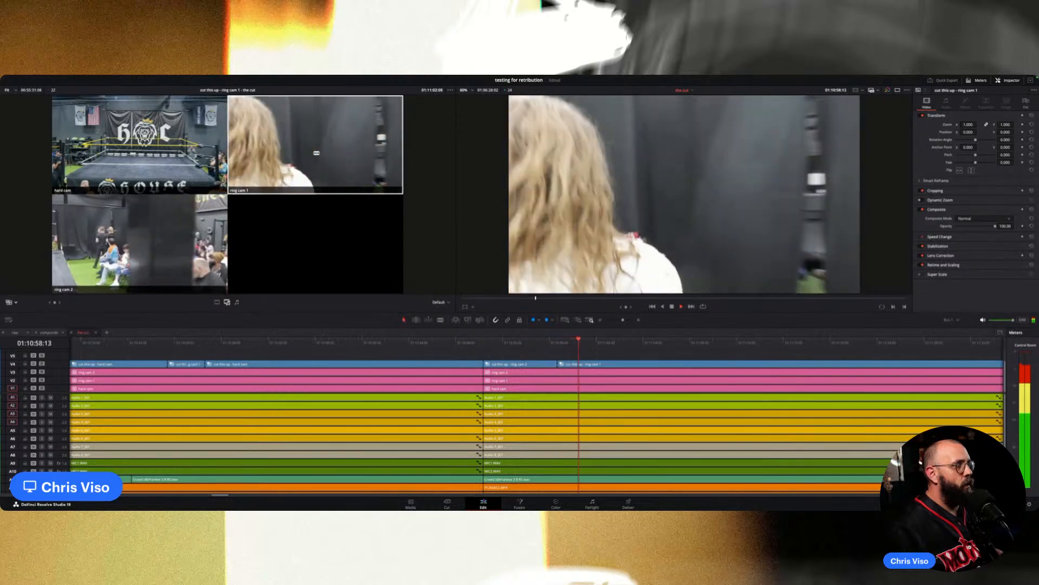
pyautogui.scroll(-5, 564, 405)
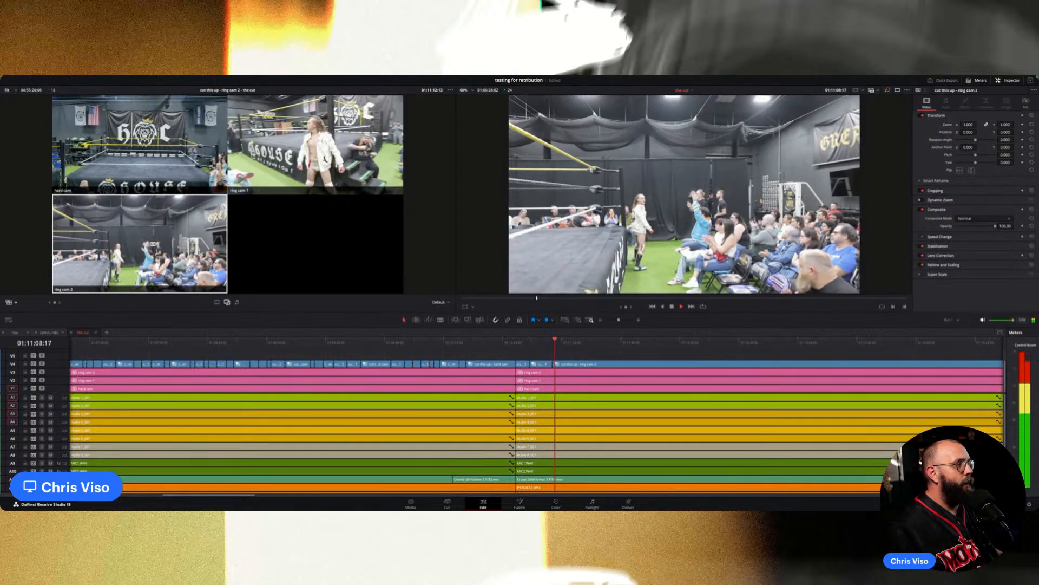
pyautogui.press('2')
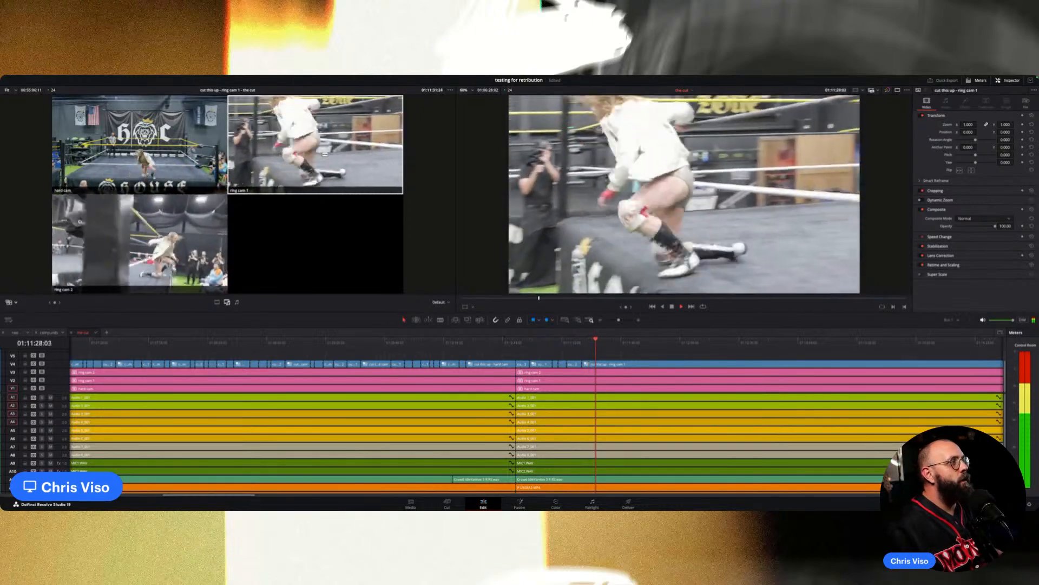
# Cut to the hard cam as the wrestler gets into the ring and move that edit point slightly earlier.
pyautogui.press('space')
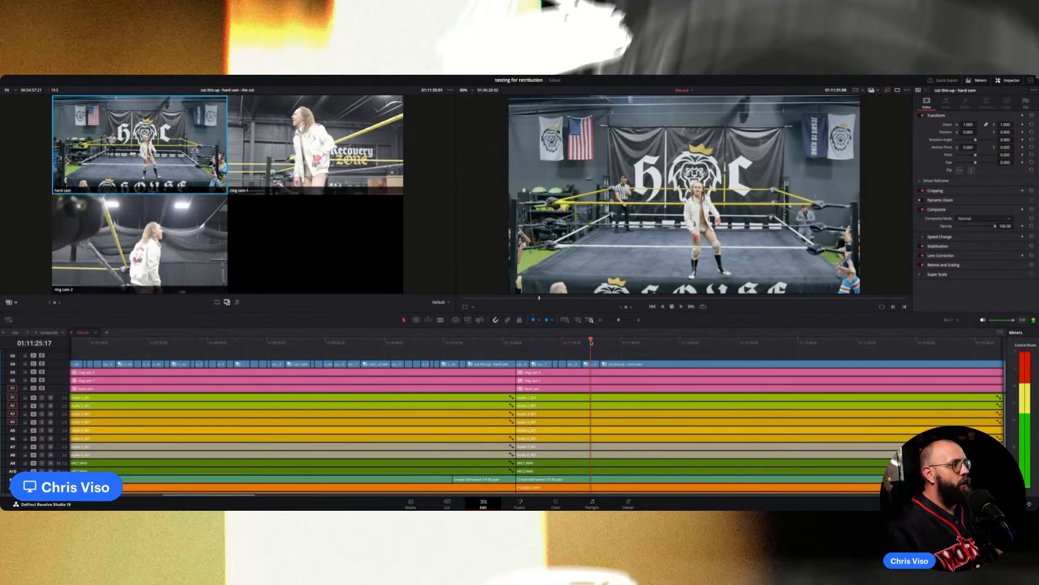
pyautogui.press('super+equal')
pyautogui.press('super+equal')
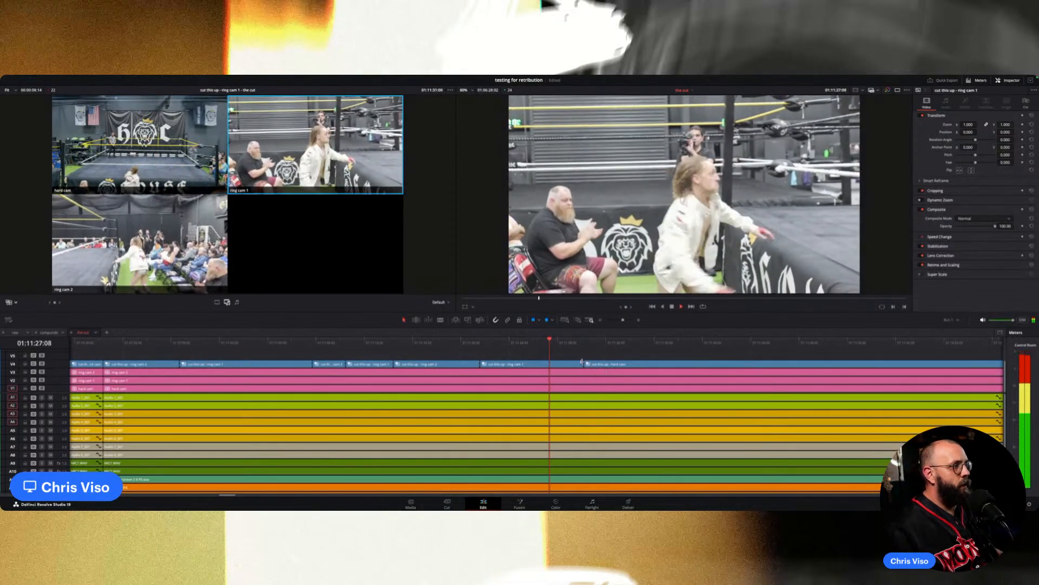
pyautogui.press('1')
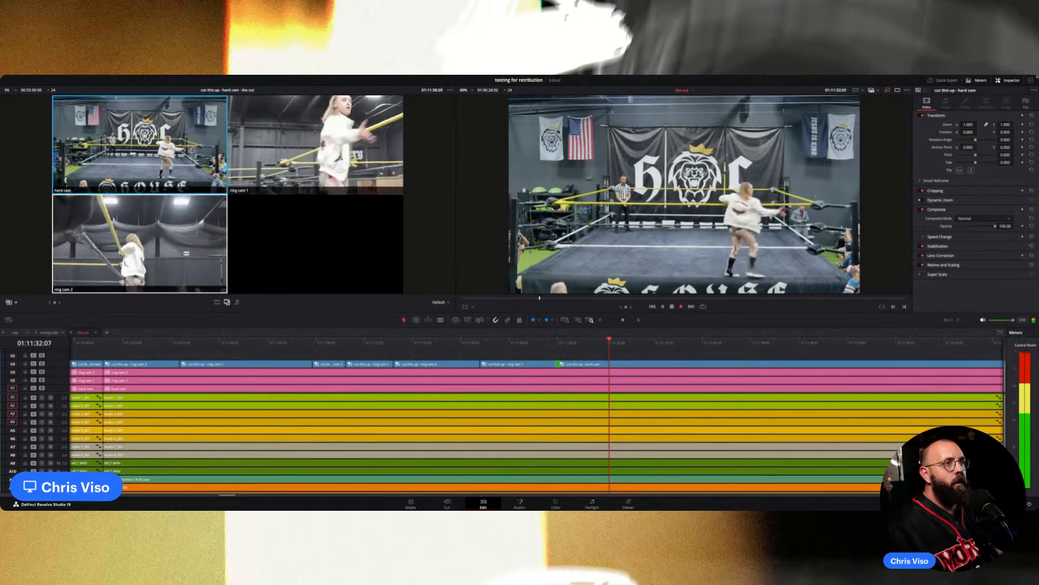
# Live switch the corner climb to ring cam 2, ring cam 1 for the turnbuckle pose, and back to the hard cam.
pyautogui.press('3')
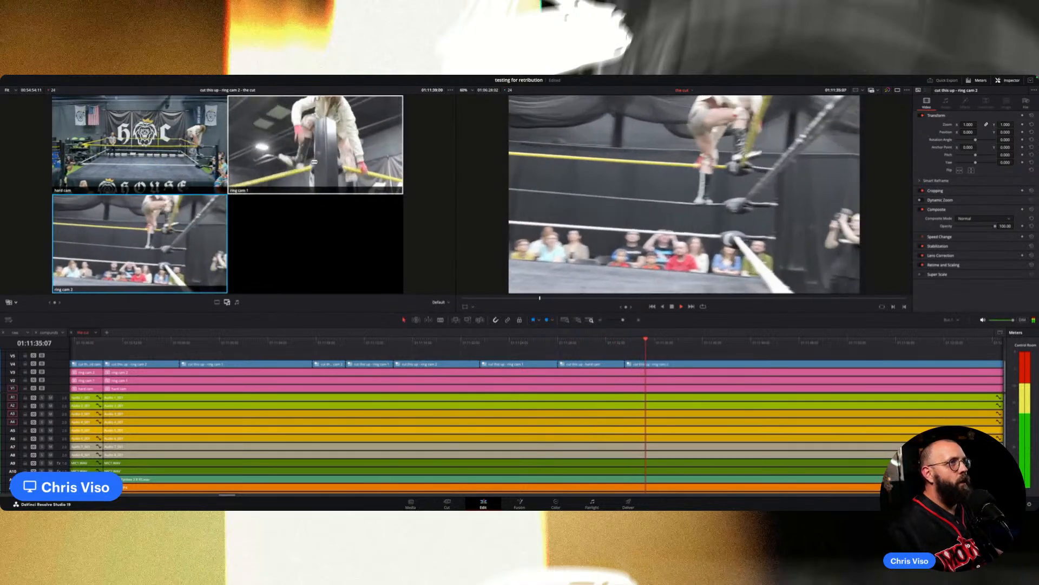
pyautogui.press('2')
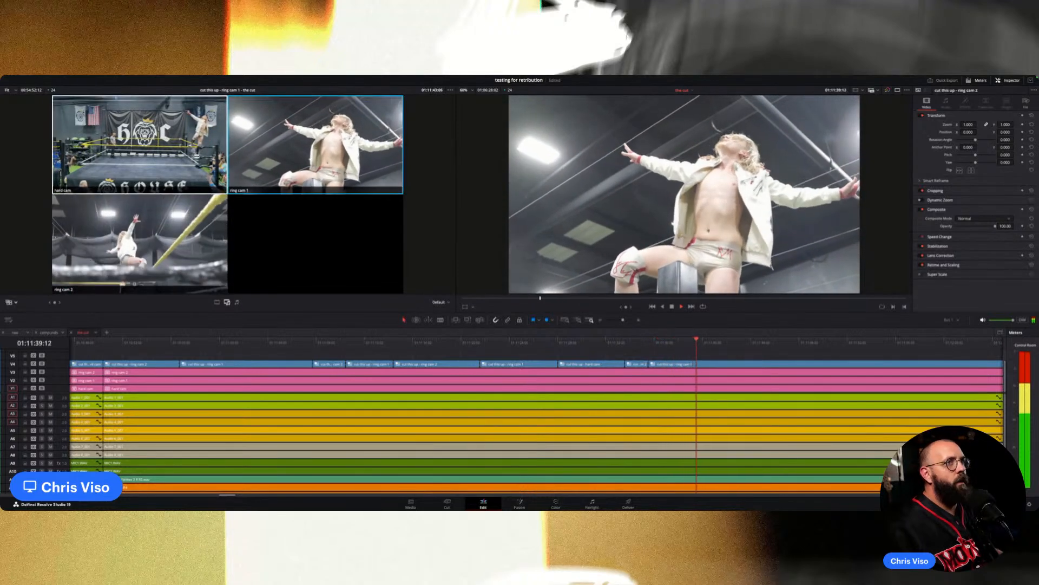
pyautogui.press('1')
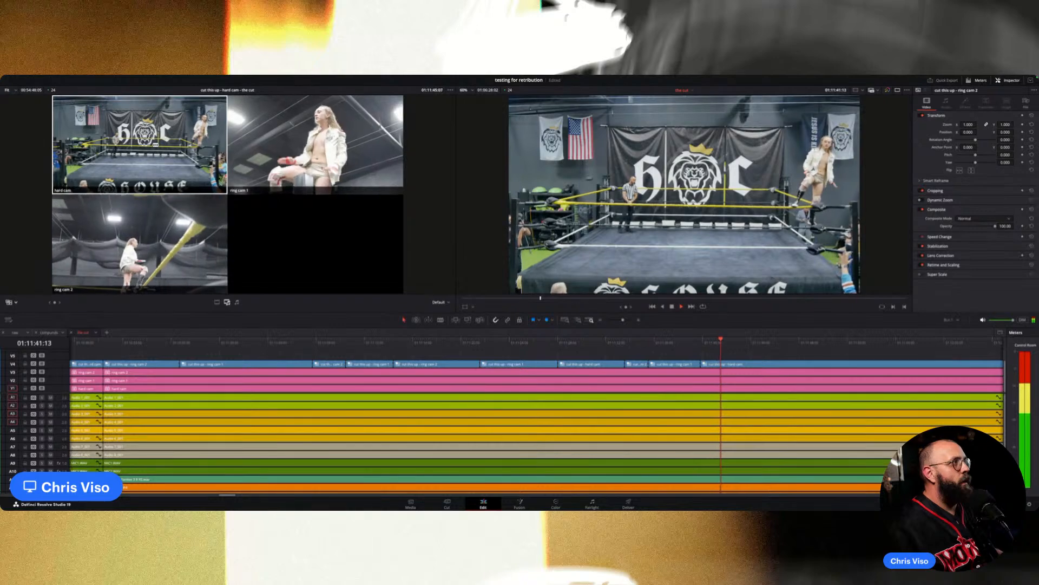
# Move the hard cam edit point after the ring cam 1 turnbuckle pose slightly earlier.
pyautogui.click(683, 343)
pyautogui.moveTo(701, 364); pyautogui.dragTo(692, 365)
pyautogui.press('super+minus')
pyautogui.press('super+minus')
pyautogui.press('super+minus')
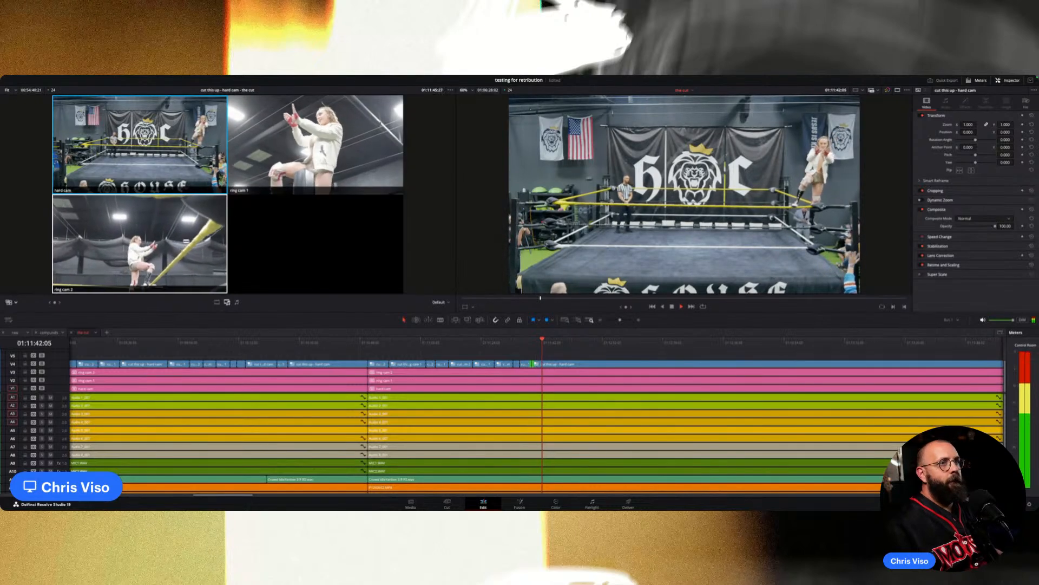
# Cut to ring cam 2 for the turnbuckle pose at about 01:11:43 and move the start of that shot earlier.
pyautogui.press('3')
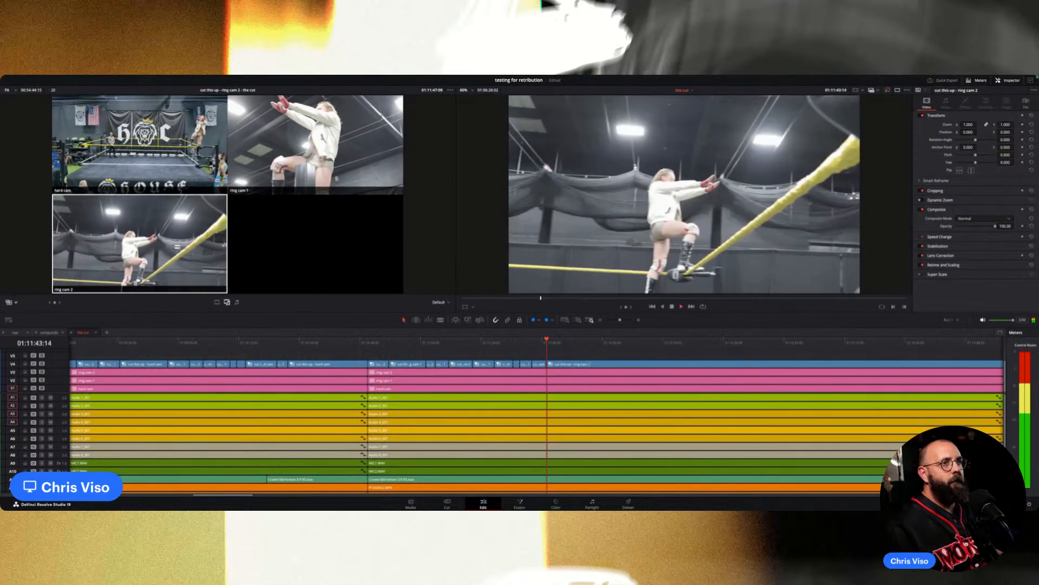
pyautogui.click(545, 344)
pyautogui.press('super+equal')
pyautogui.press('super+equal')
pyautogui.press('super+equal')
pyautogui.click(491, 345)
pyautogui.moveTo(528, 364); pyautogui.dragTo(503, 363)
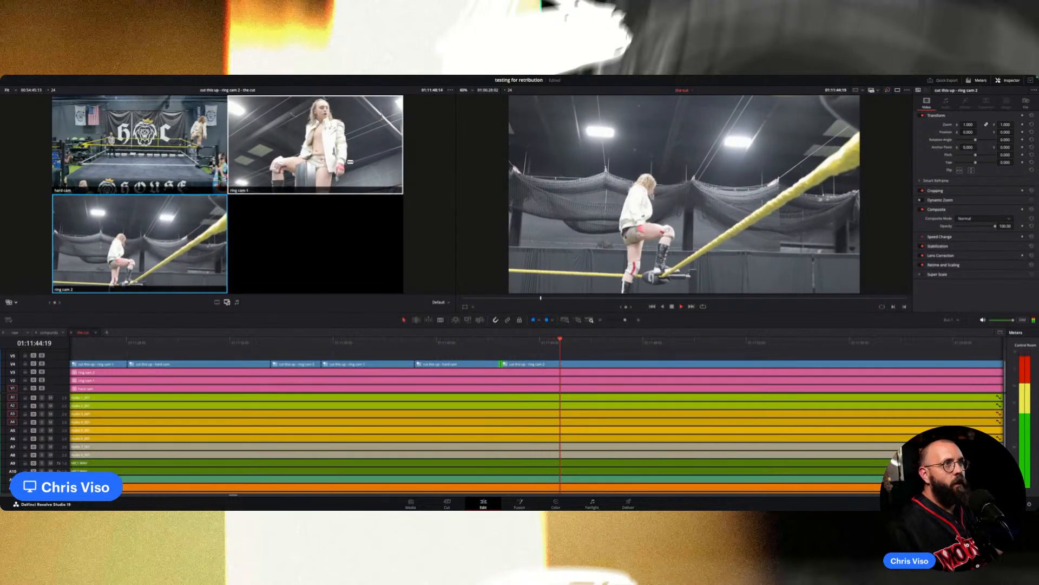
# Cut to ring cam 1 for the jump off the turnbuckle, return to the hard cam at 01:11:48:04 and play on.
pyautogui.press('2')
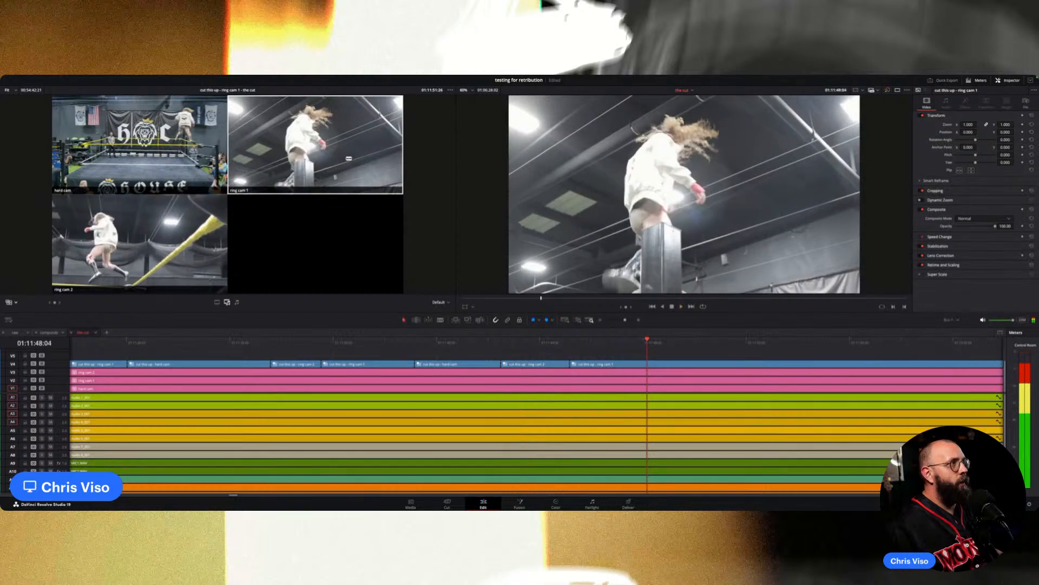
pyautogui.press('1')
pyautogui.scroll(-2, 613, 426)
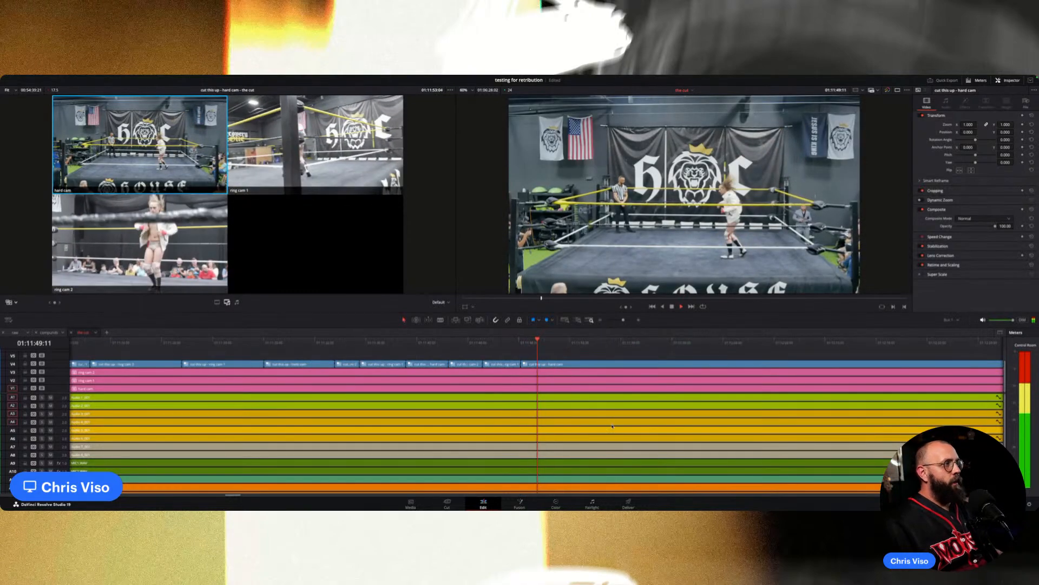
pyautogui.scroll(-3, 612, 426)
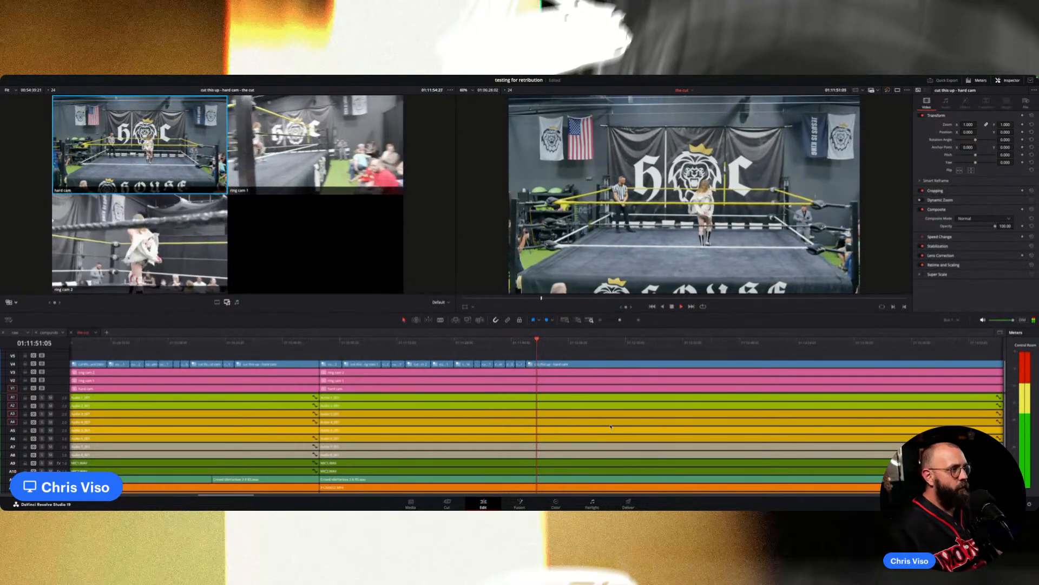
pyautogui.scroll(-1, 611, 426)
pyautogui.scroll(1, 611, 426)
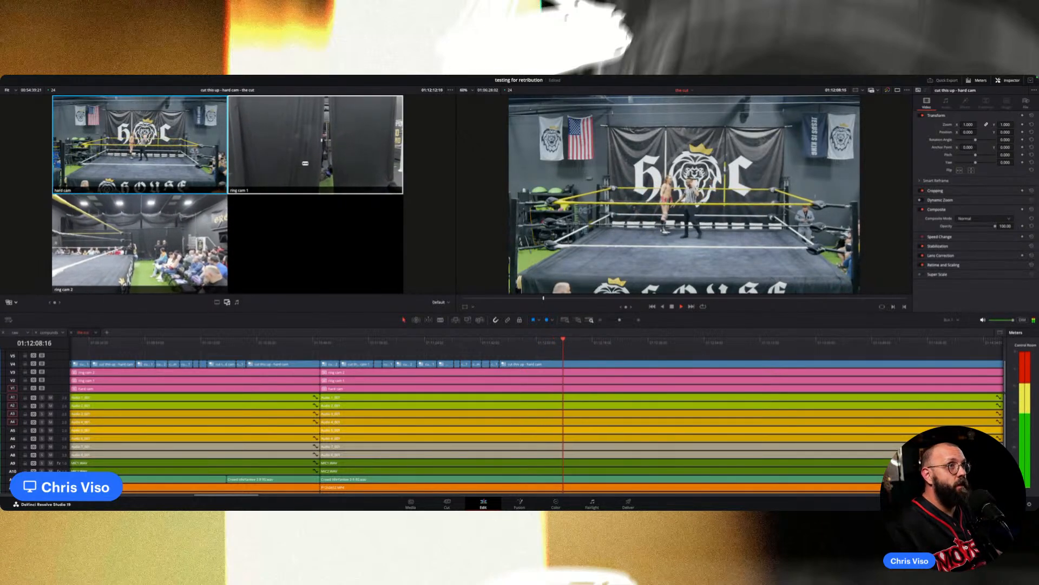
# Cut to ring cam 1 at 01:12:08:16 for the opponent's entrance and live switch cameras until the hard cam at about 01:12:30.
pyautogui.click(306, 163)
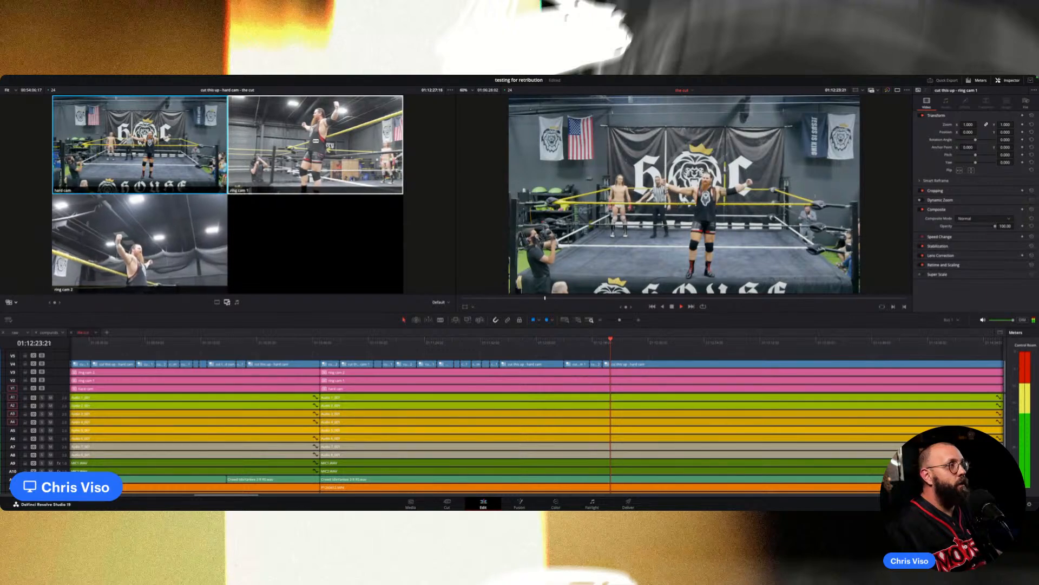
pyautogui.press('2')
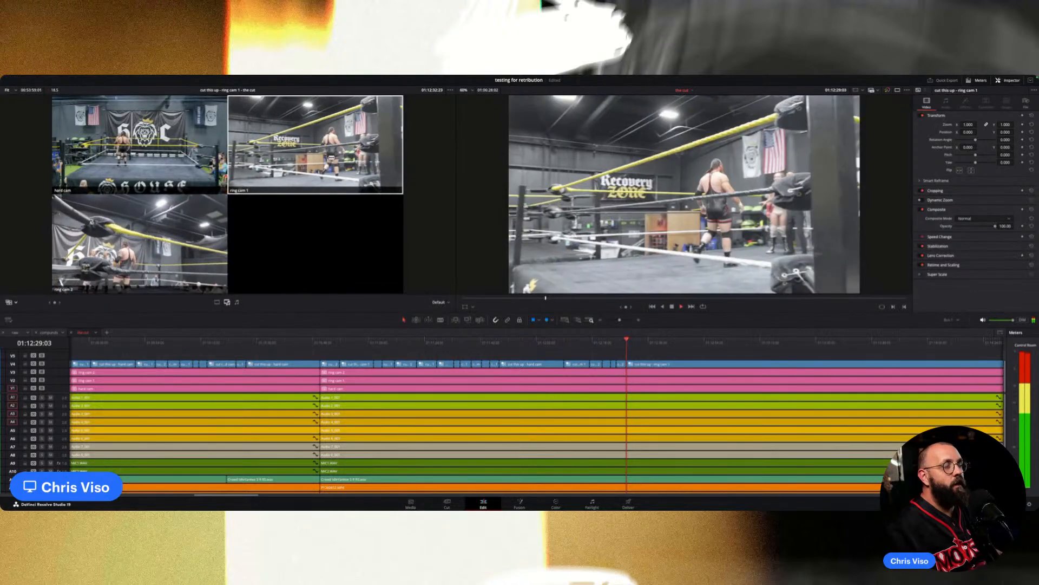
pyautogui.press('1')
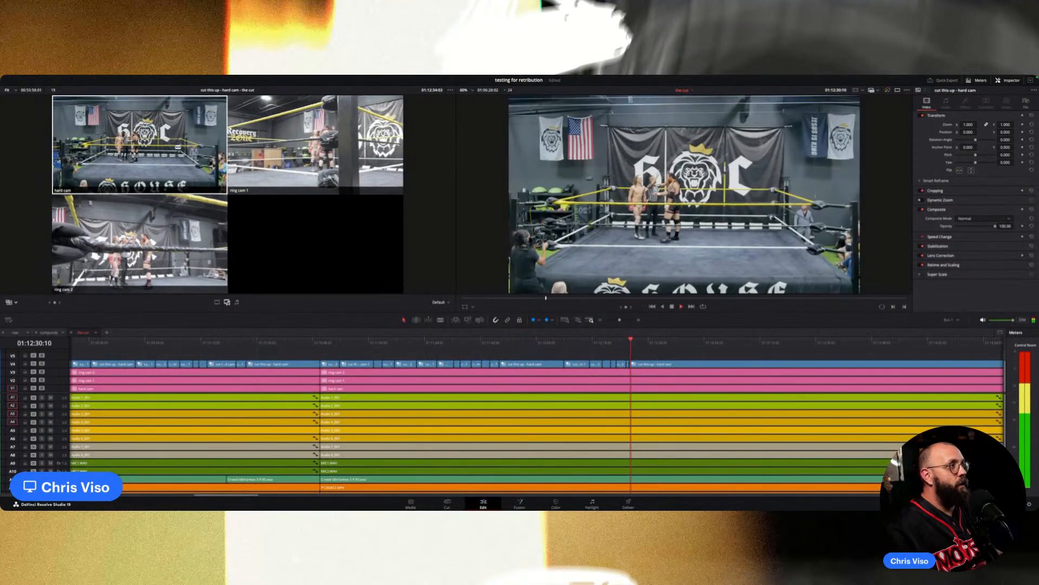
# Replay from the ring cam shots before 01:12:30 and live switch to ring cam 2, returning to the hard cam before 01:12:43:12.
pyautogui.press('space')
pyautogui.press('super+equal')
pyautogui.press('super+equal')
pyautogui.press('super+equal')
pyautogui.press('super+equal')
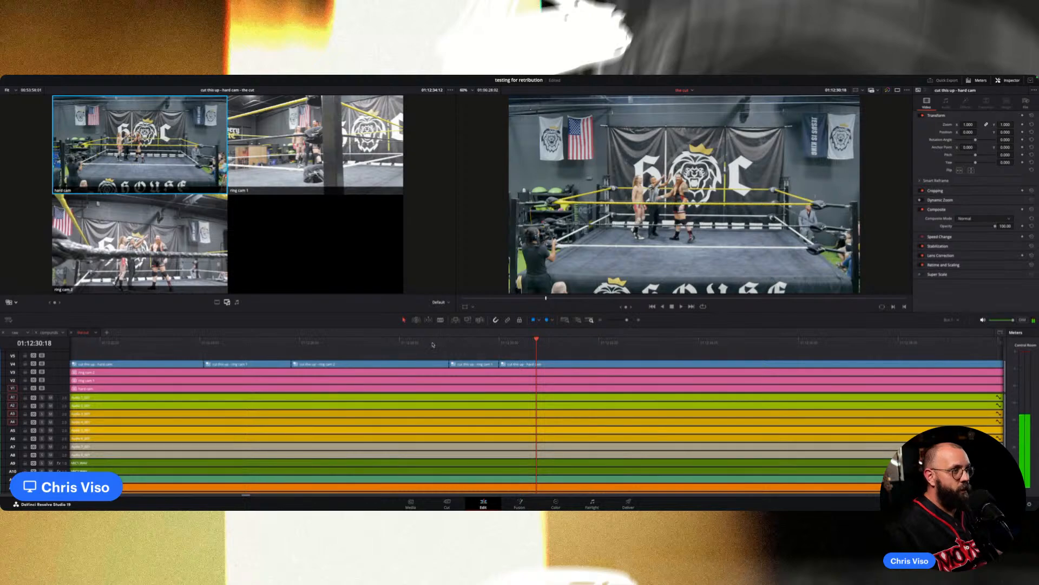
pyautogui.click(432, 344)
pyautogui.press('space')
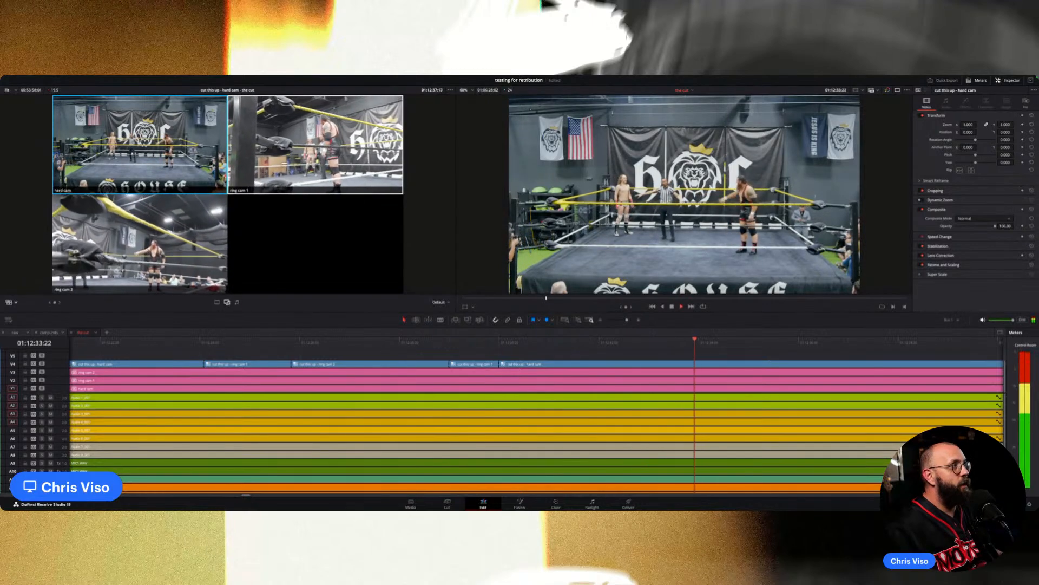
pyautogui.scroll(-2, 406, 400)
pyautogui.press('3')
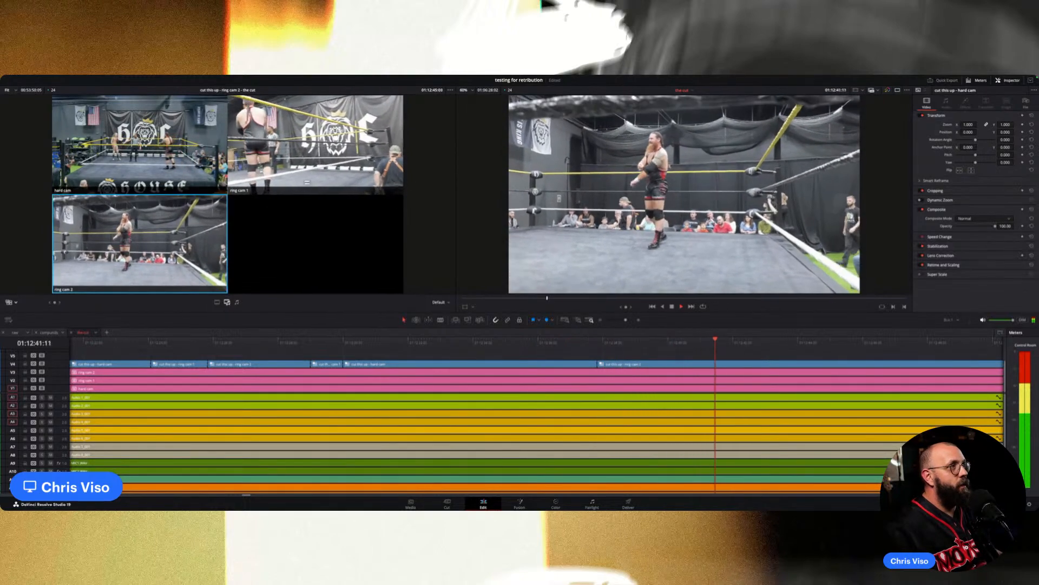
pyautogui.press('1')
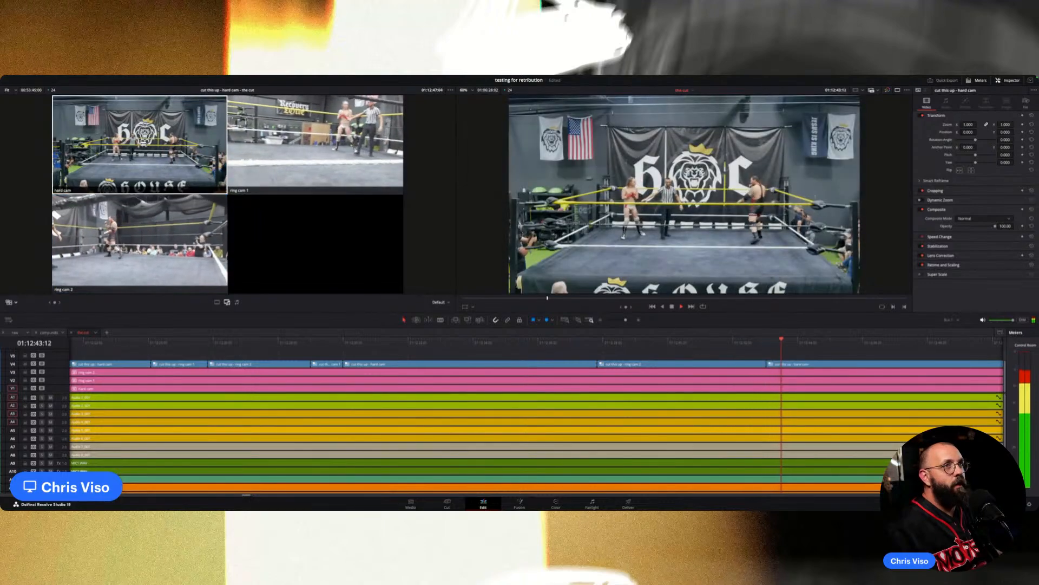
# Live switch the opening face-off from ring cam 1 at about 01:12:52 through hard cam, ring cam 2 and ring cam 1, reaching hard cam around 01:13:09.
pyautogui.scroll(-3, 493, 385)
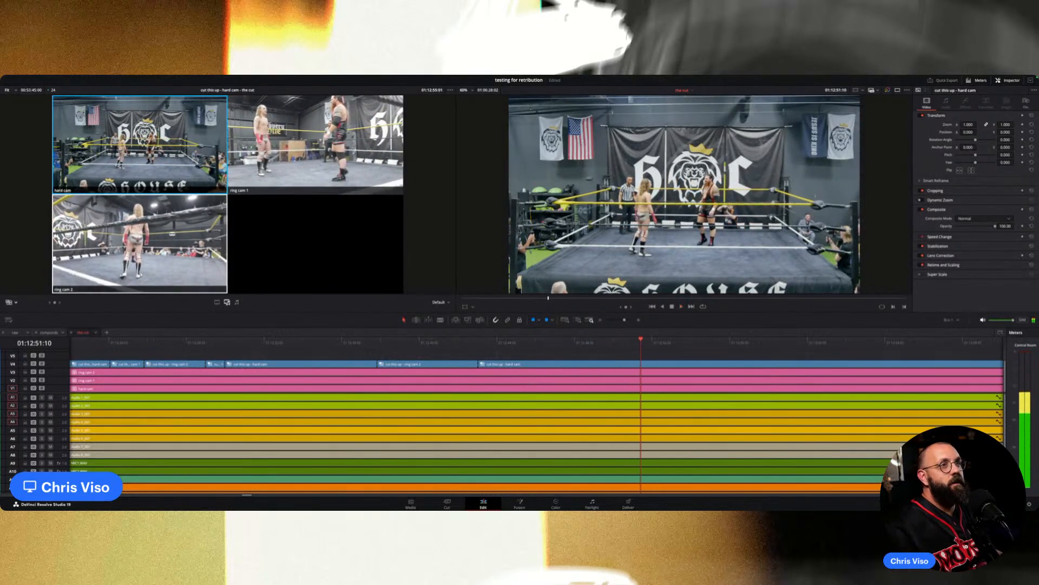
pyautogui.press('2')
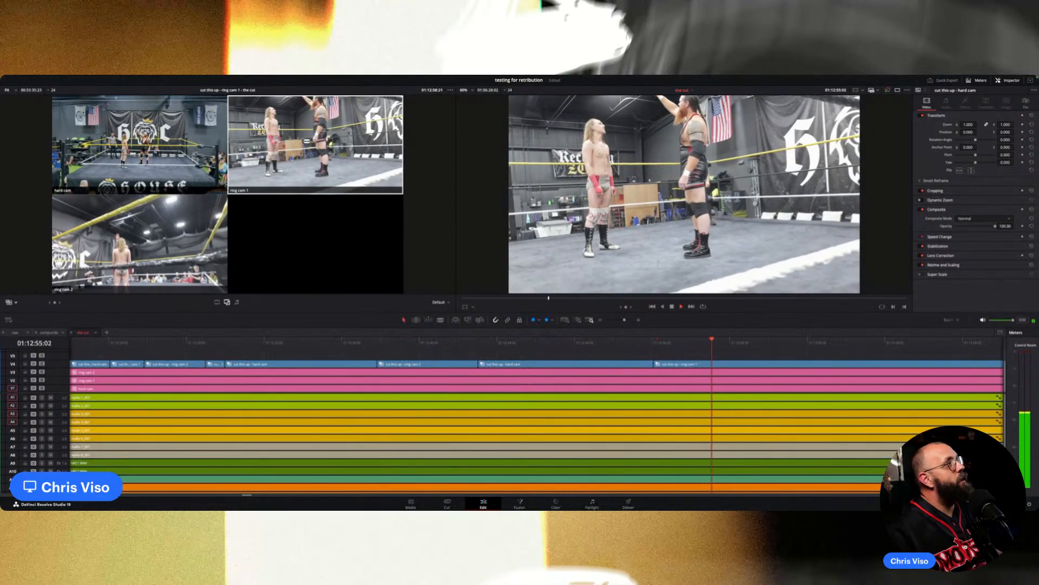
pyautogui.press('1')
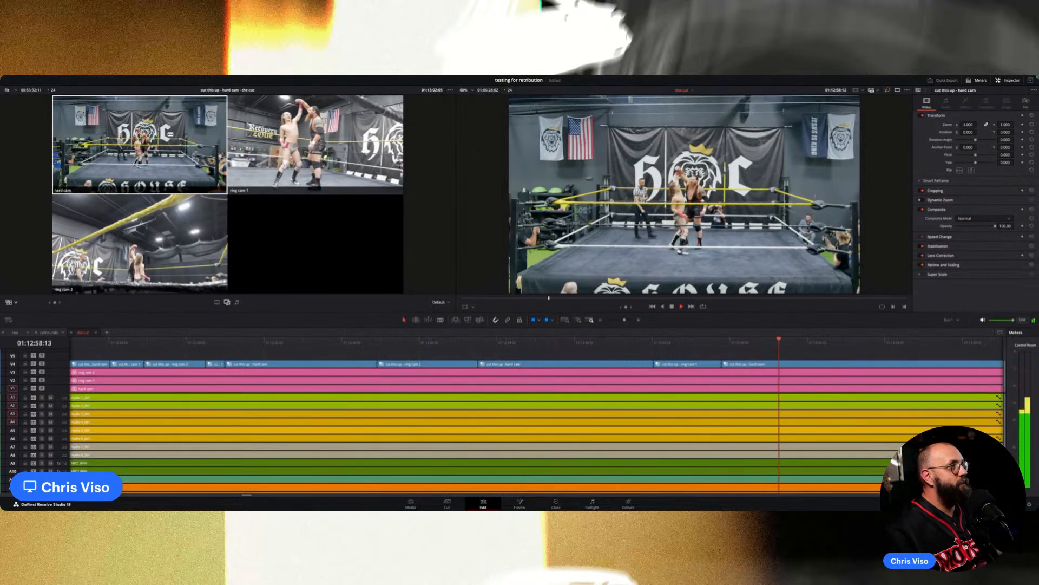
pyautogui.press('3')
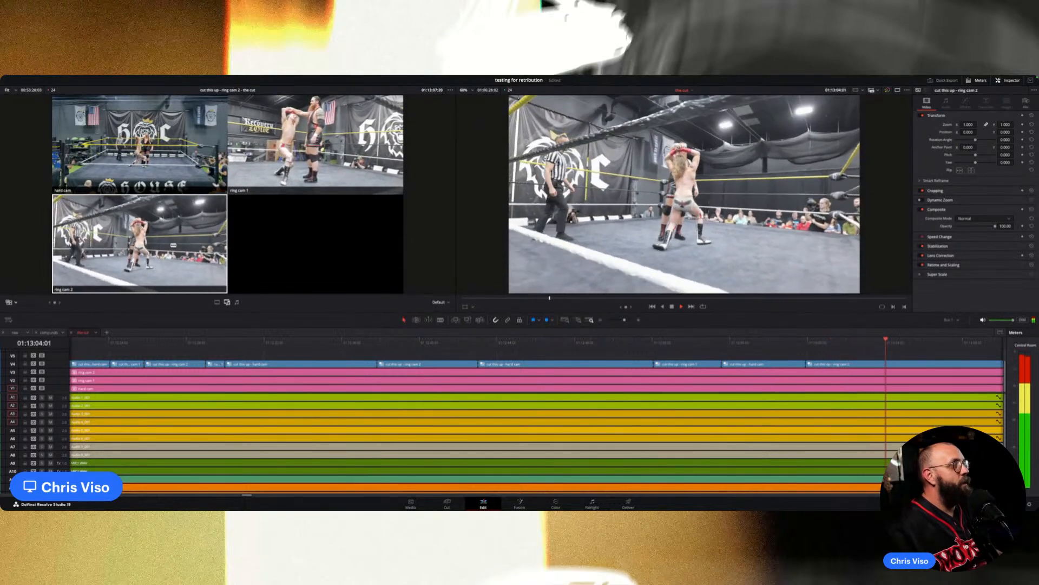
pyautogui.press('2')
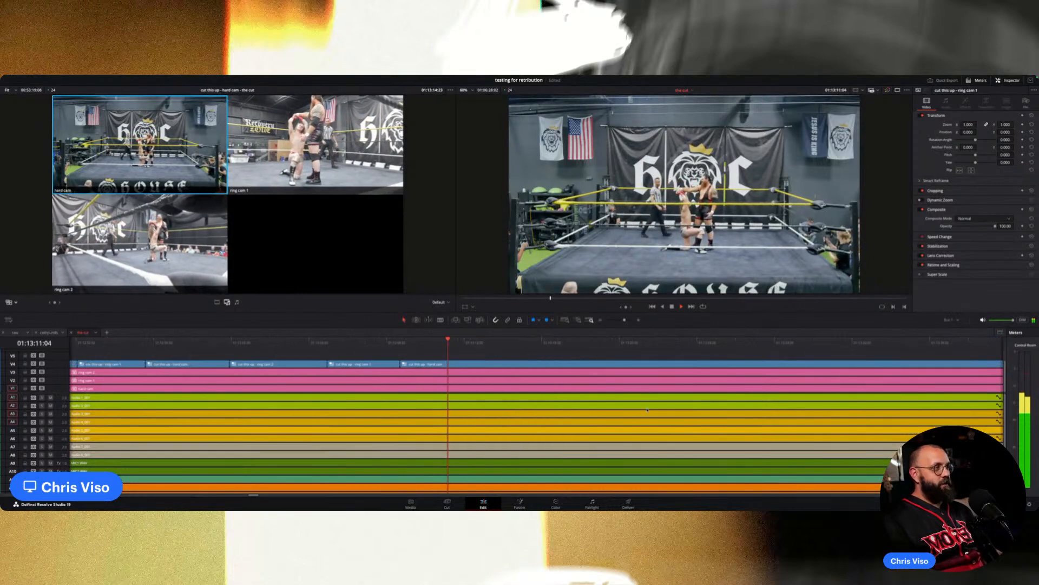
# Live switch the running exchange from ring cam 1 at about 01:13:13 through ring cam 2, hard cam and both ring cams, ending on hard cam near 01:13:23.
pyautogui.press('2')
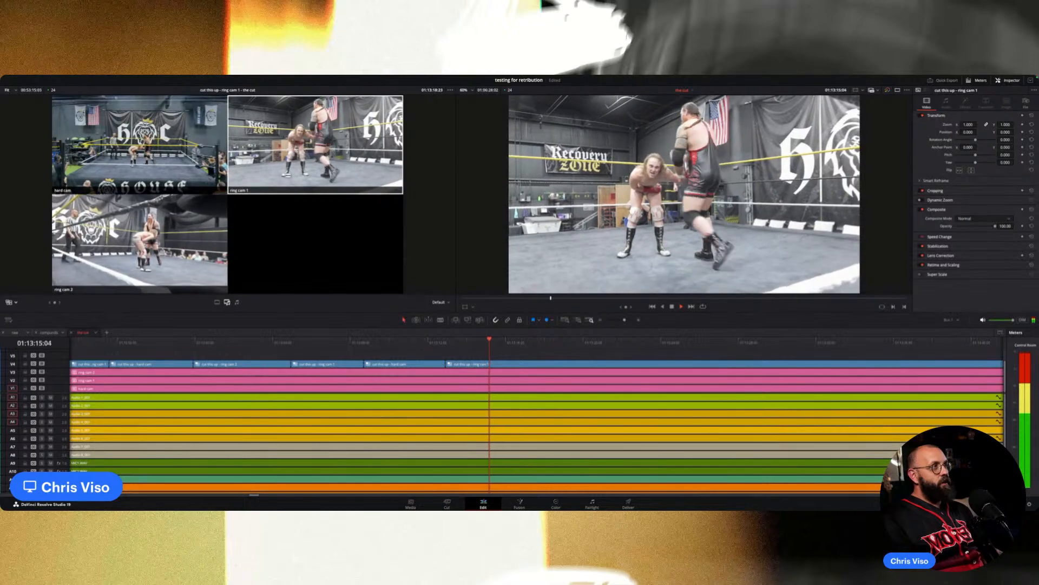
pyautogui.press('3')
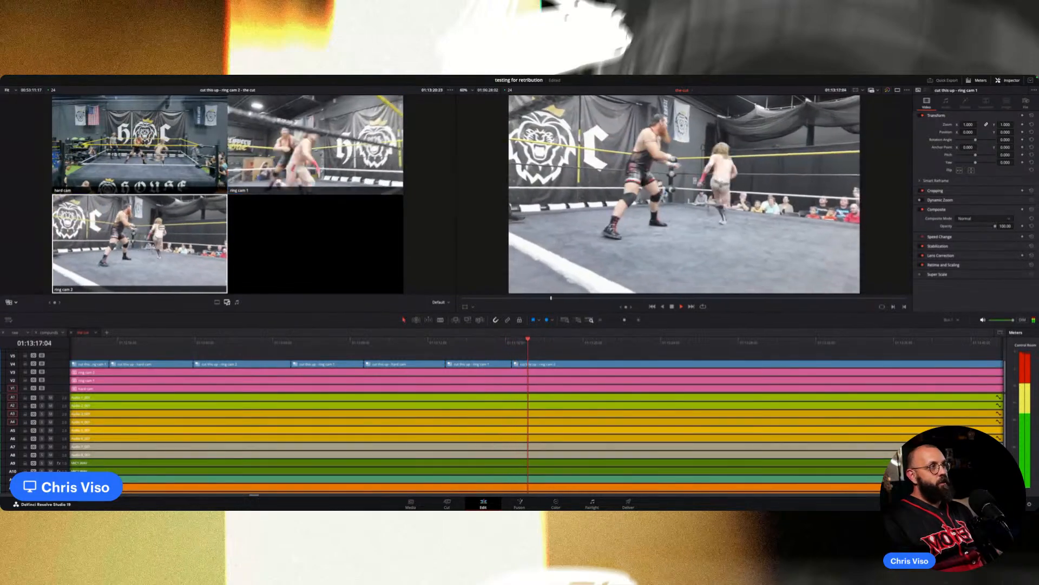
pyautogui.press('1')
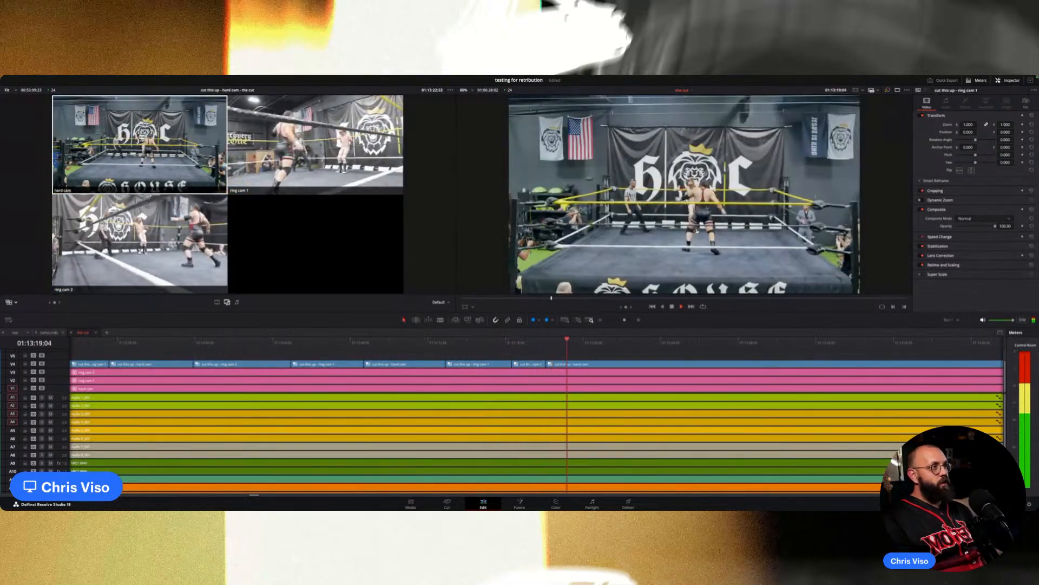
pyautogui.press('2')
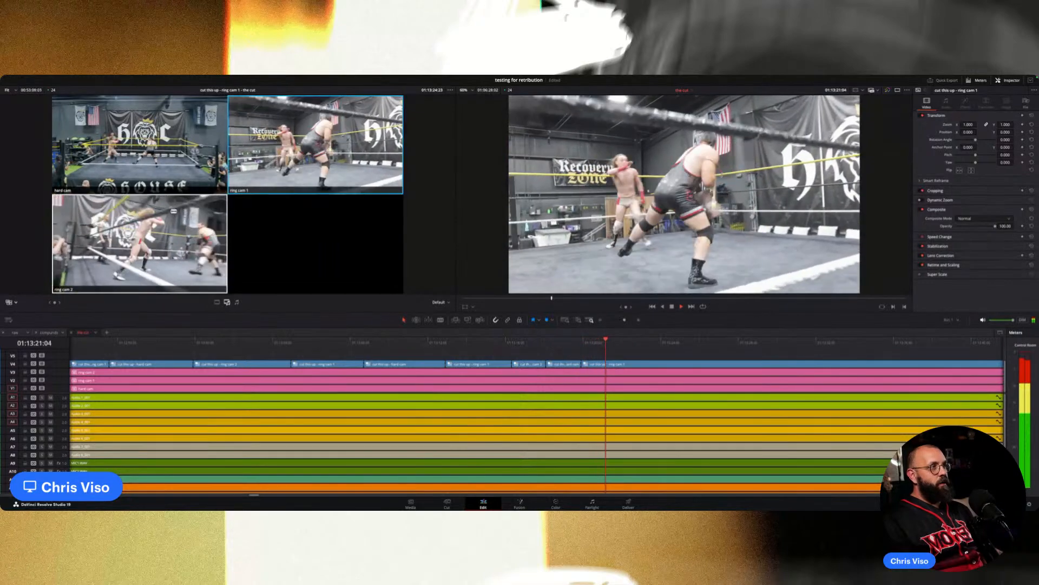
pyautogui.click(162, 232)
pyautogui.click(163, 149)
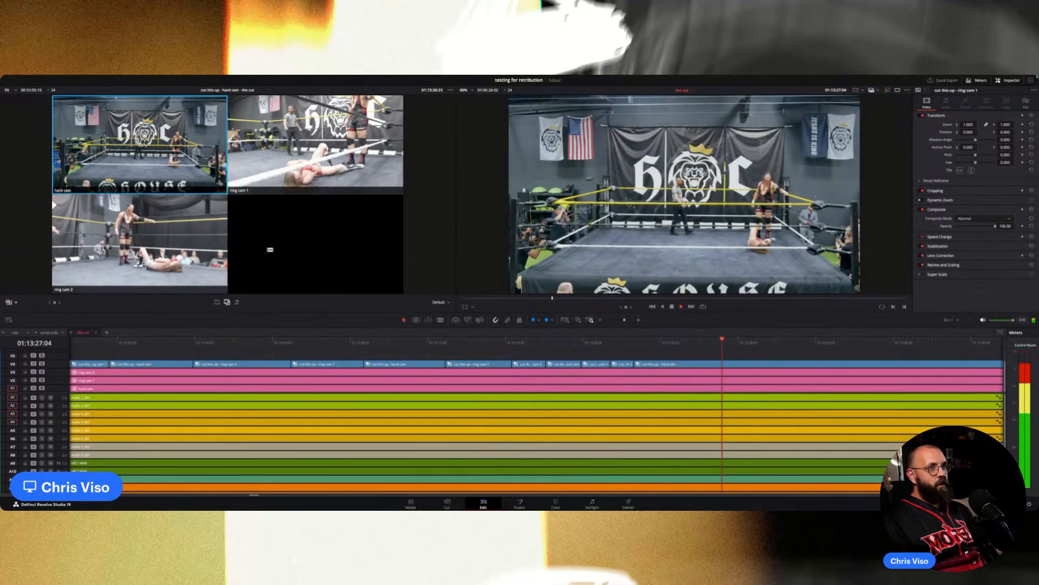
# Switch to ring cam 2 at about 01:13:27, hard cam near 01:13:35, ring cam 1 for the slam at 01:13:36, then ring cam 2 and hard cam.
pyautogui.click(184, 246)
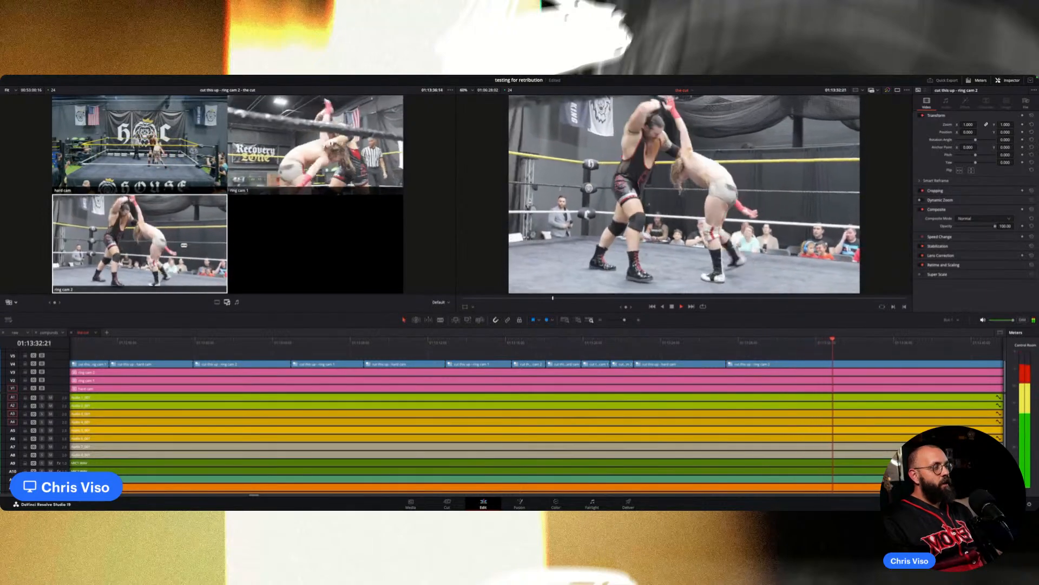
pyautogui.click(178, 153)
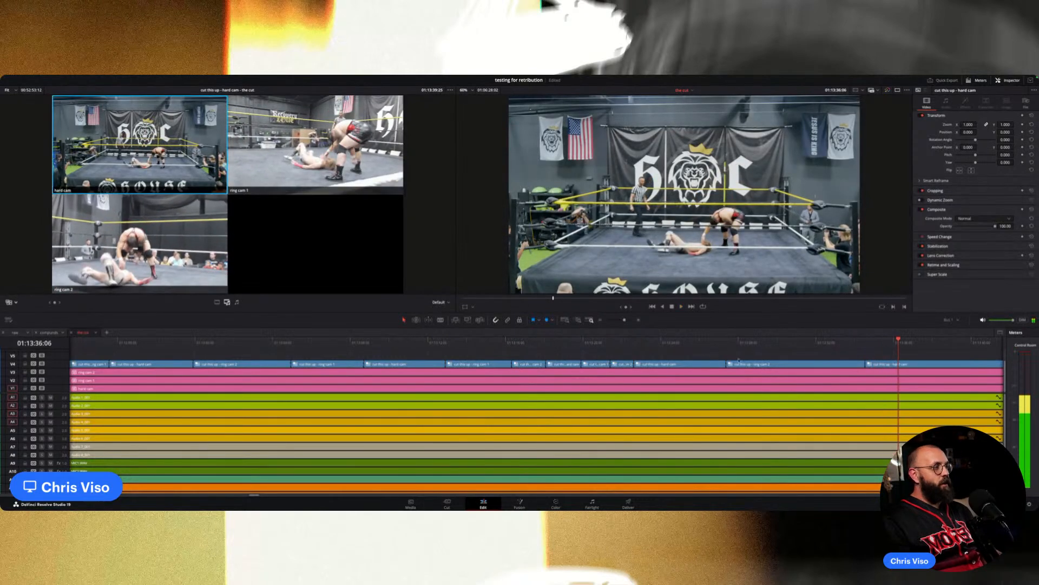
pyautogui.press('space')
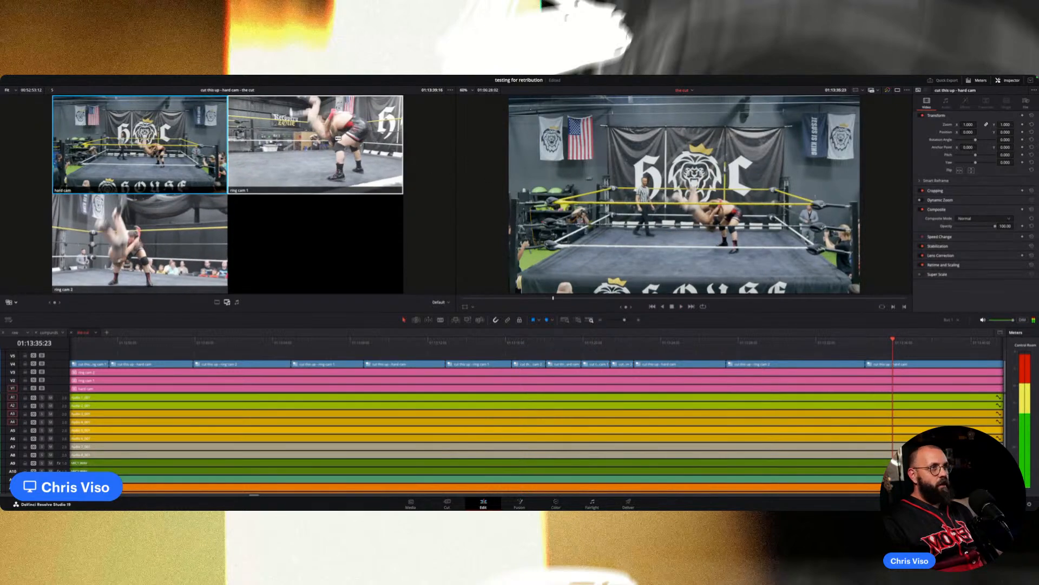
pyautogui.click(338, 138)
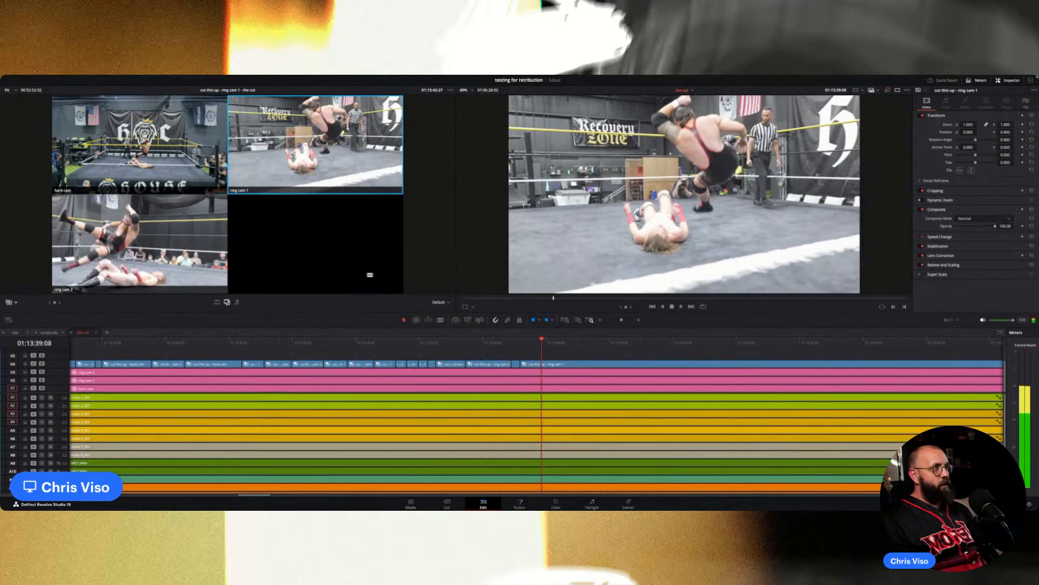
pyautogui.click(166, 242)
pyautogui.click(156, 149)
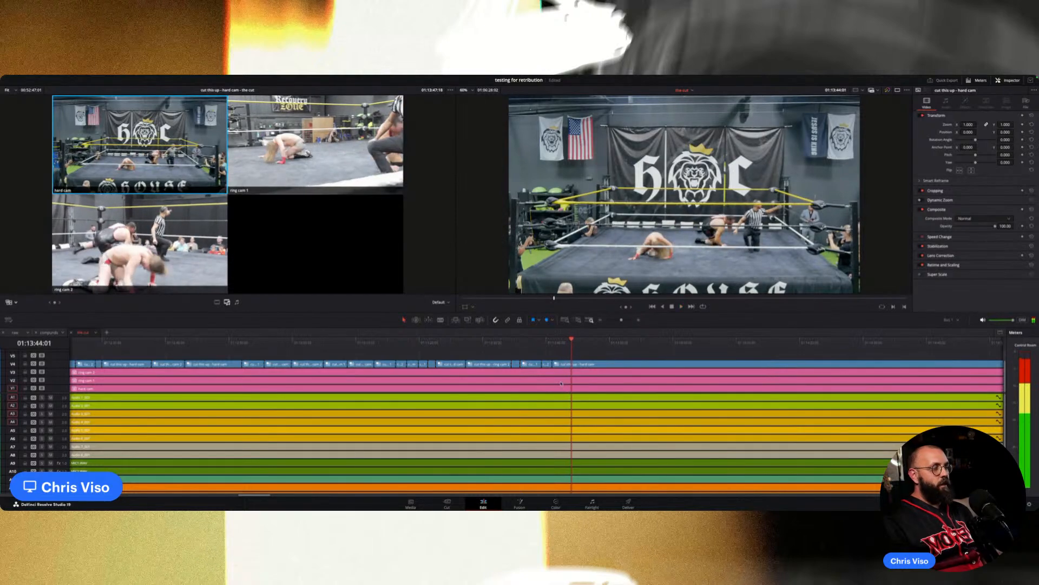
# Undo the last hard cam switch, replay the pin, and cut to ring cam 1 at about 01:13:42 and hard cam near 01:13:44.
pyautogui.press('super+z')
pyautogui.click(549, 342)
pyautogui.press('space')
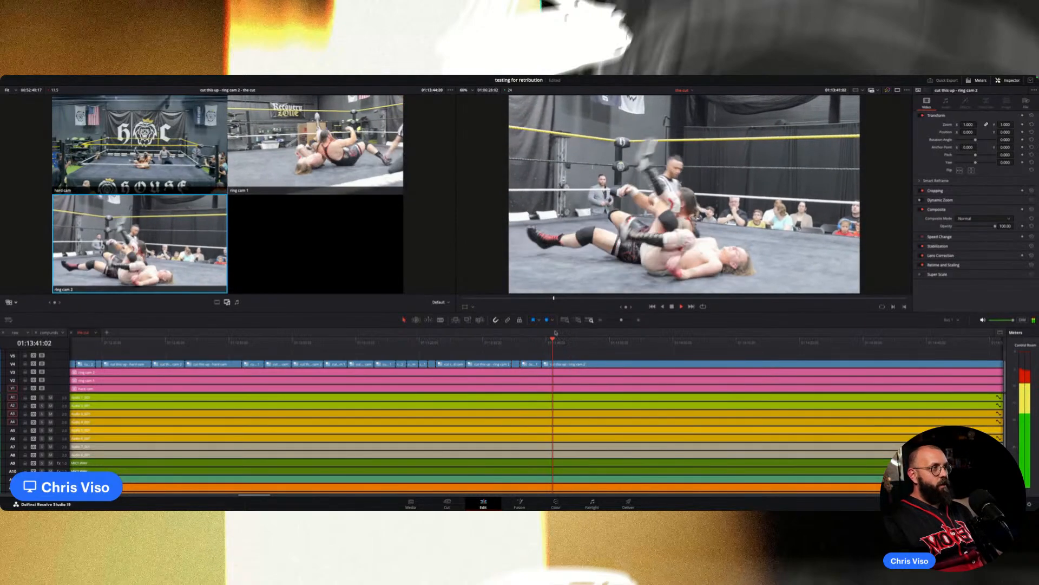
pyautogui.click(343, 159)
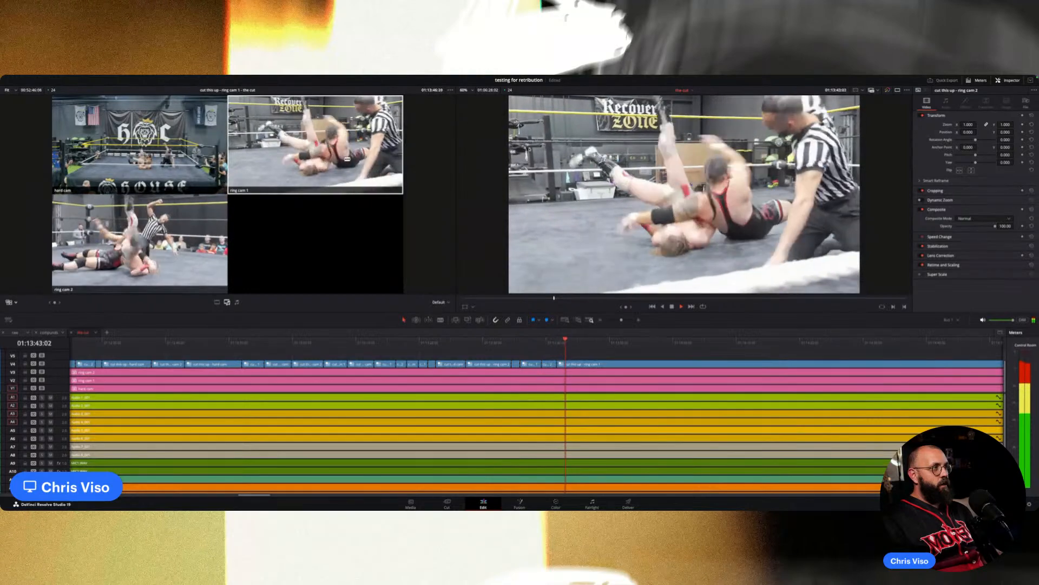
pyautogui.click(164, 145)
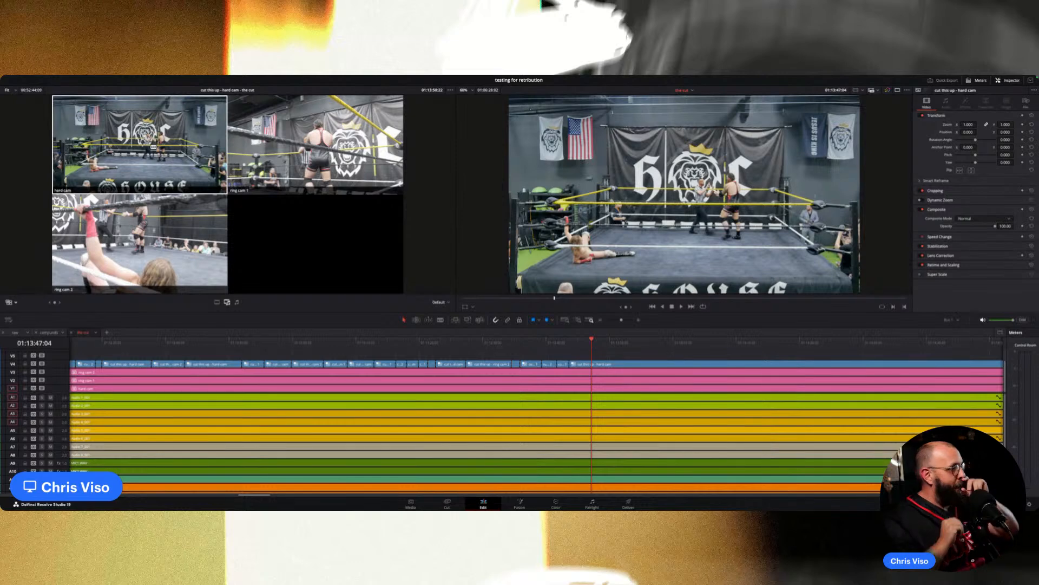
# Cut to ring cam 2, move that shot's start earlier to about 01:13:49, and switch through ring cam 1 to hard cam near 01:14:02.
pyautogui.press('space')
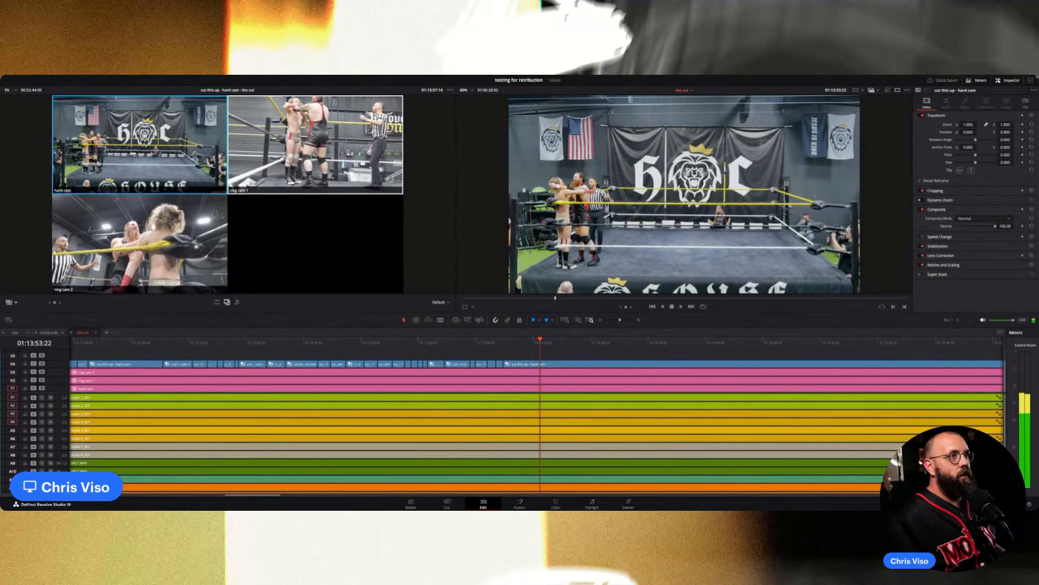
pyautogui.press('3')
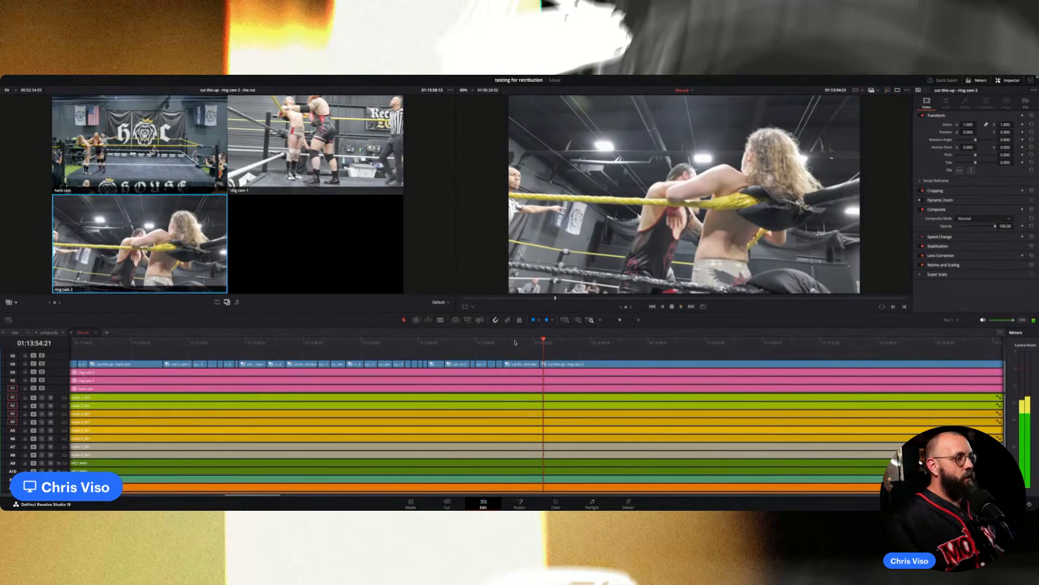
pyautogui.click(515, 342)
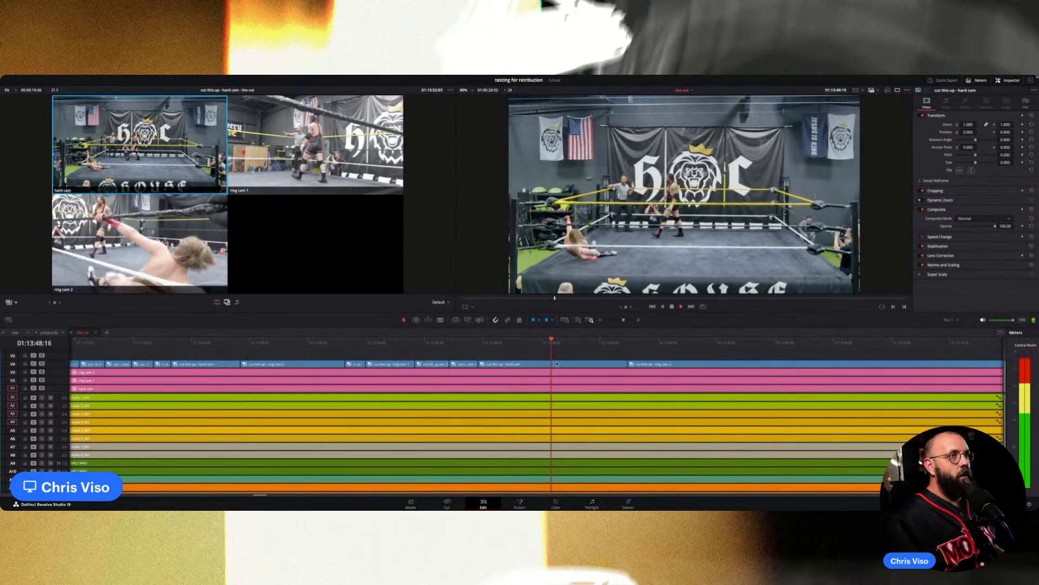
pyautogui.moveTo(629, 367); pyautogui.dragTo(563, 366)
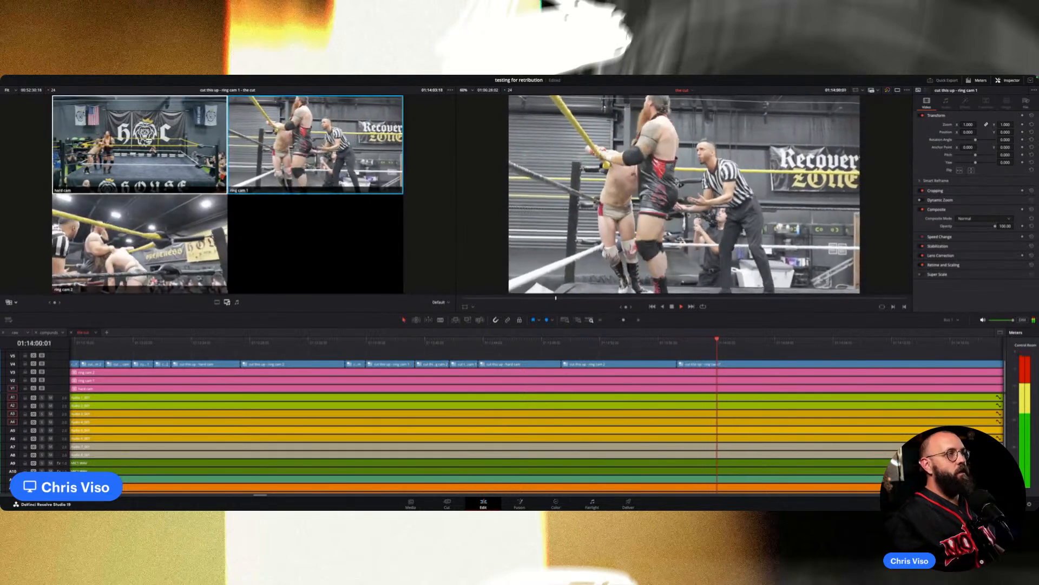
pyautogui.press('1')
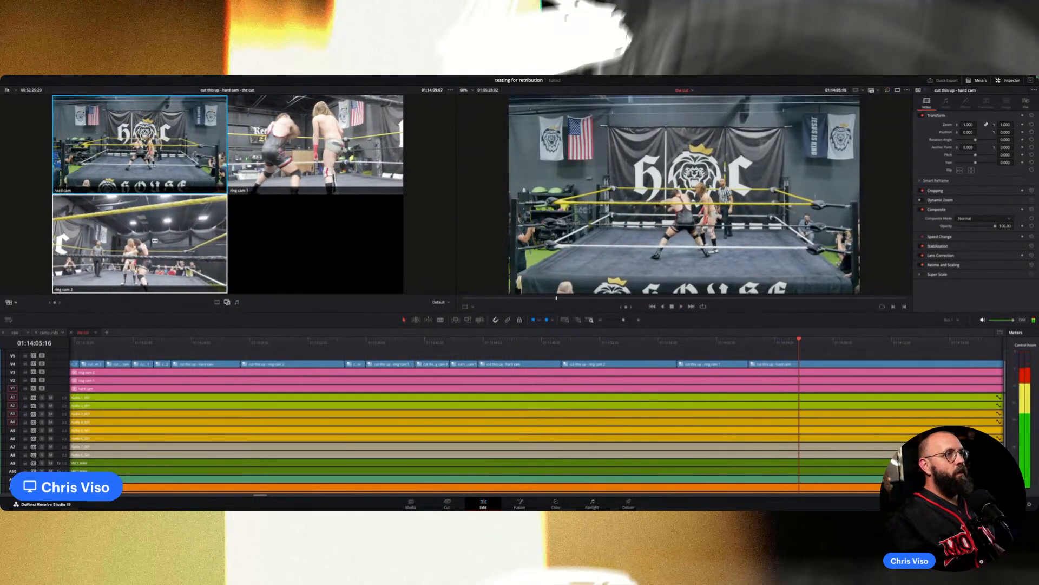
# Cut to ring cam 2 for the throw, replay the lead-in, and move the start of that shot earlier to about 01:14:04.
pyautogui.press('3')
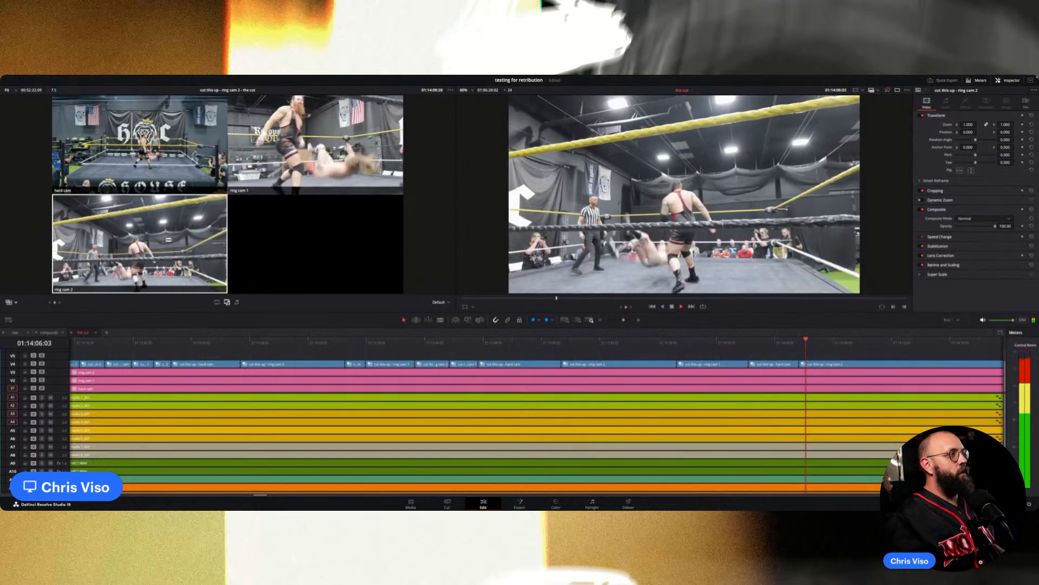
pyautogui.click(773, 343)
pyautogui.press('space')
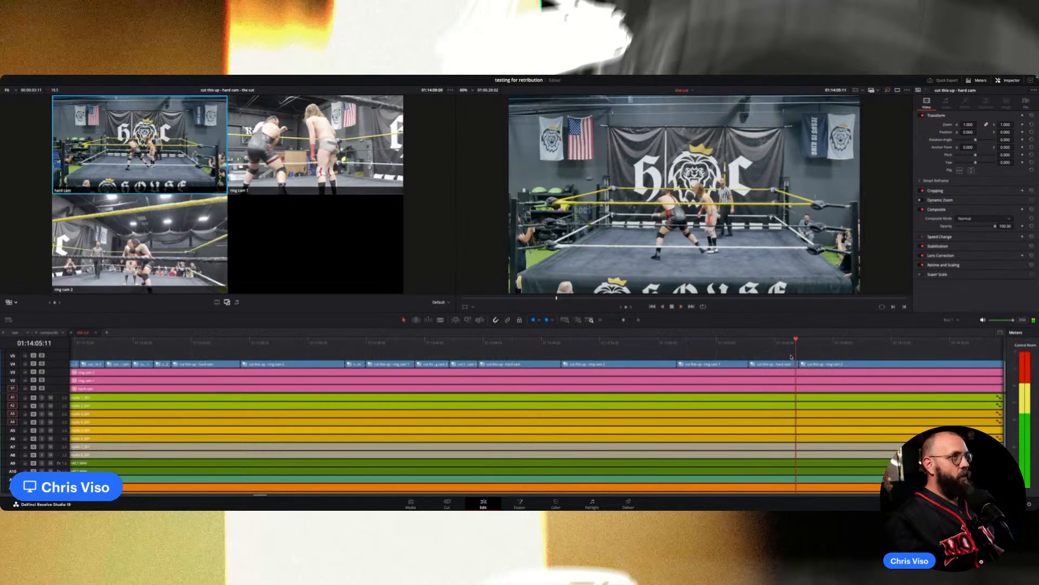
pyautogui.click(763, 343)
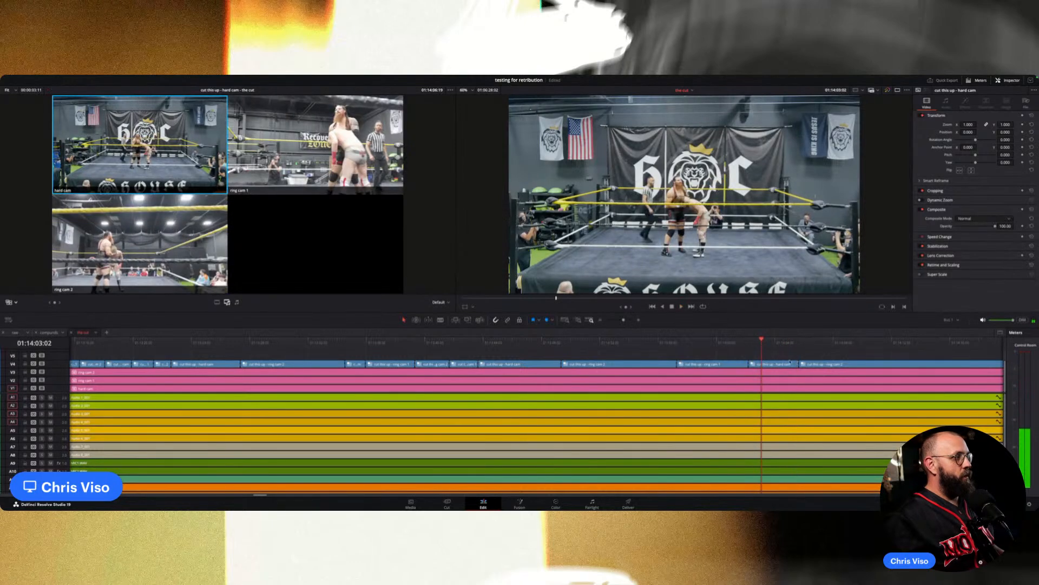
pyautogui.press('space')
pyautogui.press('space')
pyautogui.moveTo(799, 363); pyautogui.dragTo(775, 364)
pyautogui.press('space')
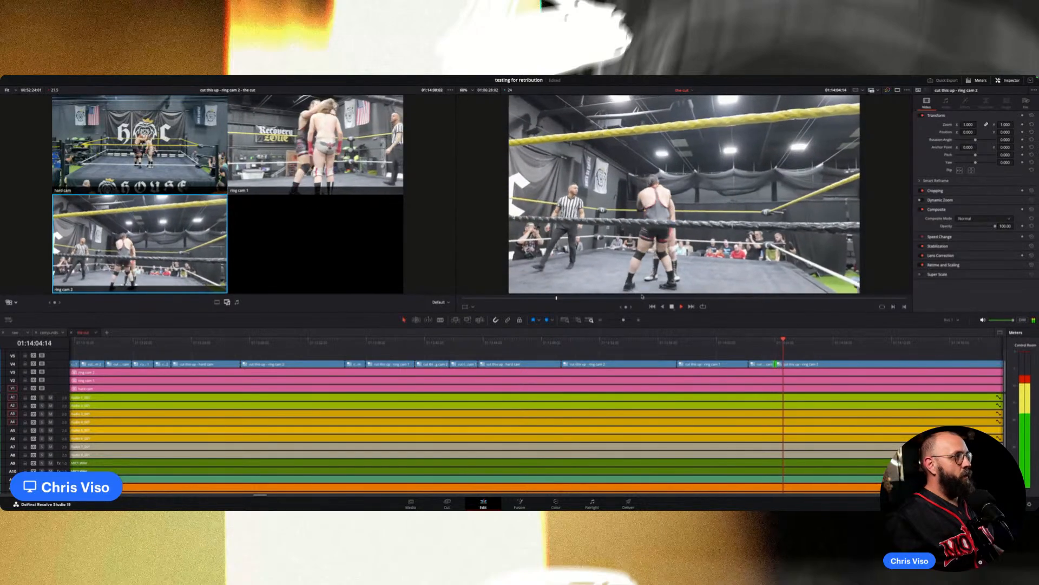
# Switch to ring cam 1 as the opponent lands, return to hard cam at about 01:14:08, and play on.
pyautogui.click(365, 133)
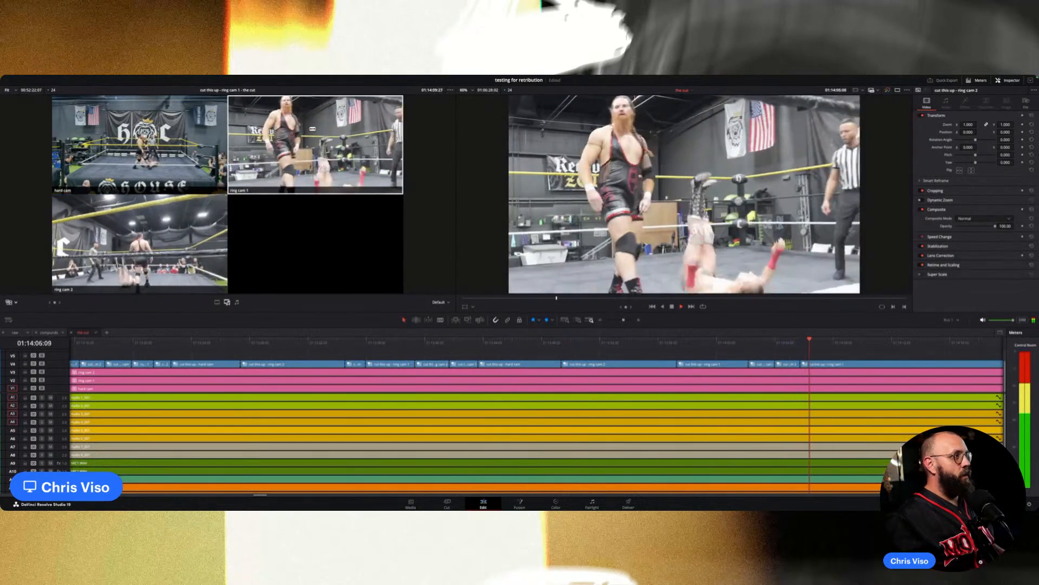
pyautogui.click(140, 144)
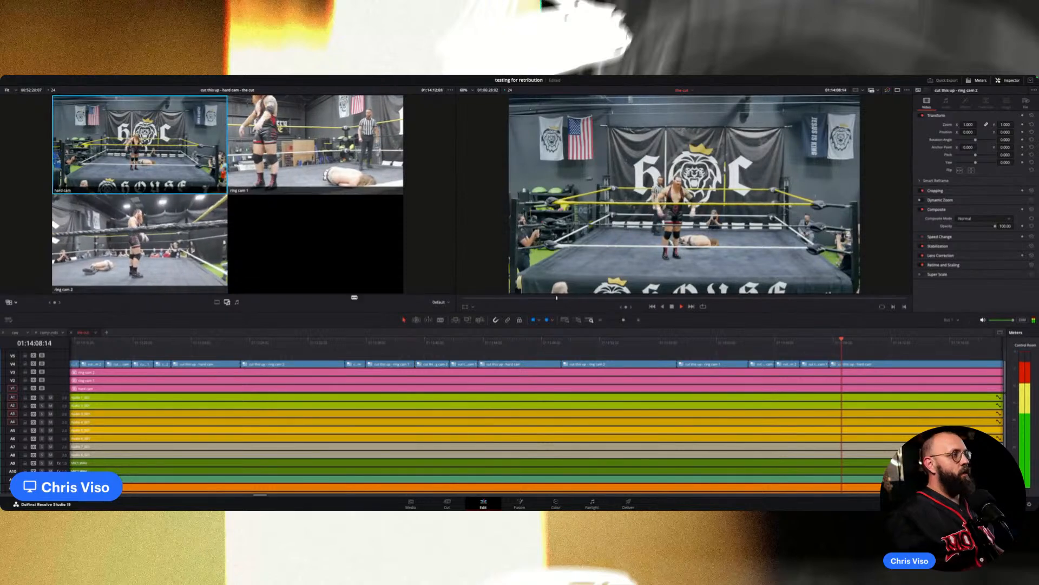
pyautogui.hscroll(7, 759, 460)
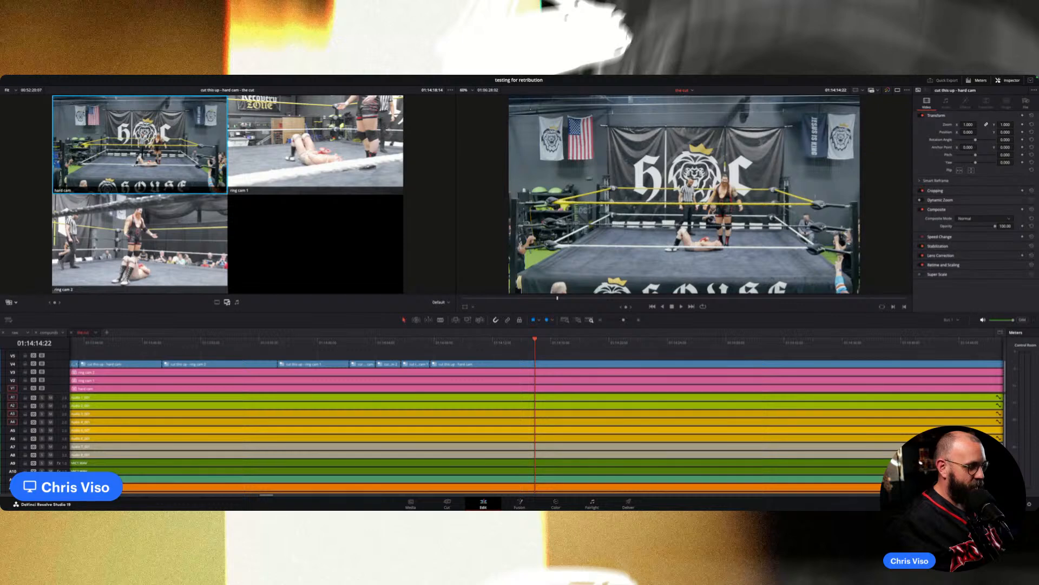
# Replay the hard cam shot around 01:14:13 and go back to examine the cut from ring cam 1 to hard cam near 01:14:02.
pyautogui.click(503, 344)
pyautogui.press('space')
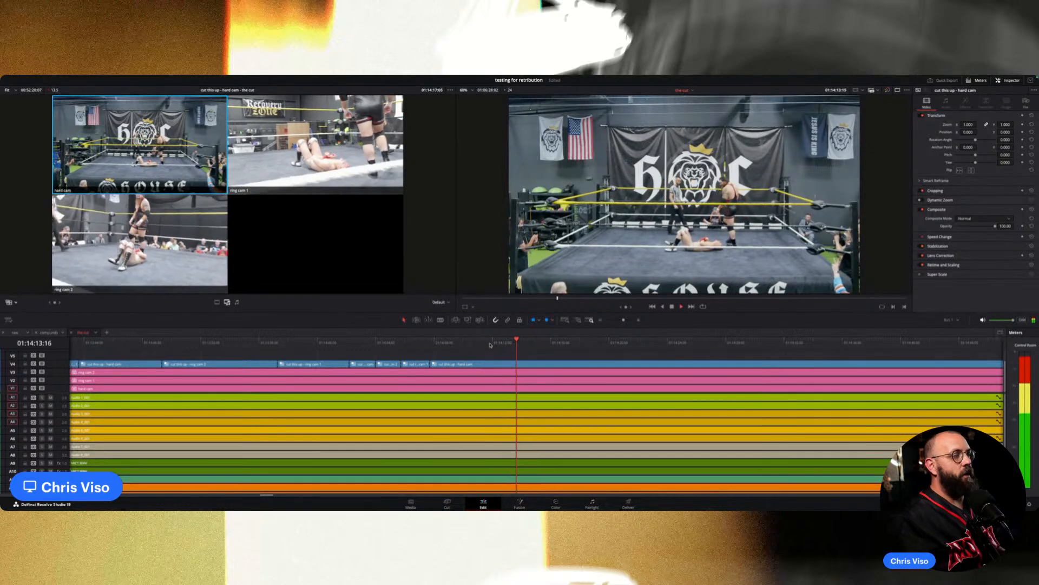
pyautogui.press('space')
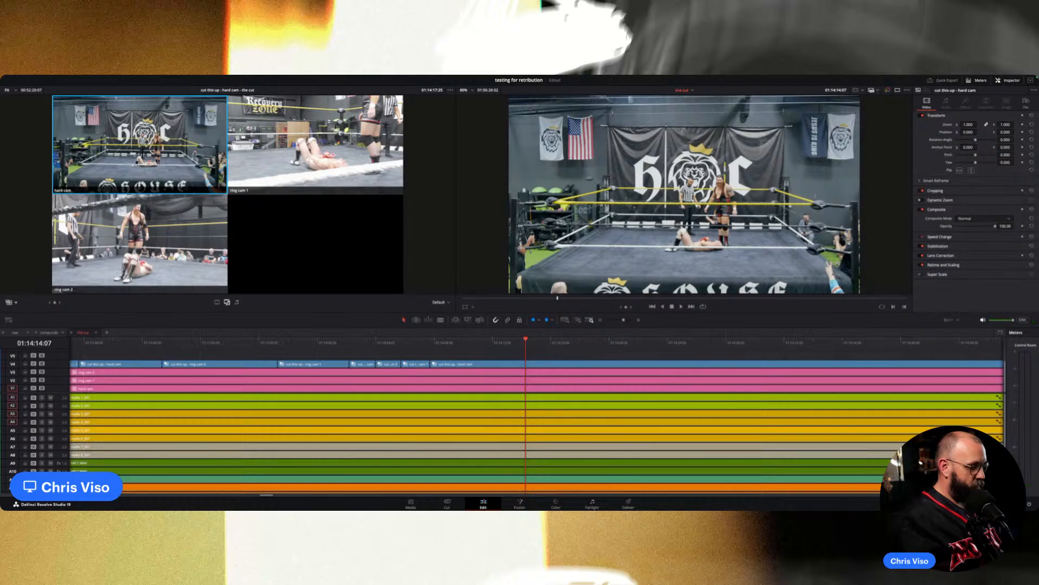
pyautogui.press('space')
pyautogui.press('space')
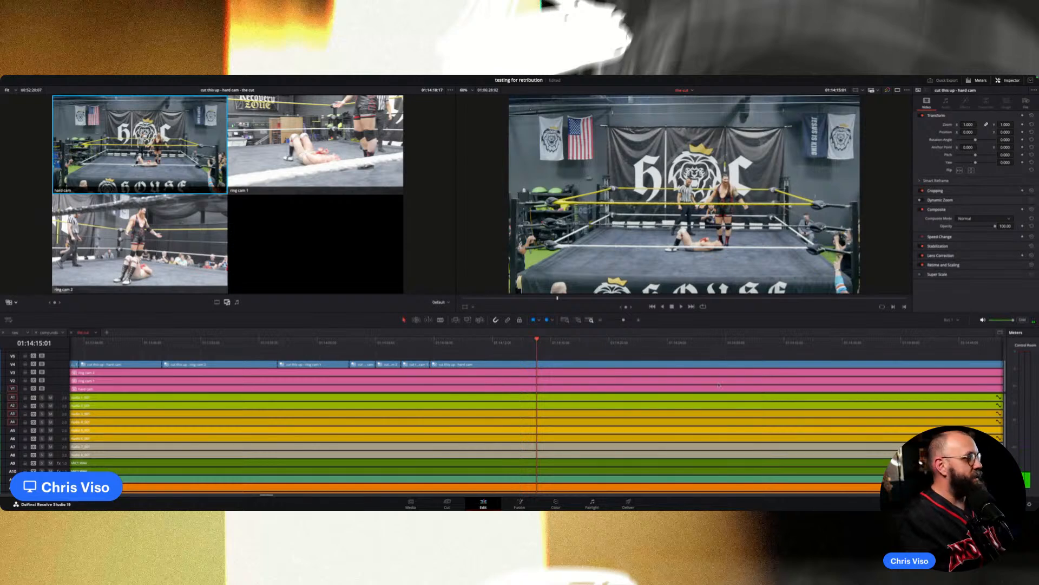
pyautogui.click(351, 342)
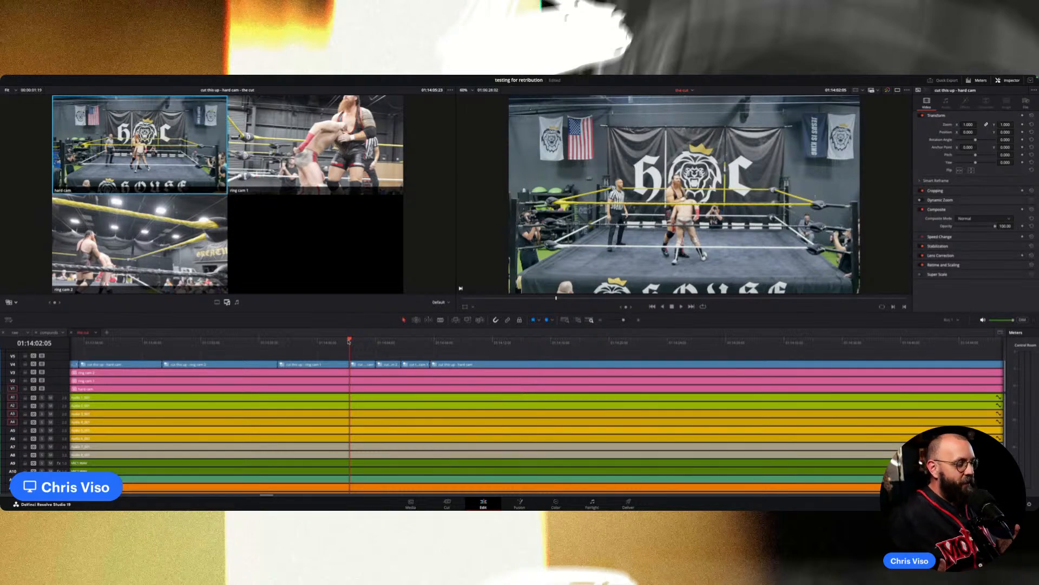
pyautogui.click(336, 338)
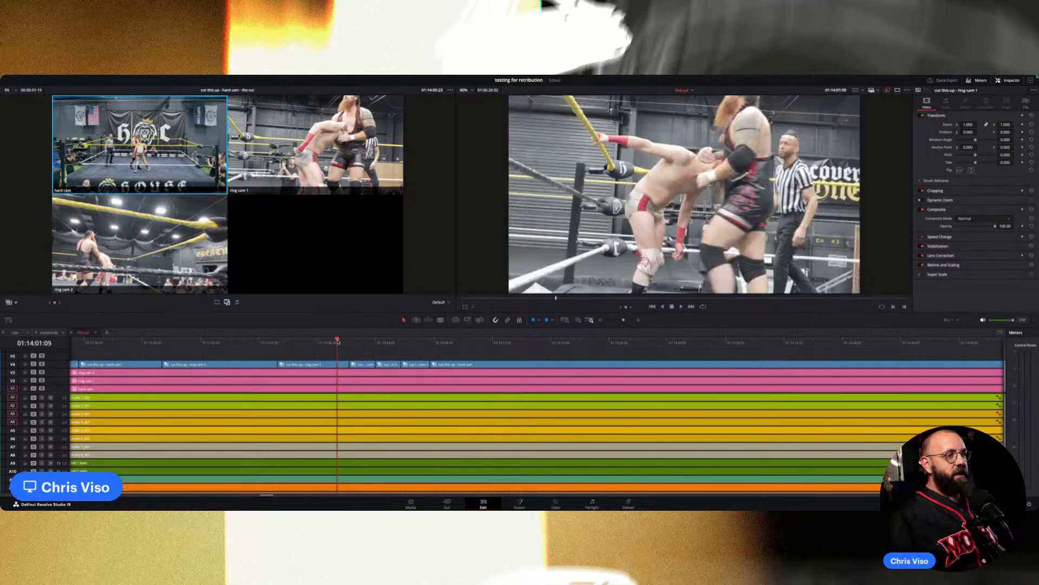
# Replay the cut from ring cam 1 to hard cam near 01:14:02 and the switch to ring cam 2 for the throw, clearing the clip selection.
pyautogui.press('space')
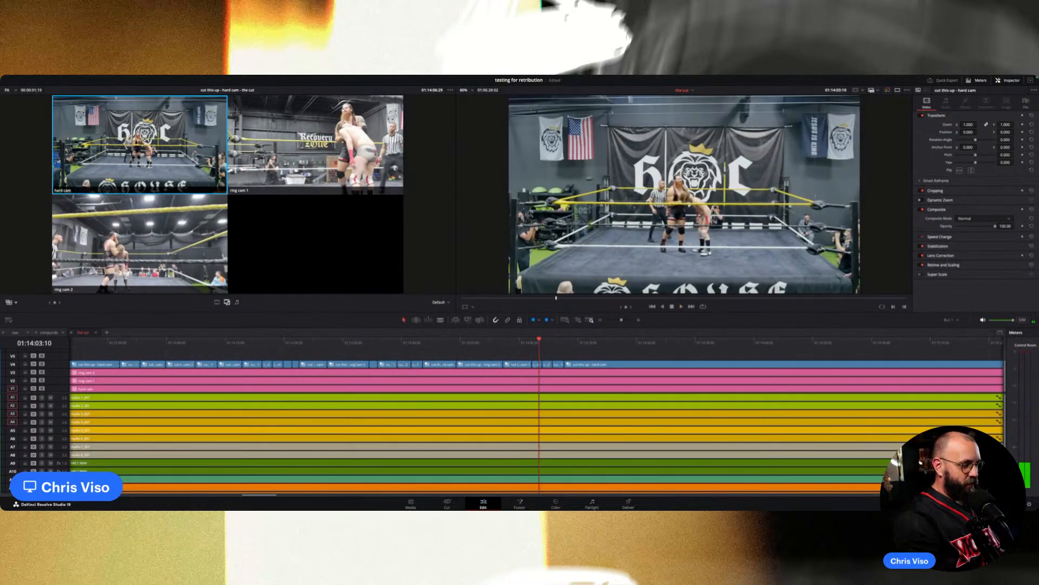
pyautogui.press('super+shift+a')
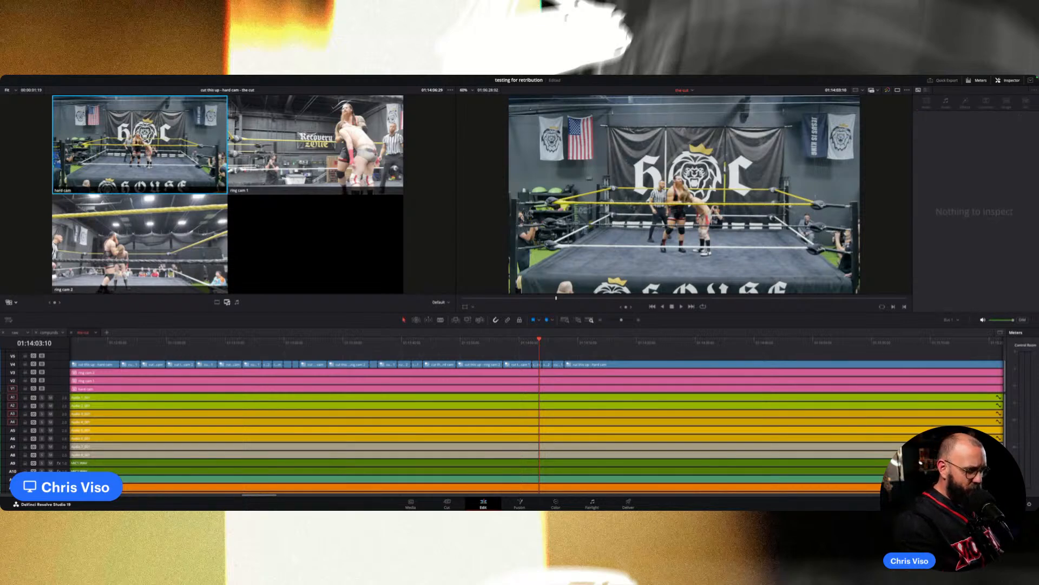
pyautogui.press('space')
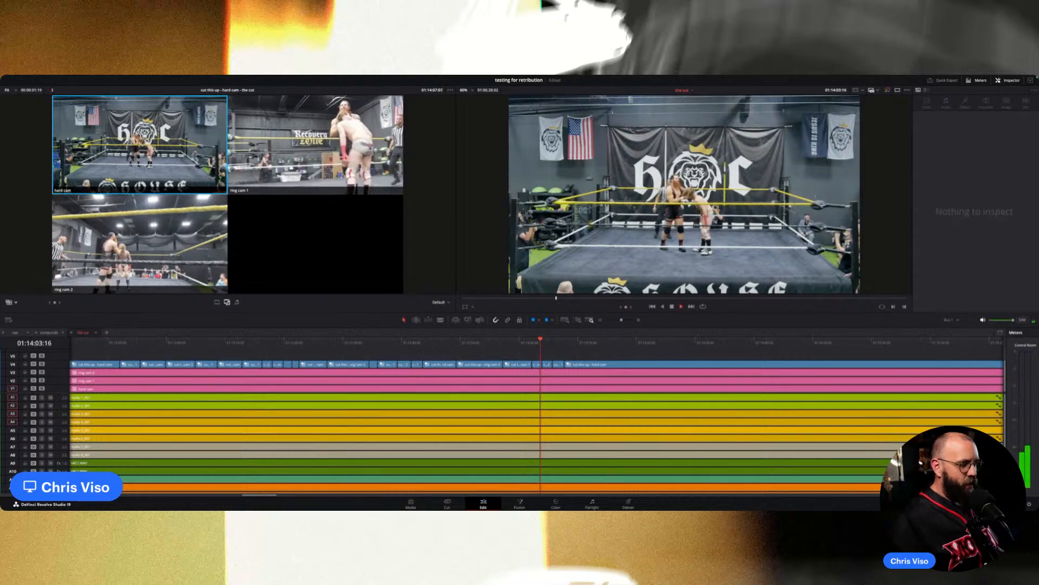
pyautogui.press('3')
pyautogui.click(523, 342)
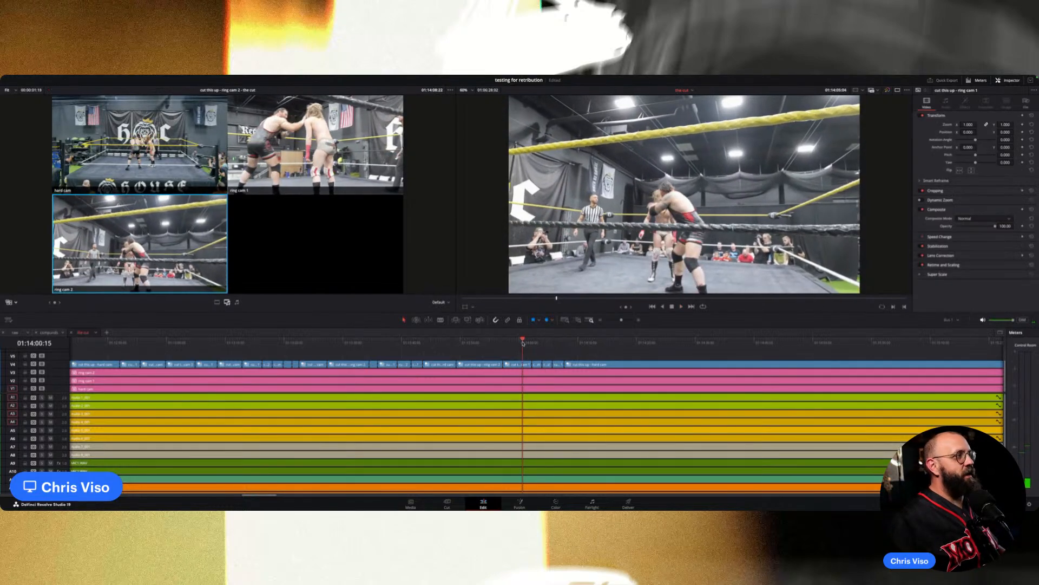
pyautogui.press('1')
pyautogui.press('3')
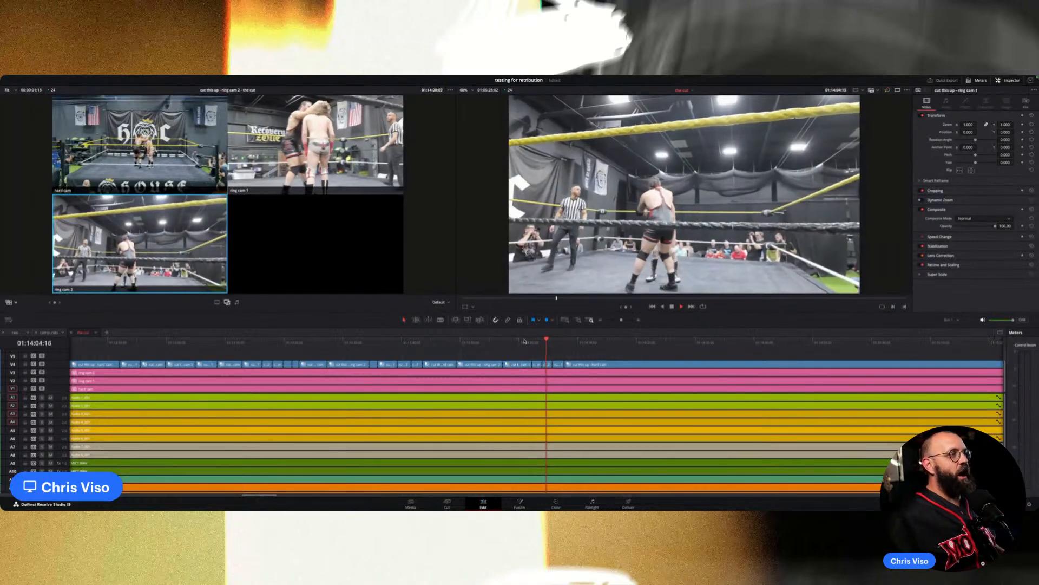
pyautogui.press('space')
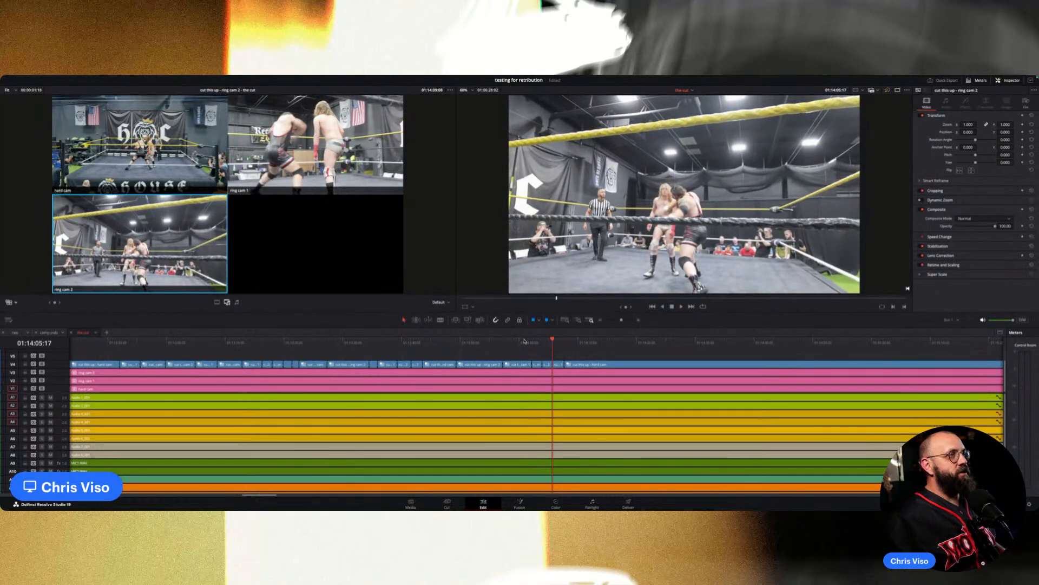
# Review the throw sequence from about 01:14:00 through hard cam, ring cam 2 and ring cam 1 to the hard cam shot at 01:14:08.
pyautogui.click(524, 342)
pyautogui.press('space')
pyautogui.press('1')
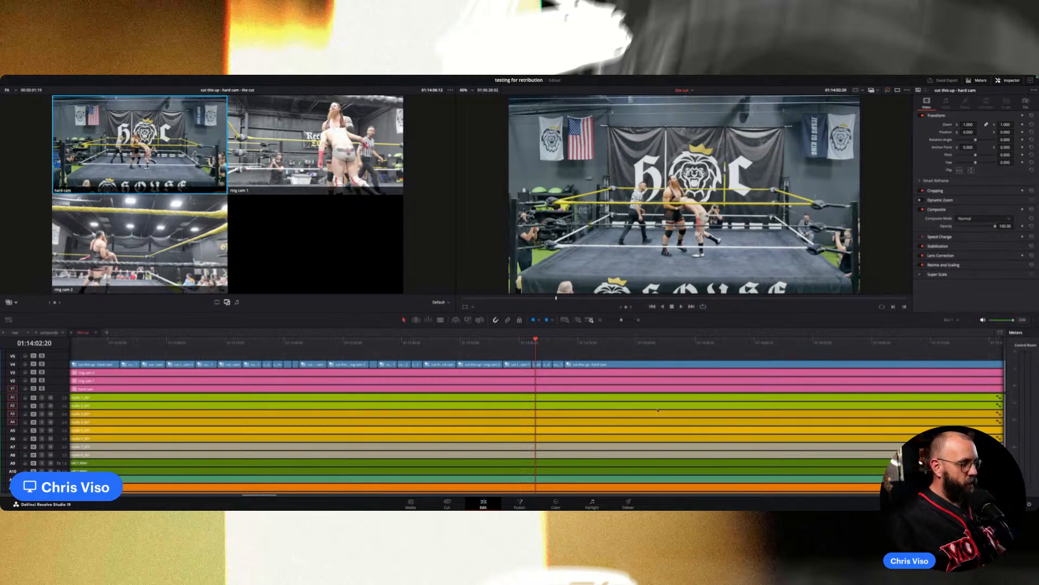
pyautogui.press('space')
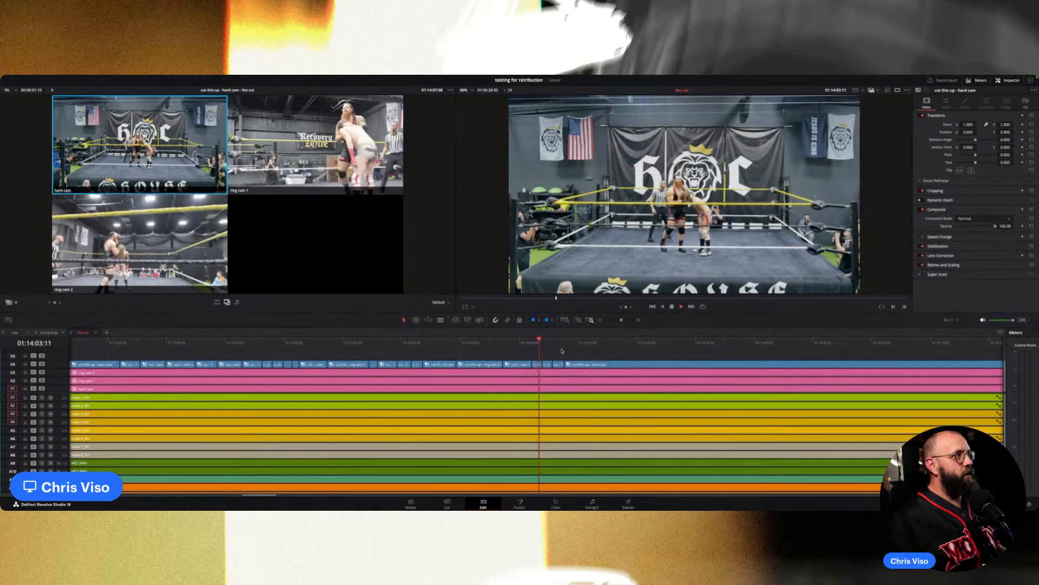
pyautogui.press('3')
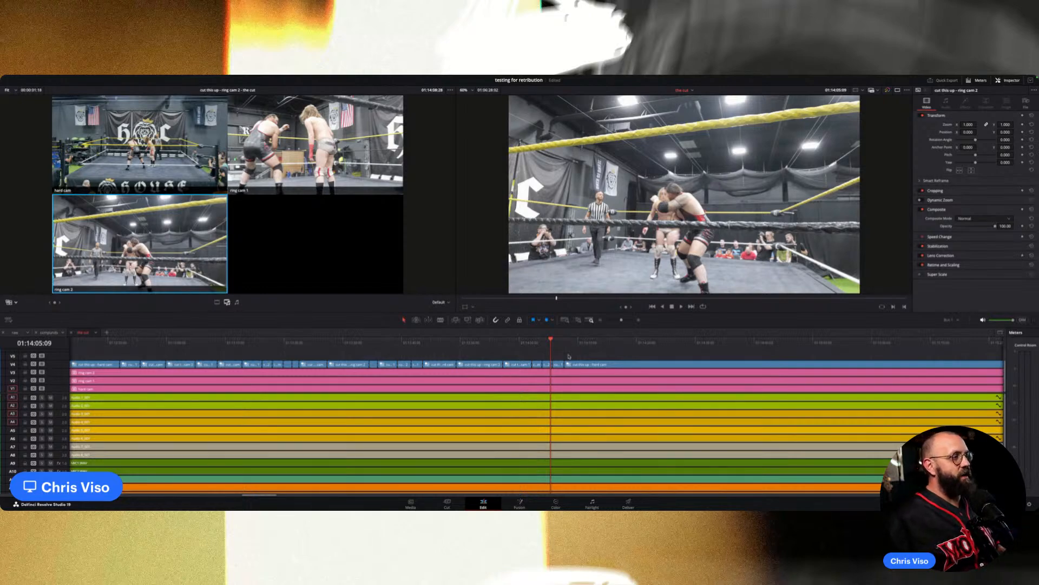
pyautogui.press('2')
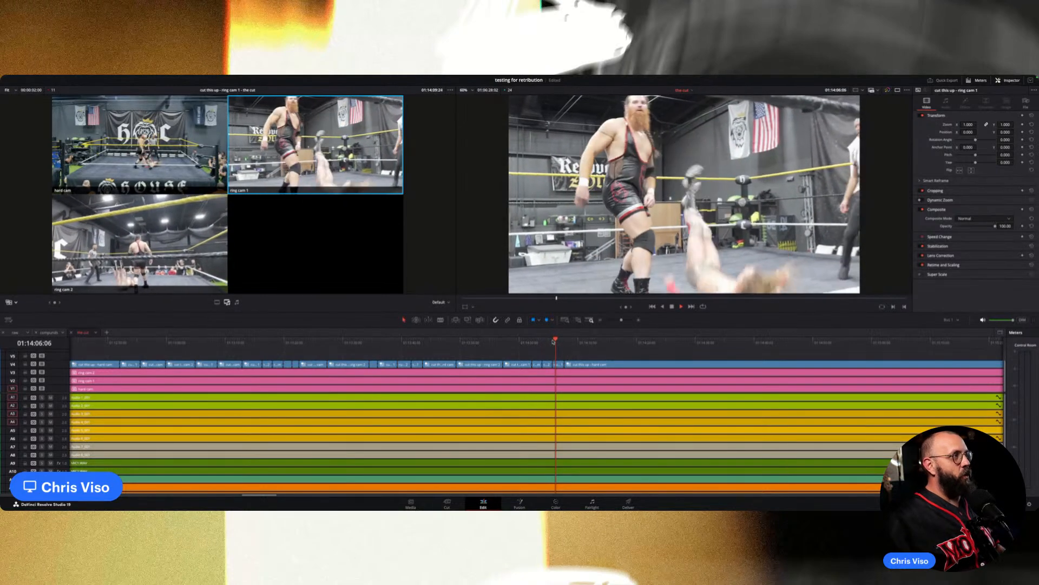
pyautogui.click(552, 347)
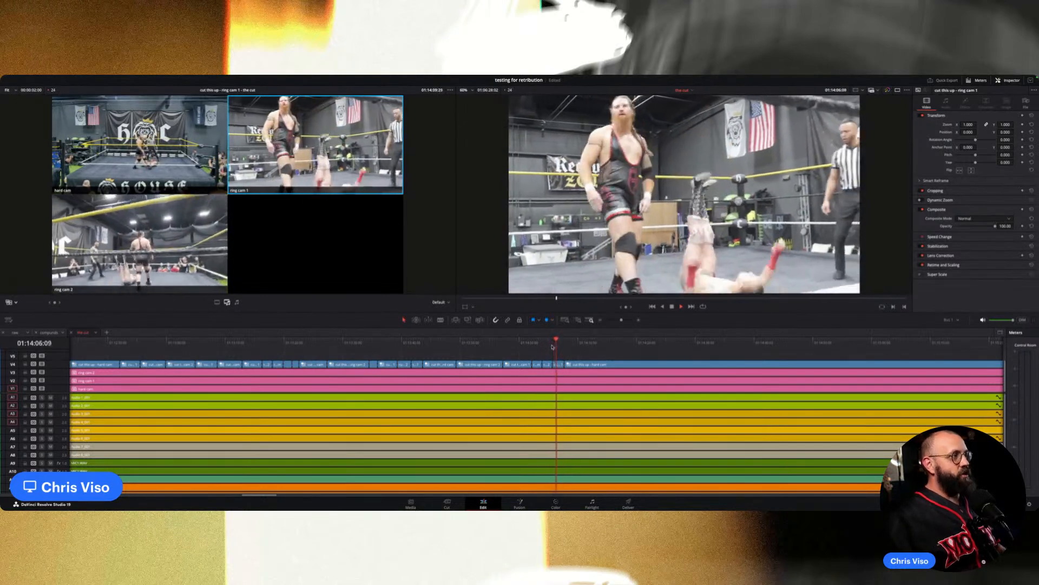
pyautogui.press('1')
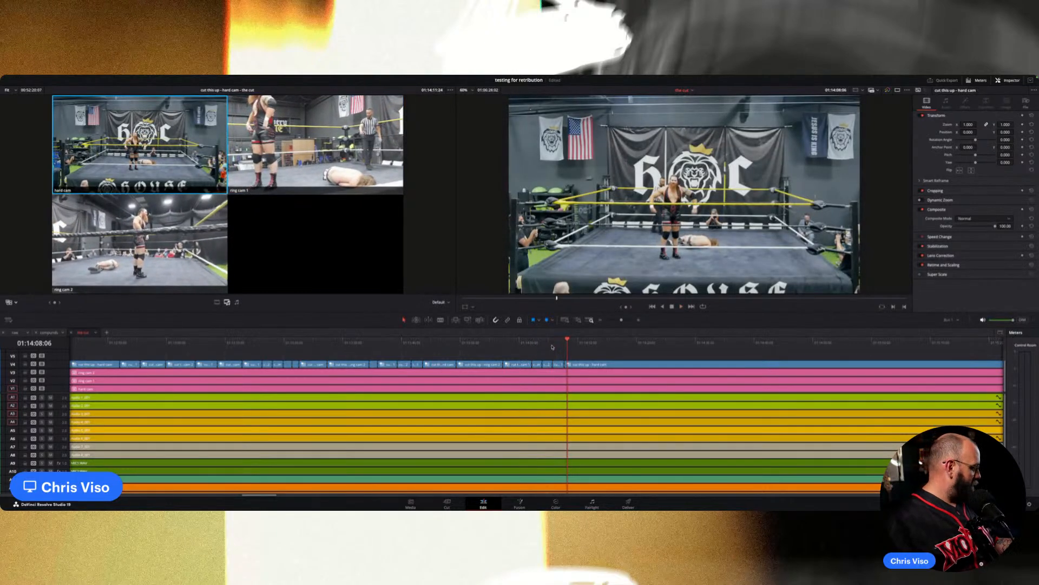
# Replay the return to hard cam near 01:14:08 at a closer timeline zoom and stop around 01:14:09.
pyautogui.click(559, 344)
pyautogui.press('space')
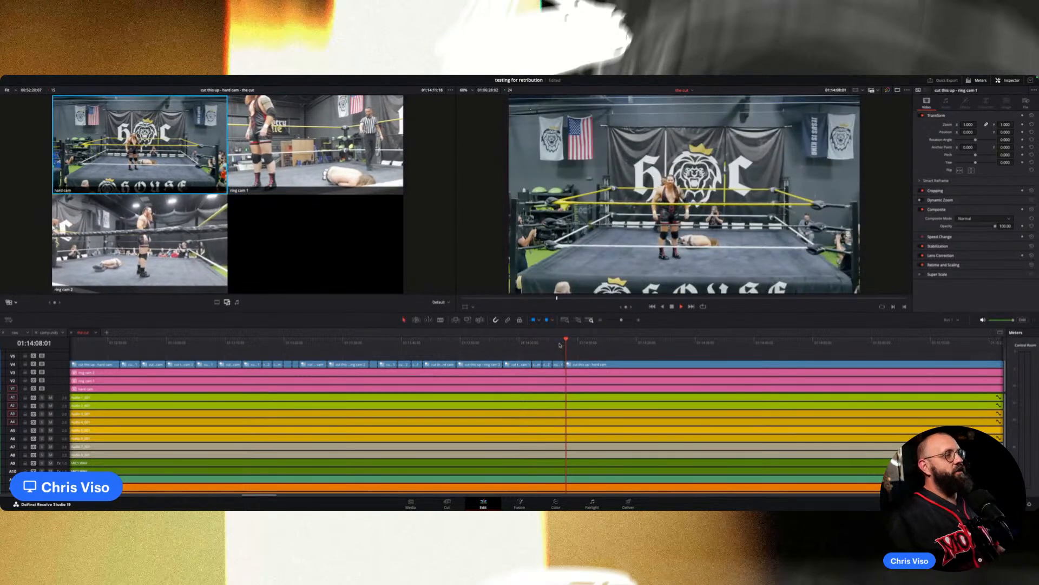
pyautogui.scroll(3, 564, 355)
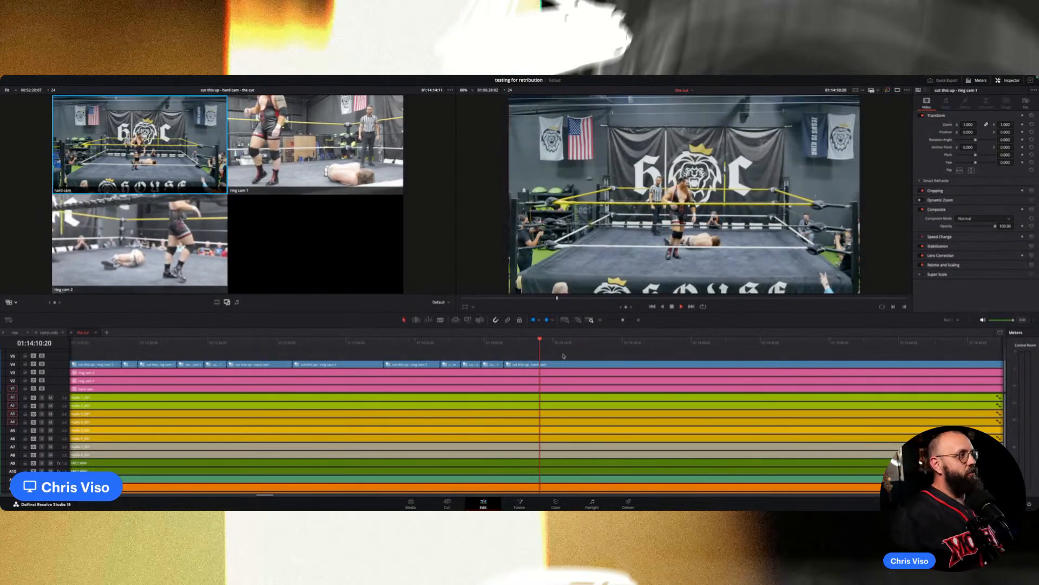
pyautogui.click(501, 342)
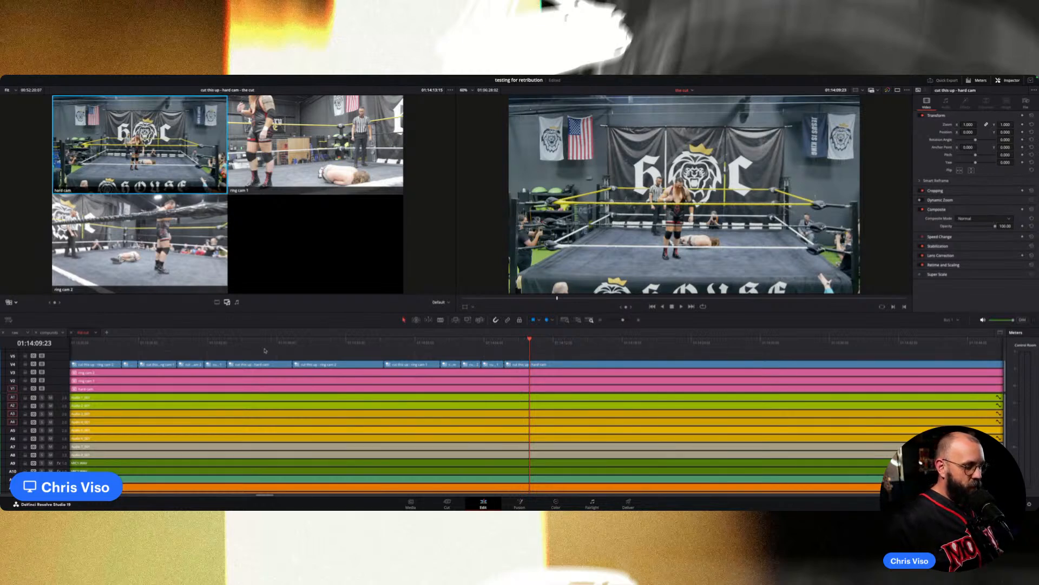
# Open the compounds timeline and disable the ring cam 2 and ring cam 1 video tracks so only hard cam shows.
pyautogui.click(56, 332)
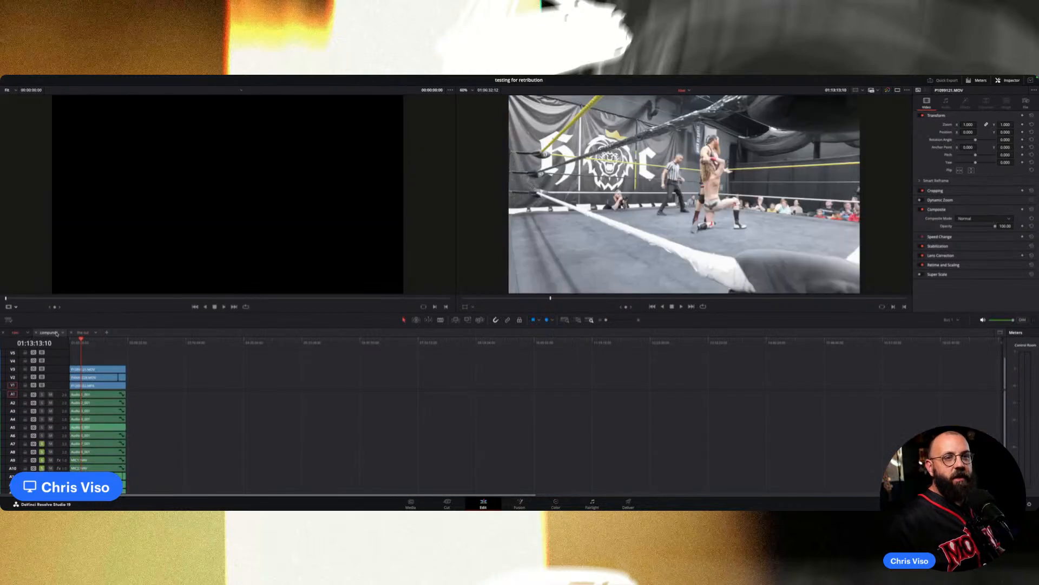
pyautogui.click(54, 333)
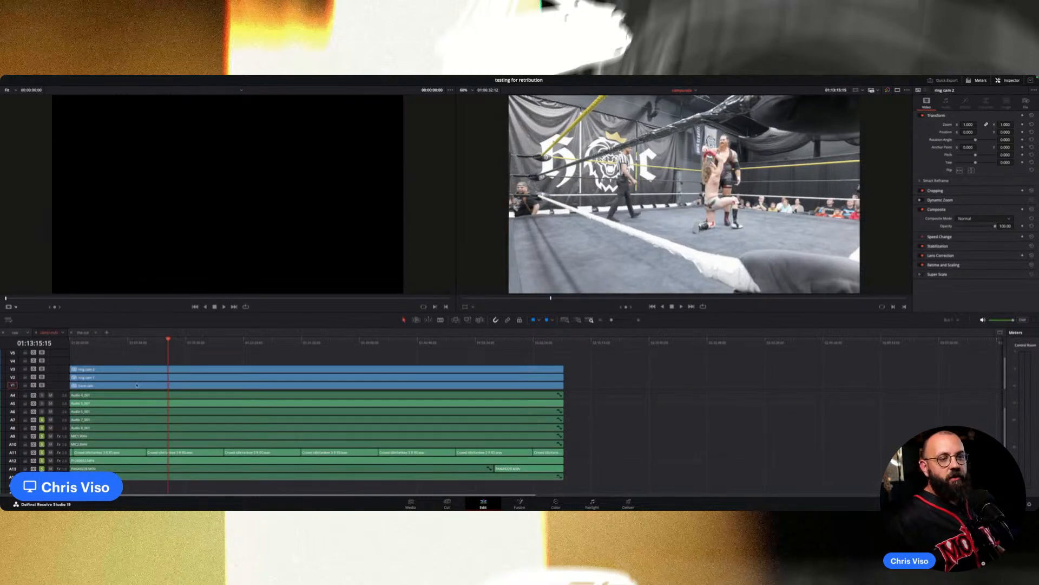
pyautogui.click(42, 369)
pyautogui.click(42, 376)
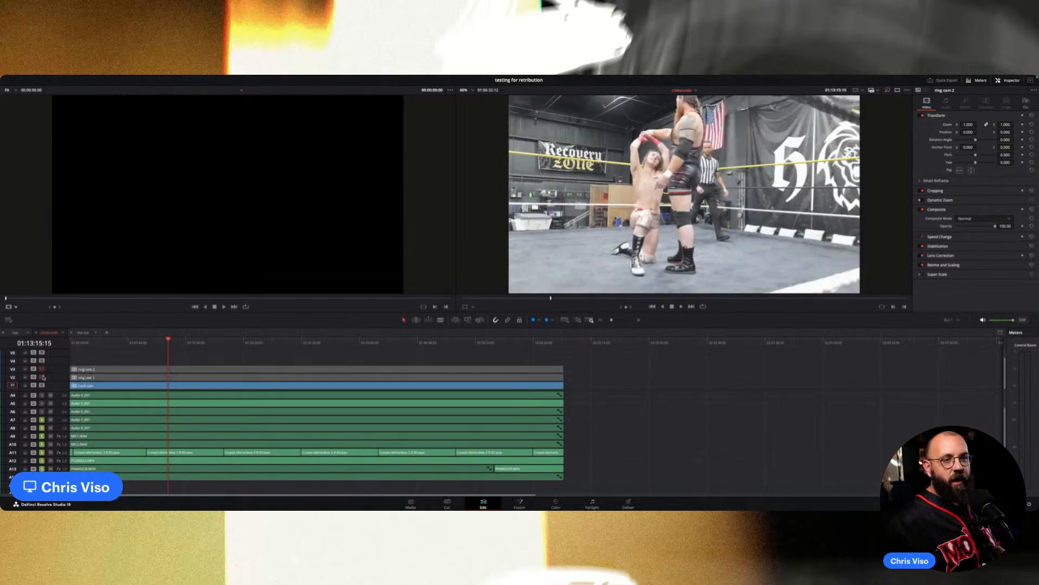
# Open the hard cam compound clip in its own timeline and select the source clip inside it.
pyautogui.rightClick(130, 385)
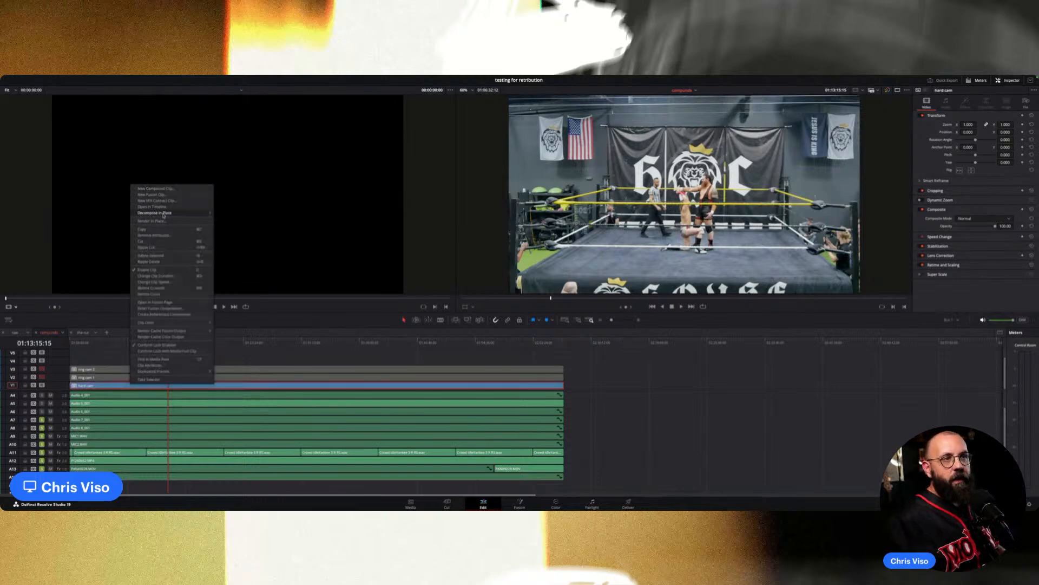
pyautogui.click(164, 207)
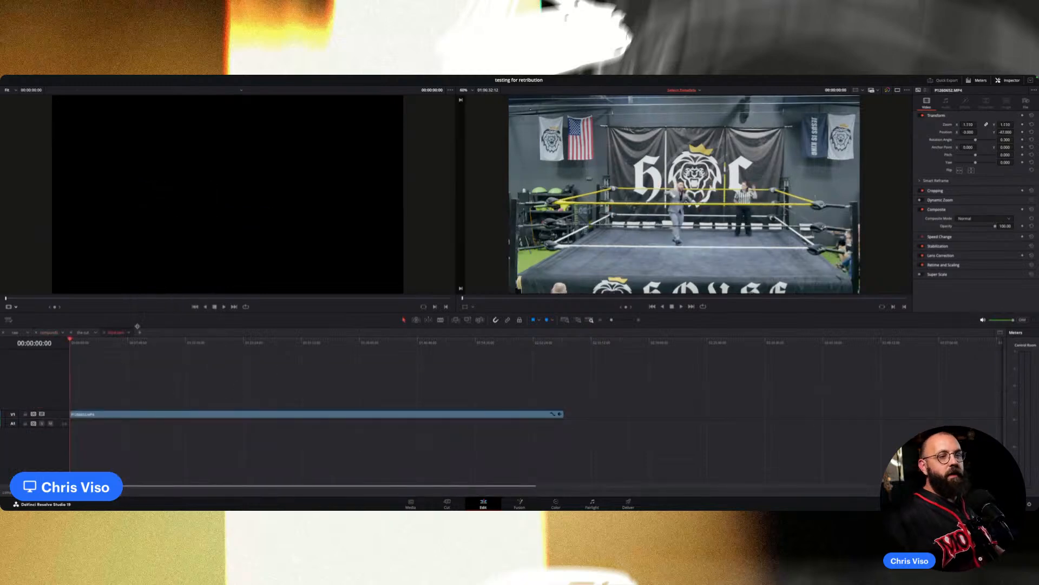
pyautogui.click(49, 333)
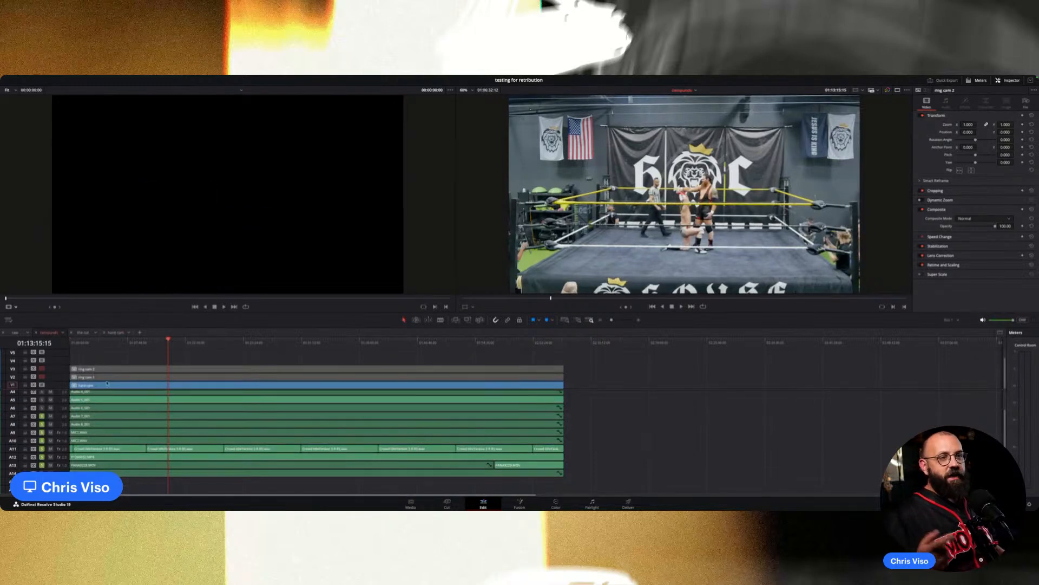
pyautogui.click(116, 333)
pyautogui.click(140, 414)
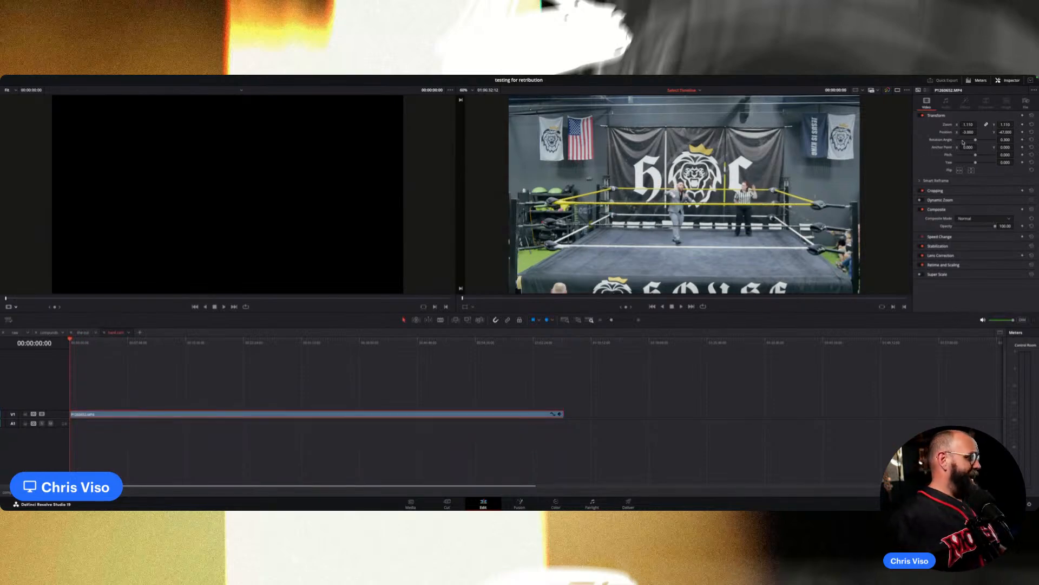
# Set the hard cam source clip's rotation angle to 1.000 and its zoom to 1.130, judging the framing around 00:17:10.
pyautogui.moveTo(1005, 140); pyautogui.dragTo(1015, 139)
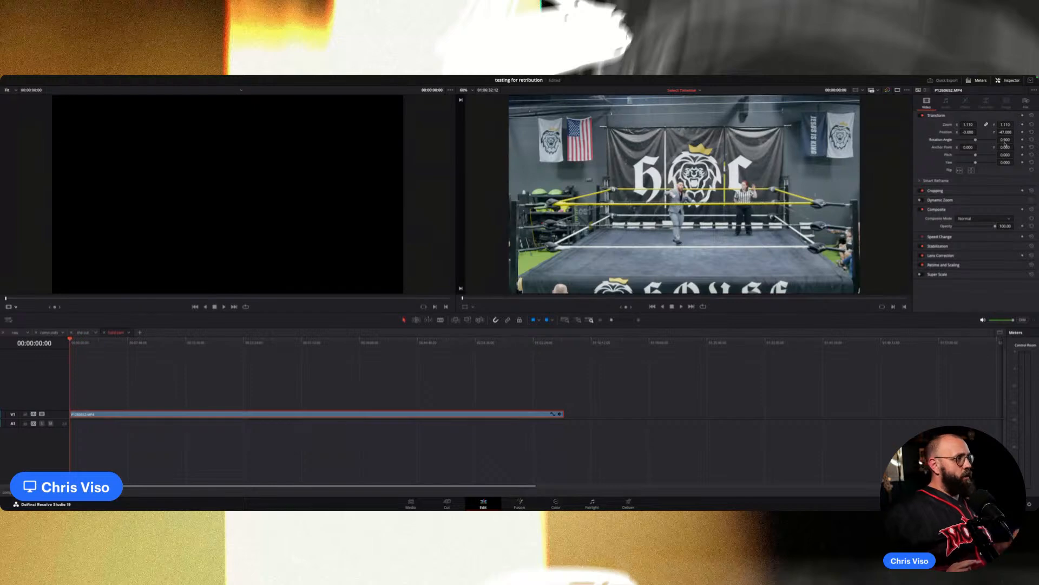
pyautogui.click(160, 342)
pyautogui.click(197, 344)
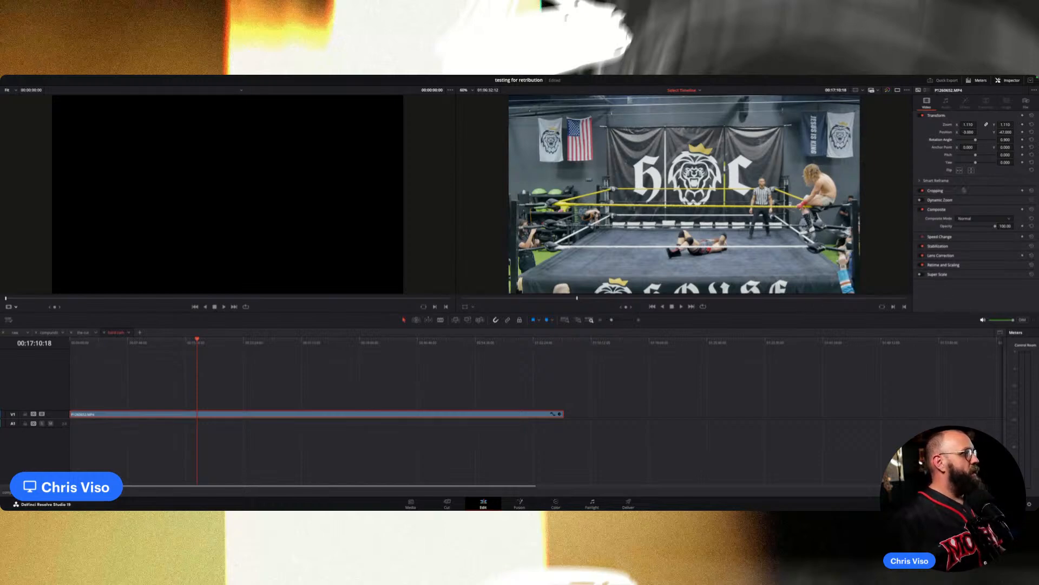
pyautogui.moveTo(1003, 140); pyautogui.dragTo(1016, 139)
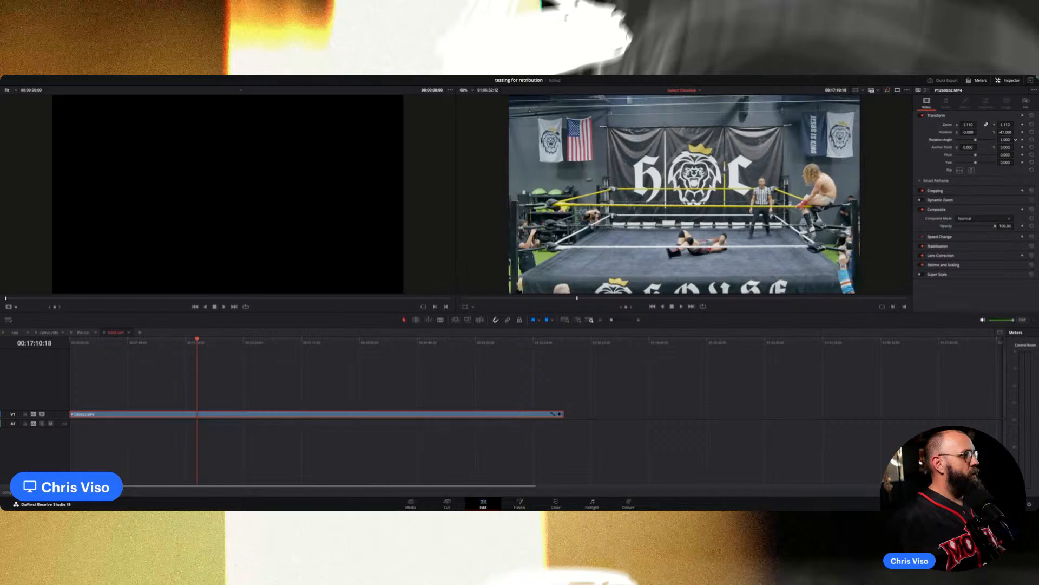
pyautogui.moveTo(968, 123); pyautogui.dragTo(978, 124)
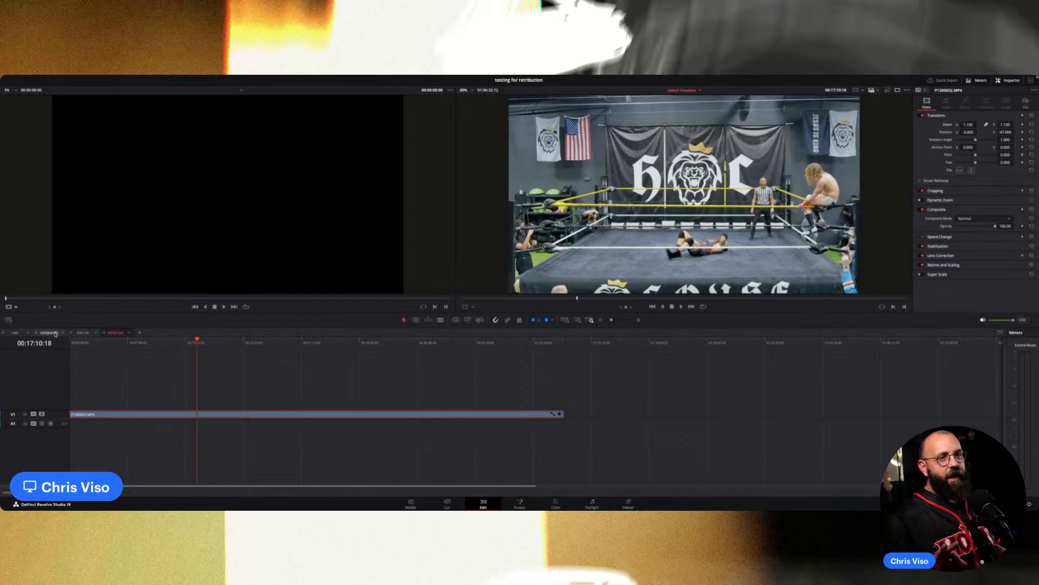
# Compare the adjusted hard cam framing across the compounds timeline, the hard cam timeline and the cut timeline.
pyautogui.click(49, 333)
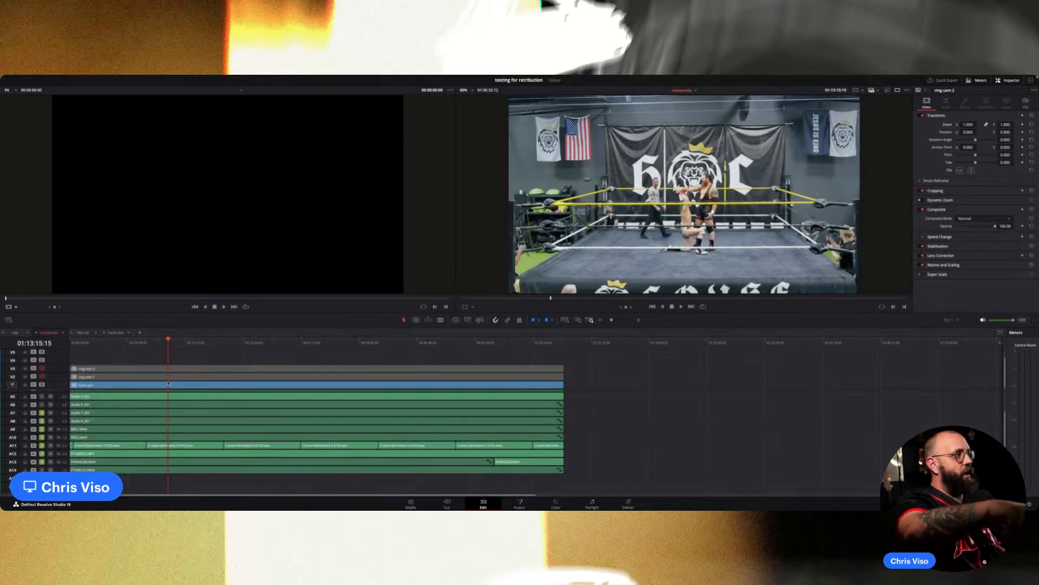
pyautogui.click(168, 384)
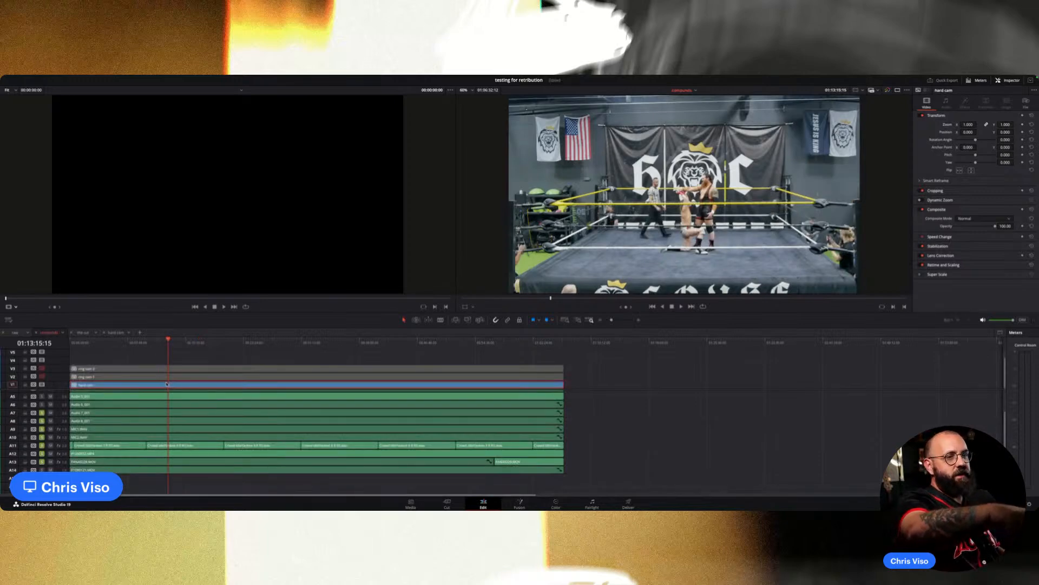
pyautogui.click(116, 332)
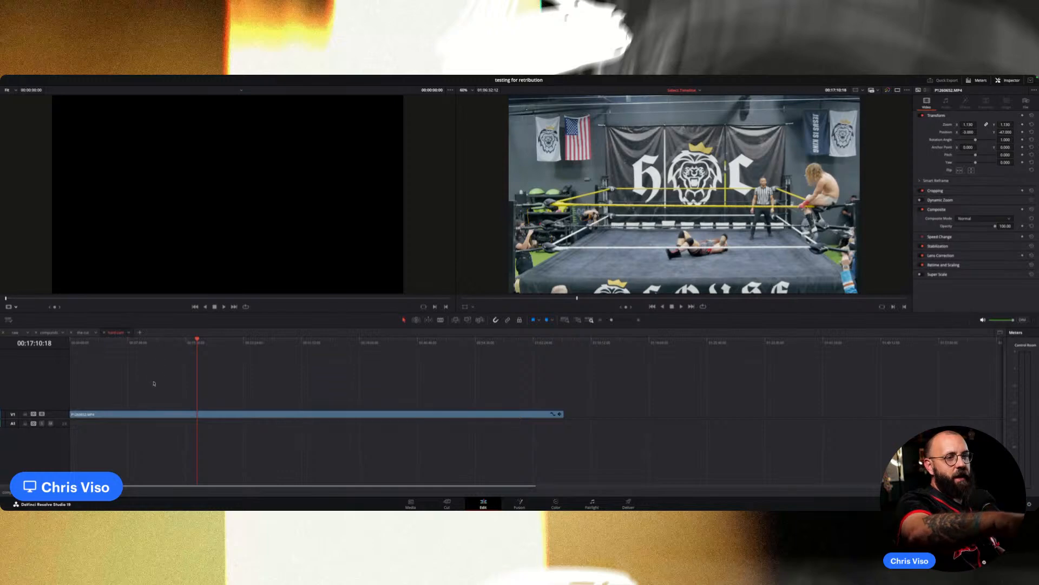
pyautogui.click(48, 332)
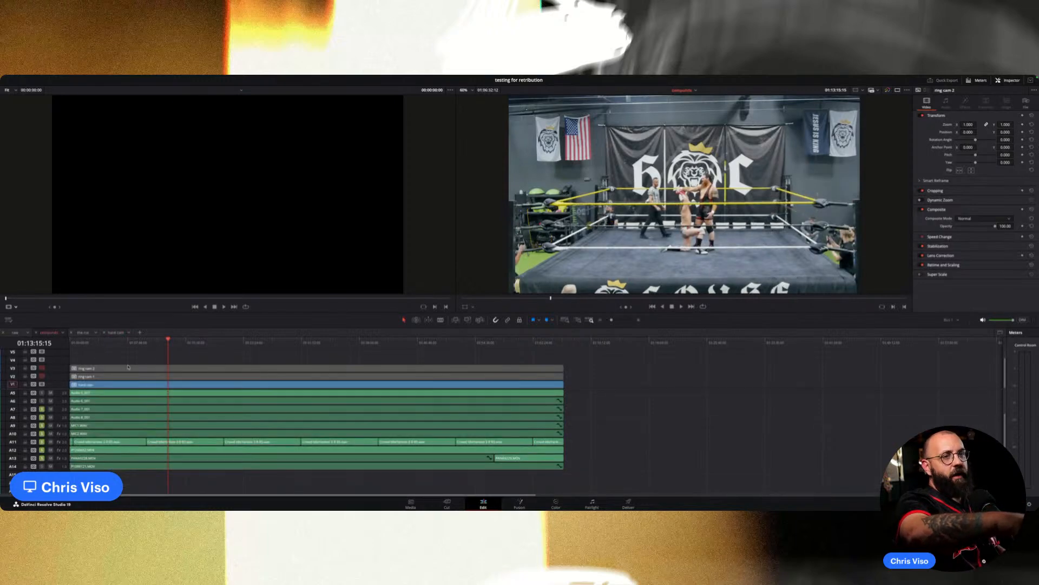
pyautogui.click(84, 332)
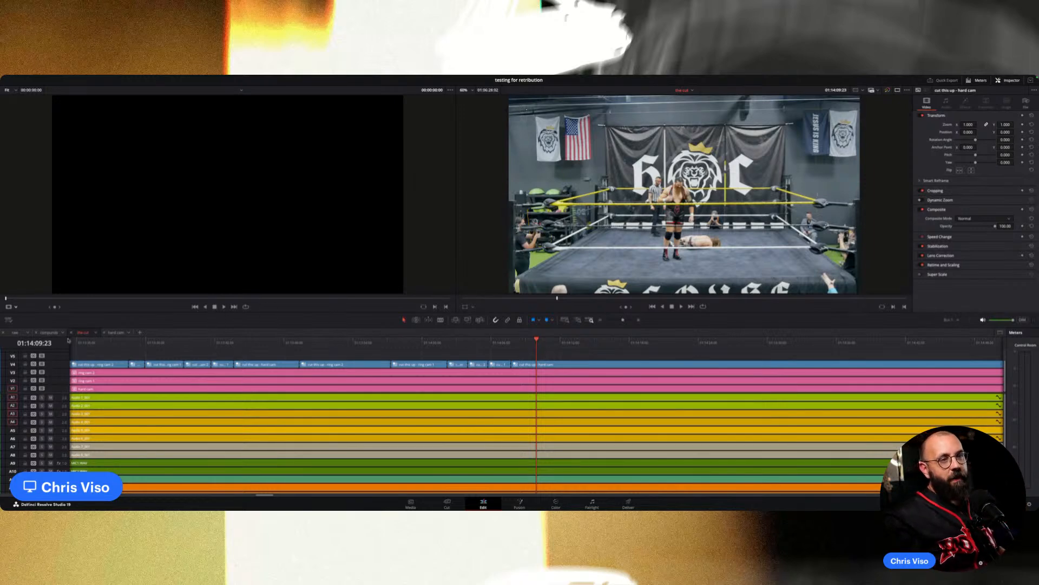
pyautogui.click(48, 331)
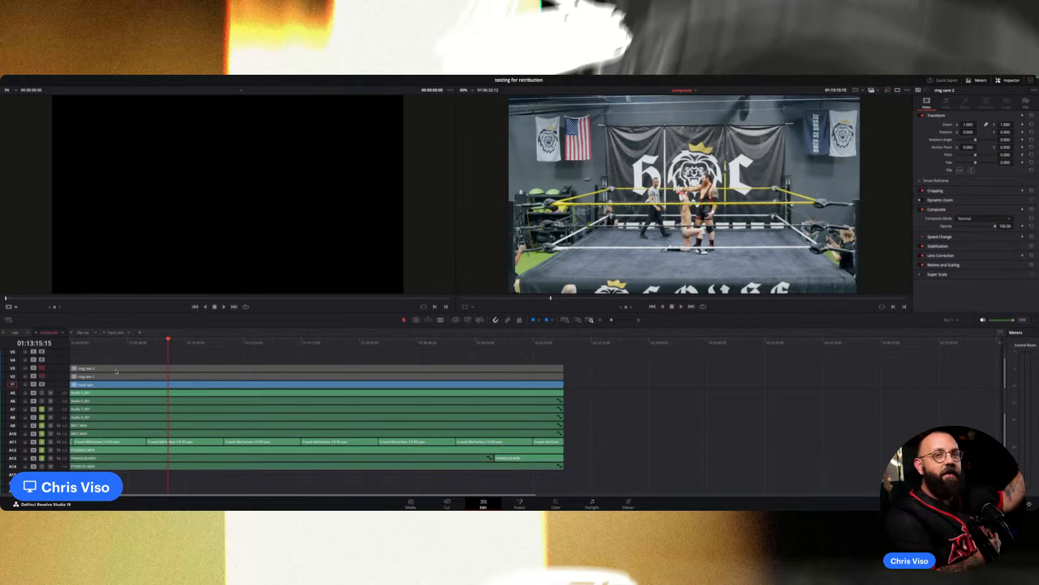
pyautogui.click(115, 333)
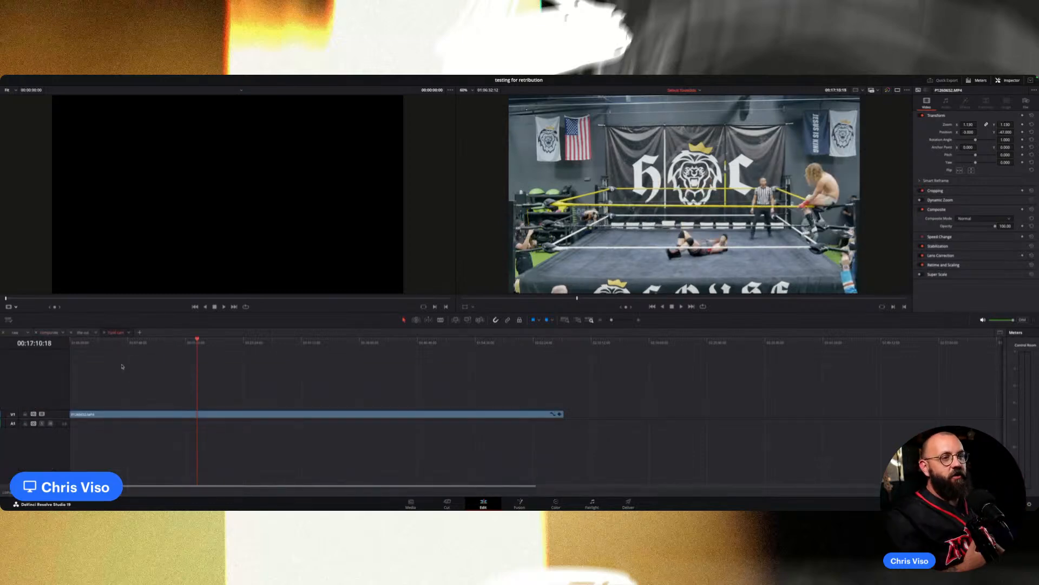
# Return to the cut timeline and play the corrected hard cam shot from its start at 01:14:08:06.
pyautogui.click(84, 333)
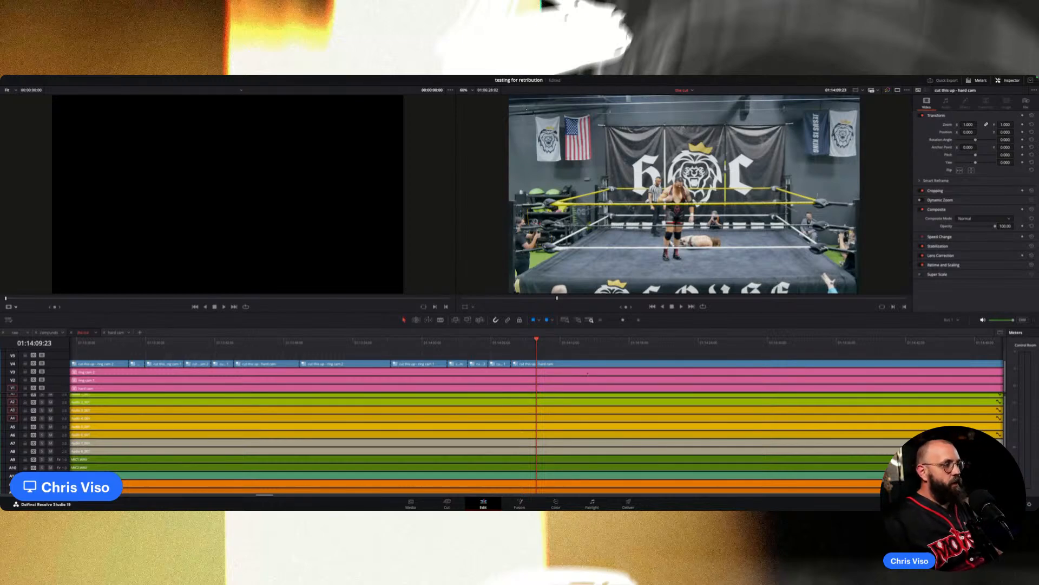
pyautogui.press('Up')
pyautogui.press('space')
pyautogui.press('space')
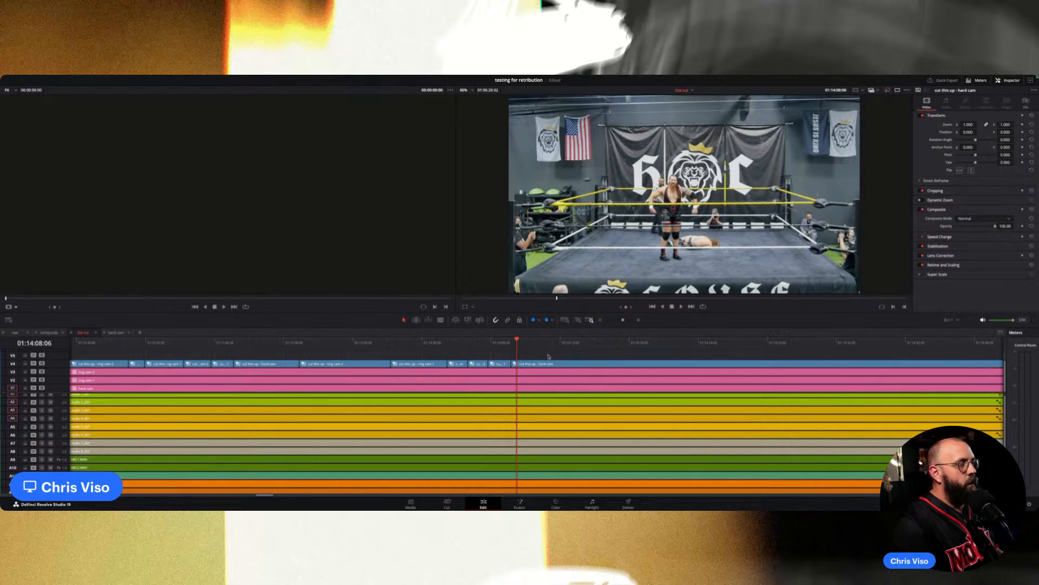
# Save the project, play the corrected hard cam shot and switch the source viewer to the multicam view.
pyautogui.press('super+s')
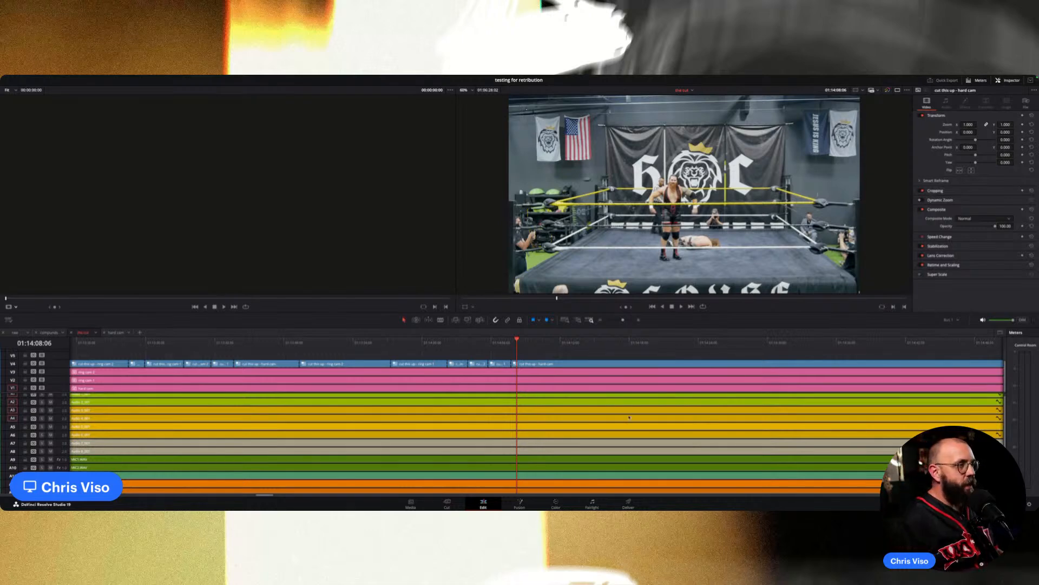
pyautogui.press('space')
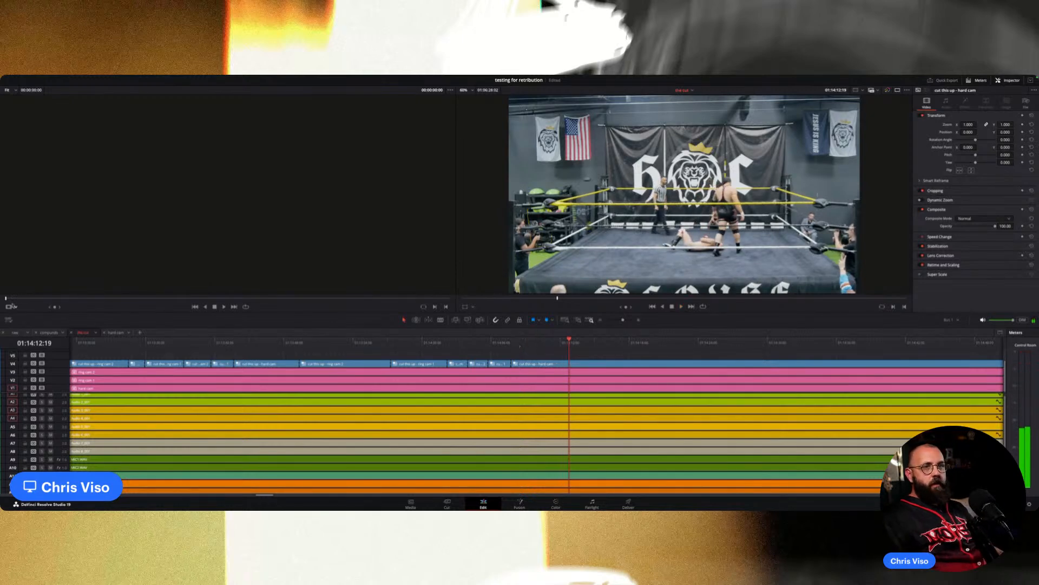
pyautogui.click(16, 307)
pyautogui.click(23, 340)
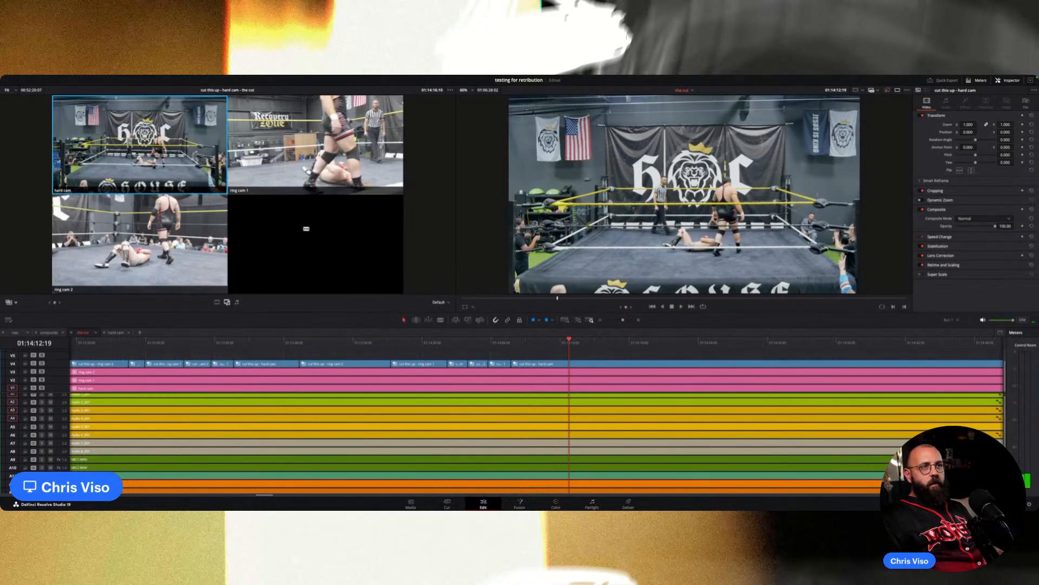
# Replay from about 01:14:09 and live switch to ring cam 2, ring cam 1, hard cam, ring cam 2 and ring cam 1, pausing at 01:14:36:06.
pyautogui.click(530, 343)
pyautogui.press('space')
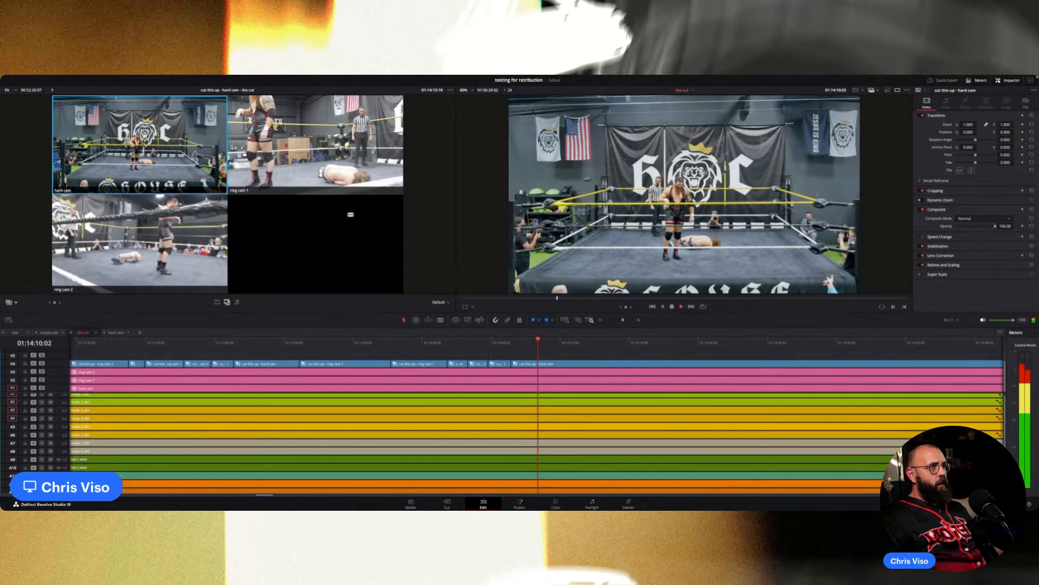
pyautogui.press('3')
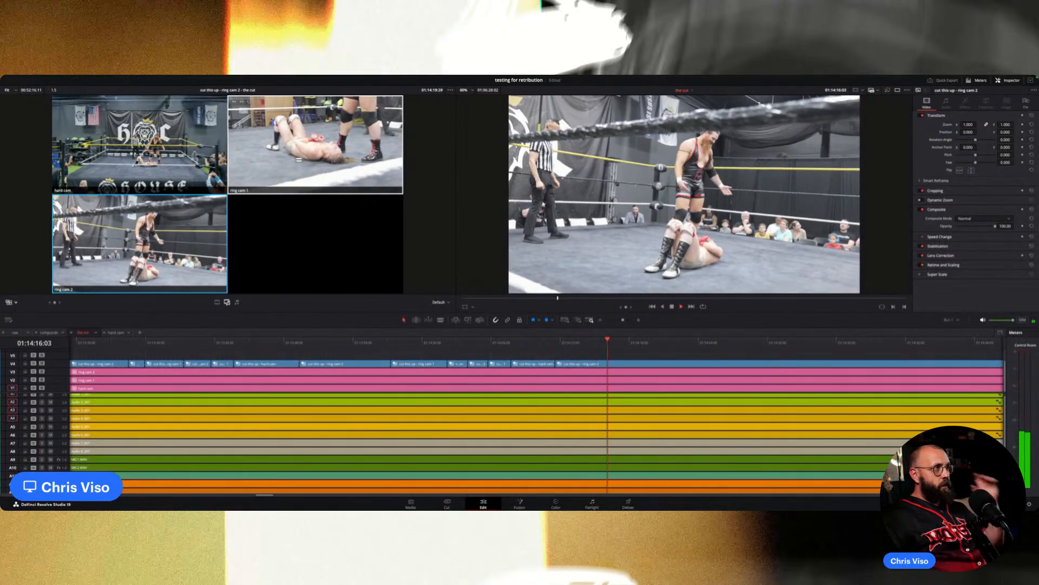
pyautogui.press('2')
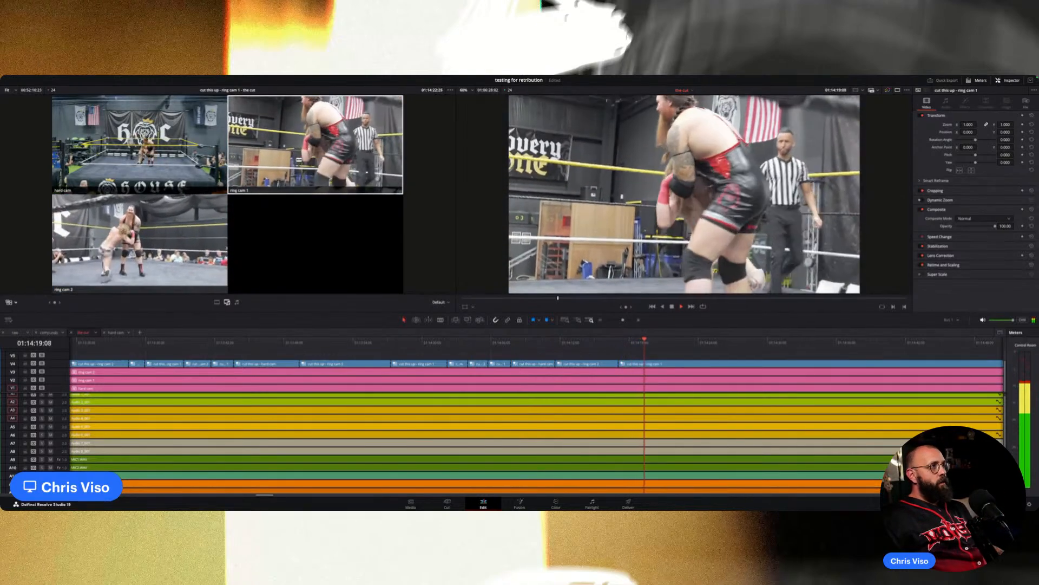
pyautogui.press('1')
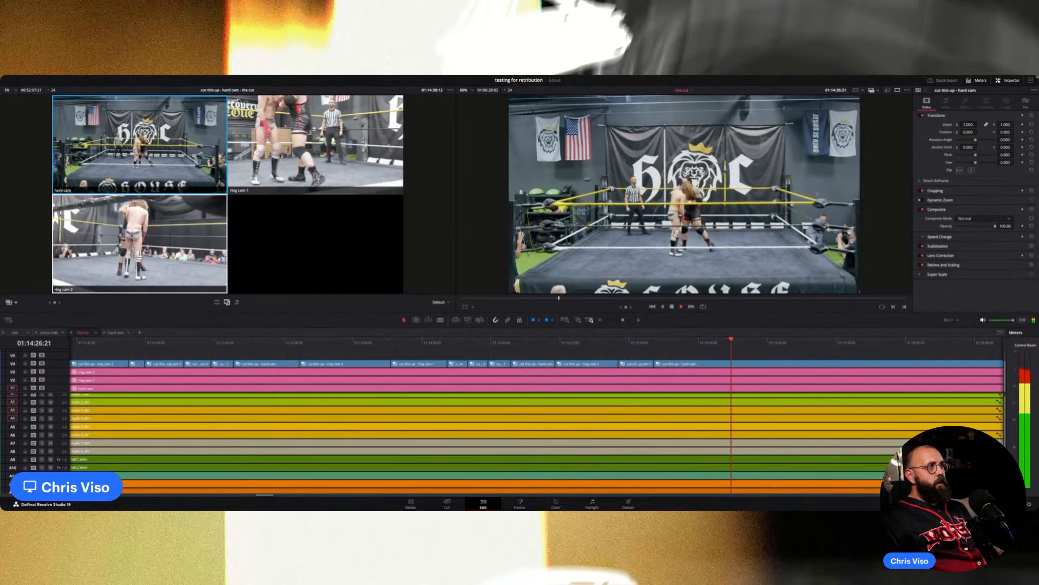
pyautogui.press('3')
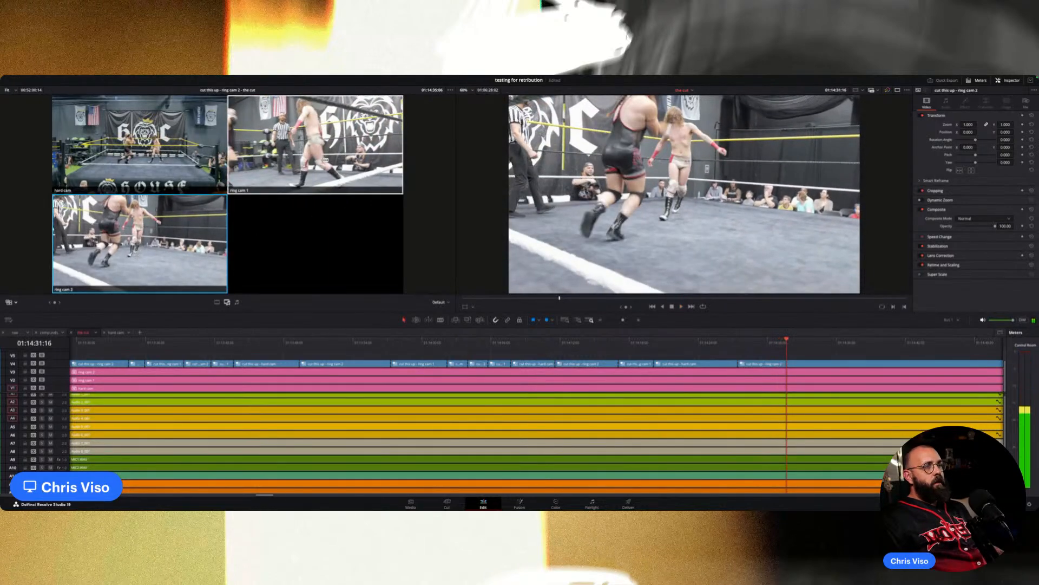
pyautogui.press('2')
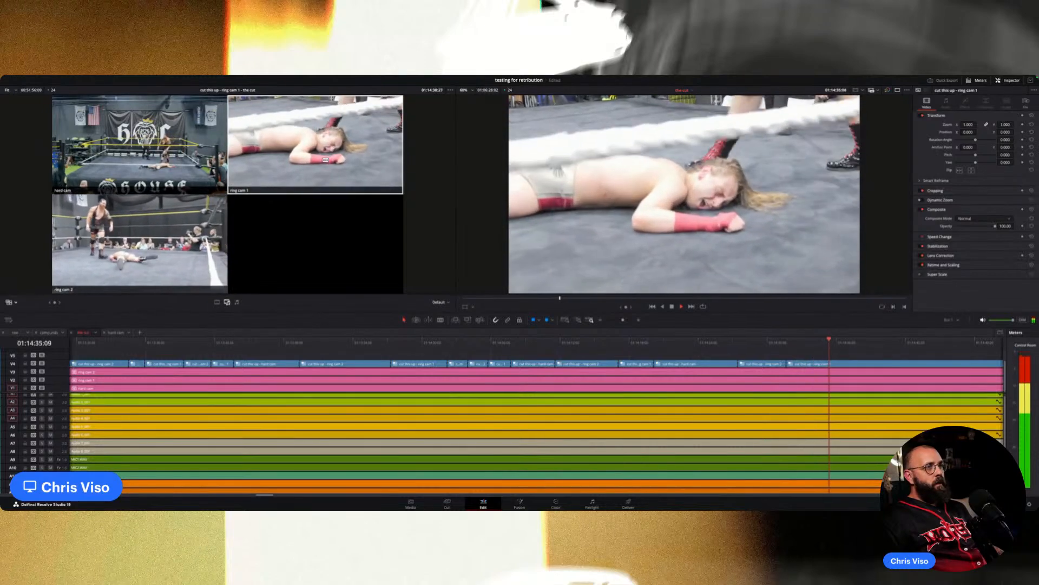
pyautogui.press('space')
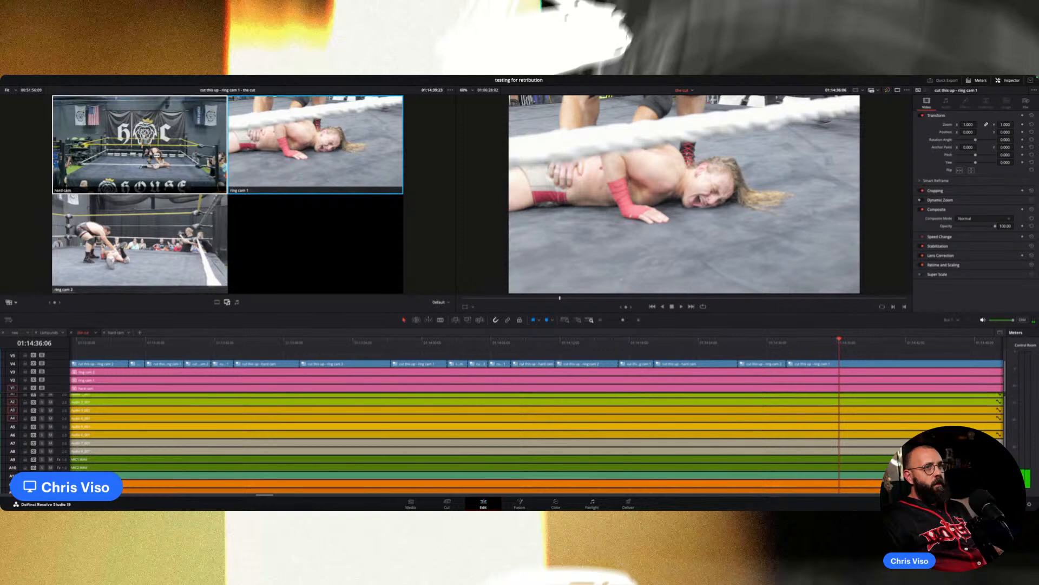
# Resume playback from 01:14:36:06 and live switch to hard cam, ring cam 2, ring cam 1 and back to hard cam around 01:14:49.
pyautogui.press('space')
pyautogui.press('1')
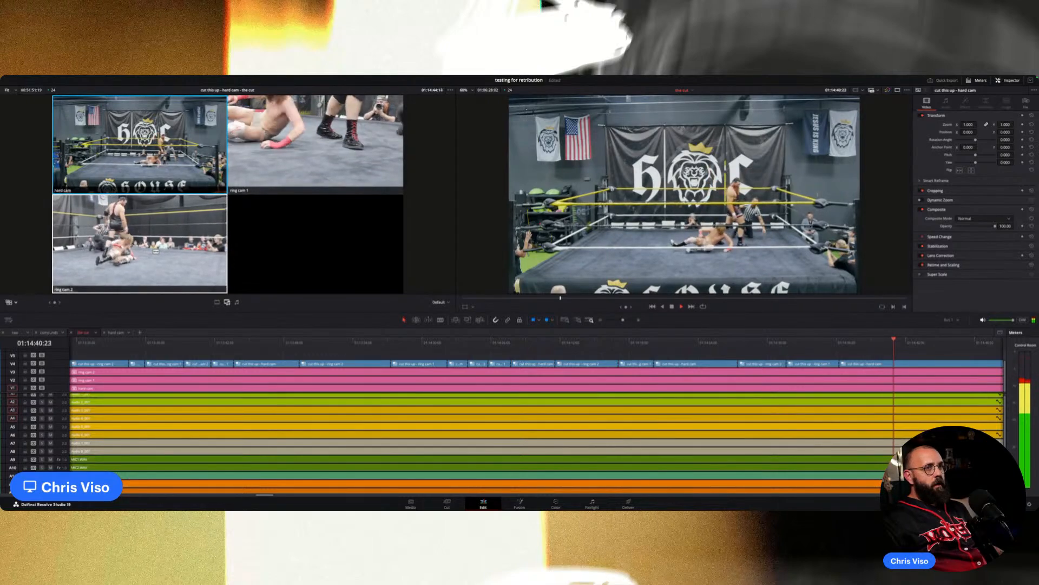
pyautogui.press('3')
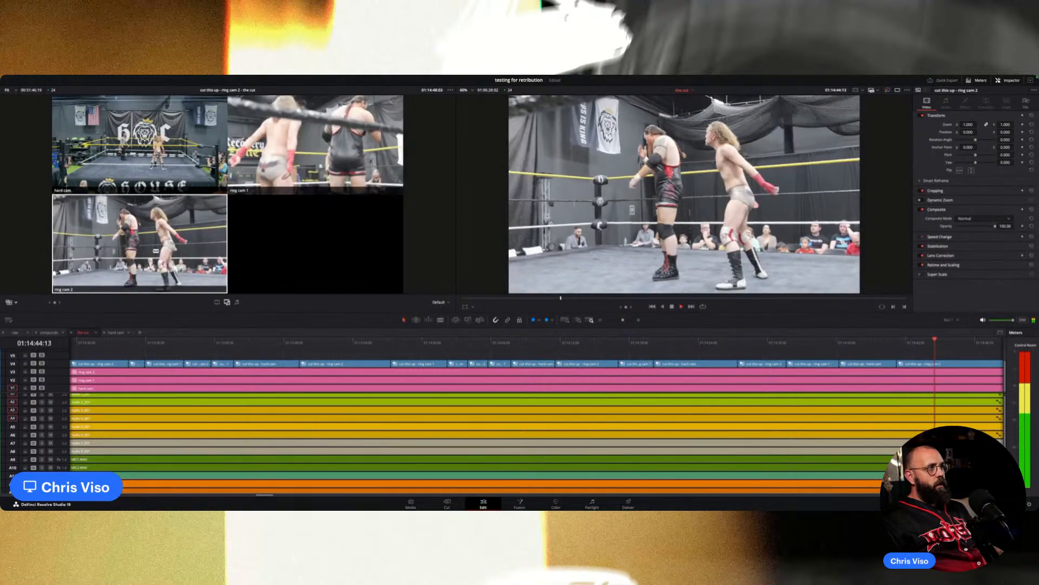
pyautogui.press('2')
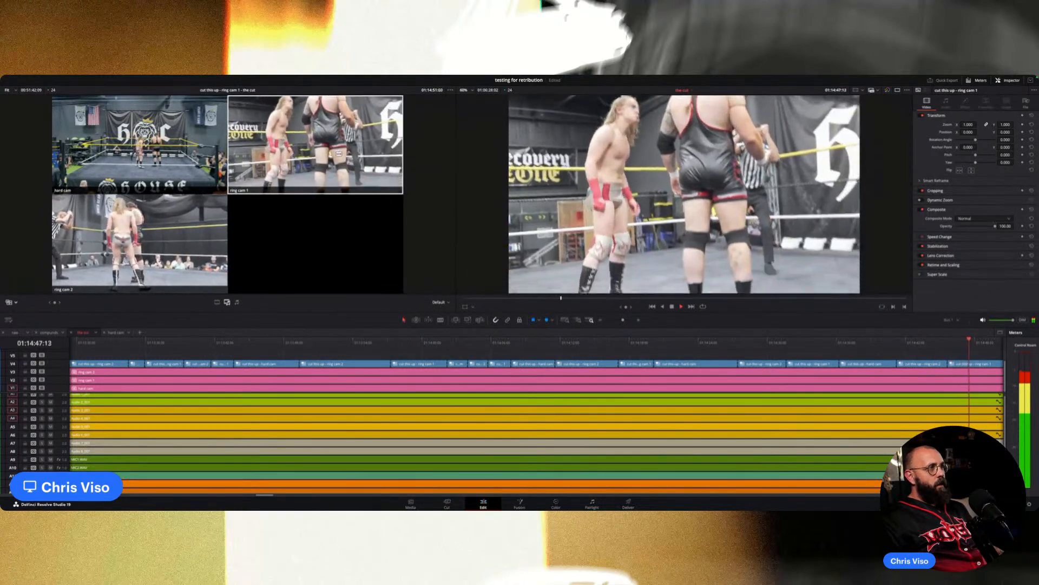
pyautogui.press('1')
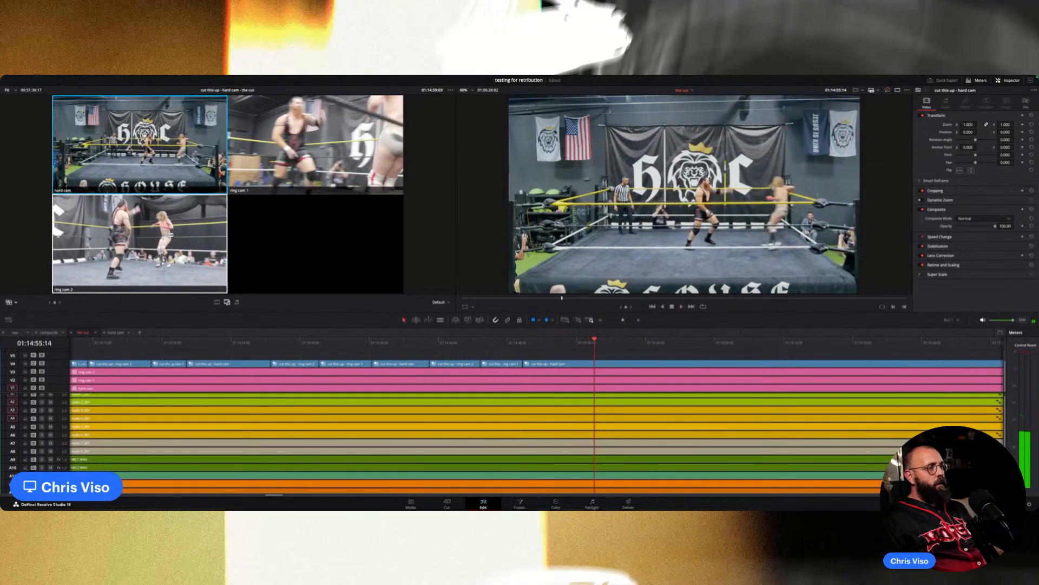
# Continue the live switch from about 01:14:55, cutting to ring cam 2, ring cam 1, hard cam, ring cam 2 and ring cam 1 until about 01:15:06.
pyautogui.press('3')
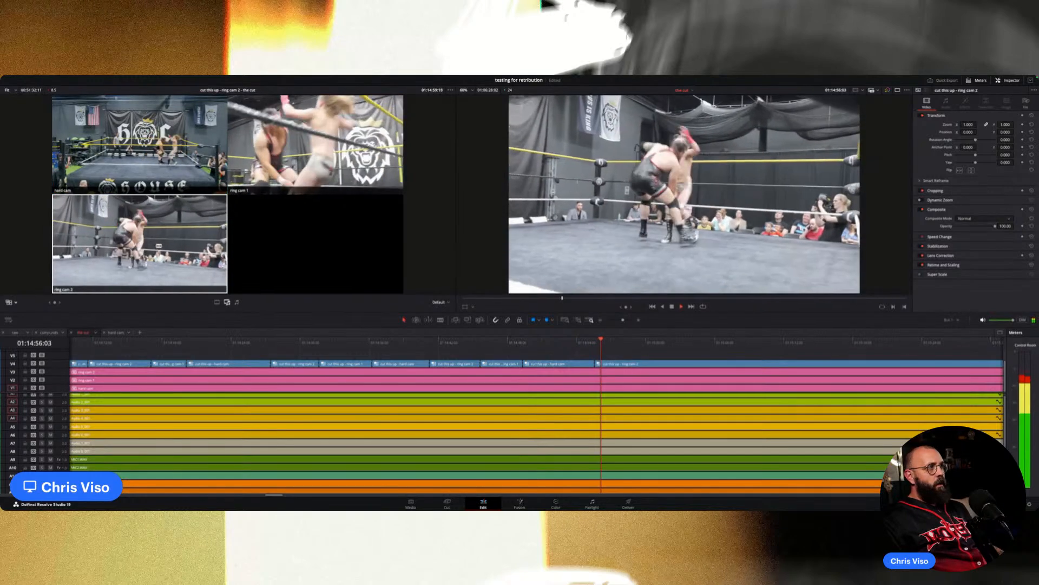
pyautogui.press('2')
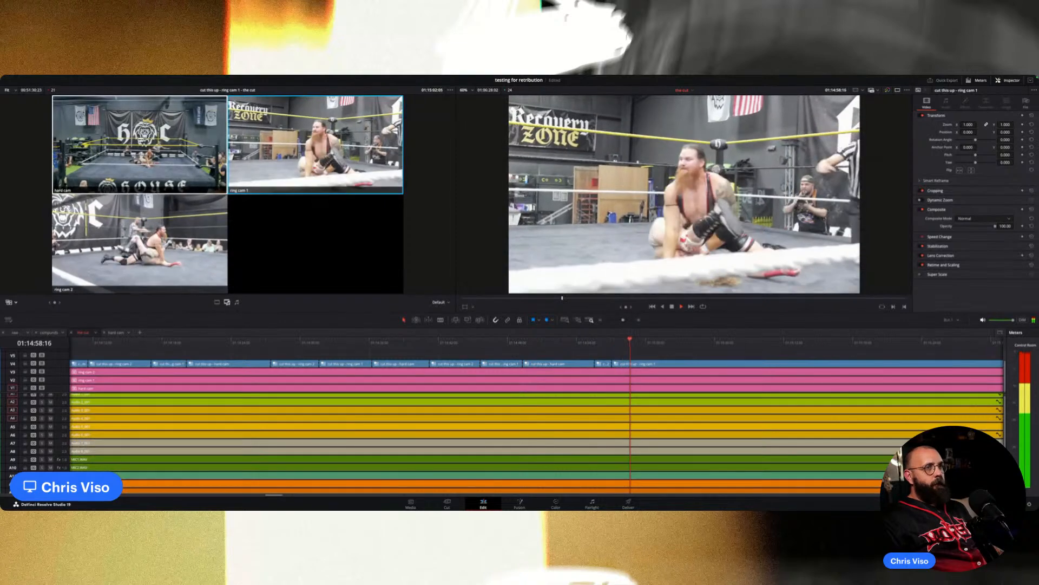
pyautogui.press('1')
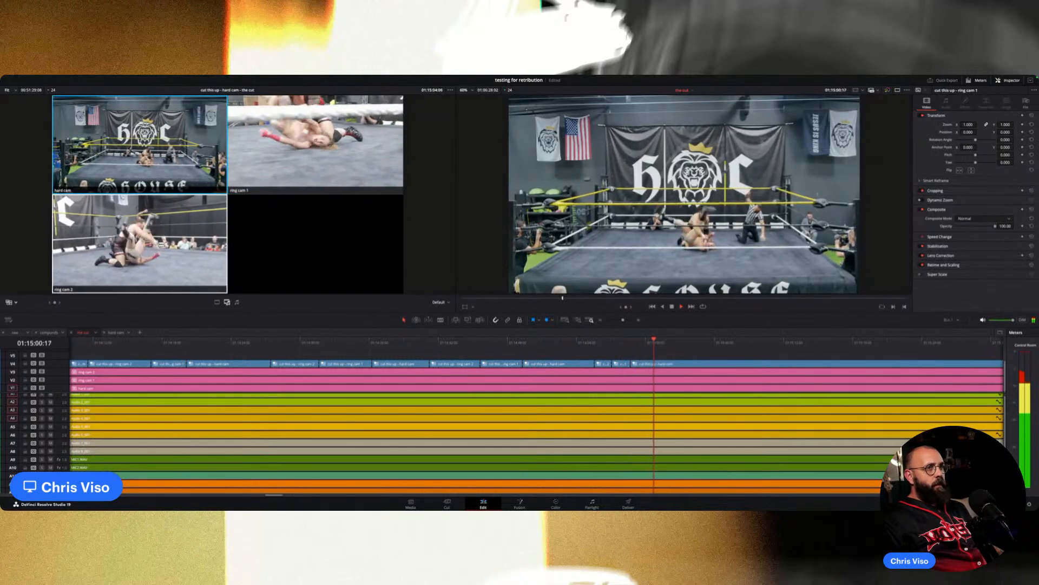
pyautogui.press('3')
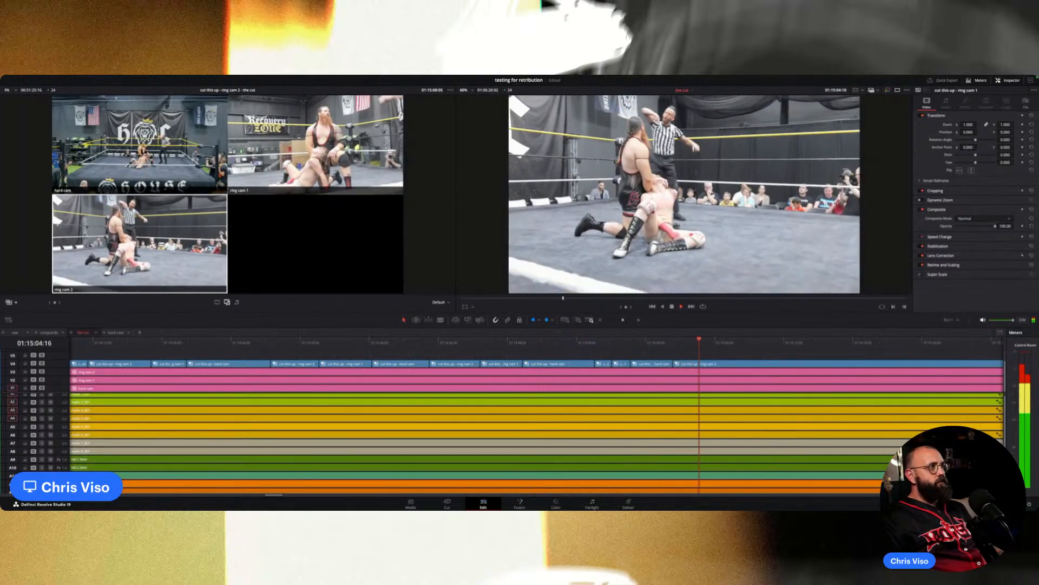
pyautogui.press('2')
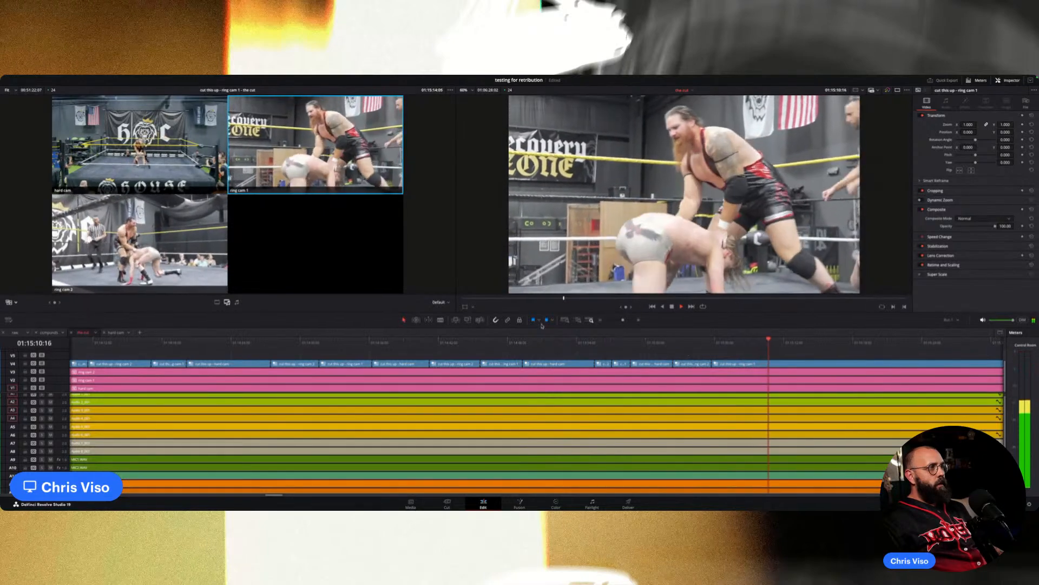
# Live switch the lift sequence from about 01:15:11 to 01:15:23: ring cam 2, hard cam, ring cam 2, ring cam 1, hard cam and ring cam 2.
pyautogui.press('3')
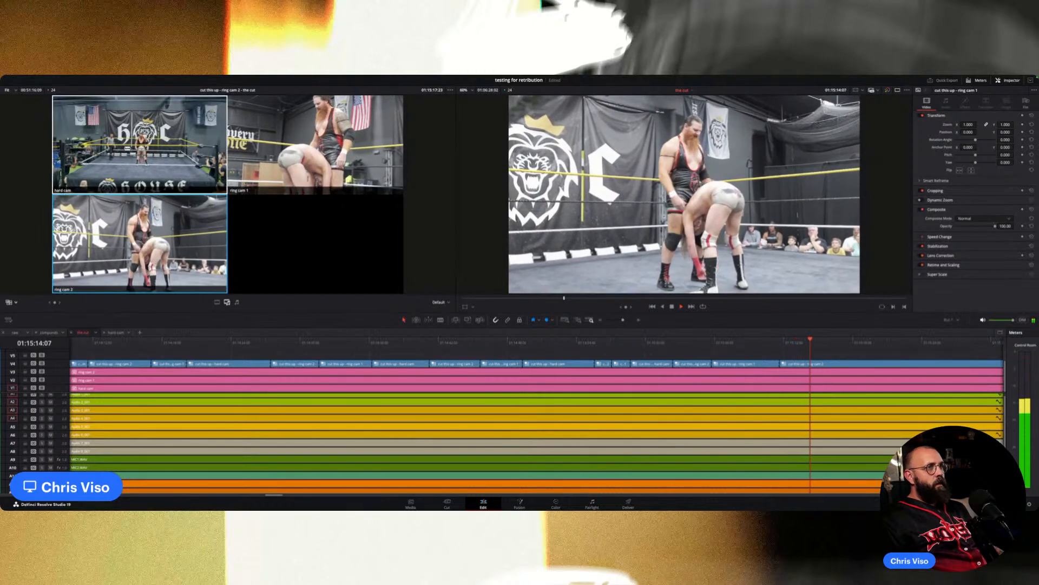
pyautogui.press('1')
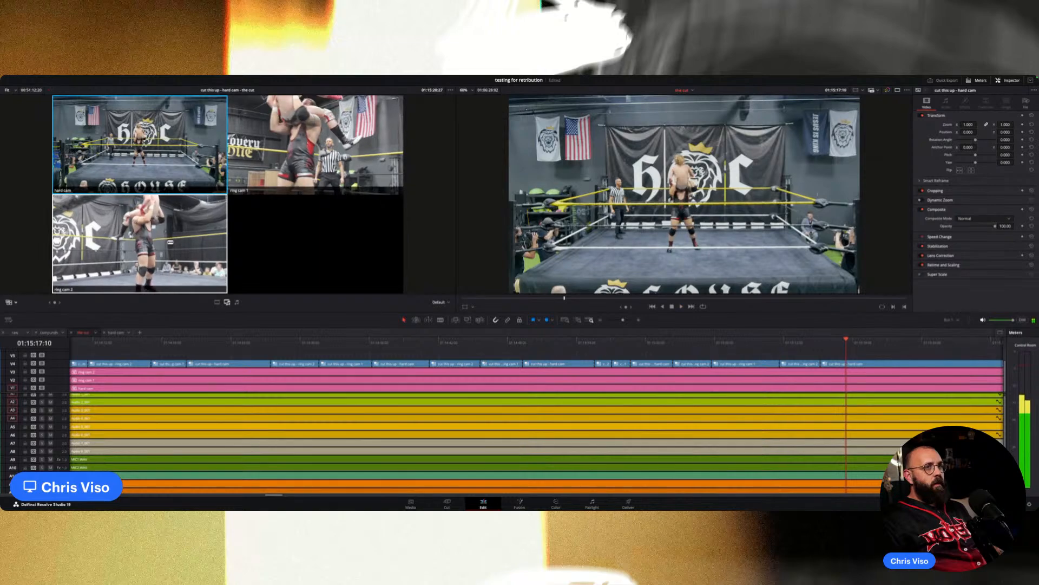
pyautogui.press('3')
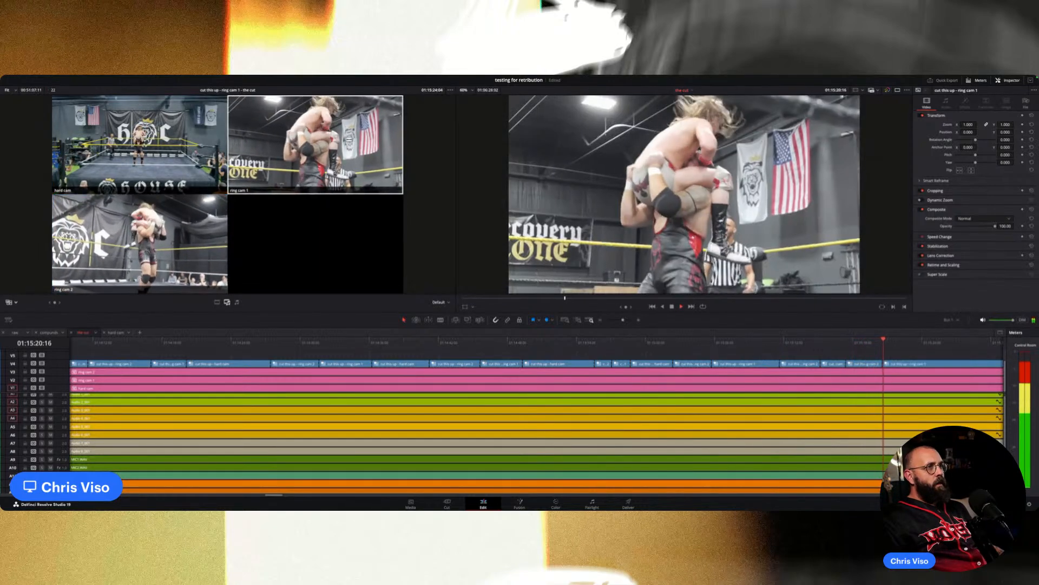
pyautogui.press('1')
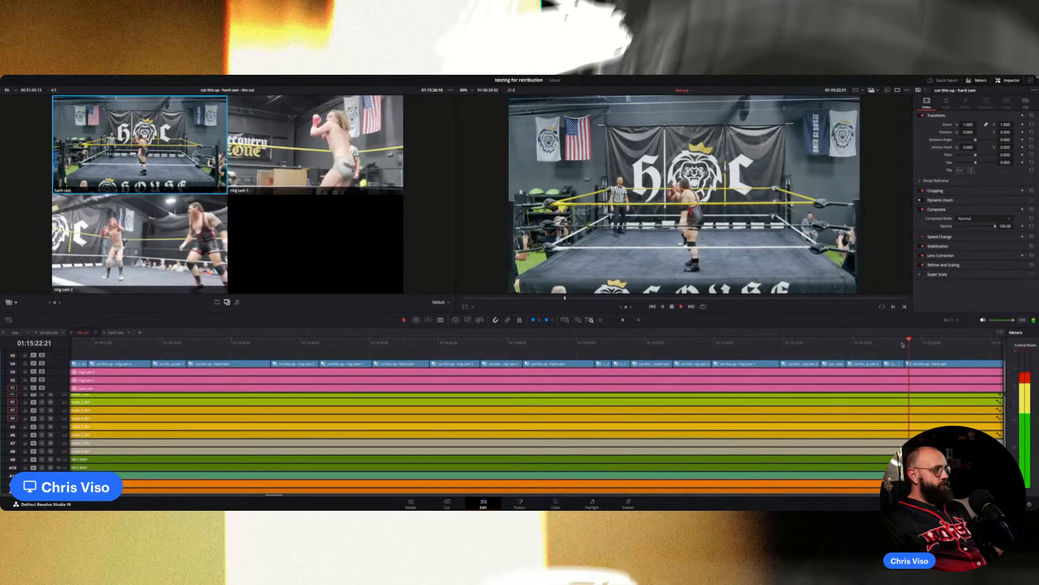
pyautogui.press('3')
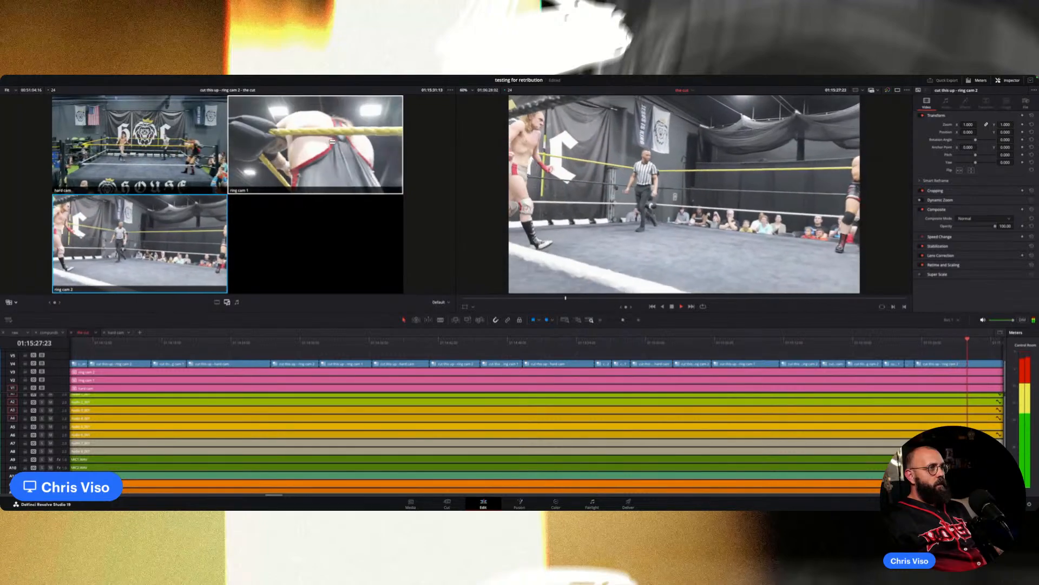
# Live switch the corner exchange from about 01:15:28: hard cam, ring cam 2, ring cam 1, ring cam 2, hard cam and ring cam 2.
pyautogui.press('1')
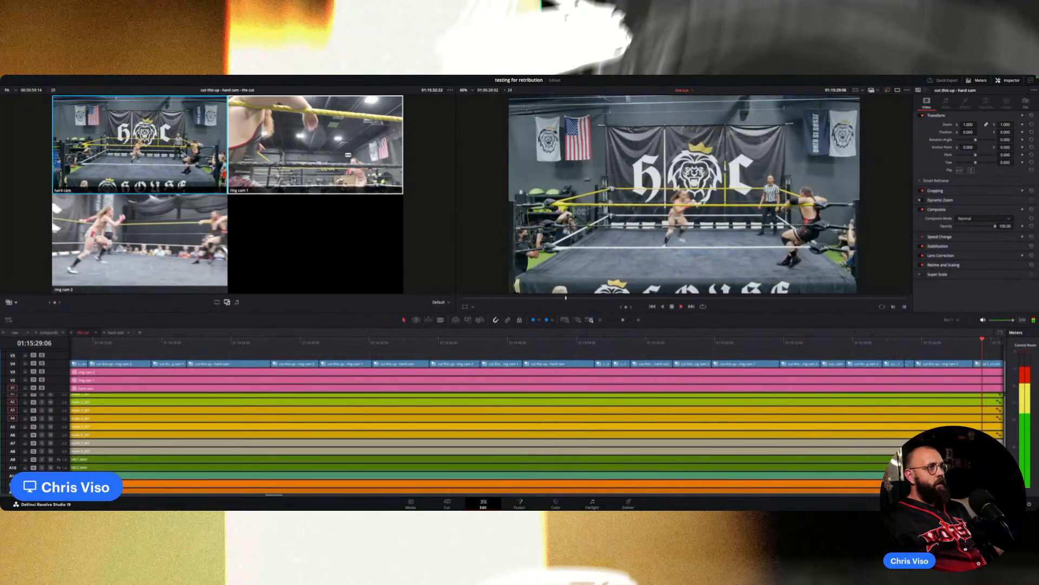
pyautogui.press('3')
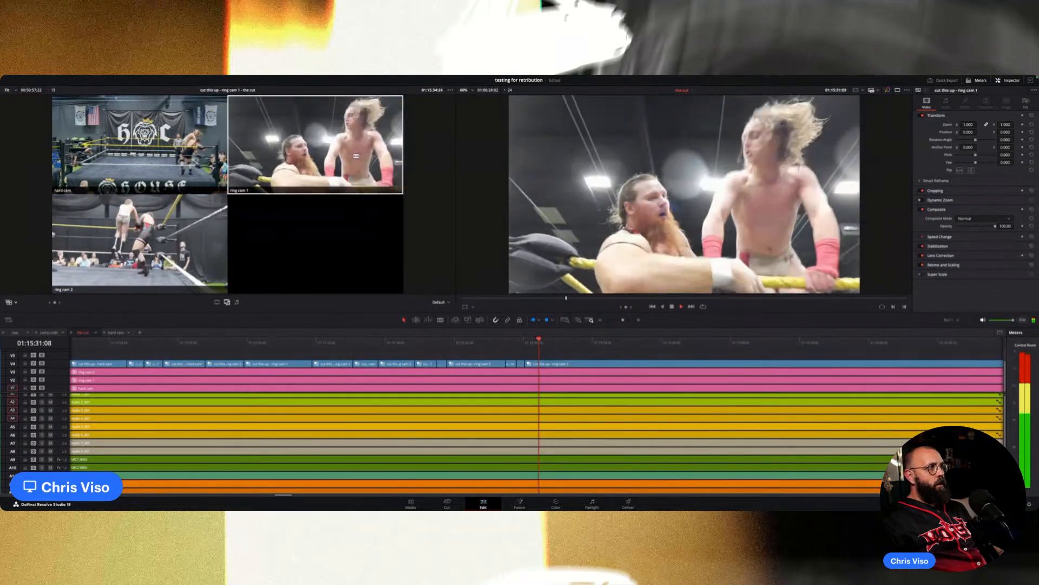
pyautogui.press('3')
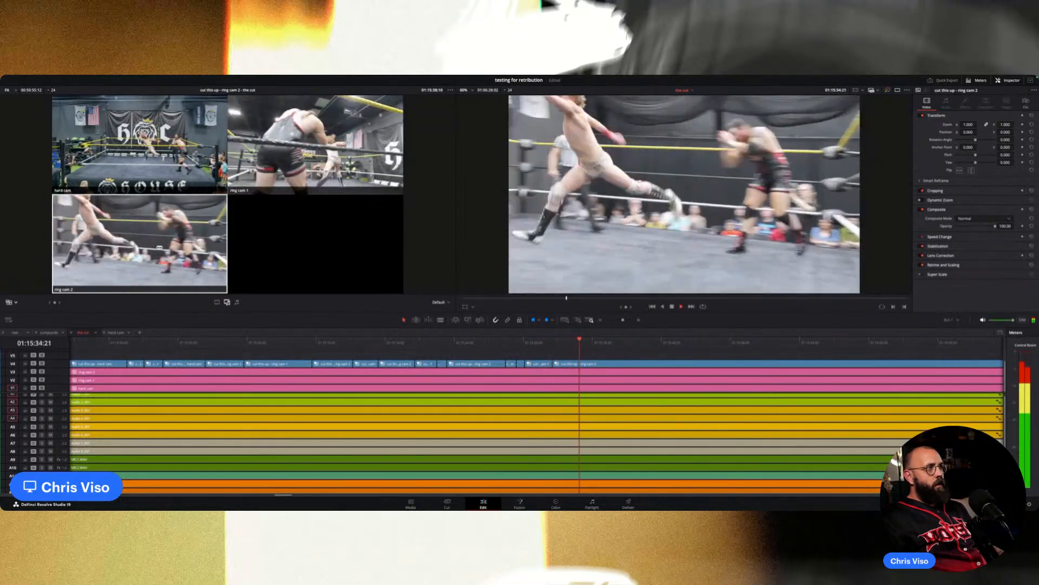
pyautogui.press('1')
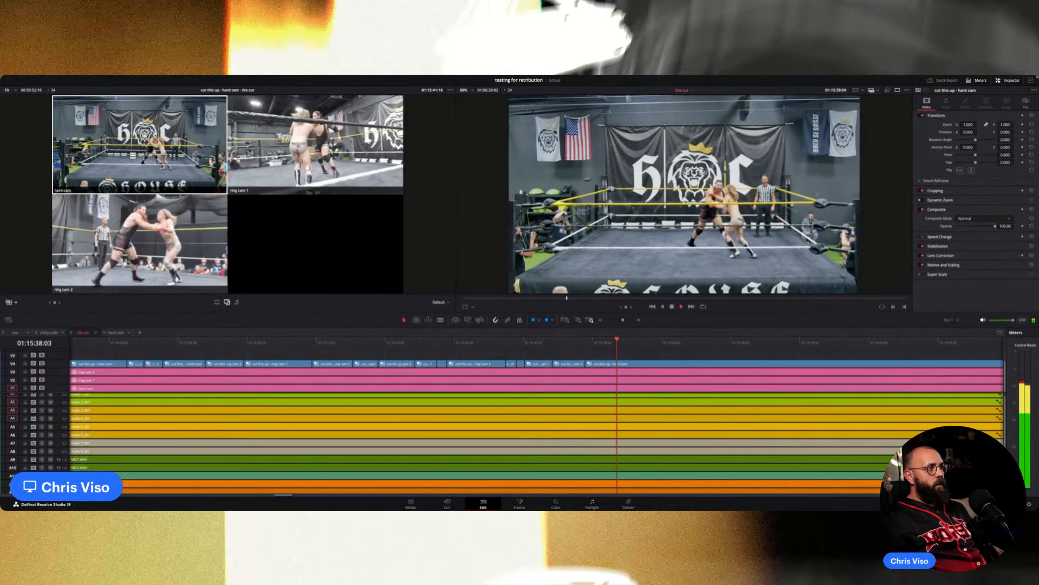
pyautogui.press('3')
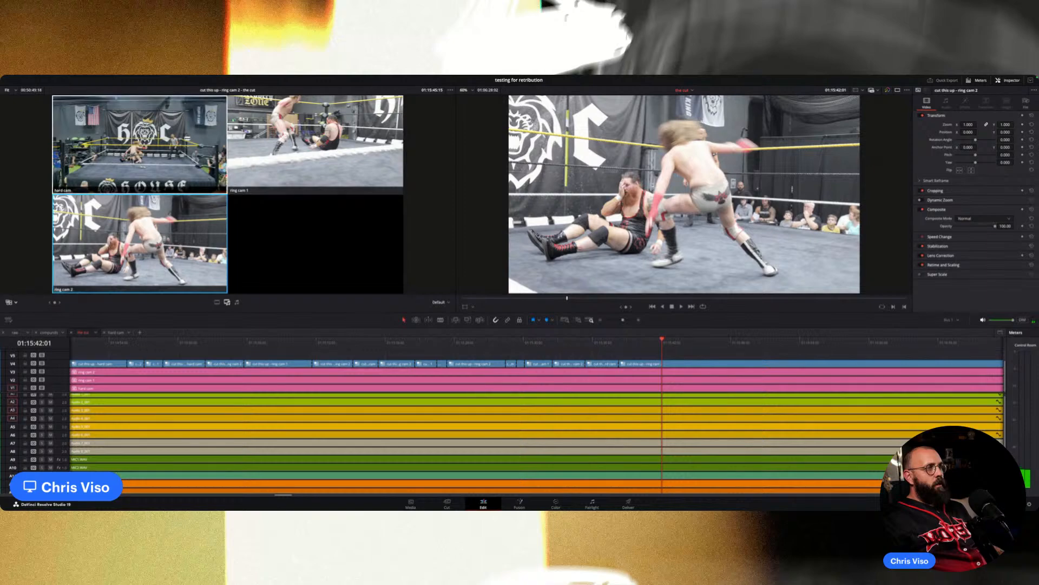
# Replay from the ring cam 2 cut near 01:15:38 and live switch to hard cam, ring cam 2, hard cam, ring cam 1 and back to hard cam.
pyautogui.click(624, 340)
pyautogui.press('space')
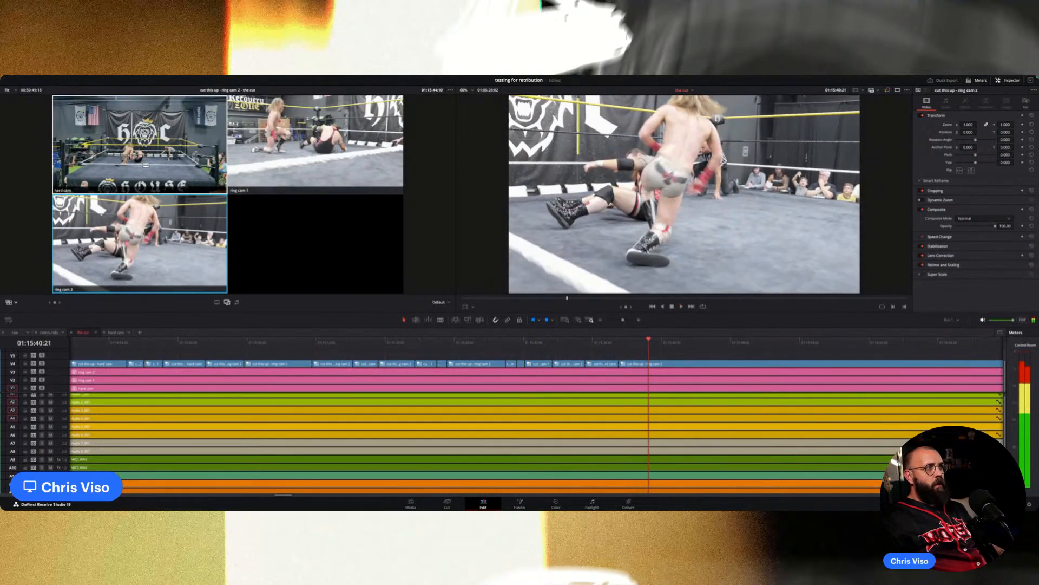
pyautogui.press('1')
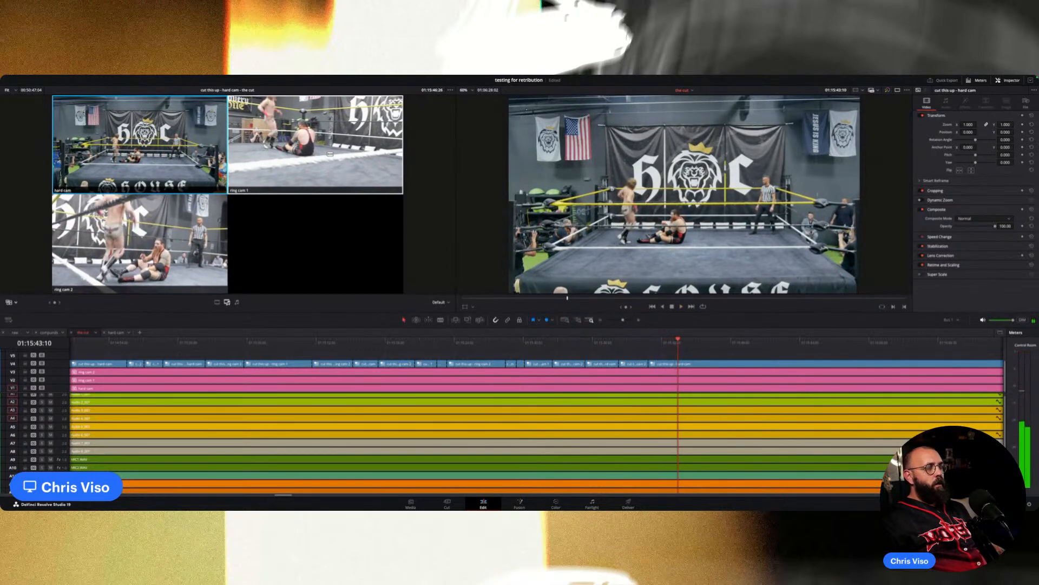
pyautogui.press('3')
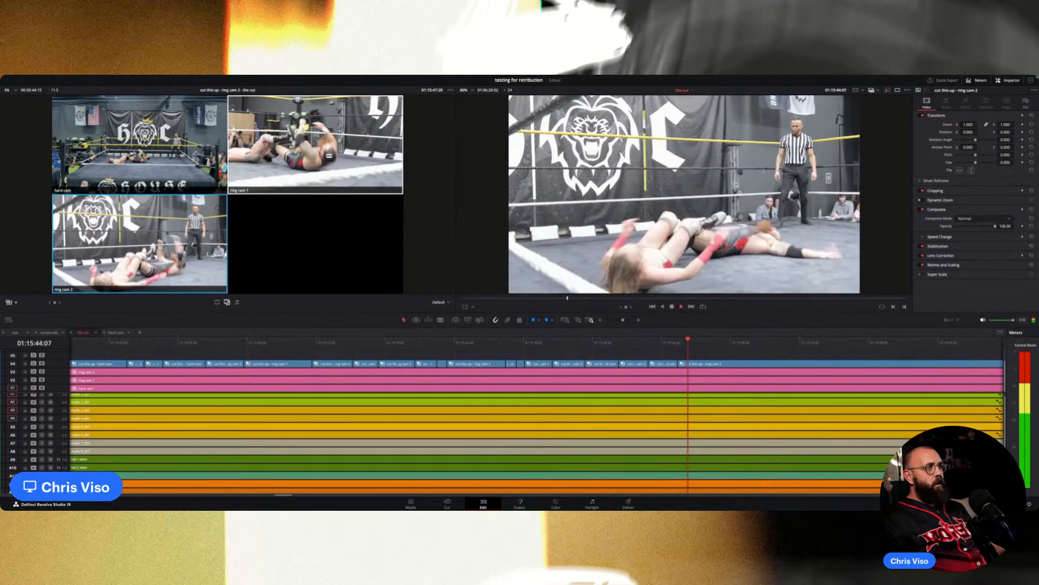
pyautogui.press('1')
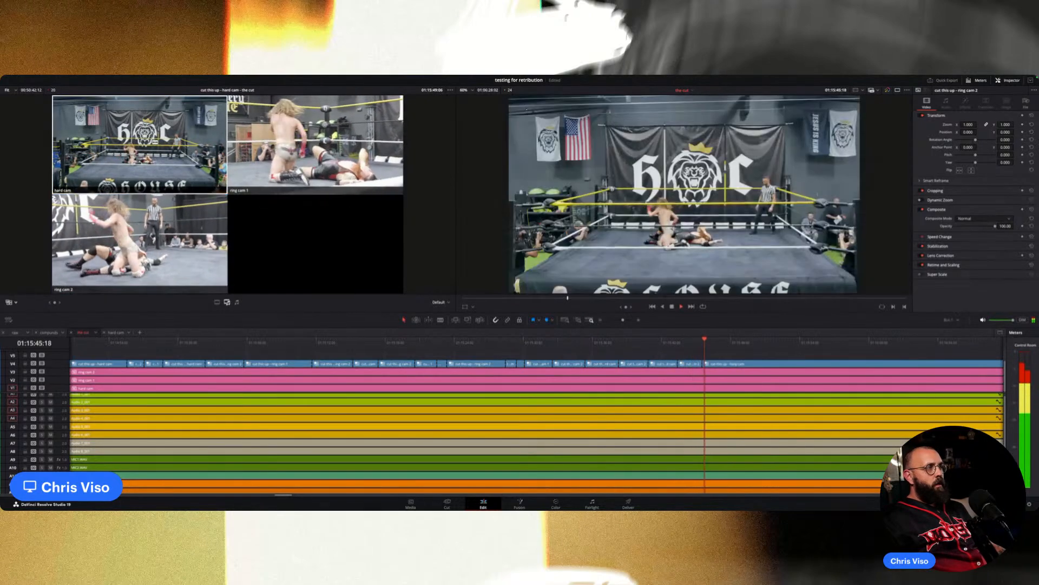
pyautogui.press('2')
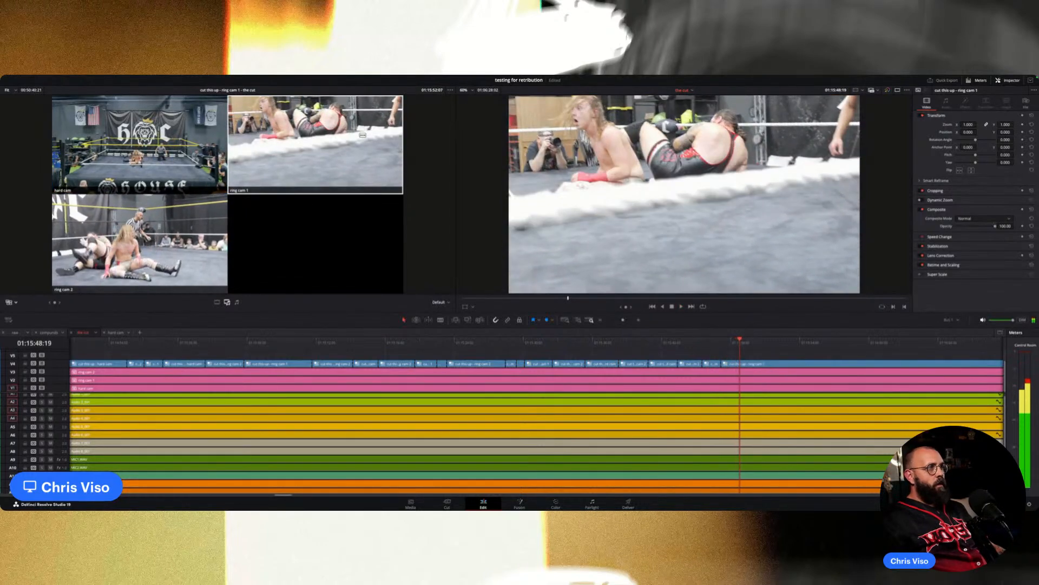
pyautogui.press('1')
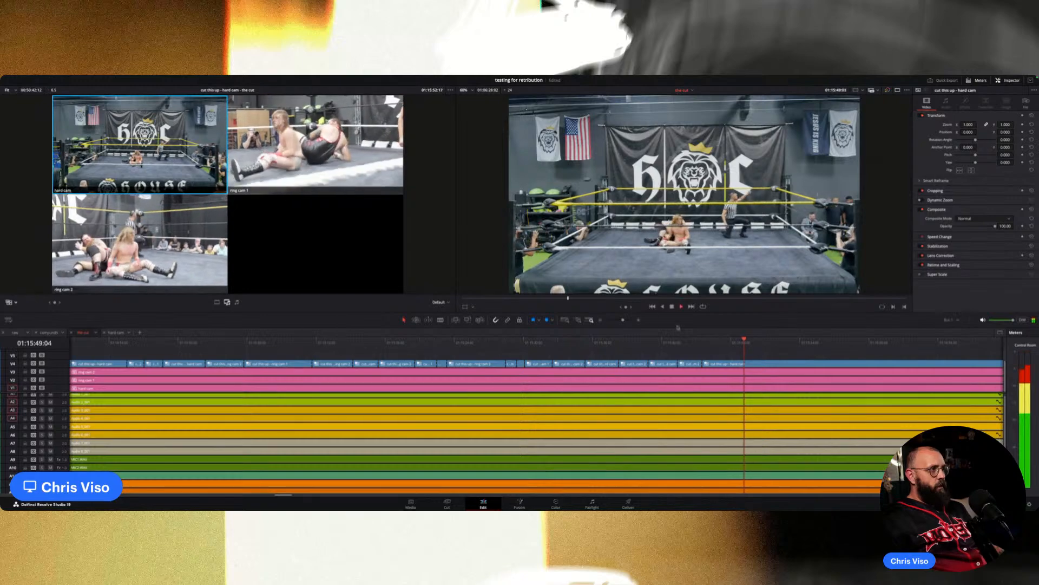
# Live switch from about 01:15:50 until about 01:16:07: ring cam 1, hard cam, ring cam 2 and back to hard cam.
pyautogui.press('2')
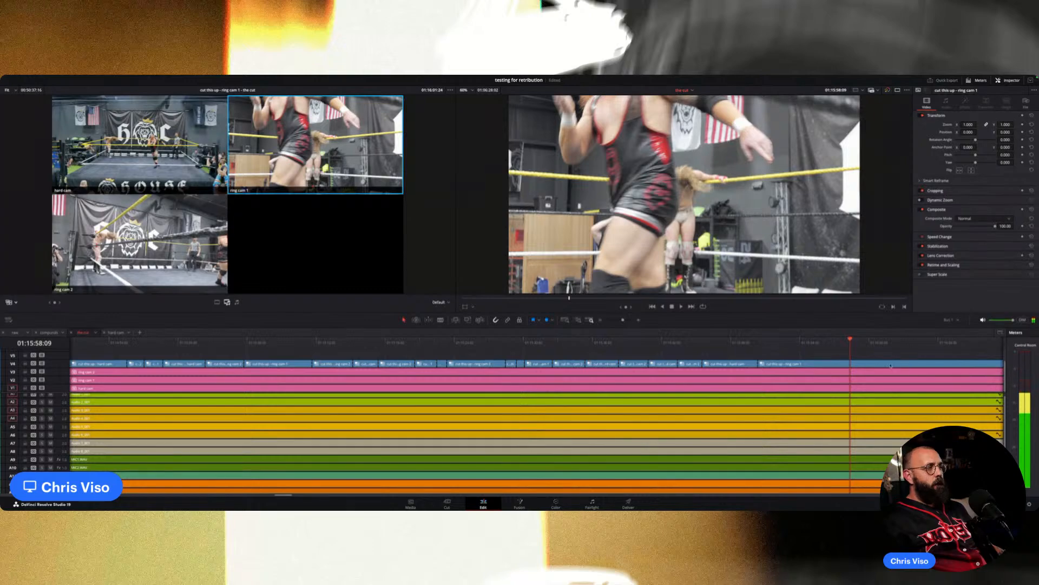
pyautogui.click(769, 344)
pyautogui.press('space')
pyautogui.click(188, 147)
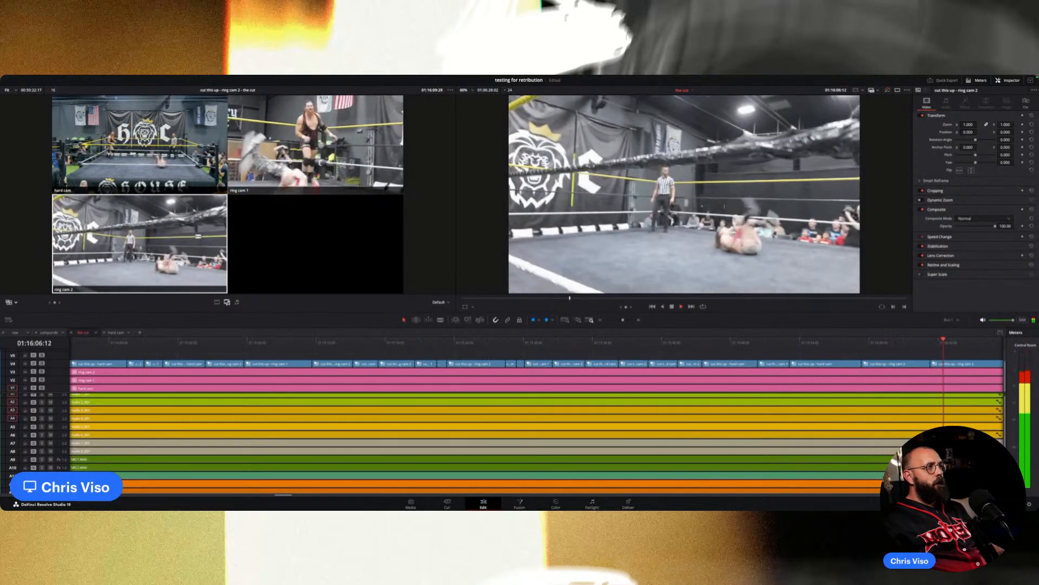
pyautogui.press('1')
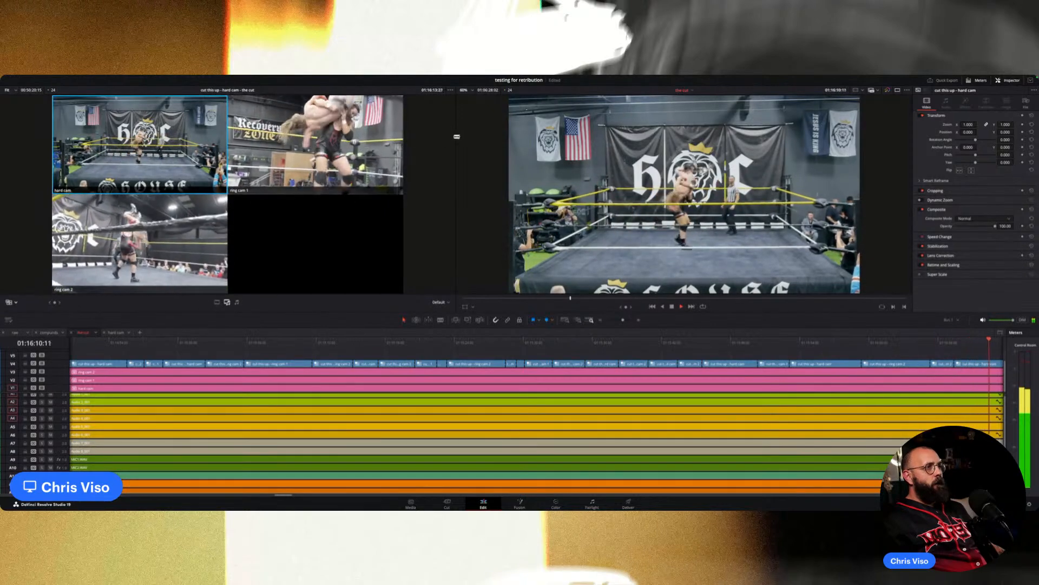
# Retake the fall sequence, cutting to ring cam 2 near 01:16:11, hard cam near 01:16:15 and ring cam 2 near 01:16:19.
pyautogui.click(335, 141)
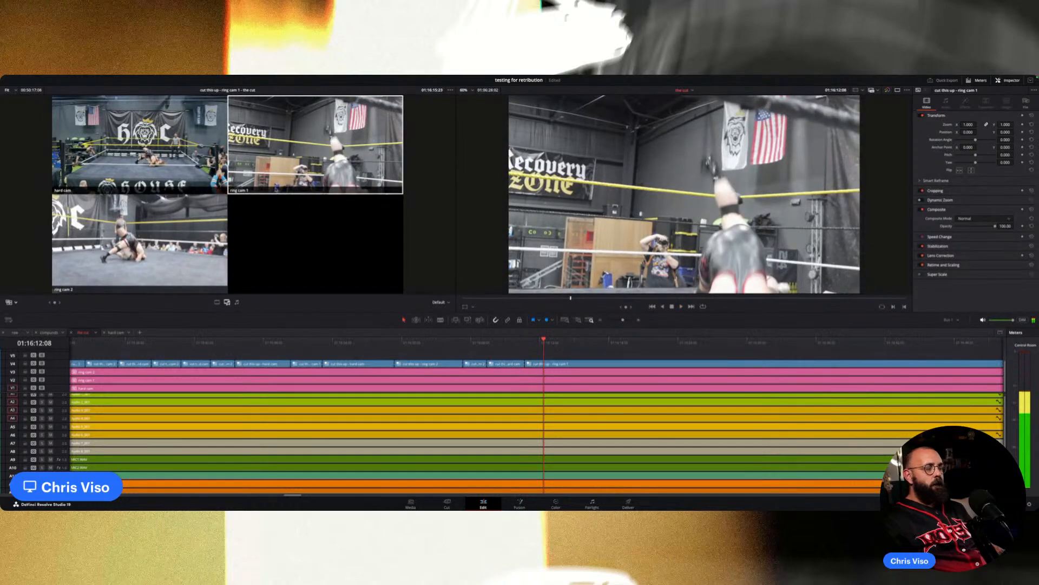
pyautogui.press('1')
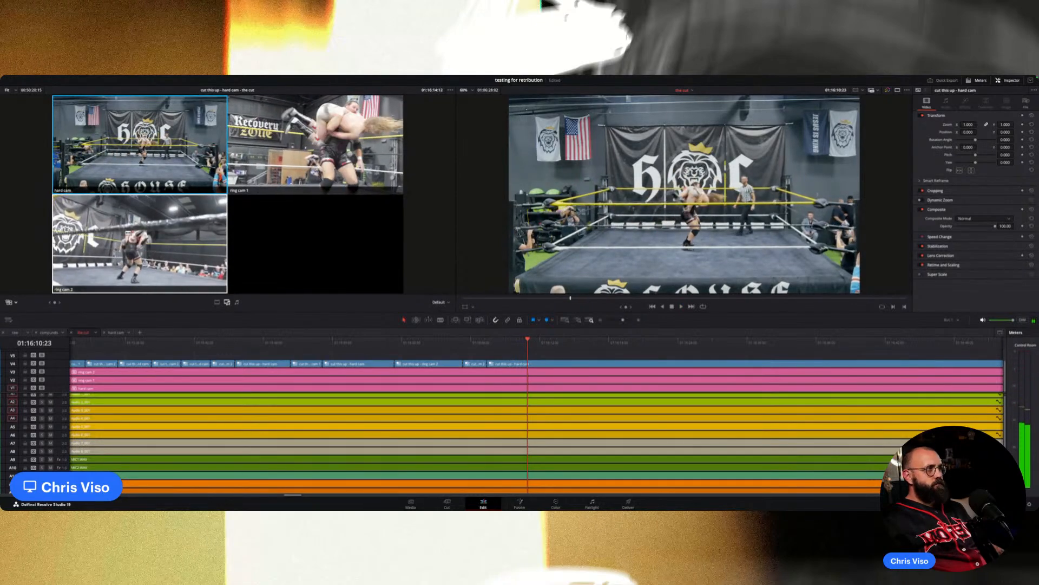
pyautogui.press('3')
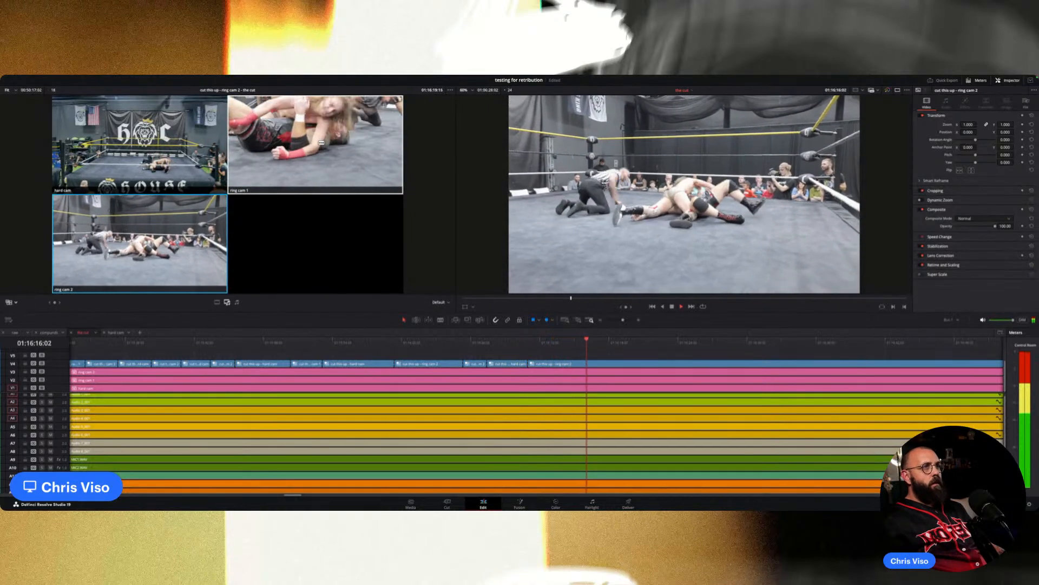
pyautogui.press('2')
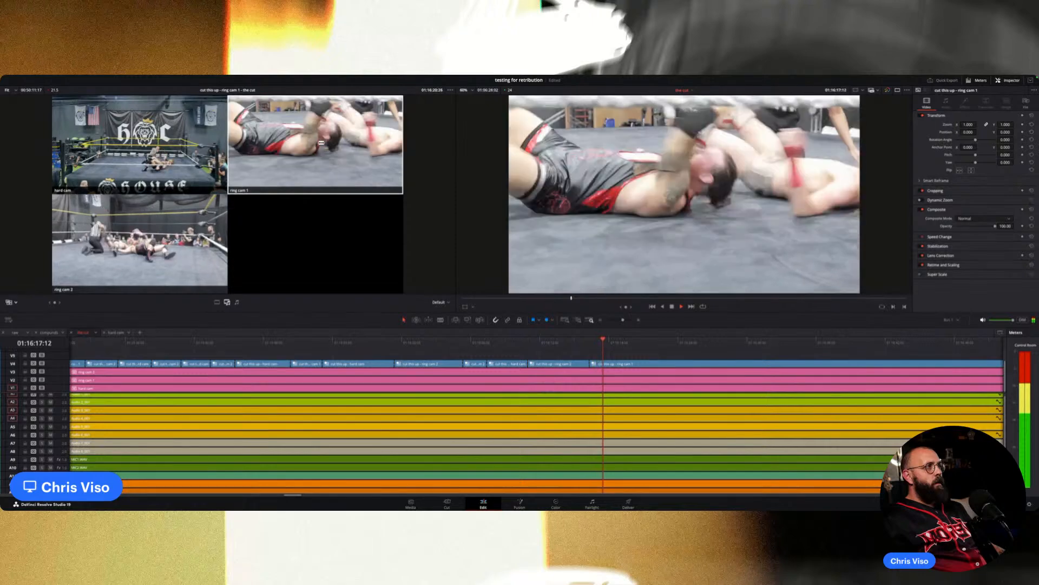
pyautogui.press('3')
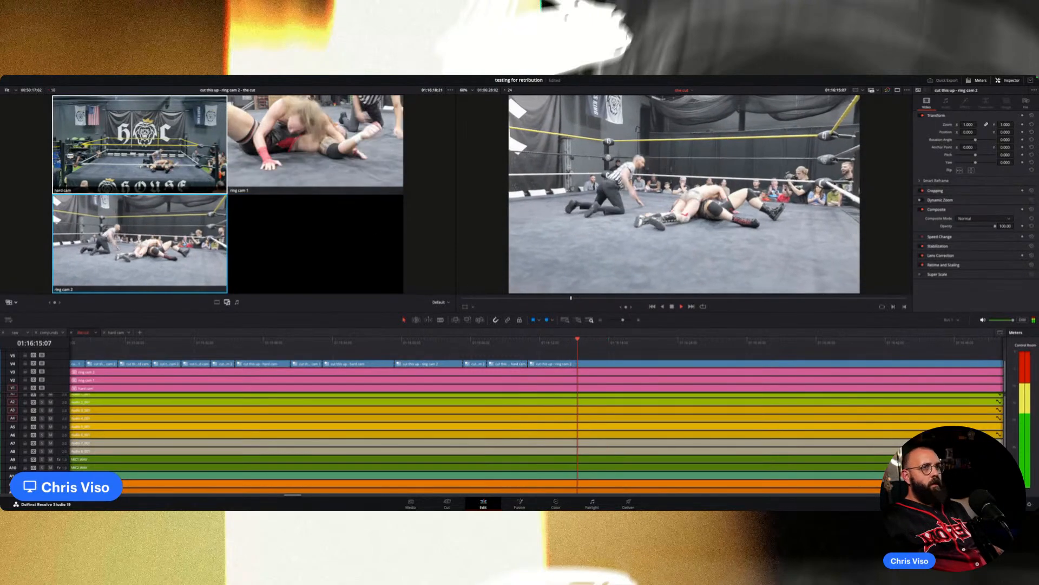
pyautogui.press('1')
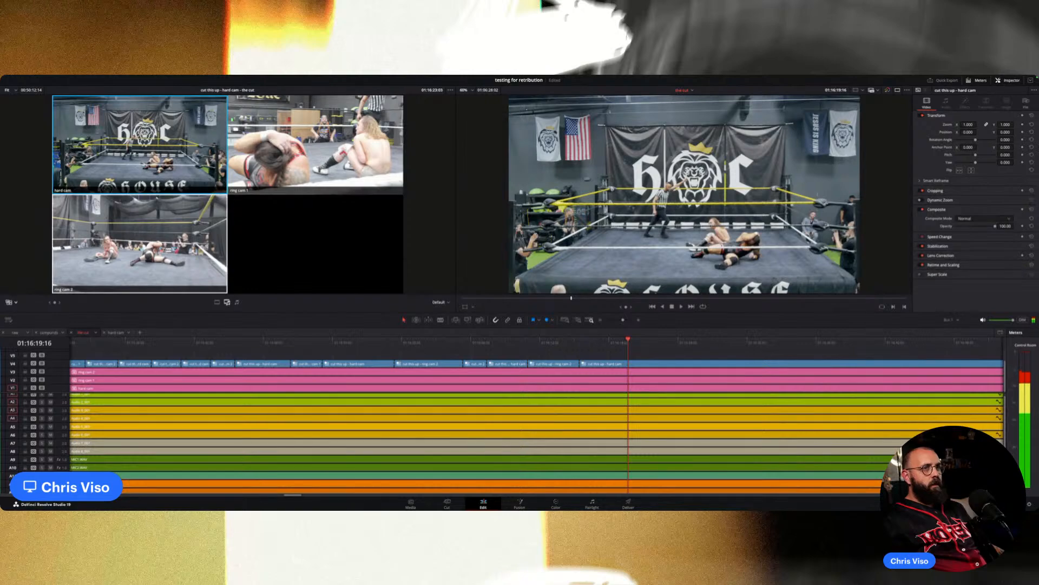
pyautogui.press('3')
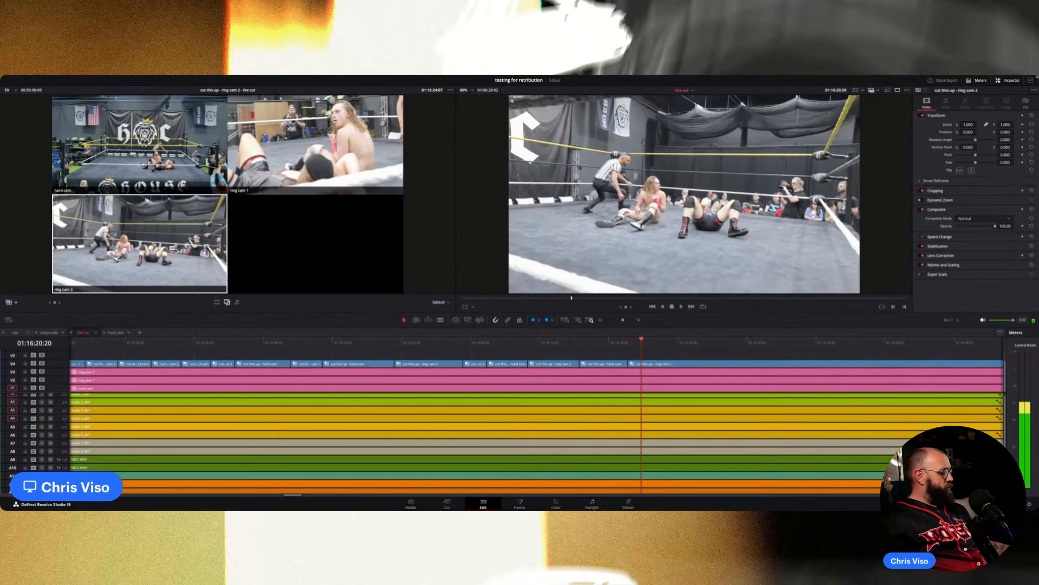
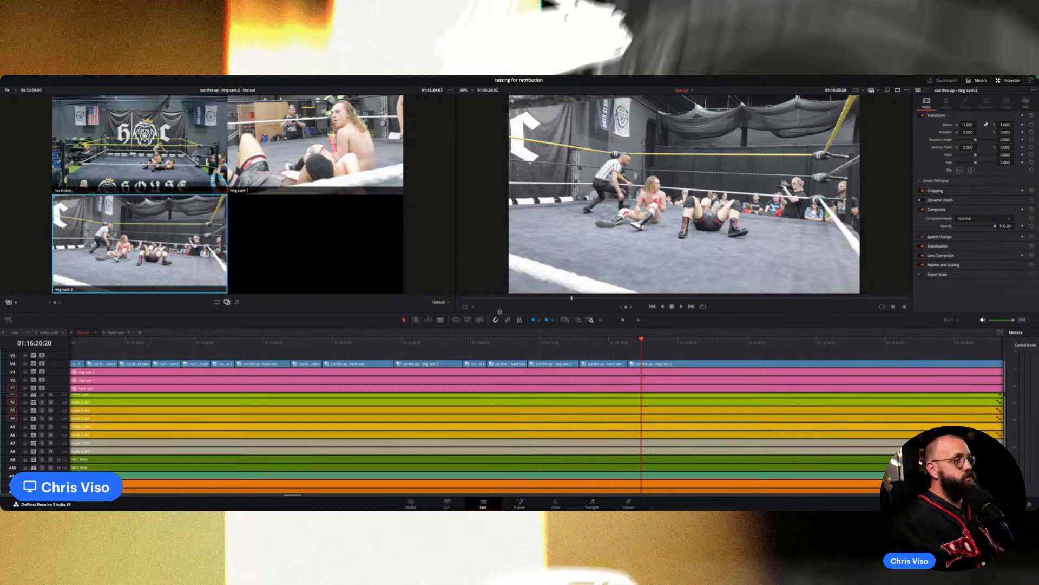
# Replay from the ring cam 2 cut near 01:16:19, cut to ring cam 1 and roll that cut earlier to about 01:16:20.
pyautogui.click(628, 344)
pyautogui.press('space')
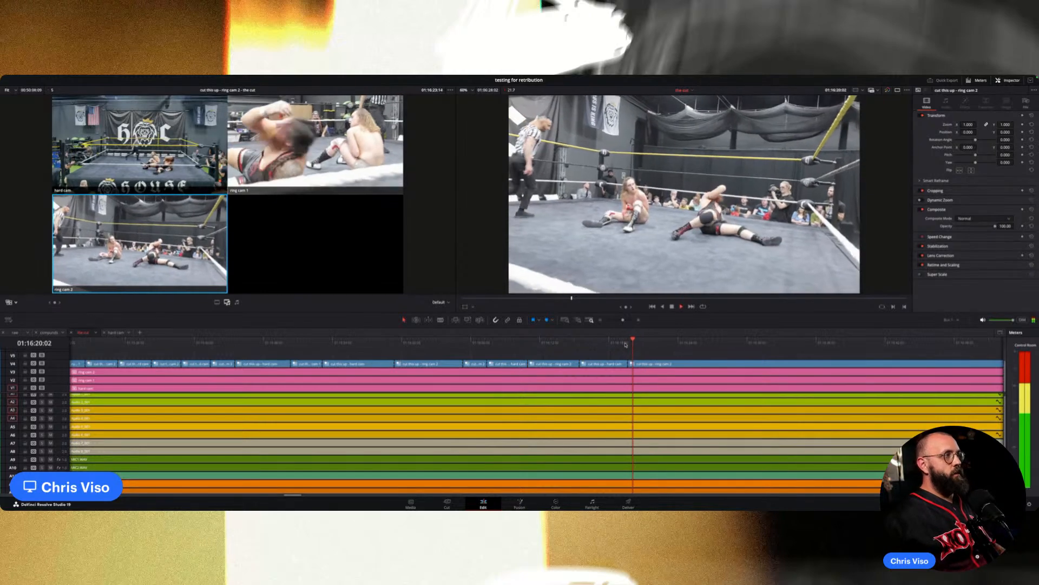
pyautogui.click(274, 189)
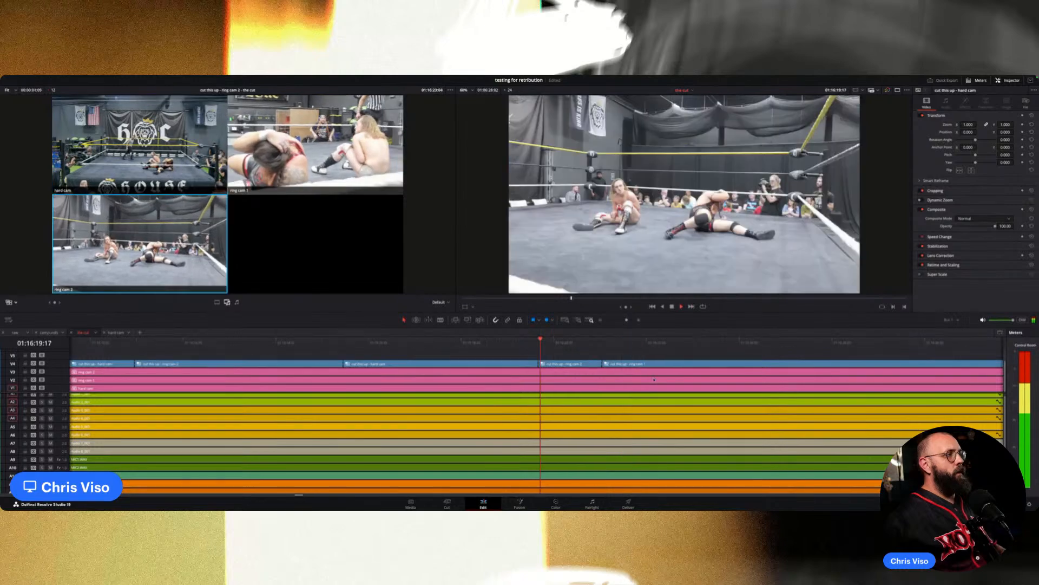
pyautogui.moveTo(600, 364); pyautogui.dragTo(578, 363)
pyautogui.press('space')
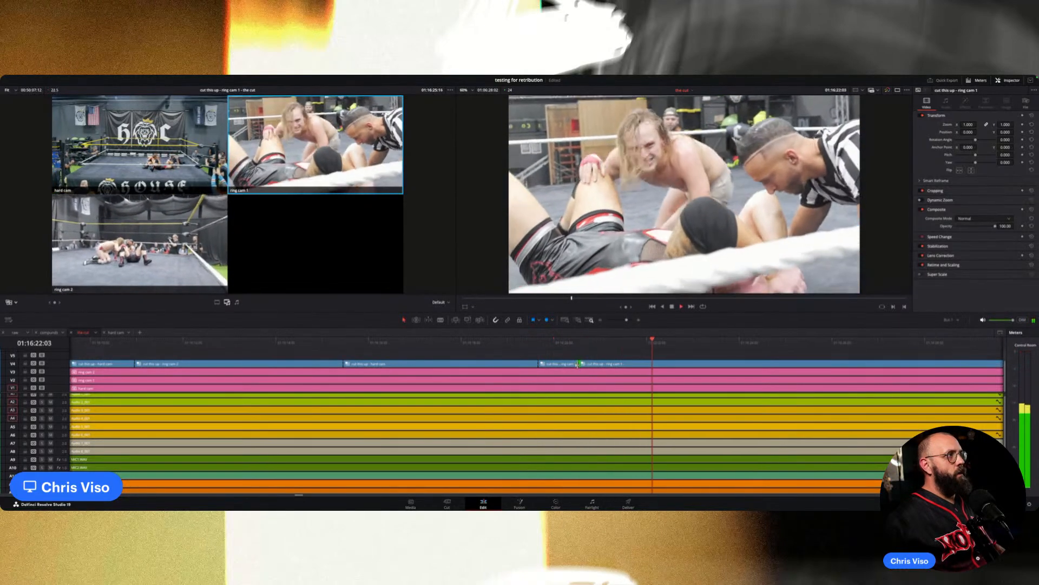
# Live switch to hard cam near 01:16:22, ring cam 2 near 01:16:28 and ring cam 1 near 01:16:32, replaying the last cut.
pyautogui.press('1')
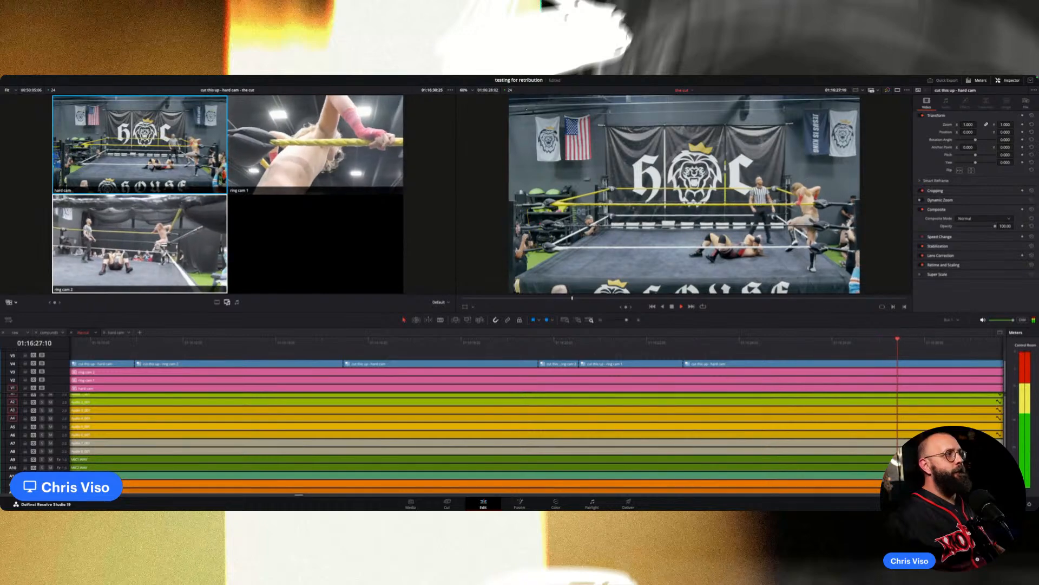
pyautogui.press('3')
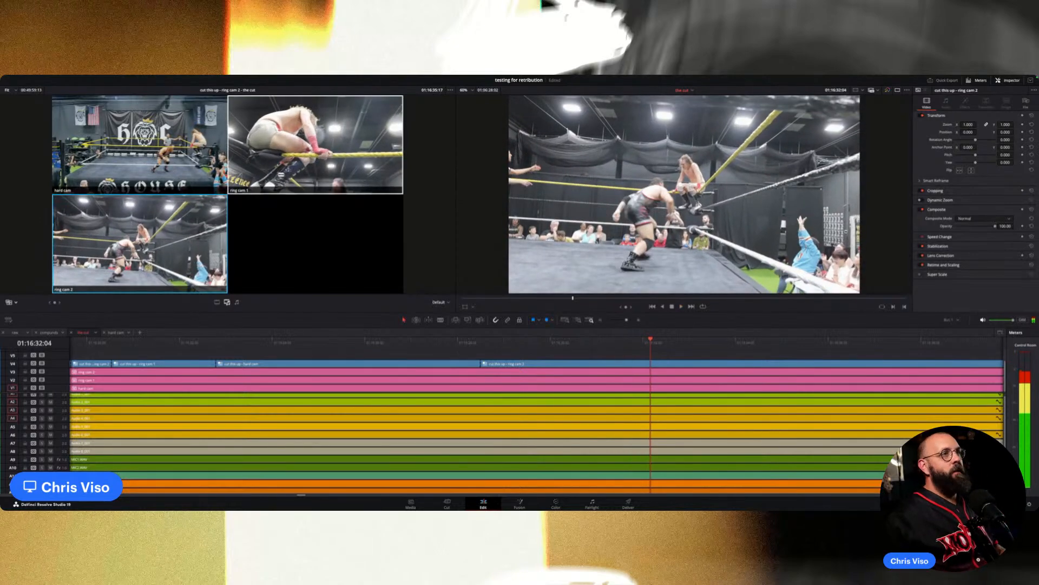
pyautogui.press('2')
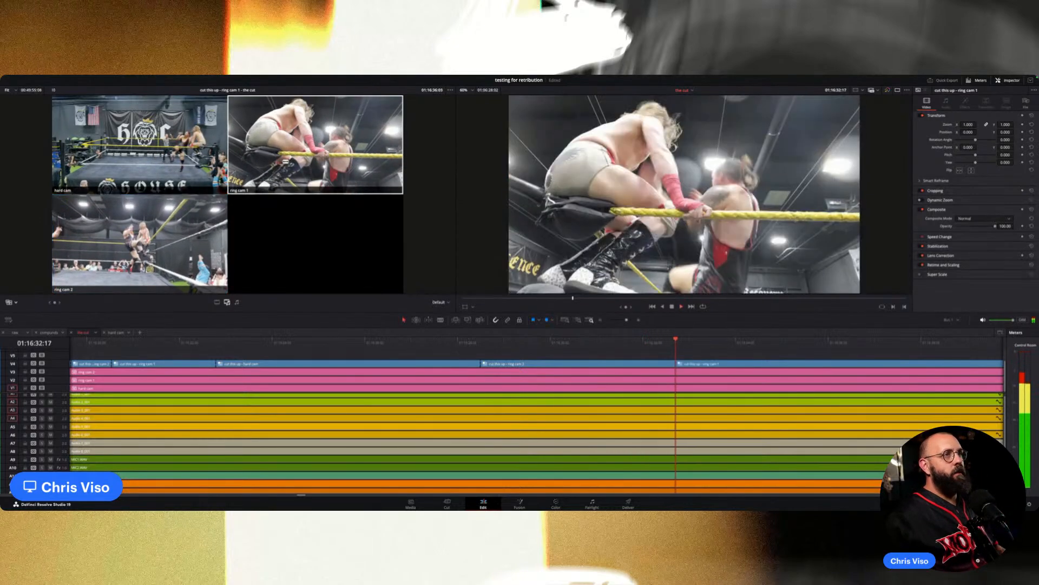
pyautogui.click(620, 341)
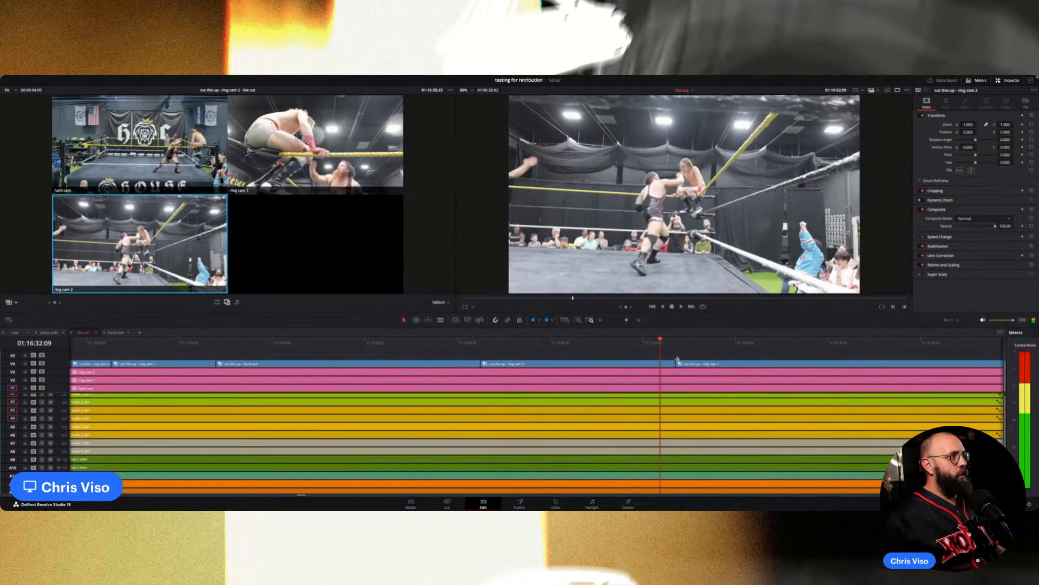
pyautogui.press('1')
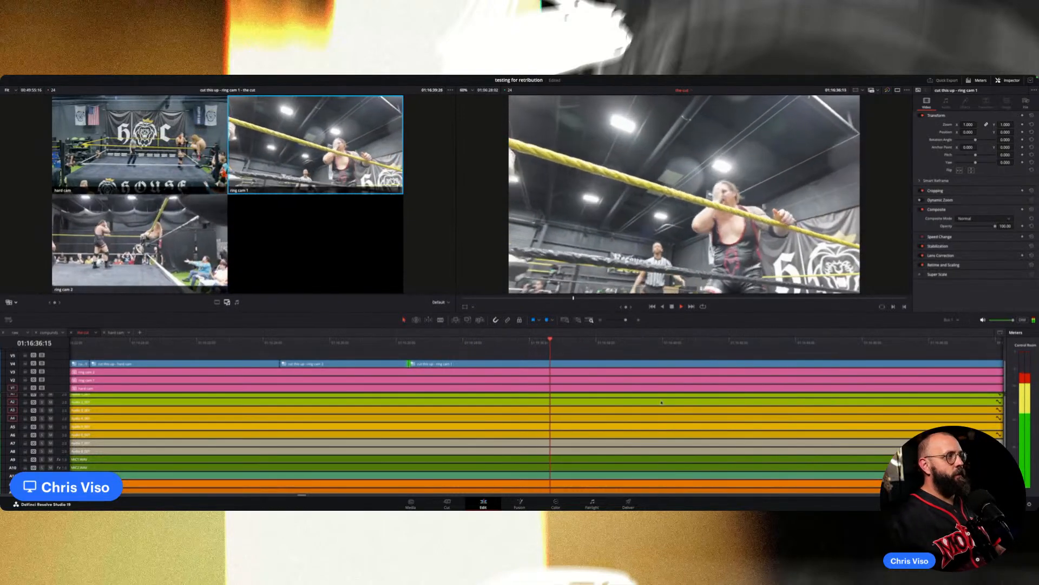
pyautogui.press('3')
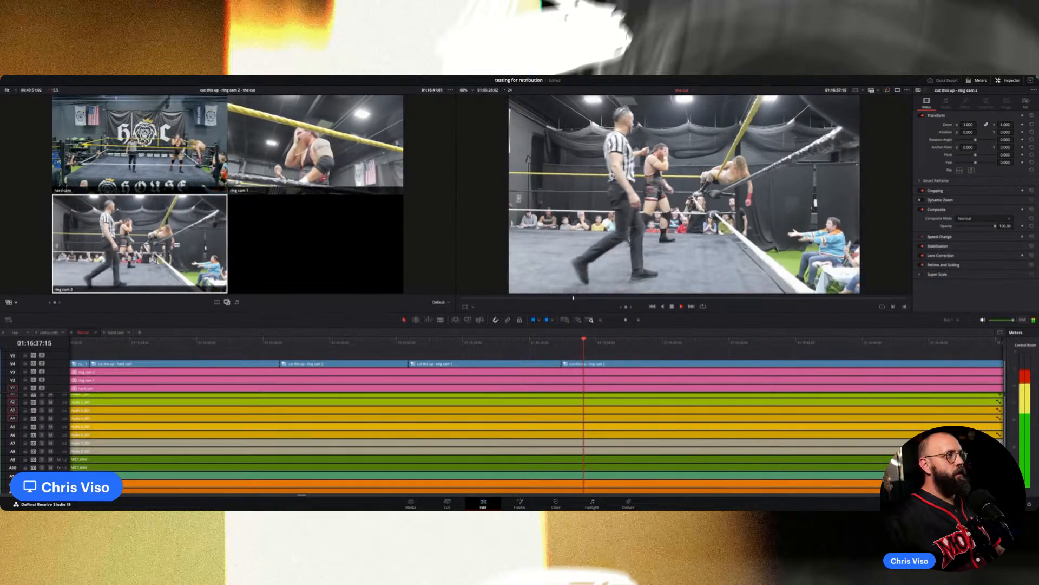
pyautogui.press('1')
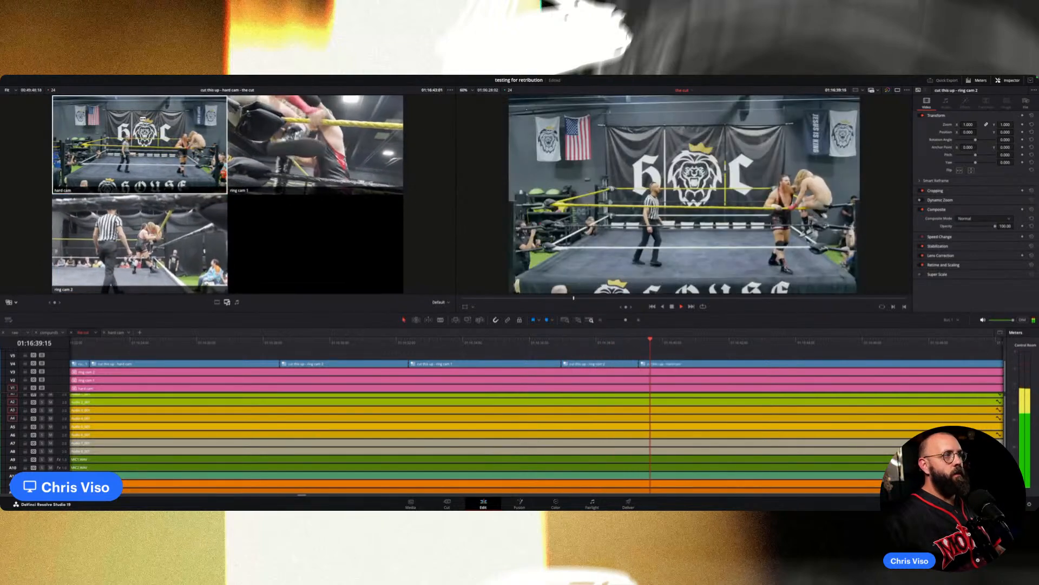
pyautogui.press('space')
pyautogui.press('super+z')
pyautogui.press('super+z')
# Replay from about 01:16:35 and live switch until about 01:16:57: hard cam, ring cam 2, hard cam, ring cam 1 and hard cam.
pyautogui.click(522, 342)
pyautogui.press('space')
pyautogui.click(139, 145)
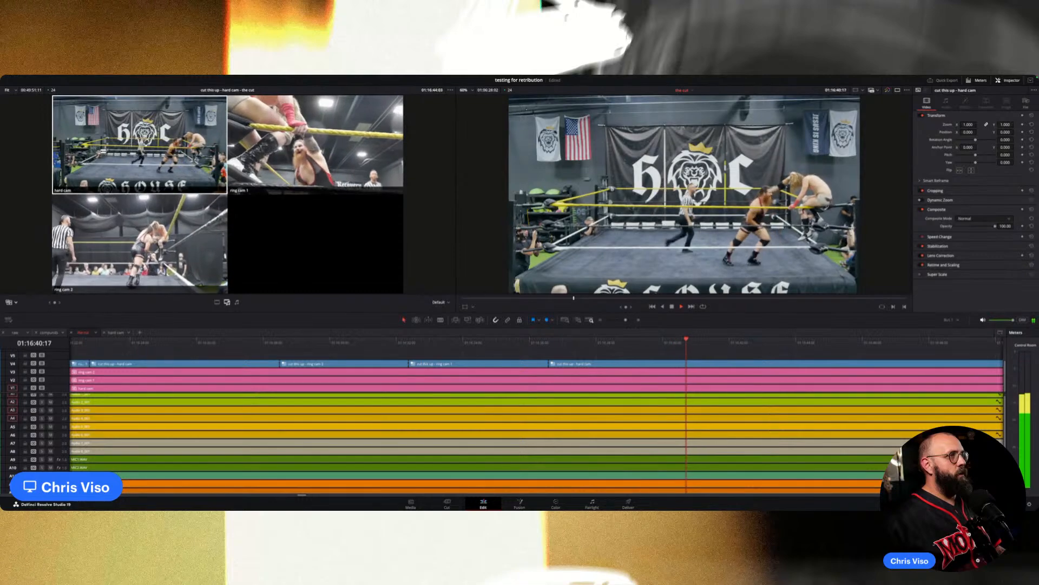
pyautogui.click(119, 220)
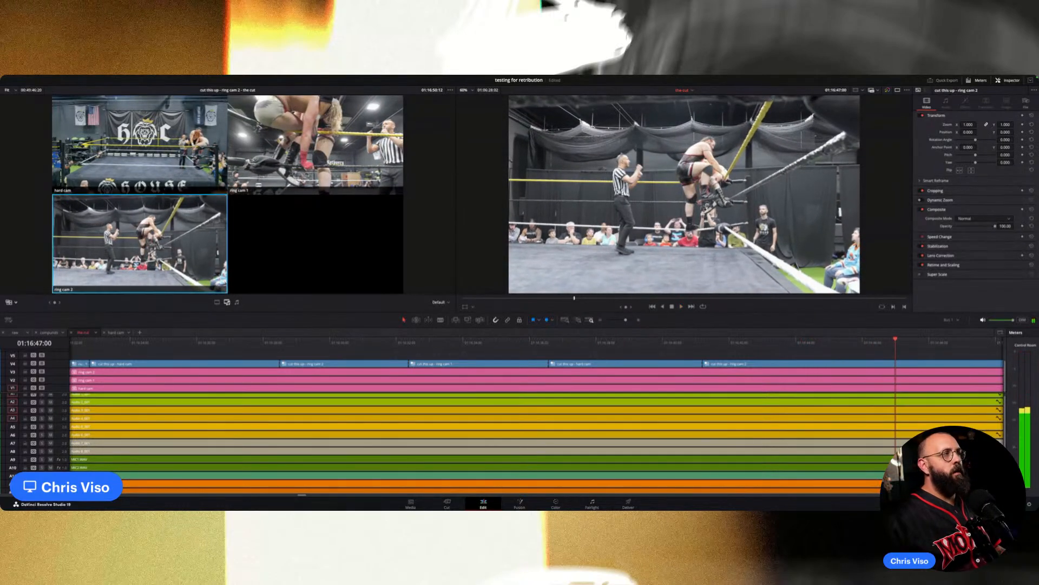
pyautogui.press('1')
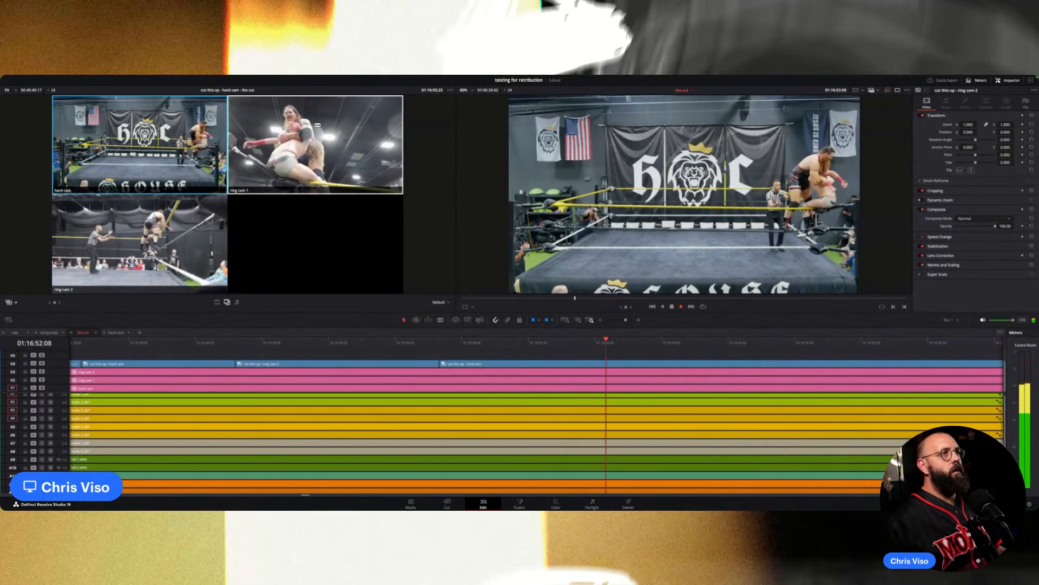
pyautogui.press('2')
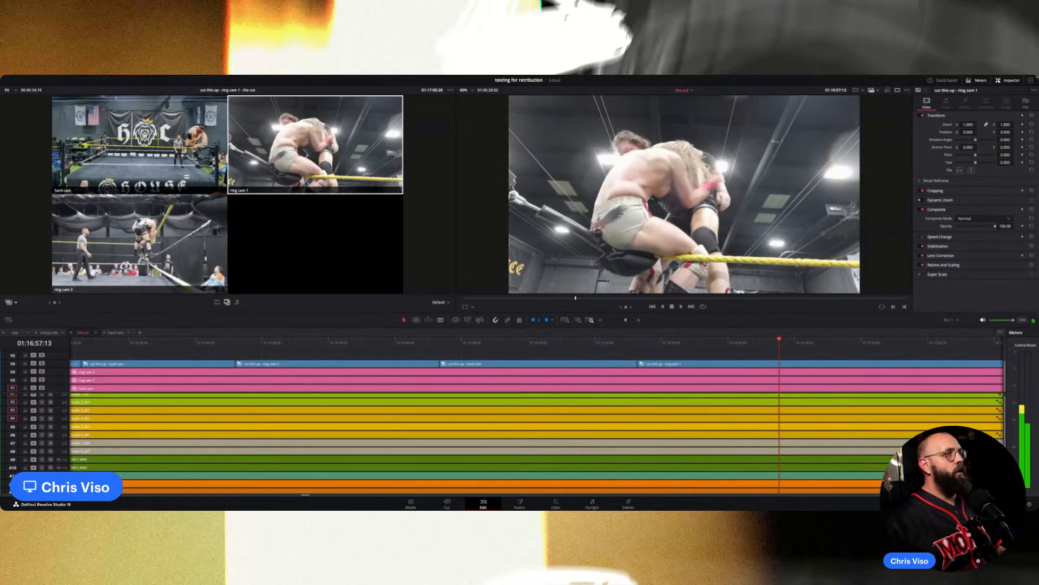
pyautogui.press('1')
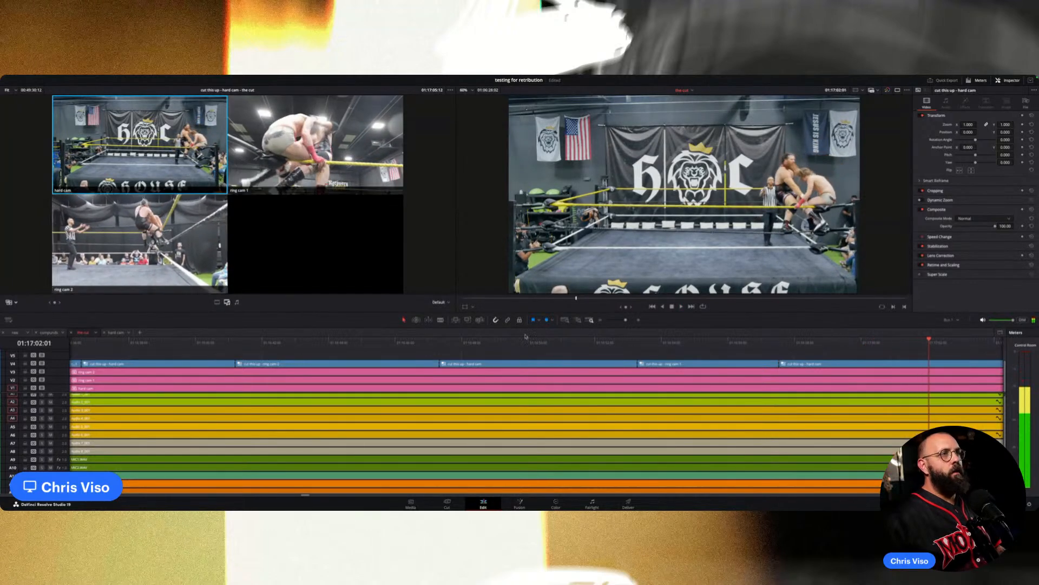
# Replay from about 01:16:59 and cut to ring cam 1 near 01:17:00 and to hard cam near 01:17:02.
pyautogui.click(829, 342)
pyautogui.press('space')
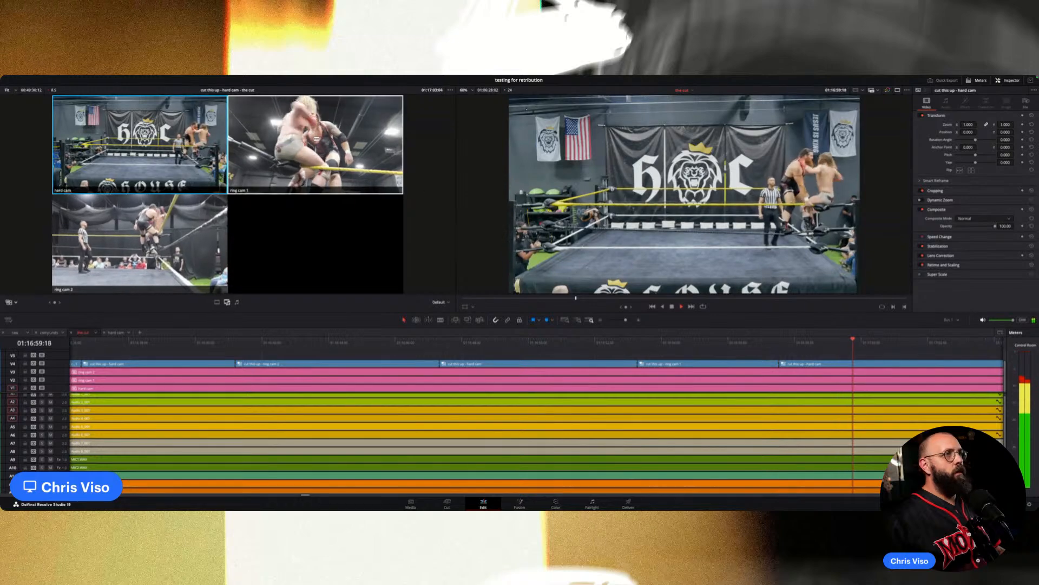
pyautogui.click(316, 139)
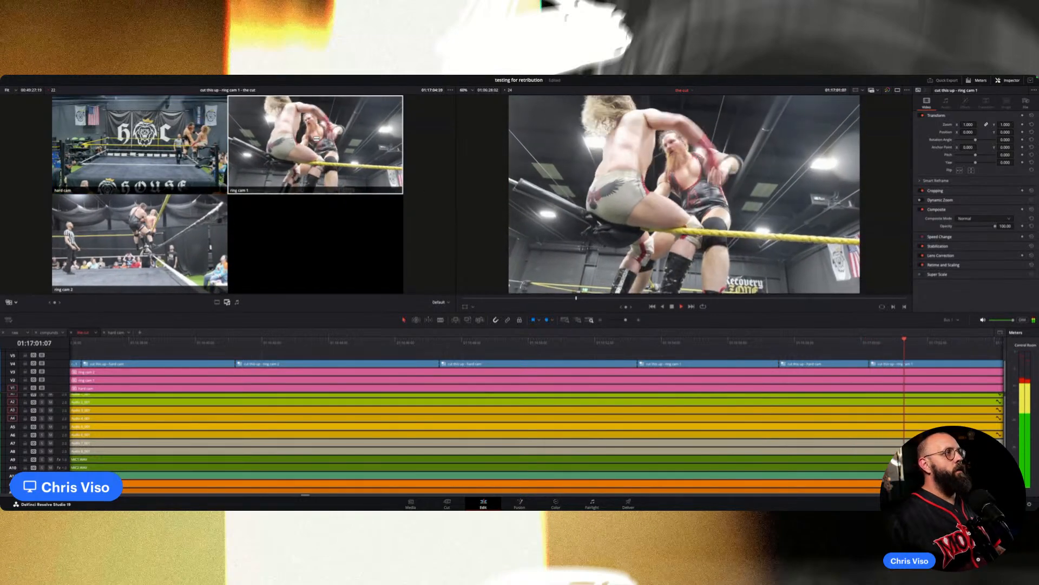
pyautogui.press('space')
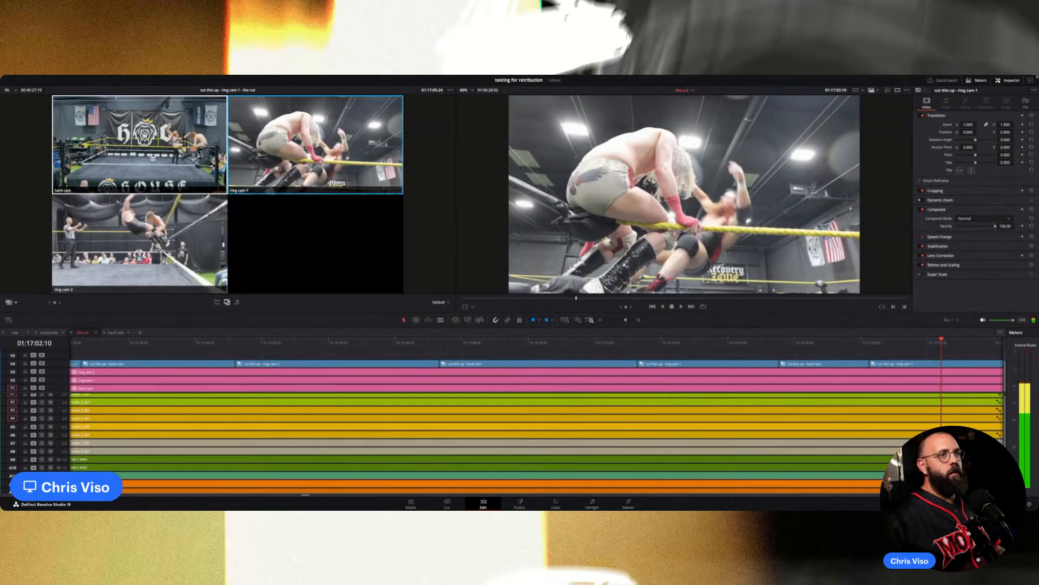
pyautogui.click(153, 155)
pyautogui.press('space')
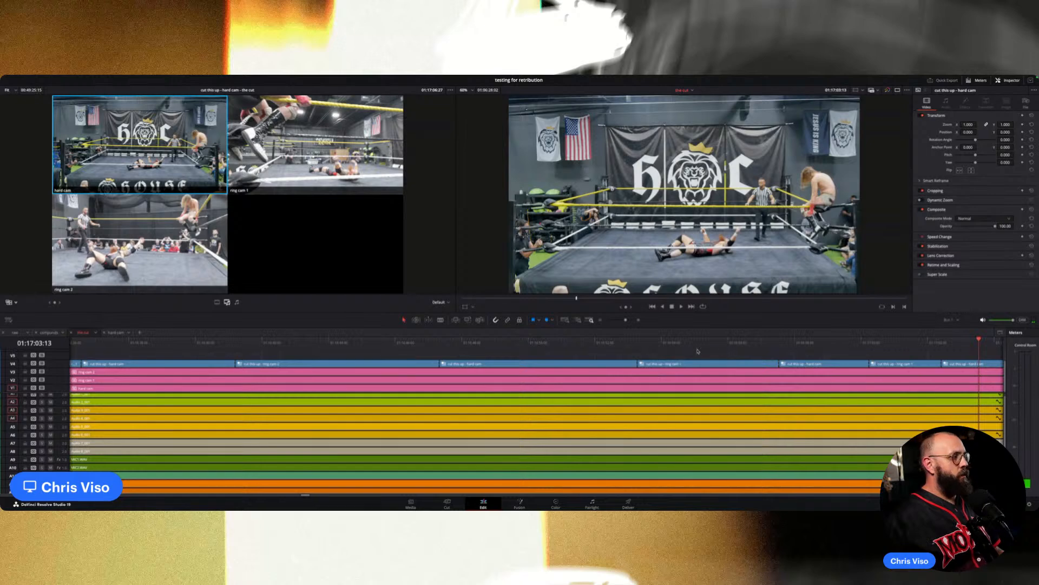
# Continue the live switch from 01:17:03, cutting to ring cam 2 near 01:17:07 and ring cam 1 near 01:17:10.
pyautogui.hscroll(5, 834, 356)
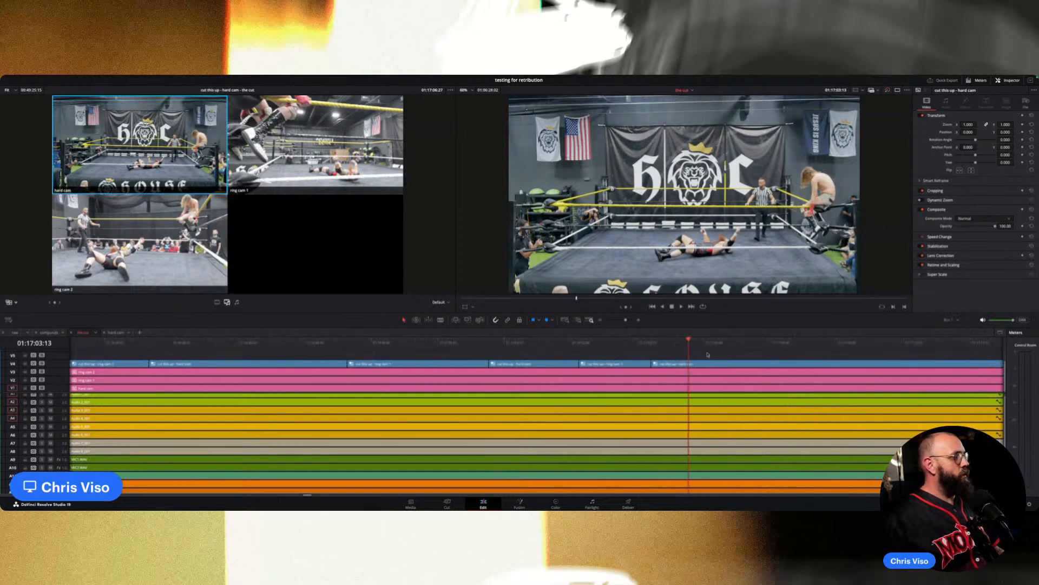
pyautogui.press('space')
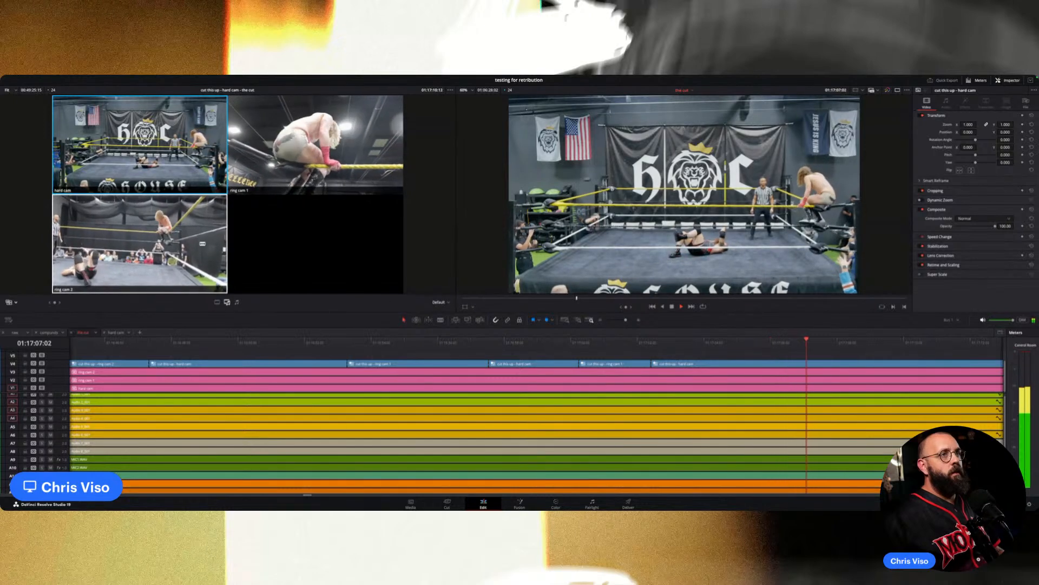
pyautogui.press('3')
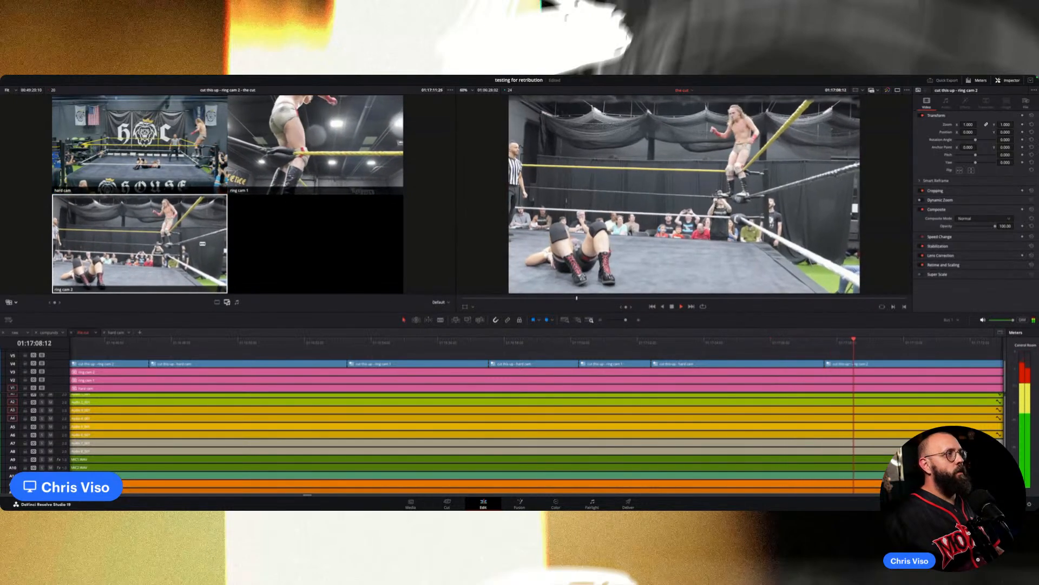
pyautogui.press('space')
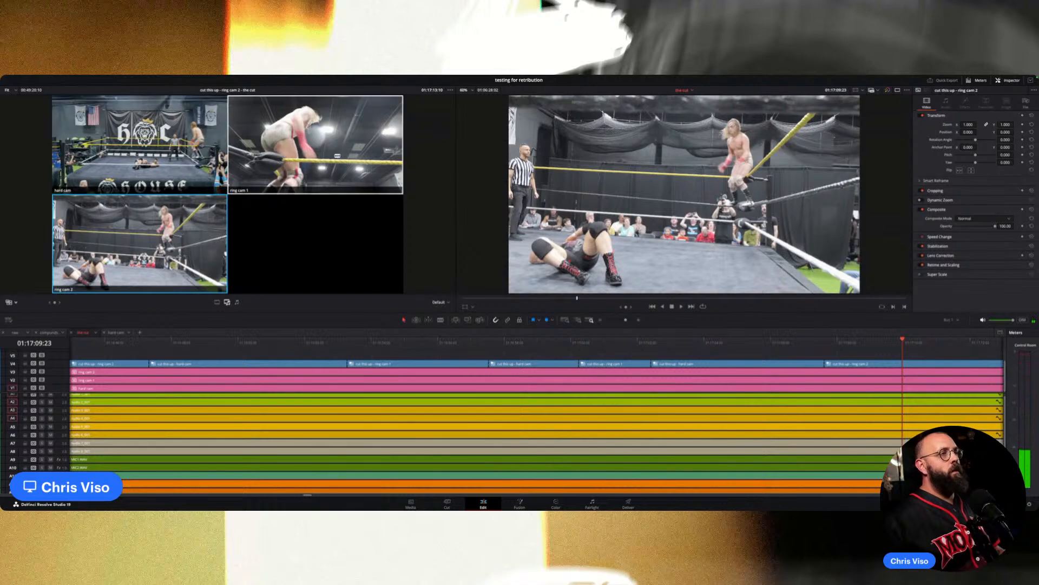
pyautogui.press('space')
pyautogui.press('1')
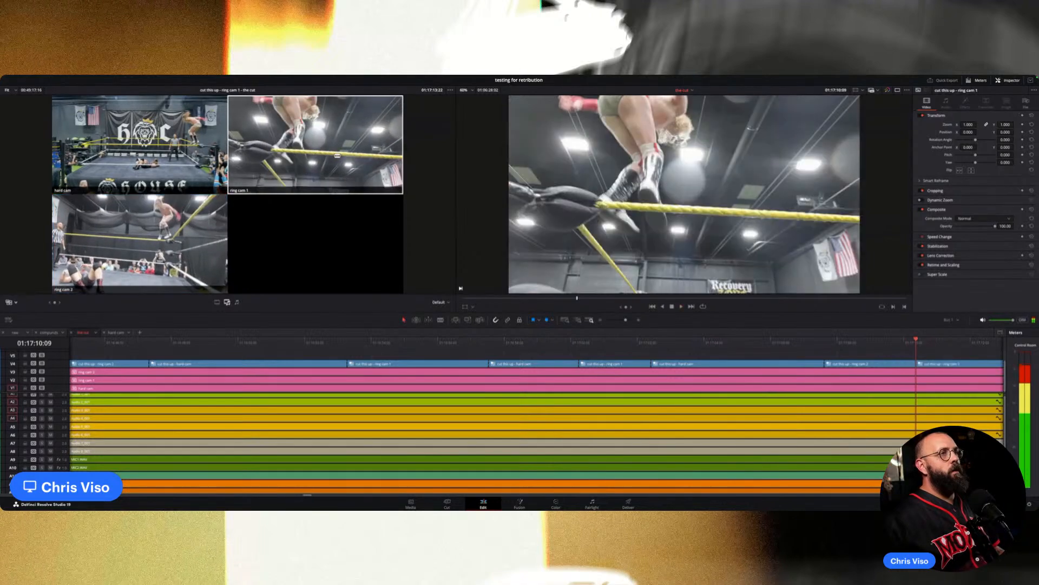
# Cut to hard cam near 01:17:11 and play on to about 01:17:16.
pyautogui.press('space')
pyautogui.press('1')
pyautogui.press('space')
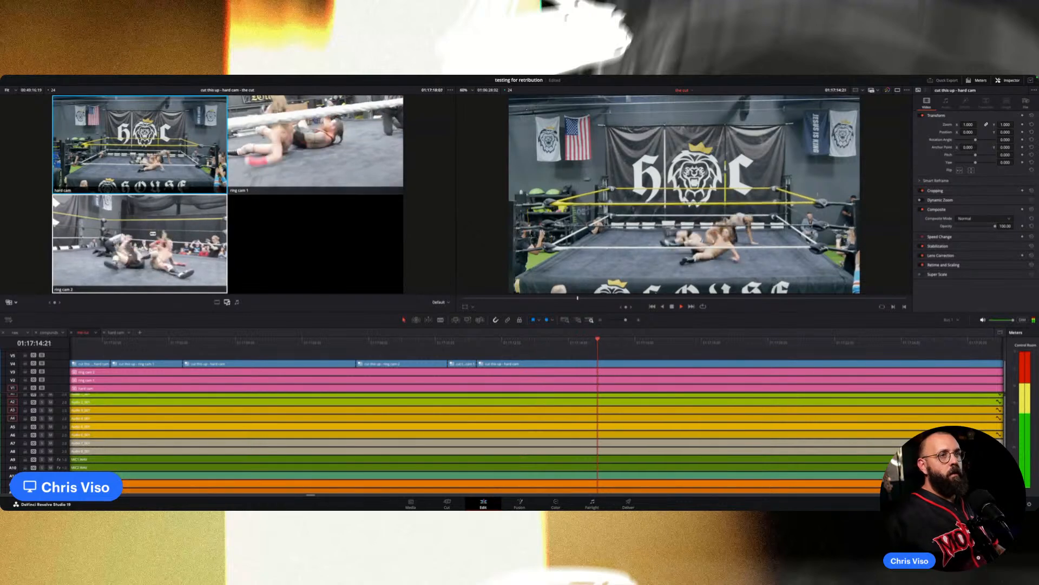
pyautogui.press('space')
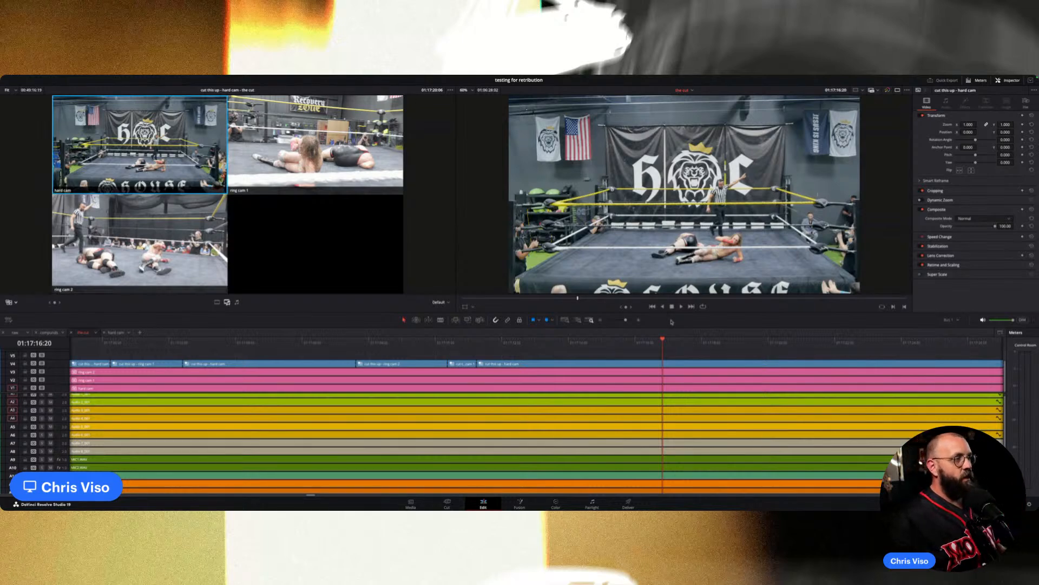
# Replay from about 01:17:16 and cut to ring cam 2 near 01:17:17, ring cam 1 near 01:17:20 and hard cam near 01:17:24.
pyautogui.hscroll(3, 557, 361)
pyautogui.click(505, 345)
pyautogui.press('space')
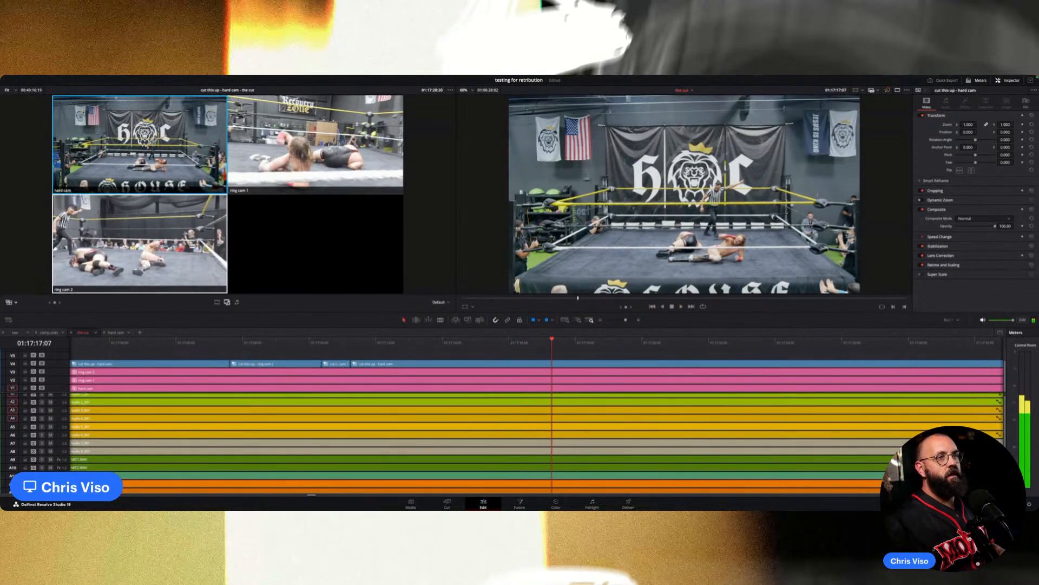
pyautogui.press('3')
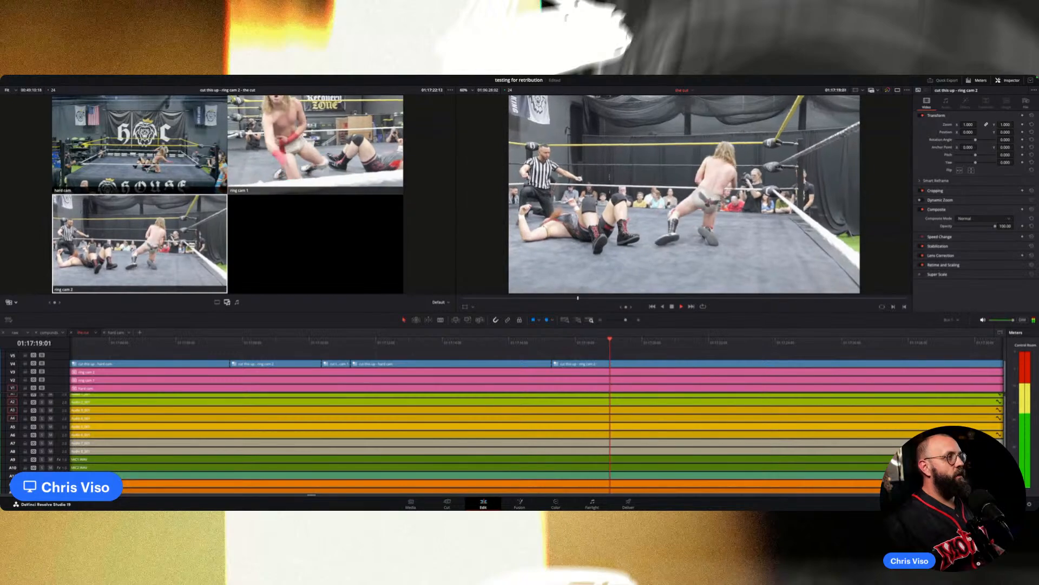
pyautogui.press('2')
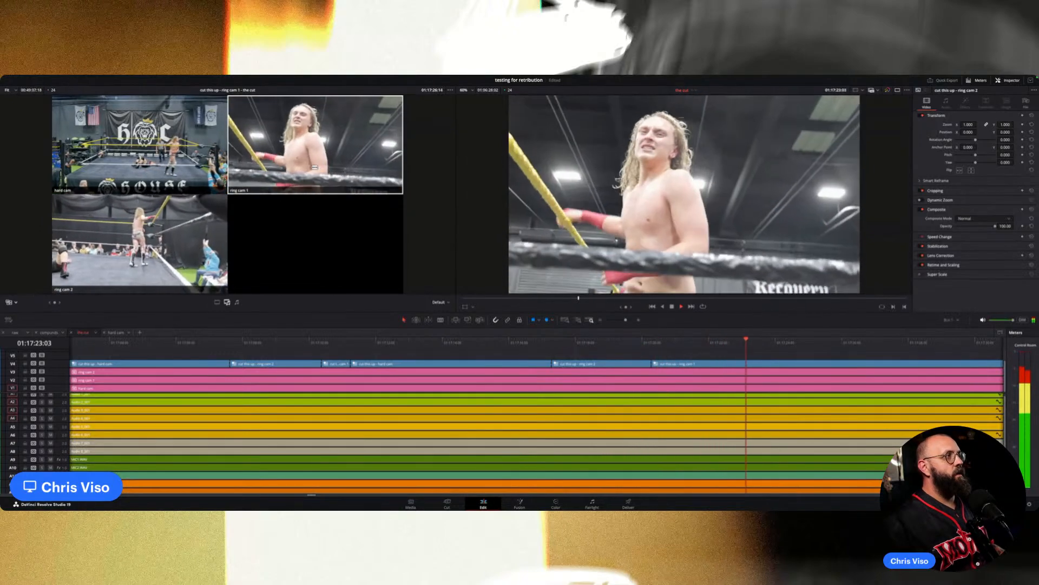
pyautogui.press('1')
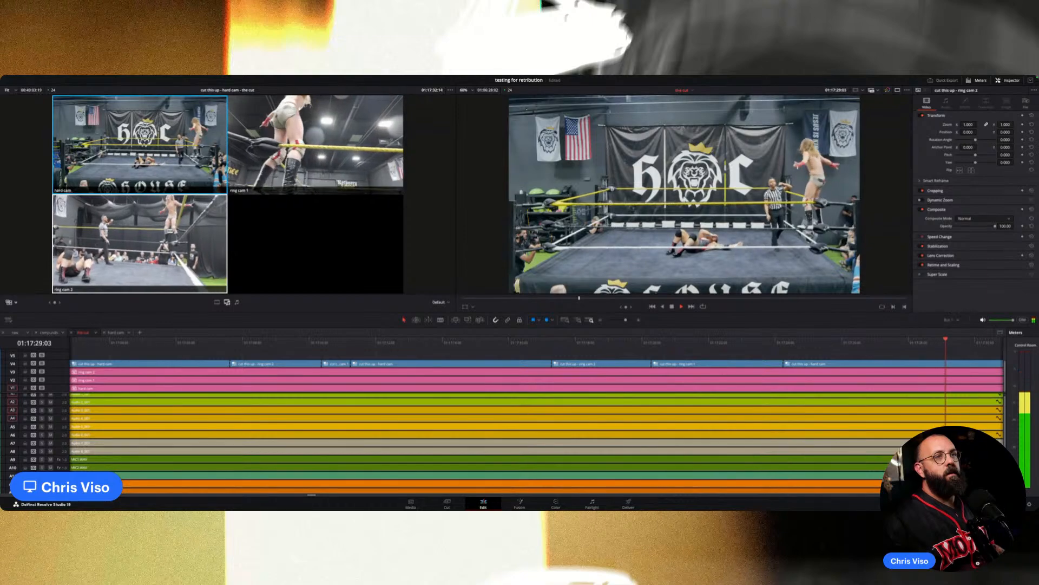
# Continue the live switch, cutting to ring cam 2 near 01:17:30, ring cam 1 near 01:17:33 and hard cam near 01:17:34.
pyautogui.press('3')
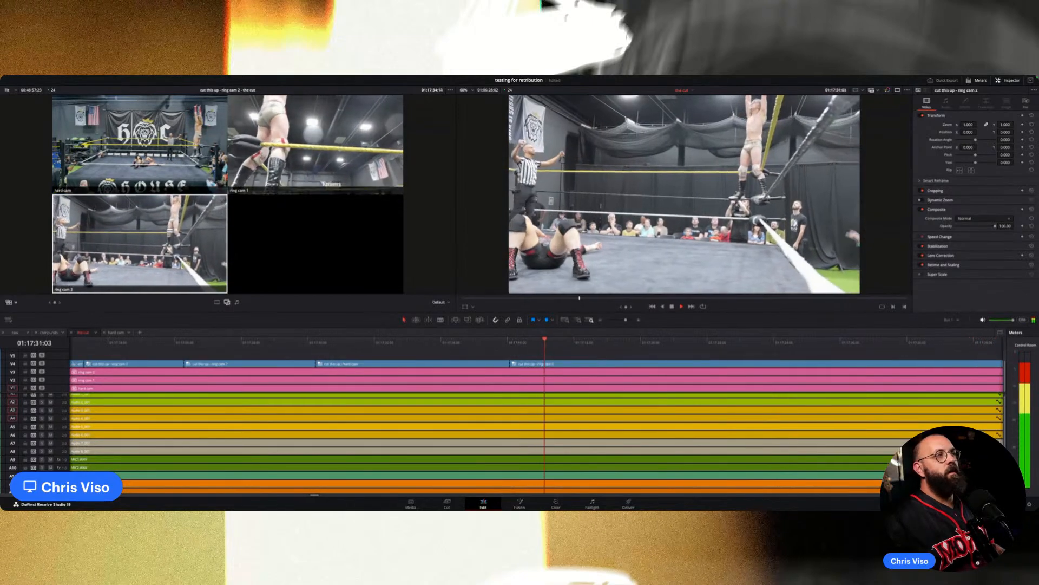
pyautogui.press('2')
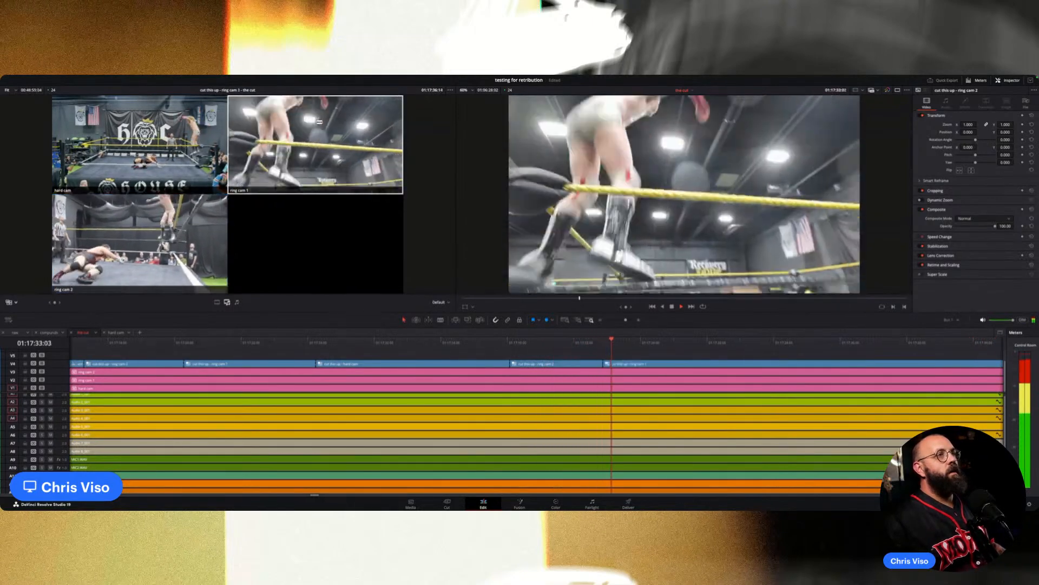
pyautogui.press('1')
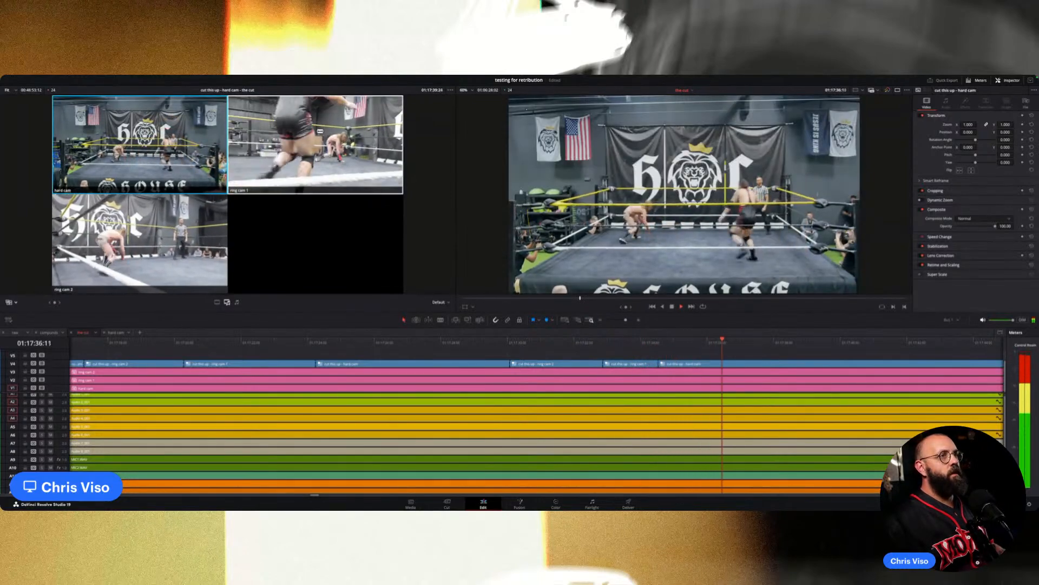
# Cut to ring cam 2 near 01:17:37, ring cam 1 near 01:17:41 and hard cam near 01:17:45, replaying the last cut.
pyautogui.press('3')
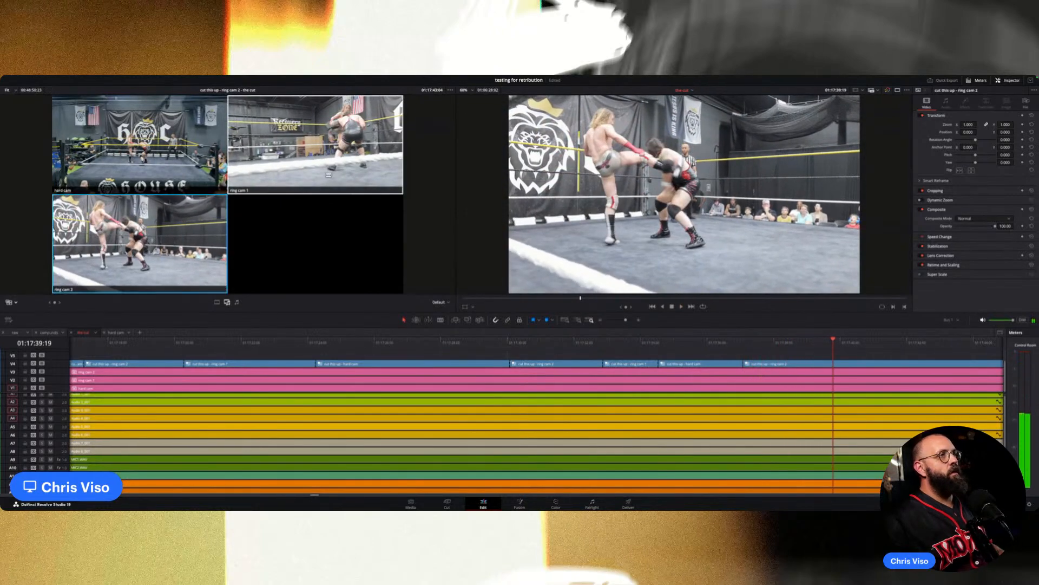
pyautogui.press('2')
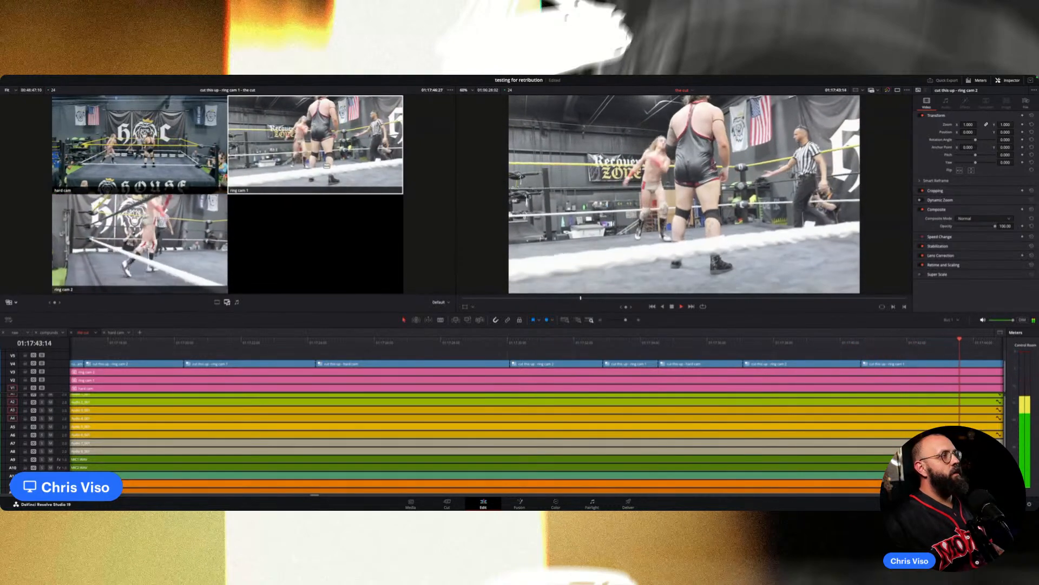
pyautogui.press('1')
pyautogui.click(500, 342)
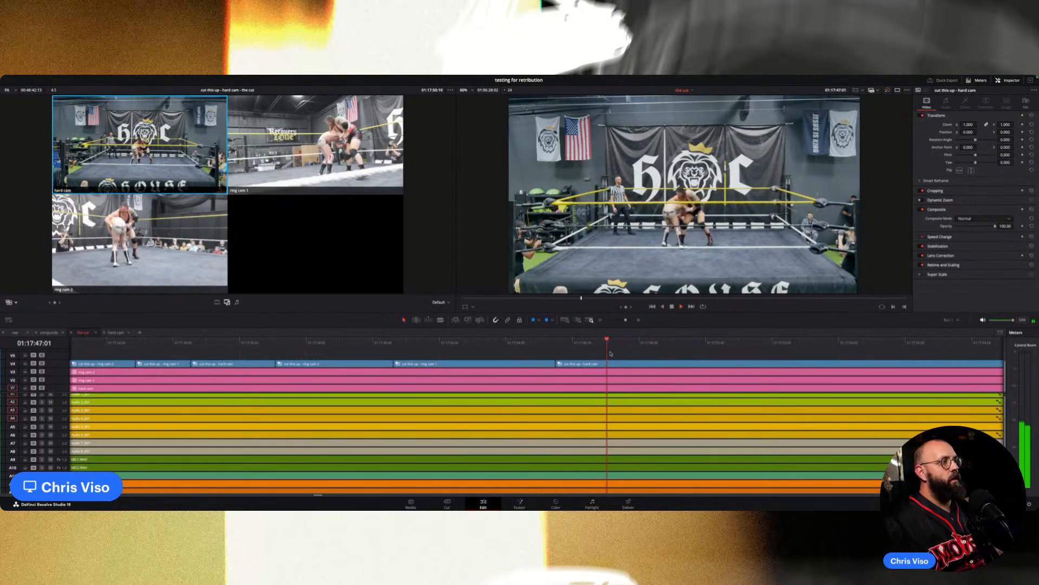
# Cut to ring cam 2 near 01:17:49, ring cam 1 near 01:17:51 and hard cam near 01:17:56.
pyautogui.click(184, 235)
pyautogui.click(372, 144)
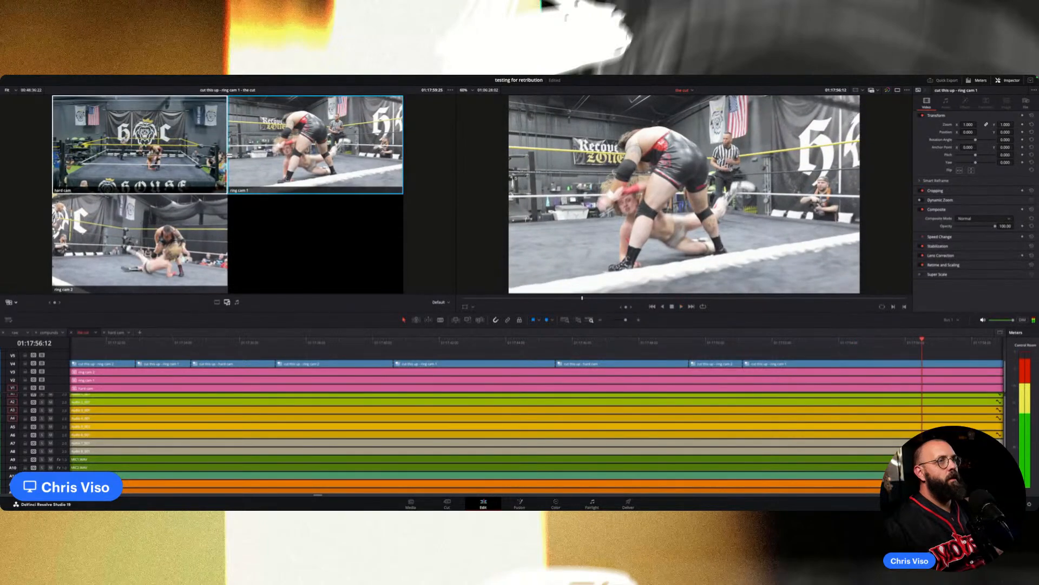
pyautogui.press('1')
# Replay from about 01:17:55 and move the last hard cam cut slightly earlier, to about 01:17:55:20.
pyautogui.press('space')
pyautogui.click(867, 341)
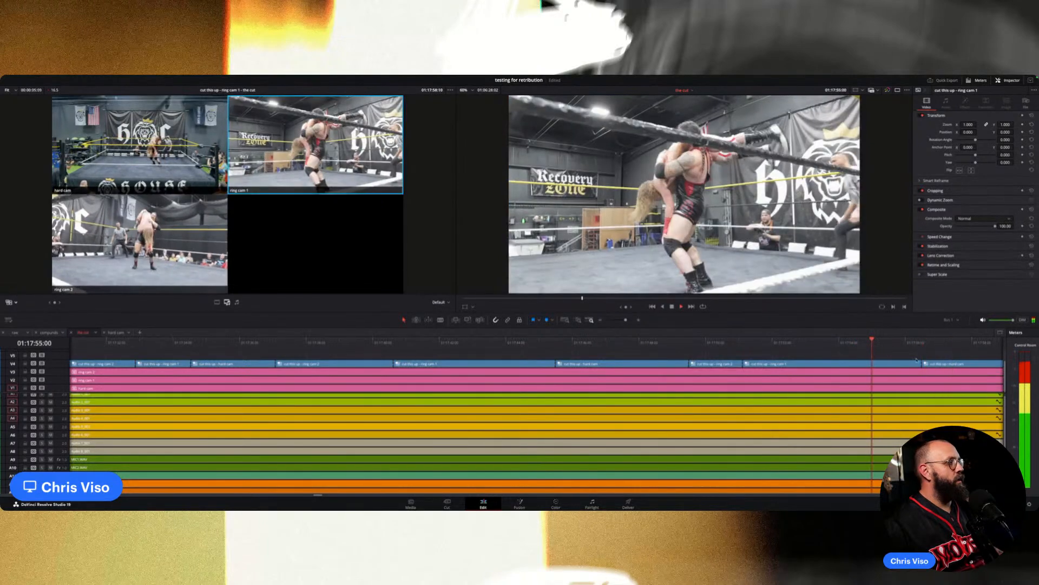
pyautogui.press('1')
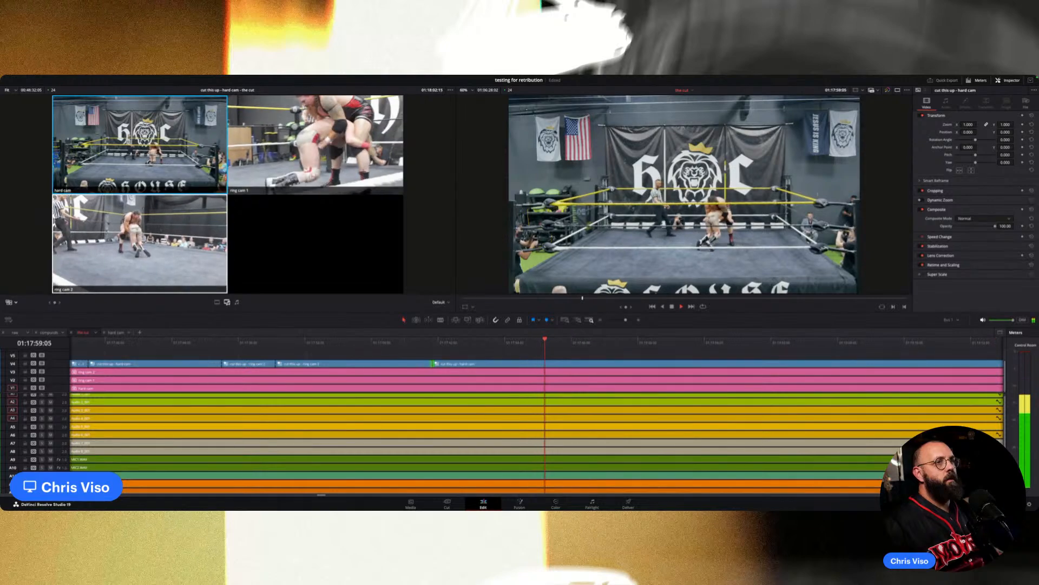
# Cut to ring cam 2 just before 01:18:00 and back to hard cam near 01:18:01.
pyautogui.click(163, 239)
pyautogui.press('space')
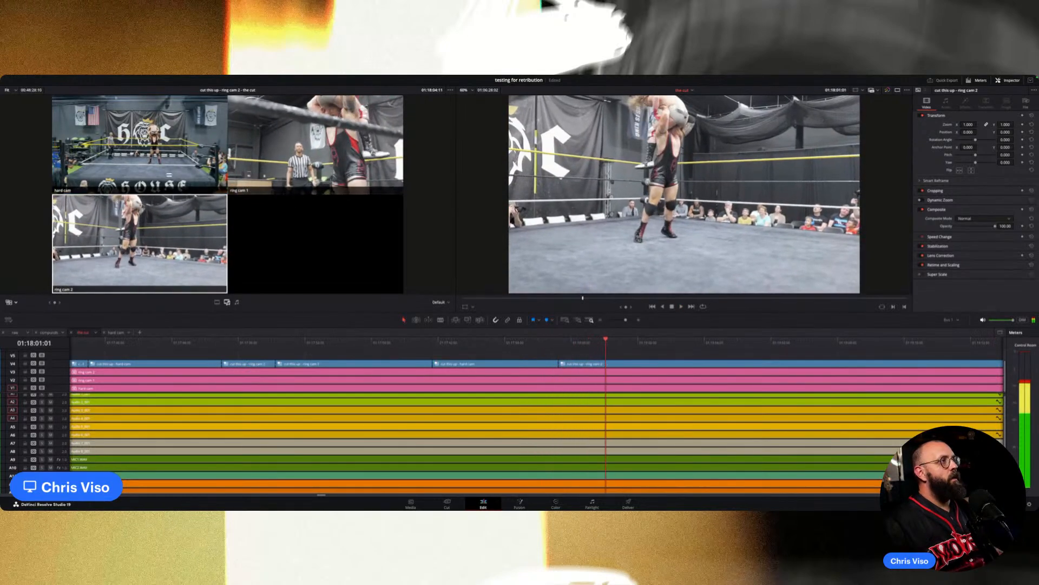
pyautogui.click(151, 154)
pyautogui.press('space')
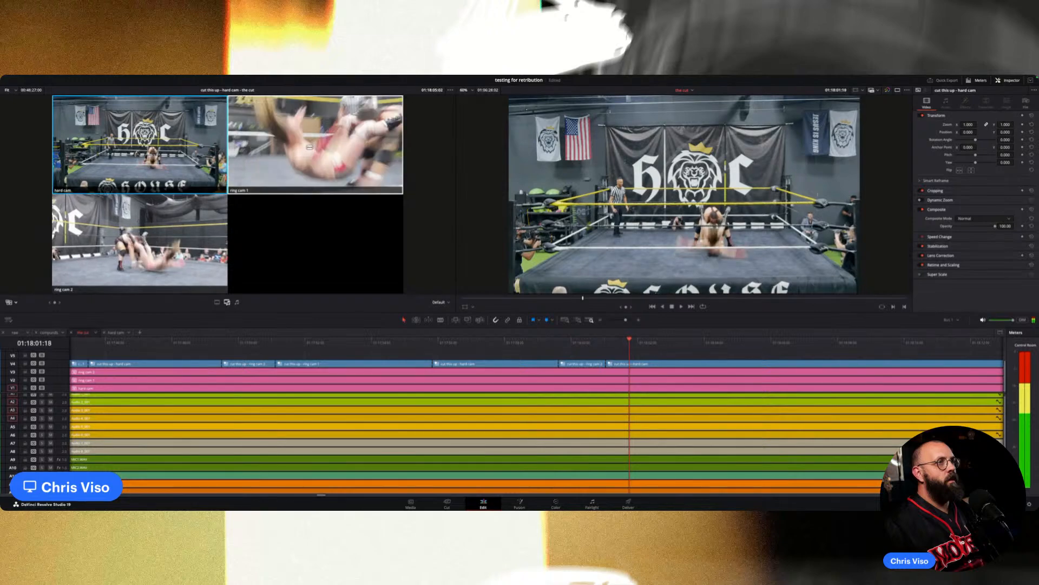
# Live switch to ring cam 1 near 01:18:02, ring cam 2 near 01:18:03, hard cam near 01:18:07 and ring cam 2 near 01:18:17.
pyautogui.click(309, 147)
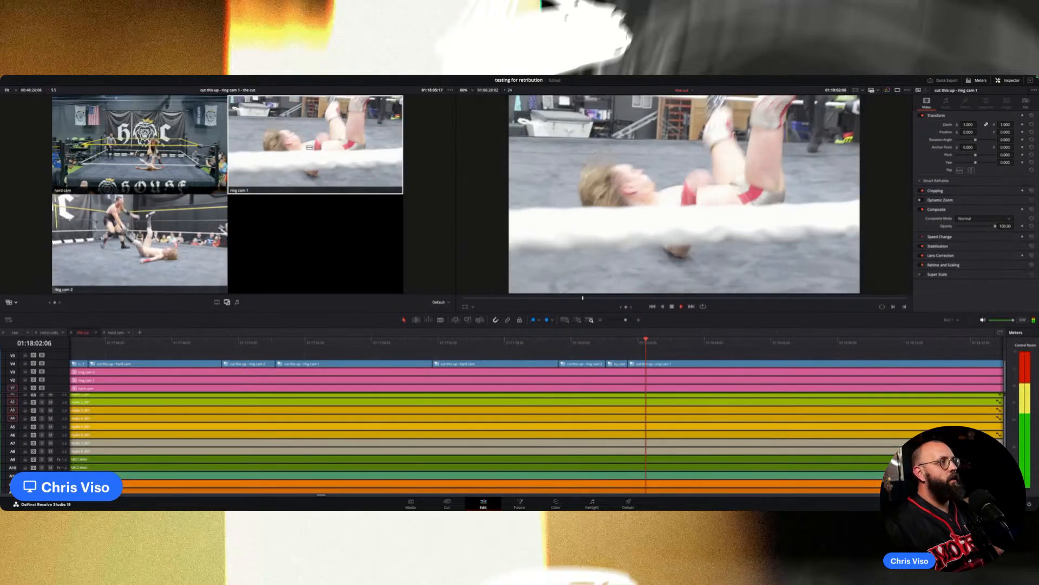
pyautogui.click(147, 238)
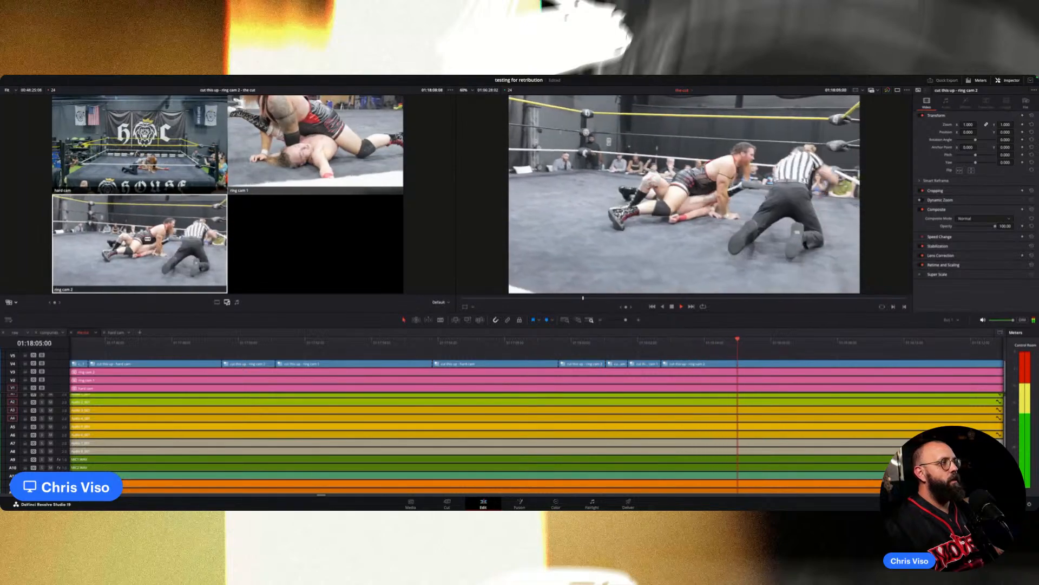
pyautogui.click(172, 161)
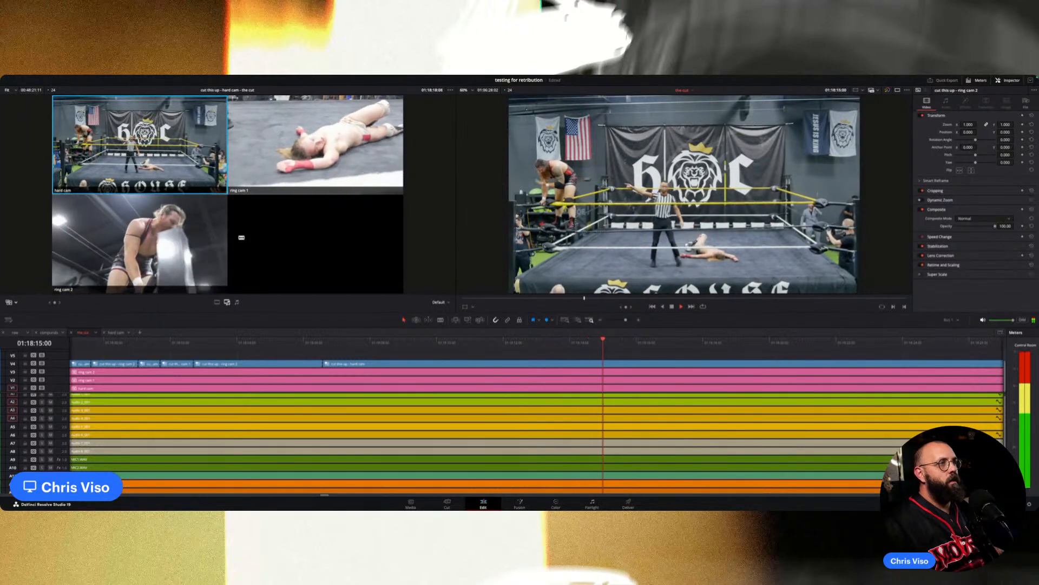
pyautogui.click(175, 242)
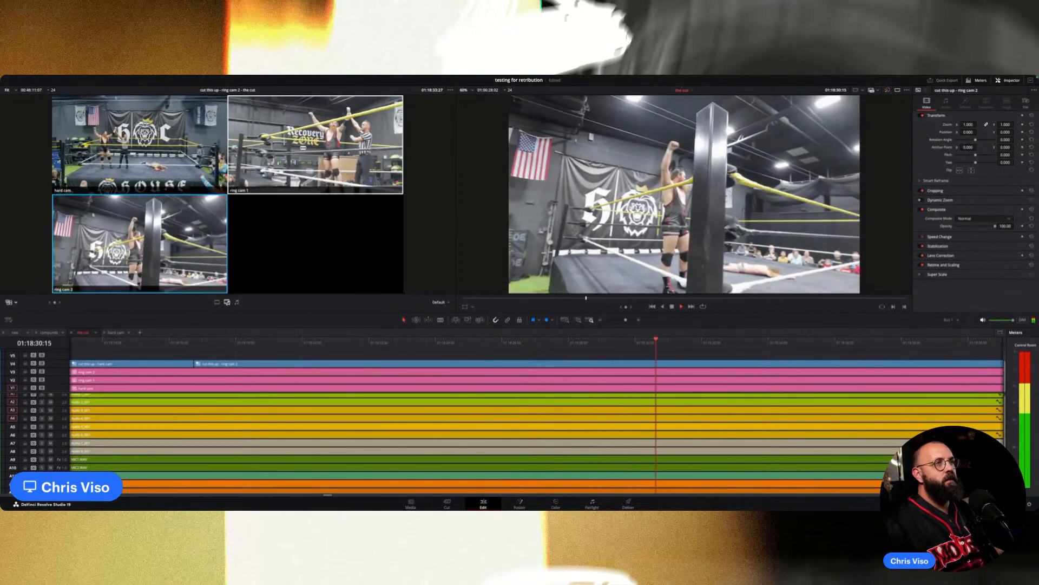
# Cut to ring cam 1 near 01:18:32, review it, roll the cut back to about 01:18:30:15 and replay it.
pyautogui.press('2')
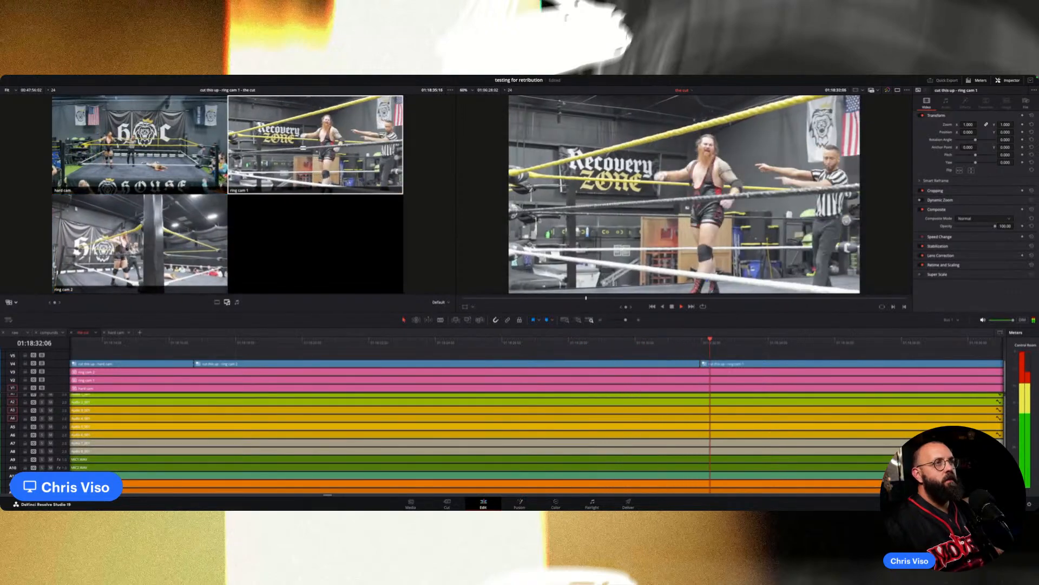
pyautogui.click(637, 342)
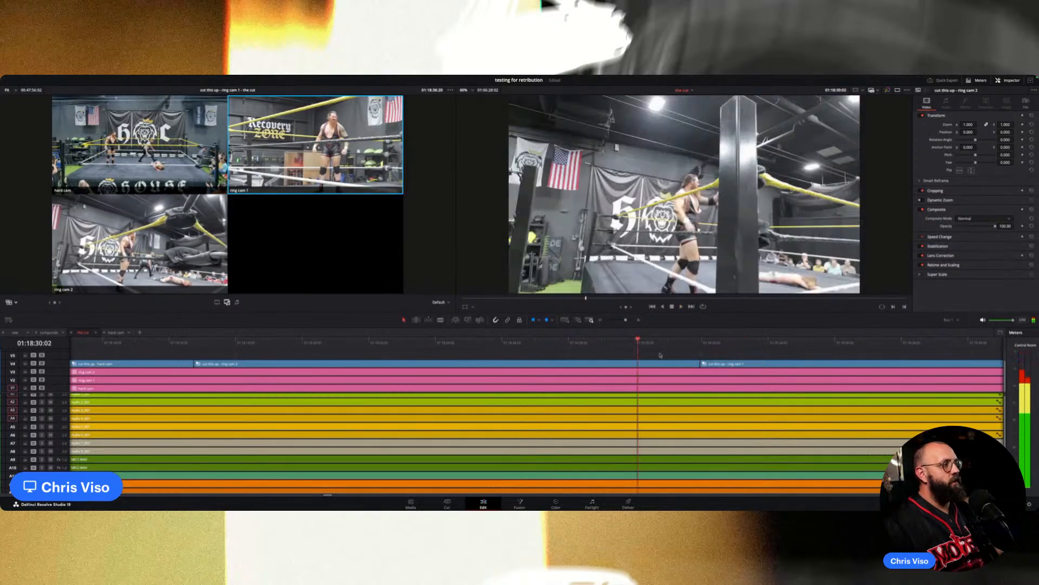
pyautogui.press('space')
pyautogui.press('space')
pyautogui.moveTo(698, 364); pyautogui.dragTo(655, 363)
pyautogui.click(645, 341)
pyautogui.press('space')
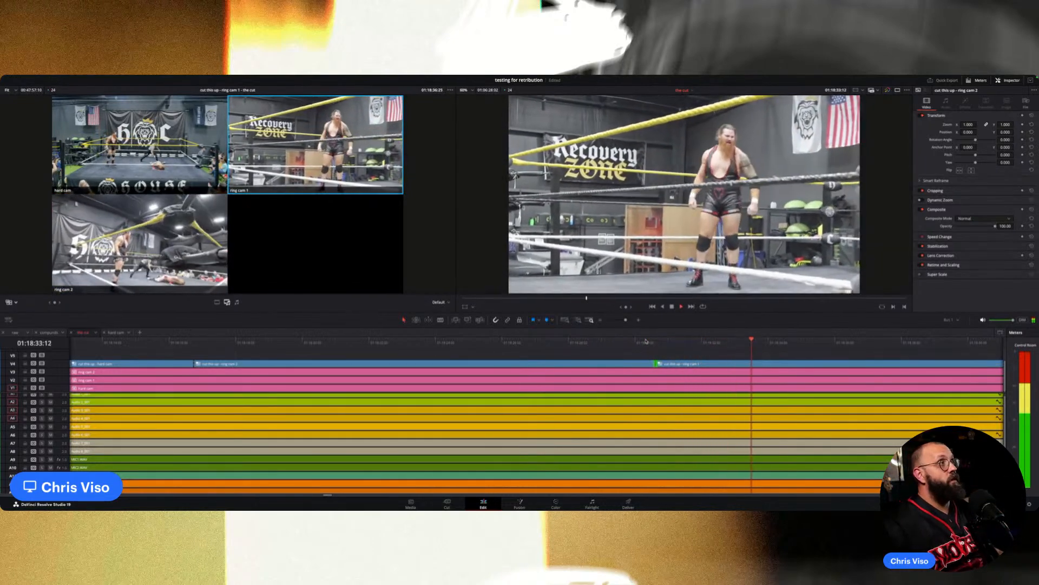
# Cut to ring cam 2 near 01:18:34 and to ring cam 1 near 01:18:43.
pyautogui.press('space')
pyautogui.click(211, 247)
pyautogui.press('space')
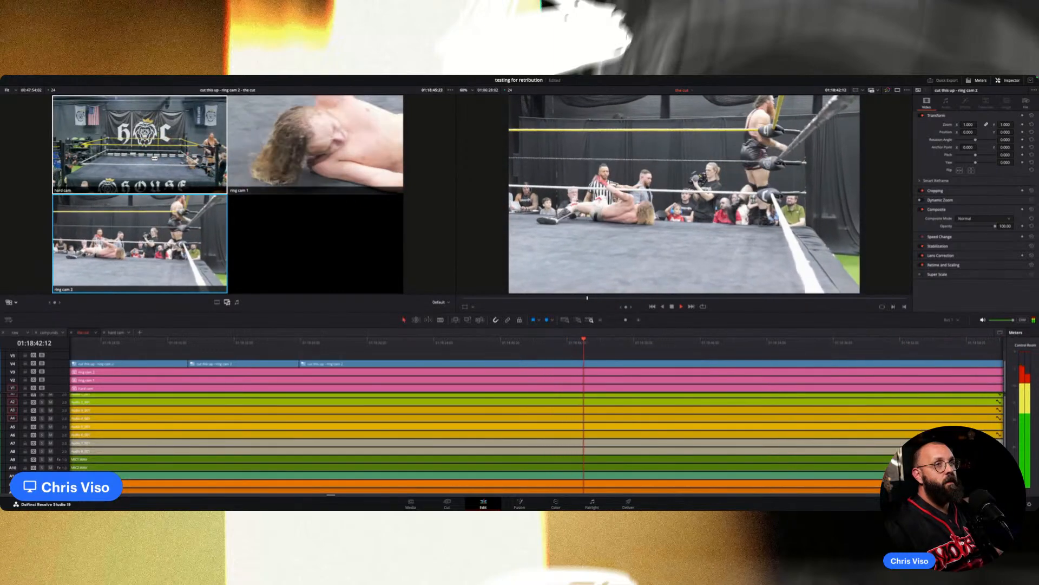
pyautogui.press('space')
pyautogui.press('space')
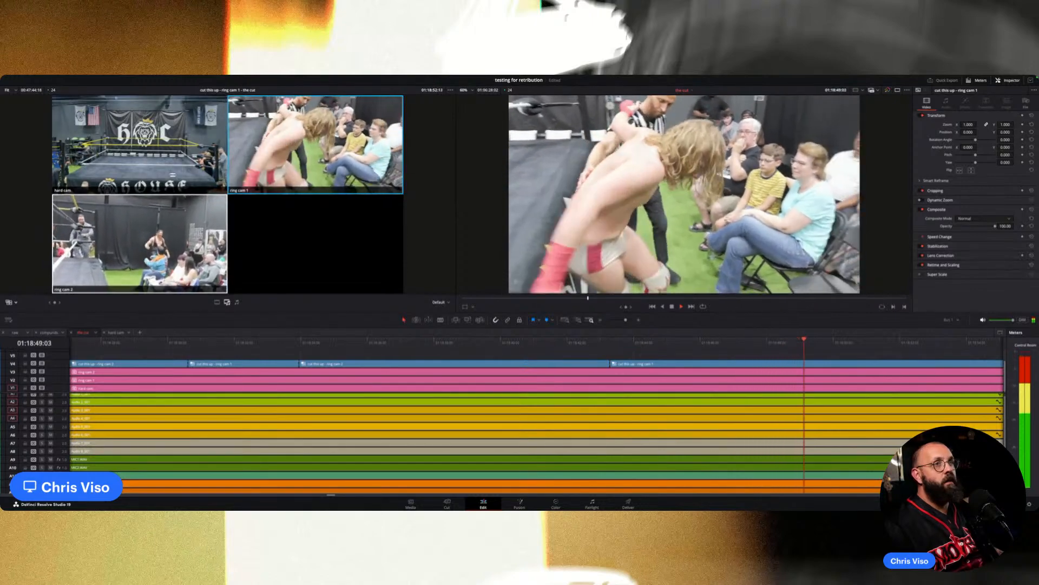
# Try a cut to ring cam 2 near 01:18:51, undo it and resume playback.
pyautogui.click(175, 234)
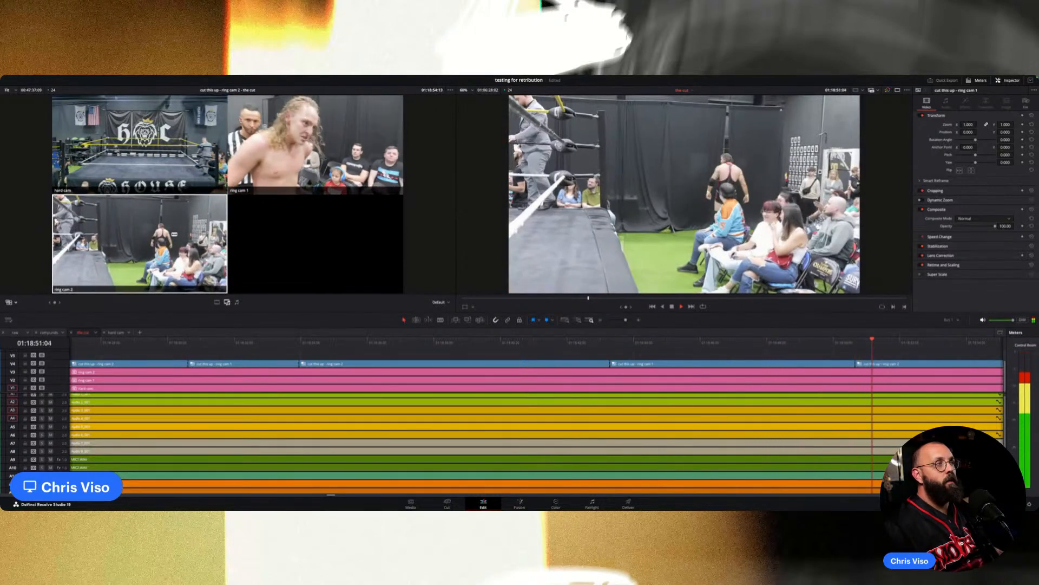
pyautogui.press('super+z')
pyautogui.press('space')
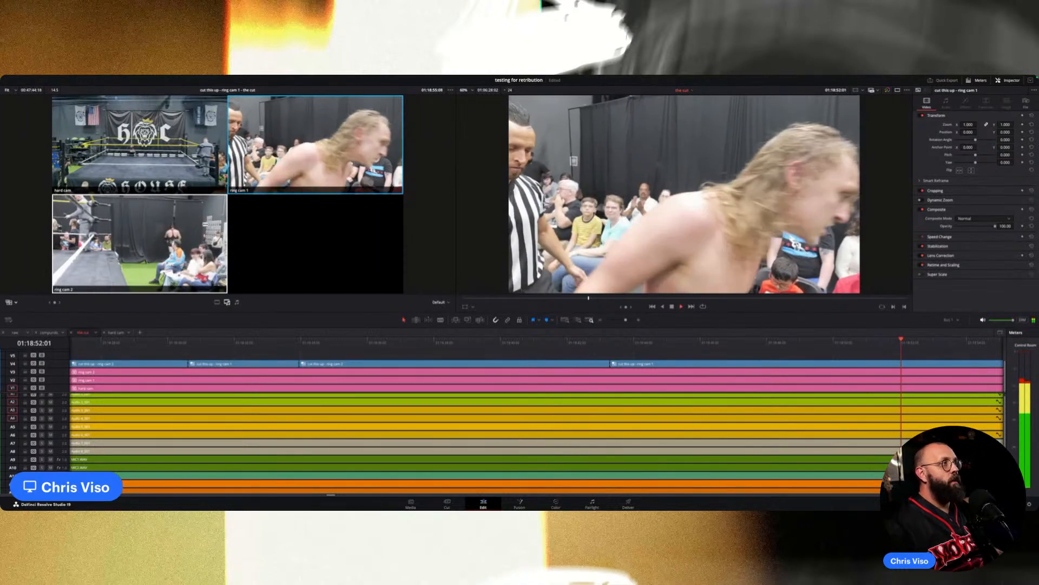
# Switch the multicam edit to the hard cam angle and stop playback at 01:19:04:11.
pyautogui.click(149, 151)
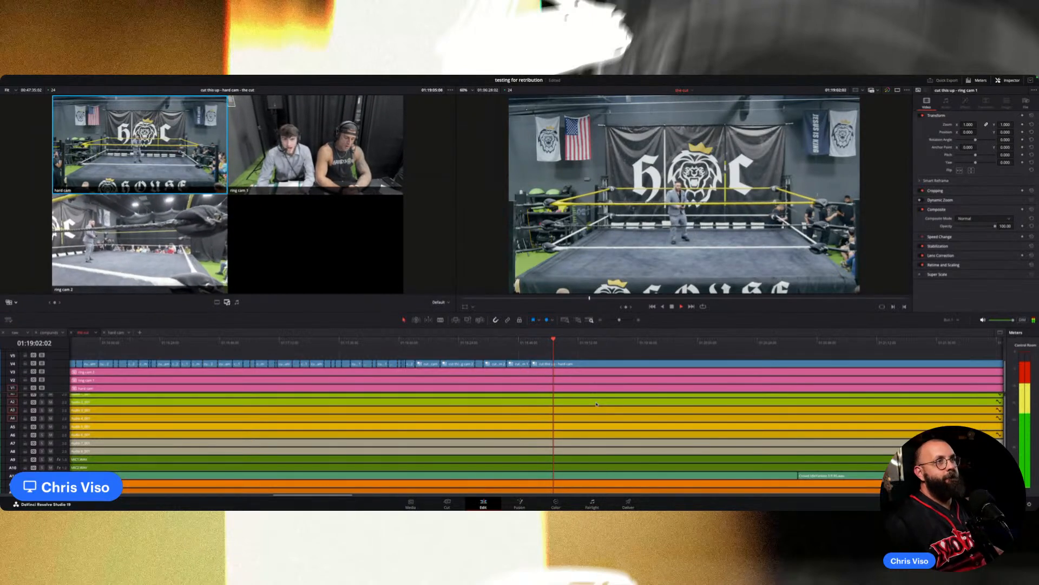
pyautogui.press('space')
pyautogui.press('super+equal')
pyautogui.press('super+equal')
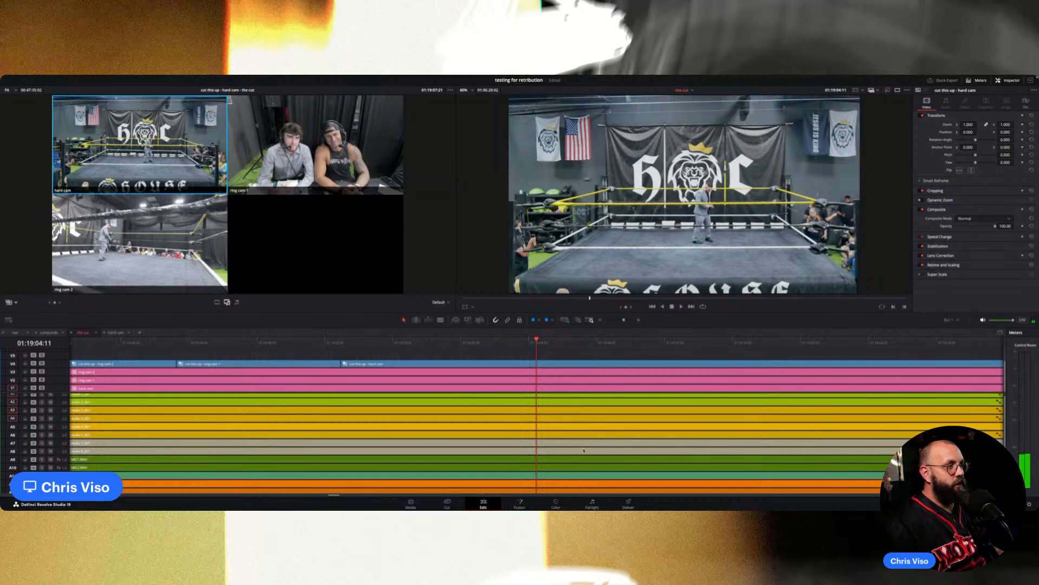
# Split the clips on video tracks V1 to V4 at 01:19:04:11, with the audio waveforms enlarged.
pyautogui.scroll(3, 557, 419)
pyautogui.scroll(-3, 557, 420)
pyautogui.scroll(3, 557, 419)
pyautogui.scroll(2, 557, 420)
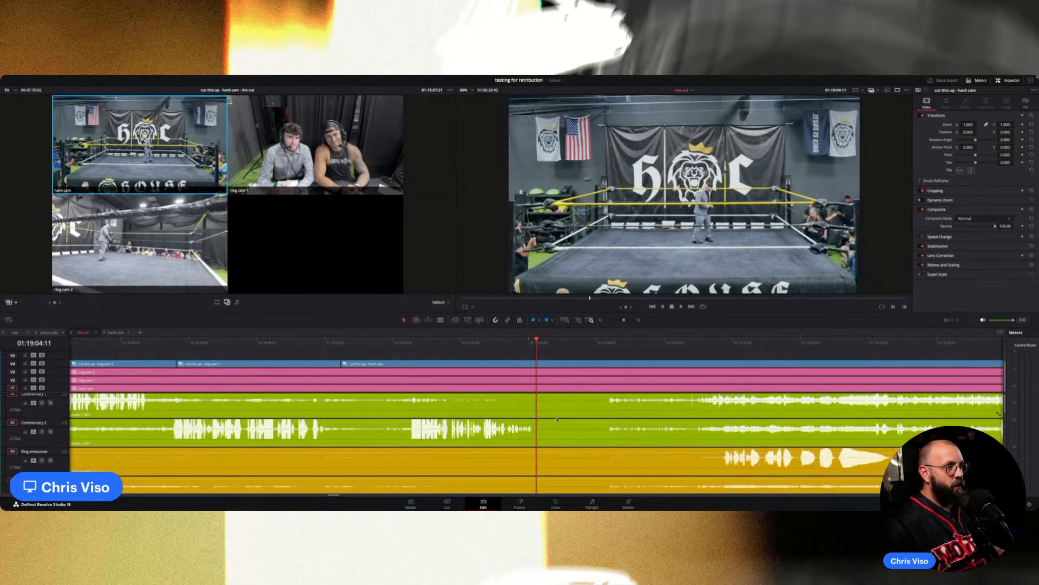
pyautogui.press('b')
pyautogui.click(539, 363)
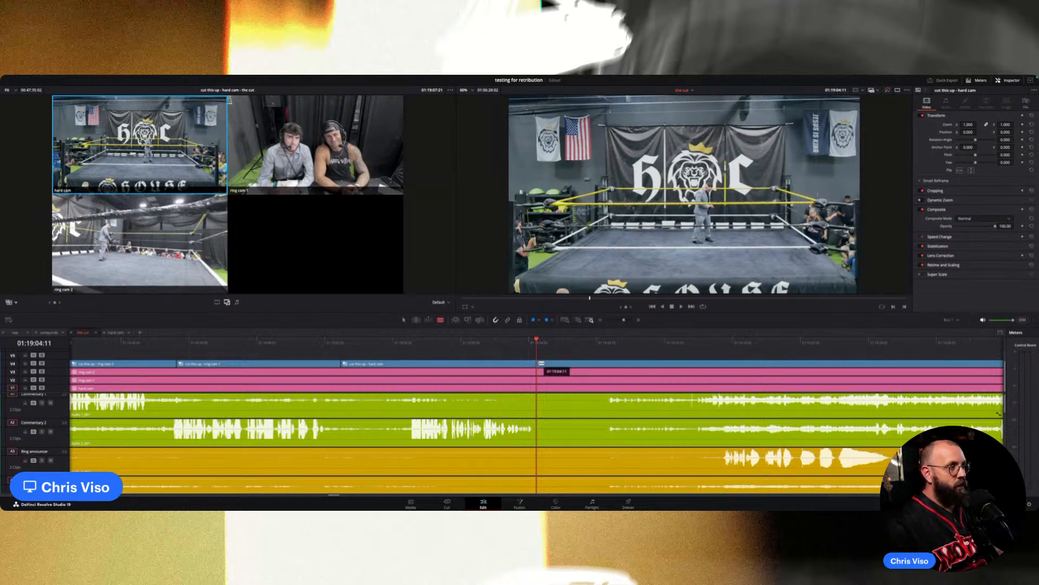
pyautogui.click(539, 371)
pyautogui.click(540, 380)
pyautogui.click(539, 389)
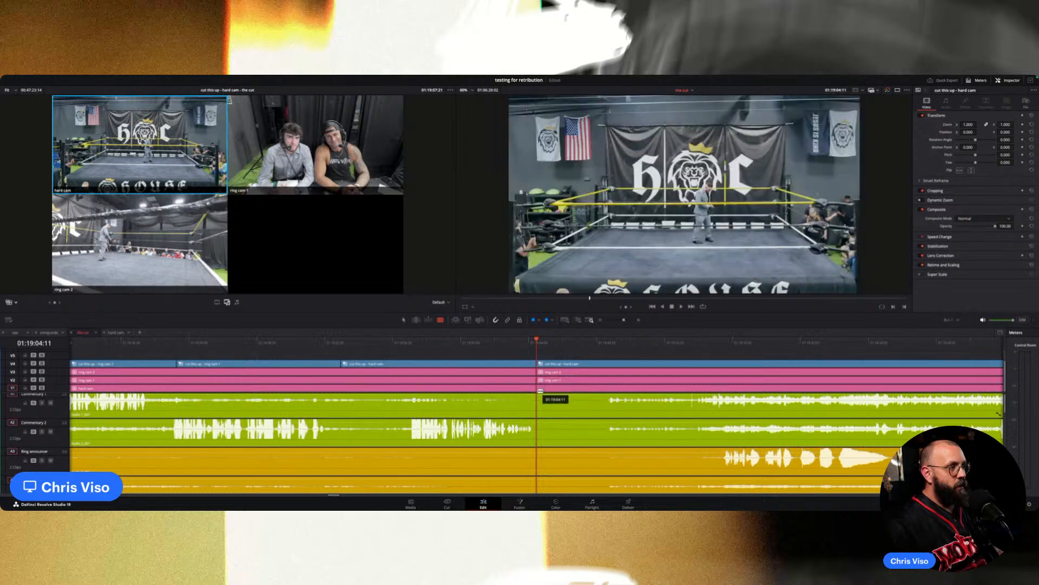
# Split the audio clips from Commentary 1 down to Audio 14 at the same 01:19:04:11 point.
pyautogui.click(537, 409)
pyautogui.click(539, 439)
pyautogui.click(540, 462)
pyautogui.scroll(-2, 540, 461)
pyautogui.click(540, 462)
pyautogui.scroll(-4, 539, 476)
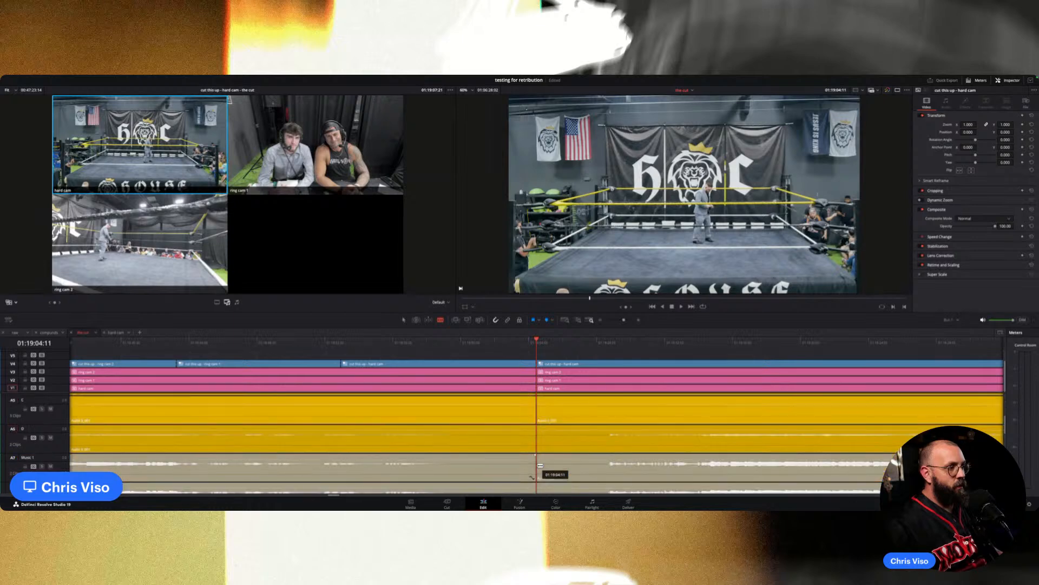
pyautogui.scroll(-6, 540, 452)
pyautogui.click(539, 435)
pyautogui.click(539, 460)
pyautogui.scroll(-4, 541, 482)
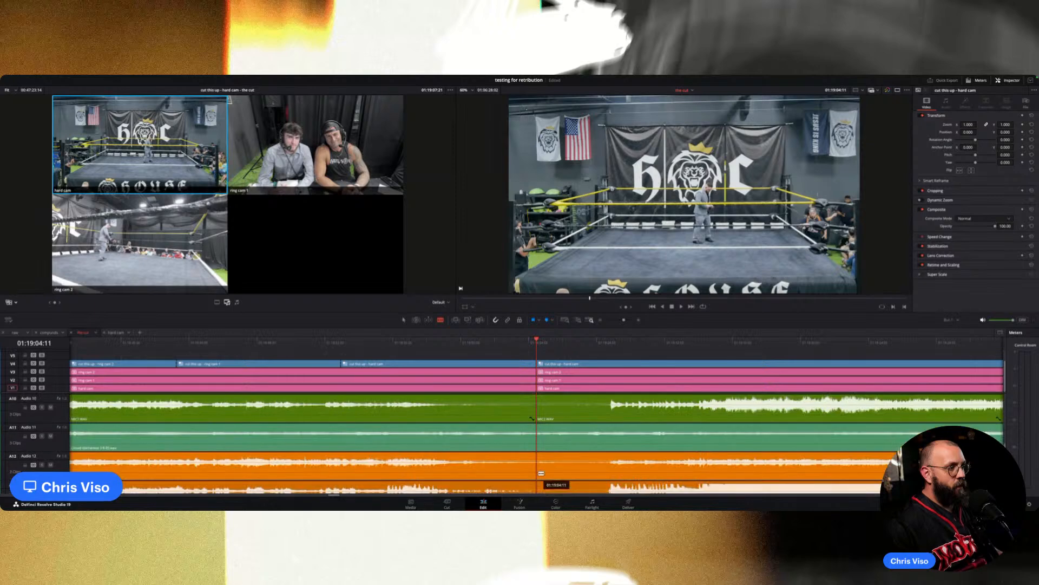
pyautogui.scroll(-6, 538, 474)
pyautogui.click(537, 460)
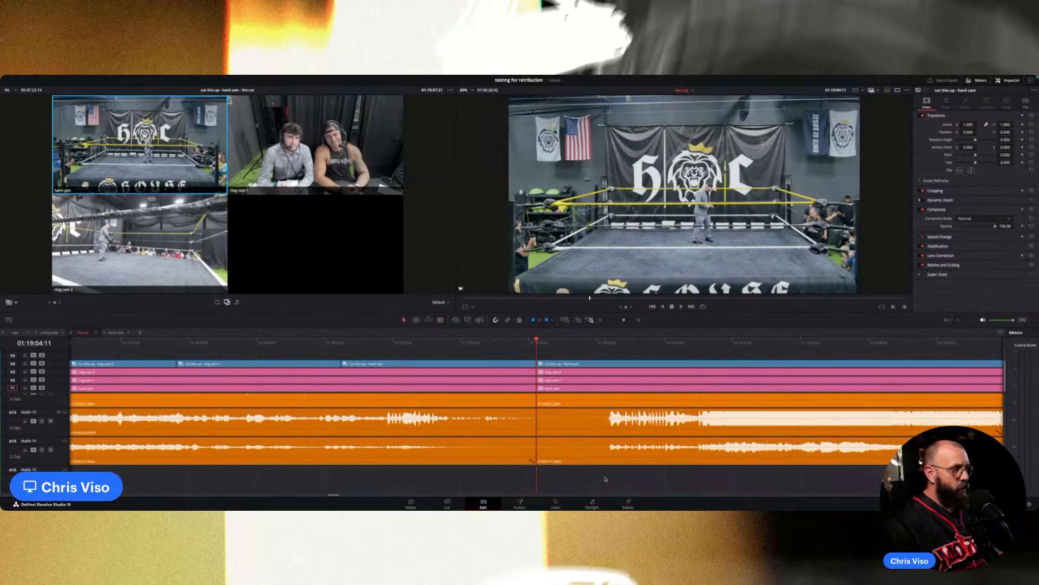
# Play the footage after the cut and examine the wrestler's entrance and the audio waveforms for the next usable section.
pyautogui.click(609, 342)
pyautogui.press('space')
pyautogui.scroll(-3, 609, 379)
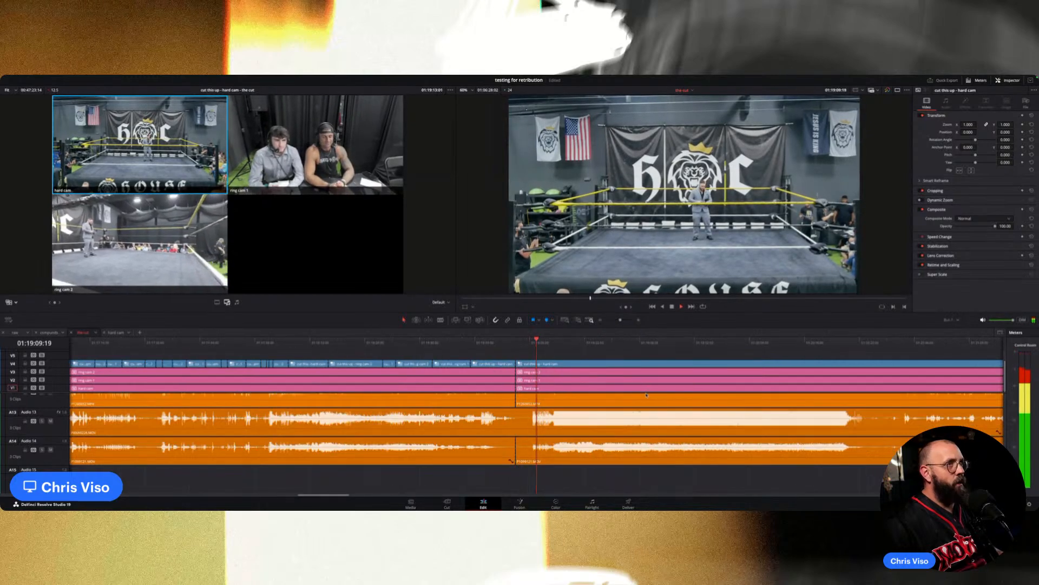
pyautogui.scroll(2, 608, 409)
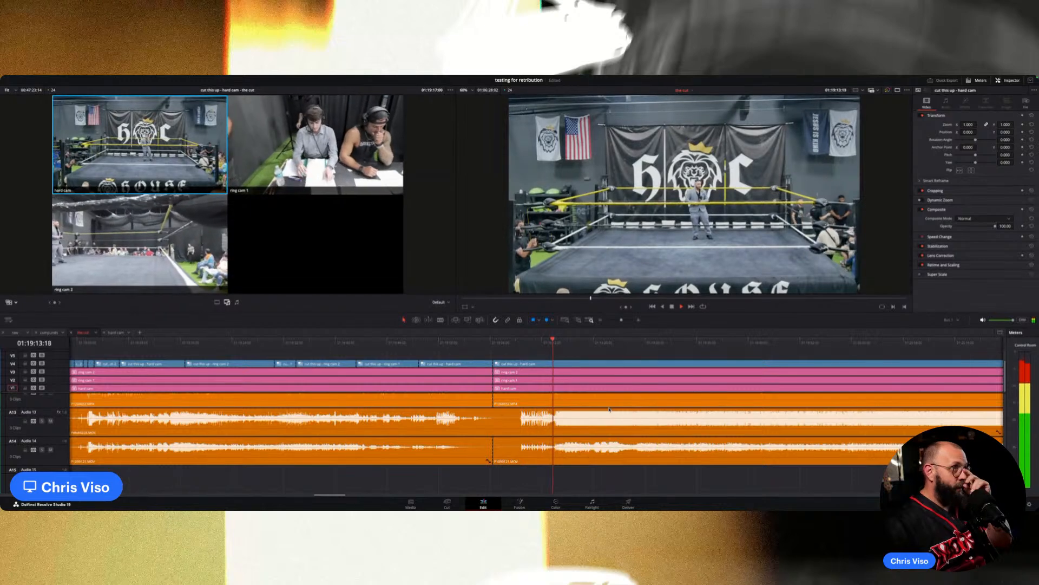
pyautogui.scroll(-2, 619, 409)
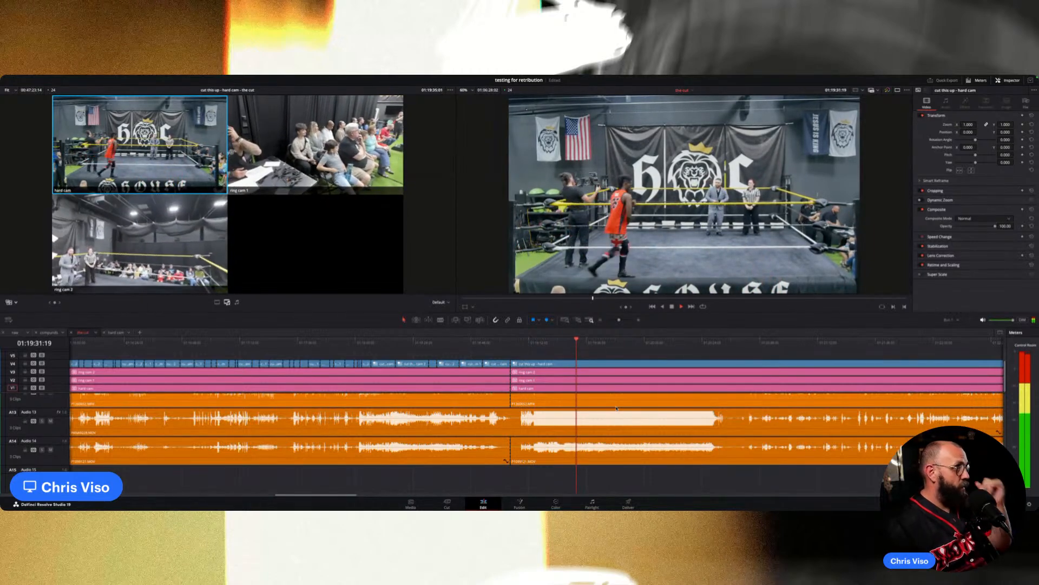
pyautogui.press('space')
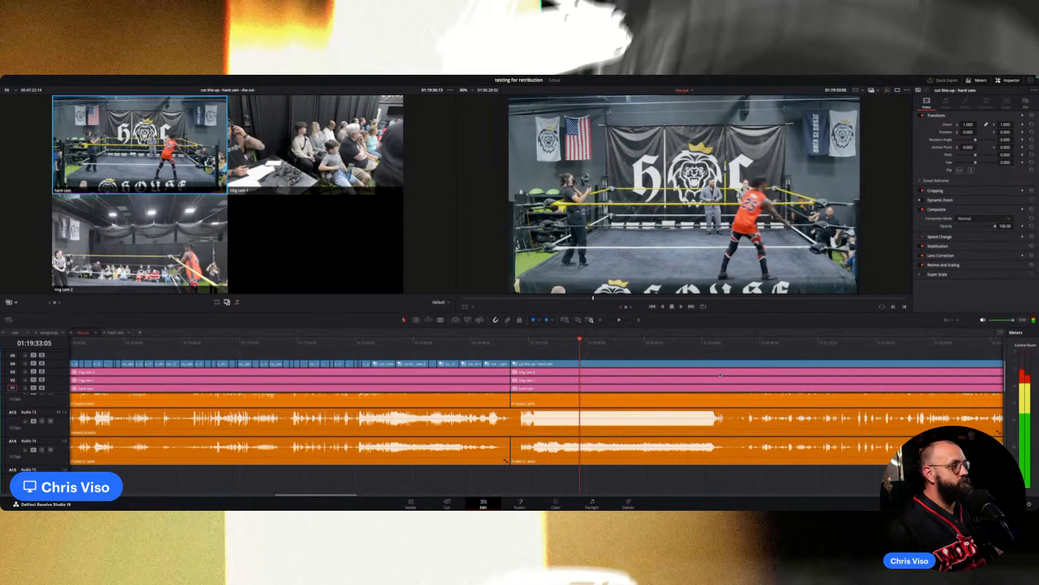
pyautogui.scroll(-2, 727, 430)
pyautogui.scroll(10, 727, 429)
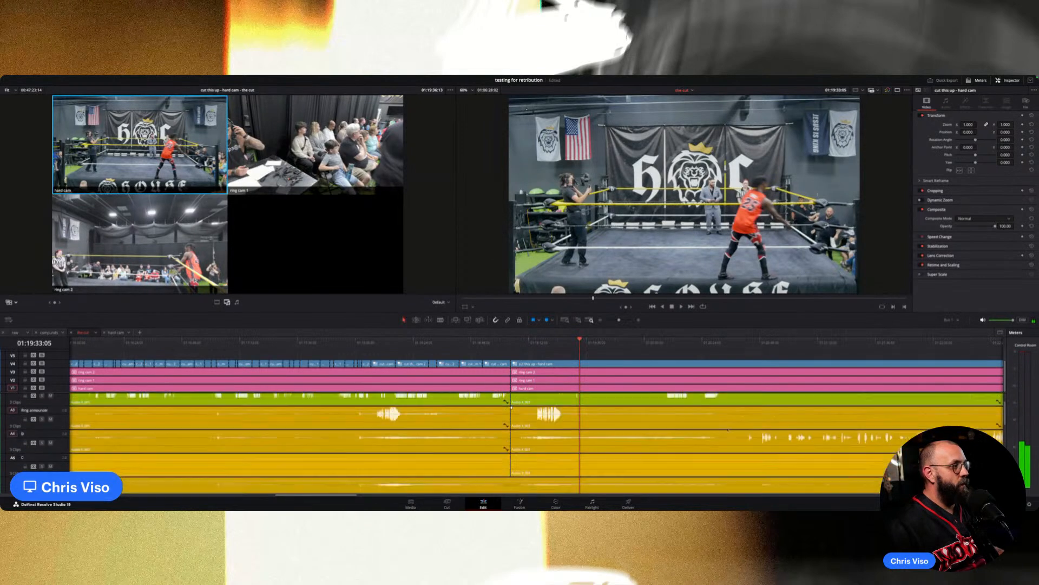
# Split video tracks V1 to V4 and both commentary tracks where the Commentary 2 speech resumes, at about 01:20:09.
pyautogui.click(664, 341)
pyautogui.press('space')
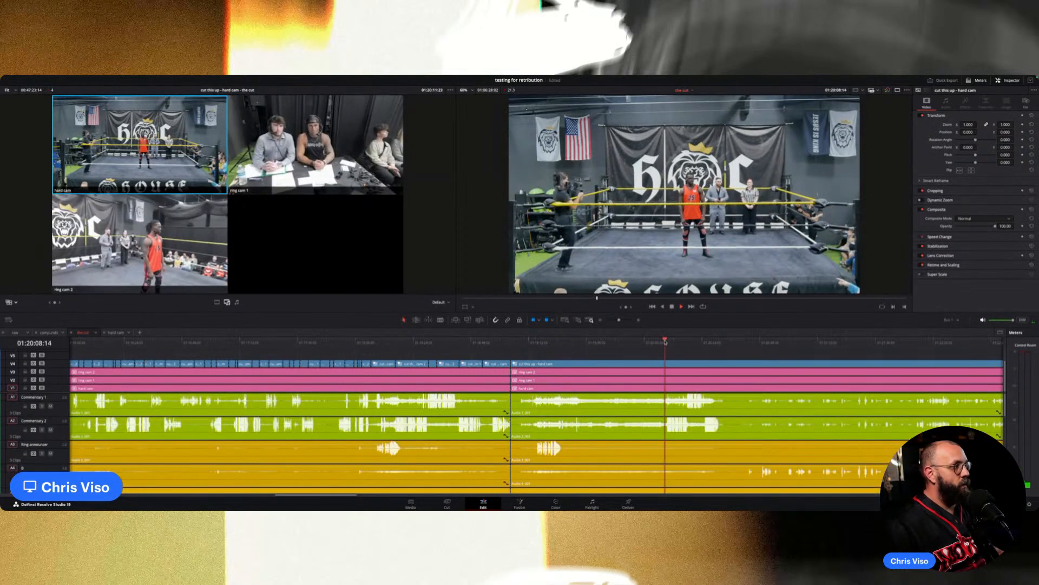
pyautogui.press('super+=')
pyautogui.press('super+=')
pyautogui.press('space')
pyautogui.press('b')
pyautogui.click(536, 430)
pyautogui.click(536, 404)
pyautogui.click(536, 387)
pyautogui.click(536, 380)
pyautogui.click(535, 372)
pyautogui.click(538, 364)
# Split the Ring announcer track and the audio tracks below it, down to A8, at the second cut point.
pyautogui.click(539, 454)
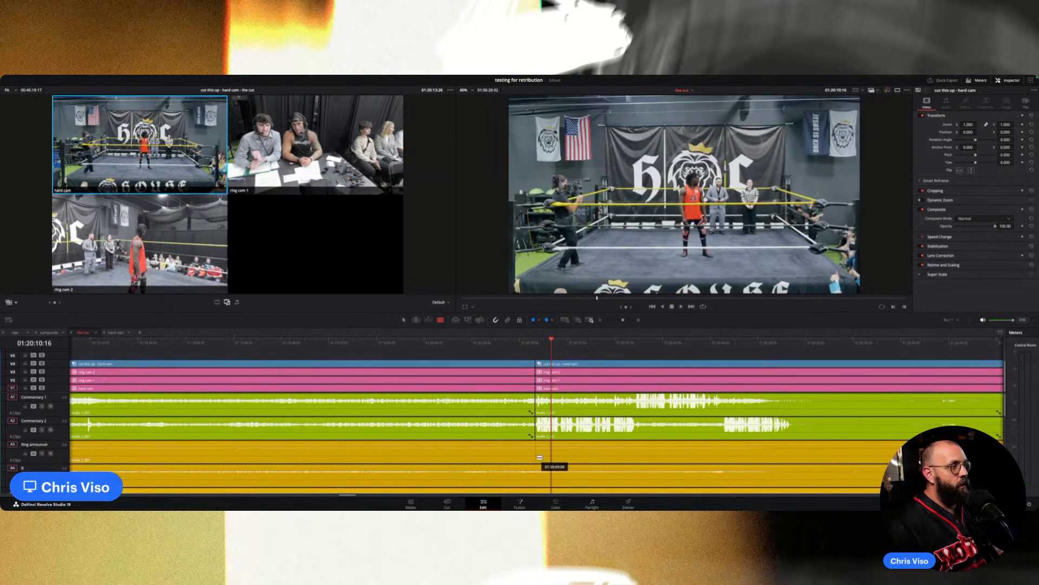
pyautogui.click(538, 472)
pyautogui.scroll(-2, 538, 475)
pyautogui.click(539, 466)
pyautogui.scroll(-2, 538, 465)
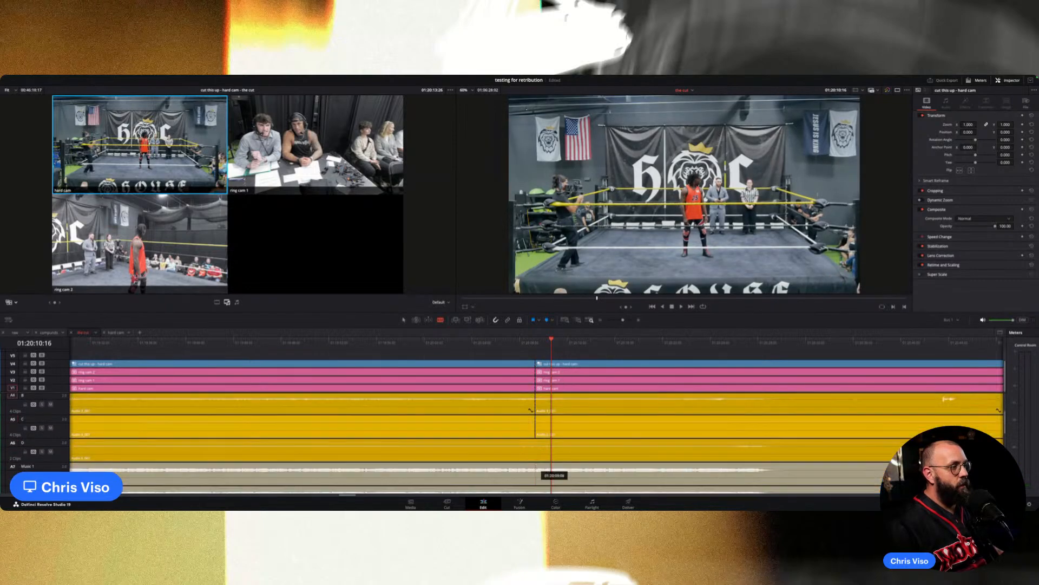
pyautogui.click(538, 456)
pyautogui.scroll(-2, 538, 457)
pyautogui.click(538, 442)
pyautogui.click(538, 464)
# Split the remaining audio tracks, Audio 9 to Audio 14, at the second cut point.
pyautogui.scroll(-2, 538, 471)
pyautogui.click(538, 413)
pyautogui.click(537, 436)
pyautogui.click(538, 460)
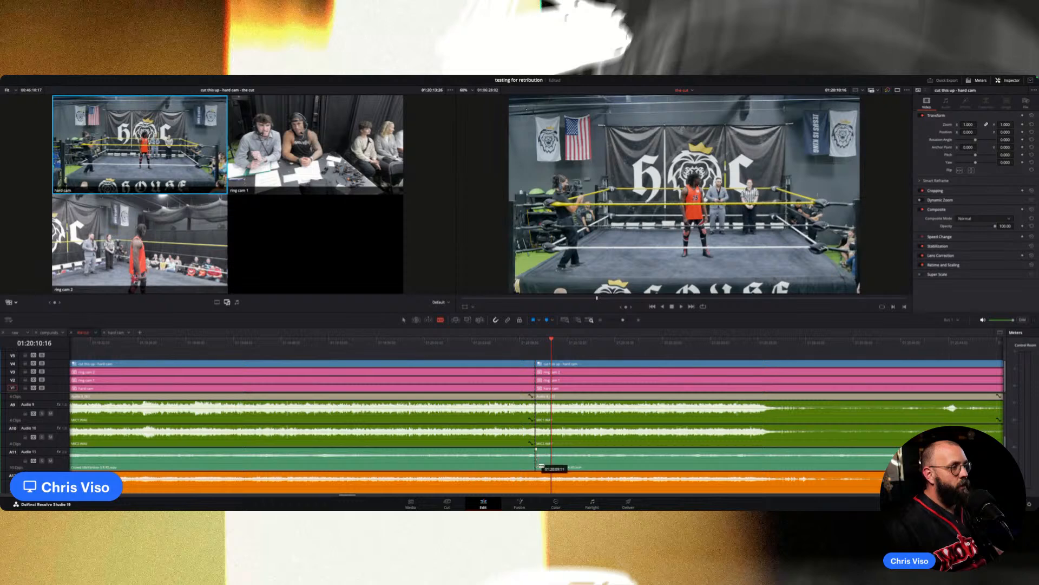
pyautogui.scroll(-3, 539, 462)
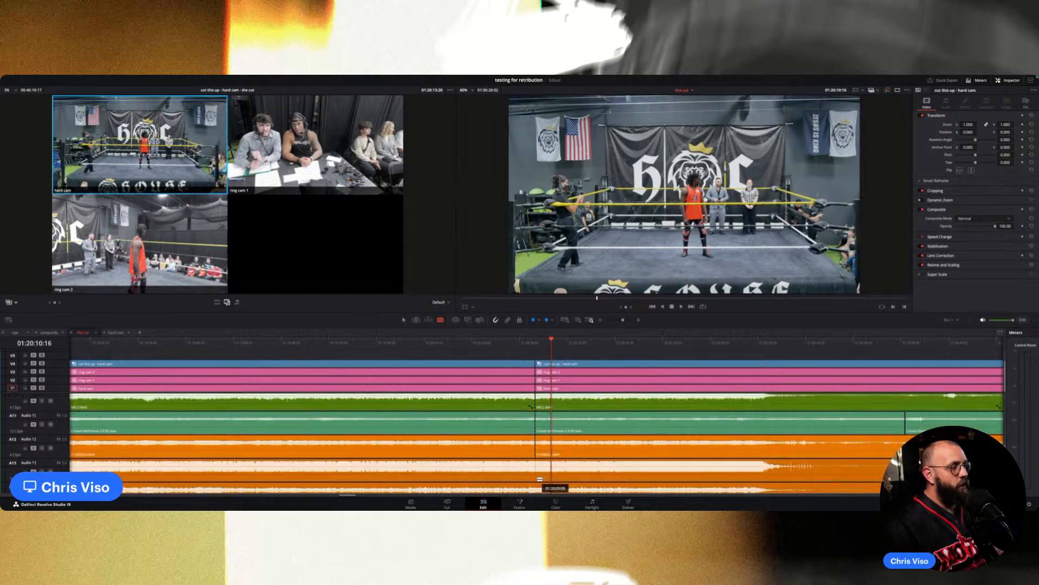
pyautogui.scroll(2, 539, 462)
pyautogui.click(538, 435)
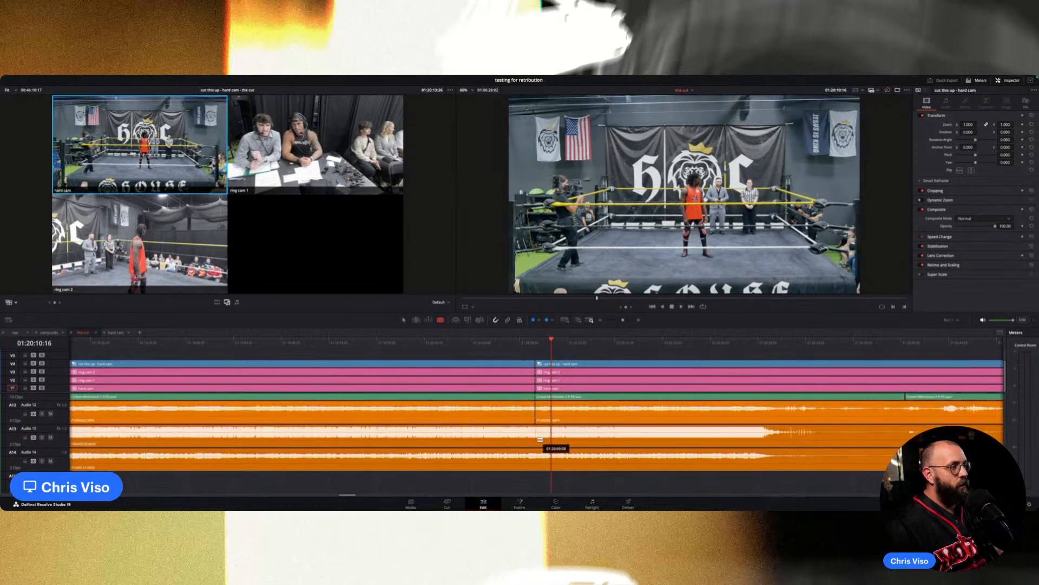
pyautogui.click(538, 457)
pyautogui.scroll(-5, 534, 458)
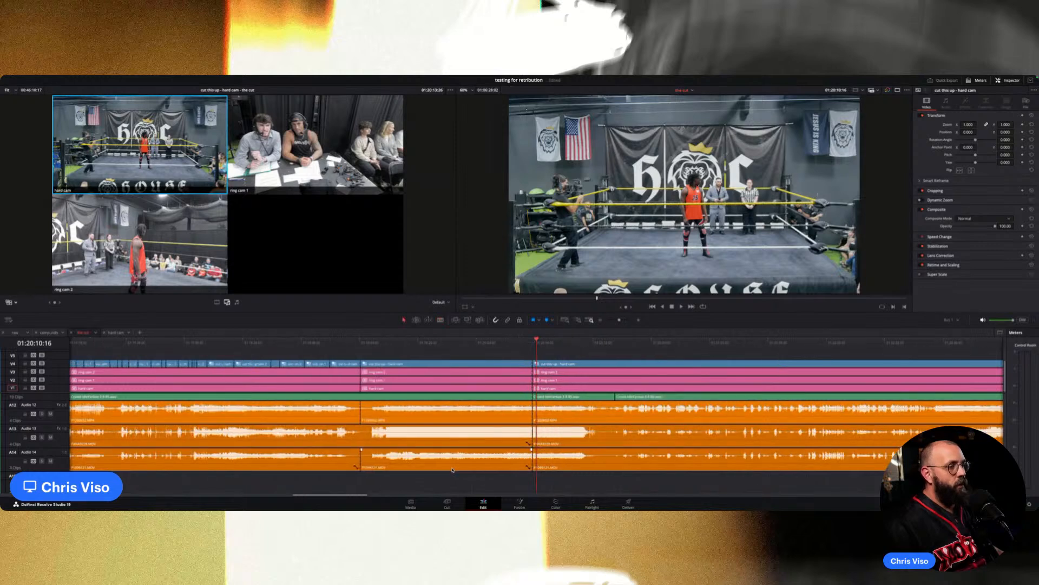
# Split the missed Audio 11 clip in line with the first cut at 01:19:04:11.
pyautogui.press('a')
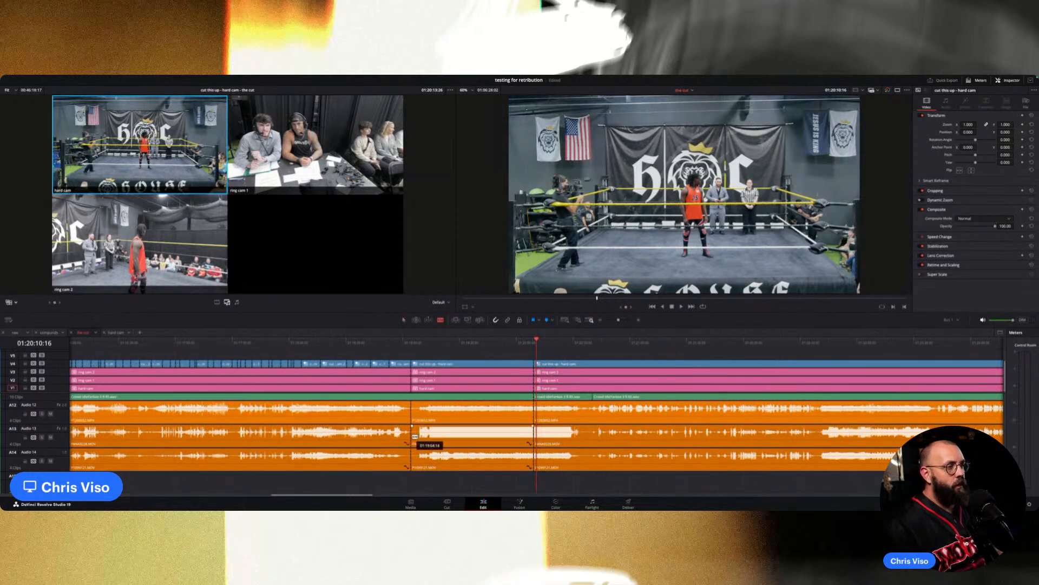
pyautogui.scroll(2, 417, 439)
pyautogui.press('b')
pyautogui.scroll(6, 422, 431)
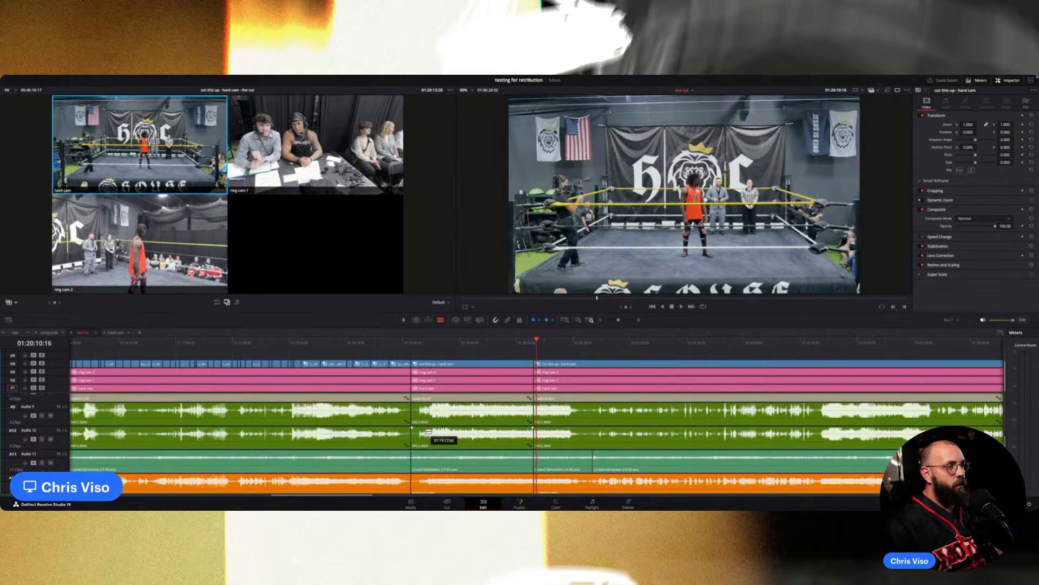
pyautogui.scroll(-2, 429, 431)
pyautogui.click(411, 449)
pyautogui.scroll(2, 421, 452)
pyautogui.scroll(2, 422, 452)
pyautogui.press('a')
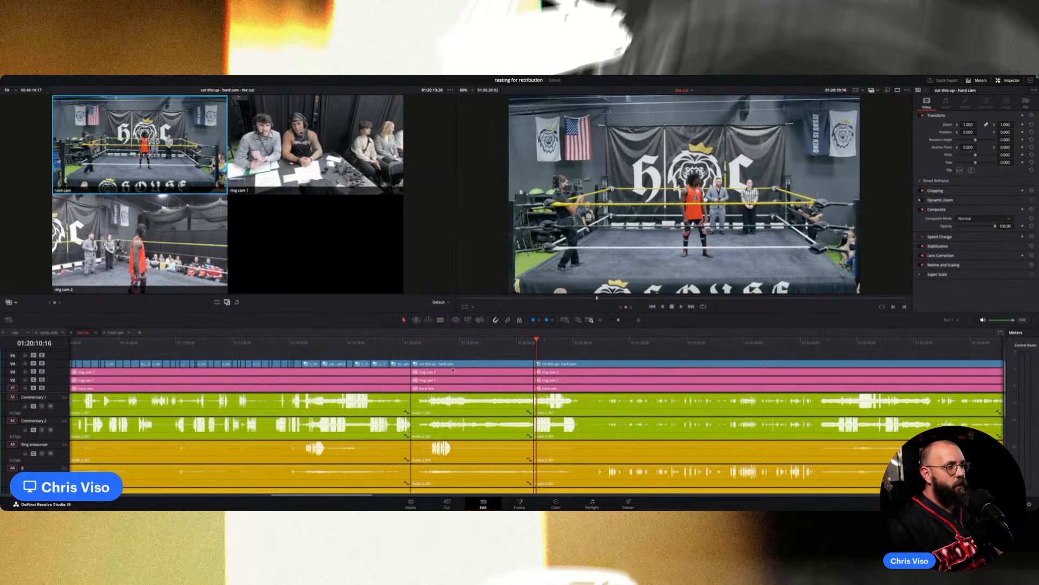
# Delete the section between the two cuts on all video and audio tracks, leaving the gap open.
pyautogui.scroll(-2, 471, 378)
pyautogui.scroll(-4, 510, 430)
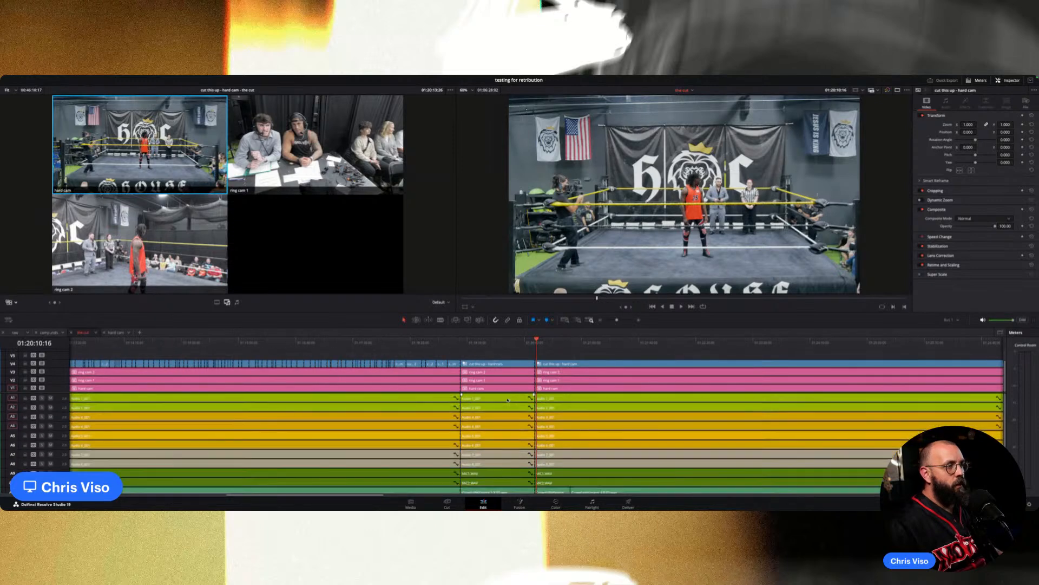
pyautogui.scroll(-3, 511, 445)
pyautogui.moveTo(505, 475); pyautogui.dragTo(494, 334)
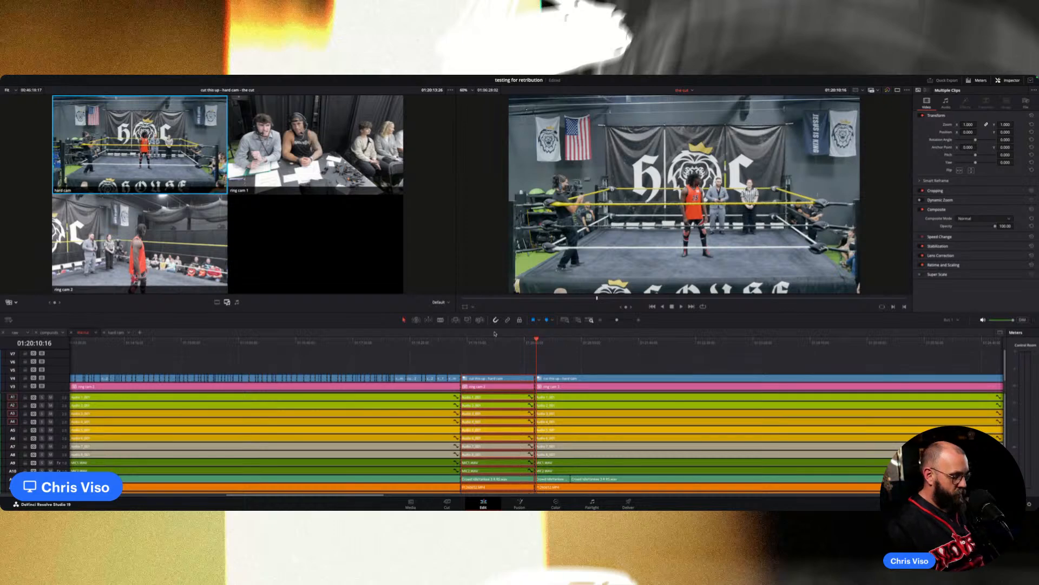
pyautogui.press('BackSpace')
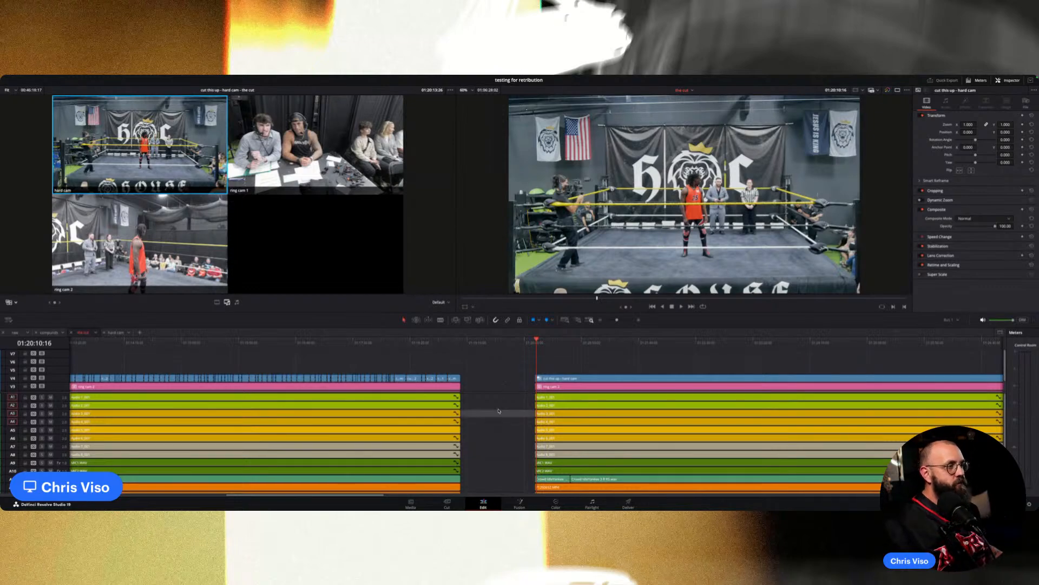
pyautogui.hotkey('ctrl', 'Left')
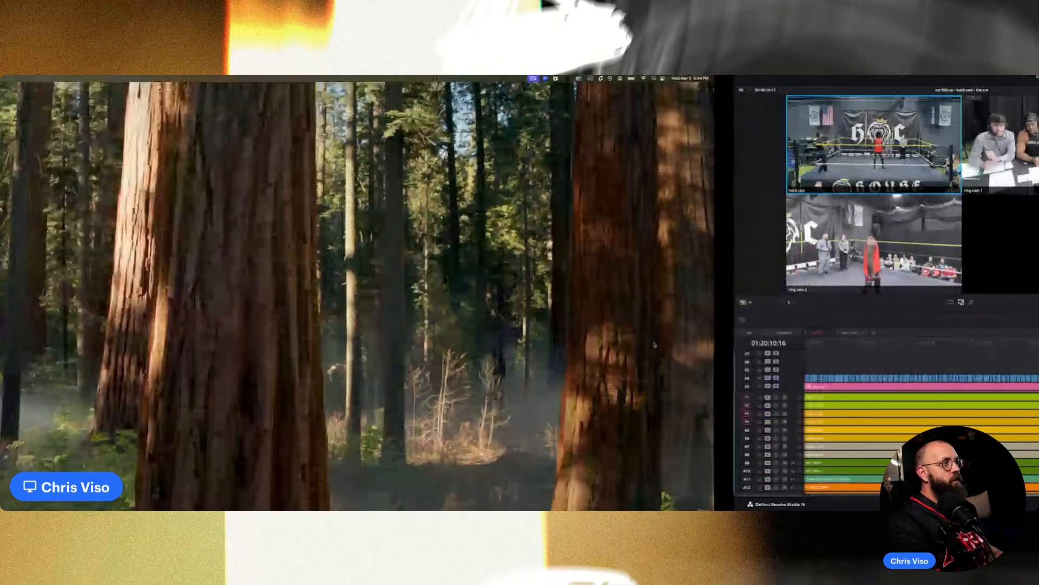
pyautogui.hotkey('ctrl', 'Right')
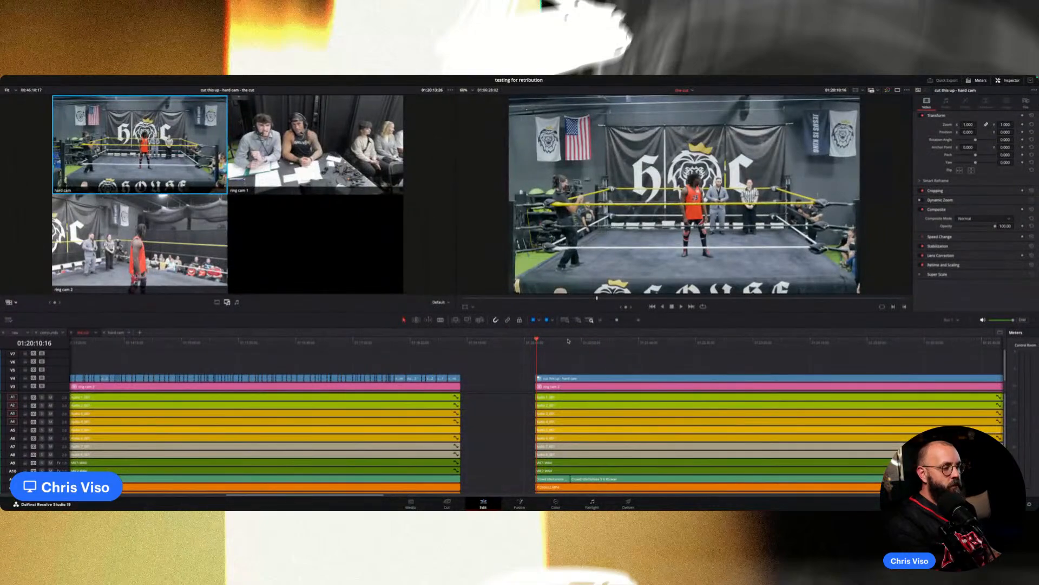
# Switch to Finder and browse the Store Here drive through House of Champions to the nested folder that holds the audio subfolder.
pyautogui.hotkey('ctrl', 'Left')
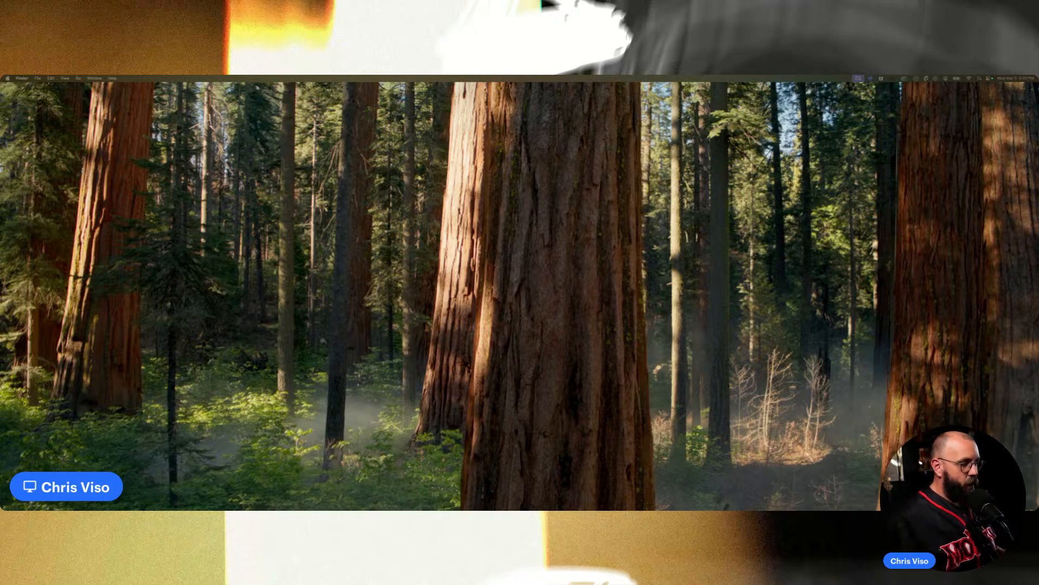
pyautogui.moveTo(482, 82); pyautogui.dragTo(457, 146)
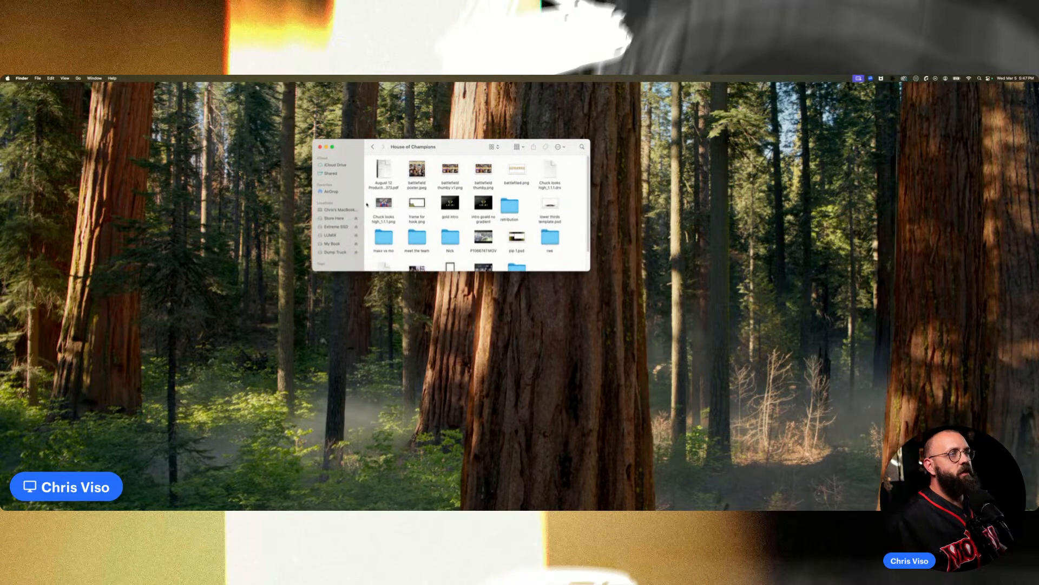
pyautogui.click(334, 218)
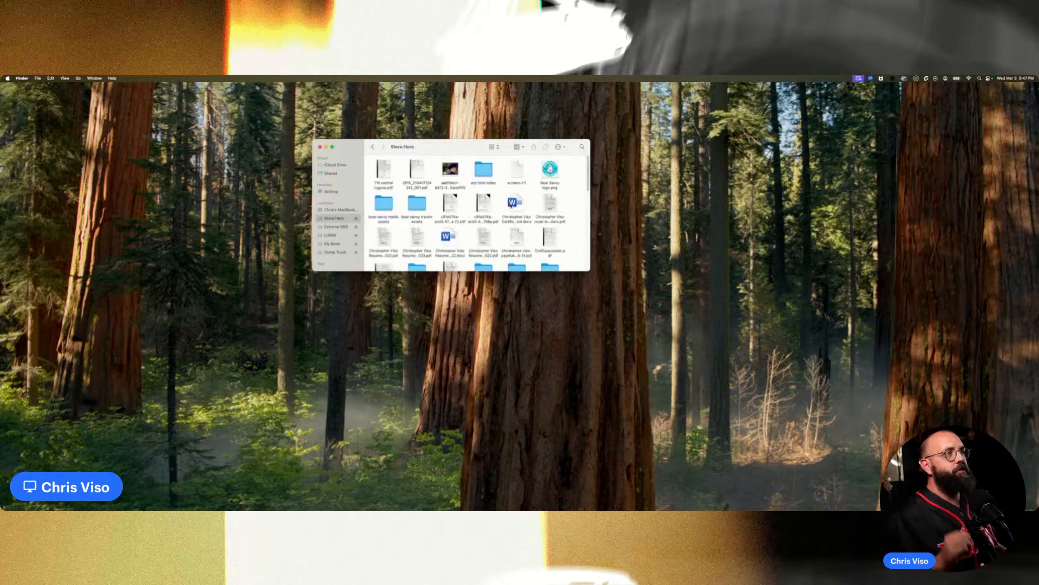
pyautogui.scroll(-5, 511, 207)
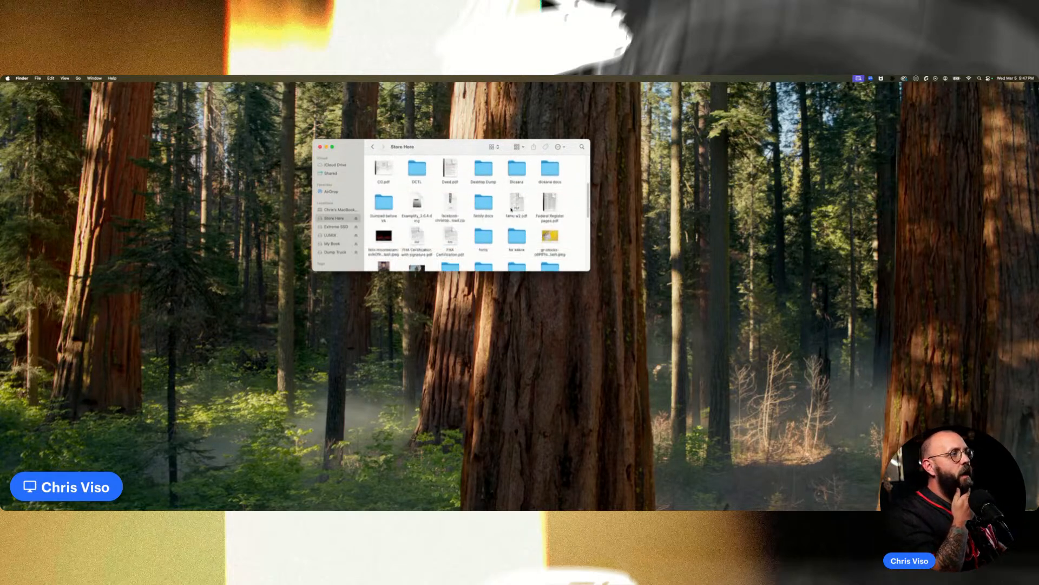
pyautogui.scroll(-3, 510, 210)
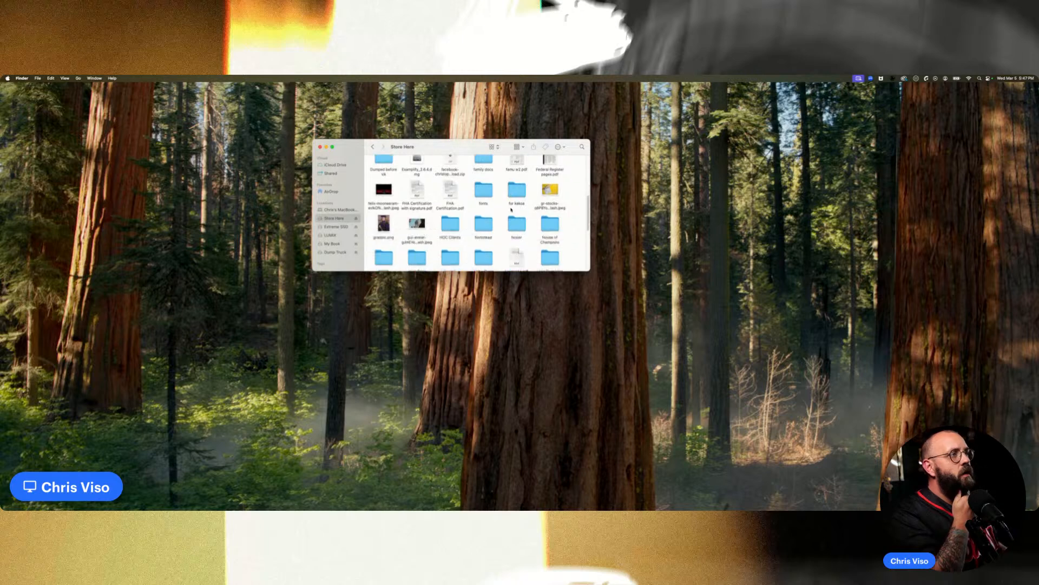
pyautogui.doubleClick(551, 219)
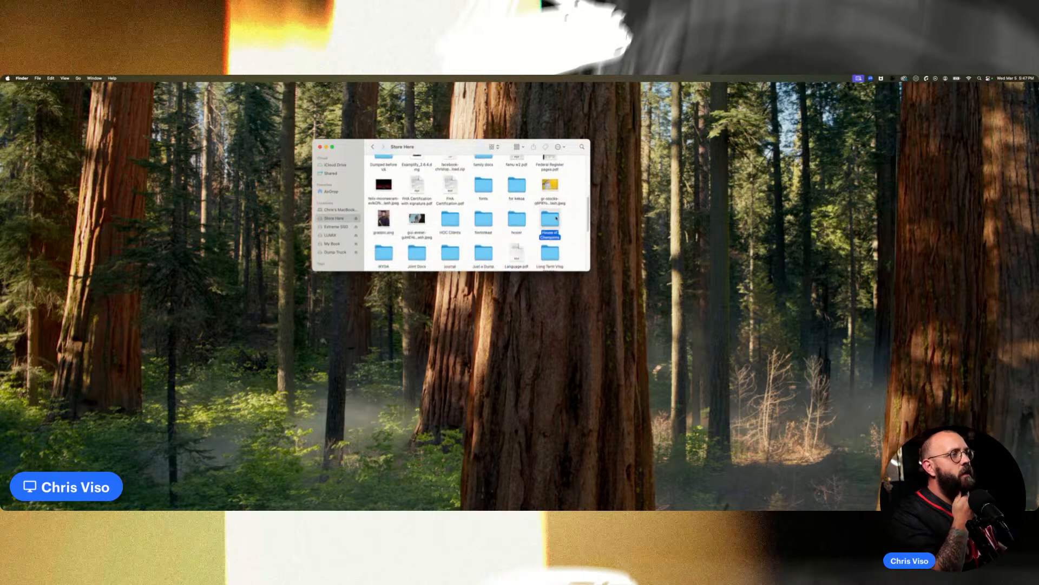
pyautogui.doubleClick(416, 169)
pyautogui.doubleClick(450, 169)
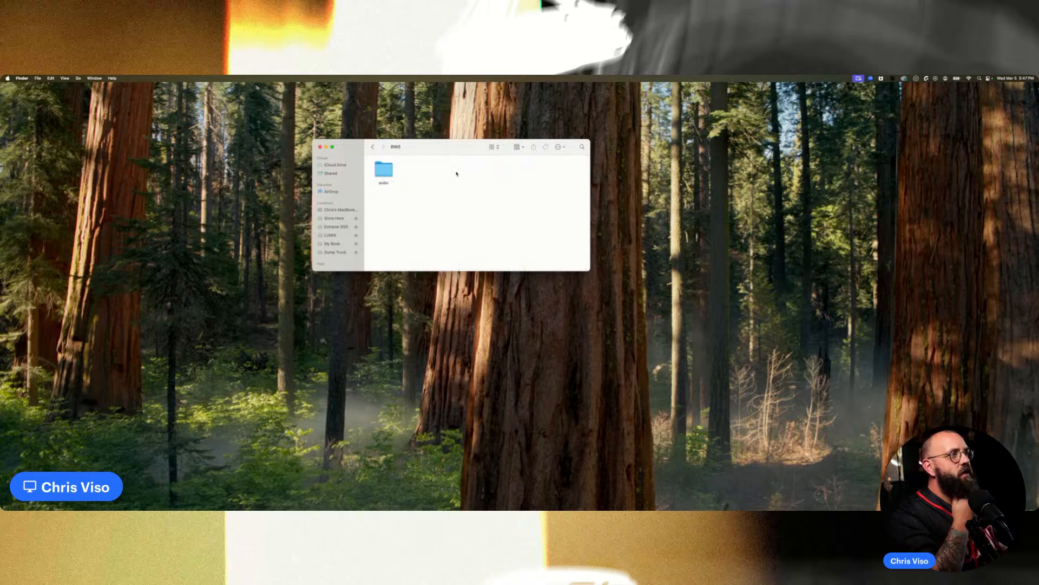
# Look through the merch exports in the ads folder, and return to the ads folder.
pyautogui.press('super+bracketleft')
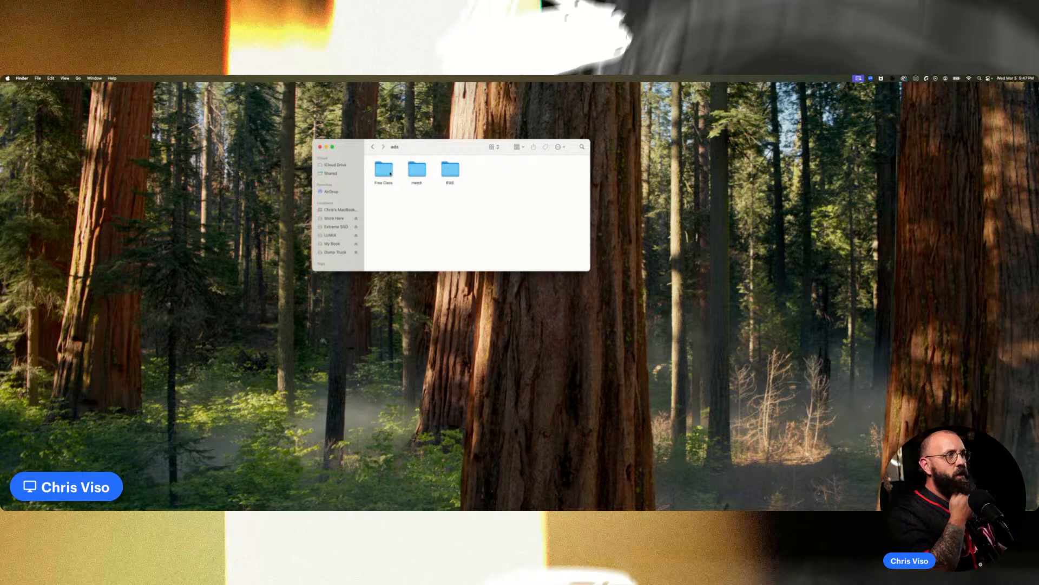
pyautogui.doubleClick(416, 169)
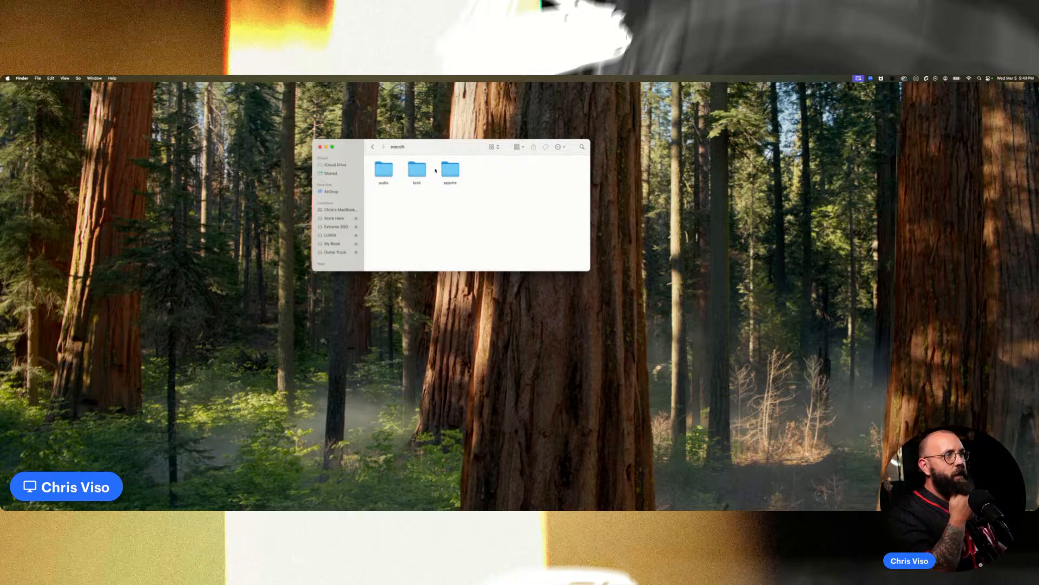
pyautogui.doubleClick(448, 179)
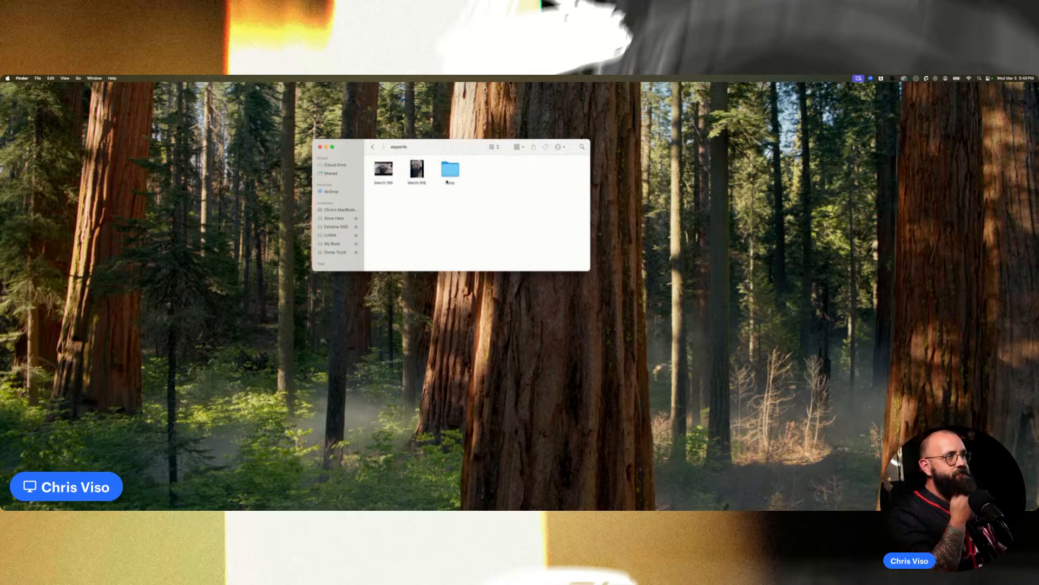
pyautogui.click(383, 170)
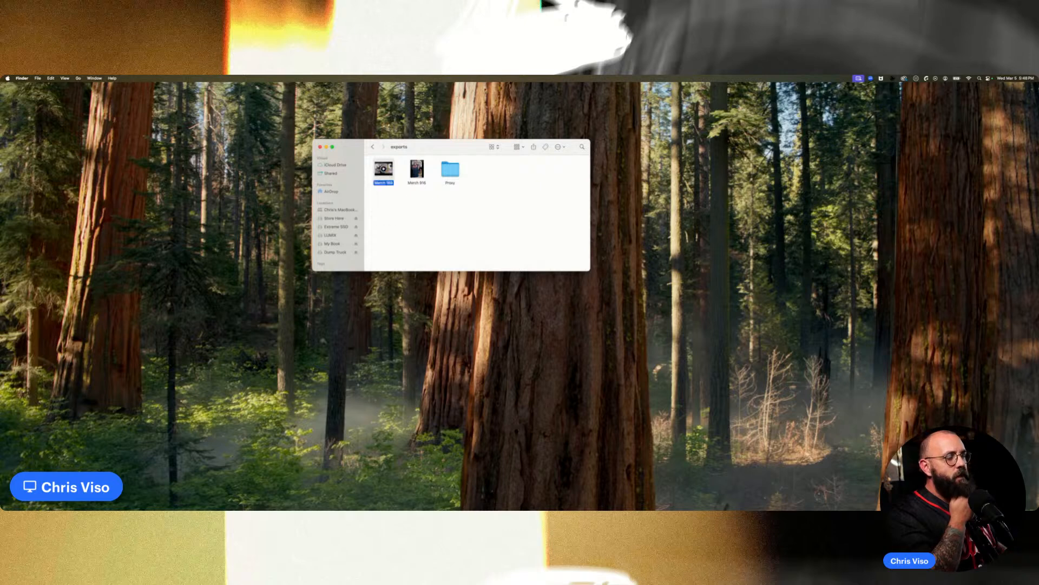
pyautogui.click(373, 147)
pyautogui.click(373, 147)
# Browse the My Book drive through HOC to the second RWE ad's exports folder and select the file rwe ad - v2.
pyautogui.click(331, 244)
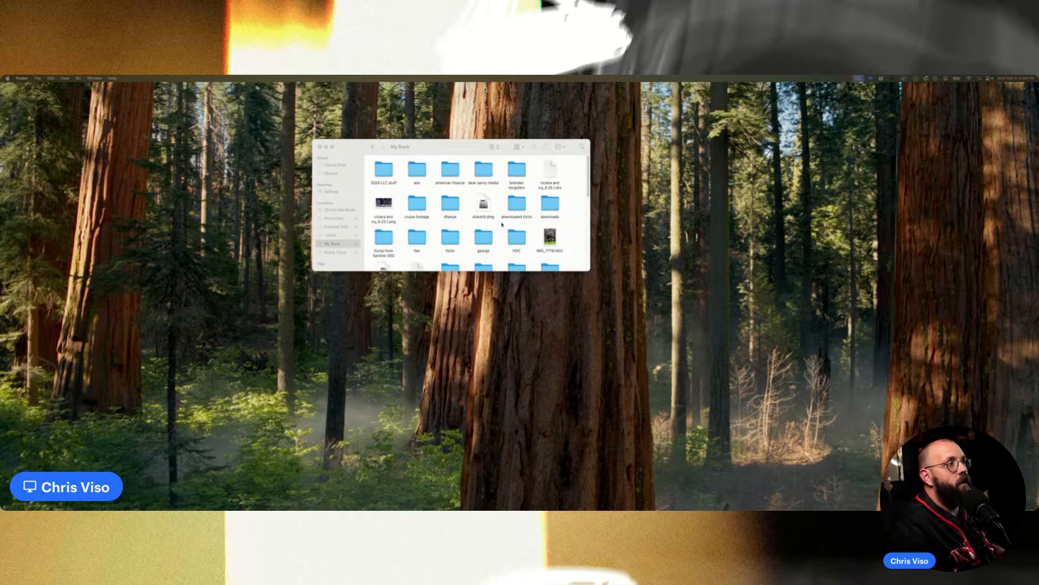
pyautogui.doubleClick(517, 236)
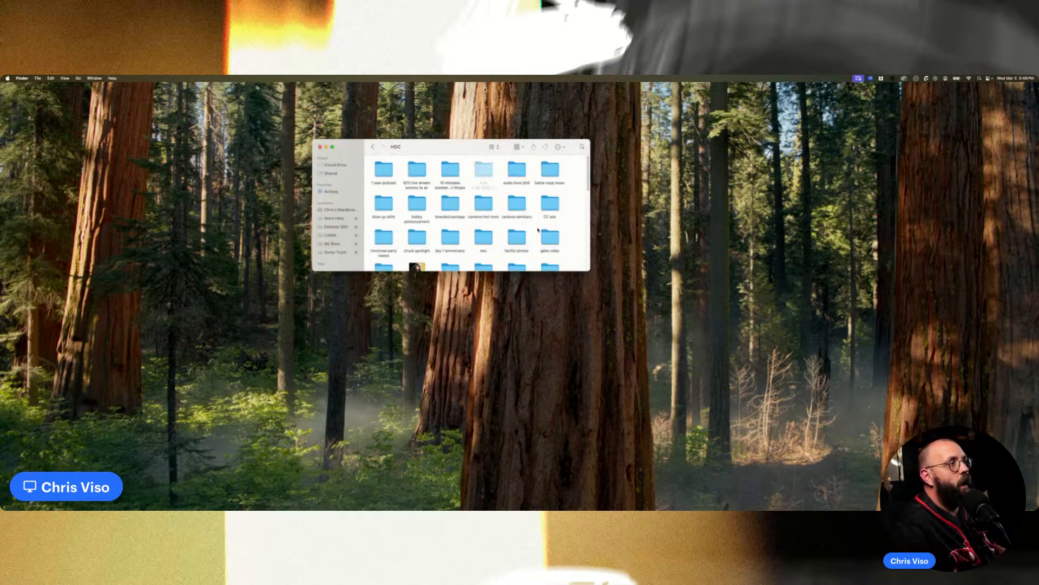
pyautogui.scroll(-10, 538, 230)
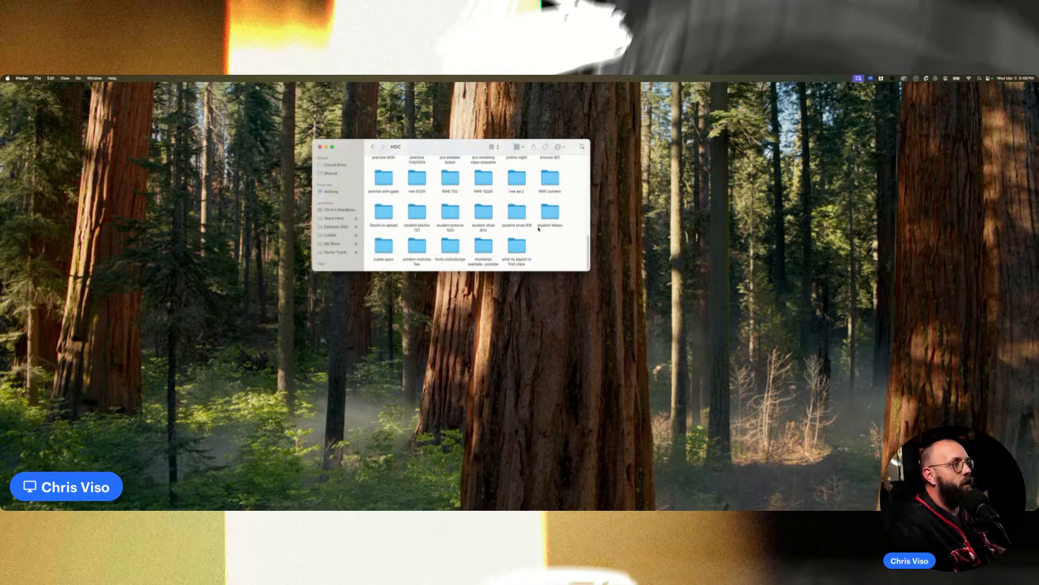
pyautogui.doubleClick(515, 179)
pyautogui.doubleClick(450, 171)
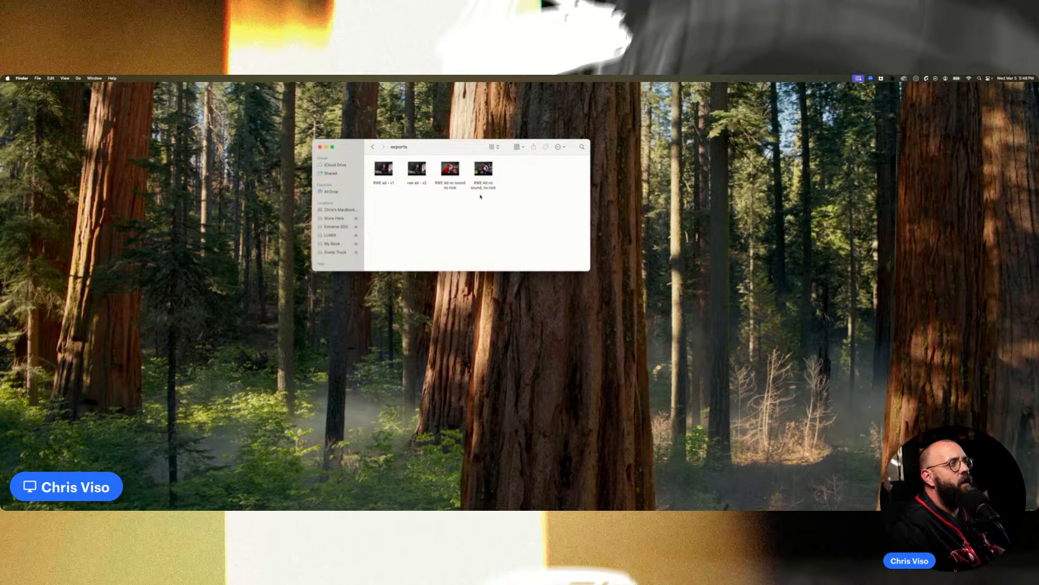
pyautogui.click(417, 169)
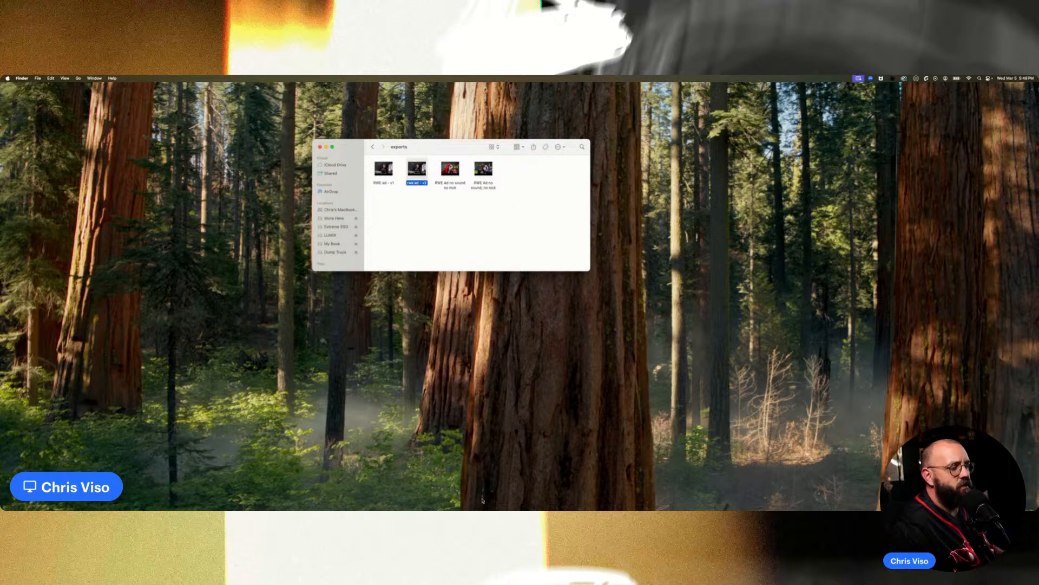
# Import rwe ad - v2 into DaVinci Resolve and place it at the start of the open gap, on Video 1 and Audio 2.
pyautogui.moveTo(412, 183); pyautogui.dragTo(420, 243)
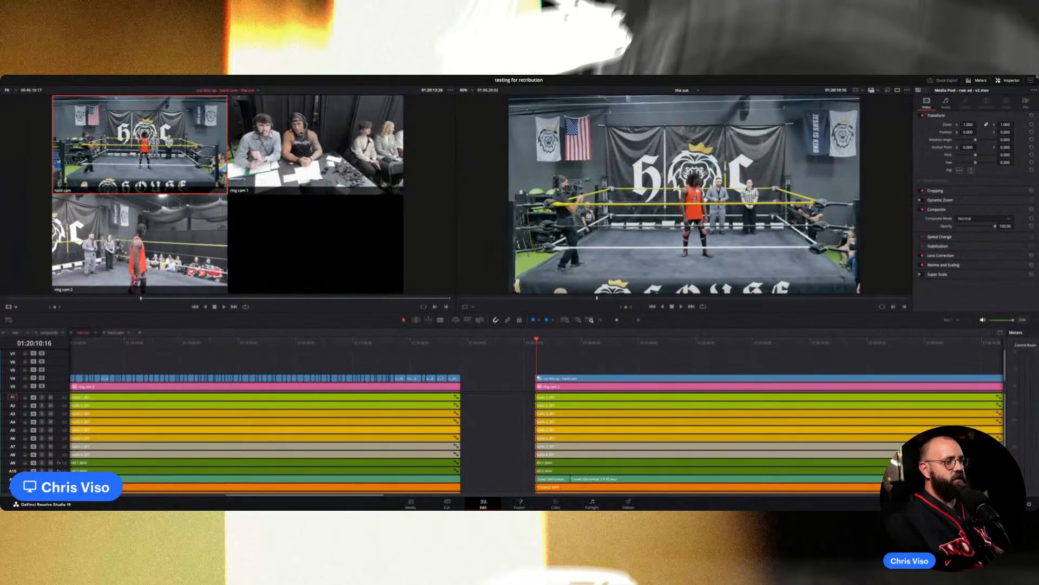
pyautogui.click(501, 425)
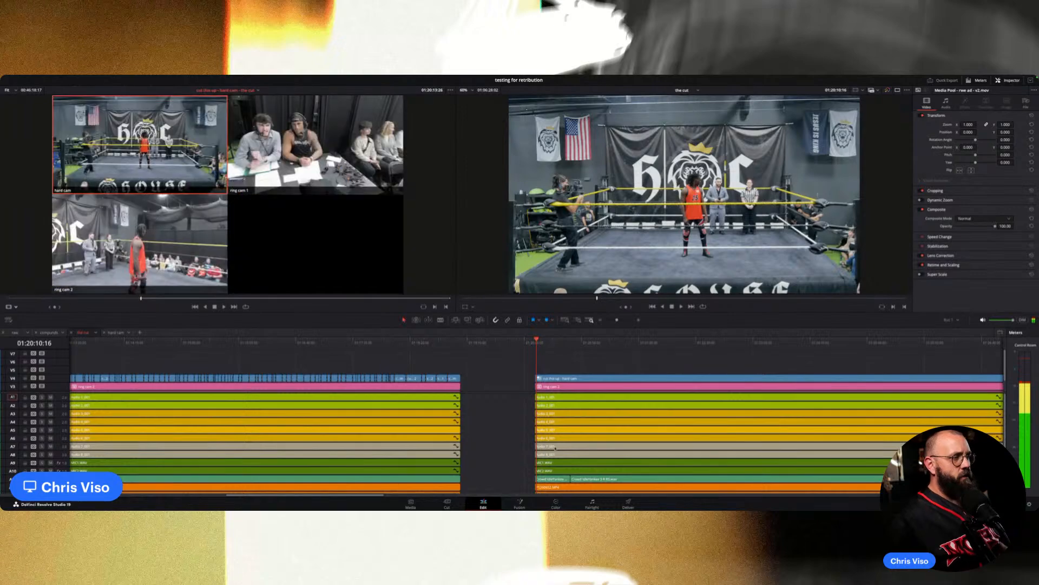
pyautogui.moveTo(501, 391); pyautogui.dragTo(502, 345)
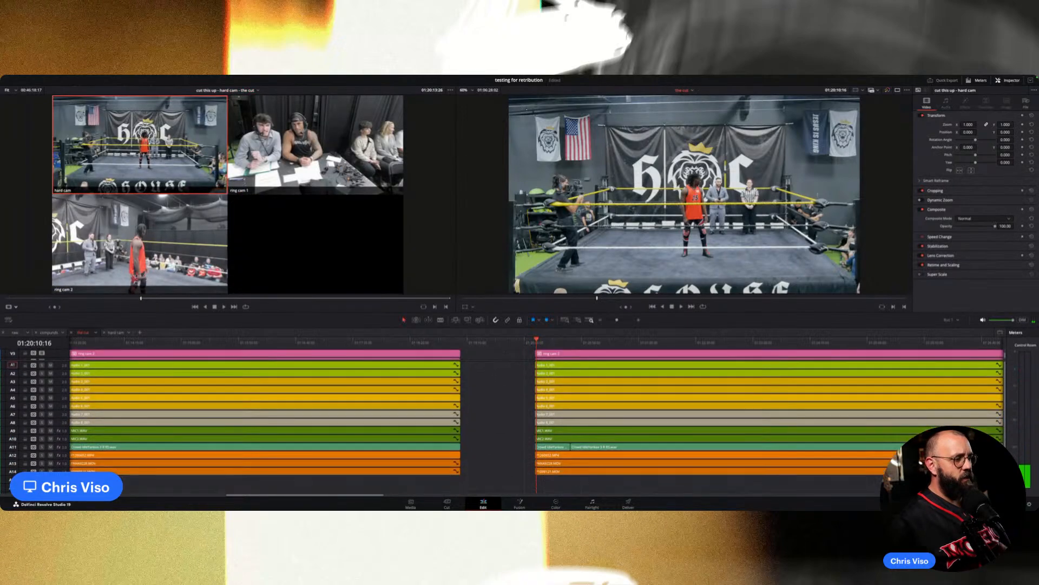
pyautogui.moveTo(536, 469); pyautogui.dragTo(477, 371)
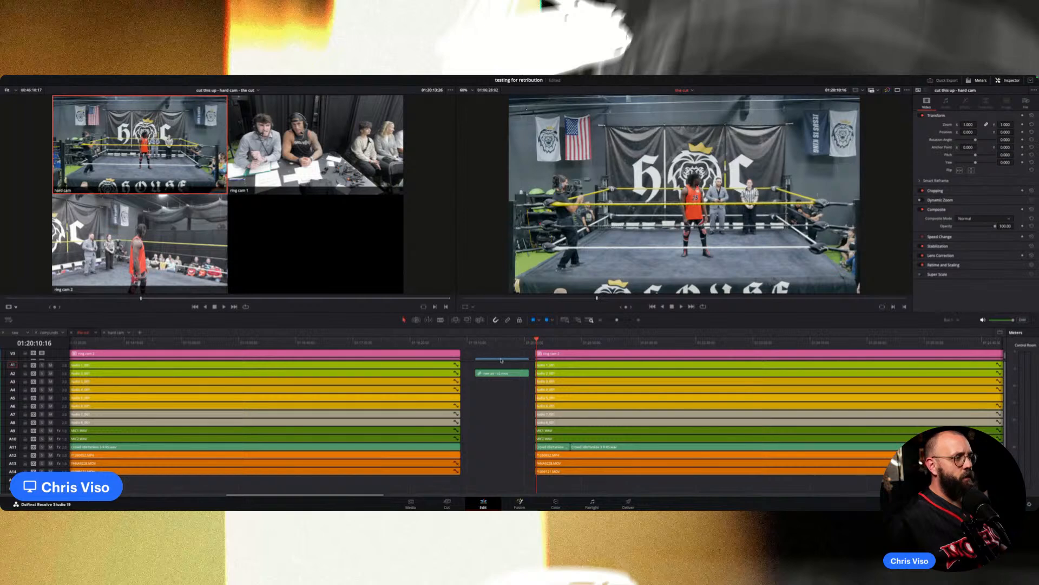
pyautogui.scroll(2, 500, 358)
pyautogui.moveTo(499, 377); pyautogui.dragTo(486, 383)
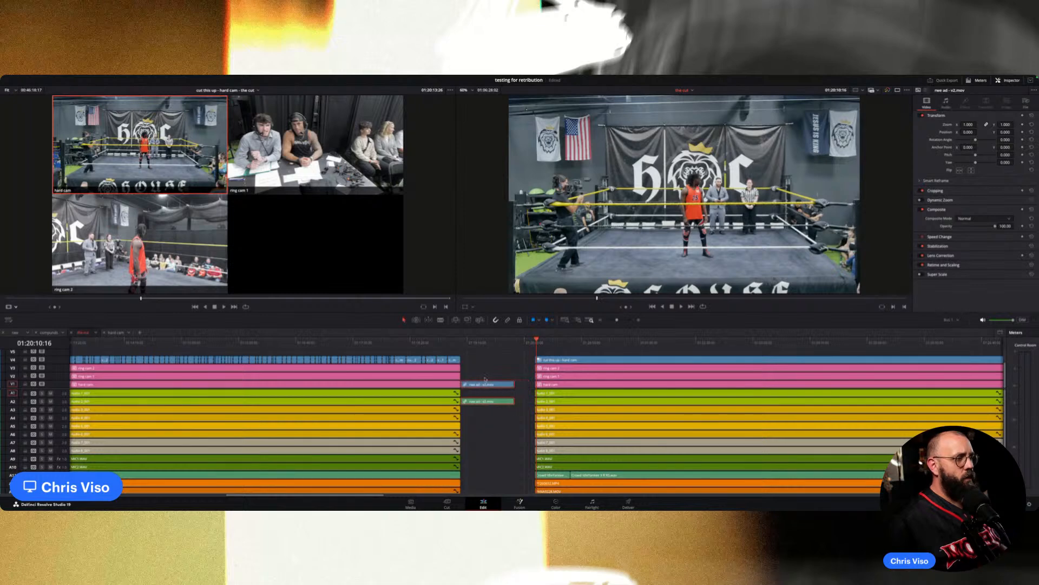
# Play back the end of the show section and the start of the inserted ad.
pyautogui.click(461, 341)
pyautogui.press('space')
pyautogui.press('super+equal')
pyautogui.press('super+equal')
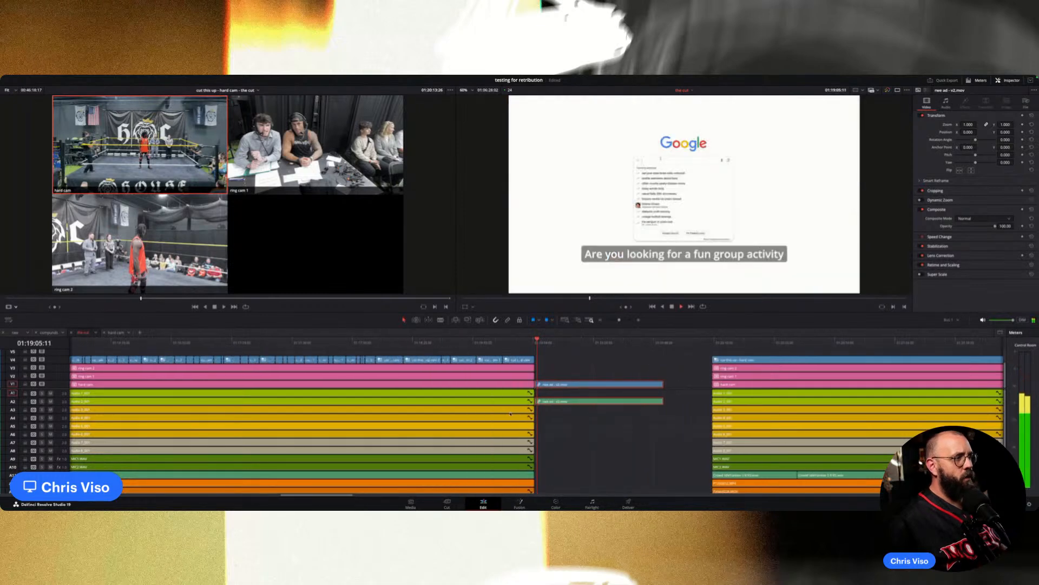
pyautogui.click(524, 344)
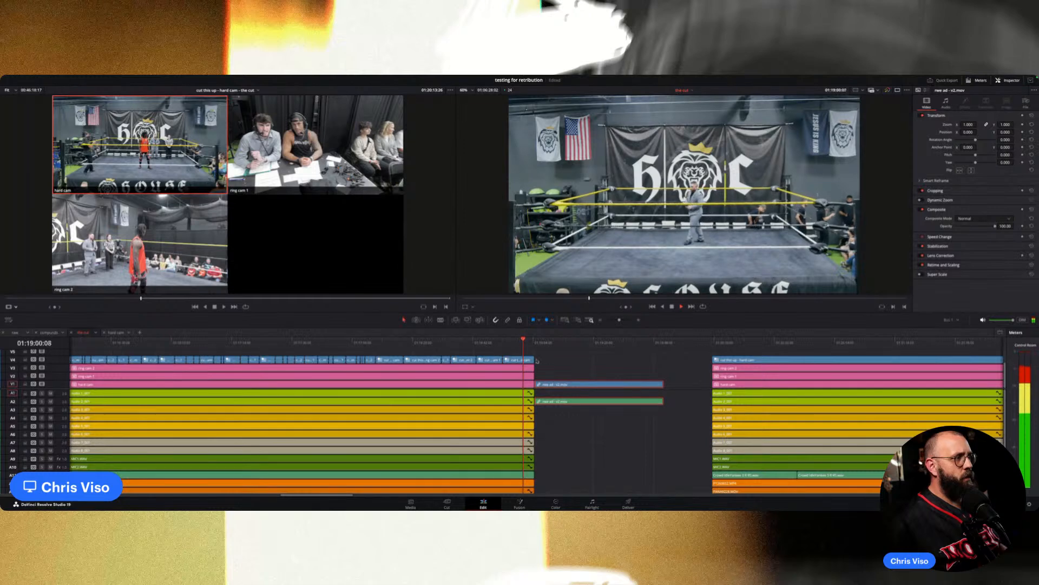
# Set the source viewer to Multicam and, during playback, cut from hard cam to ring cam 1 for the last seconds before the ad.
pyautogui.keyDown('shift'); pyautogui.scroll(2, 572, 449); pyautogui.keyUp('shift')
pyautogui.keyDown('alt'); pyautogui.scroll(5, 573, 450); pyautogui.keyUp('alt')
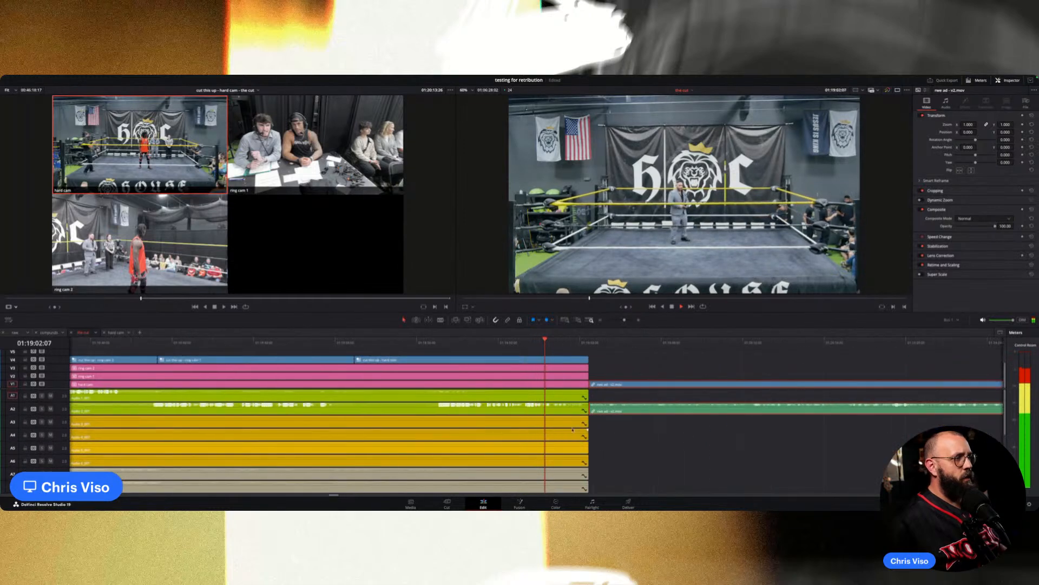
pyautogui.press('space')
pyautogui.click(408, 342)
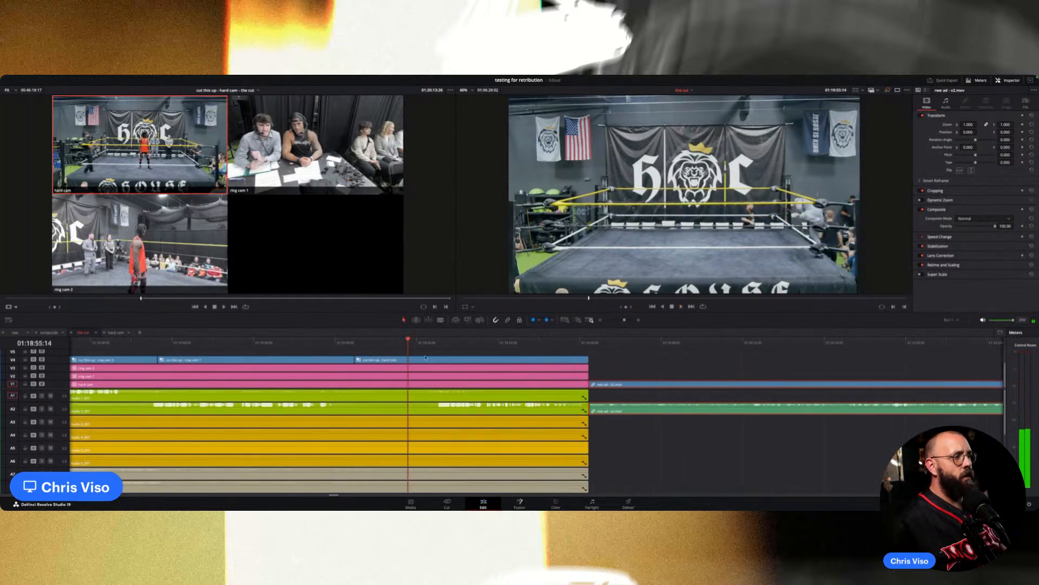
pyautogui.click(13, 306)
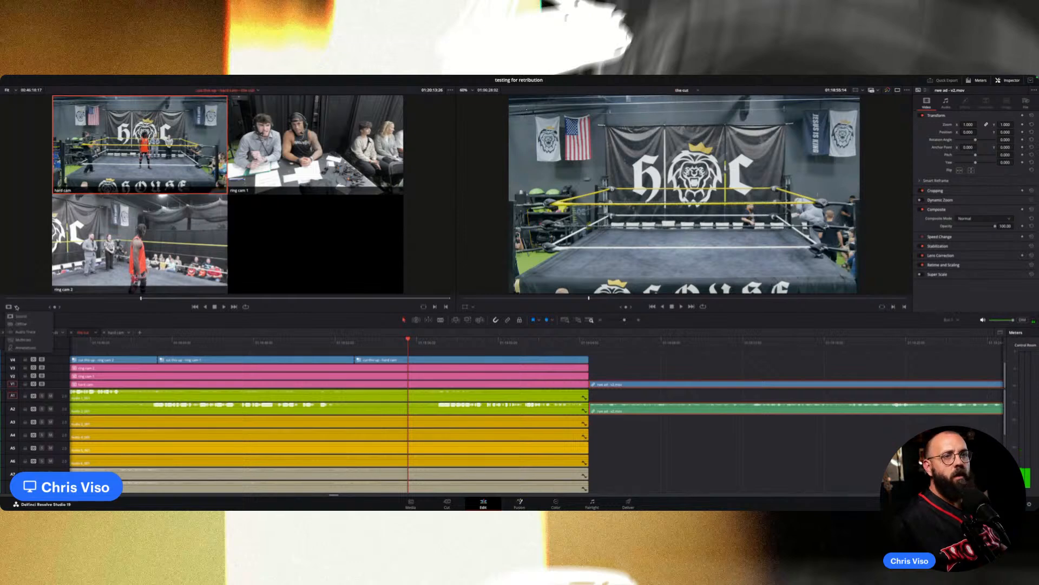
pyautogui.click(26, 337)
pyautogui.press('space')
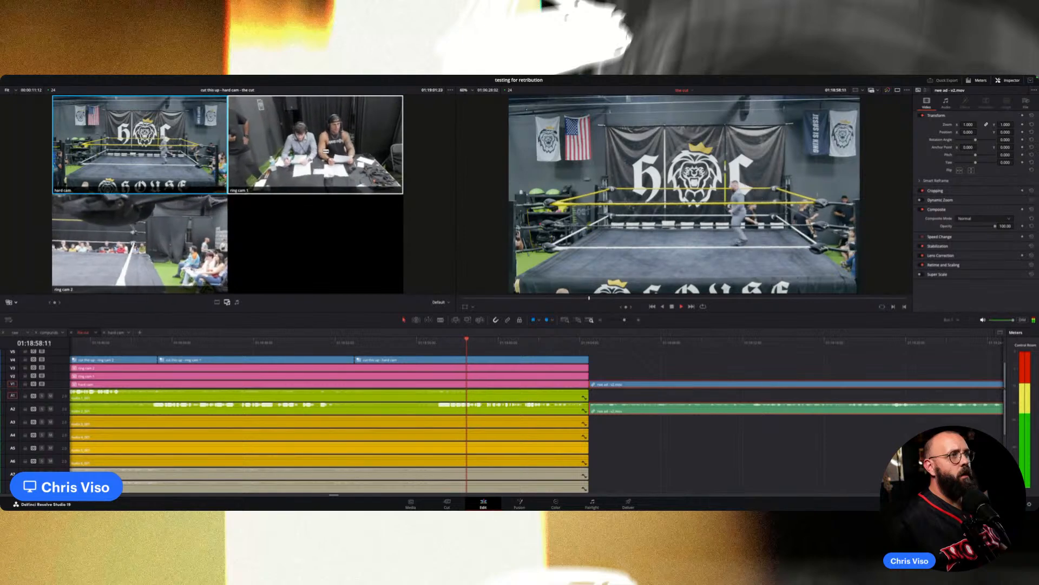
pyautogui.press('2')
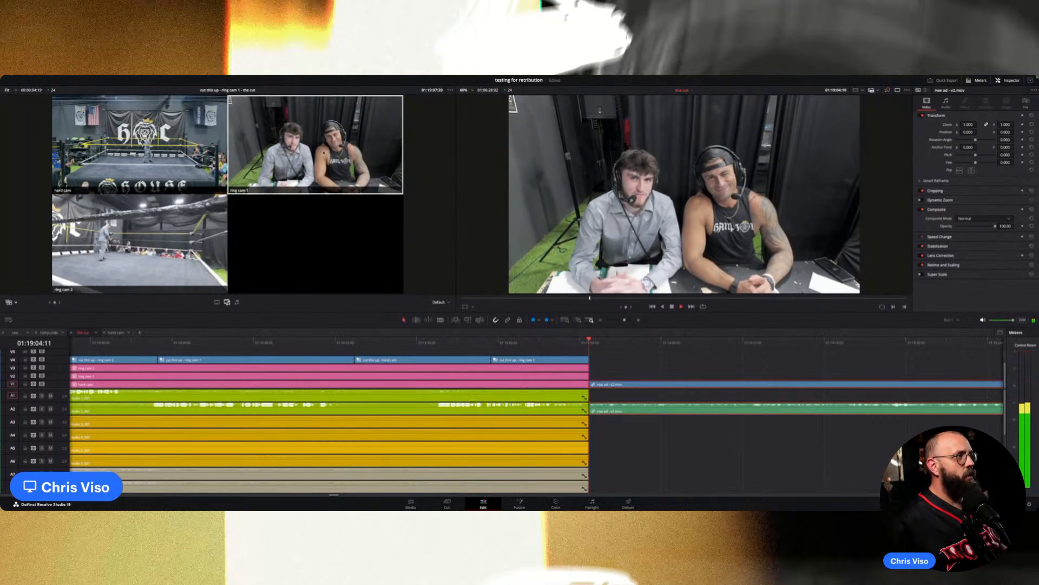
# Shift the ad clip to start at 01:19:05:06, leaving a short empty space after the ring cam 1 shot.
pyautogui.press('space')
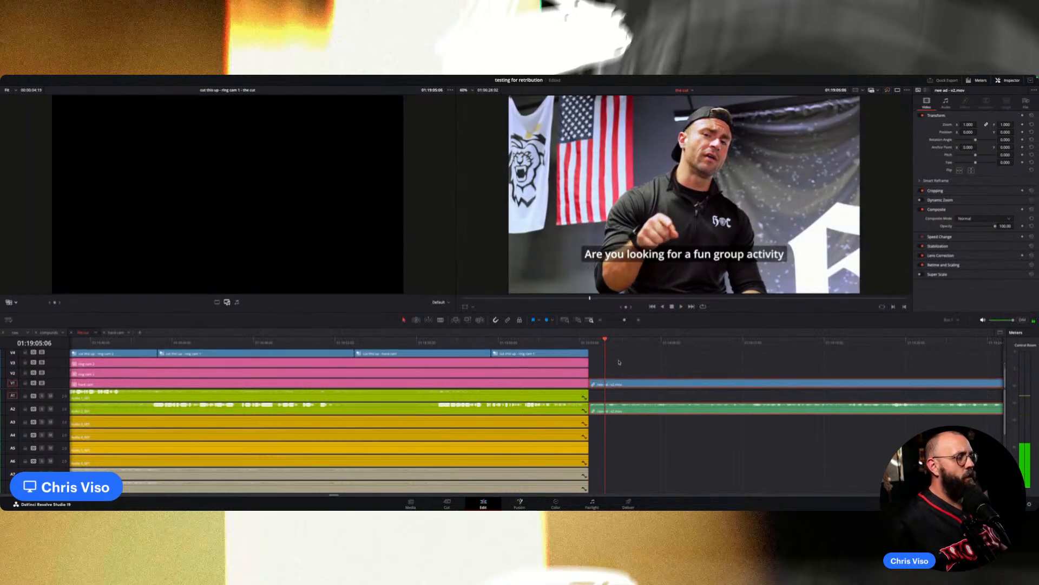
pyautogui.scroll(-1, 619, 362)
pyautogui.press('super+minus')
pyautogui.press('super+minus')
pyautogui.press('super+minus')
pyautogui.press('super+minus')
pyautogui.press('super+minus')
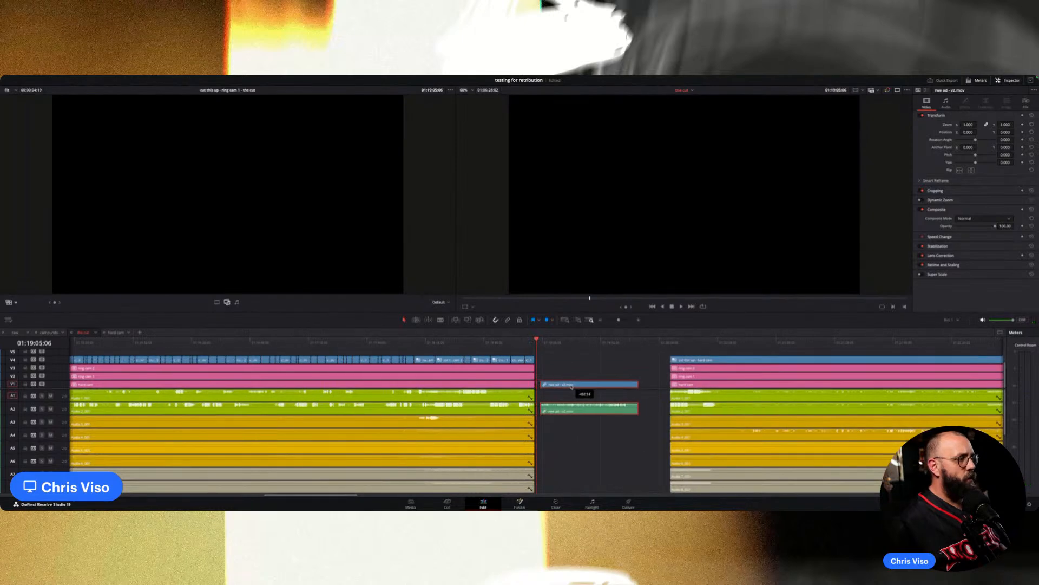
pyautogui.press('super+equal')
pyautogui.press('super+equal')
pyautogui.click(567, 448)
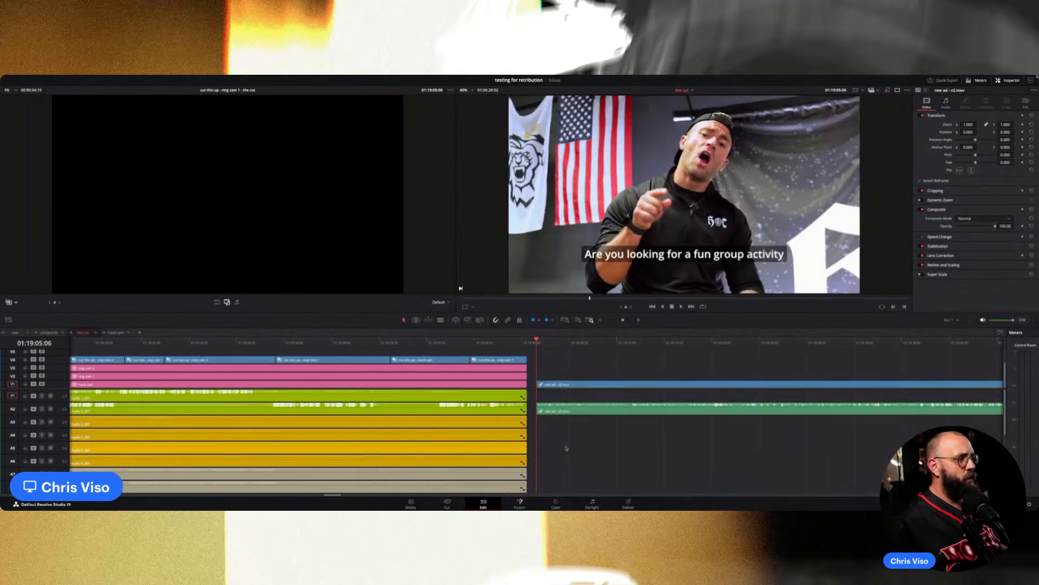
pyautogui.press('super+minus')
pyautogui.press('super+minus')
# Move the ad's audio from Audio 2 down to an empty track below all the show's audio tracks.
pyautogui.scroll(-3, 578, 443)
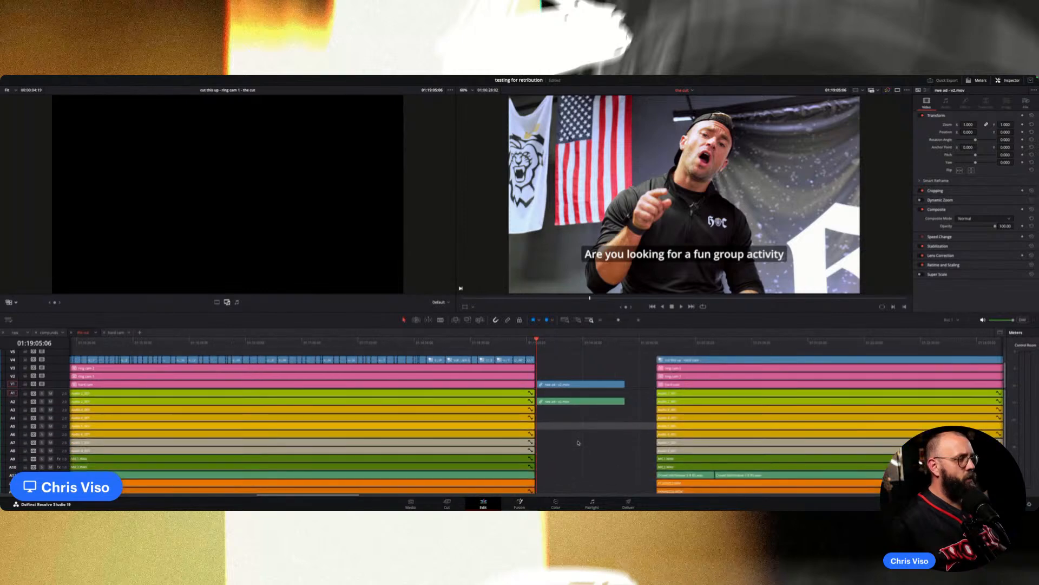
pyautogui.moveTo(567, 406); pyautogui.dragTo(564, 486)
pyautogui.moveTo(563, 441); pyautogui.dragTo(569, 489)
pyautogui.press('super+minus')
pyautogui.press('super+minus')
pyautogui.press('super+minus')
pyautogui.press('super+minus')
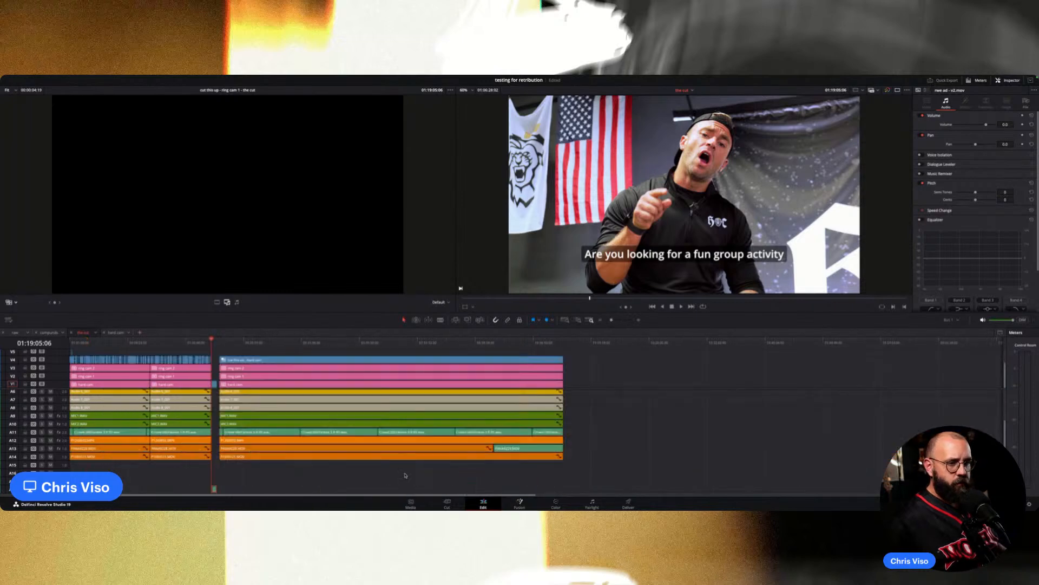
# Raise the ad's audio clip by one track, keeping its start time aligned with the ad's video.
pyautogui.press('super+equal')
pyautogui.press('super+equal')
pyautogui.press('super+equal')
pyautogui.press('super+equal')
pyautogui.press('super+equal')
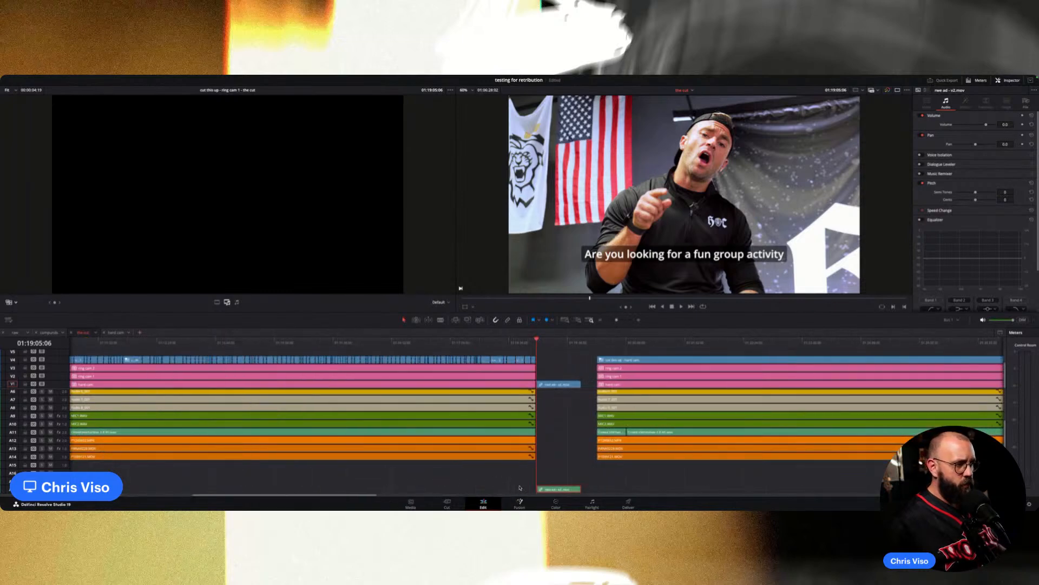
pyautogui.moveTo(551, 490); pyautogui.dragTo(552, 484)
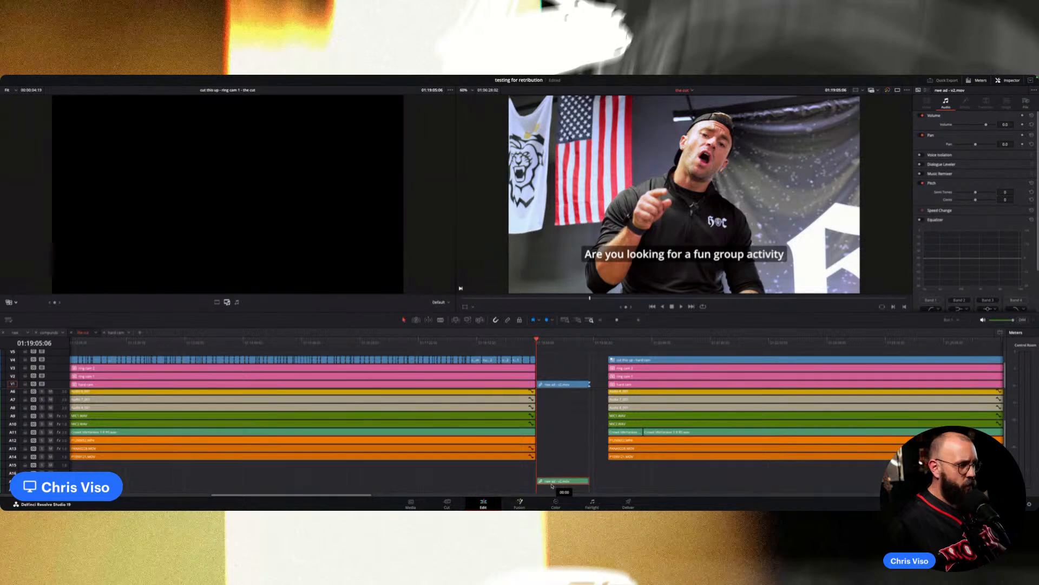
# Play back the transition from the ring cam 1 commentary shot into the ad.
pyautogui.click(531, 342)
pyautogui.press('space')
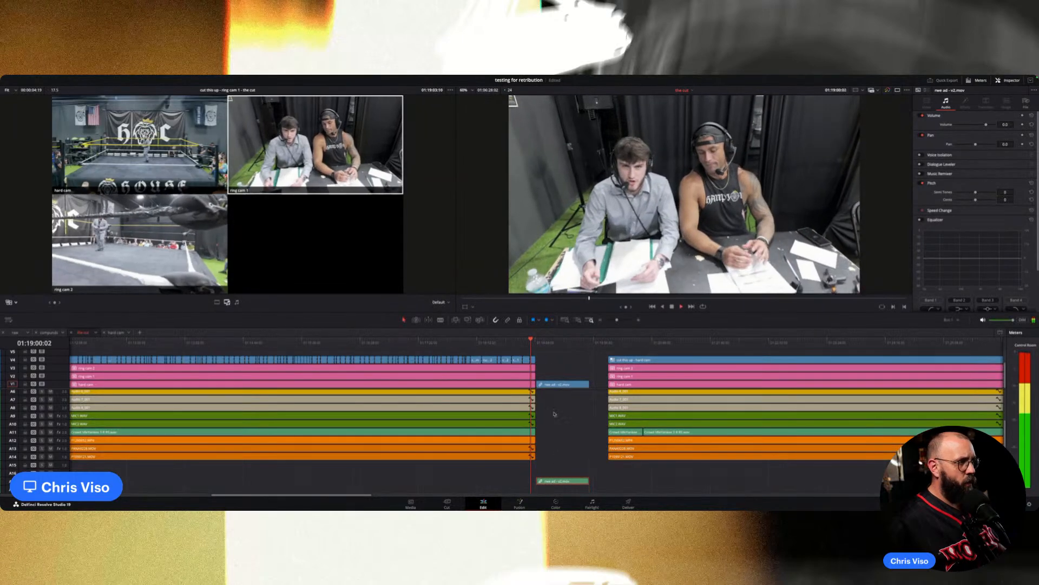
pyautogui.press('super+equal')
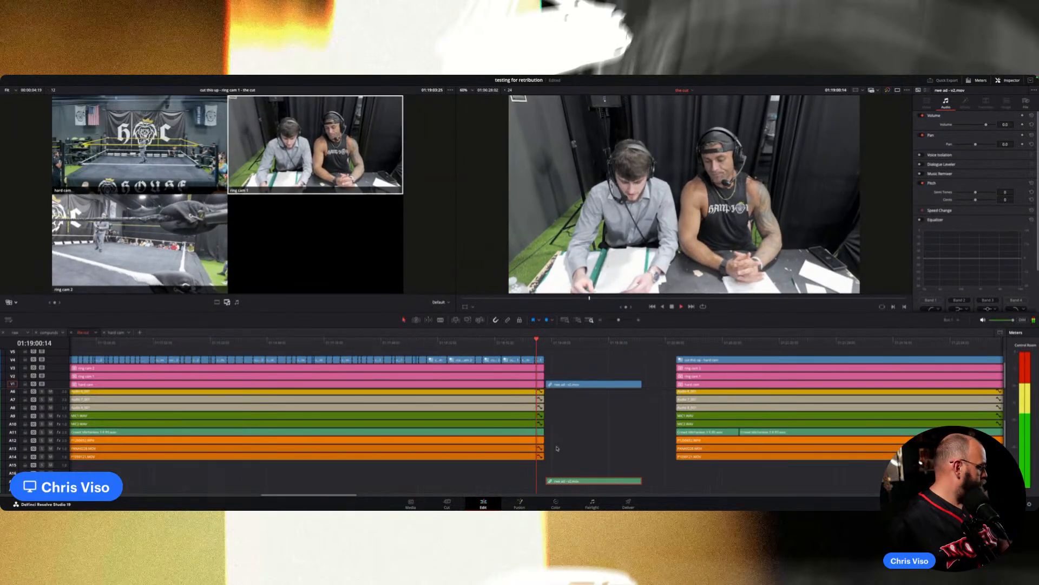
pyautogui.press('super+equal')
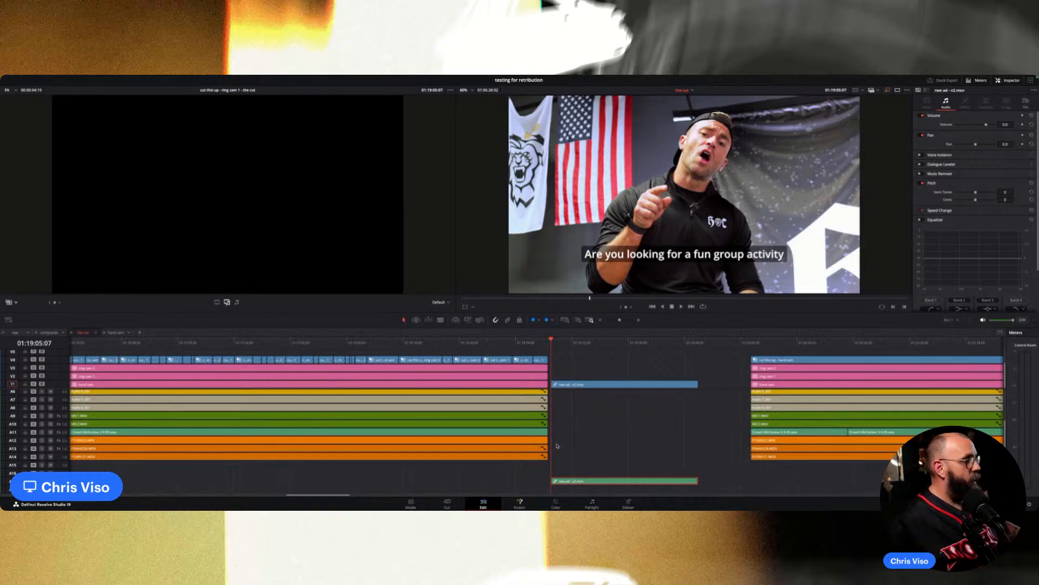
pyautogui.click(588, 441)
pyautogui.scroll(2, 605, 444)
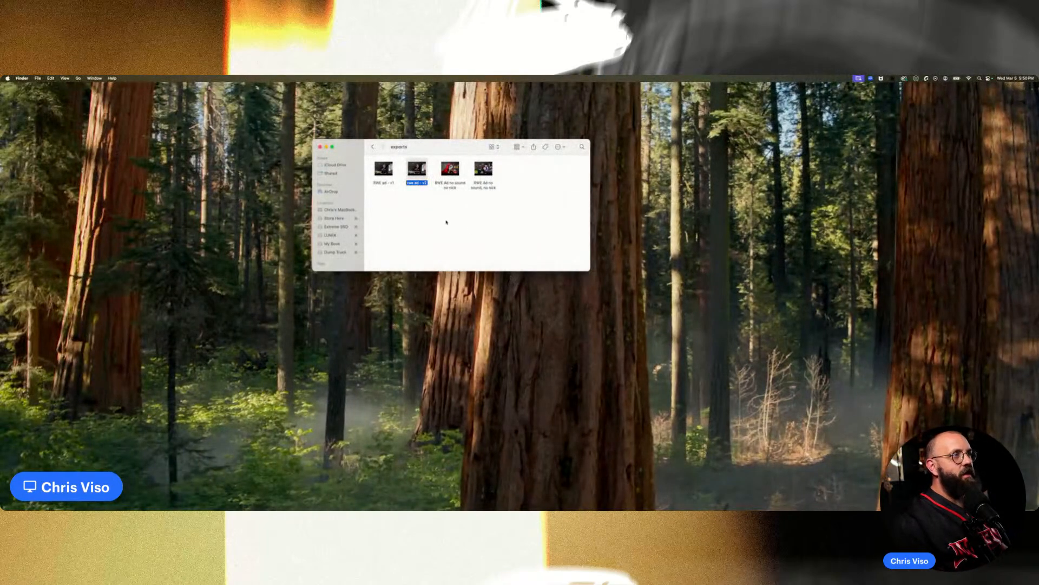
# Check the Store Here drive and the House of Champions folder on the Extreme SSD for the break's files.
pyautogui.click(372, 147)
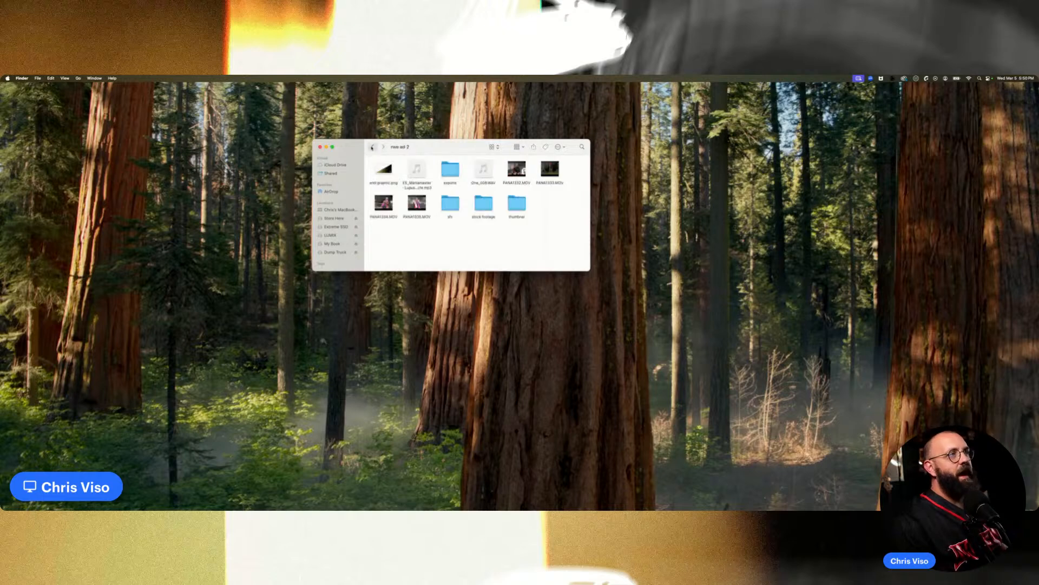
pyautogui.click(334, 219)
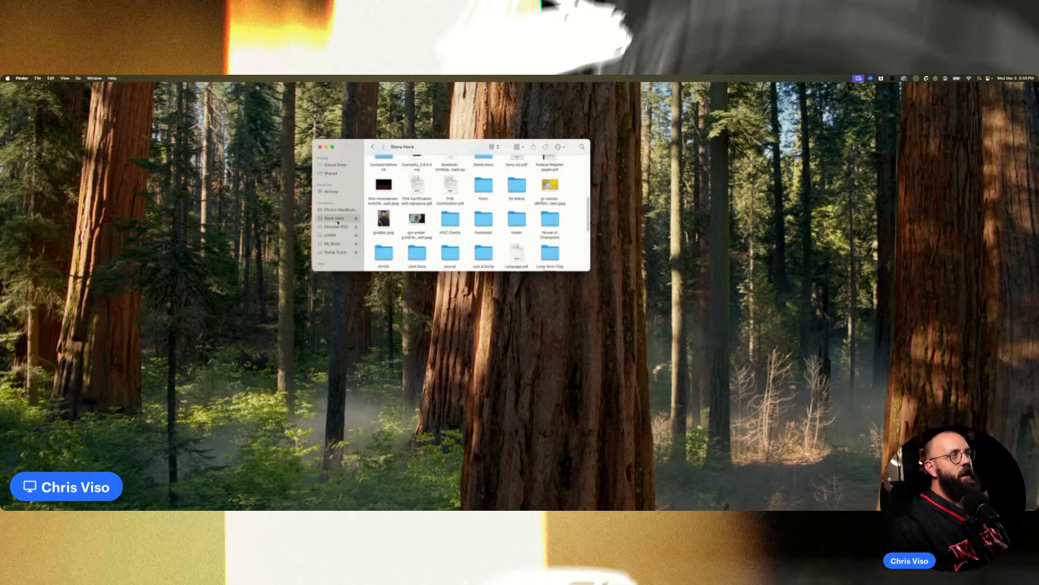
pyautogui.click(337, 227)
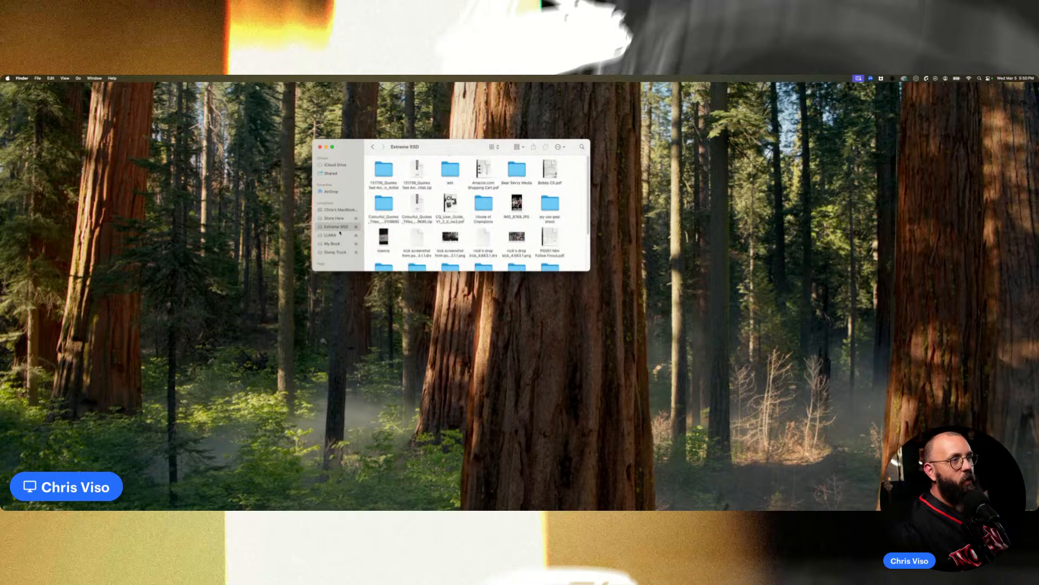
pyautogui.doubleClick(483, 204)
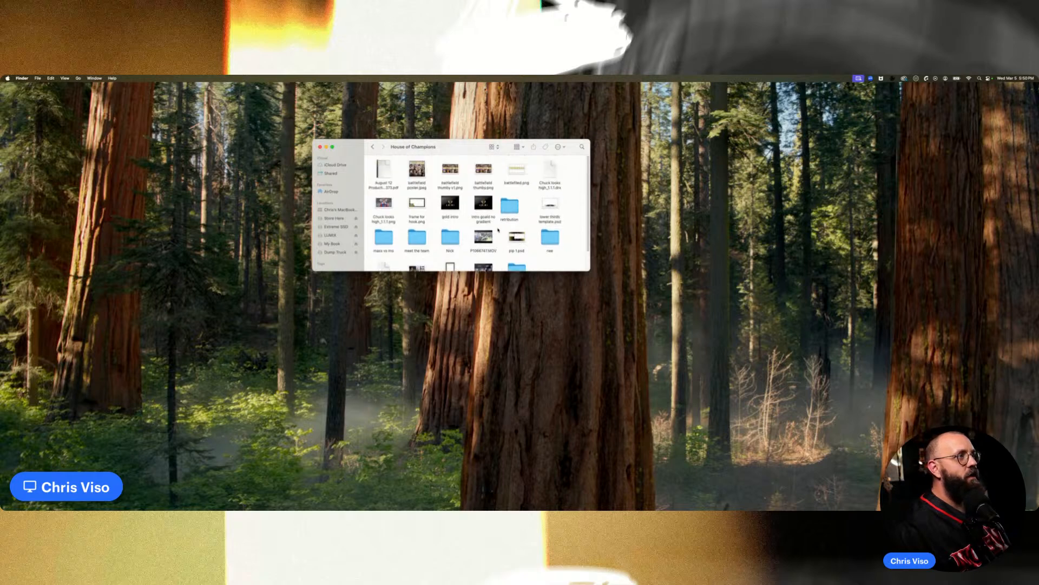
pyautogui.scroll(-2, 498, 230)
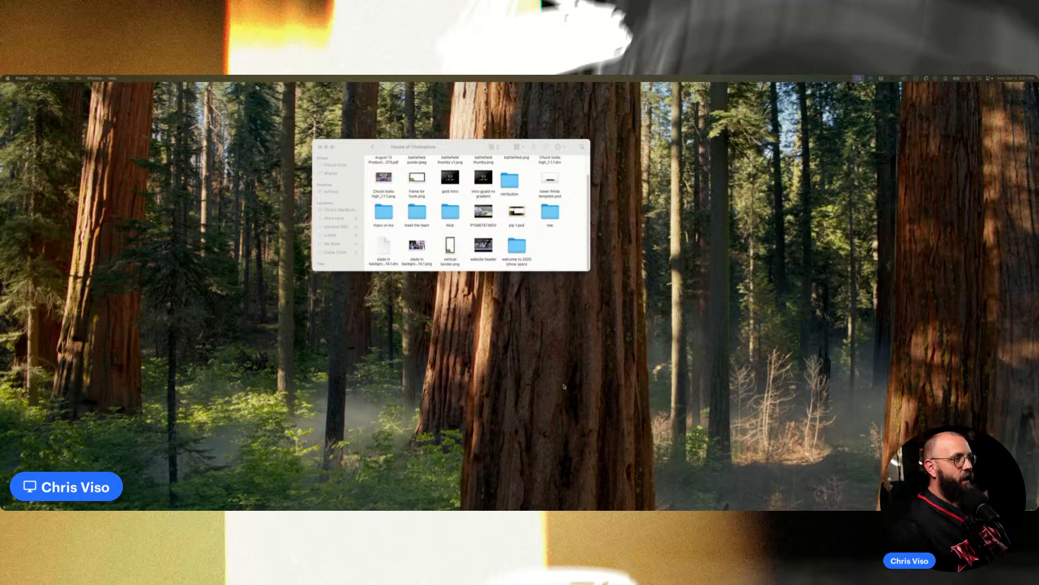
# Switch to DaVinci Resolve and play back the end of the ring cam 1 shot into the gap before the ad.
pyautogui.hotkey('ctrl', 'Right')
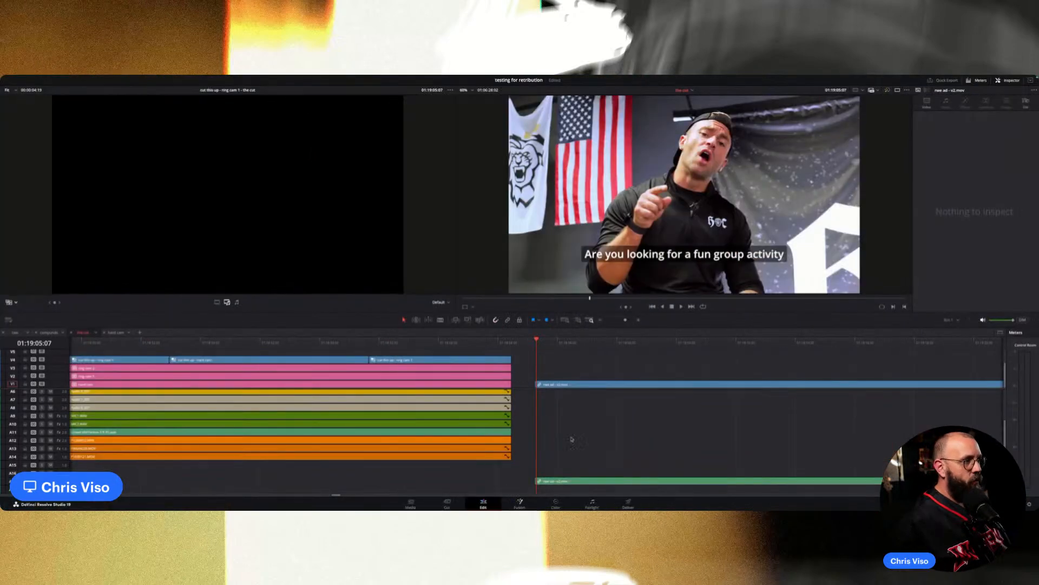
pyautogui.click(498, 341)
pyautogui.press('space')
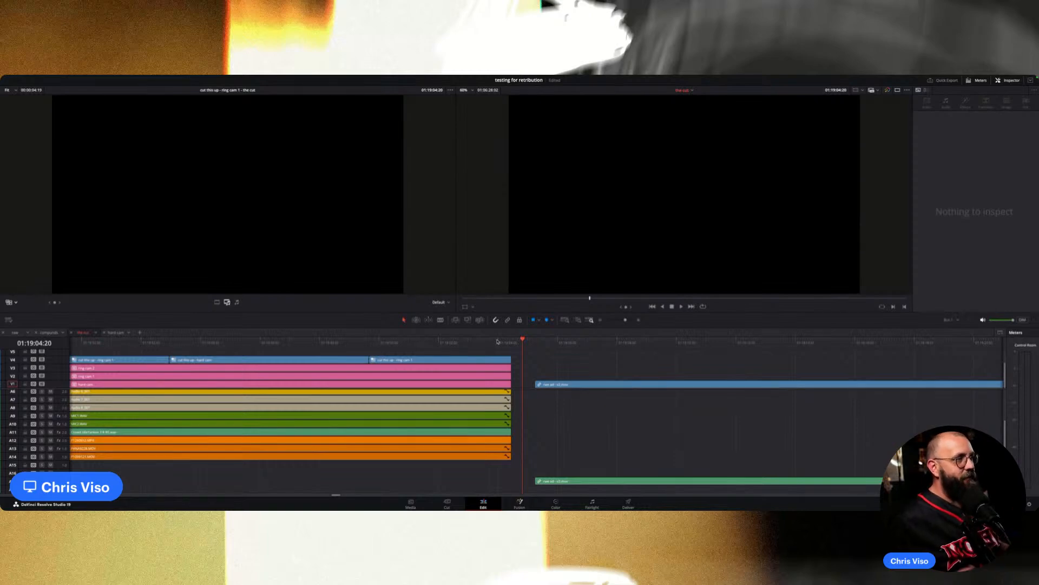
# Switch to Finder and inspect the thumbnail folder of legacy of champions under HOC student shows on My Book.
pyautogui.hotkey('ctrl', 'Left')
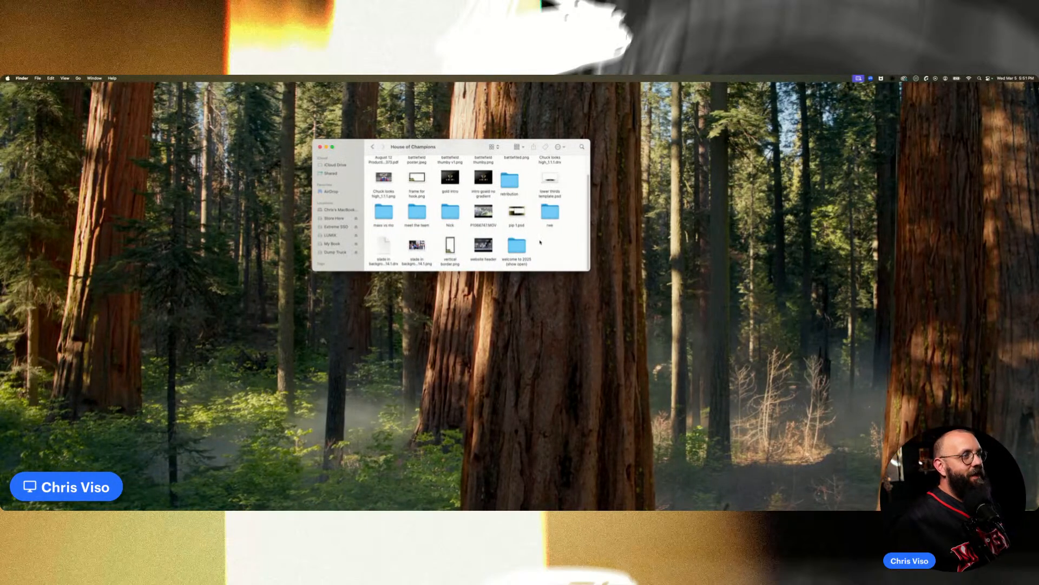
pyautogui.click(331, 244)
pyautogui.scroll(-3, 502, 238)
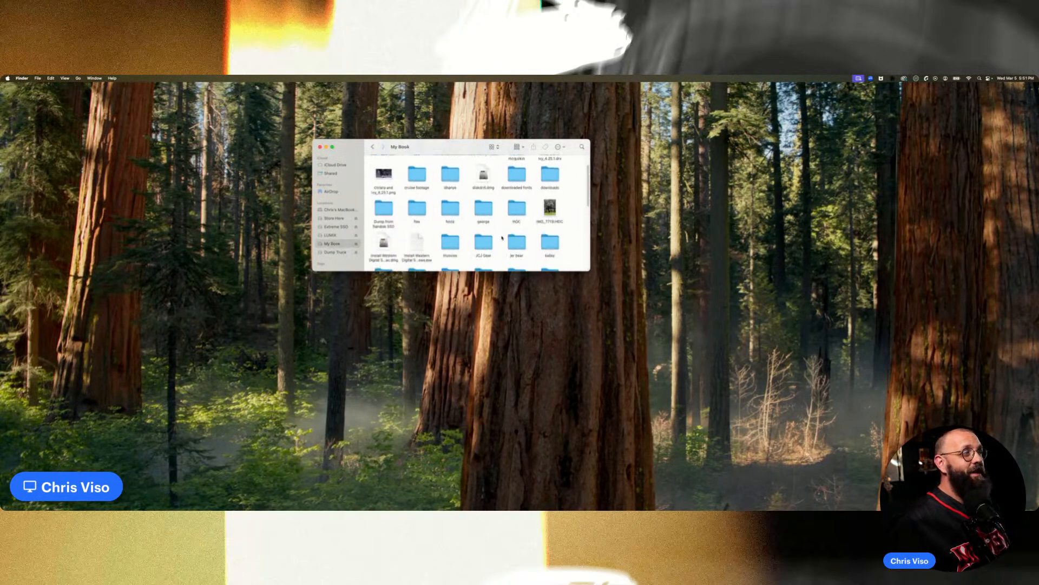
pyautogui.doubleClick(517, 210)
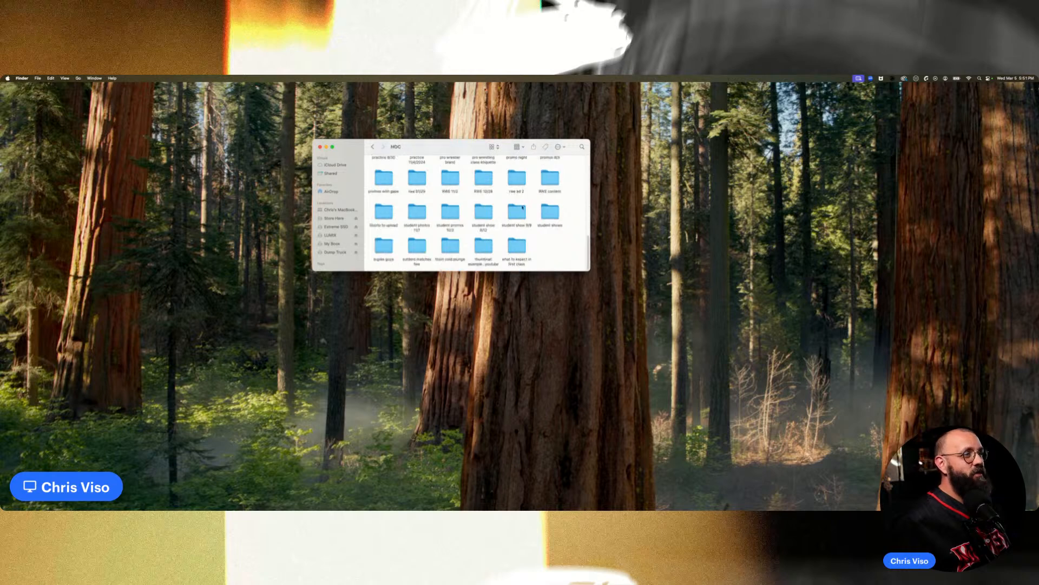
pyautogui.doubleClick(551, 212)
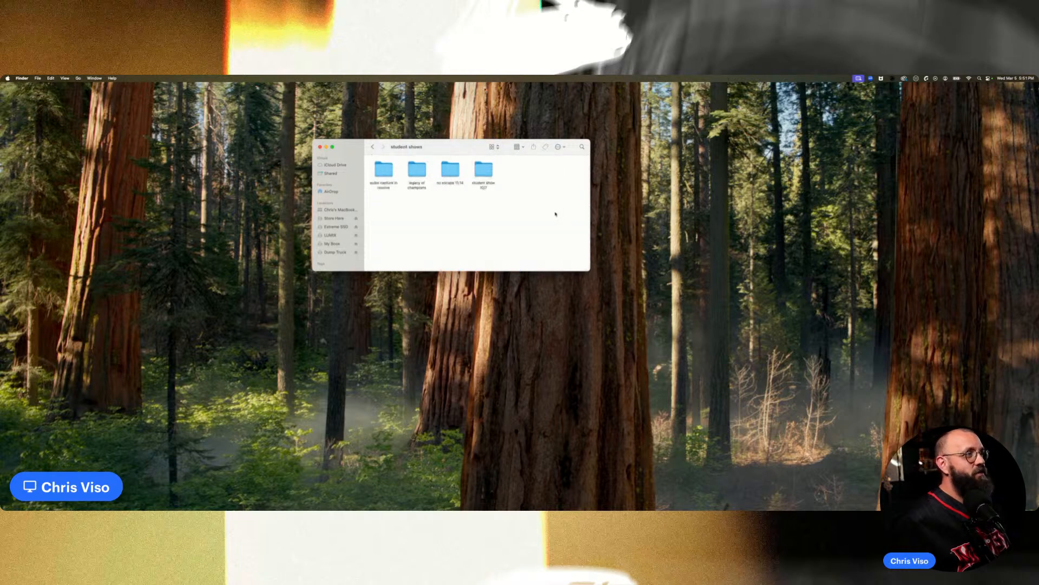
pyautogui.doubleClick(413, 173)
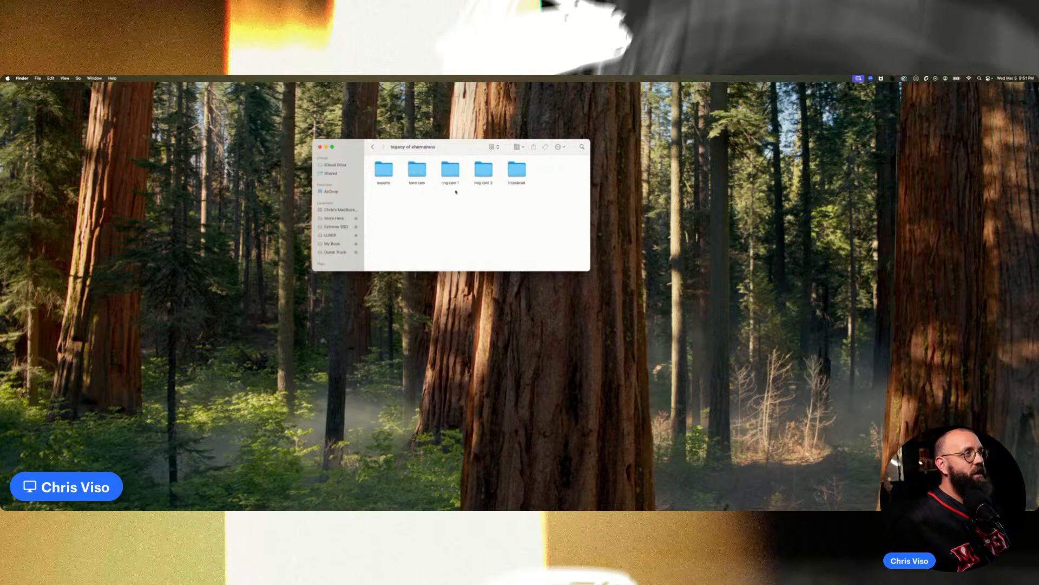
pyautogui.doubleClick(517, 172)
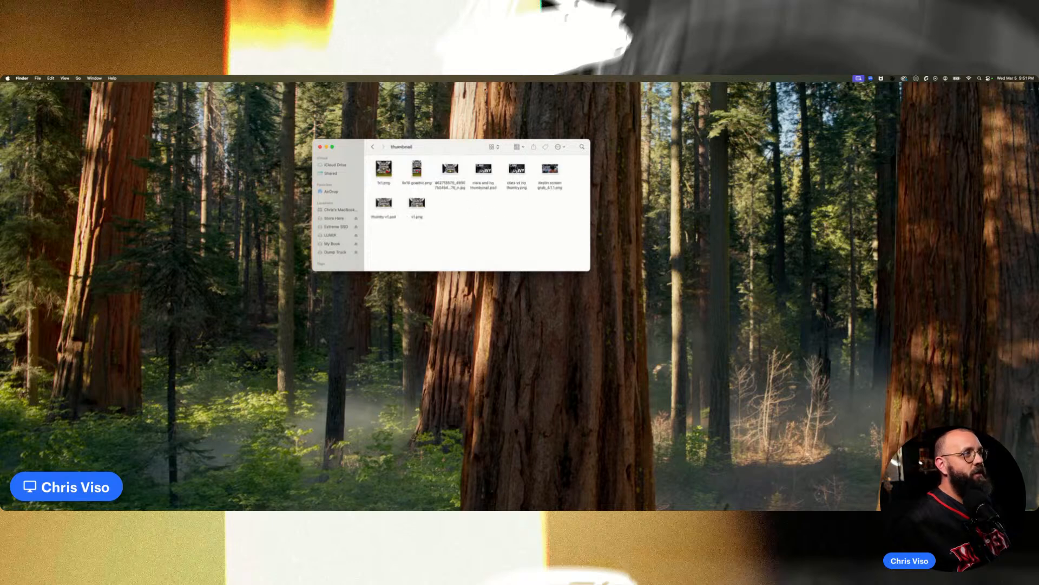
# Return to the HOC folder on My Book and look through all its subfolders.
pyautogui.click(373, 147)
pyautogui.click(373, 147)
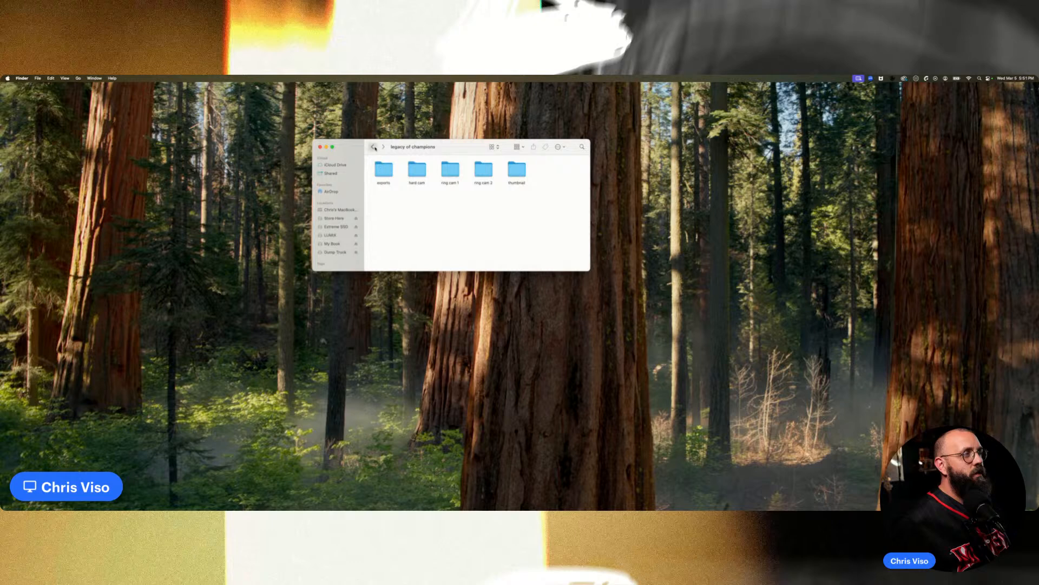
pyautogui.click(373, 147)
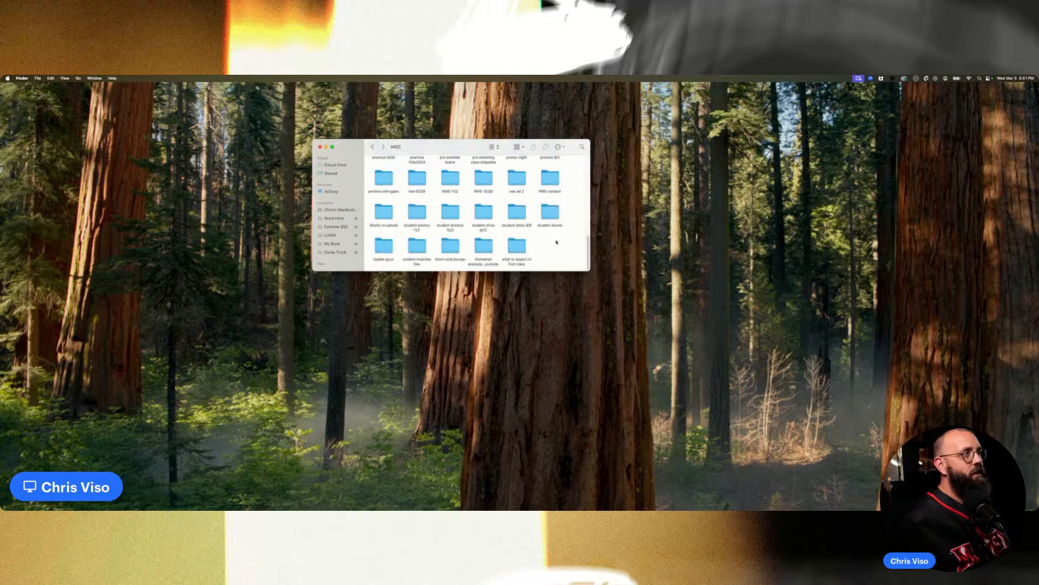
pyautogui.scroll(2, 559, 245)
pyautogui.scroll(3, 560, 248)
pyautogui.scroll(5, 560, 248)
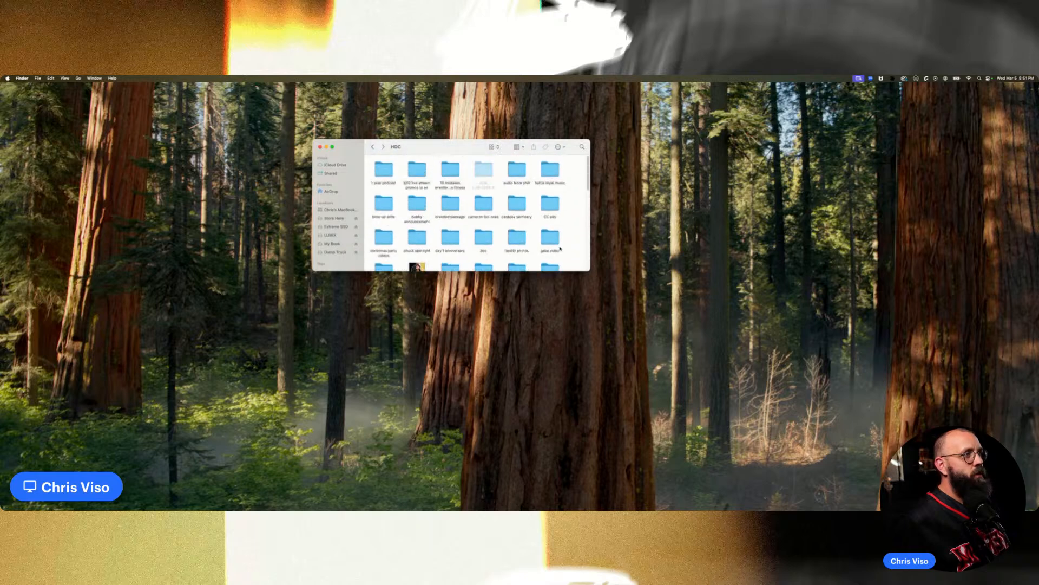
pyautogui.scroll(-10, 560, 248)
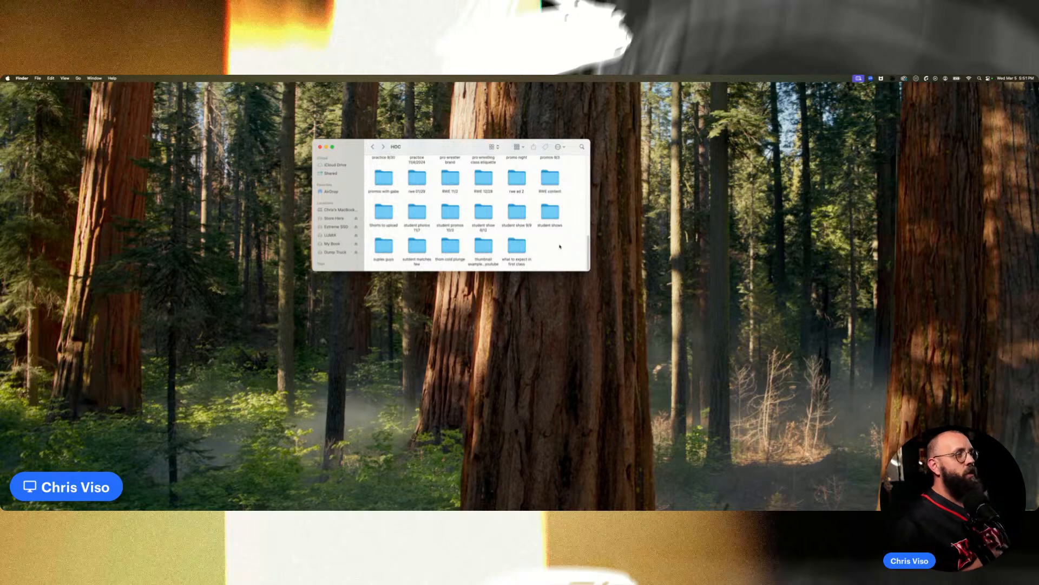
# Look through the House of Champions folder on the Store Here drive and return to the drive's contents.
pyautogui.click(336, 219)
pyautogui.doubleClick(550, 219)
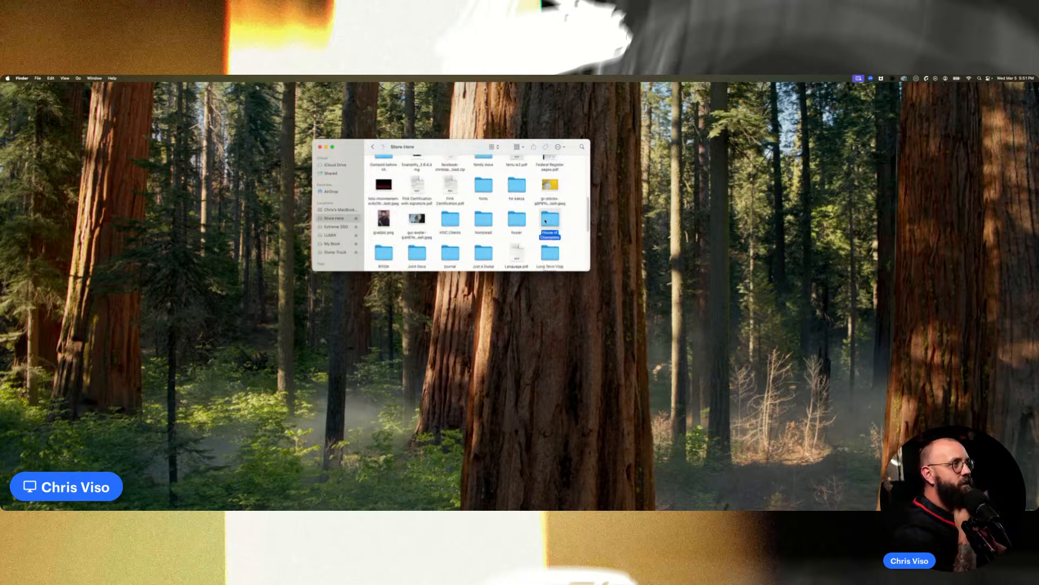
pyautogui.scroll(-1, 565, 224)
pyautogui.scroll(-1, 564, 224)
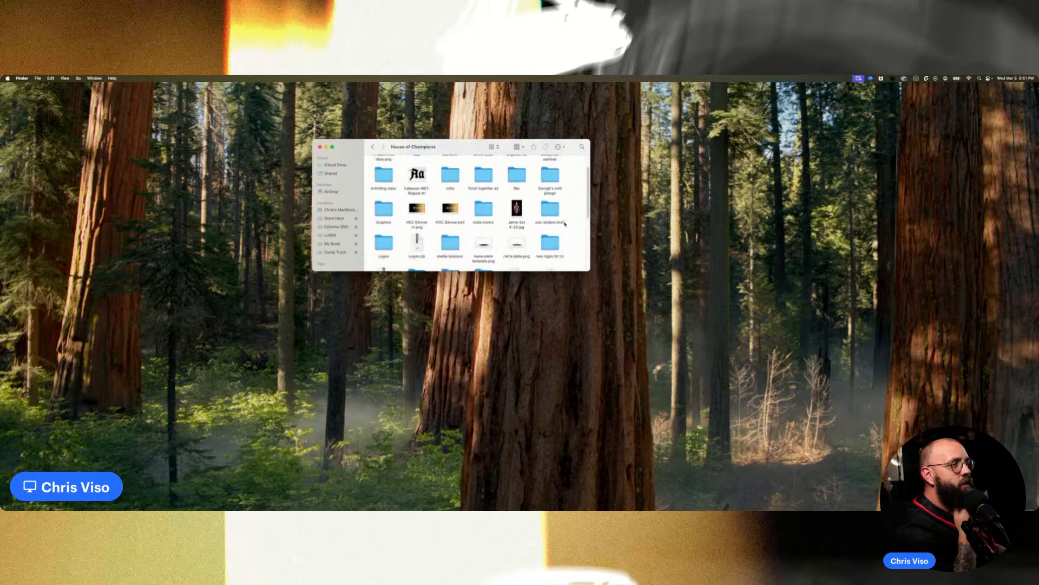
pyautogui.scroll(-5, 459, 209)
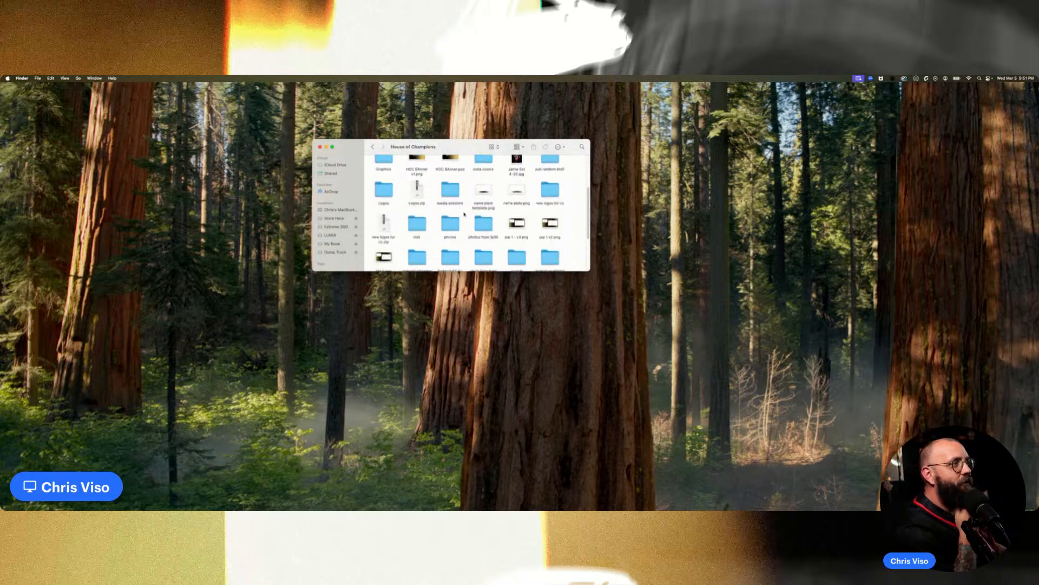
pyautogui.scroll(5, 466, 247)
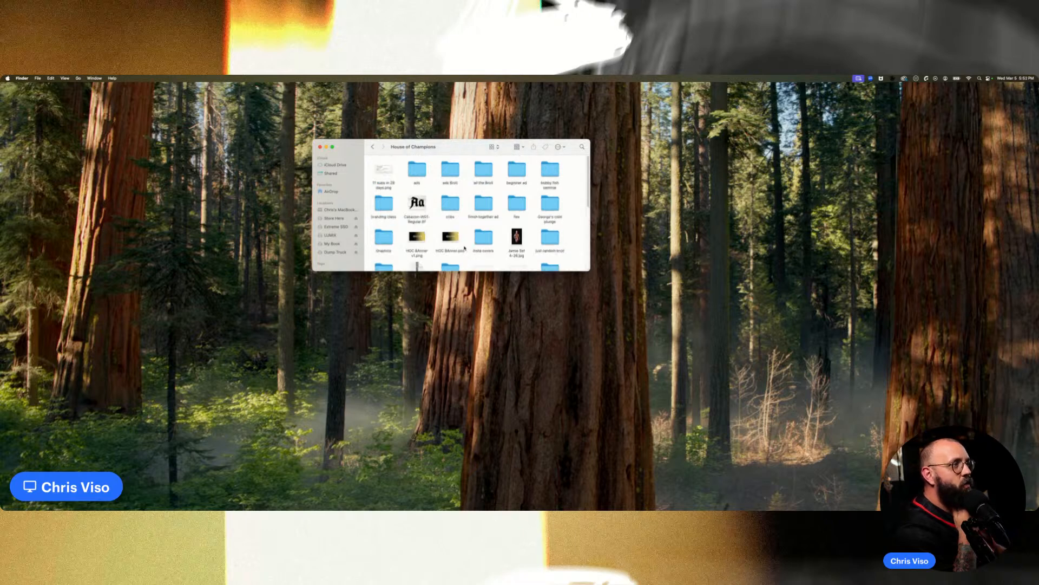
pyautogui.click(336, 218)
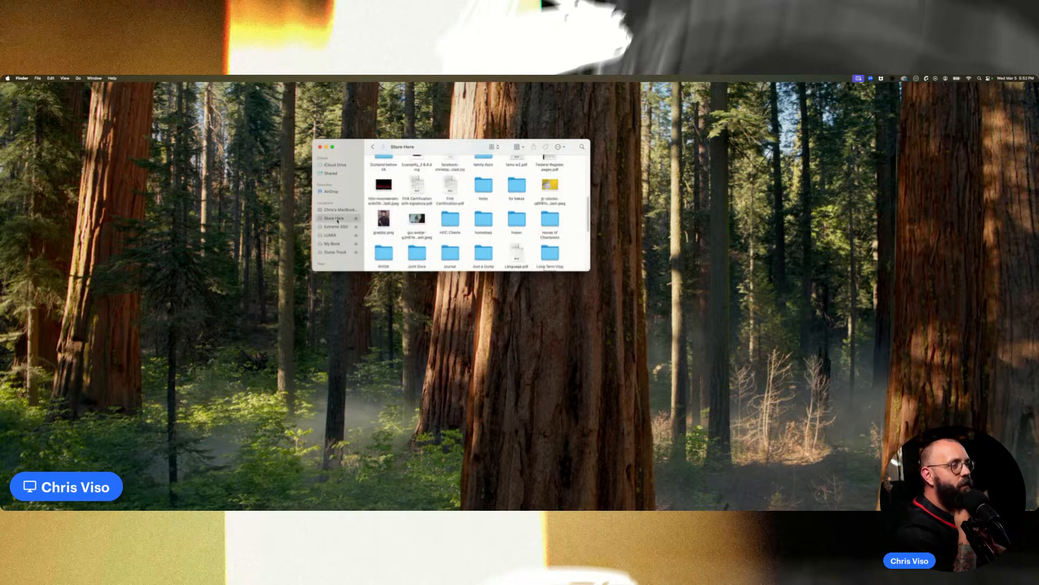
# Look through the top-level folders on the My Book drive.
pyautogui.click(332, 244)
pyautogui.scroll(-3, 540, 236)
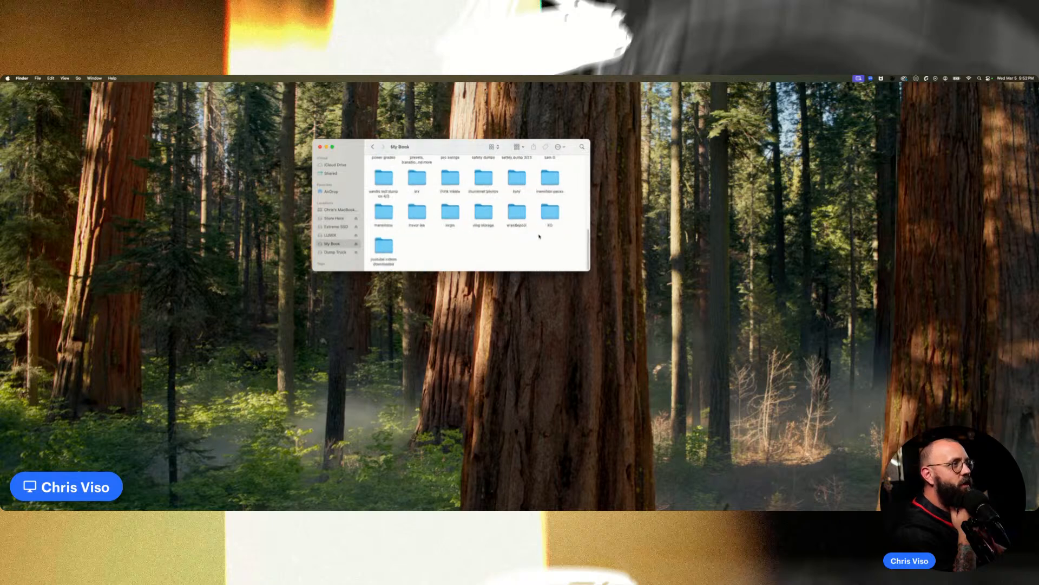
pyautogui.scroll(5, 536, 230)
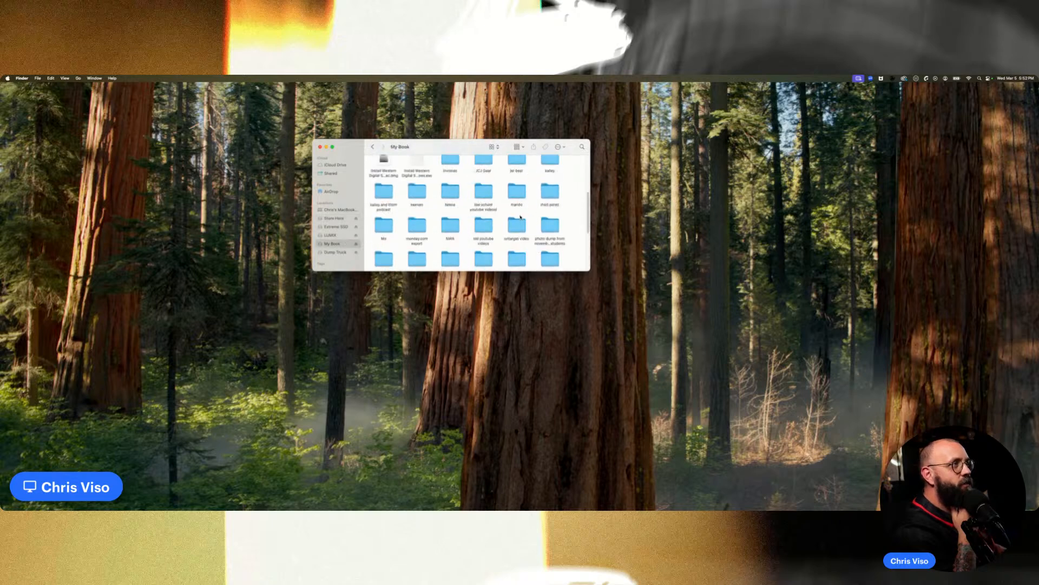
pyautogui.scroll(-3, 520, 217)
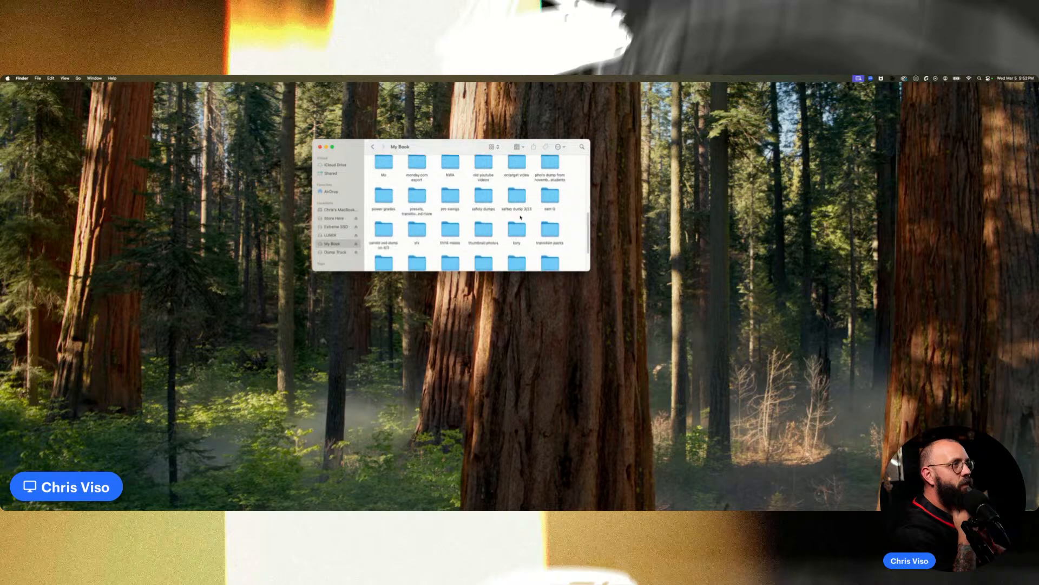
pyautogui.scroll(3, 520, 217)
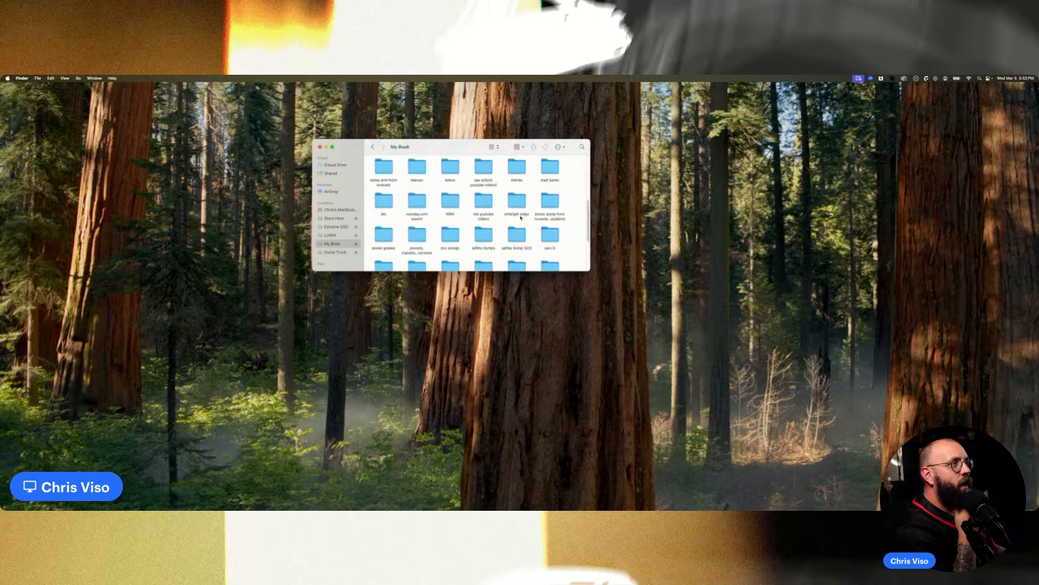
pyautogui.scroll(3, 521, 217)
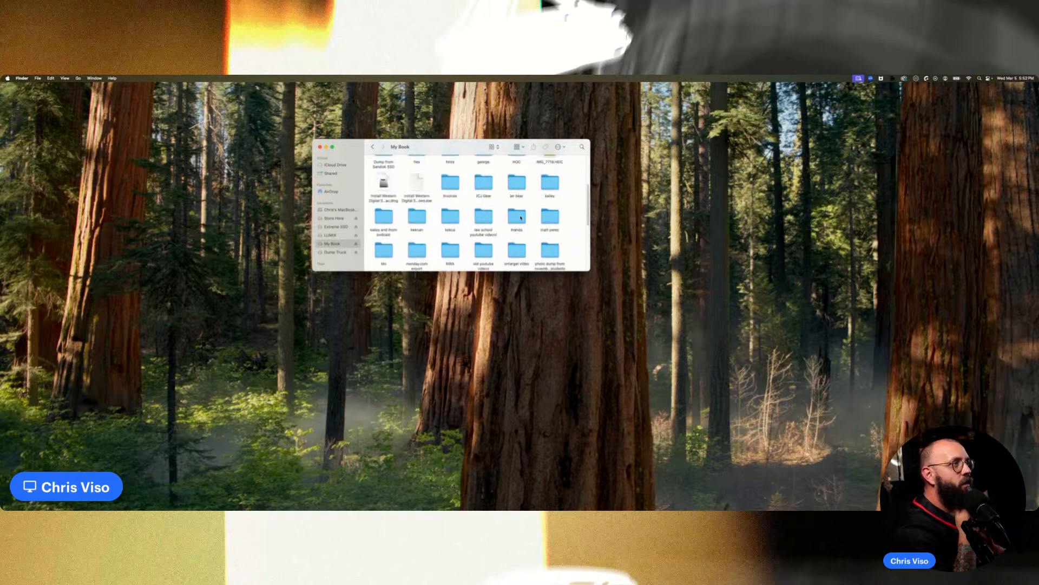
# Check the no escape 11.14 folder under HOC student shows and return to the student shows folder.
pyautogui.doubleClick(518, 186)
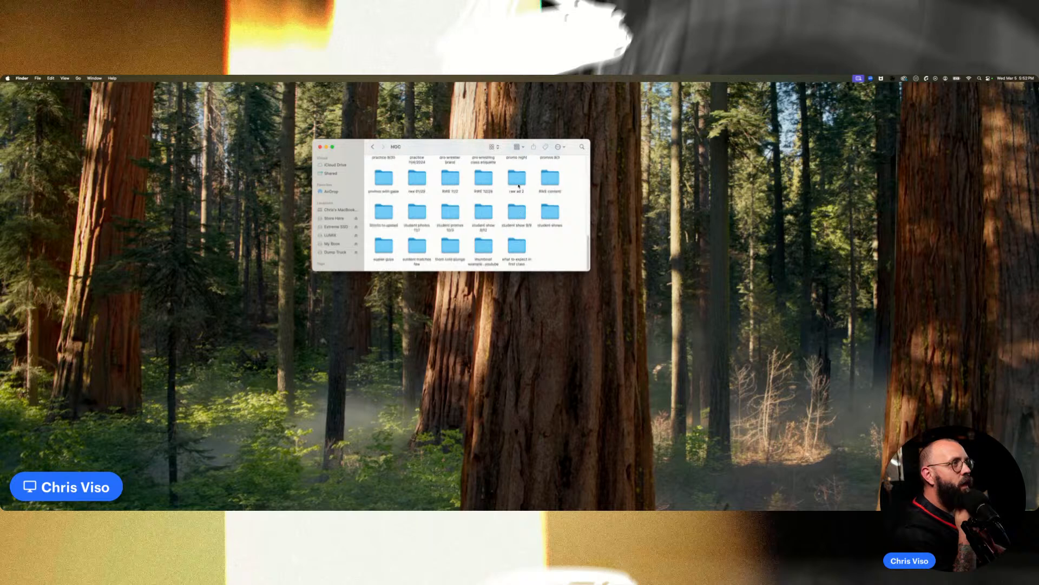
pyautogui.doubleClick(550, 212)
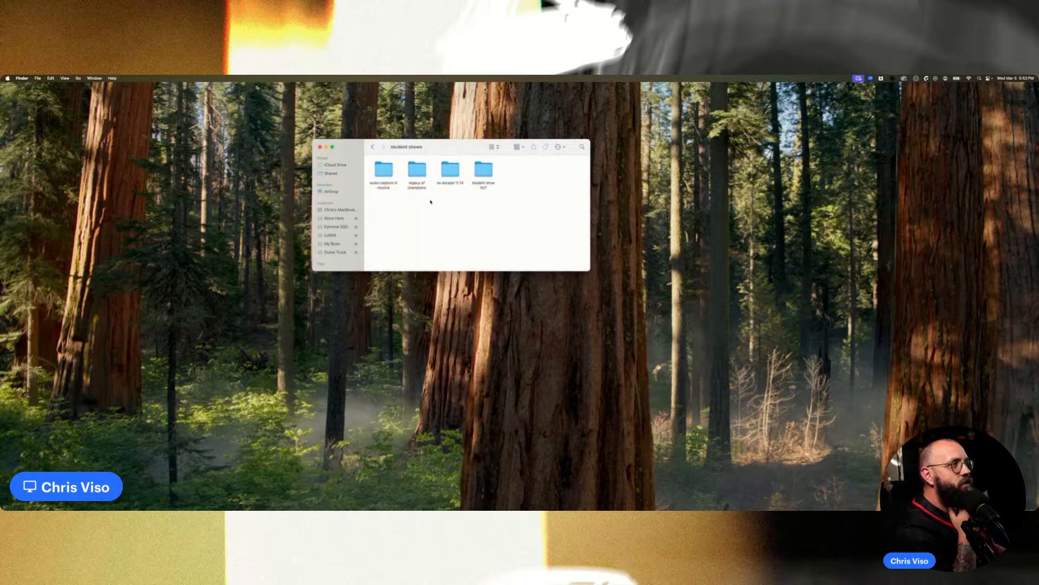
pyautogui.doubleClick(459, 173)
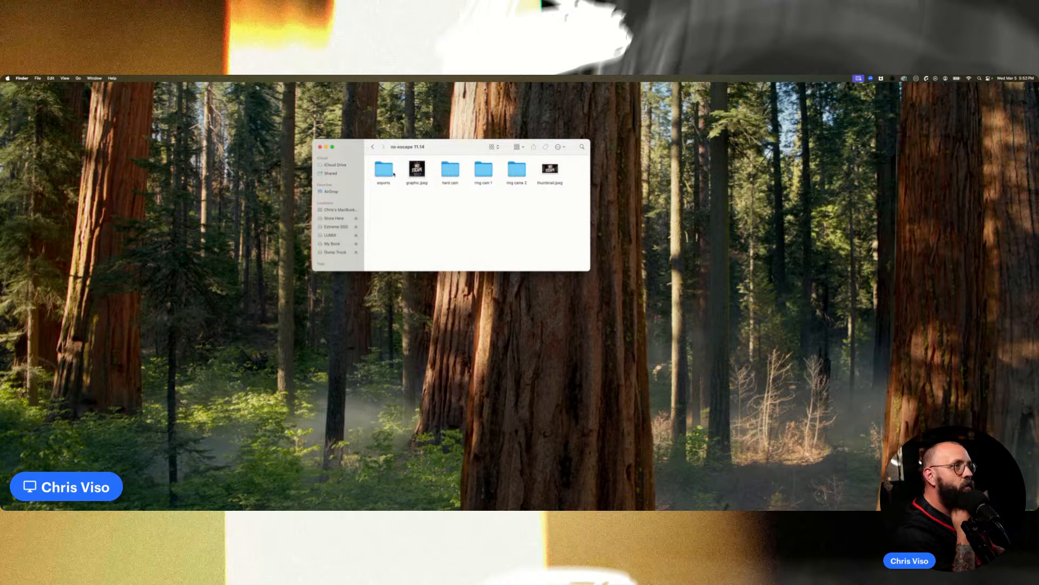
pyautogui.click(373, 147)
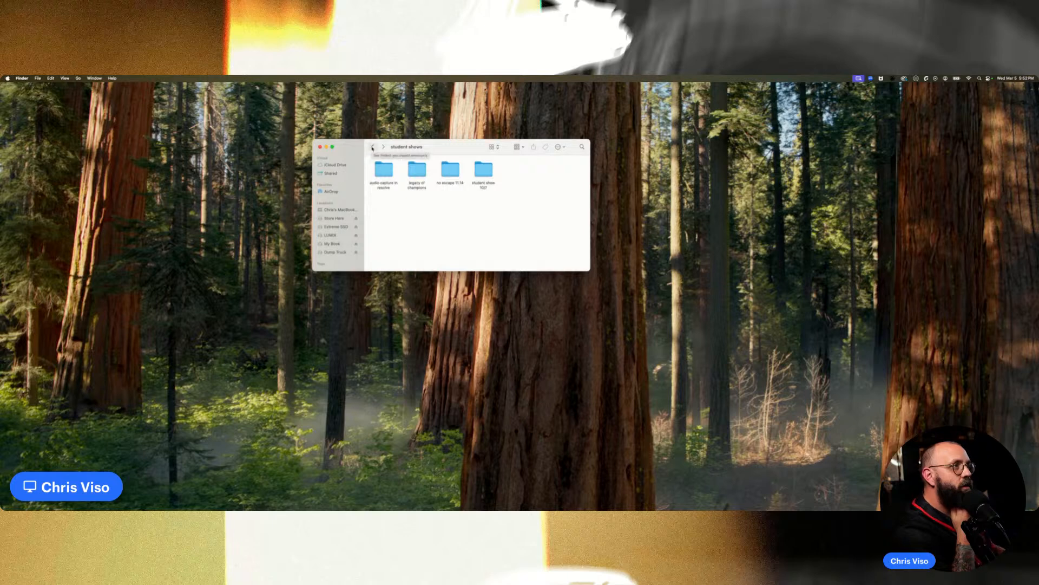
# Check the student show 10/7 folder and its thumbnail subfolder, then return to the student shows folder.
pyautogui.doubleClick(483, 169)
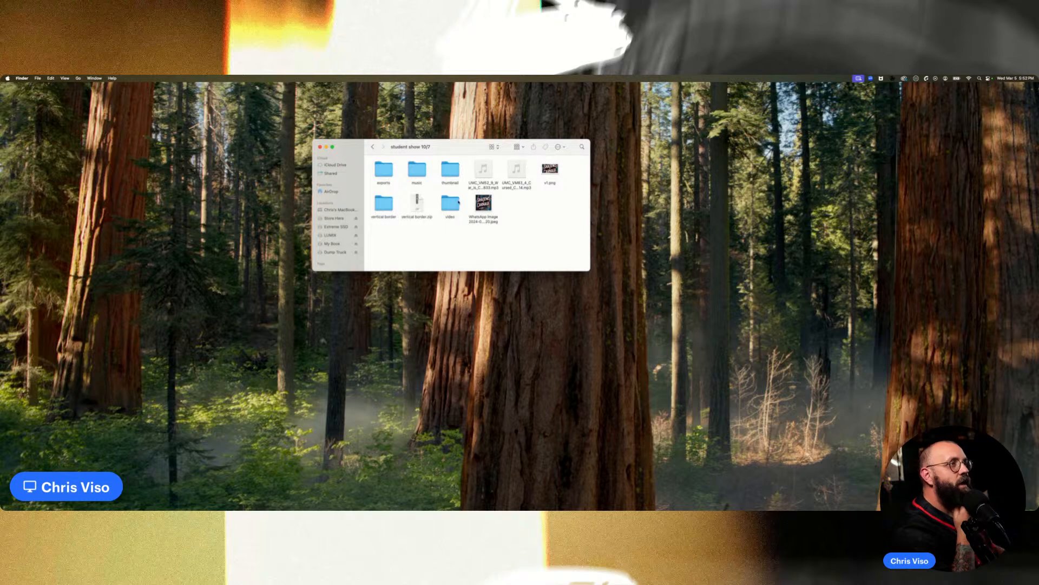
pyautogui.doubleClick(447, 172)
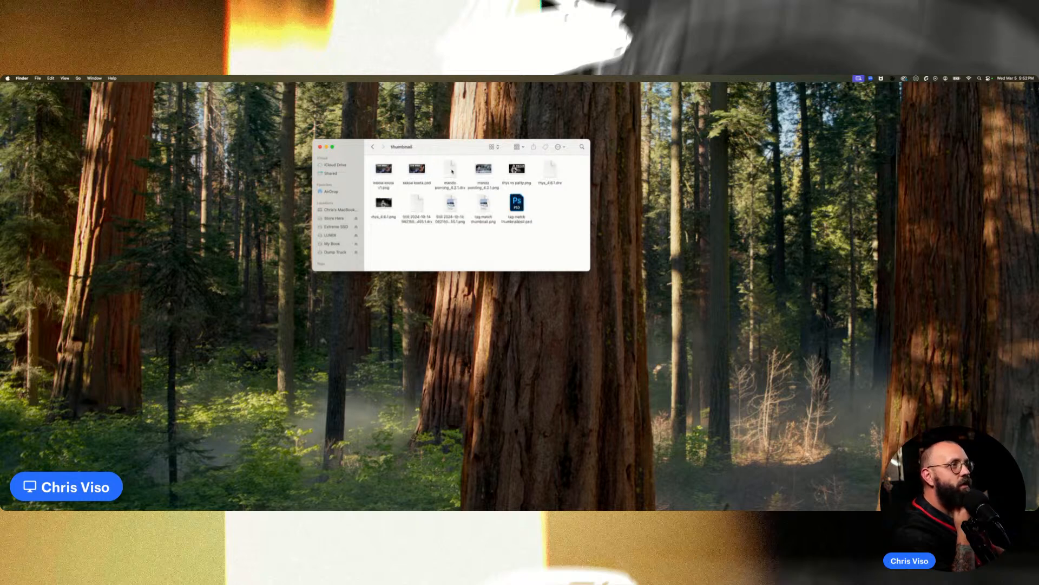
pyautogui.click(372, 148)
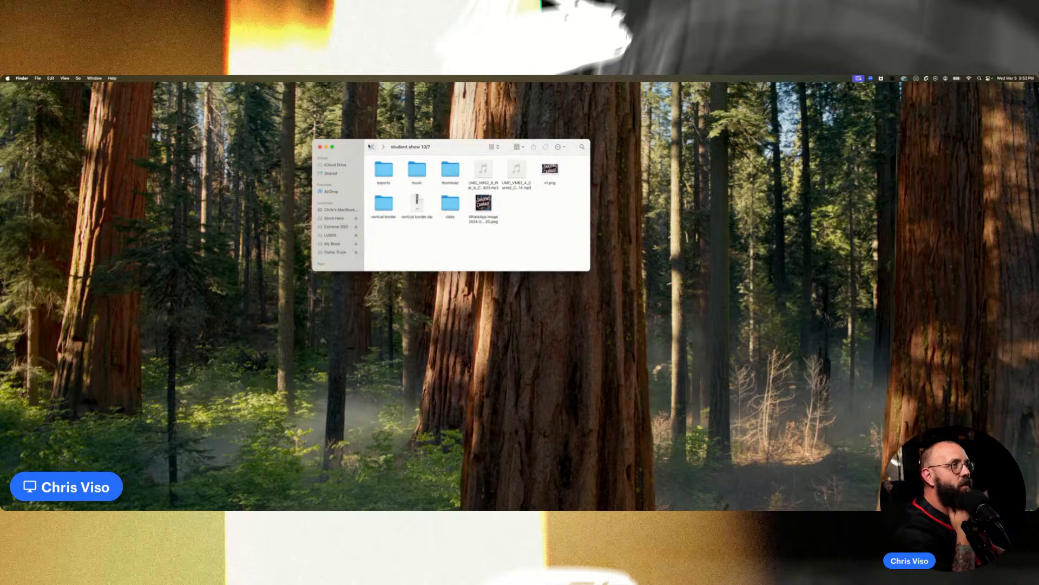
pyautogui.click(373, 147)
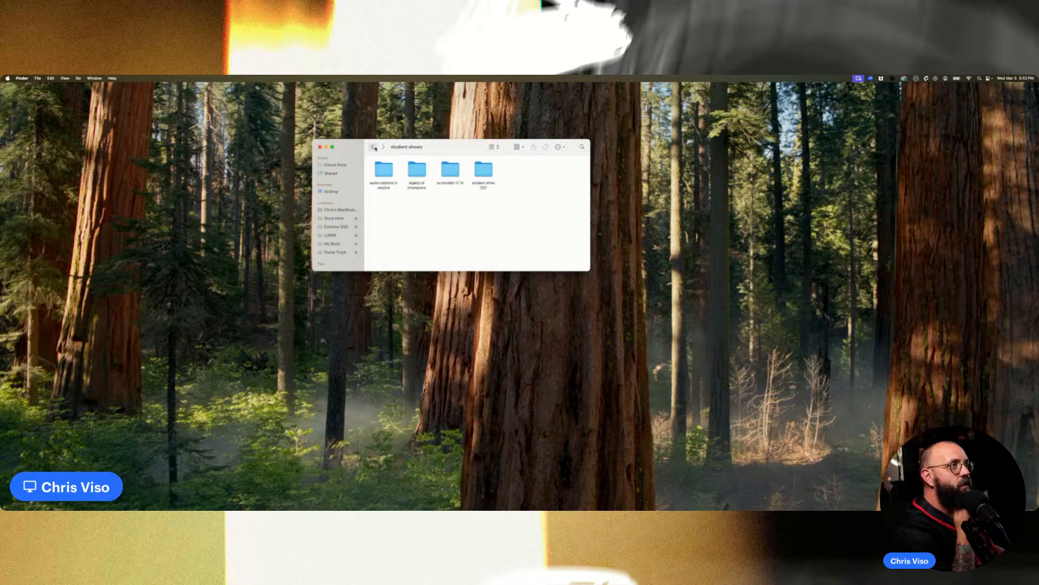
# Return to the HOC folder on the My Book drive and look through its subfolders.
pyautogui.click(375, 148)
pyautogui.scroll(-2, 532, 245)
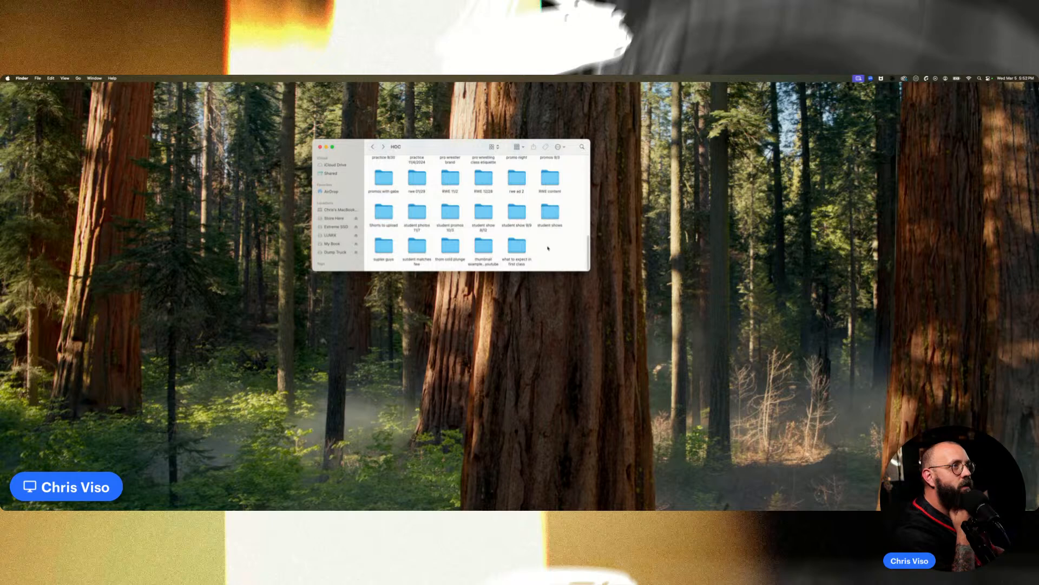
pyautogui.scroll(5, 561, 254)
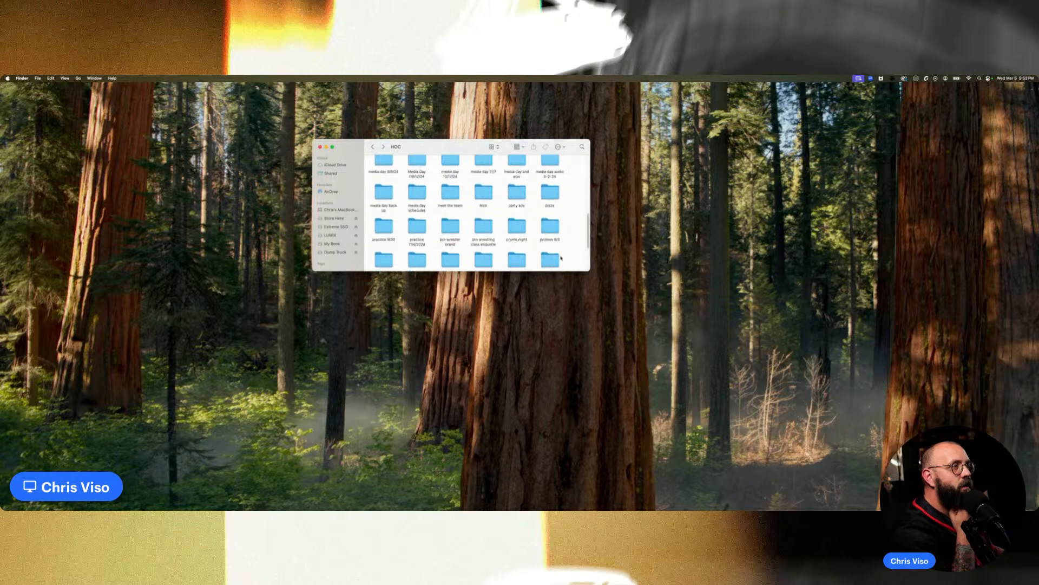
pyautogui.scroll(5, 561, 258)
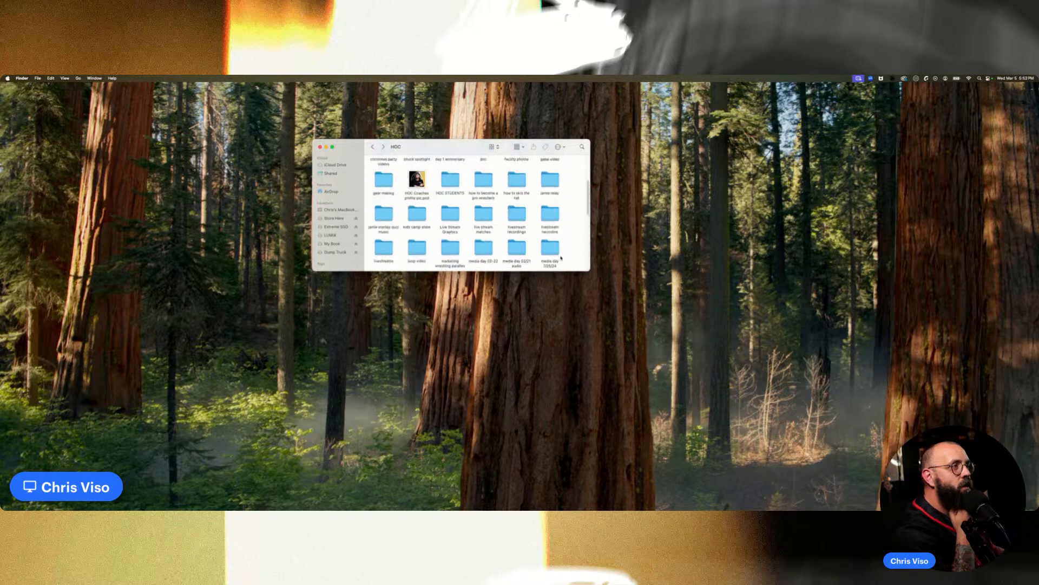
pyautogui.scroll(2, 560, 257)
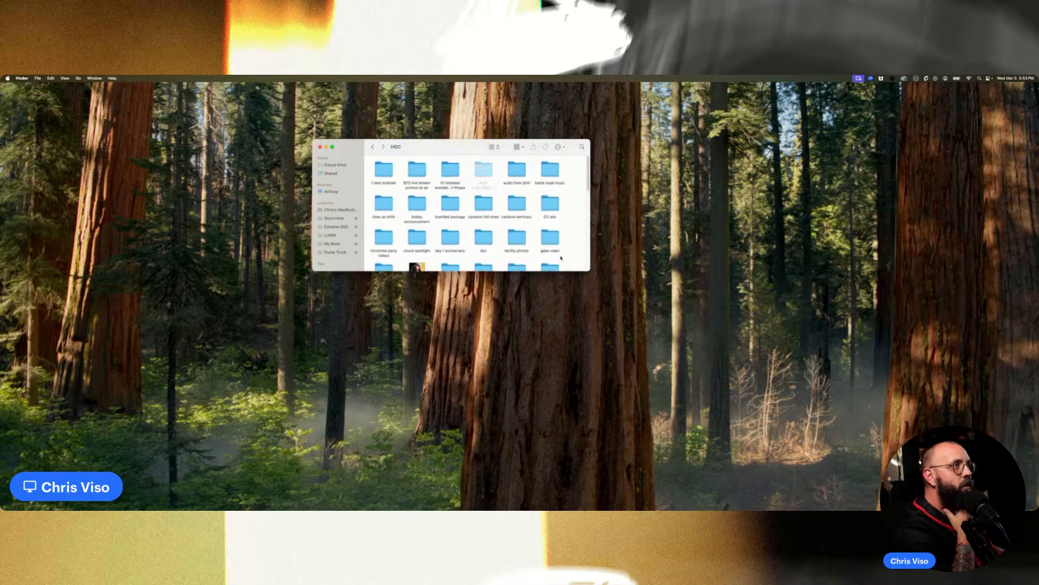
# Look through the House of Champions folder on the Extreme SSD drive.
pyautogui.click(336, 226)
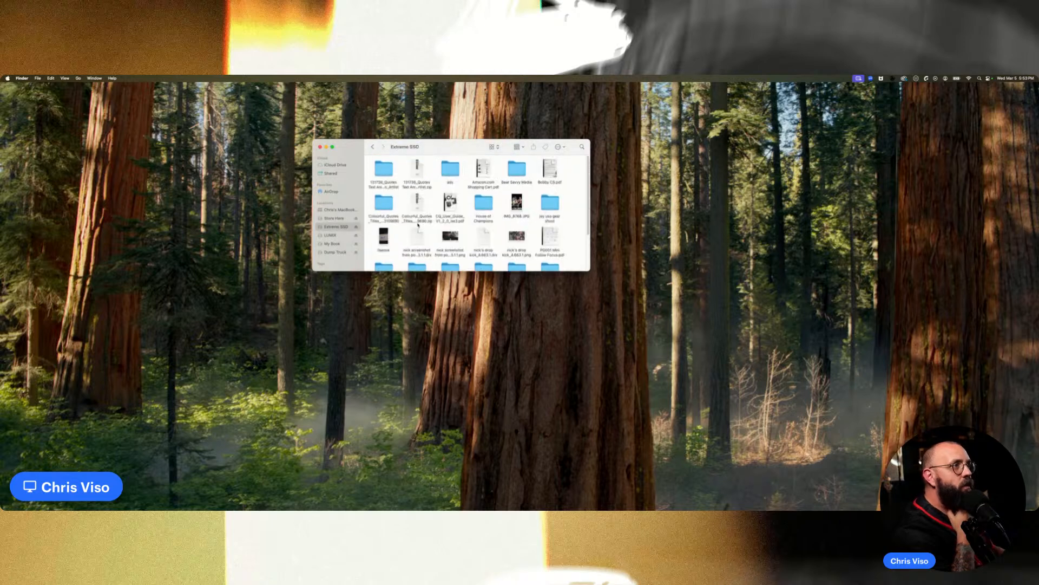
pyautogui.doubleClick(484, 205)
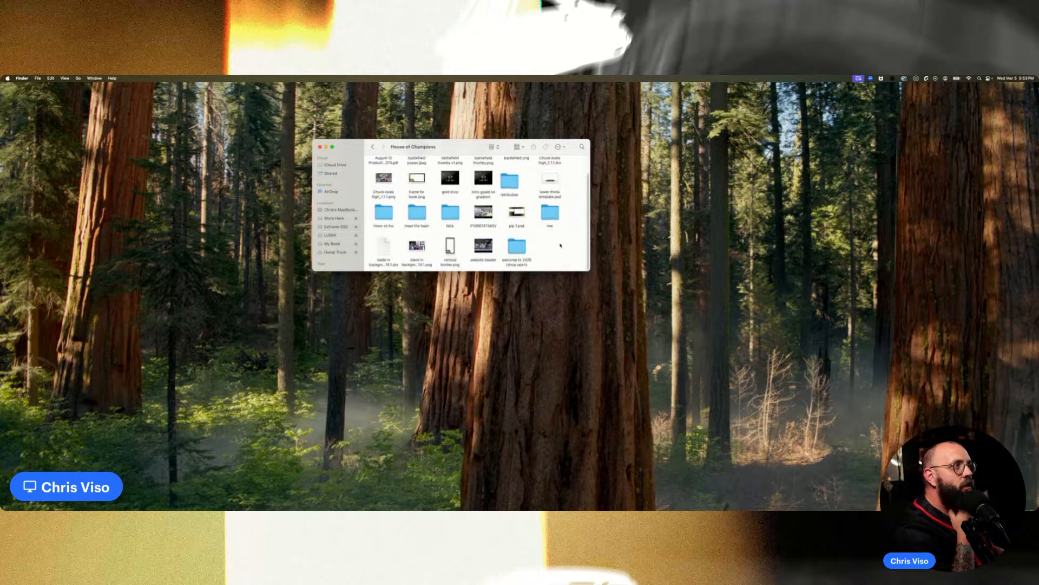
pyautogui.scroll(1, 561, 245)
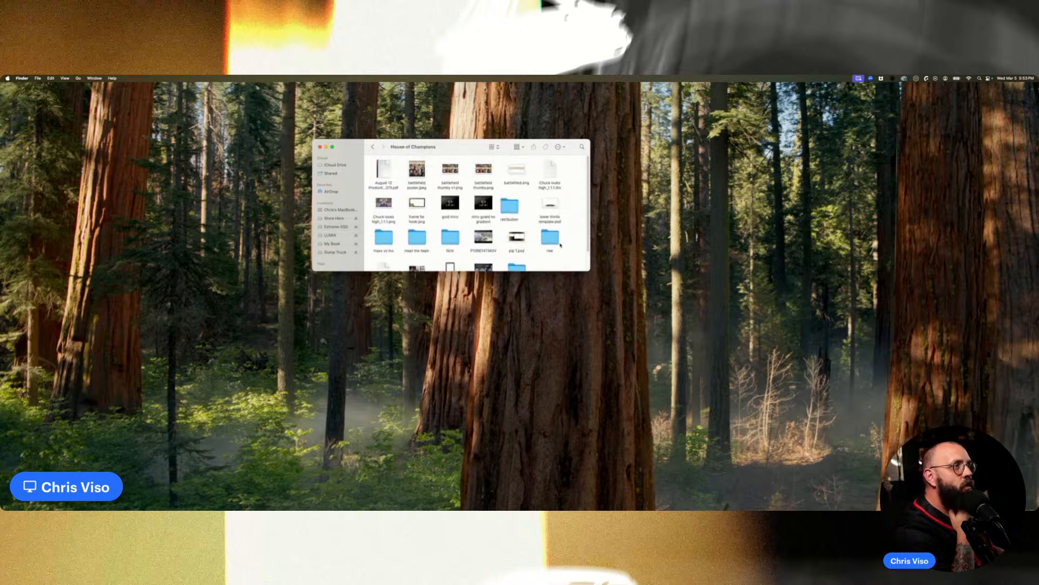
pyautogui.scroll(-1, 543, 225)
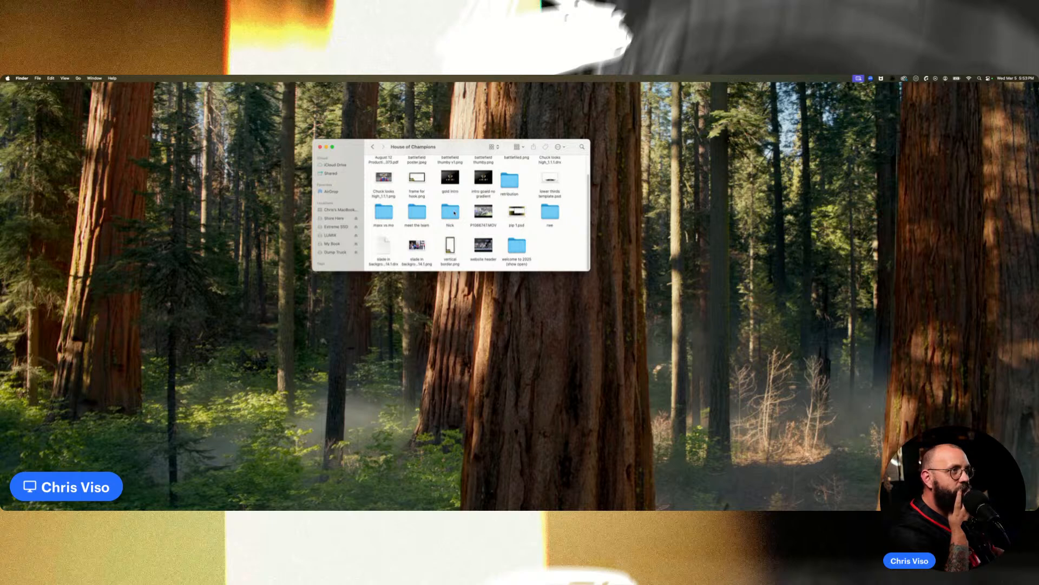
# Recheck the whole top-level folder list of the My Book drive.
pyautogui.click(338, 244)
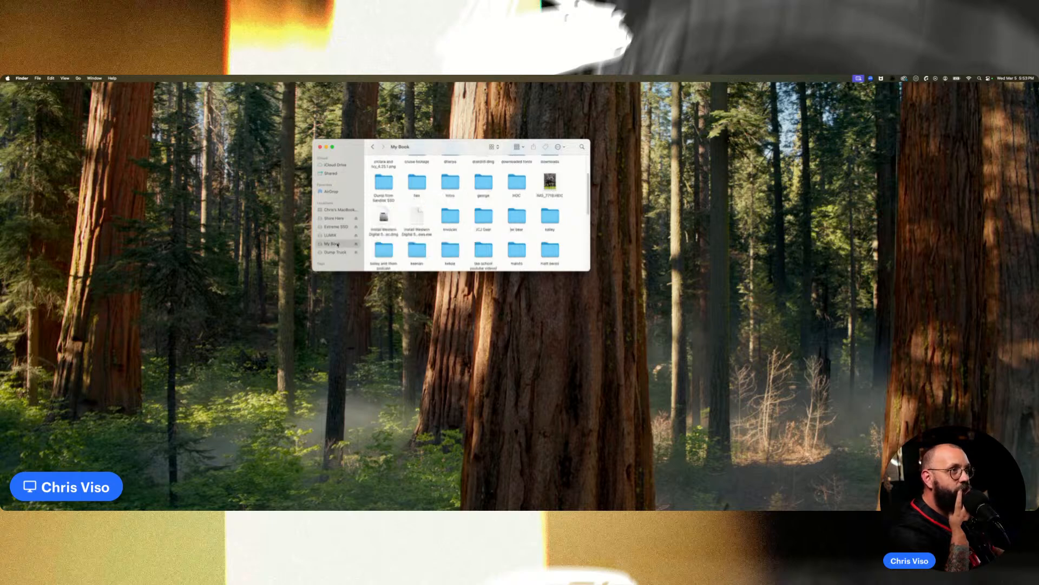
pyautogui.scroll(-10, 515, 229)
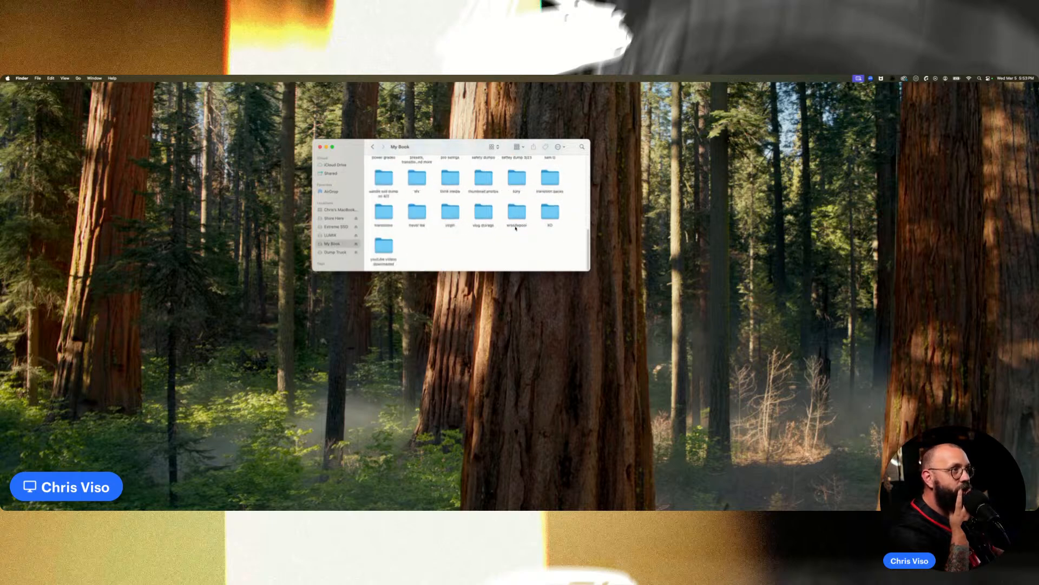
pyautogui.scroll(10, 519, 248)
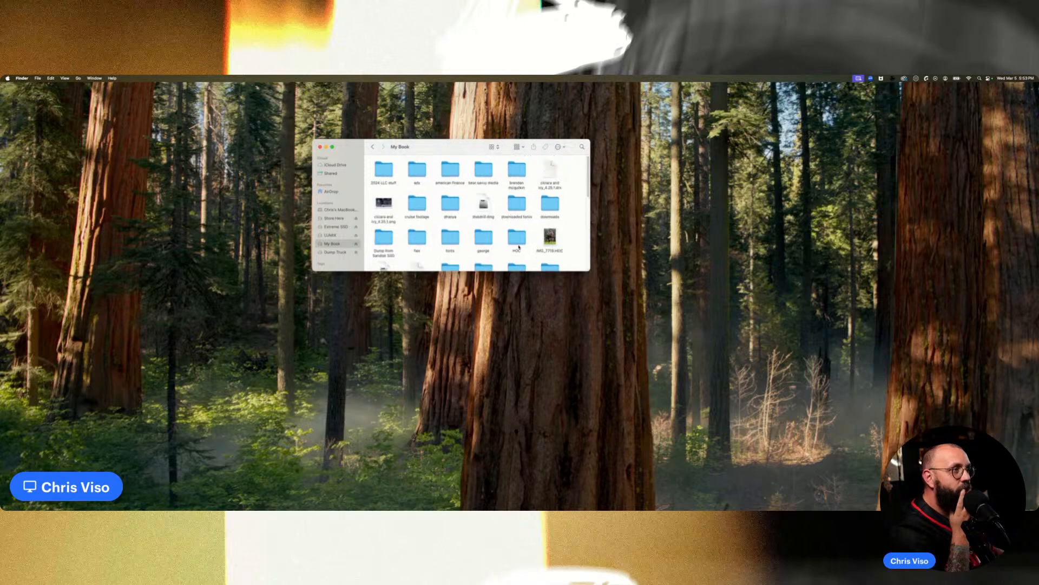
pyautogui.scroll(-10, 521, 245)
pyautogui.scroll(10, 521, 245)
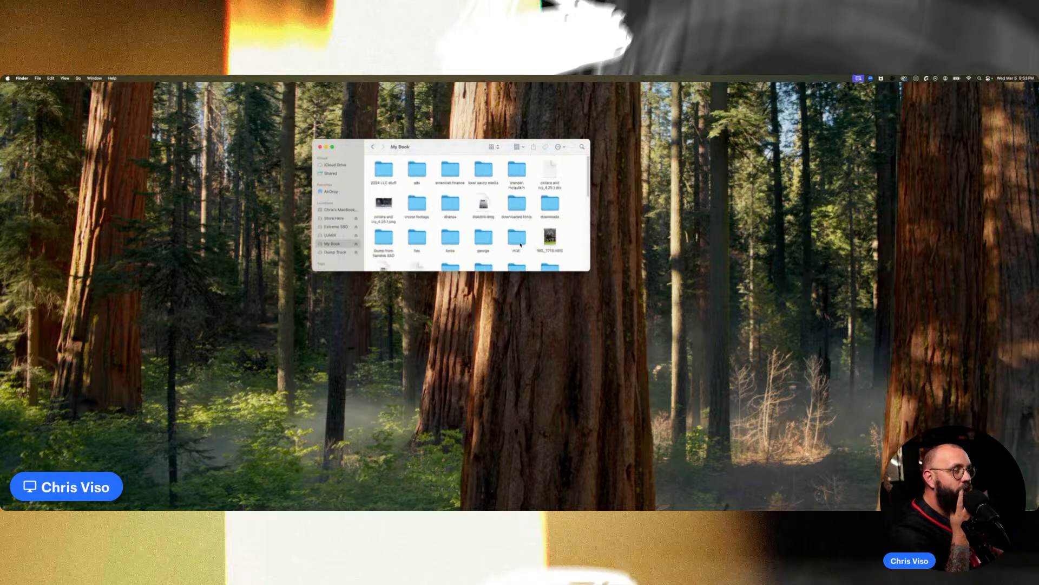
# Check the dated dump folder on the Dump Truck drive and return to the My Book drive.
pyautogui.click(335, 252)
pyautogui.doubleClick(390, 171)
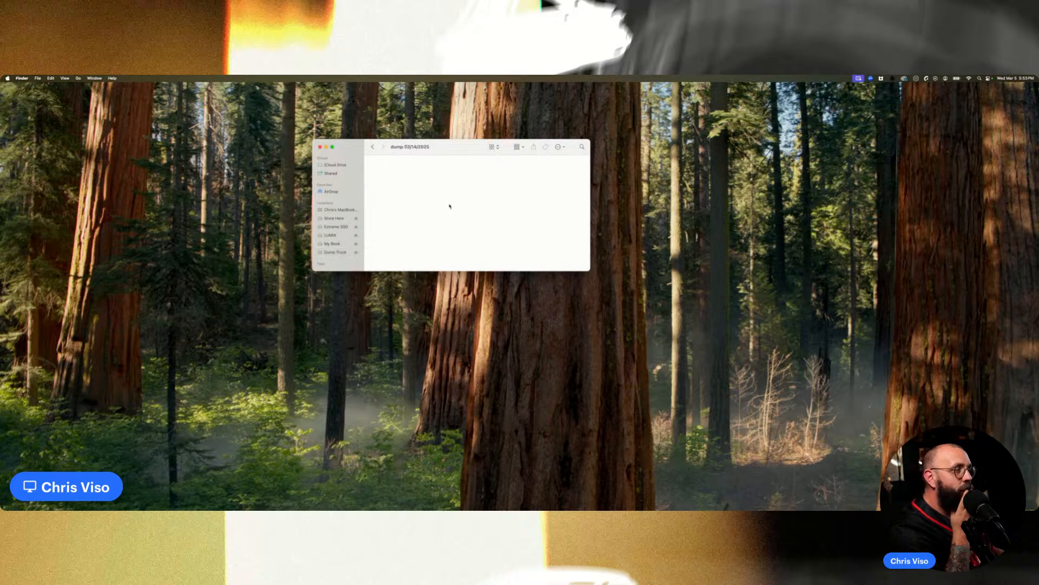
pyautogui.click(372, 147)
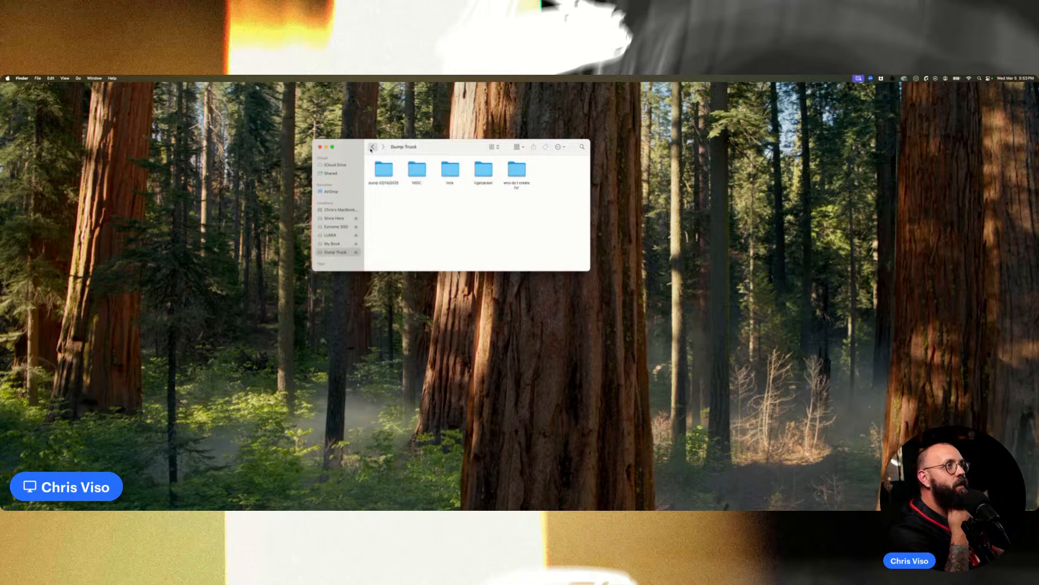
pyautogui.click(372, 147)
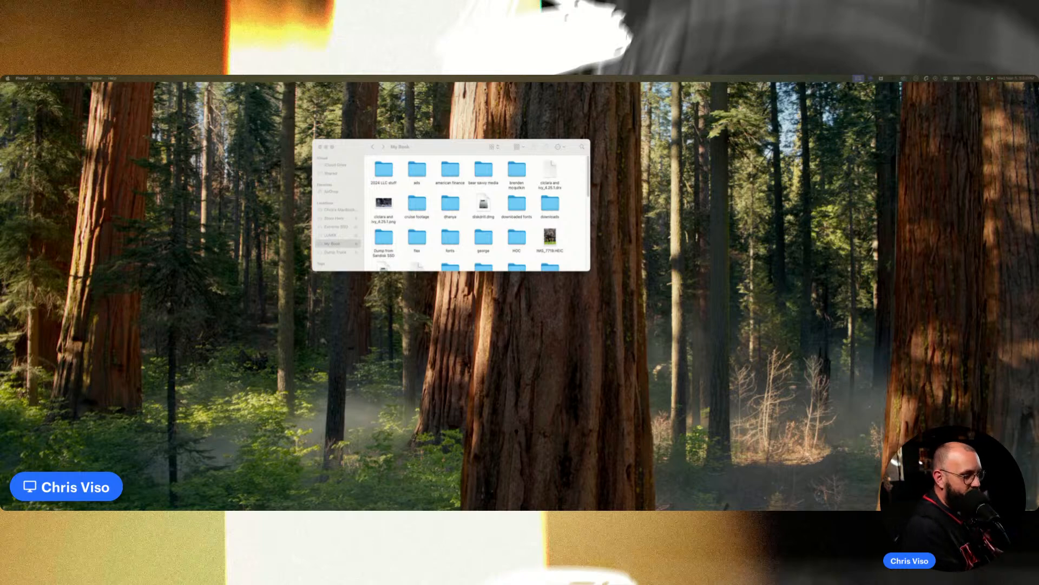
# Switch to Photoshop and create a new blank landscape document with a white background.
pyautogui.press('super+Tab')
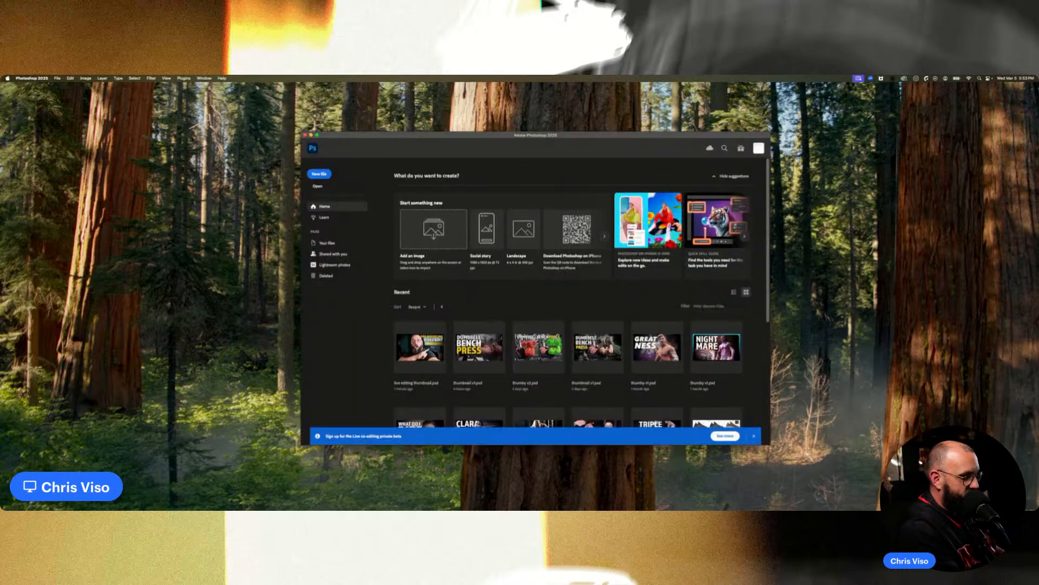
pyautogui.scroll(-5, 529, 314)
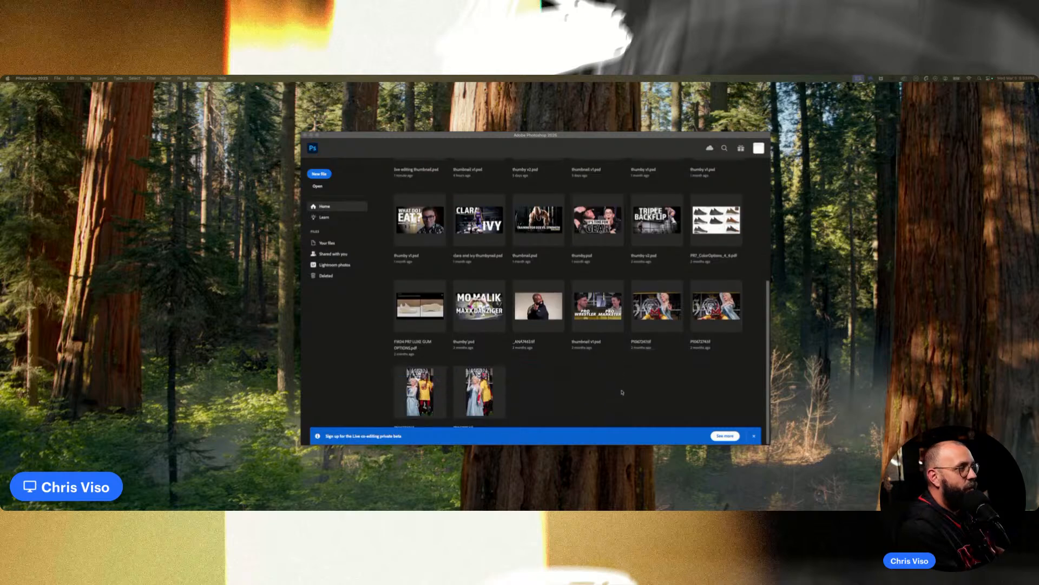
pyautogui.scroll(5, 621, 391)
pyautogui.click(324, 174)
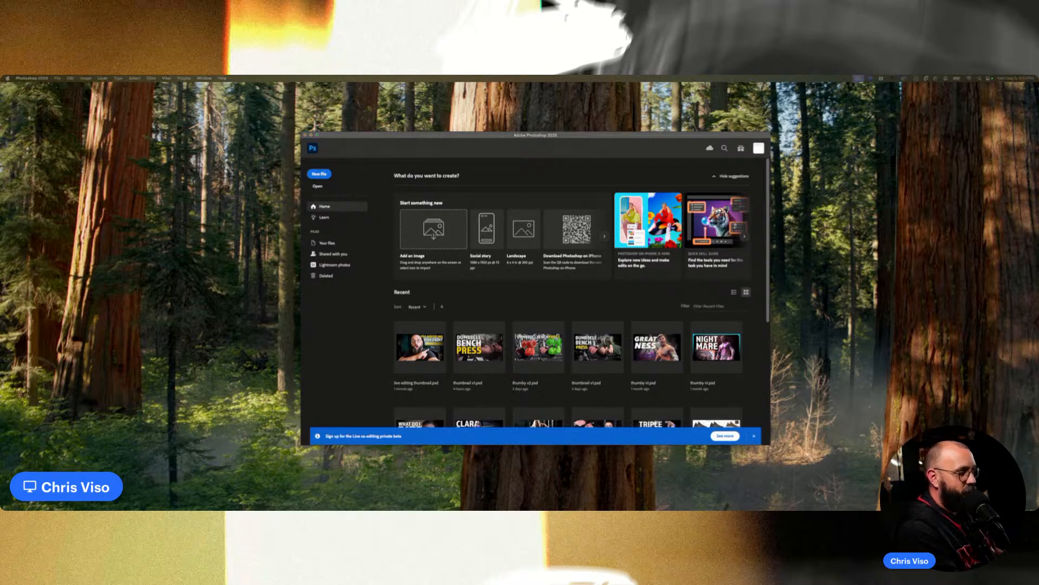
pyautogui.click(326, 176)
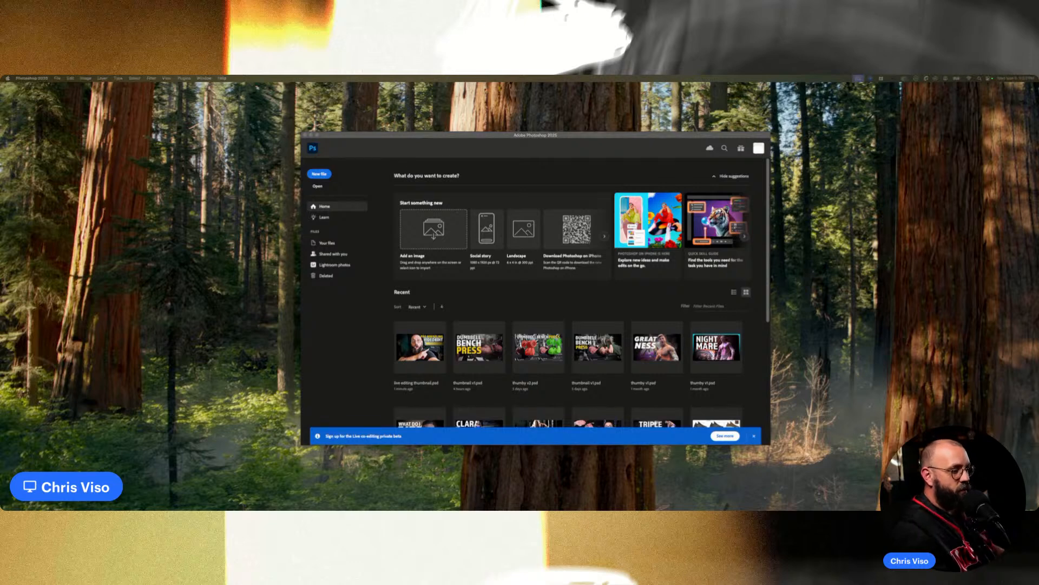
pyautogui.press('Return')
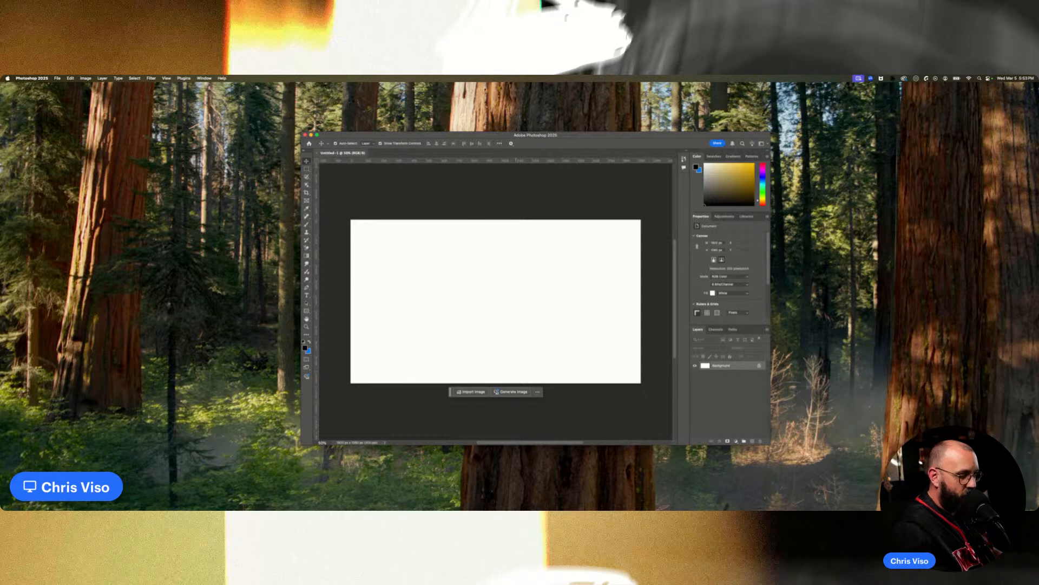
# Switch to Finder and open the House of Champions folder on the Store Here drive.
pyautogui.press('super+Tab')
pyautogui.scroll(-2, 553, 219)
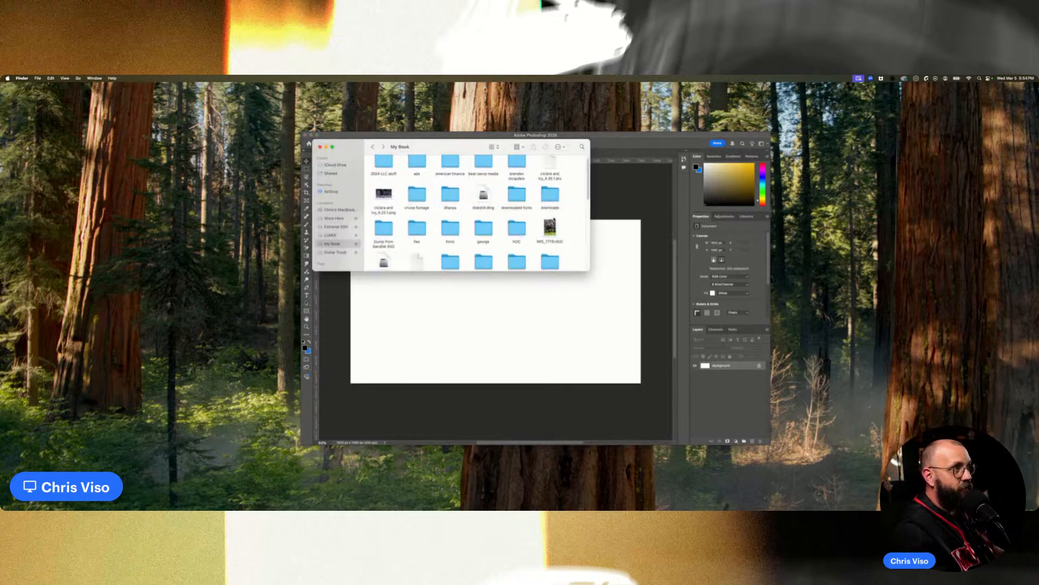
pyautogui.scroll(-3, 553, 219)
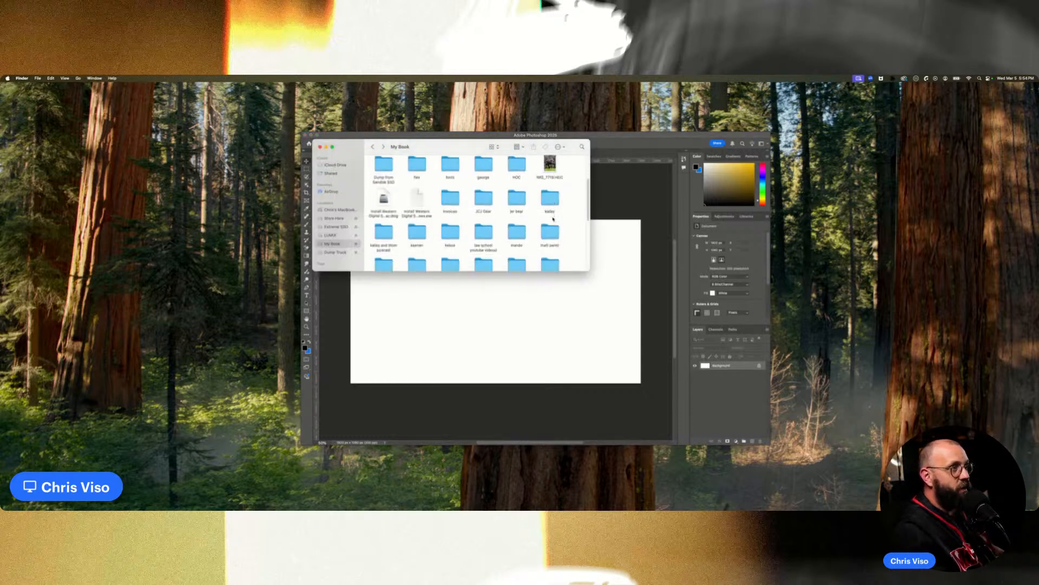
pyautogui.click(518, 170)
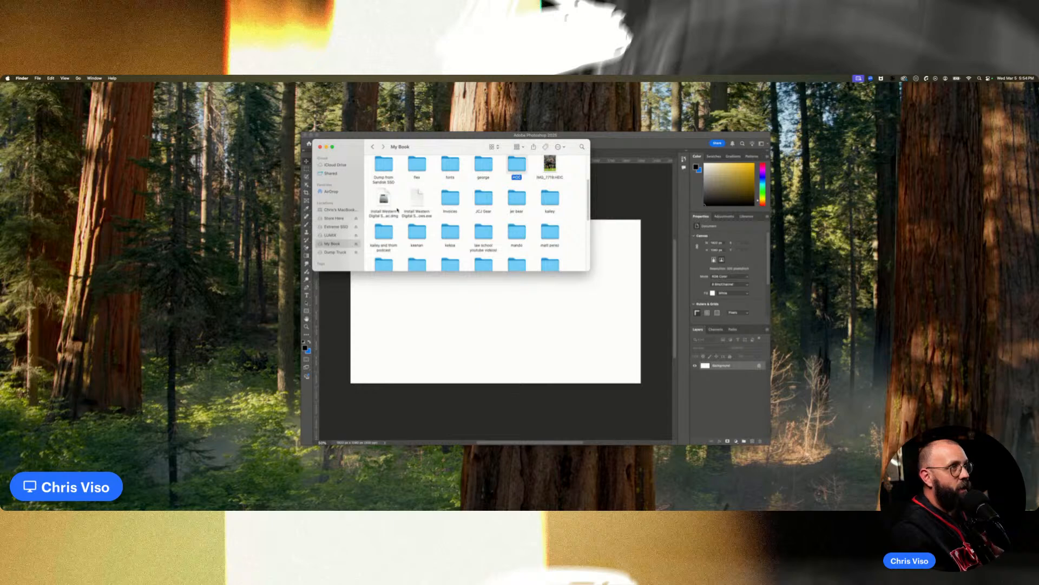
pyautogui.click(342, 218)
pyautogui.scroll(5, 533, 199)
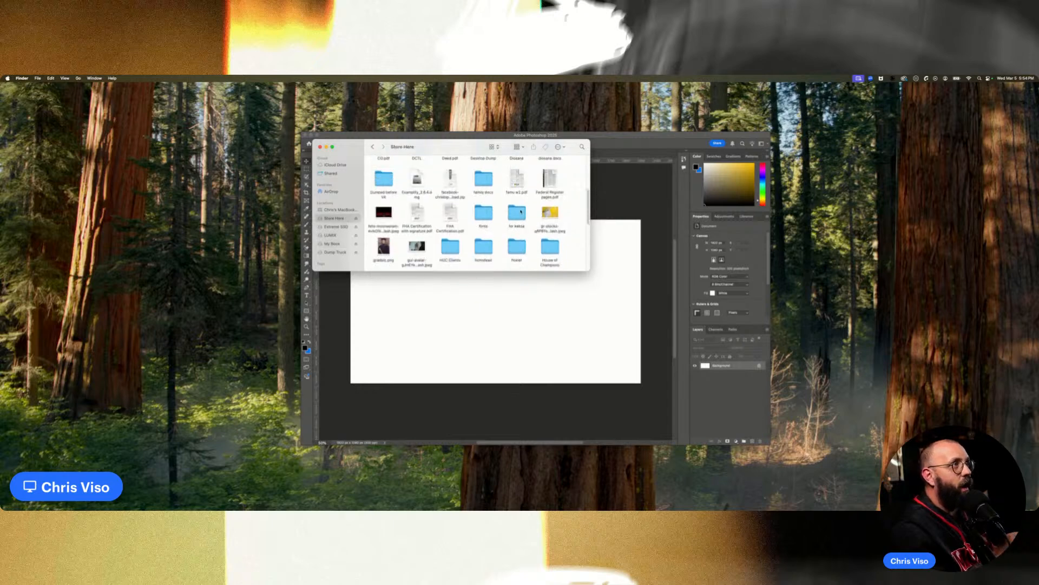
pyautogui.scroll(-3, 521, 211)
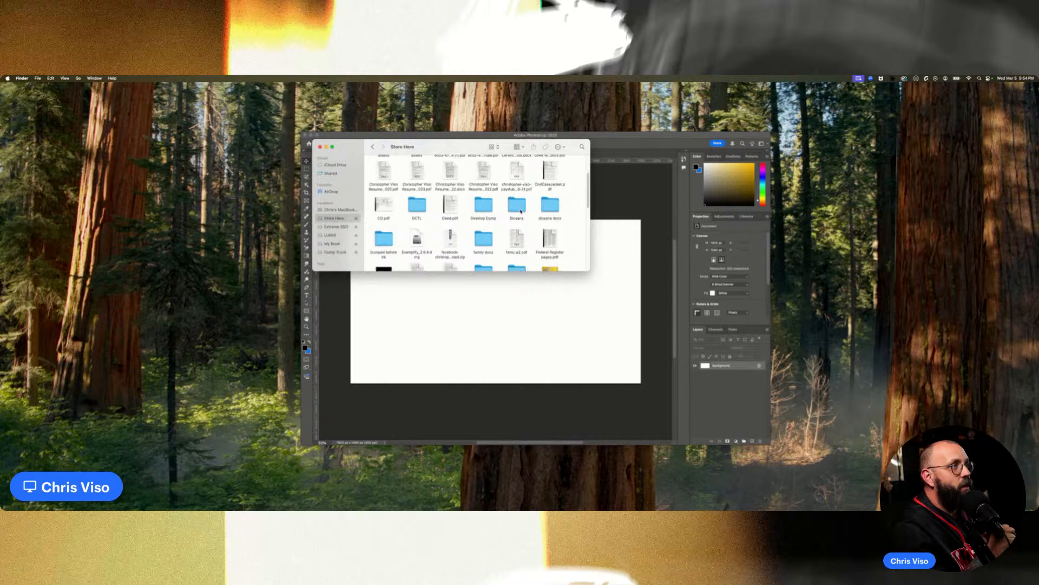
pyautogui.doubleClick(550, 248)
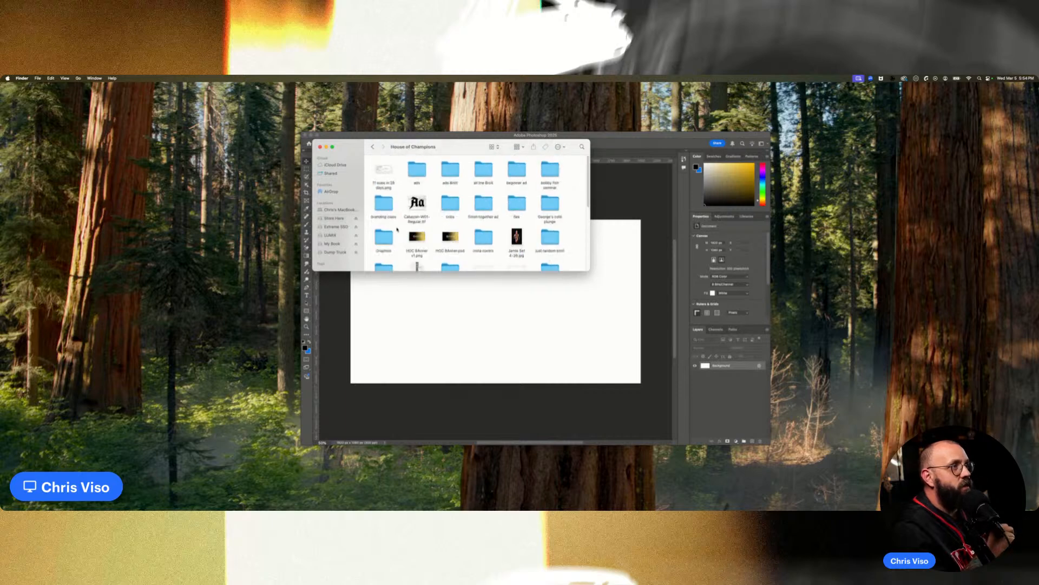
# Check the Graphics folder, then open the Logos folder inside House of Champions.
pyautogui.doubleClick(385, 230)
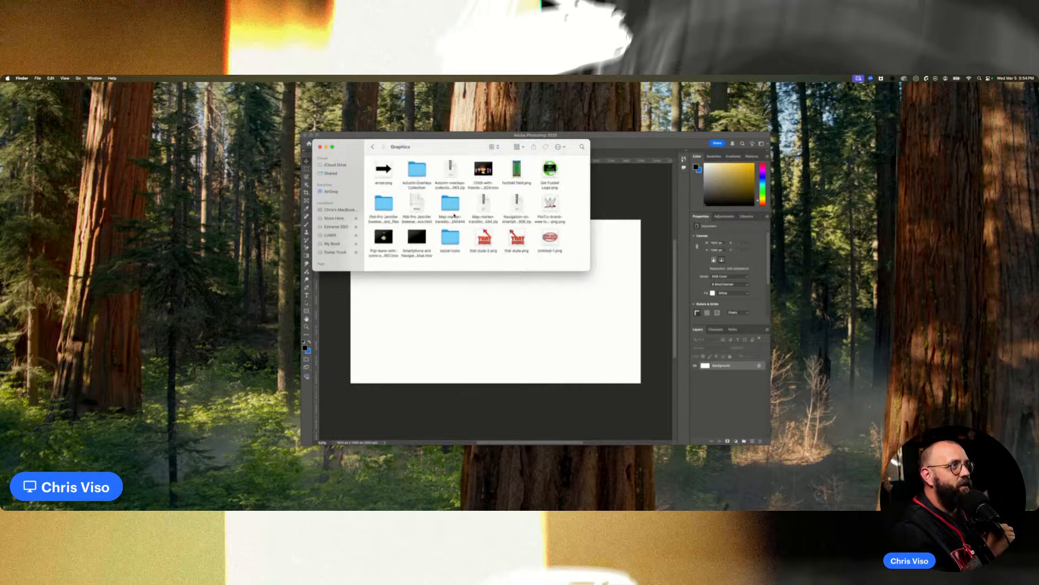
pyautogui.click(372, 147)
pyautogui.scroll(-1, 377, 228)
pyautogui.click(383, 240)
pyautogui.doubleClick(377, 240)
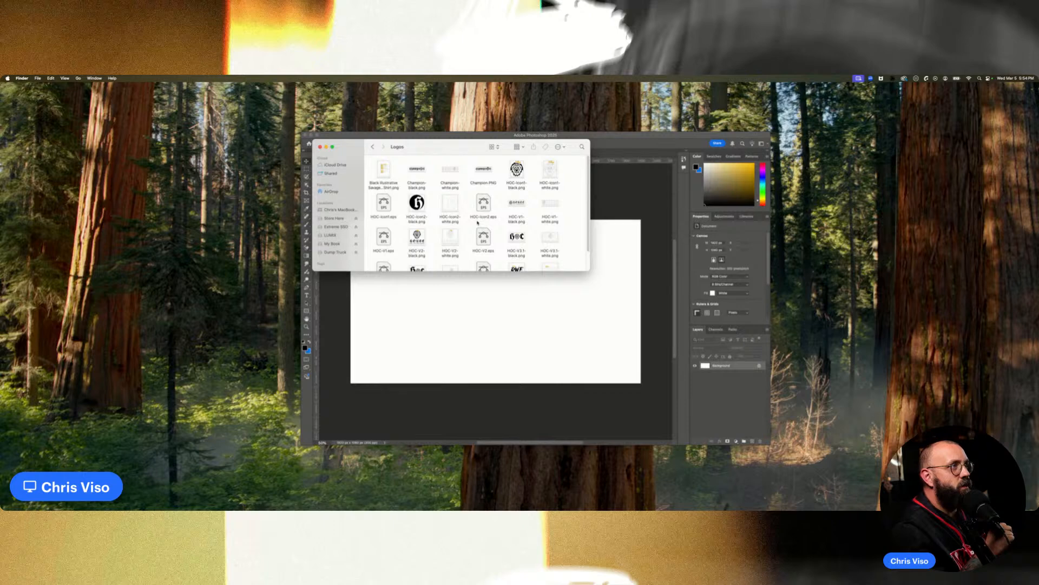
# Place HOC-V2-white.png from the Logos folder in the Photoshop document and hide the Background layer.
pyautogui.scroll(-2, 498, 220)
pyautogui.moveTo(449, 211); pyautogui.dragTo(490, 285)
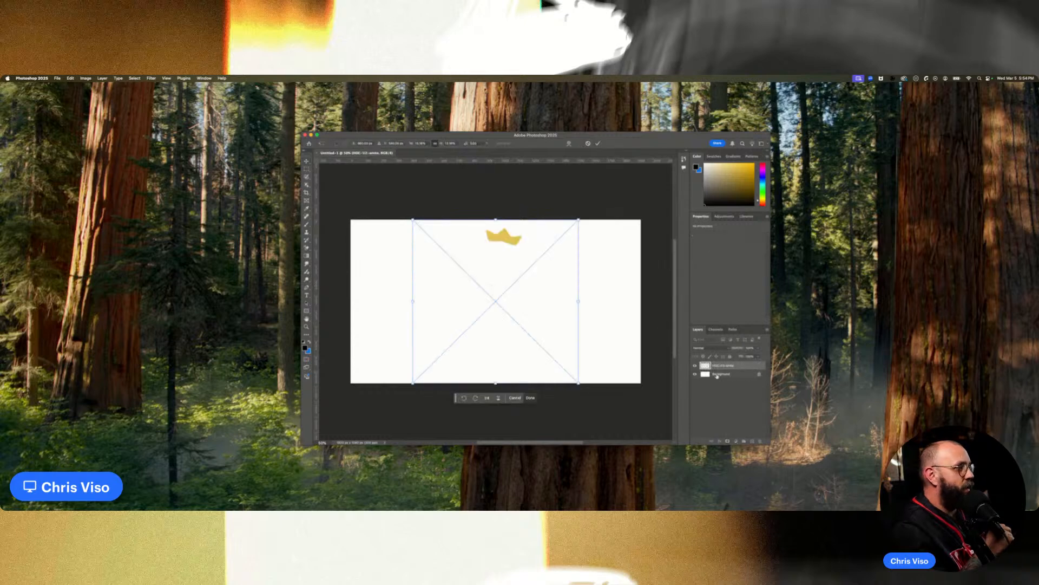
pyautogui.press('Return')
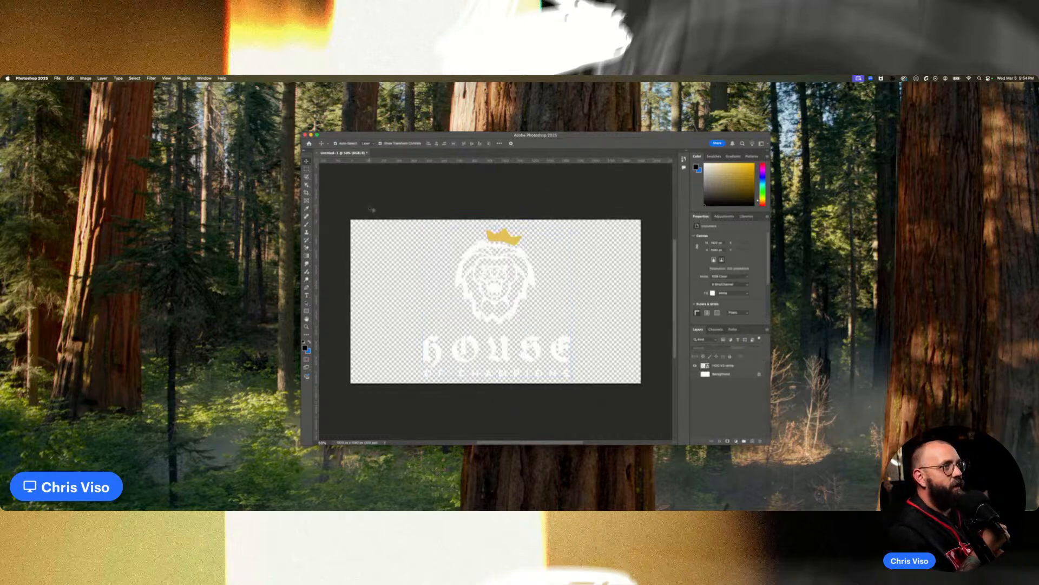
# Draw a rectangle that covers the whole canvas and fill it with black.
pyautogui.click(307, 311)
pyautogui.moveTo(343, 212)
pyautogui.mouseDown()
pyautogui.moveTo(555, 330)
pyautogui.moveTo(654, 400)
pyautogui.mouseUp()
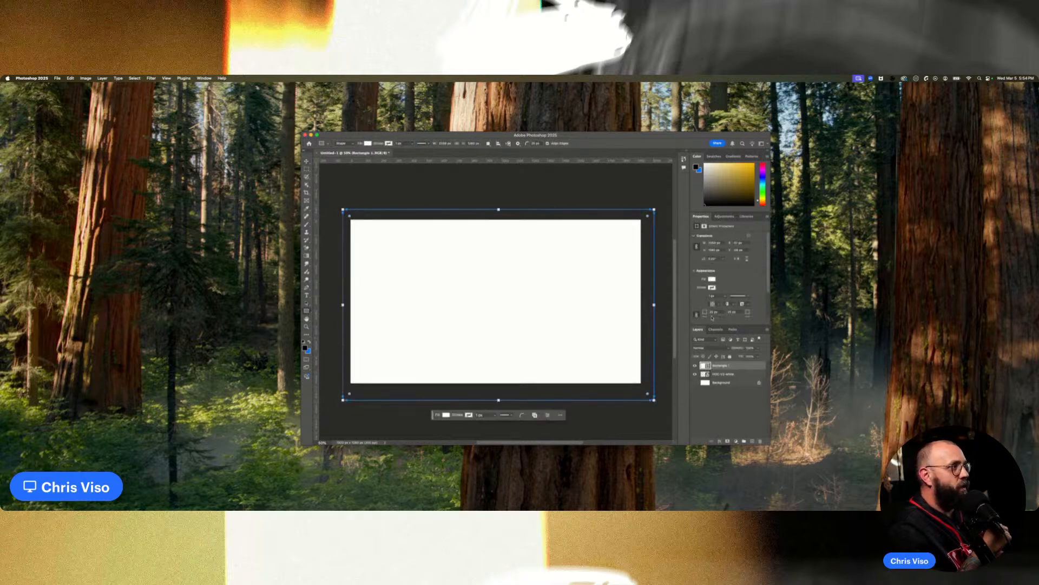
pyautogui.click(712, 279)
pyautogui.click(699, 312)
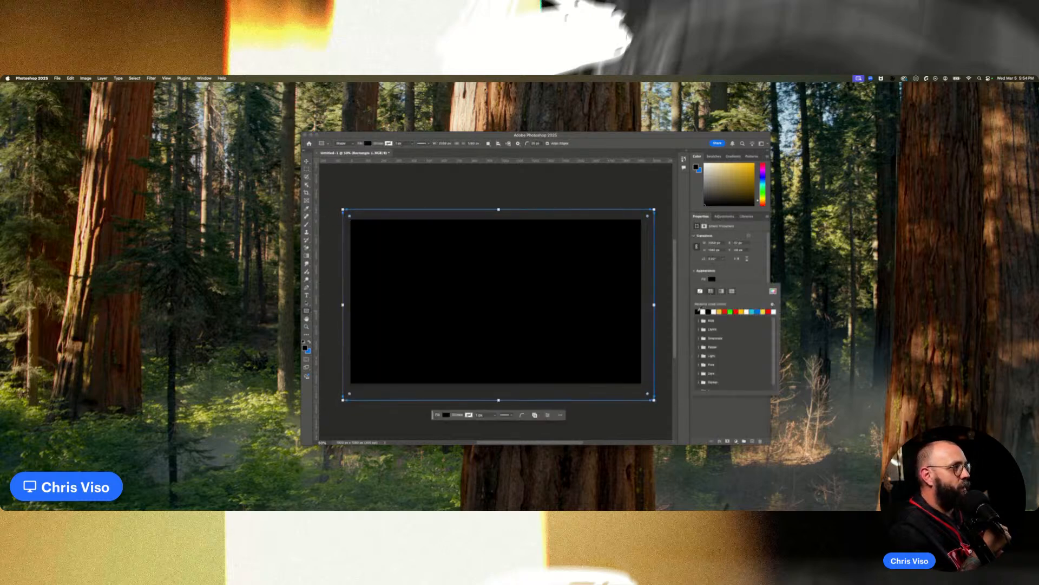
# Move the black rectangle layer beneath the logo layer and deselect it.
pyautogui.press('v')
pyautogui.moveTo(720, 368)
pyautogui.mouseDown()
pyautogui.moveTo(740, 375)
pyautogui.moveTo(726, 378)
pyautogui.mouseUp()
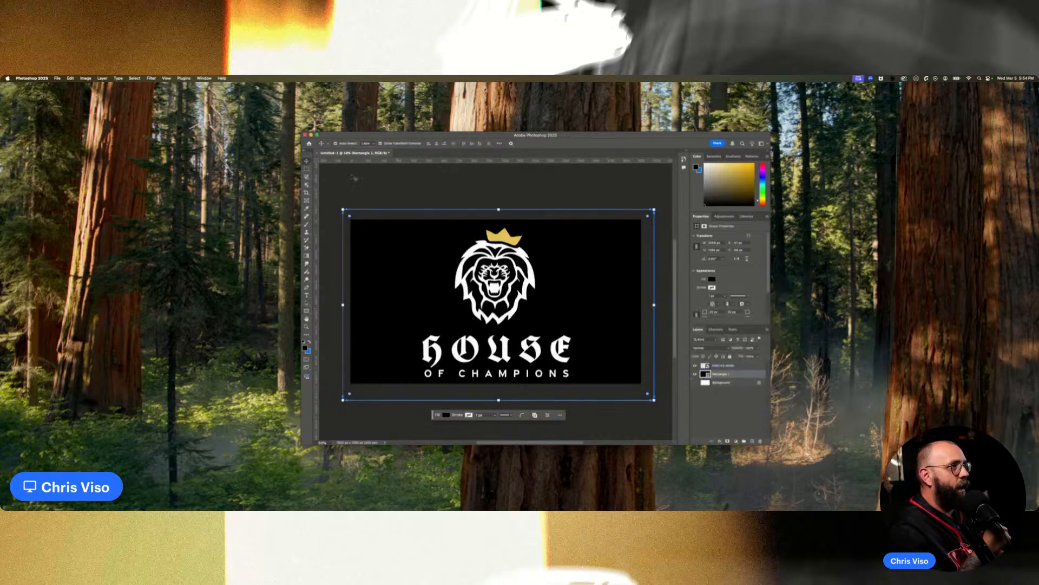
pyautogui.click(373, 178)
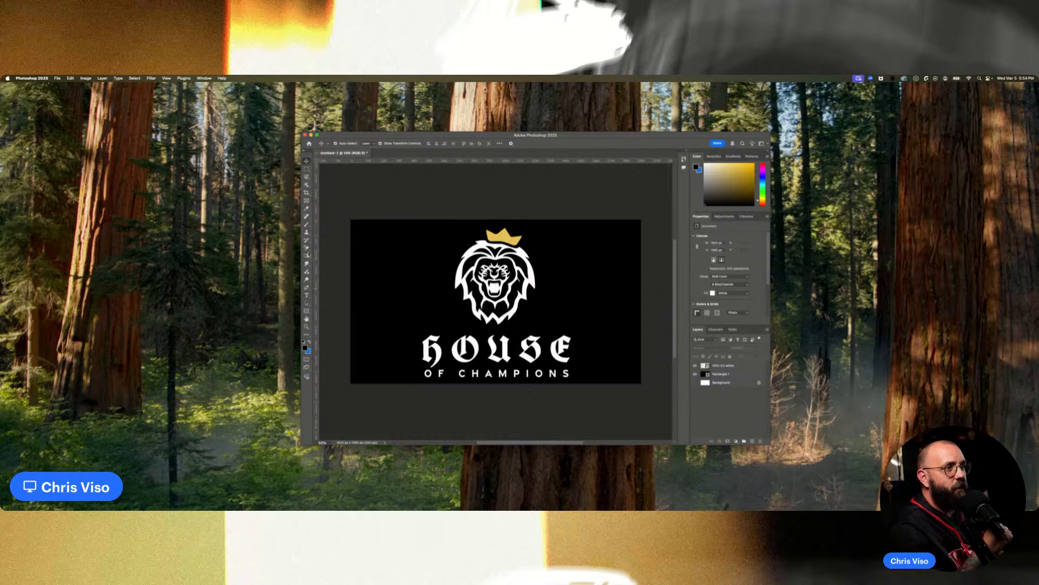
# Choose the Brush tool with the Kyle's Drawing Box - Happy HB preset.
pyautogui.click(306, 225)
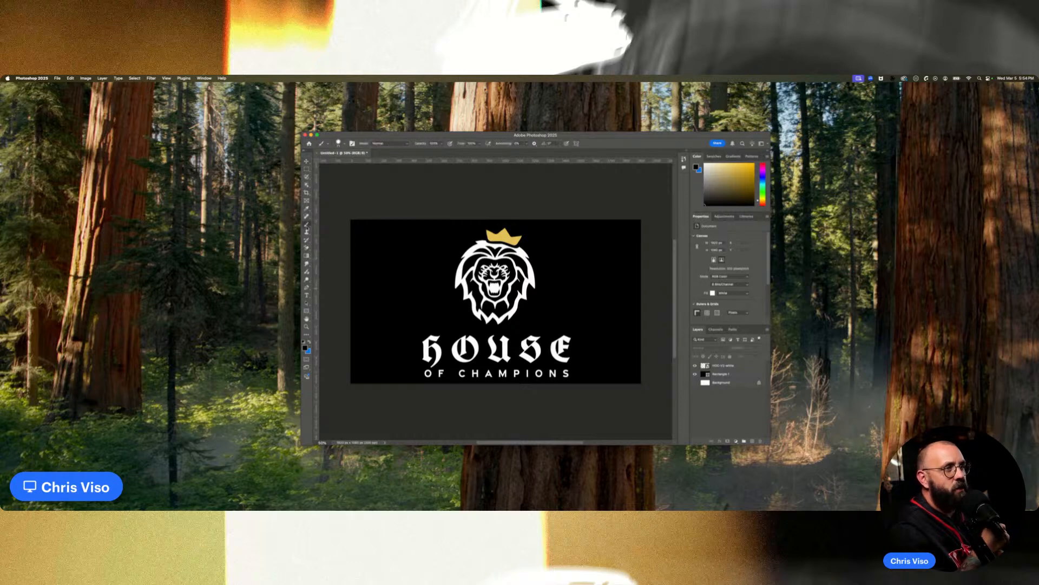
pyautogui.click(345, 144)
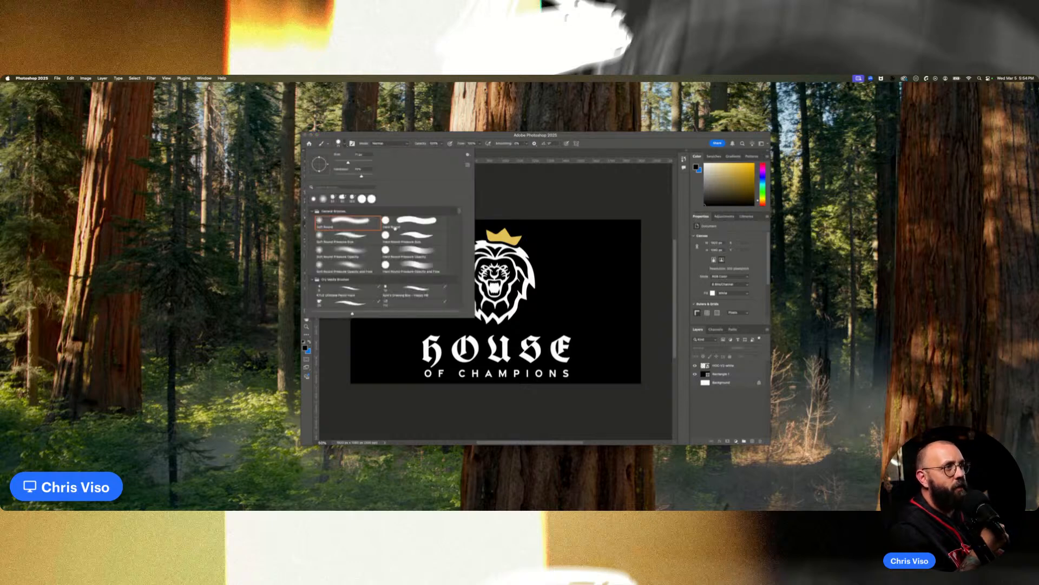
pyautogui.scroll(-2, 439, 259)
pyautogui.click(423, 266)
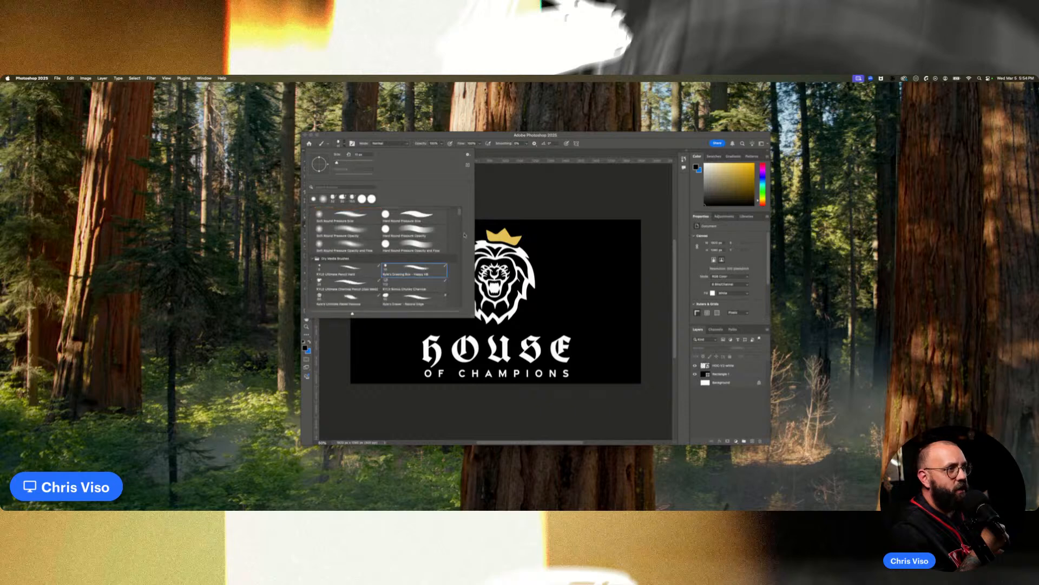
# Select the black rectangle layer and rasterize it so it can be painted on.
pyautogui.click(516, 211)
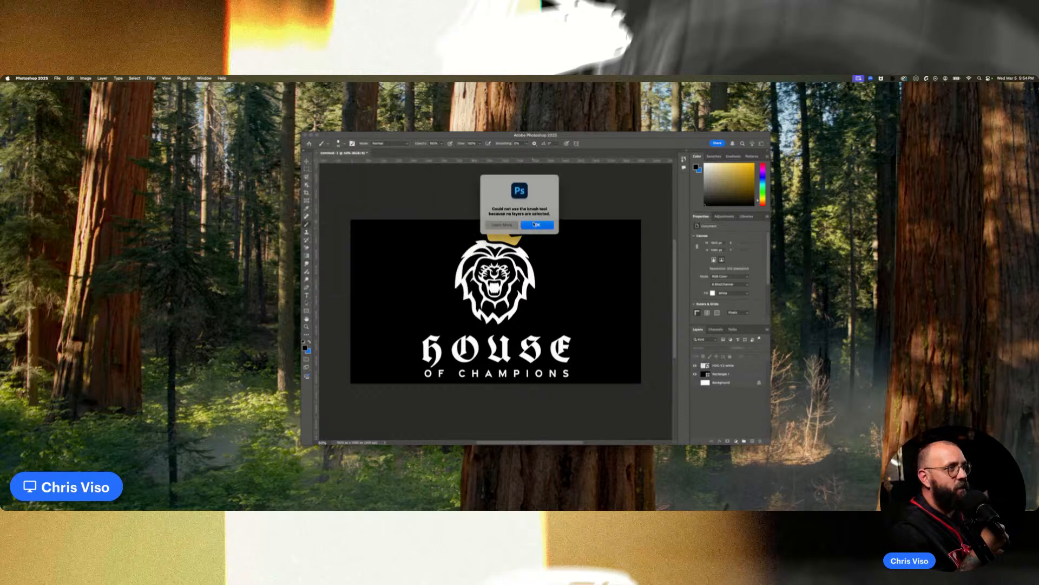
pyautogui.click(533, 224)
pyautogui.click(745, 374)
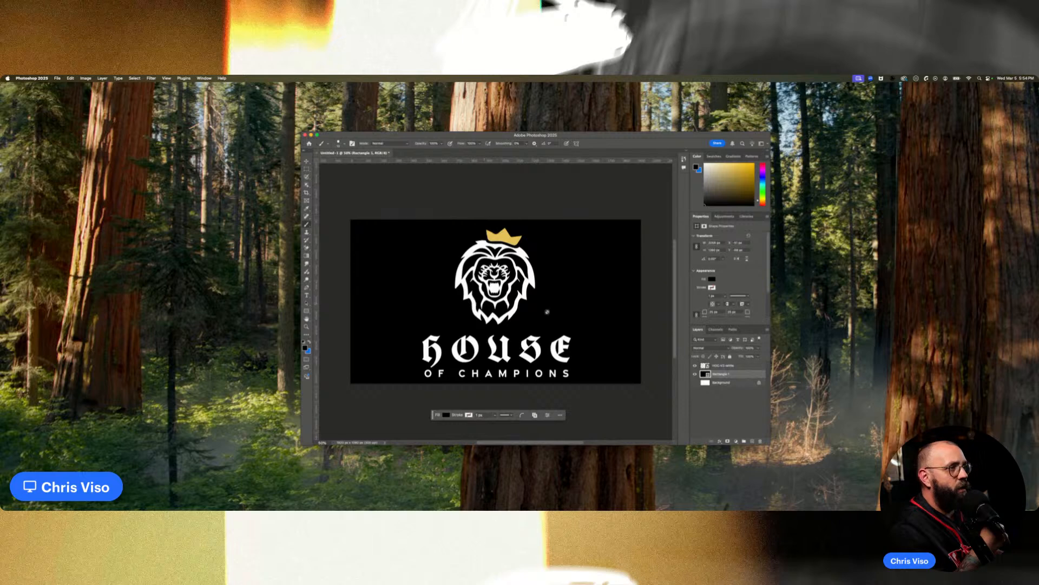
pyautogui.rightClick(742, 374)
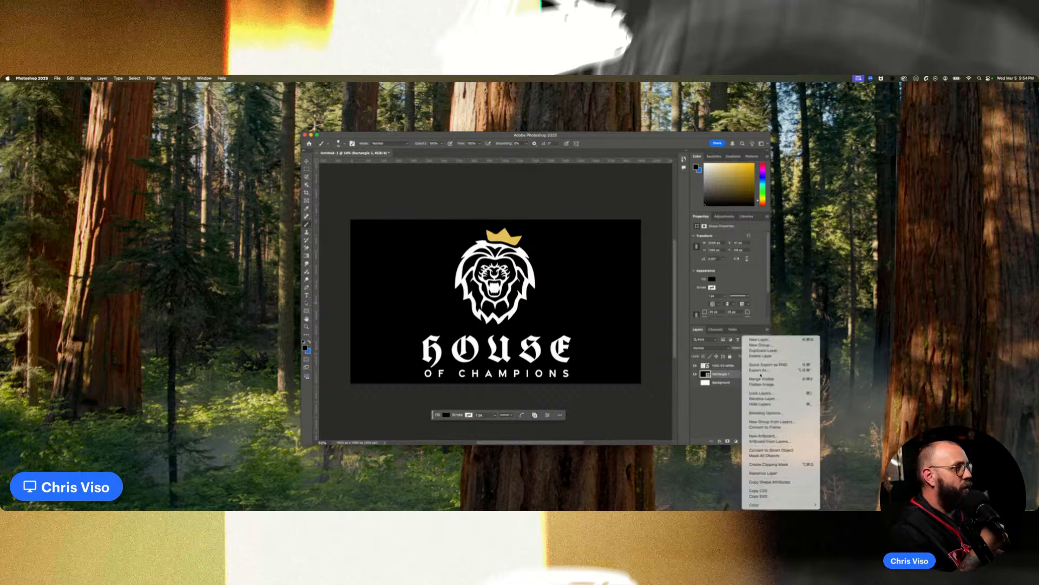
pyautogui.click(774, 475)
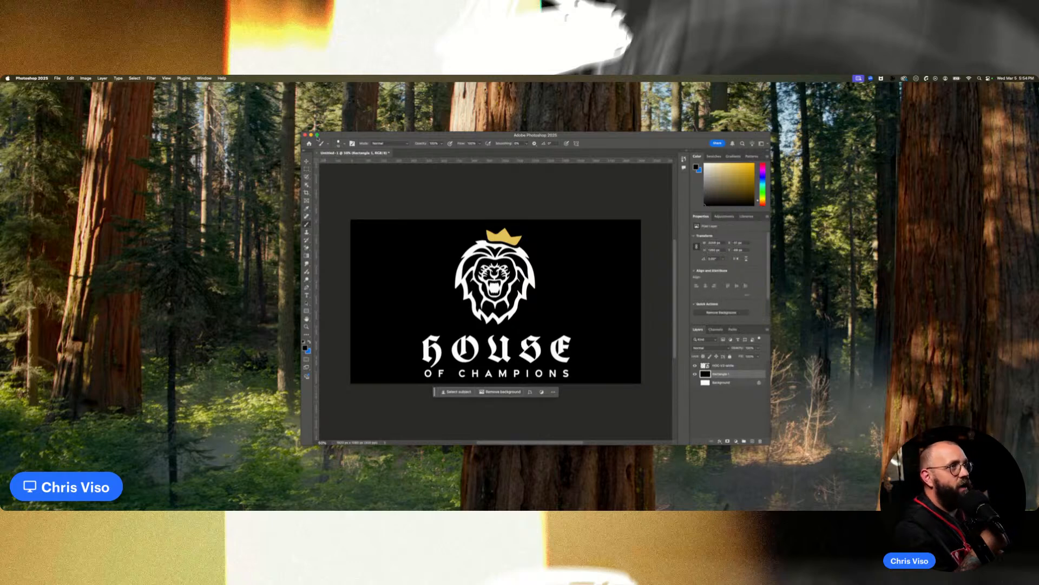
# Switch to the Round Curve Low Bristle Percent brush and set the foreground color to golden yellow.
pyautogui.click(345, 144)
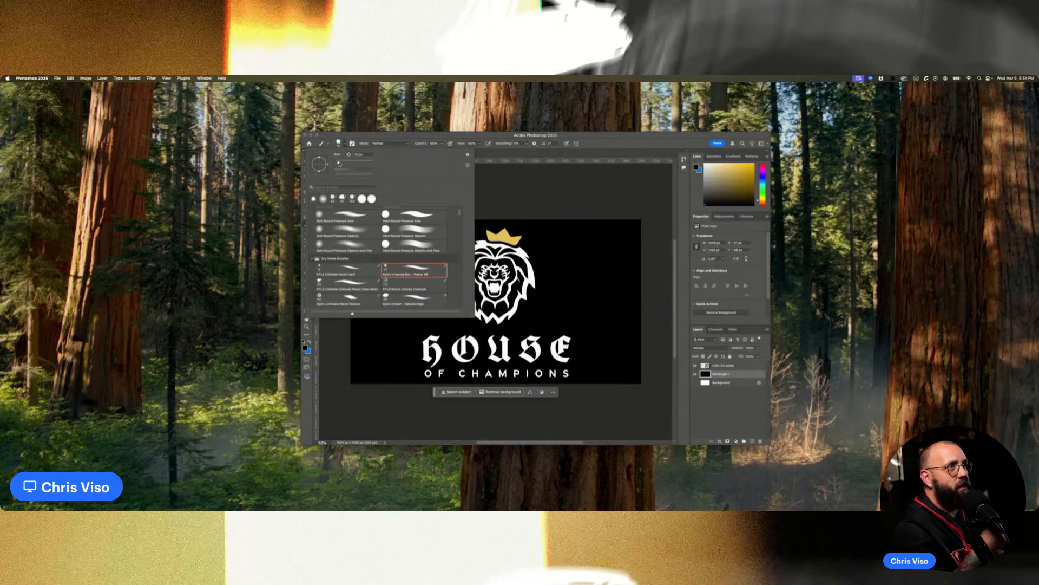
pyautogui.click(354, 163)
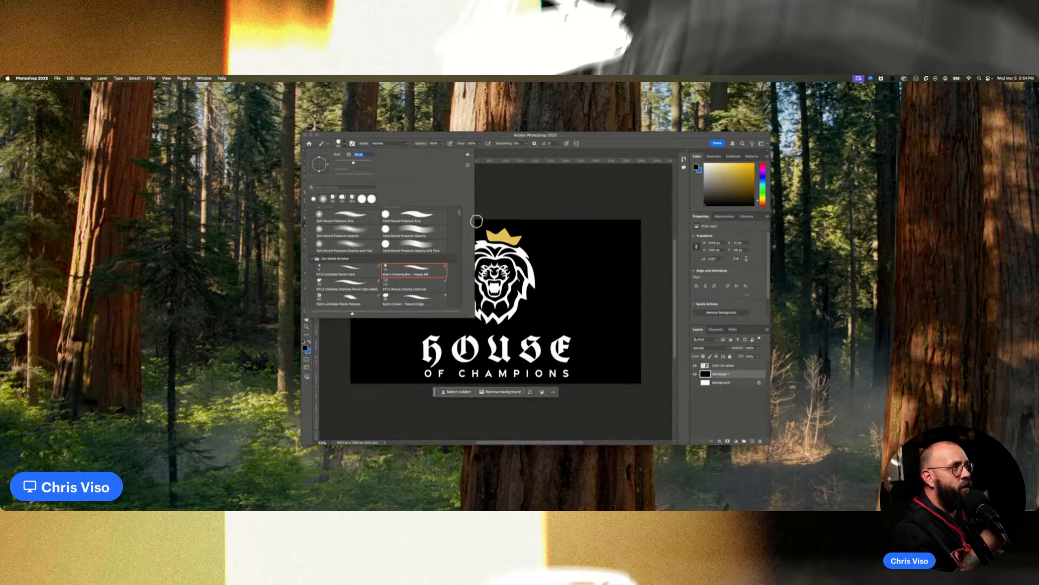
pyautogui.scroll(-4, 365, 276)
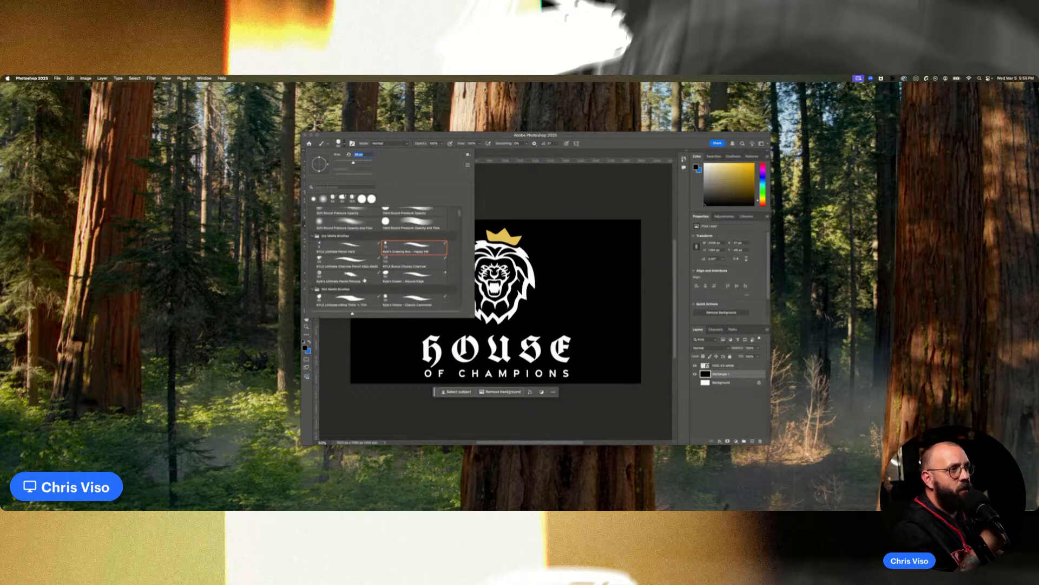
pyautogui.scroll(-10, 365, 280)
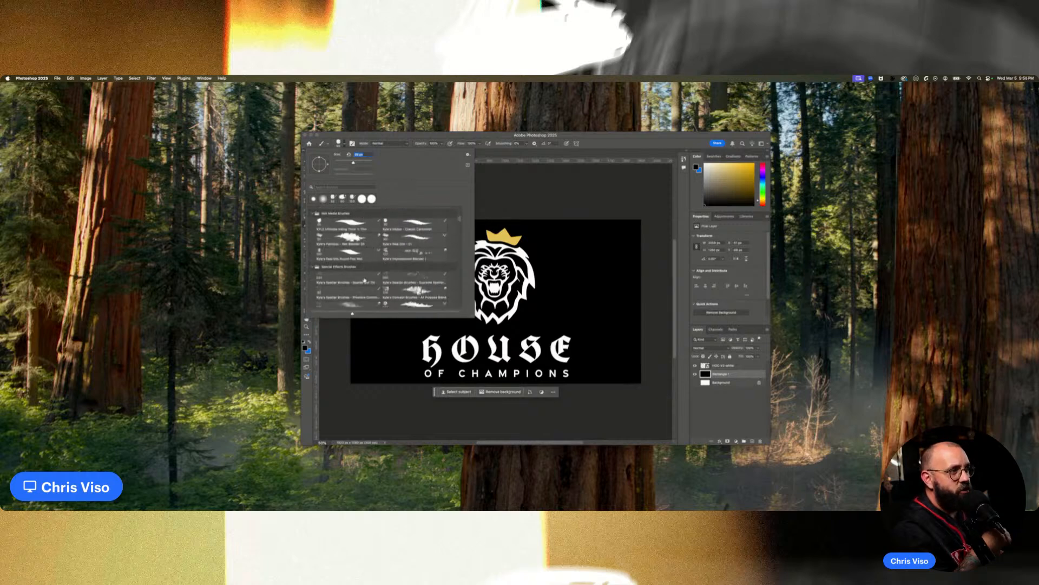
pyautogui.scroll(-3, 365, 280)
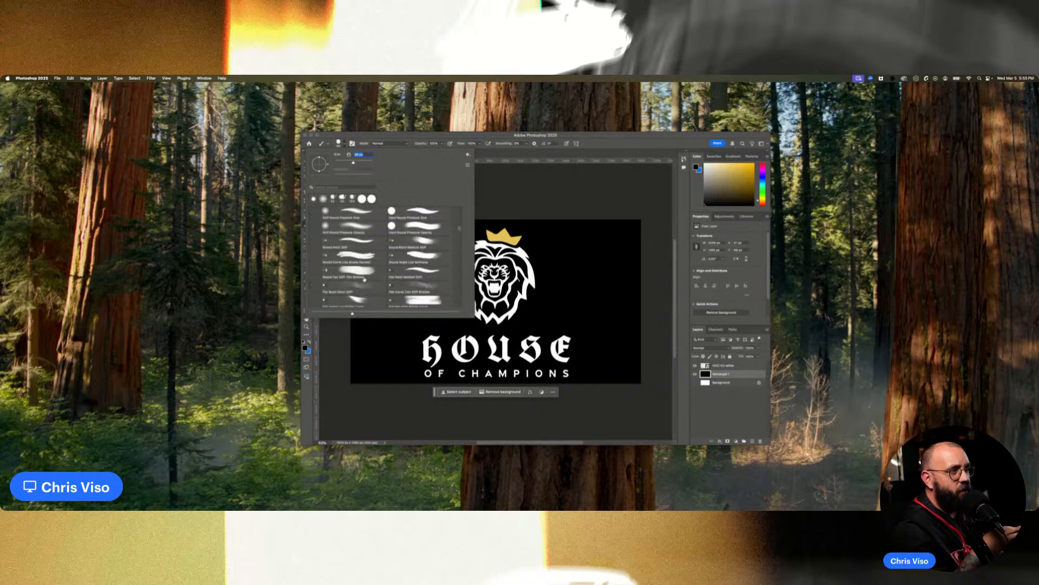
pyautogui.click(364, 261)
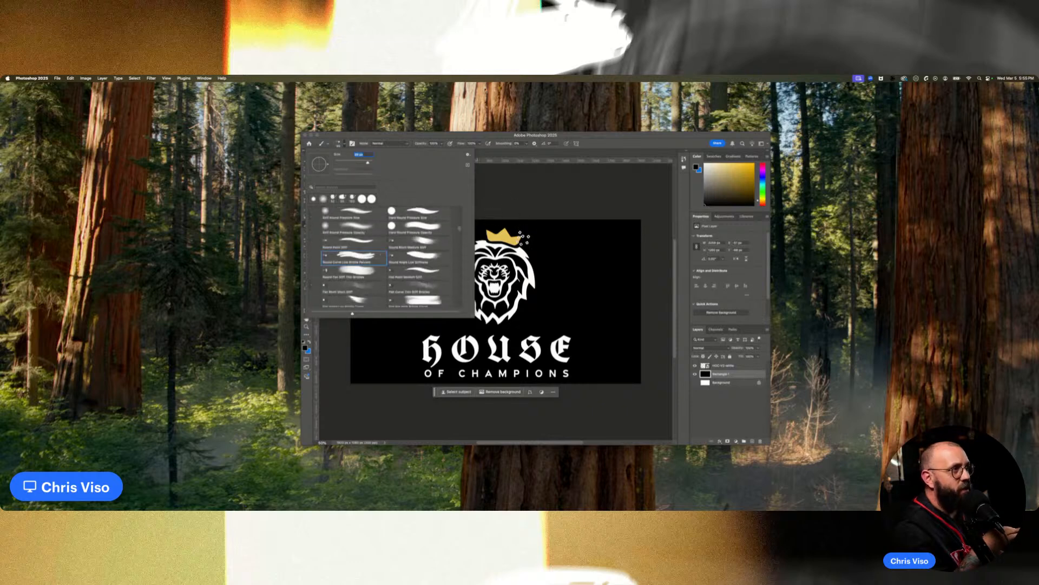
pyautogui.click(387, 378)
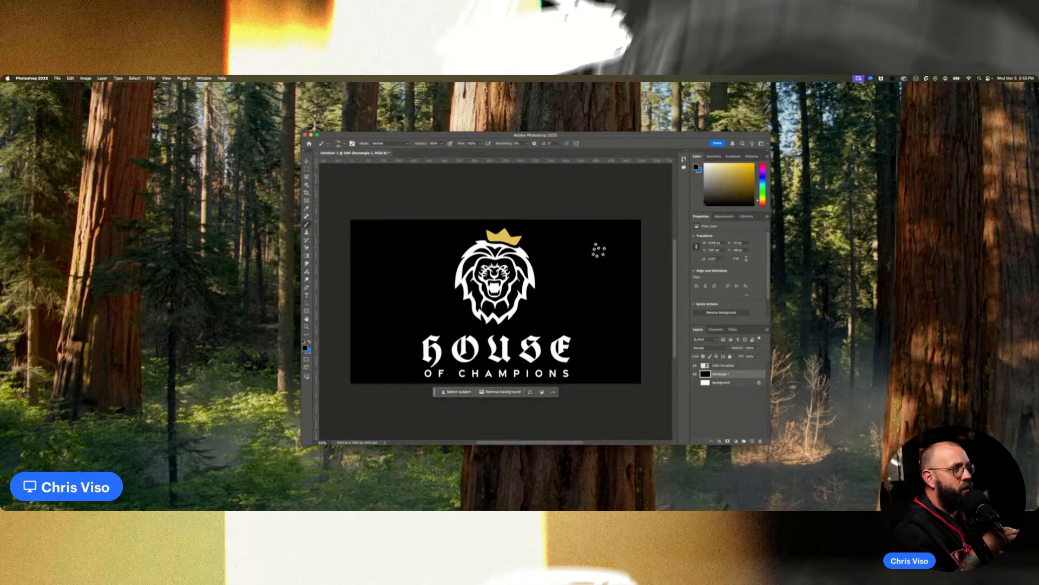
pyautogui.moveTo(712, 188); pyautogui.dragTo(778, 150)
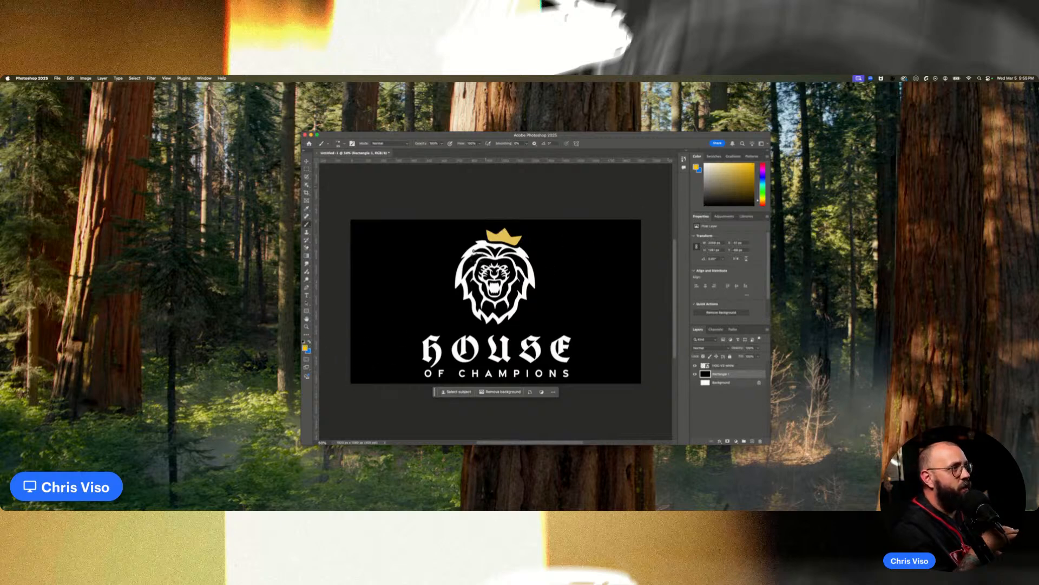
# Try rising diagonal bristle strokes in golden yellow across the black layer behind the logo, and undo them.
pyautogui.moveTo(350, 379); pyautogui.dragTo(567, 236)
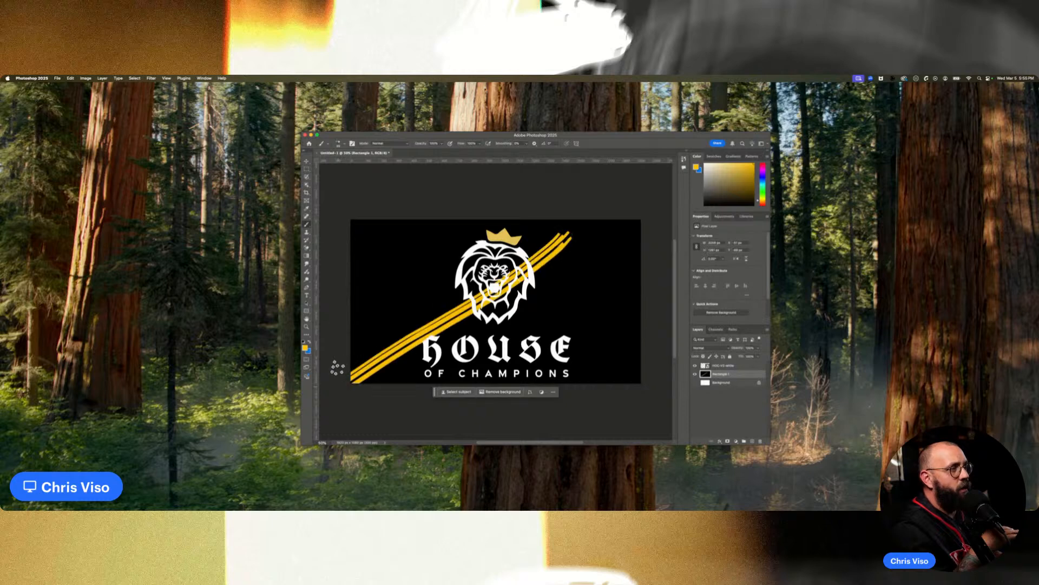
pyautogui.moveTo(340, 365); pyautogui.dragTo(719, 128)
pyautogui.moveTo(392, 333); pyautogui.dragTo(761, 161)
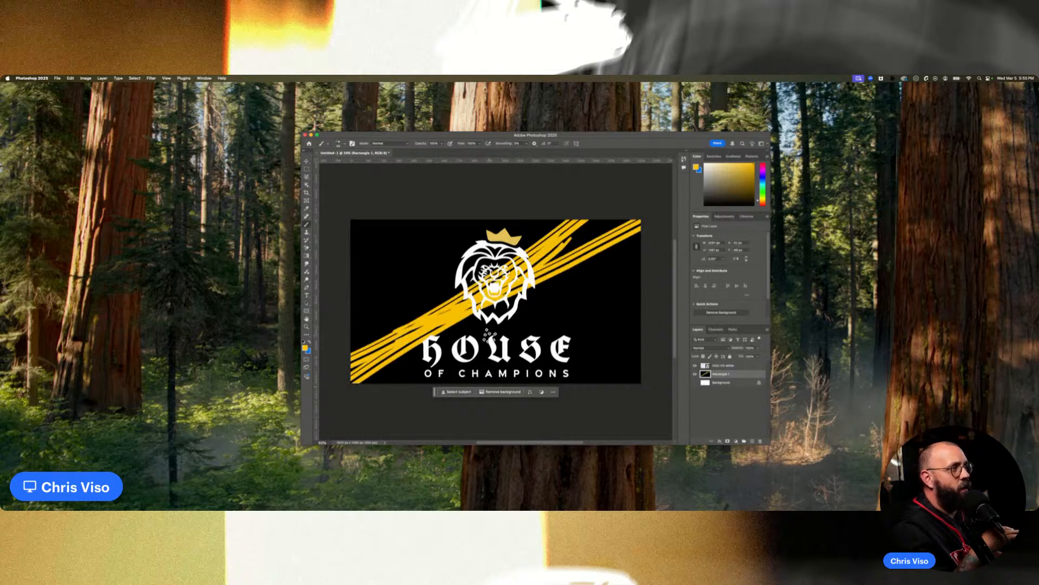
pyautogui.press('super+z')
pyautogui.press('super+z')
pyautogui.press('super+z')
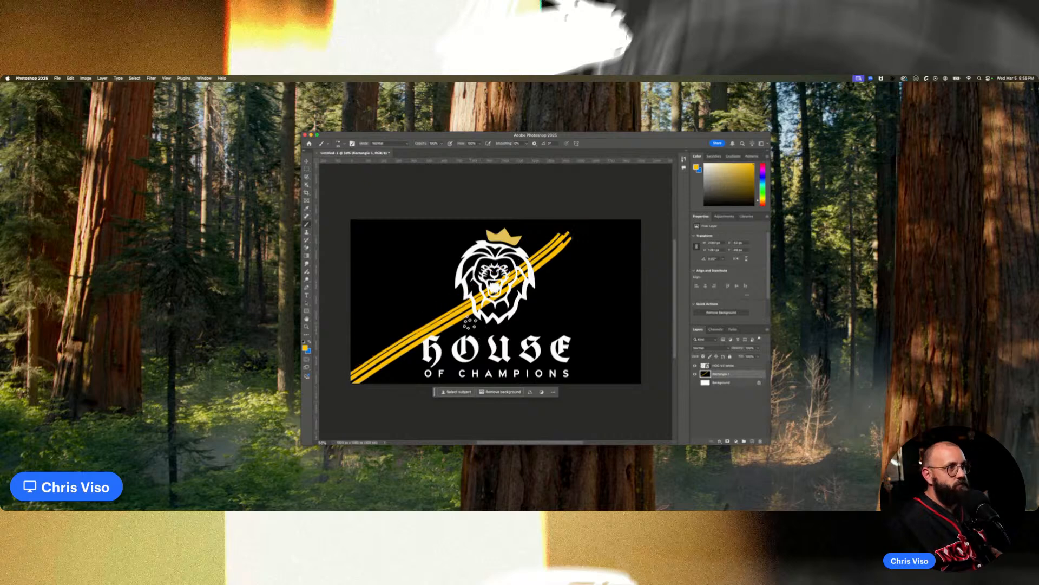
# Browse the brush presets, choose Kyle's Drawing Box - Happy HB again and increase its size.
pyautogui.click(344, 144)
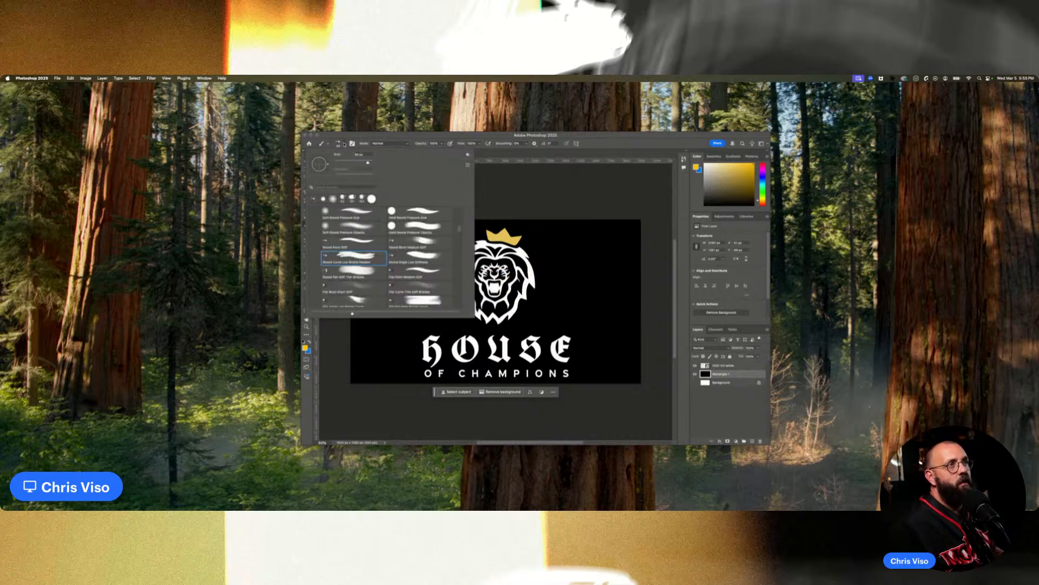
pyautogui.scroll(-1, 381, 257)
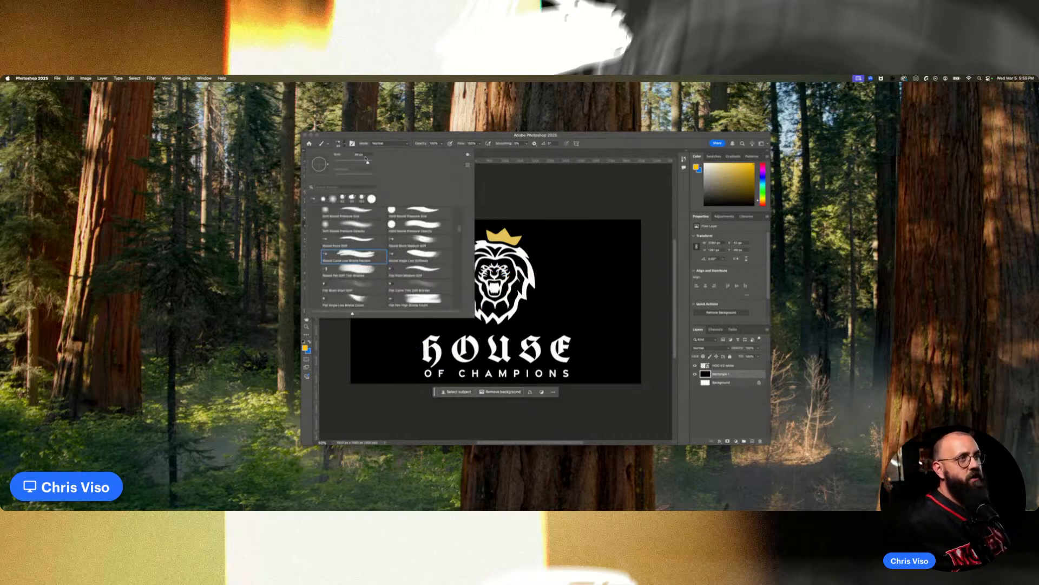
pyautogui.scroll(-3, 378, 269)
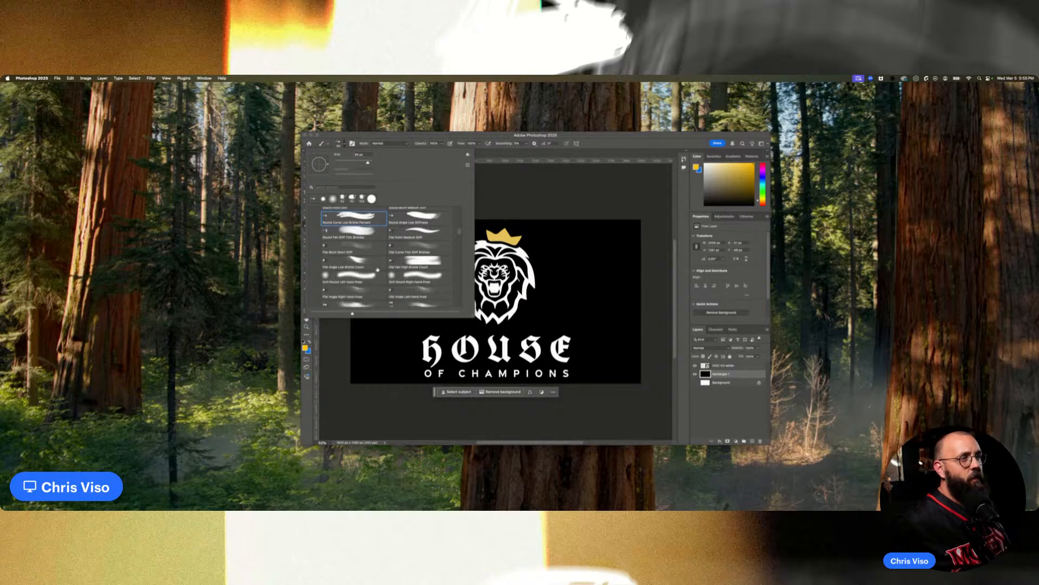
pyautogui.scroll(-10, 360, 264)
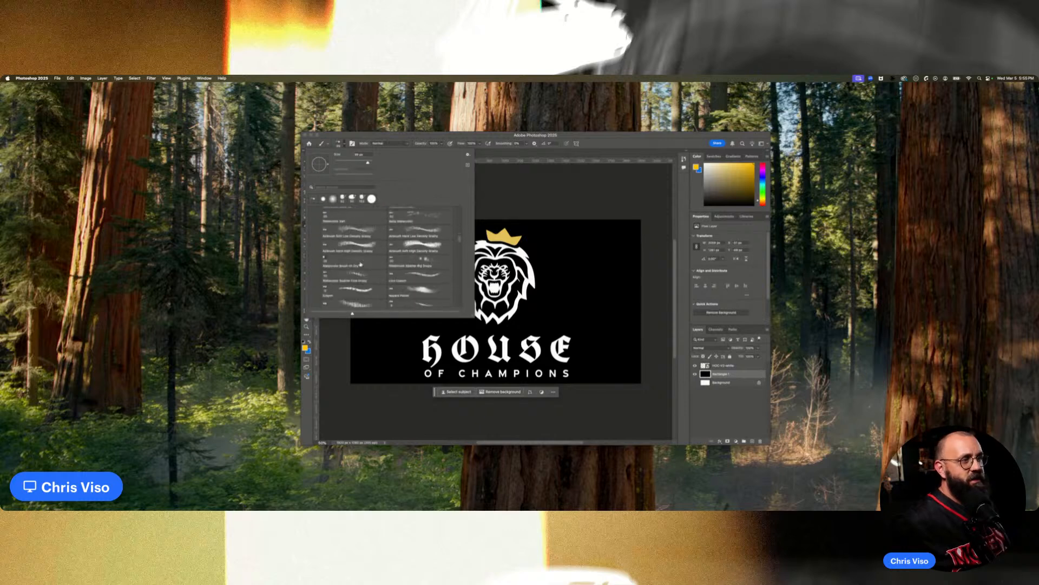
pyautogui.scroll(-10, 361, 264)
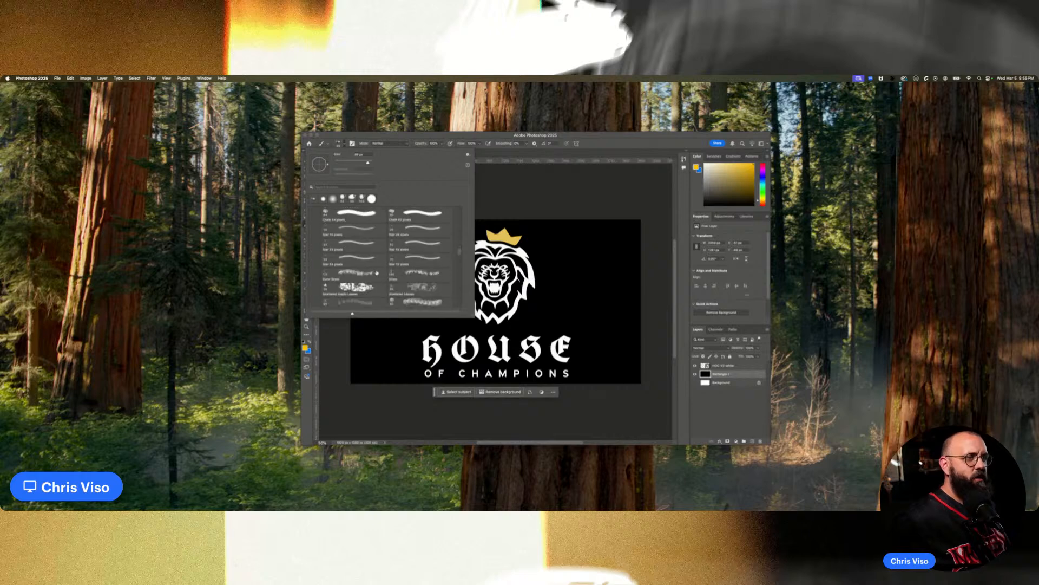
pyautogui.scroll(-10, 378, 262)
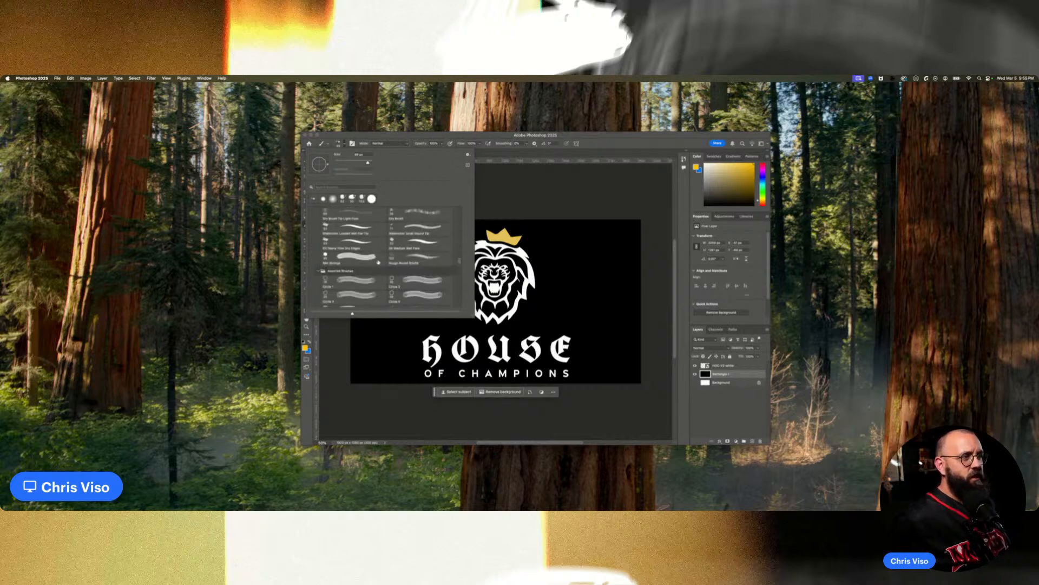
pyautogui.scroll(-10, 377, 262)
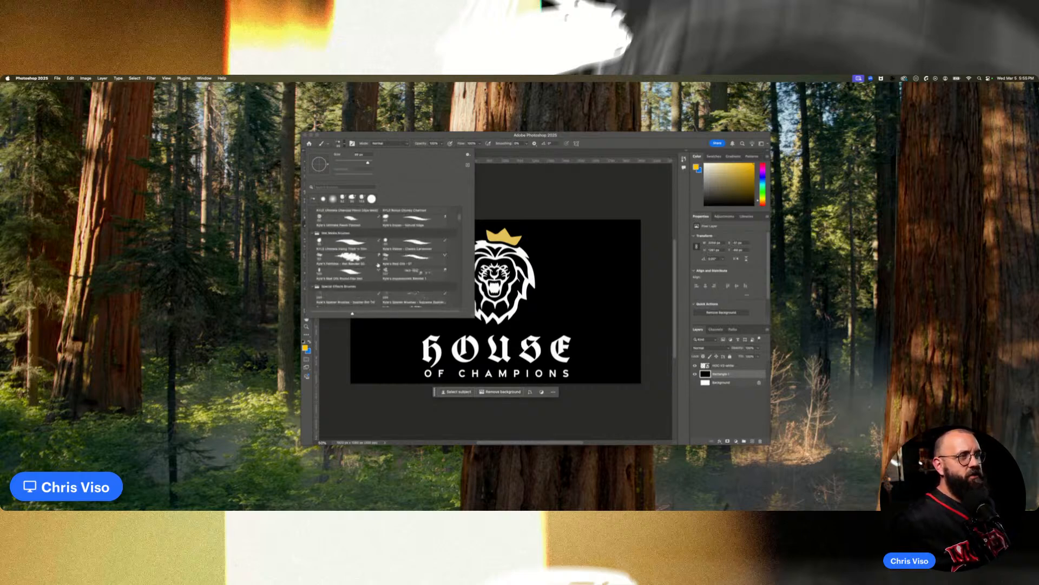
pyautogui.scroll(-4, 373, 277)
pyautogui.scroll(-5, 374, 277)
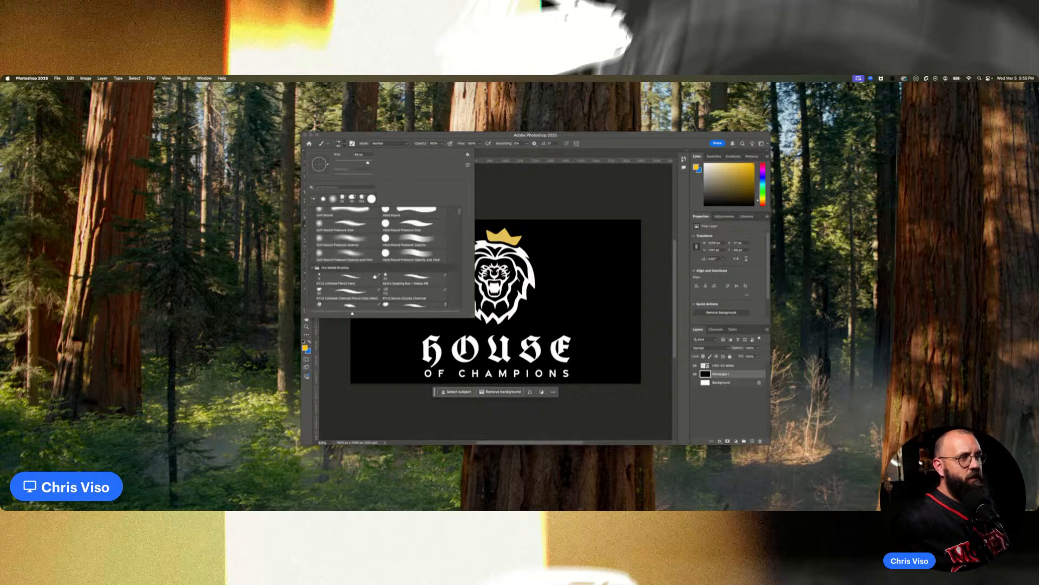
pyautogui.click(425, 260)
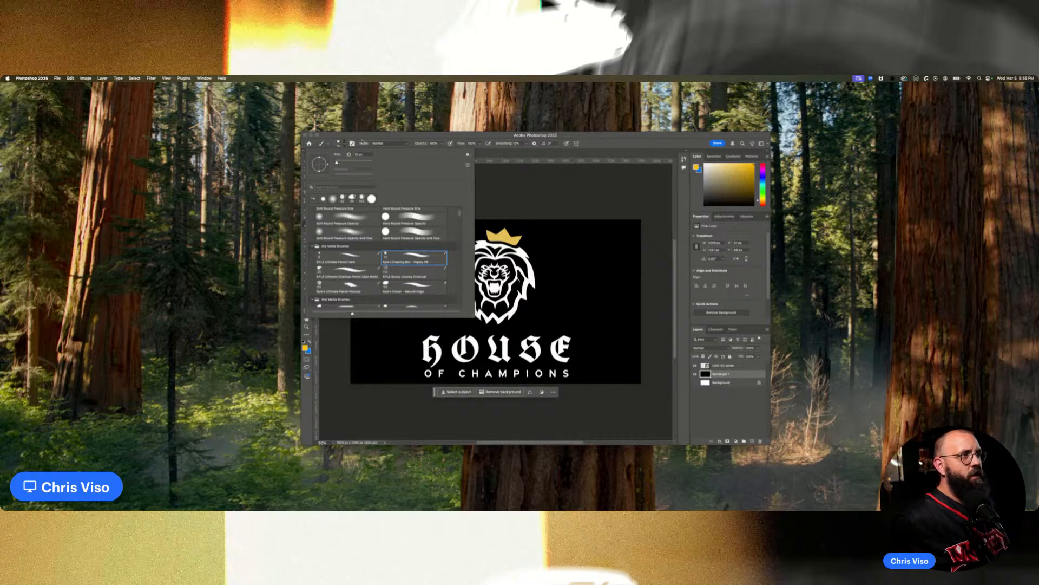
pyautogui.click(345, 144)
pyautogui.click(346, 144)
pyautogui.moveTo(336, 162); pyautogui.dragTo(372, 163)
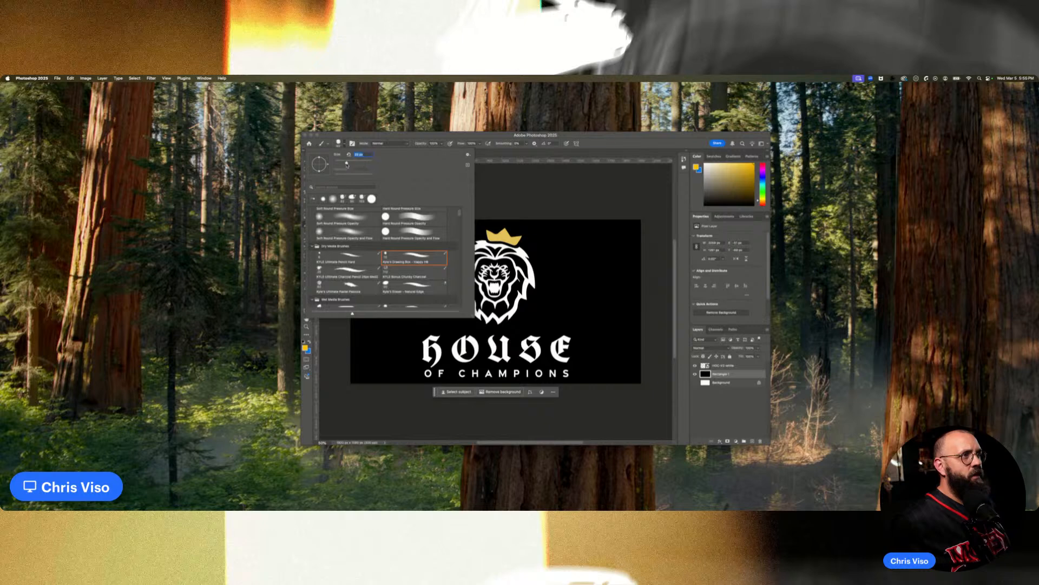
# Test one diagonal stroke behind the logo, undo it, and enlarge the Happy HB brush further.
pyautogui.moveTo(336, 390); pyautogui.dragTo(535, 280)
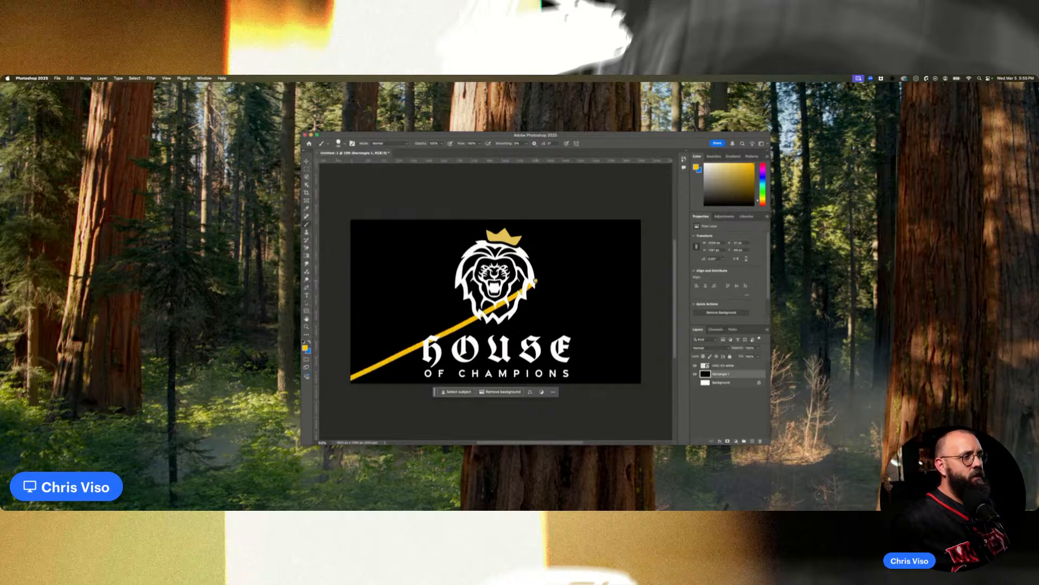
pyautogui.press('super+z')
pyautogui.click(345, 145)
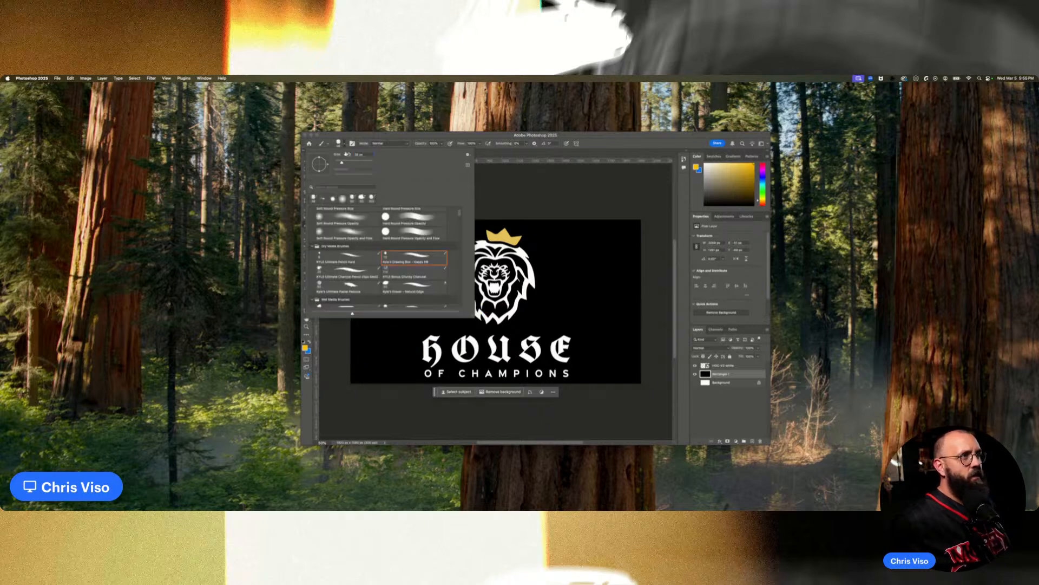
pyautogui.moveTo(353, 162); pyautogui.dragTo(356, 162)
# Paint broad golden-yellow diagonal strokes from the canvas's lower-left area to its upper right, behind the logo.
pyautogui.moveTo(335, 411); pyautogui.dragTo(733, 211)
pyautogui.moveTo(337, 380); pyautogui.dragTo(788, 172)
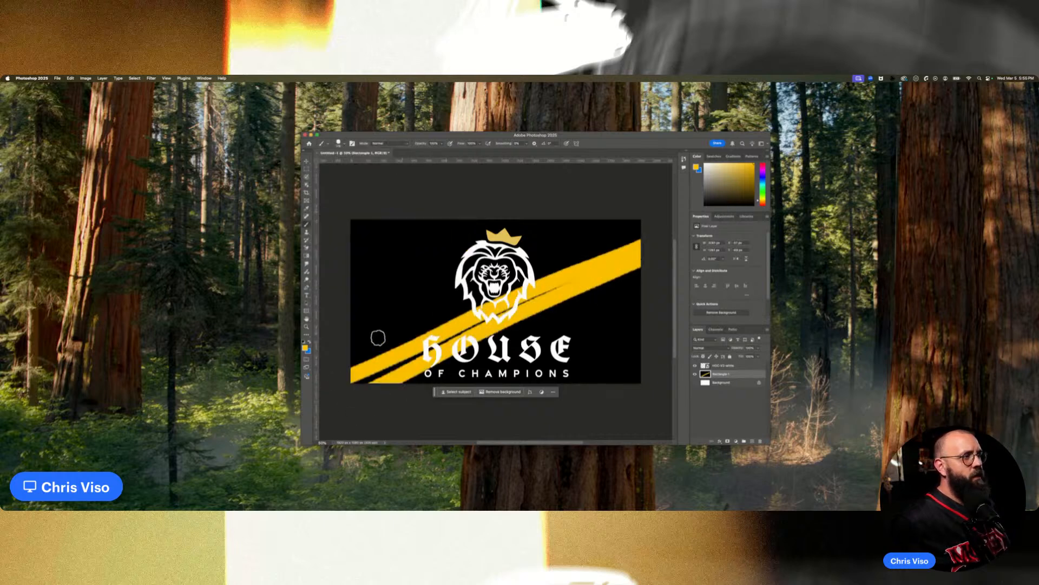
pyautogui.moveTo(332, 364); pyautogui.dragTo(717, 143)
pyautogui.moveTo(377, 346); pyautogui.dragTo(726, 176)
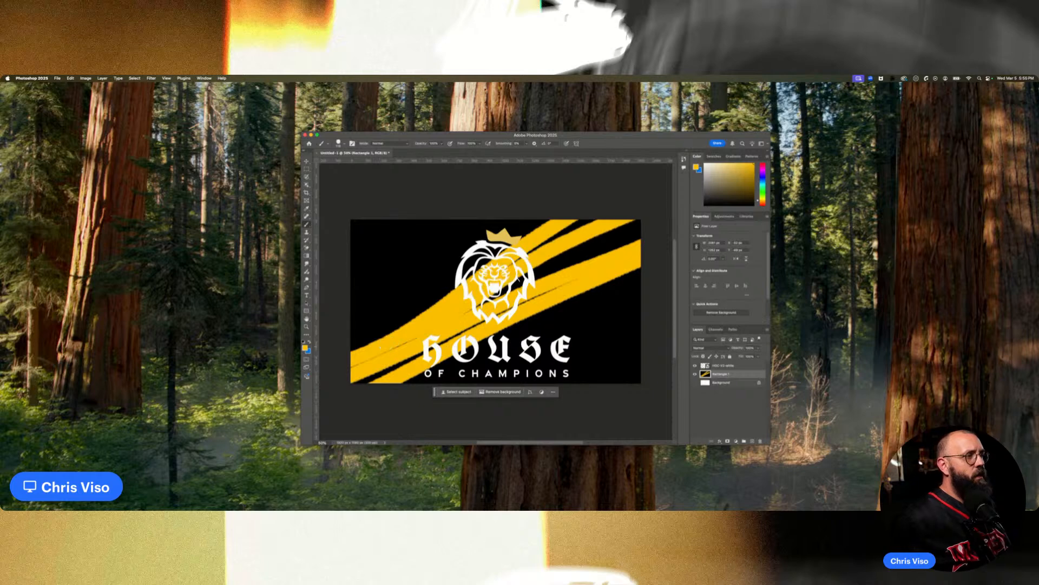
pyautogui.moveTo(390, 401); pyautogui.dragTo(700, 183)
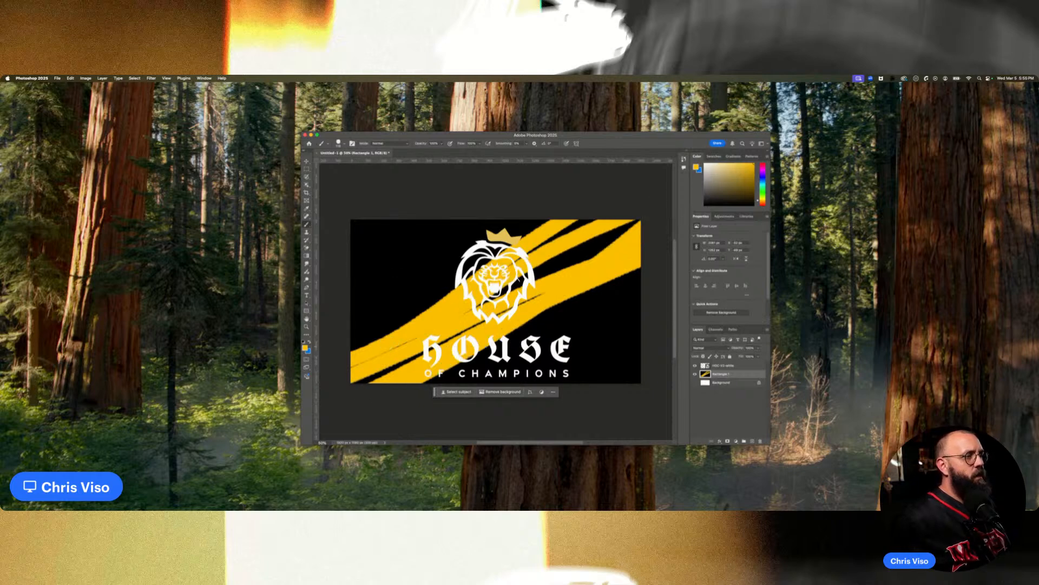
# Undo all the broad diagonal strokes on the black layer.
pyautogui.press('super+z')
pyautogui.press('super+z')
pyautogui.press('super+z')
pyautogui.press('super+z')
pyautogui.press('super+z')
pyautogui.press('super+z')
pyautogui.press('super+z')
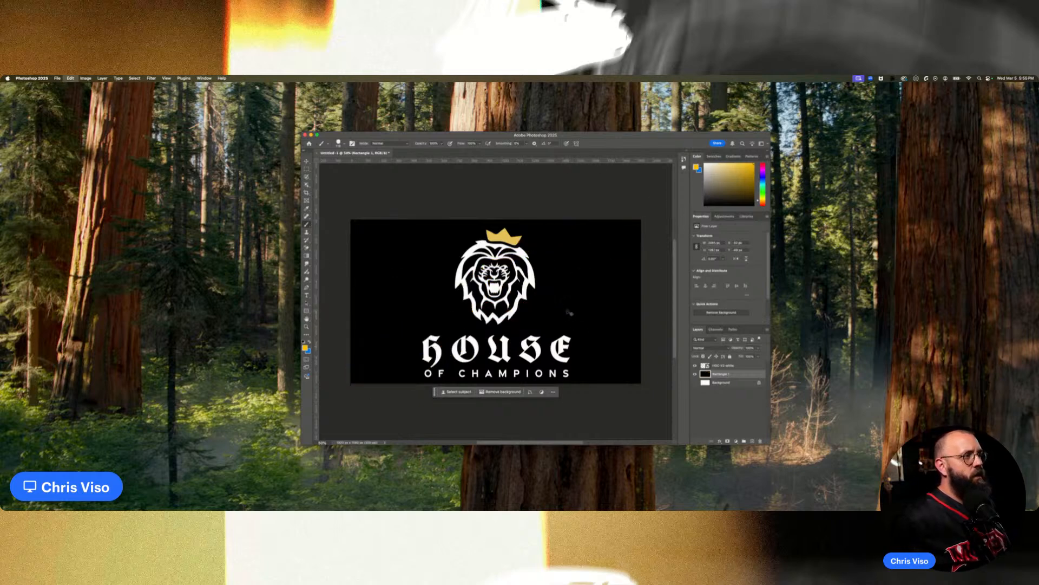
# Choose the Kyle's Paintbox - Wet Blender 50 brush preset, enlarge it and try it at the canvas's lower-left area.
pyautogui.click(345, 144)
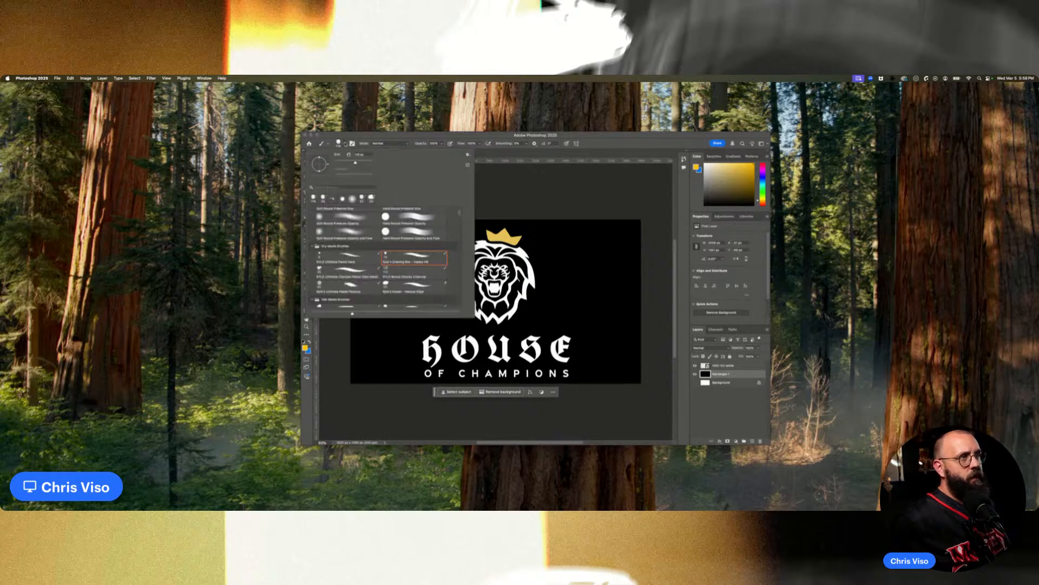
pyautogui.scroll(-1, 357, 238)
pyautogui.click(349, 273)
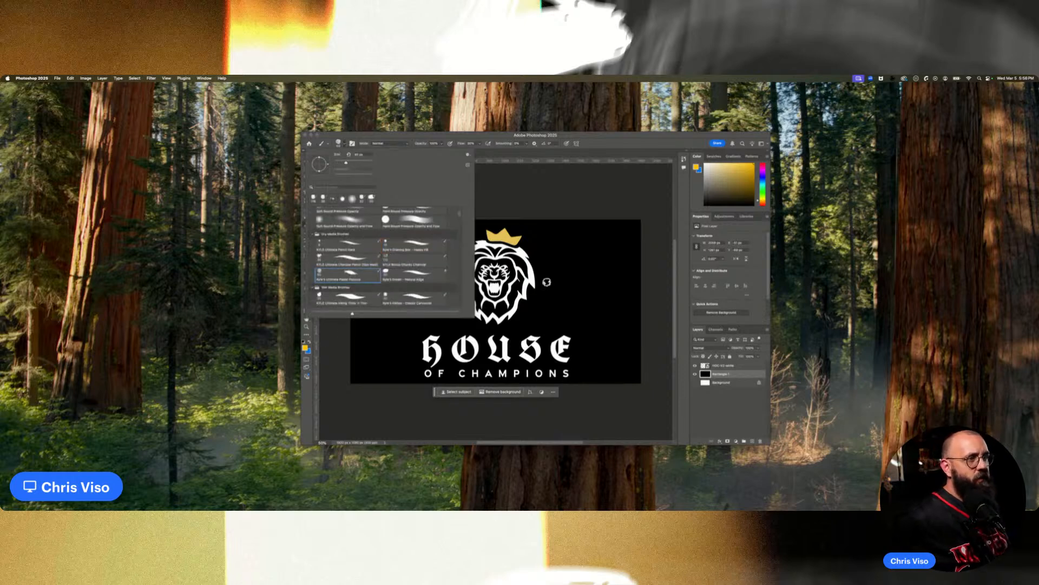
pyautogui.scroll(-1, 387, 279)
pyautogui.click(347, 290)
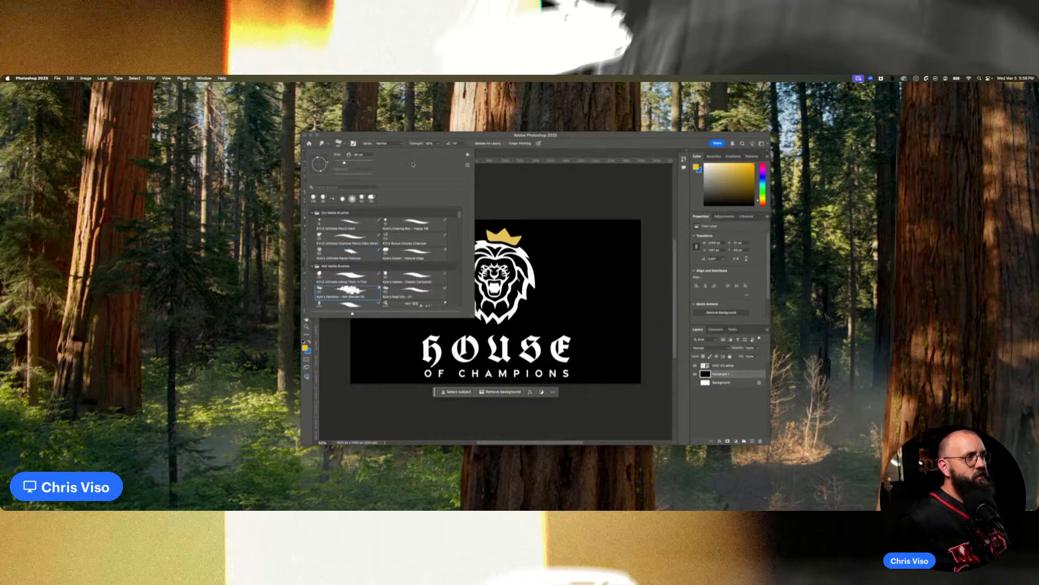
pyautogui.moveTo(368, 164); pyautogui.dragTo(371, 164)
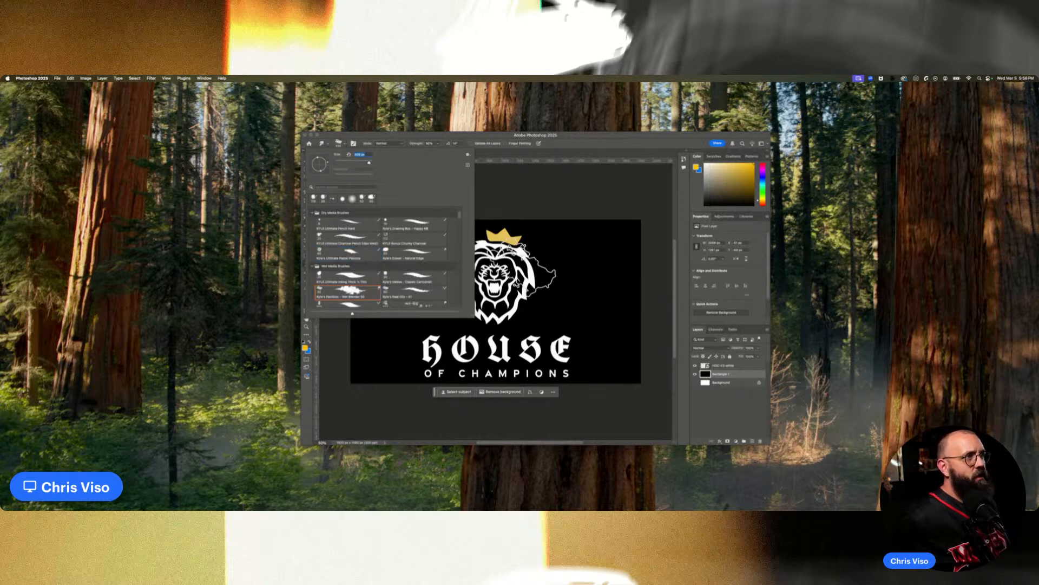
pyautogui.click(354, 399)
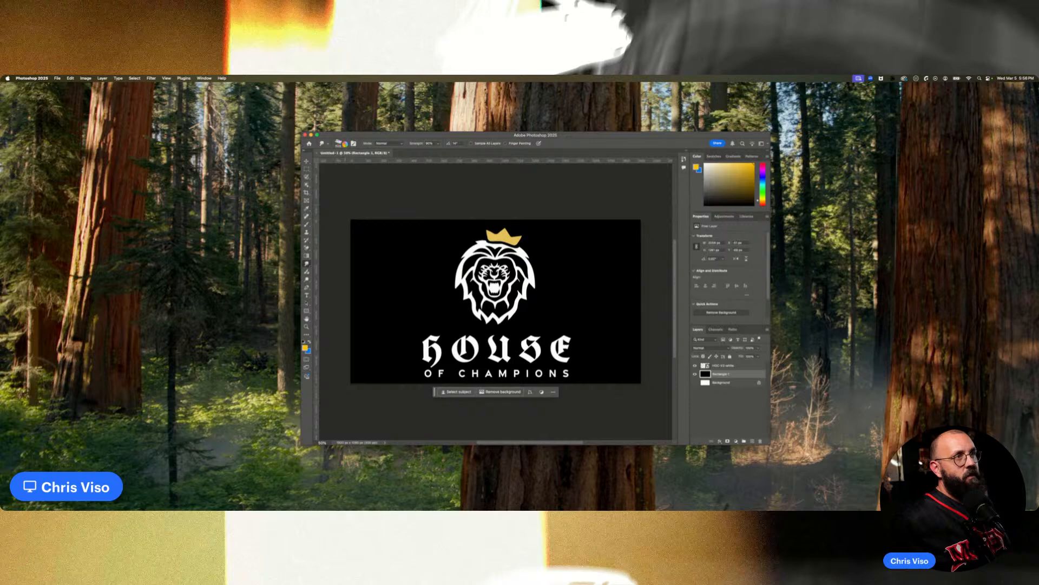
# Browse down to the legacy Default Brushes and choose the Flat Angle Low Bristle Count brush.
pyautogui.click(343, 144)
pyautogui.scroll(-5, 417, 274)
pyautogui.scroll(-10, 420, 278)
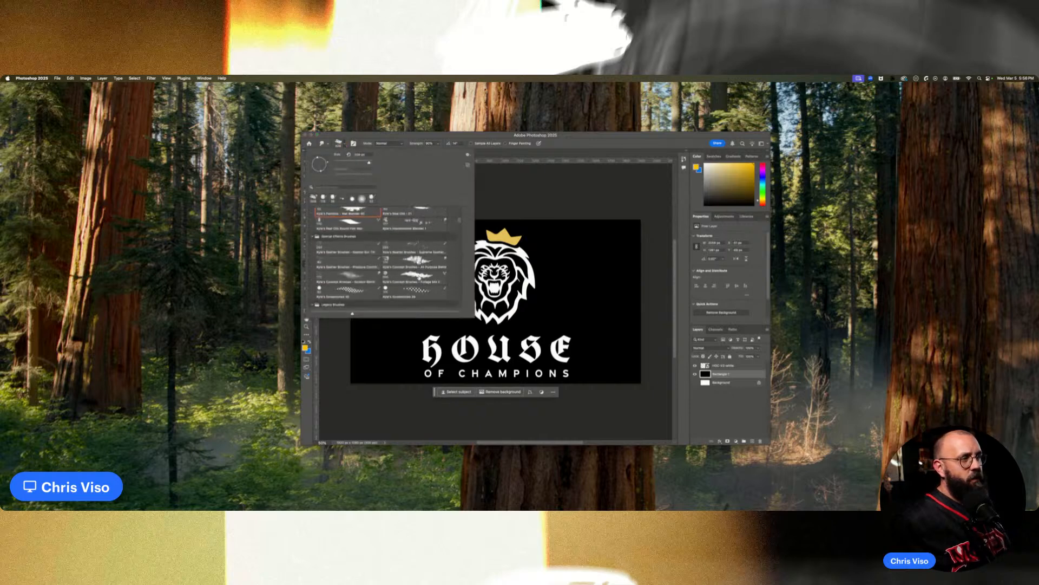
pyautogui.scroll(-3, 417, 282)
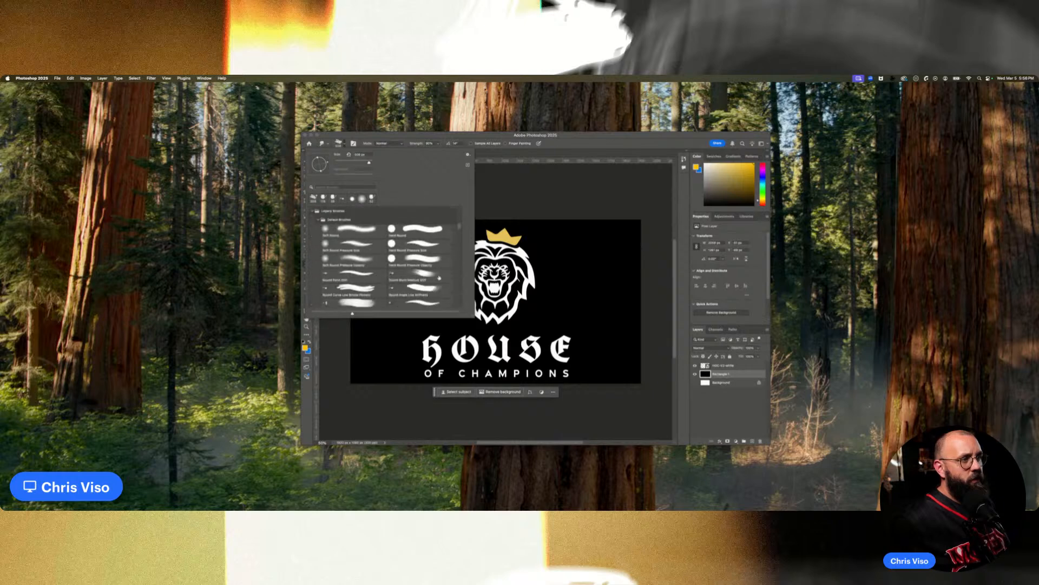
pyautogui.scroll(-3, 439, 277)
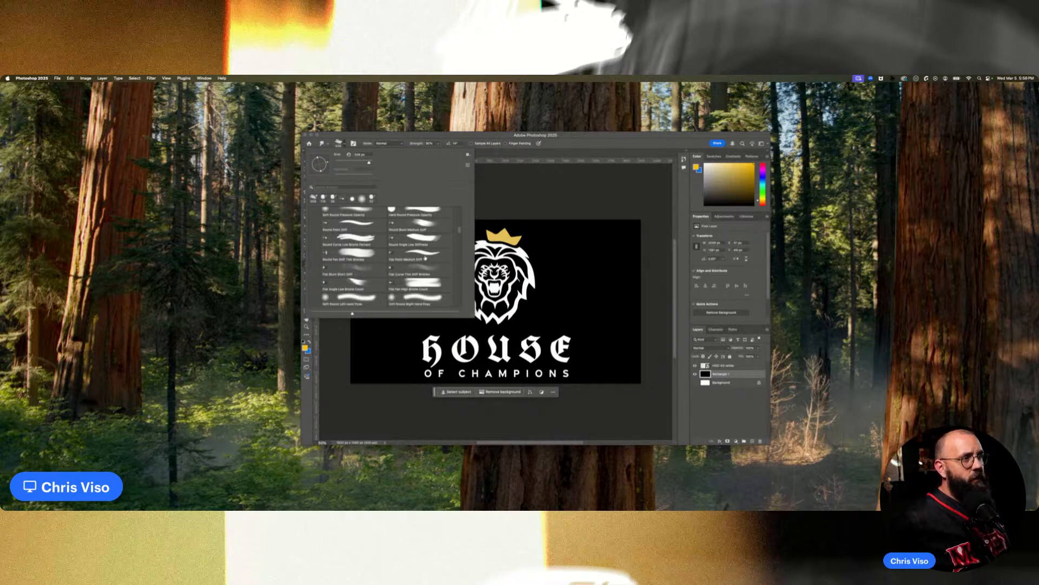
pyautogui.scroll(-2, 427, 260)
pyautogui.click(354, 261)
pyautogui.press('Return')
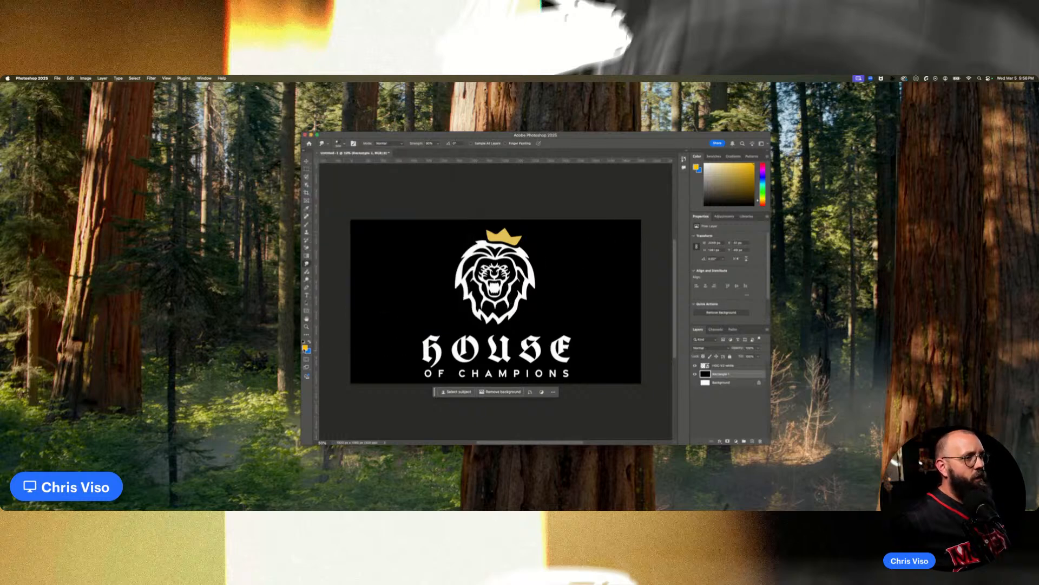
# Sample the softer gold of the lion's crown as the foreground colour.
pyautogui.press('i')
pyautogui.press('Escape')
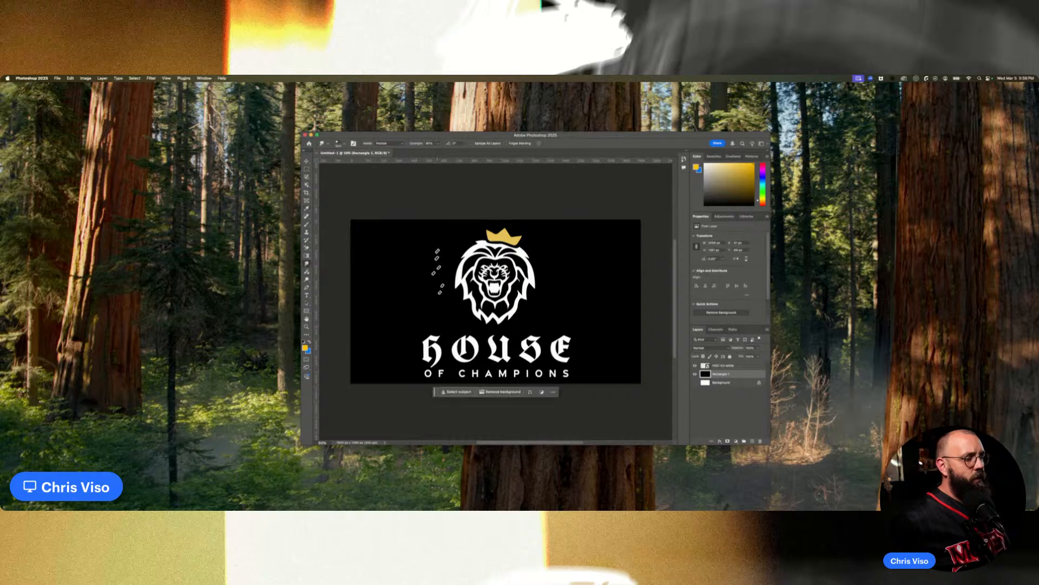
pyautogui.press('i')
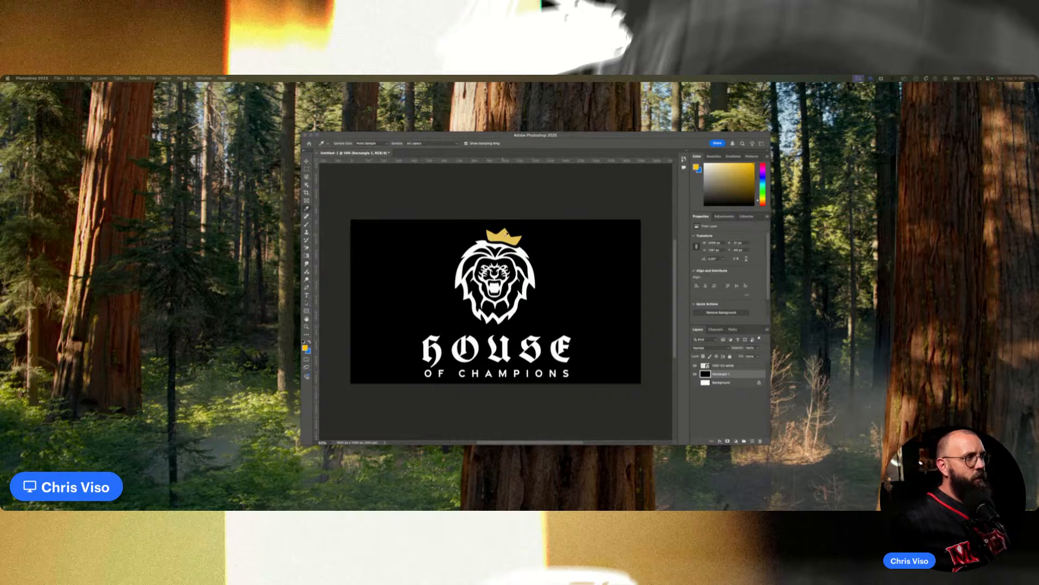
pyautogui.press('Escape')
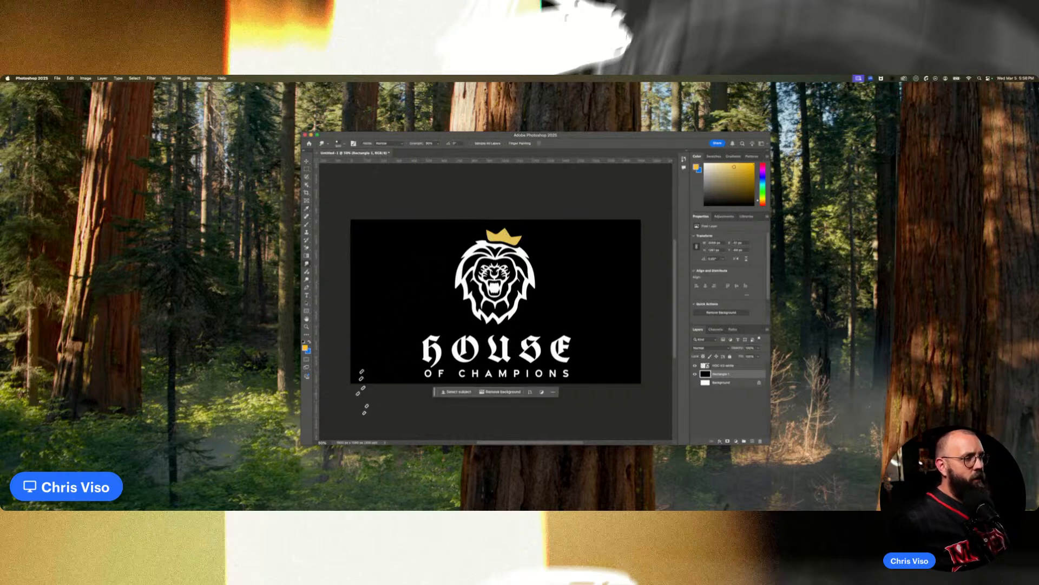
# Browse further through the legacy default brushes and choose one of the Chalk presets.
pyautogui.click(343, 146)
pyautogui.click(345, 145)
pyautogui.click(346, 145)
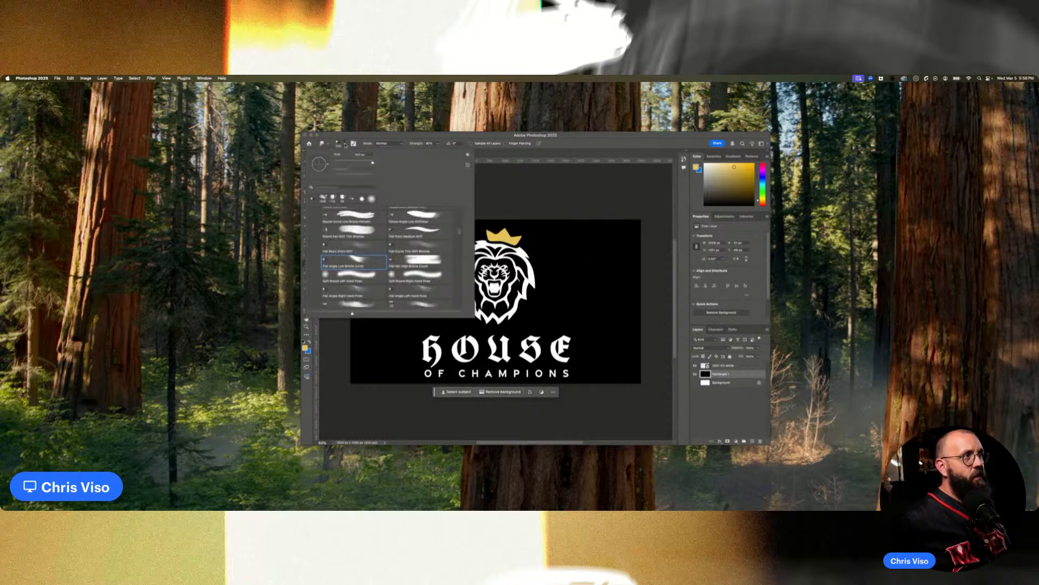
pyautogui.scroll(-10, 374, 271)
pyautogui.scroll(-6, 376, 276)
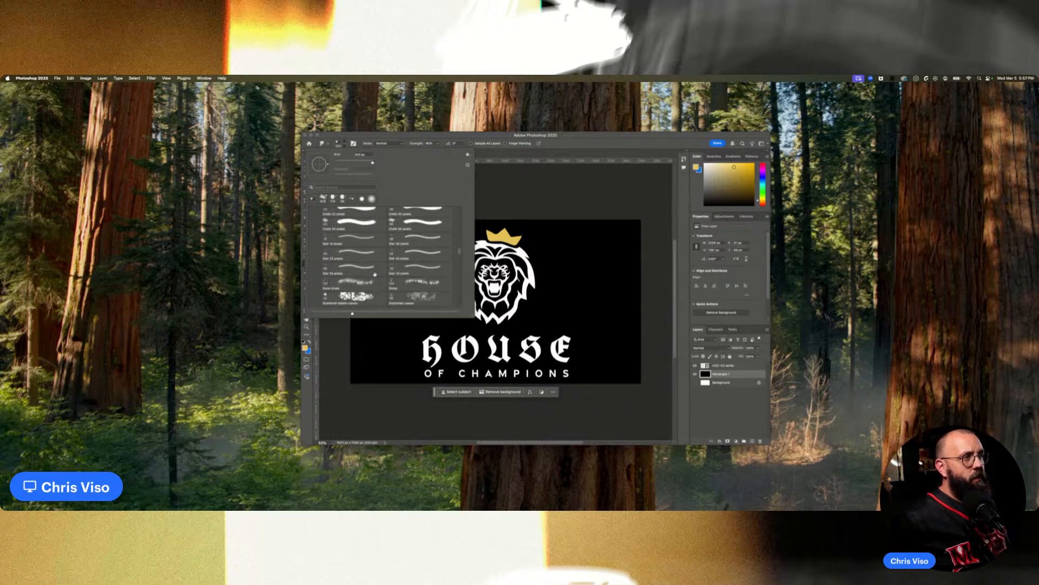
pyautogui.click(362, 225)
pyautogui.click(560, 320)
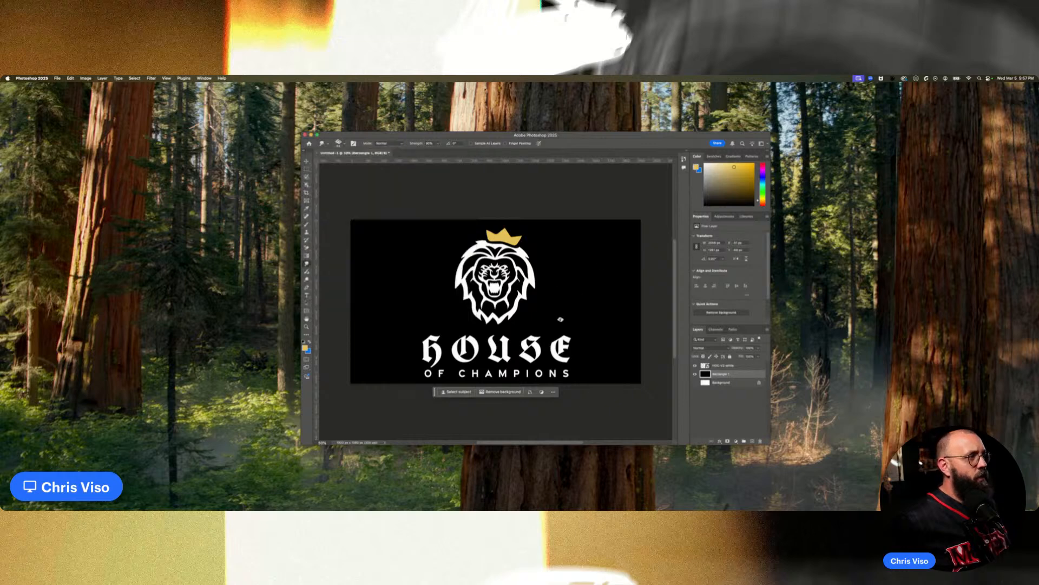
# Choose the KYLE Ultimate Charcoal Pencil preset for the Brush tool and increase its size, undoing the one test stroke.
pyautogui.click(342, 144)
pyautogui.scroll(10, 375, 263)
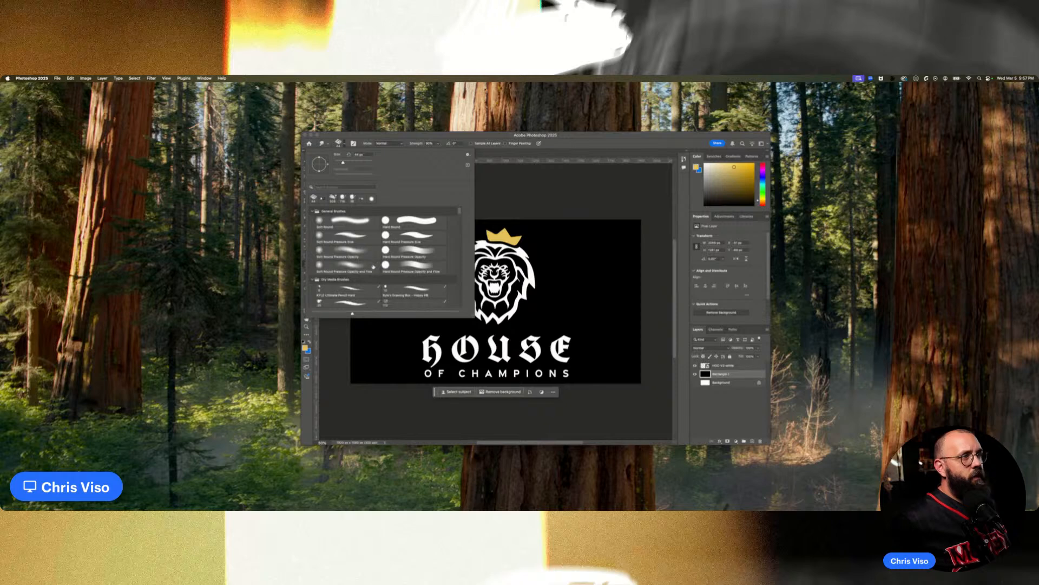
pyautogui.scroll(-2, 373, 266)
pyautogui.press('b')
pyautogui.moveTo(588, 239); pyautogui.dragTo(554, 313)
pyautogui.press('super+z')
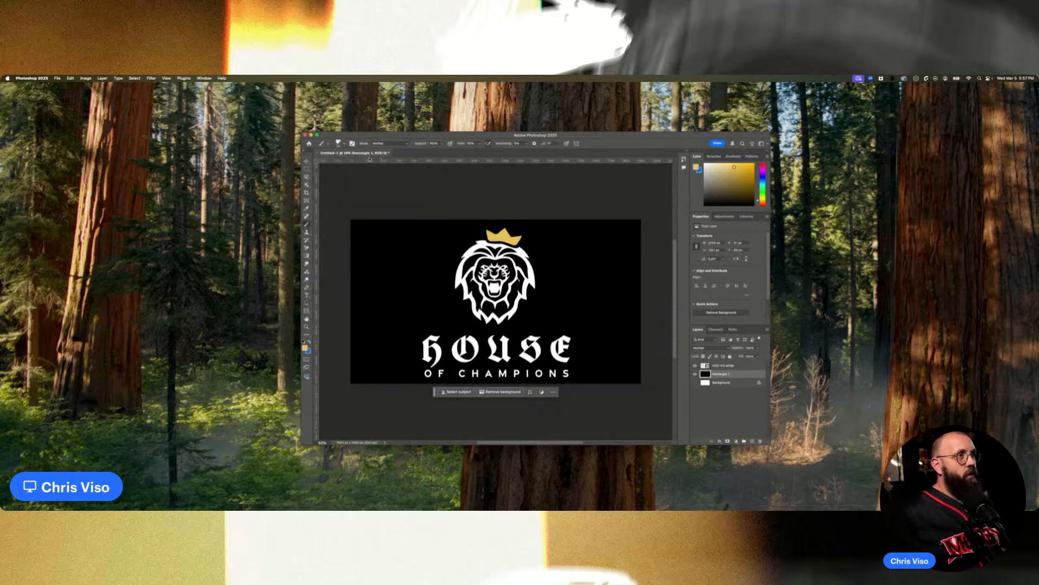
pyautogui.click(345, 144)
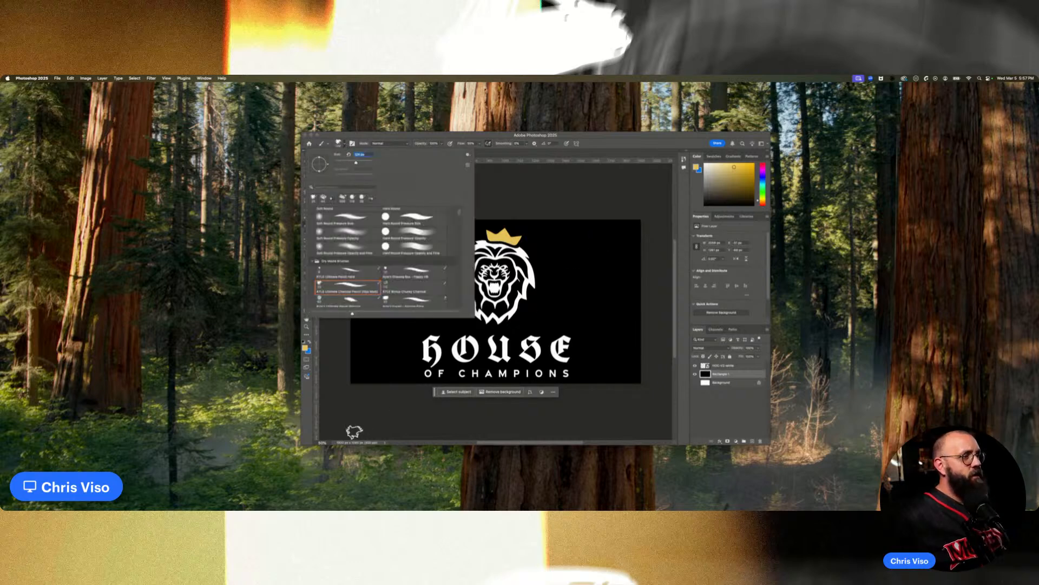
# Paint overlapping rough gold diagonal strokes behind the logo, from the canvas's lower left to its upper right.
pyautogui.click(355, 409)
pyautogui.moveTo(355, 409); pyautogui.dragTo(605, 204)
pyautogui.moveTo(346, 405); pyautogui.dragTo(662, 170)
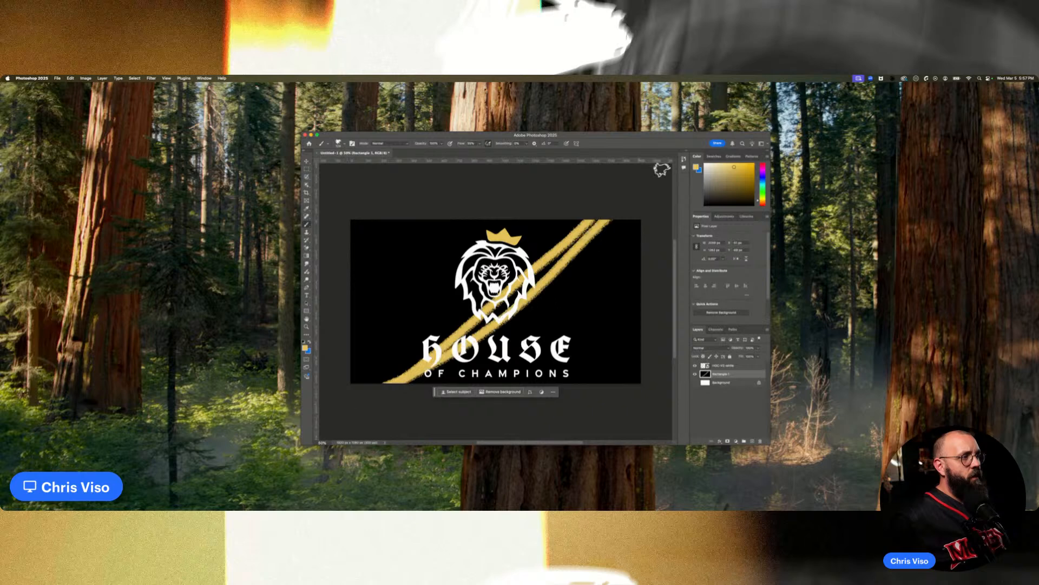
pyautogui.moveTo(469, 348); pyautogui.dragTo(653, 225)
pyautogui.moveTo(349, 386); pyautogui.dragTo(609, 214)
pyautogui.moveTo(352, 369); pyautogui.dragTo(566, 254)
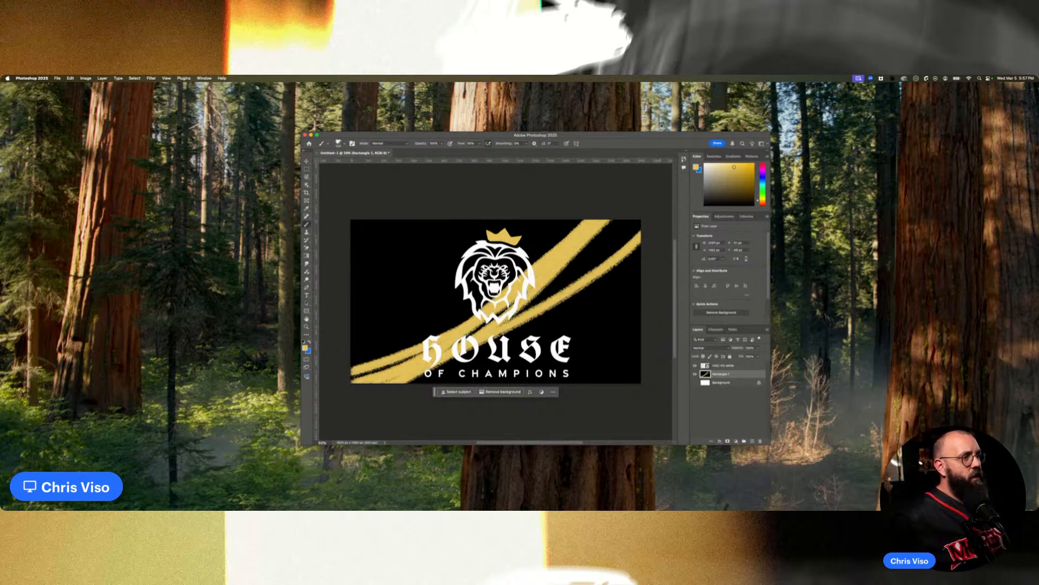
pyautogui.moveTo(404, 331); pyautogui.dragTo(539, 167)
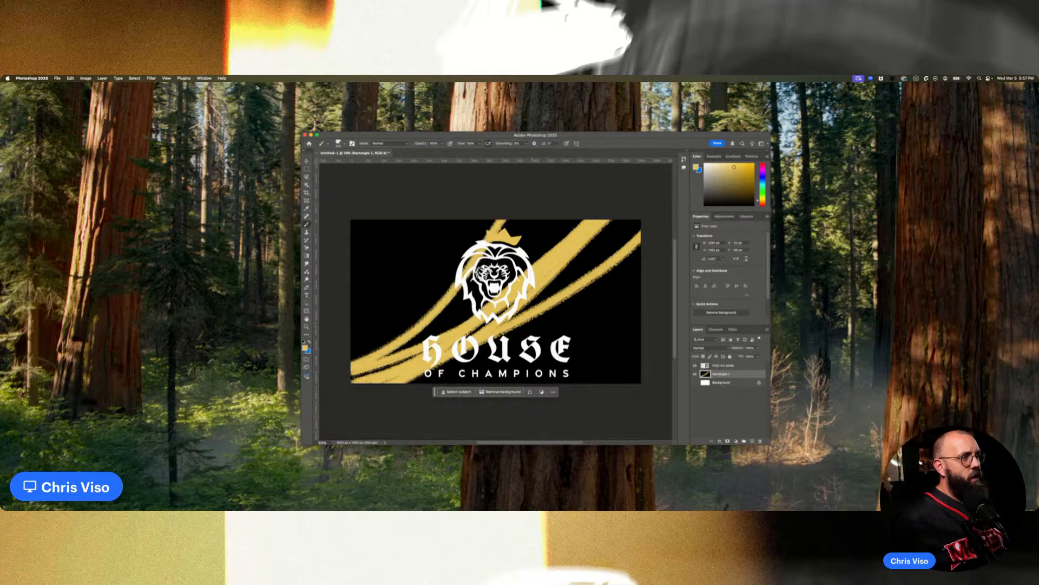
pyautogui.moveTo(363, 382); pyautogui.dragTo(669, 171)
pyautogui.moveTo(480, 326); pyautogui.dragTo(644, 248)
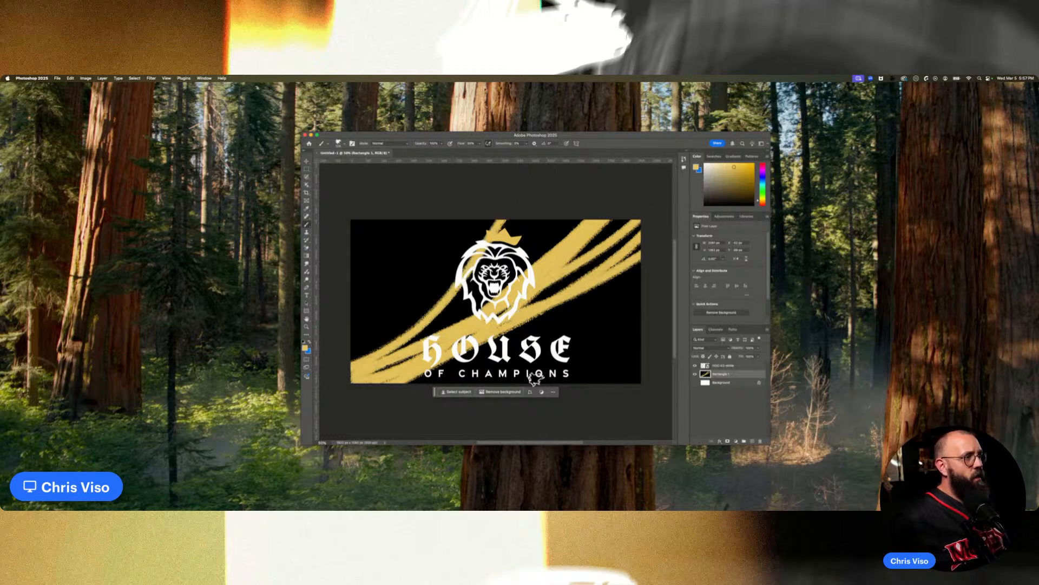
pyautogui.moveTo(412, 401)
pyautogui.mouseDown()
pyautogui.moveTo(396, 417)
pyautogui.moveTo(606, 306)
pyautogui.moveTo(498, 360)
pyautogui.mouseUp()
pyautogui.moveTo(539, 320); pyautogui.dragTo(668, 230)
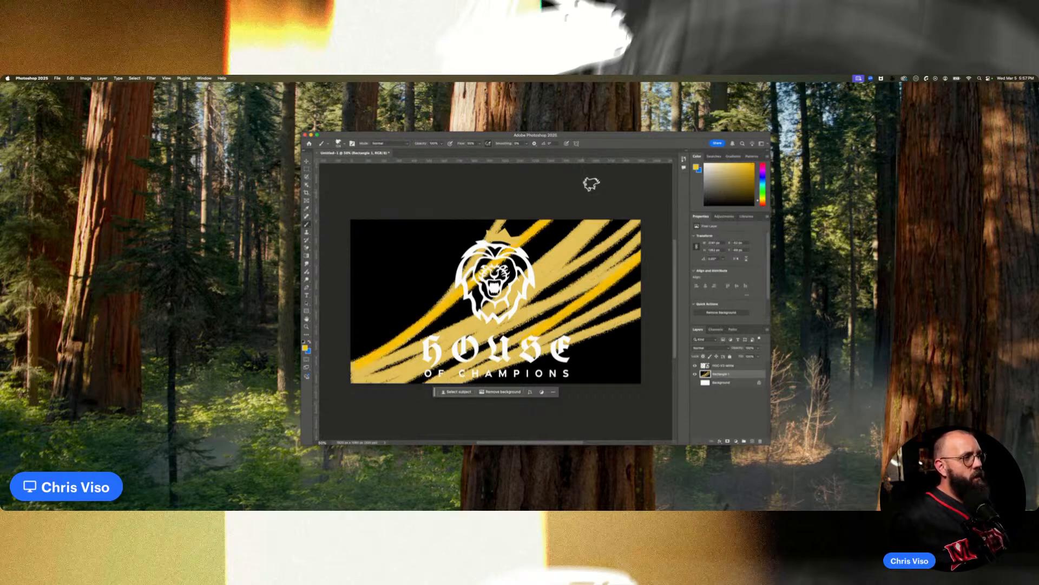
# Undo all the gold charcoal strokes until the rectangle layer is plain black again.
pyautogui.press('super+z')
pyautogui.press('super+z')
pyautogui.press('super+z')
pyautogui.press('super+z')
pyautogui.press('super+z')
pyautogui.press('super+z')
pyautogui.press('super+z')
pyautogui.press('super+z')
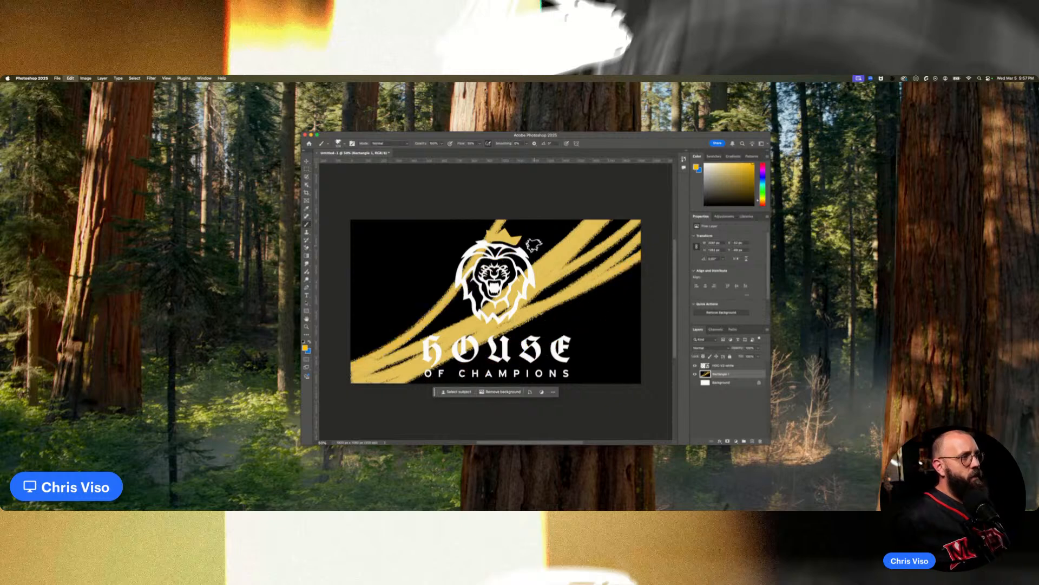
pyautogui.press('super+z')
pyautogui.press('super+z')
pyautogui.press('super+z')
pyautogui.press('super+z')
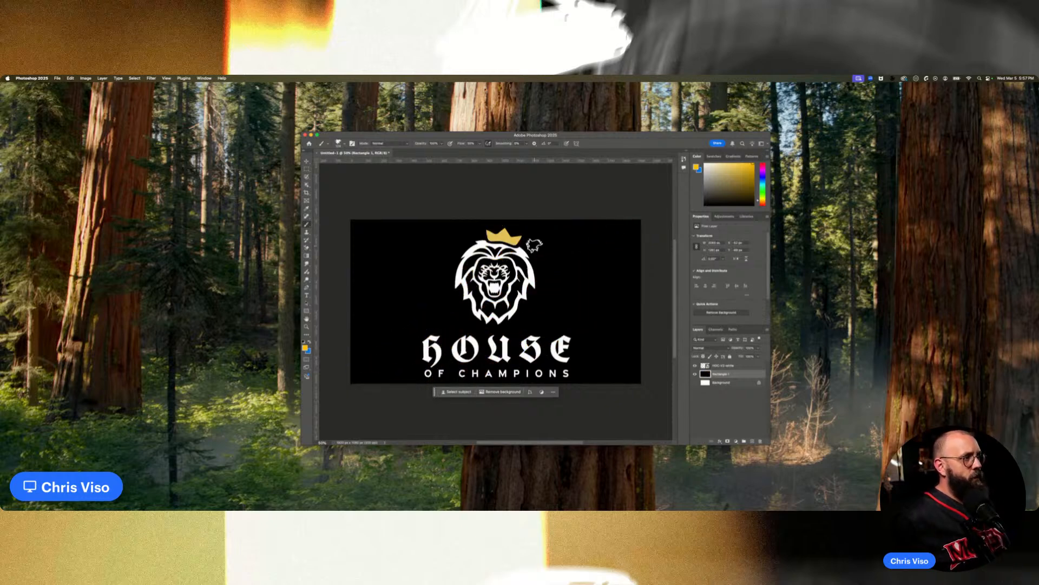
# Paint a series of bright yellow charcoal strokes diagonally across the black rectangle behind the logo, from lower left to upper right.
pyautogui.moveTo(336, 393); pyautogui.dragTo(411, 346)
pyautogui.moveTo(517, 259); pyautogui.dragTo(579, 200)
pyautogui.moveTo(365, 406); pyautogui.dragTo(636, 184)
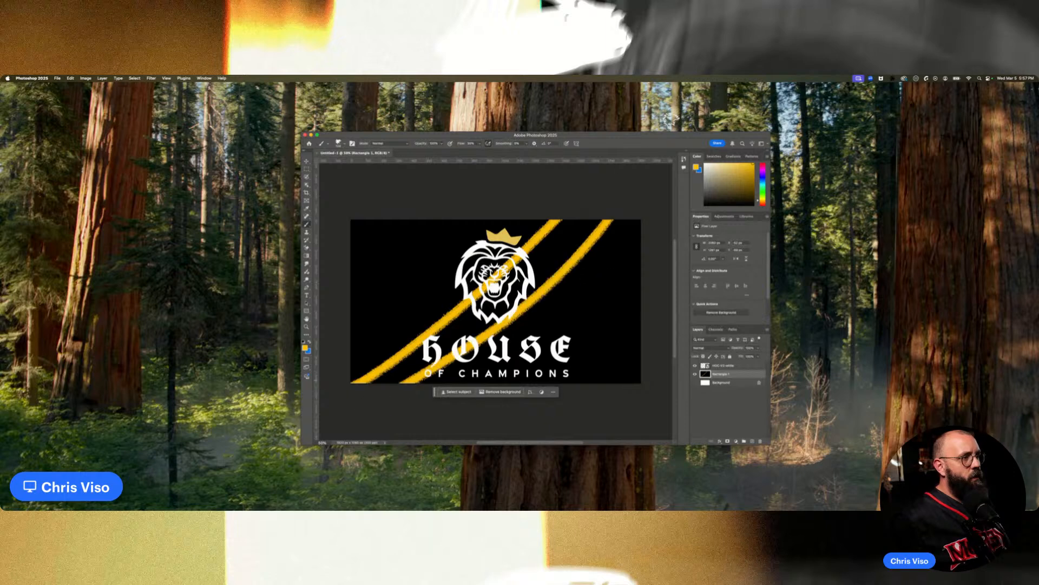
pyautogui.moveTo(458, 415); pyautogui.dragTo(651, 197)
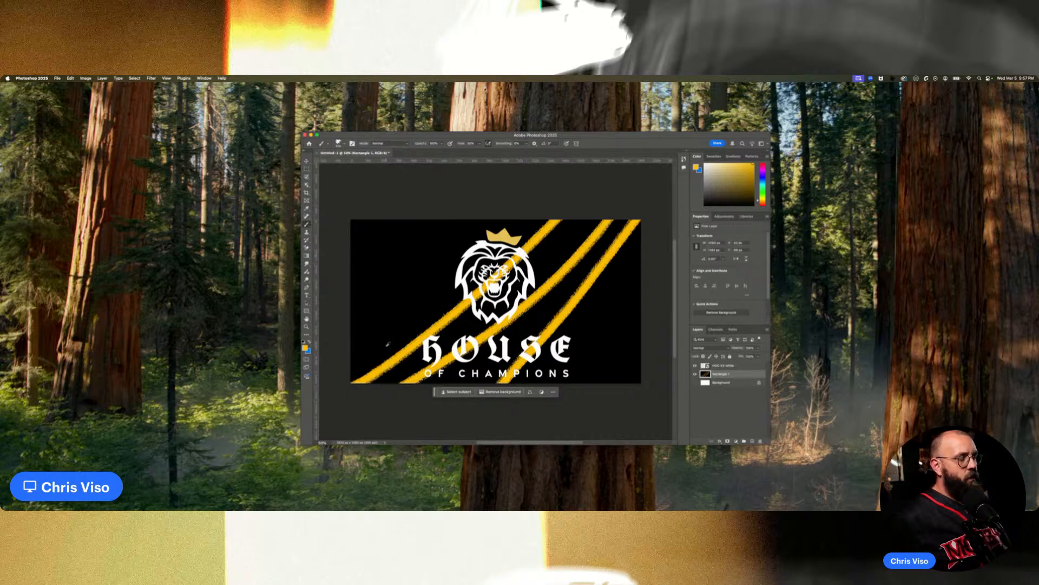
pyautogui.scroll(-3, 388, 343)
pyautogui.moveTo(369, 379); pyautogui.dragTo(466, 281)
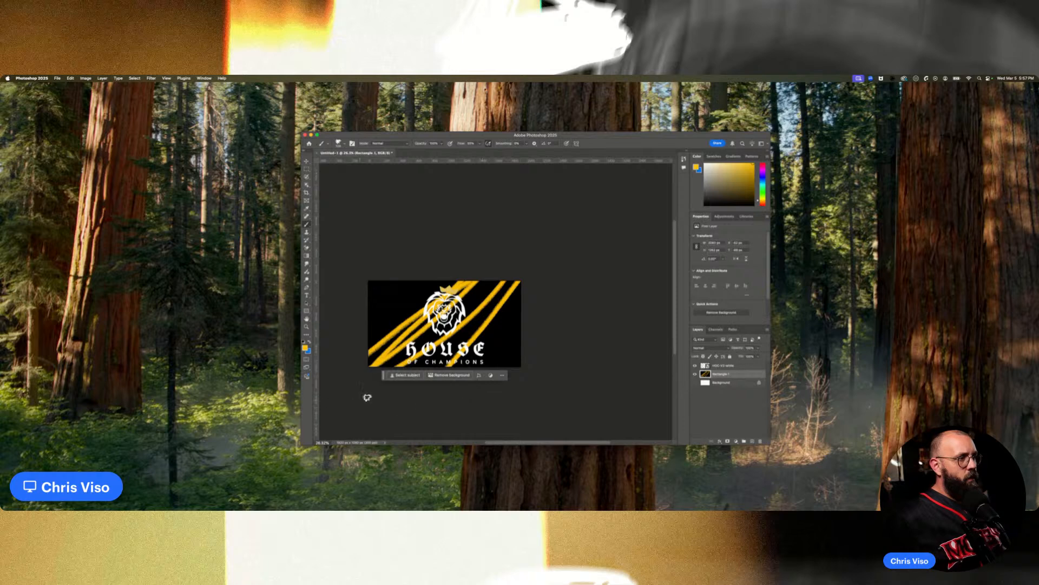
pyautogui.moveTo(369, 383); pyautogui.dragTo(496, 282)
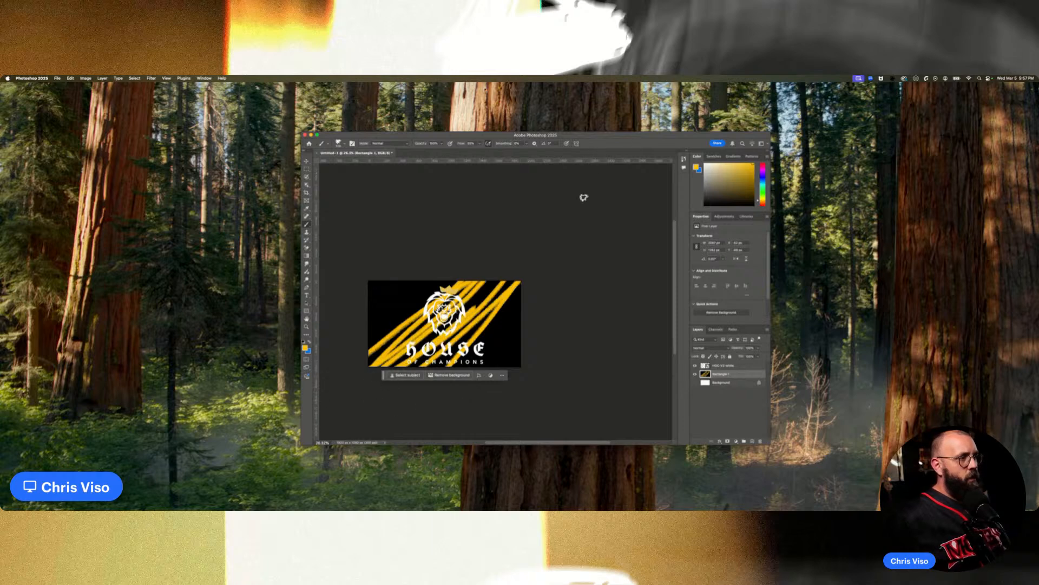
pyautogui.moveTo(381, 364); pyautogui.dragTo(501, 289)
pyautogui.moveTo(379, 343)
pyautogui.mouseDown()
pyautogui.moveTo(441, 295)
pyautogui.moveTo(494, 279)
pyautogui.mouseUp()
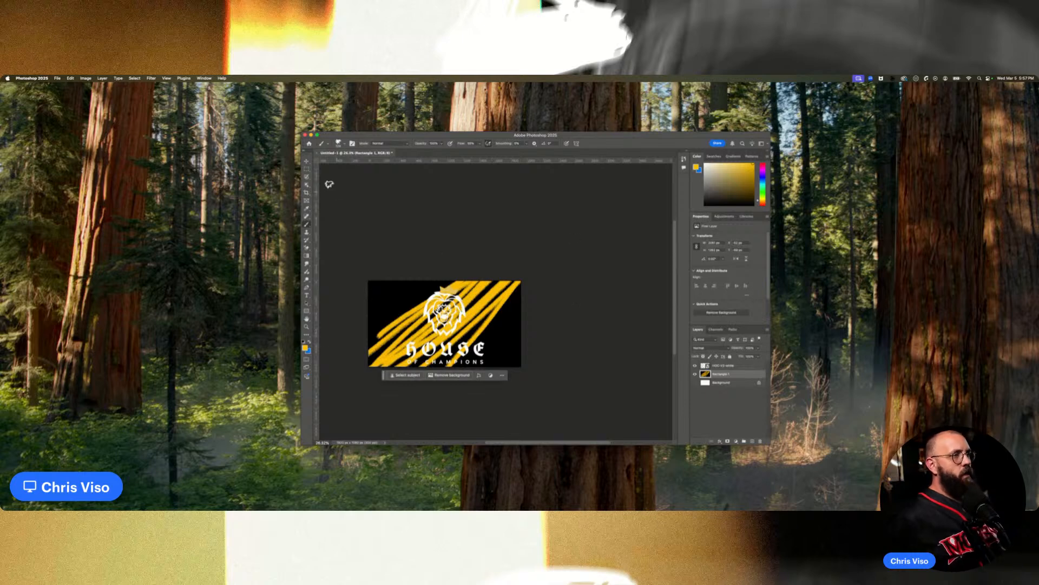
# Try a short gradient with the Gradient tool on the yellow-striped rectangle layer and undo it.
pyautogui.click(306, 162)
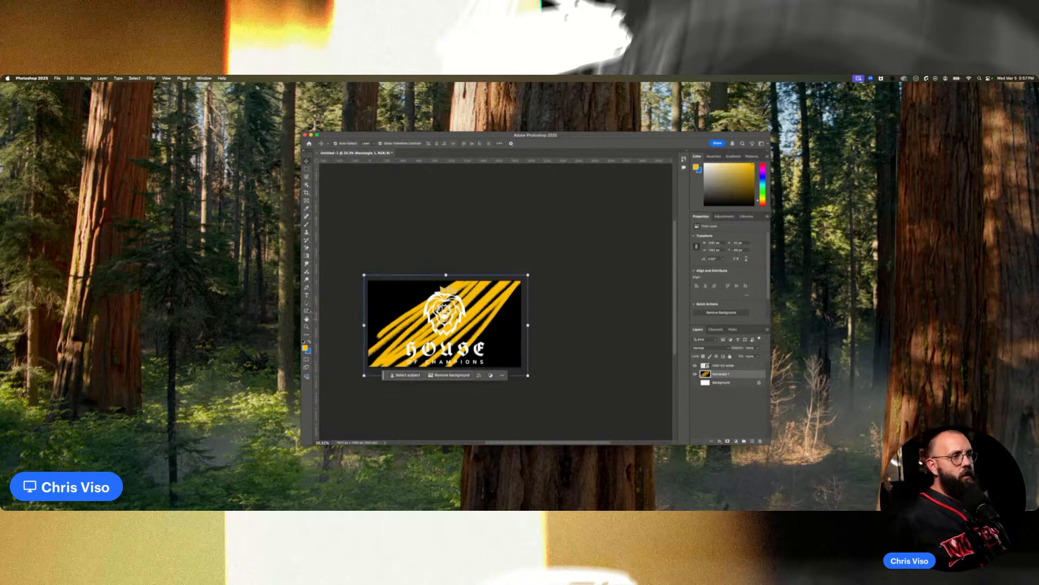
pyautogui.click(307, 255)
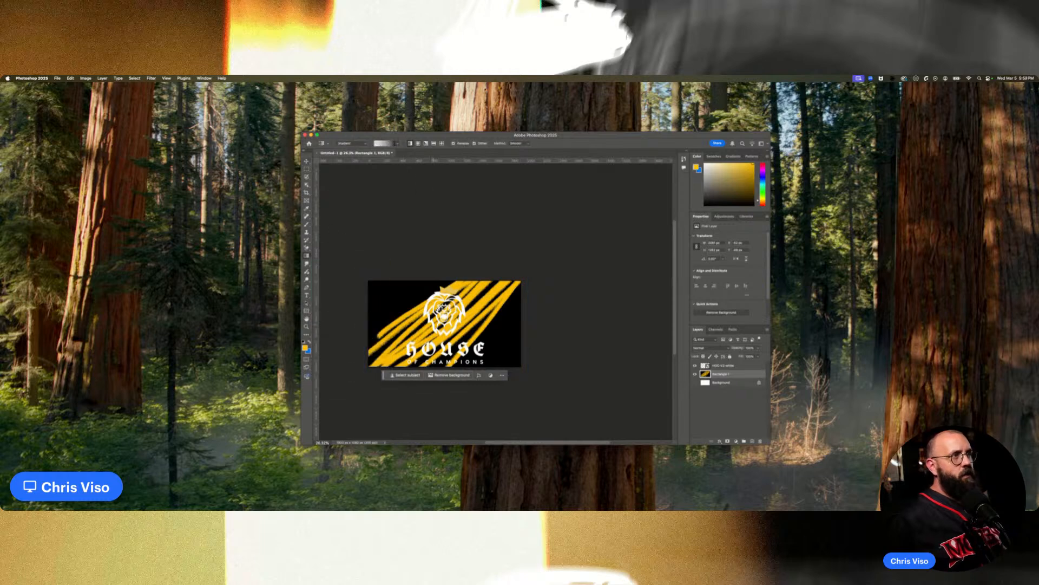
pyautogui.moveTo(432, 320)
pyautogui.mouseDown()
pyautogui.moveTo(550, 315)
pyautogui.moveTo(424, 323)
pyautogui.mouseUp()
pyautogui.press('super+z')
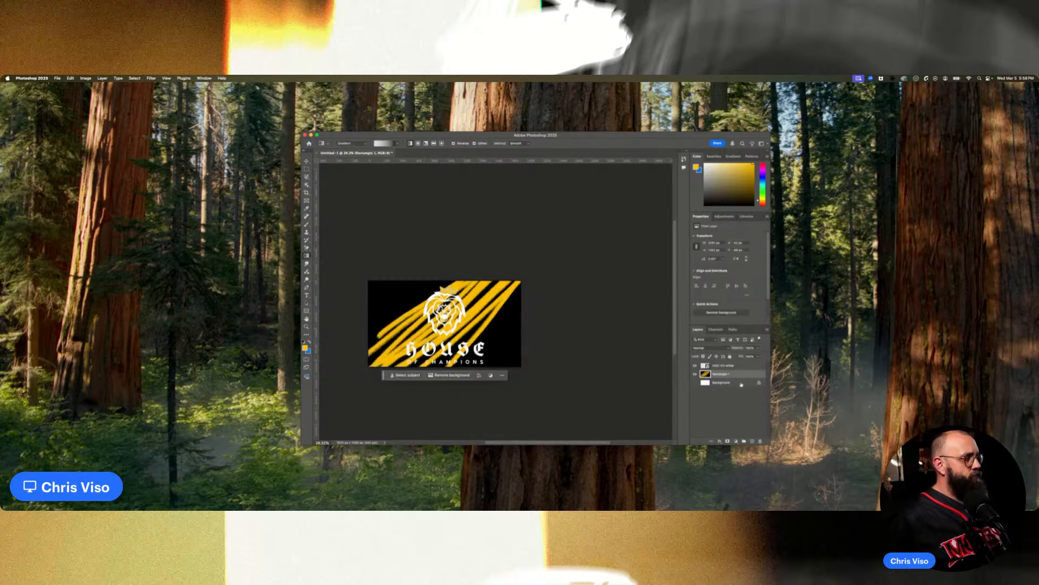
# Add a yellow-to-transparent gradient layer running across the canvas, using a Basics preset, and place it beneath the Rectangle 1 layer.
pyautogui.click(751, 441)
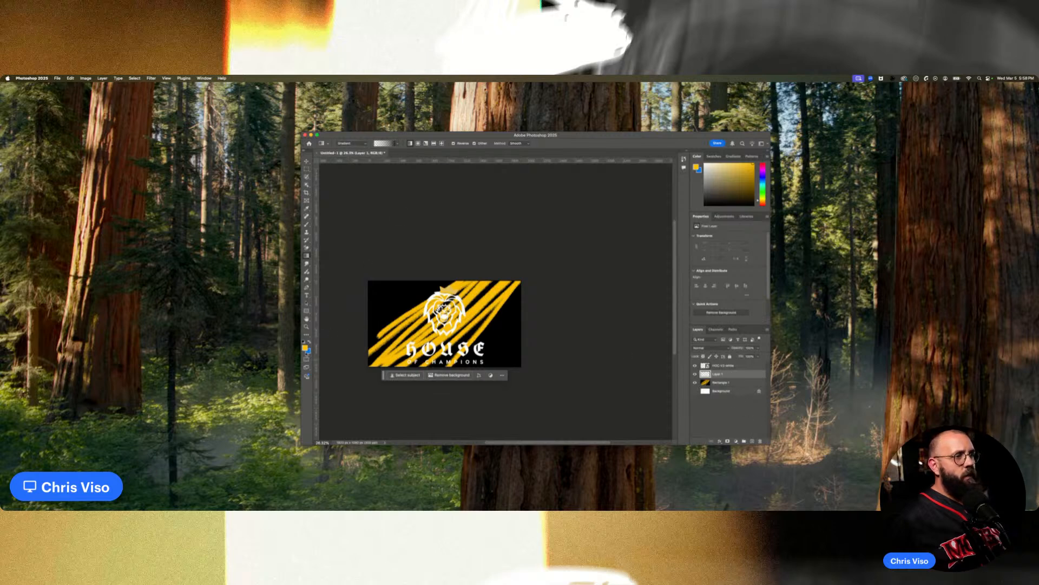
pyautogui.press('x')
pyautogui.press('x')
pyautogui.click(392, 144)
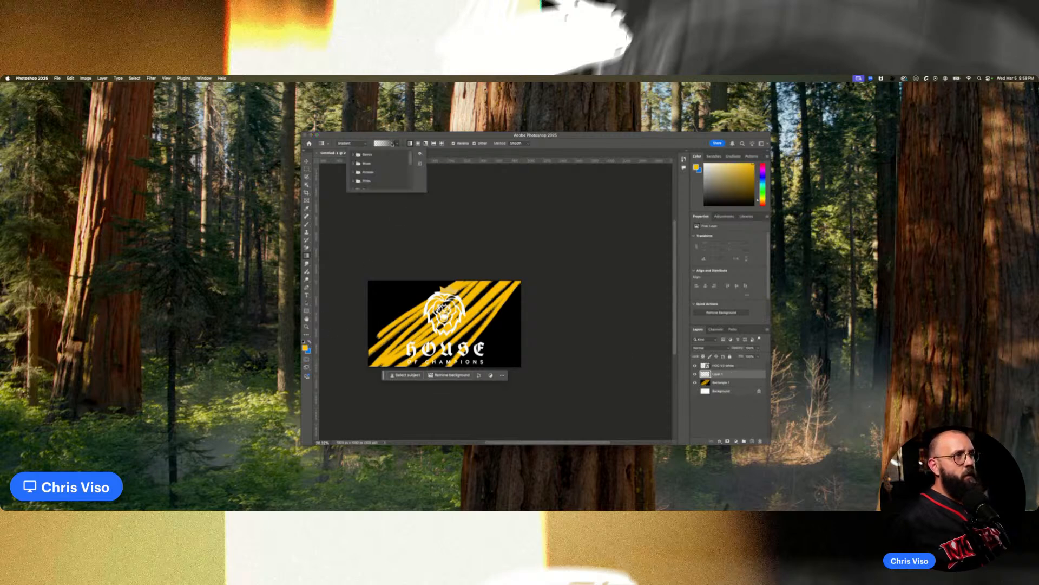
pyautogui.click(353, 154)
pyautogui.click(371, 164)
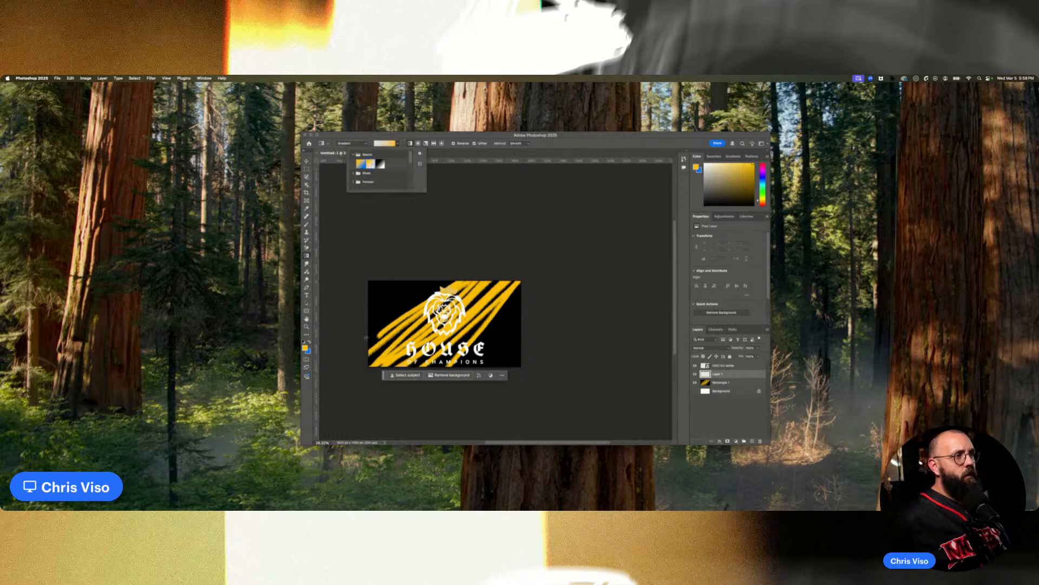
pyautogui.moveTo(335, 335); pyautogui.dragTo(481, 308)
pyautogui.moveTo(738, 383); pyautogui.dragTo(740, 374)
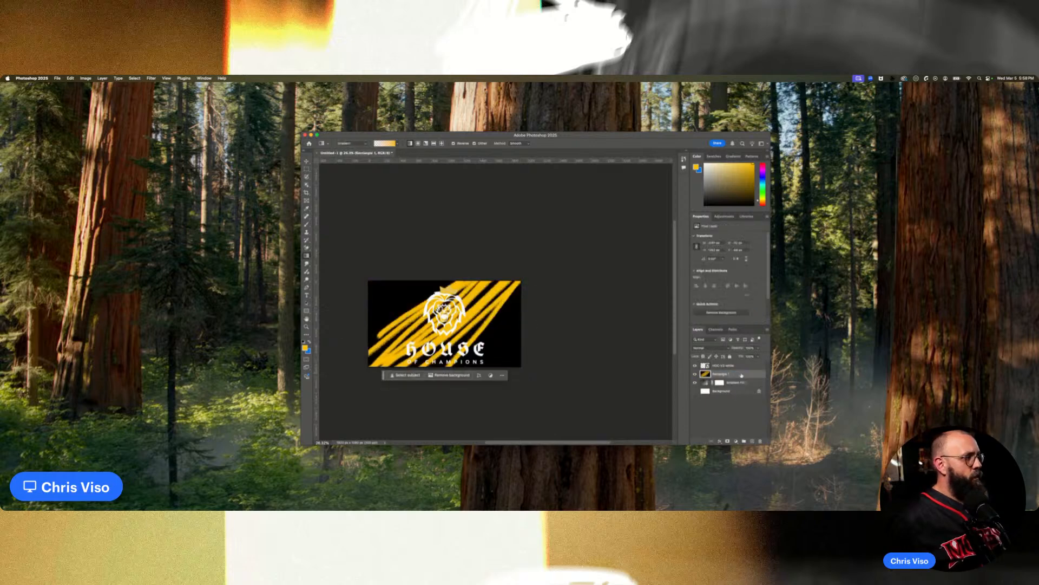
# Set the Rectangle 1 layer's blend mode to Subtract over the gradient and deselect the layer.
pyautogui.click(727, 348)
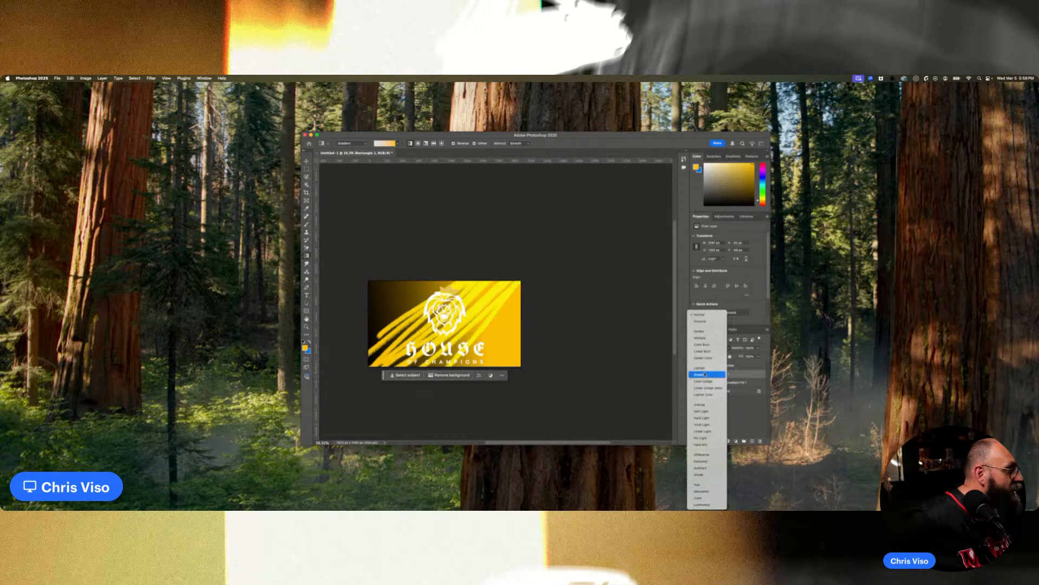
pyautogui.click(708, 470)
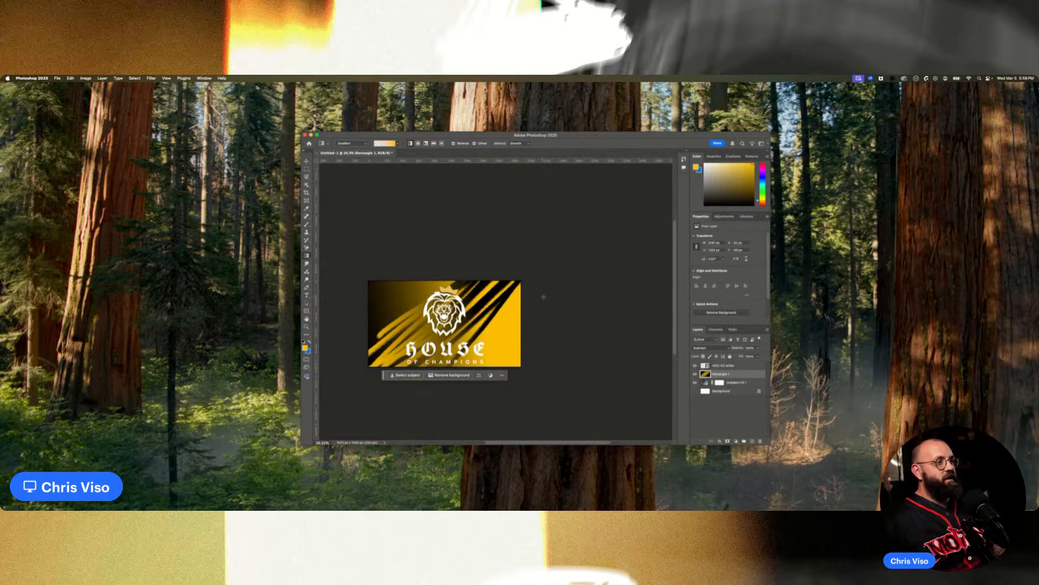
pyautogui.click(306, 161)
pyautogui.click(557, 245)
# Examine the subtracted stripes and gradient behind the logo at different magnifications.
pyautogui.press('super+minus')
pyautogui.press('super+minus')
pyautogui.press('super+minus')
pyautogui.click(493, 319)
pyautogui.click(720, 374)
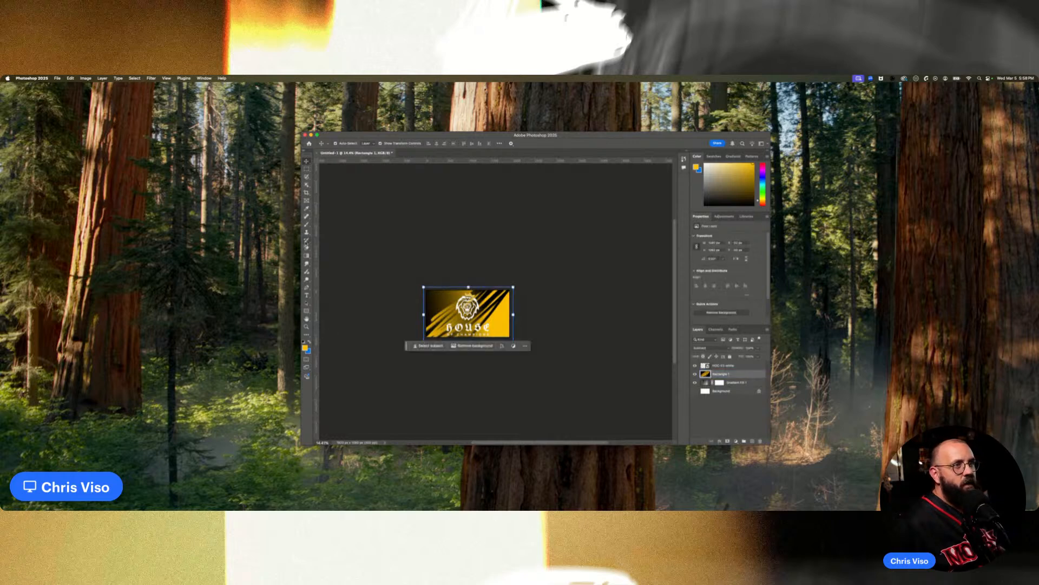
pyautogui.click(306, 224)
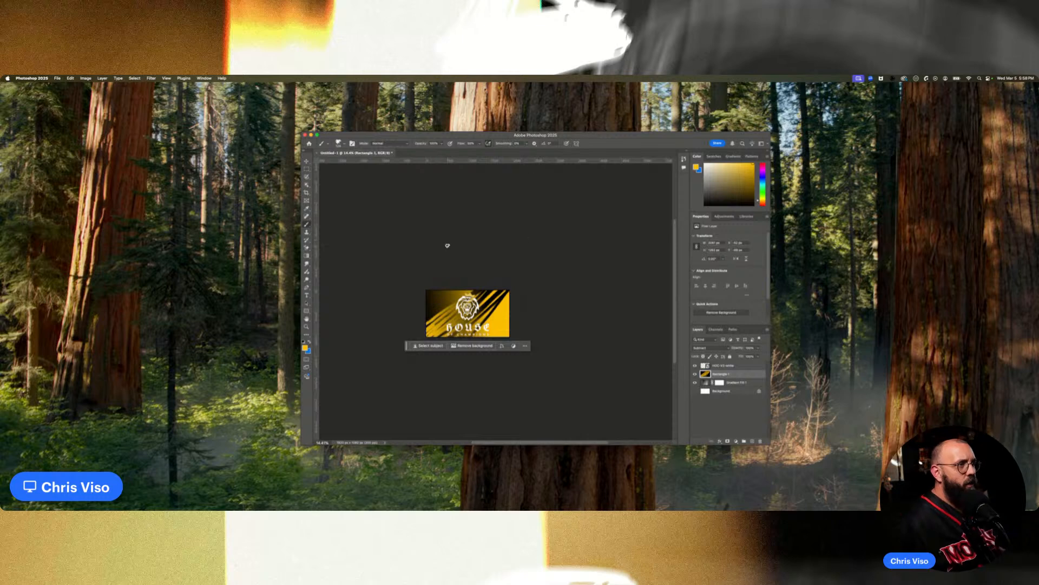
pyautogui.click(306, 161)
pyautogui.click(548, 273)
pyautogui.press('super+minus')
pyautogui.press('super+minus')
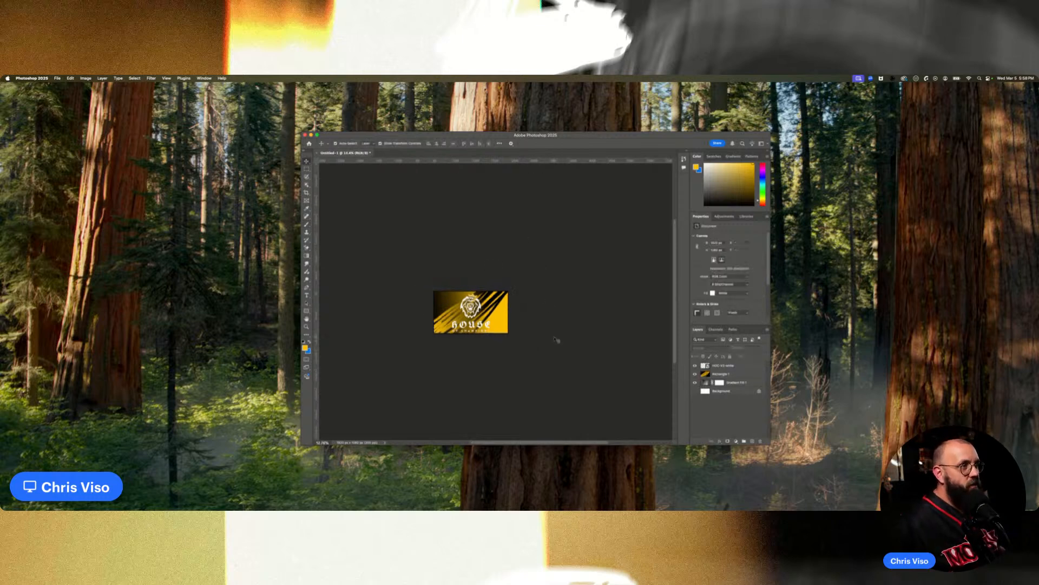
pyautogui.scroll(10, 552, 342)
pyautogui.scroll(-5, 617, 382)
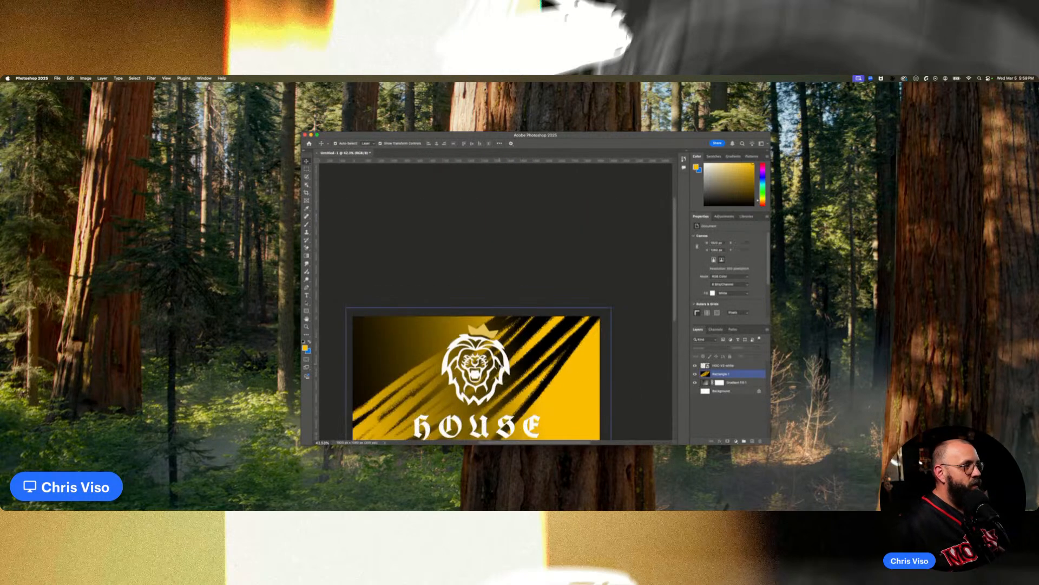
pyautogui.scroll(-2, 575, 370)
# Add a drop shadow effect to the white House of Champions logo layer.
pyautogui.click(733, 366)
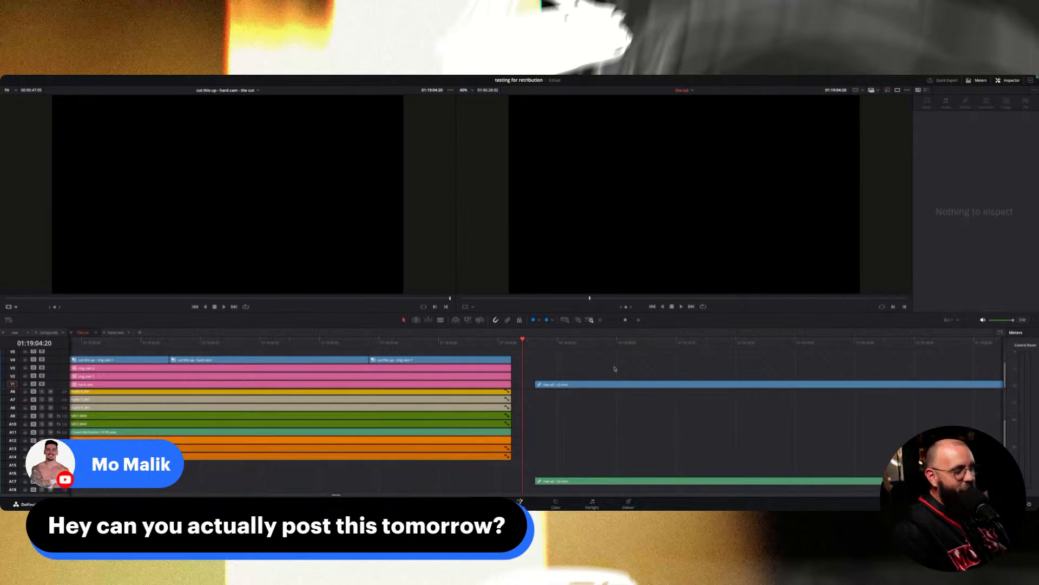
pyautogui.hotkey('ctrl', 'Left')
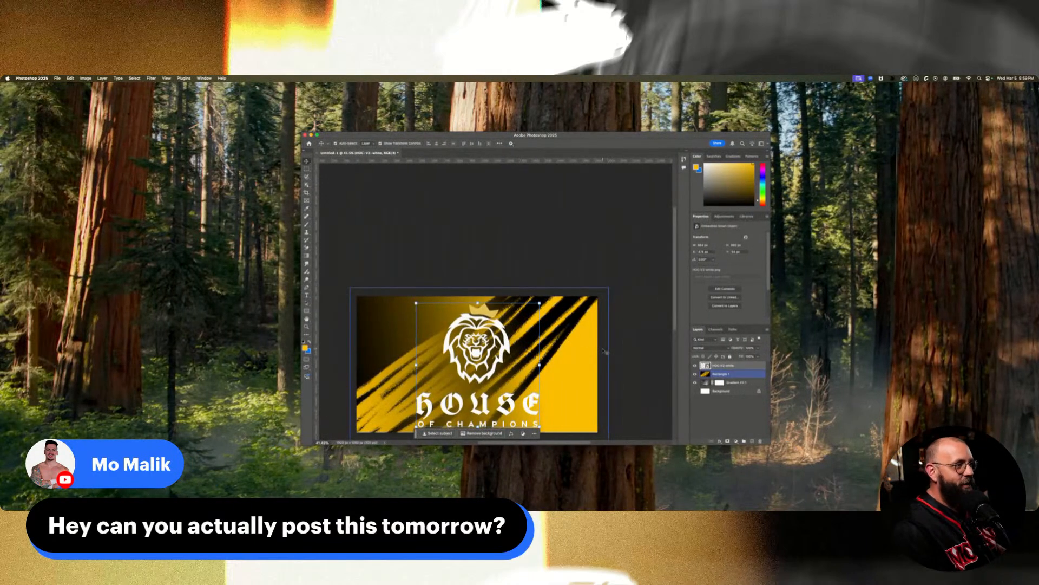
pyautogui.scroll(-3, 628, 325)
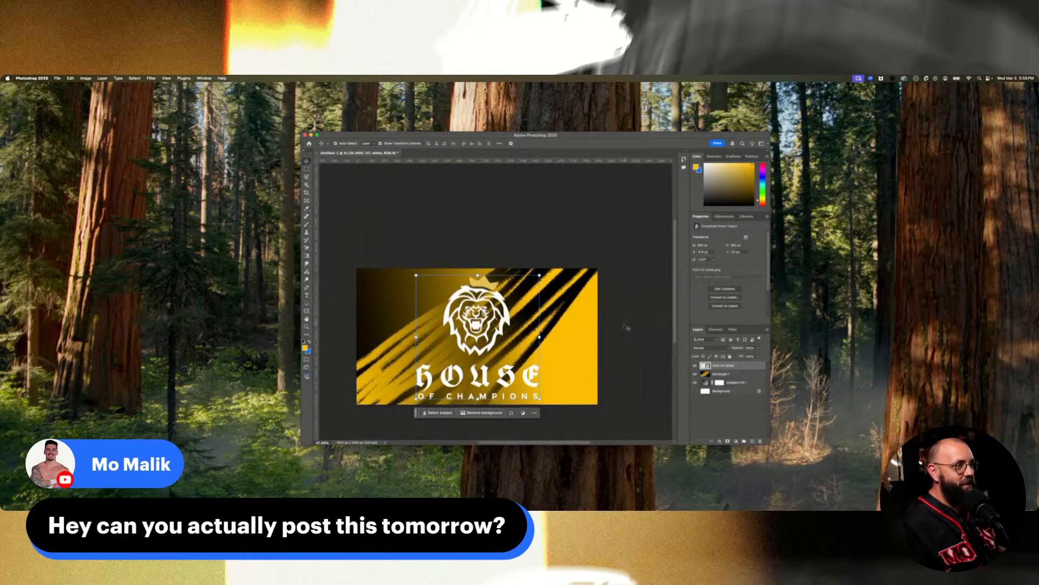
pyautogui.click(740, 366)
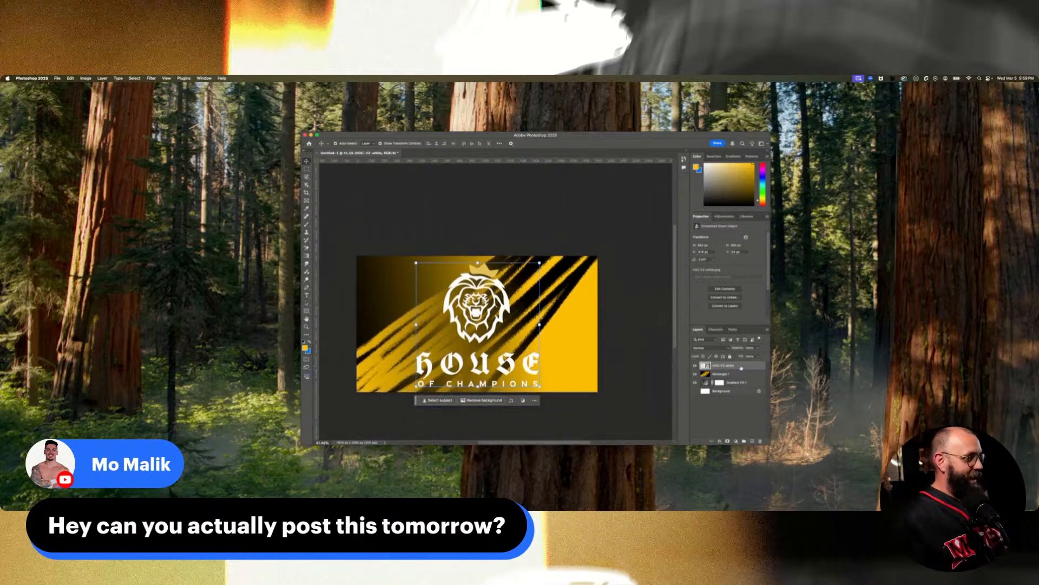
pyautogui.press('h')
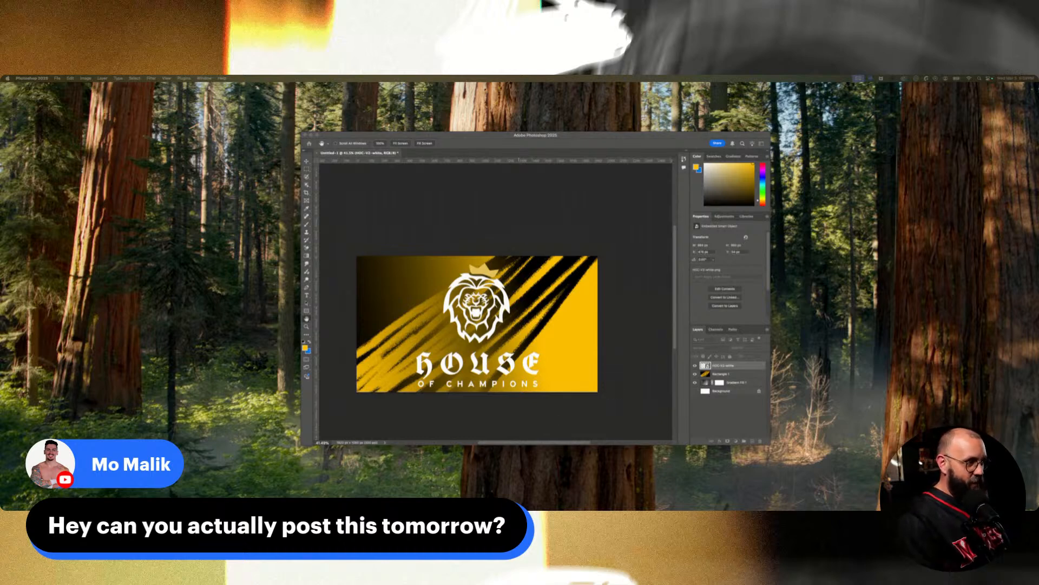
pyautogui.press('Return')
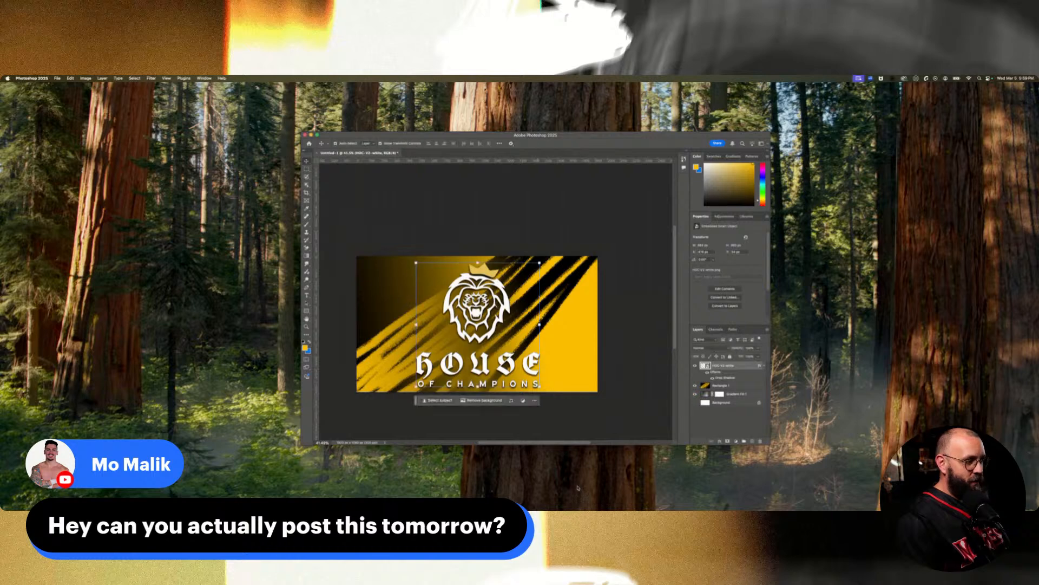
# Lower the opacity of the Rectangle 1 layer that holds the brush strokes.
pyautogui.click(737, 384)
pyautogui.click(758, 348)
pyautogui.moveTo(746, 357); pyautogui.dragTo(752, 356)
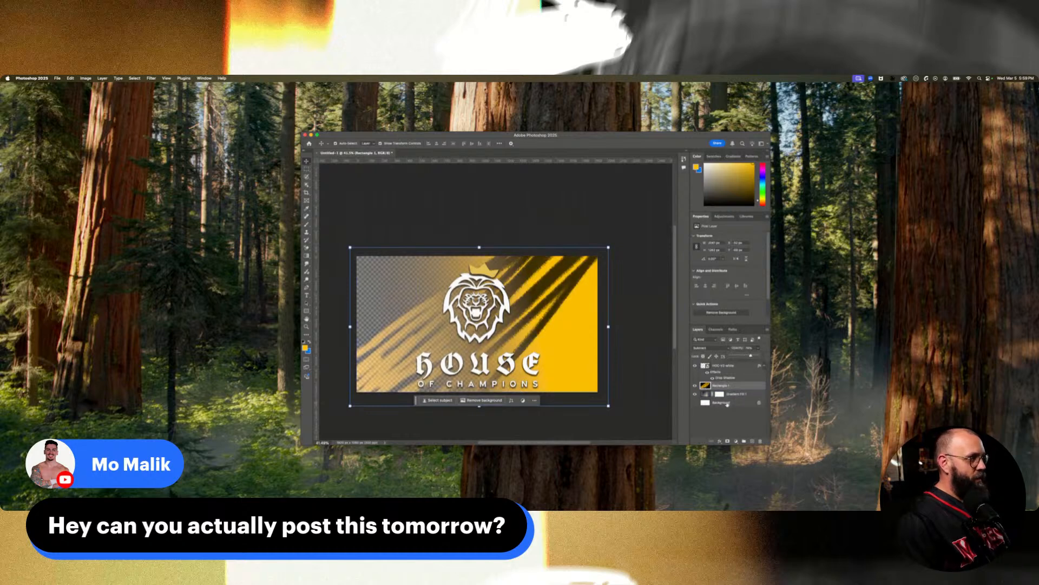
# Draw a rectangle covering the whole canvas directly above the hidden Background layer and fill it with black.
pyautogui.click(715, 404)
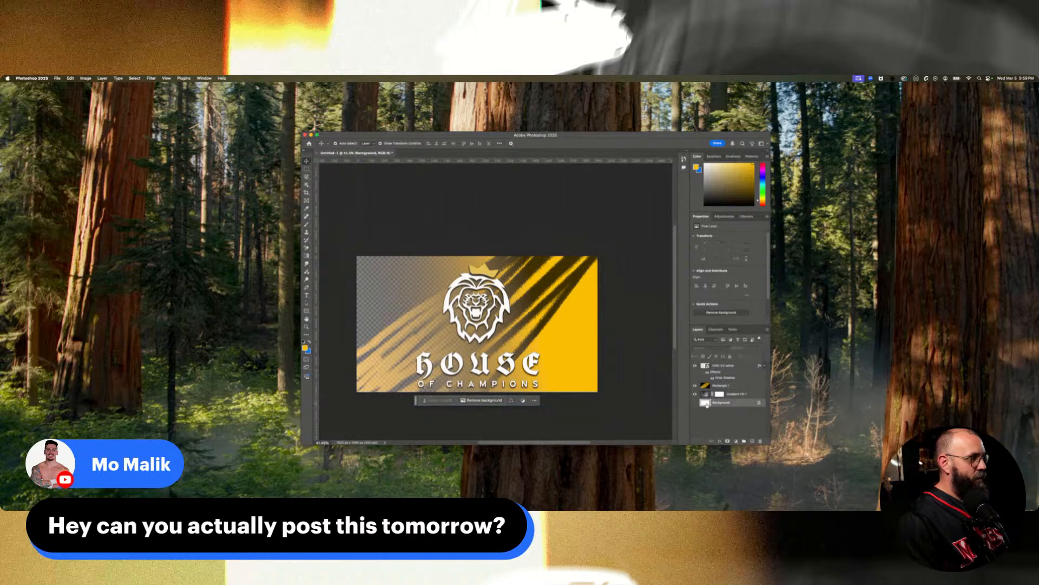
pyautogui.click(695, 403)
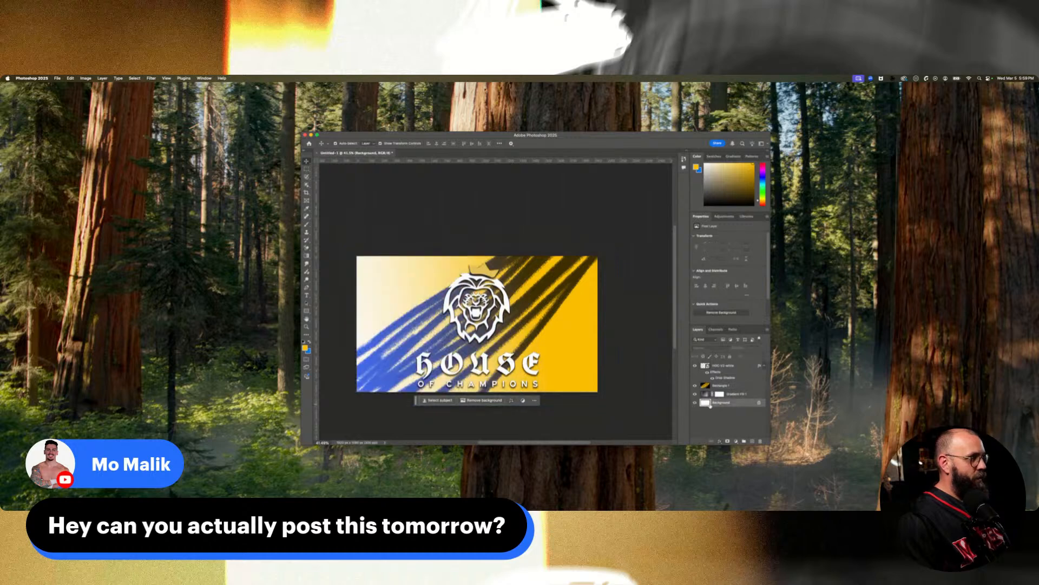
pyautogui.click(695, 403)
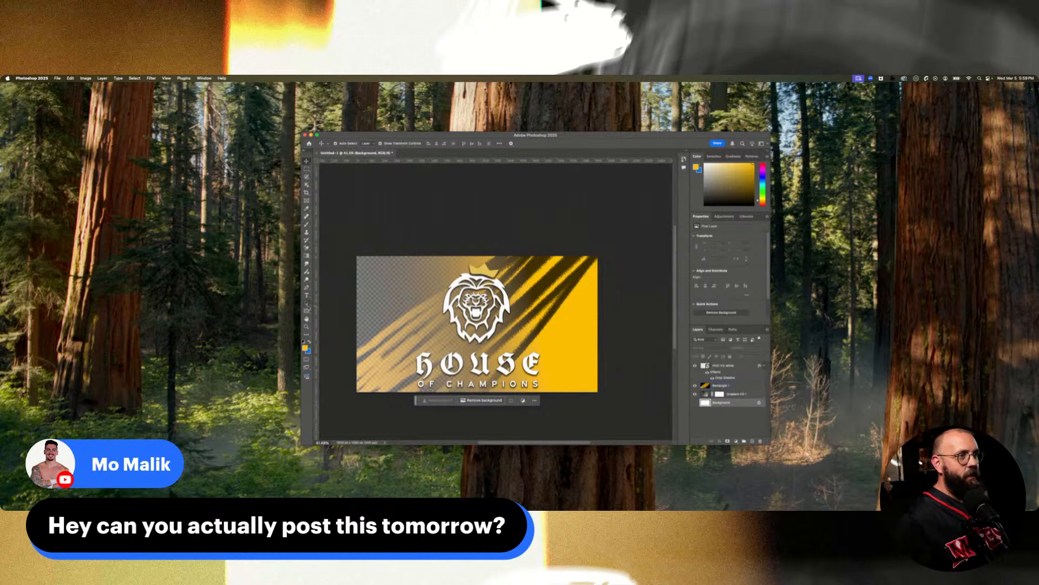
pyautogui.press('u')
pyautogui.moveTo(347, 245); pyautogui.dragTo(608, 402)
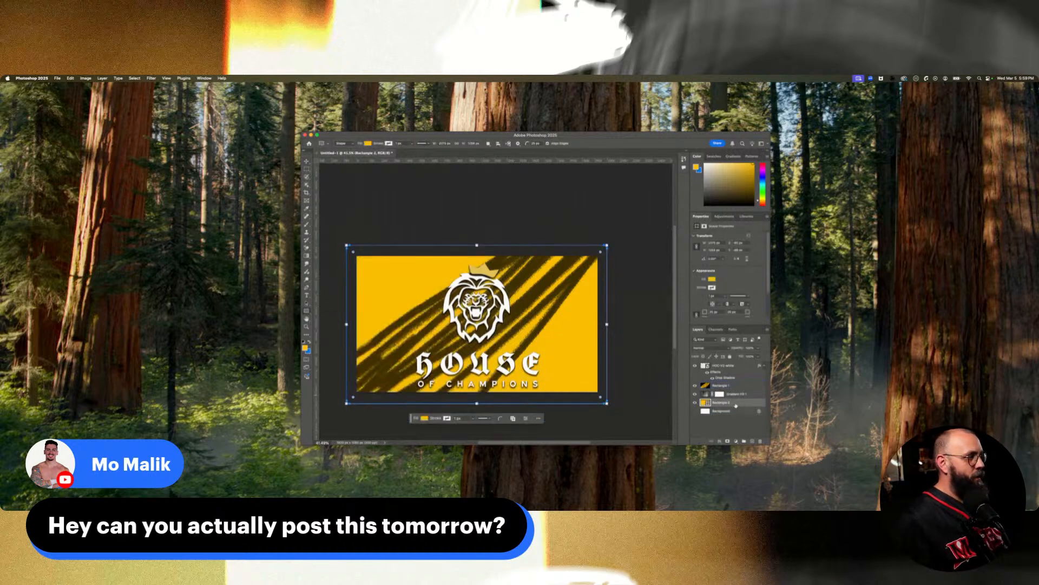
pyautogui.click(712, 287)
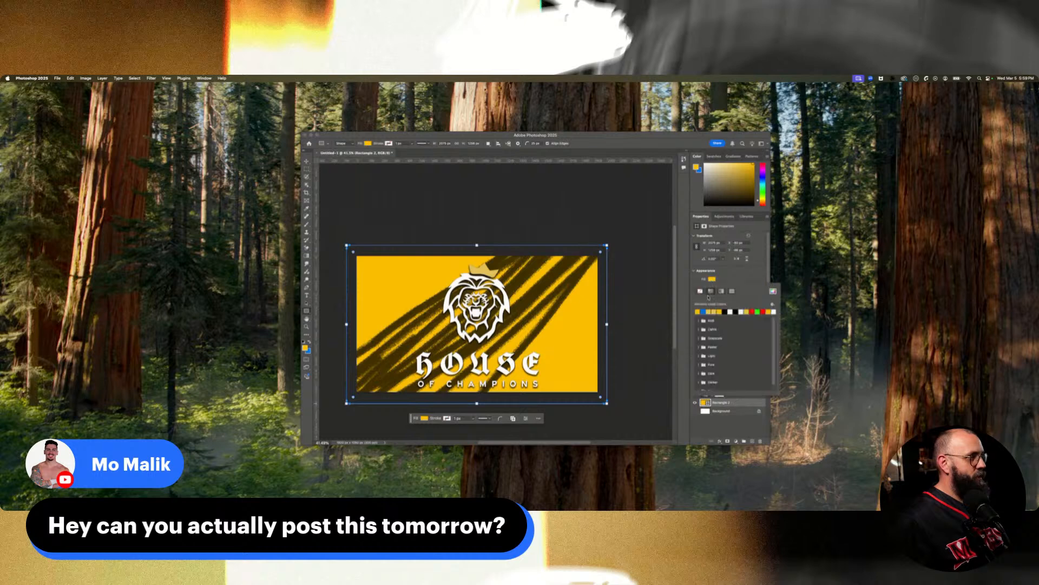
pyautogui.click(725, 311)
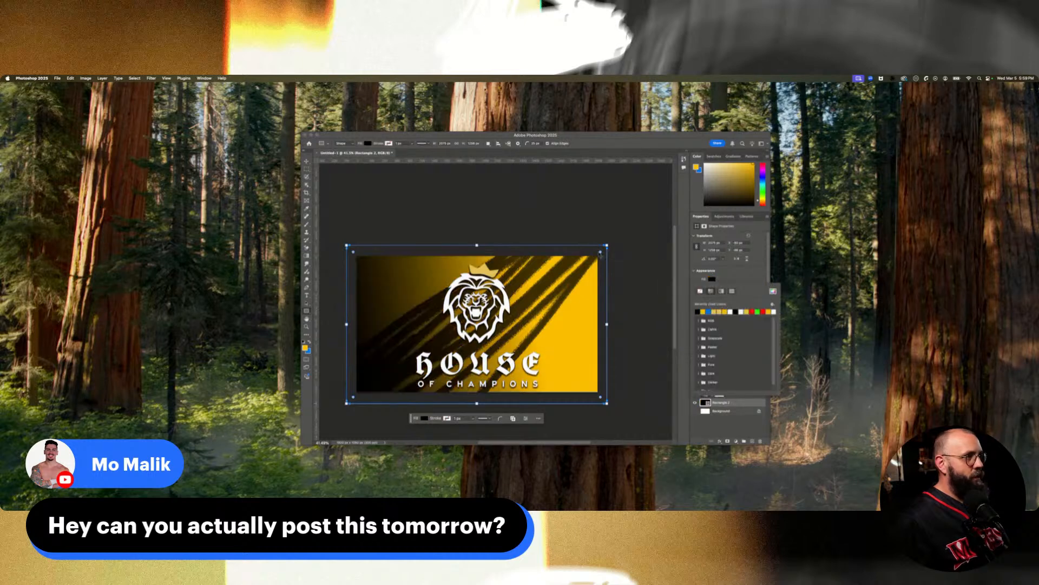
# Deselect the layers and examine the complete logo graphic with its black backing, both close up and as a whole.
pyautogui.click(307, 161)
pyautogui.click(565, 220)
pyautogui.press('super+minus')
pyautogui.press('super+minus')
pyautogui.press('super+minus')
pyautogui.press('super+minus')
pyautogui.press('super+minus')
pyautogui.press('super+minus')
pyautogui.press('super+minus')
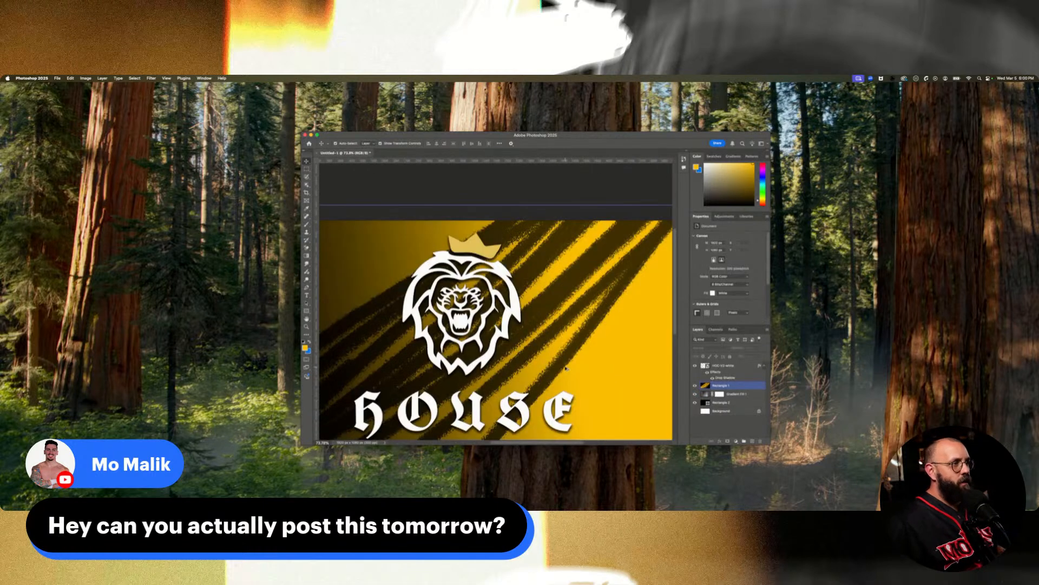
pyautogui.scroll(-5, 566, 368)
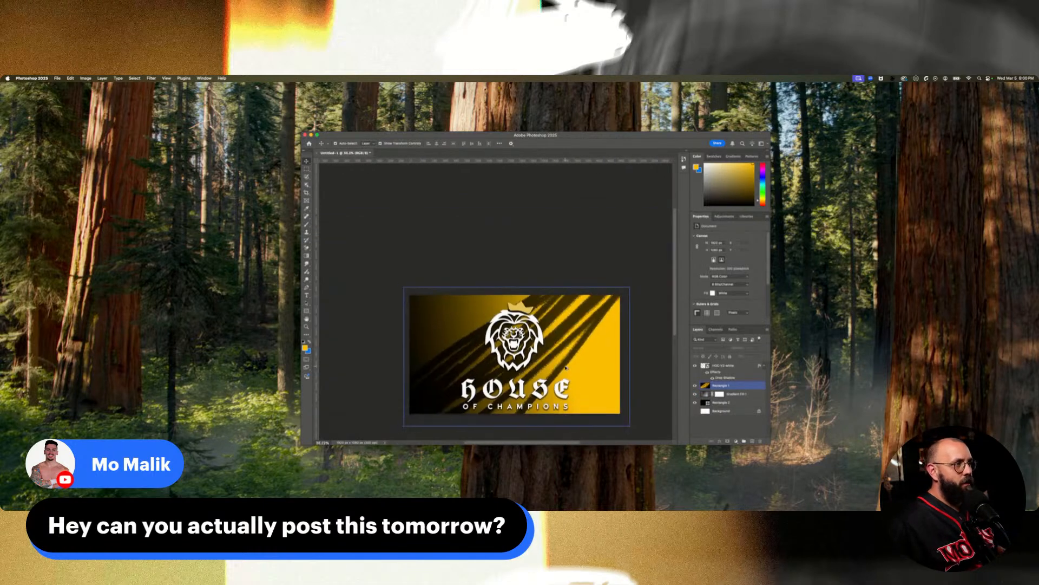
pyautogui.scroll(-2, 564, 291)
pyautogui.click(725, 393)
pyautogui.click(612, 227)
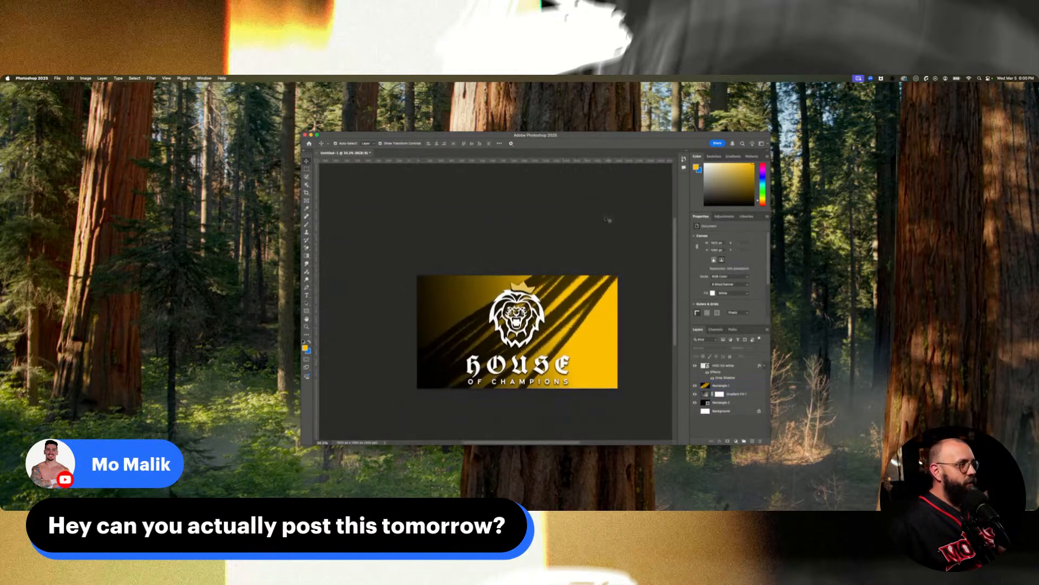
# Open the Export As settings for the logo graphic.
pyautogui.click(57, 78)
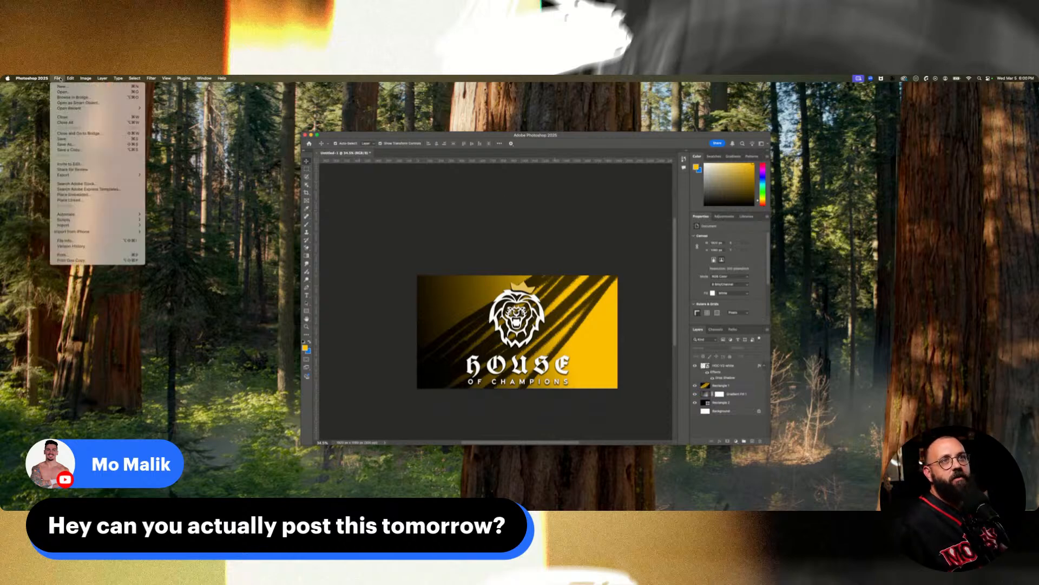
pyautogui.moveTo(97, 174)
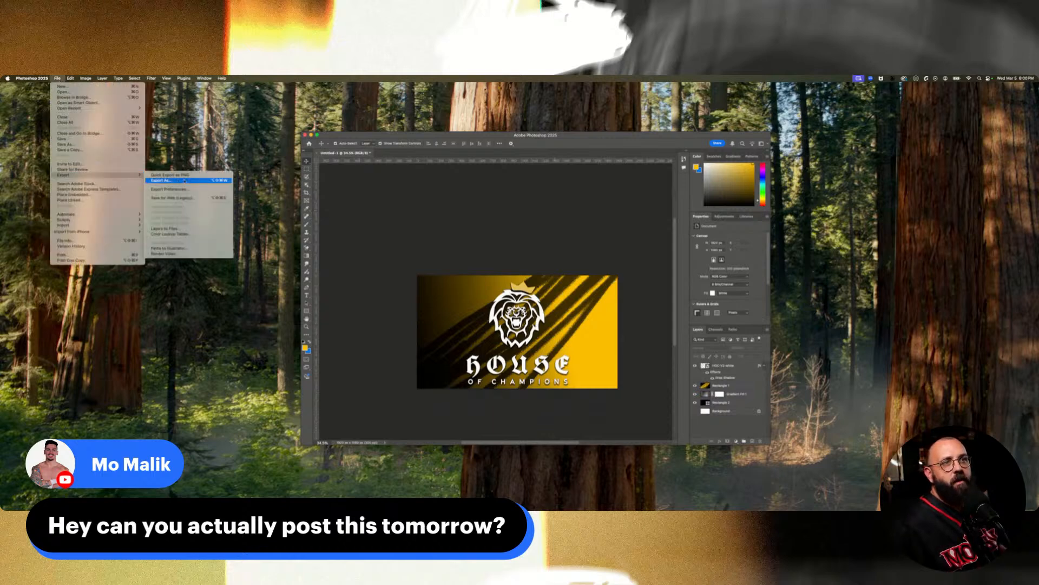
pyautogui.click(161, 179)
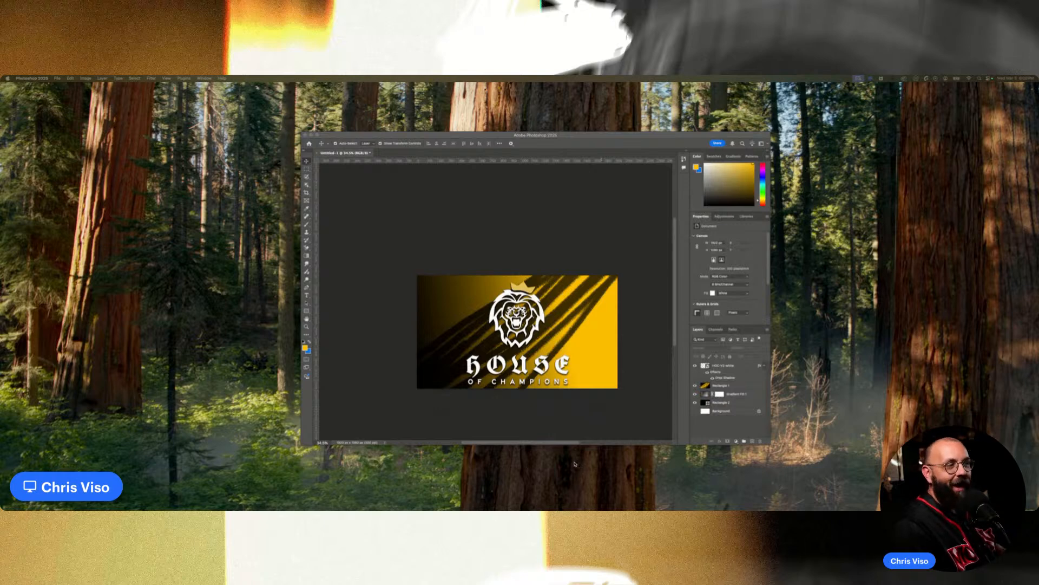
# Place the super 8mm film image from the Bear Savvy Media folder on Extreme SSD in Finder into the Photoshop document, directly below the logo layer.
pyautogui.press('super+Tab')
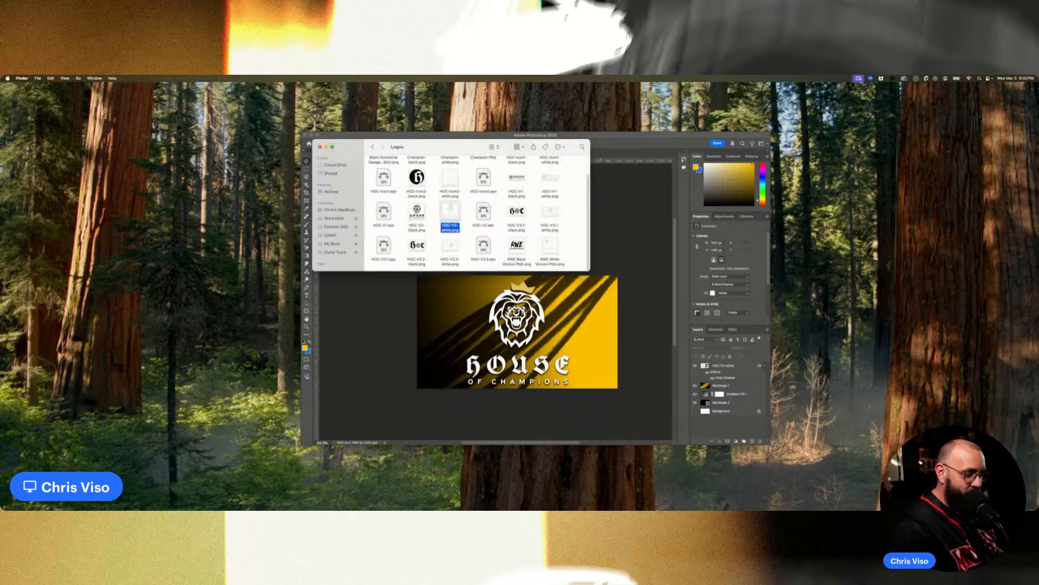
pyautogui.click(340, 227)
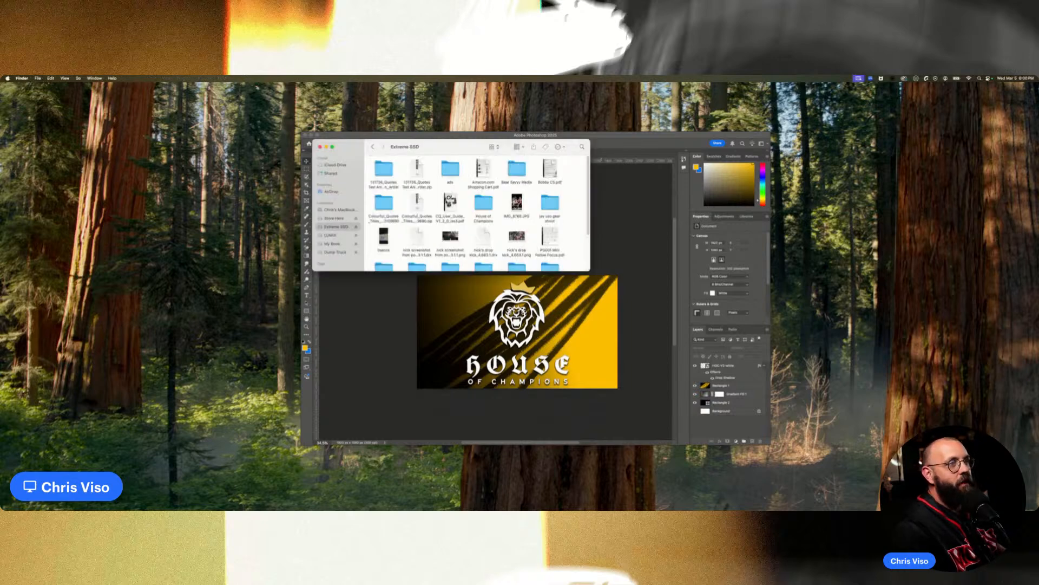
pyautogui.doubleClick(519, 172)
pyautogui.scroll(2, 561, 211)
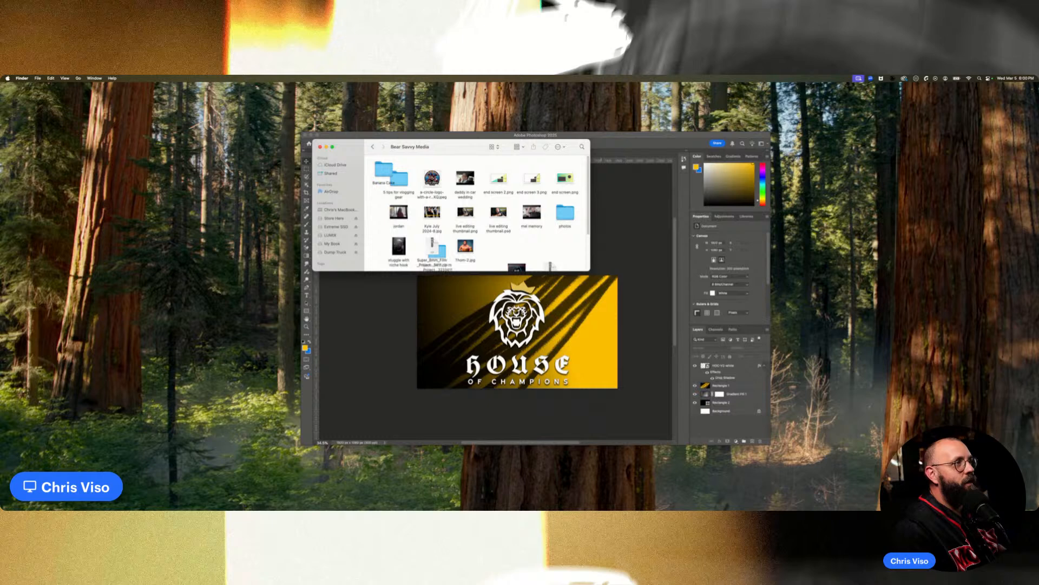
pyautogui.scroll(-4, 573, 216)
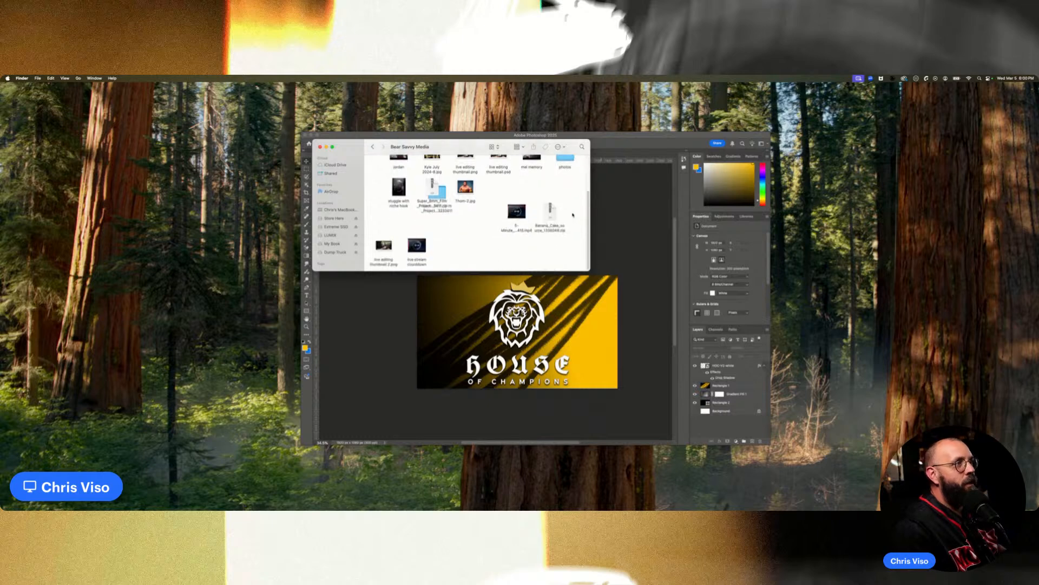
pyautogui.doubleClick(434, 189)
pyautogui.moveTo(483, 203); pyautogui.dragTo(514, 320)
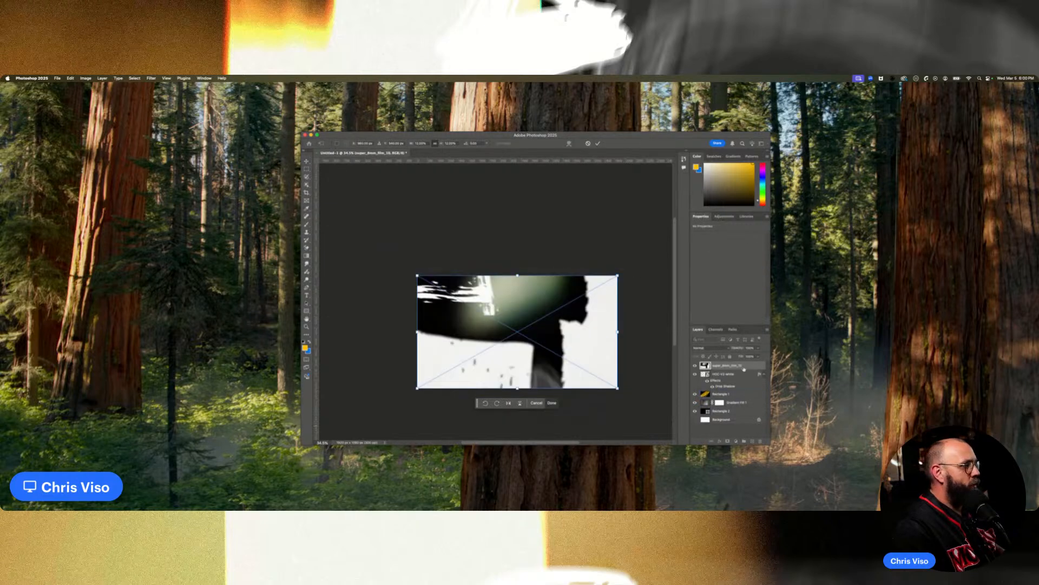
pyautogui.moveTo(744, 401); pyautogui.dragTo(741, 387)
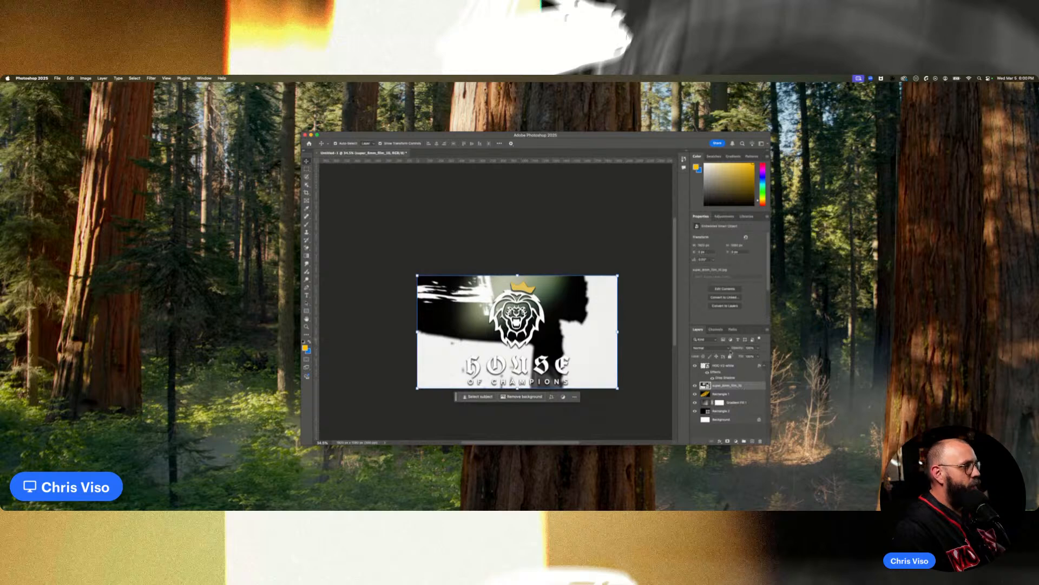
# Set the super 8mm film layer's blend mode to Pin Light and the Rectangle 1 layer's blend mode to Normal.
pyautogui.click(725, 348)
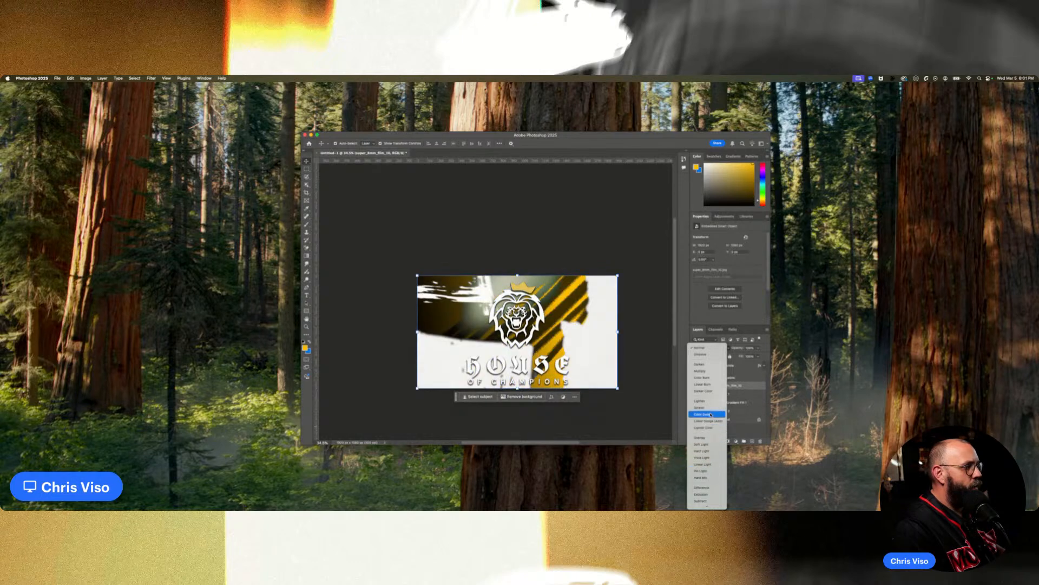
pyautogui.click(708, 471)
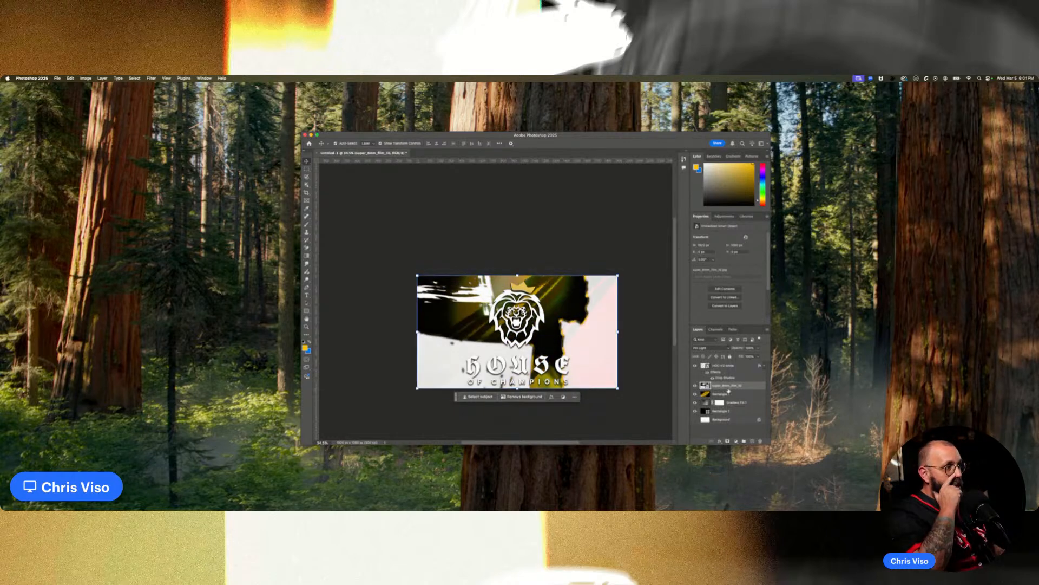
pyautogui.click(720, 394)
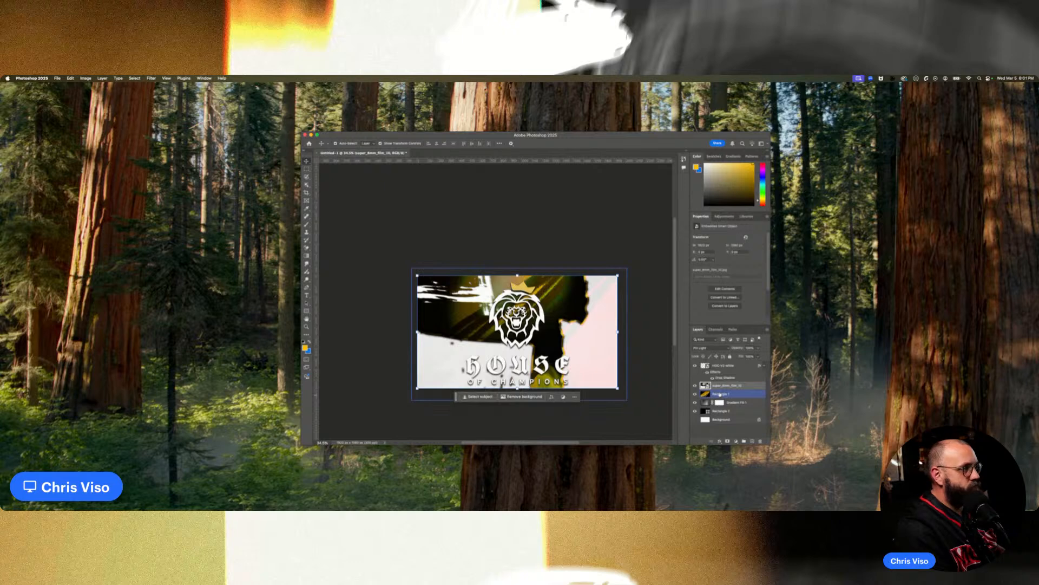
pyautogui.click(728, 350)
pyautogui.click(703, 193)
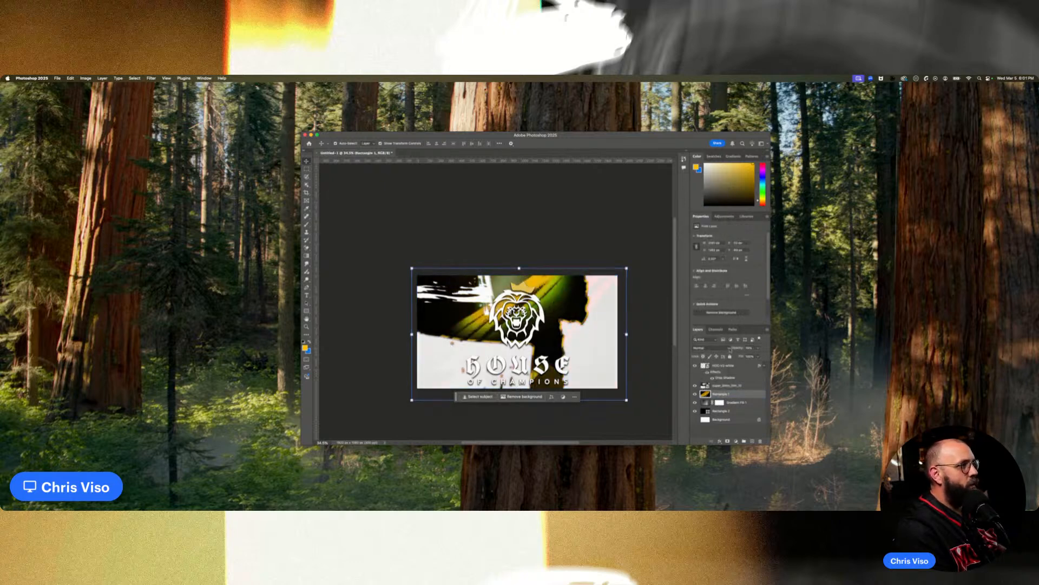
# Change the blend mode of the super 8mm film layer to Subtract.
pyautogui.click(736, 411)
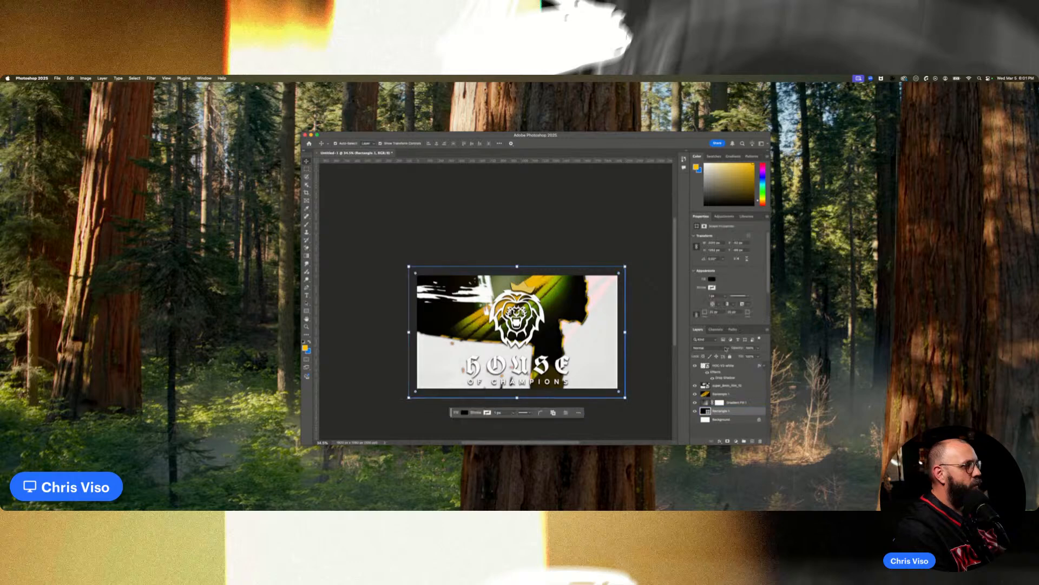
pyautogui.click(750, 403)
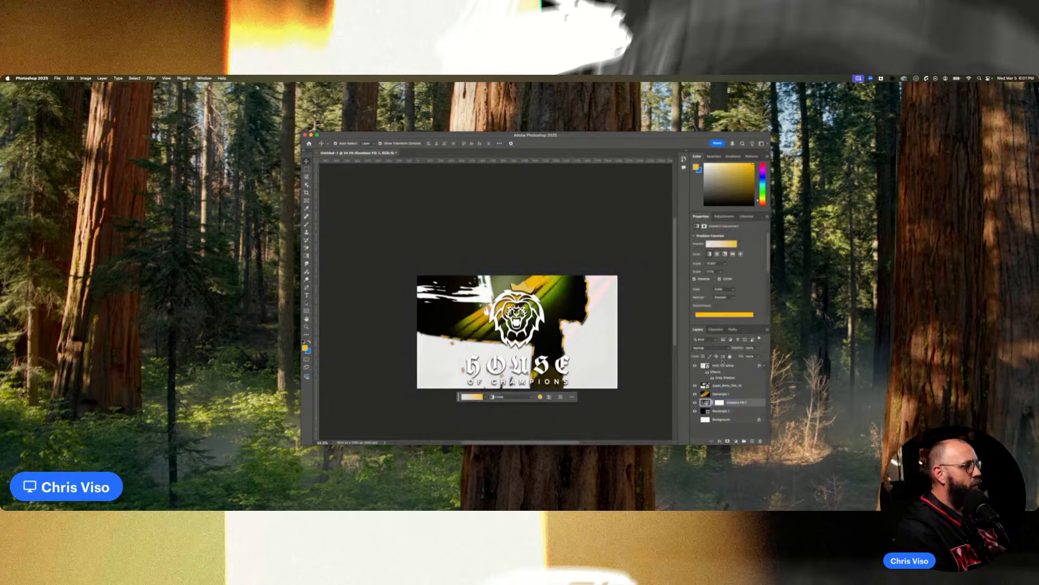
pyautogui.click(744, 394)
pyautogui.click(744, 386)
pyautogui.click(749, 386)
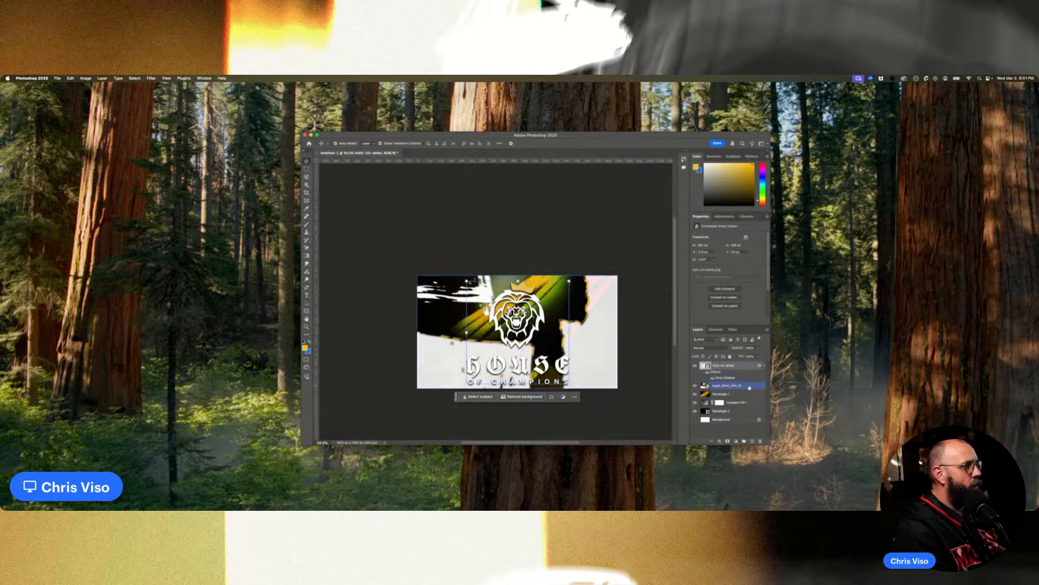
pyautogui.click(724, 347)
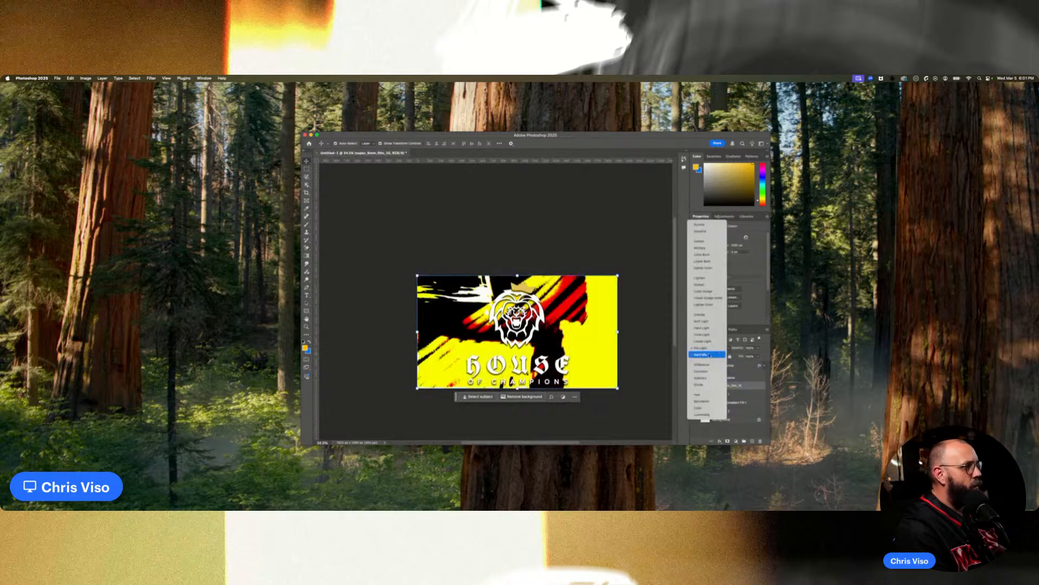
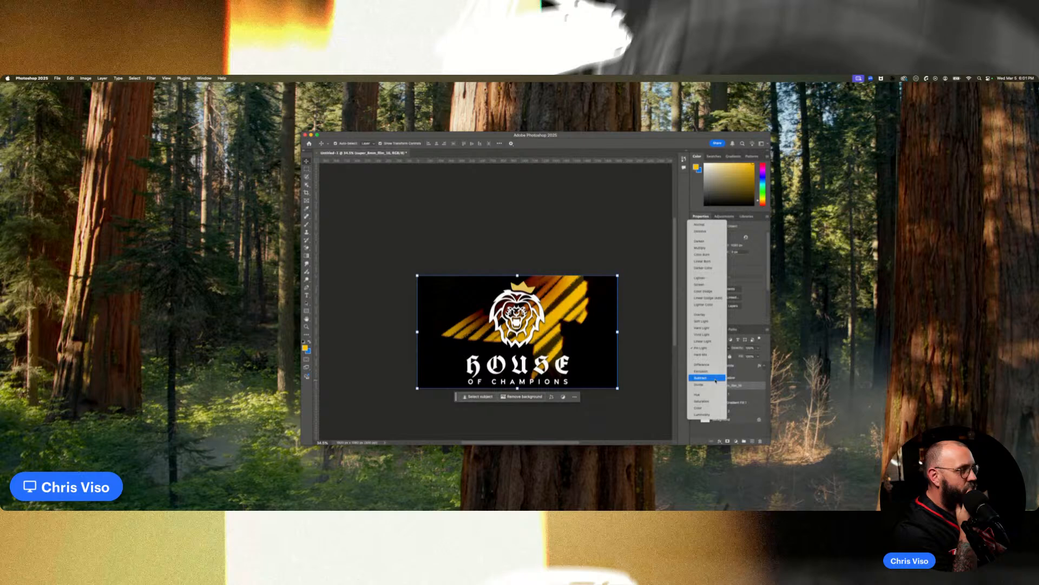
pyautogui.click(715, 378)
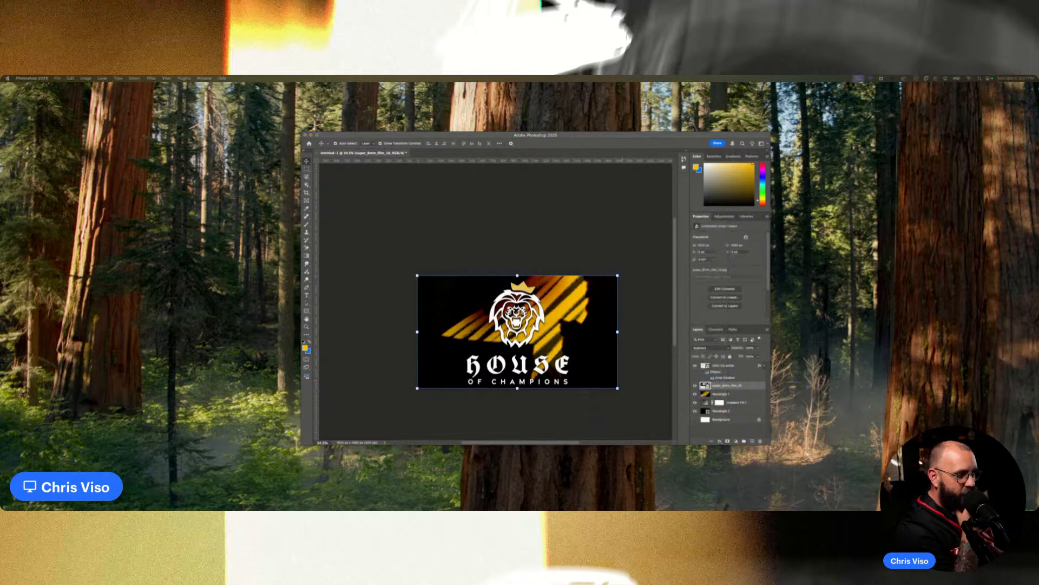
# Place the first super 8mm film overlay image from Finder directly below the logo layer in Photoshop, and set its blend mode to Pin Light.
pyautogui.press('super+Tab')
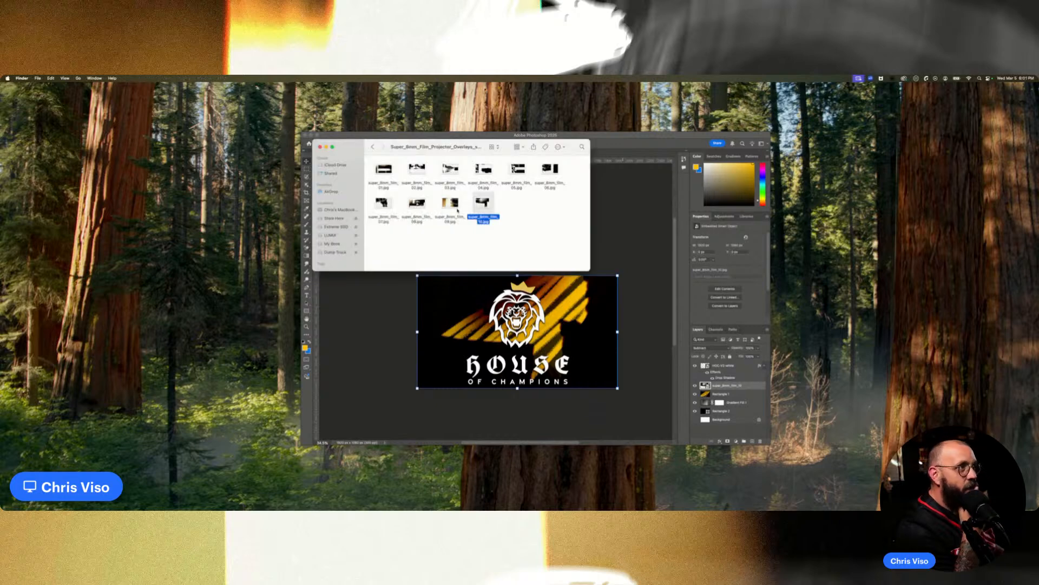
pyautogui.click(383, 203)
pyautogui.moveTo(383, 203); pyautogui.dragTo(476, 316)
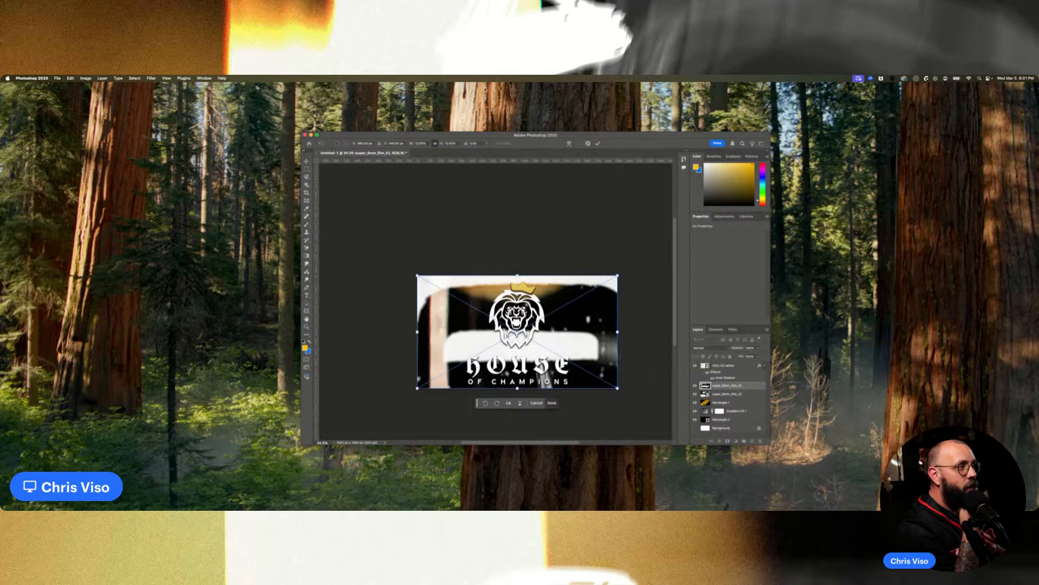
pyautogui.moveTo(748, 386)
pyautogui.mouseDown()
pyautogui.moveTo(750, 407)
pyautogui.moveTo(750, 395)
pyautogui.mouseUp()
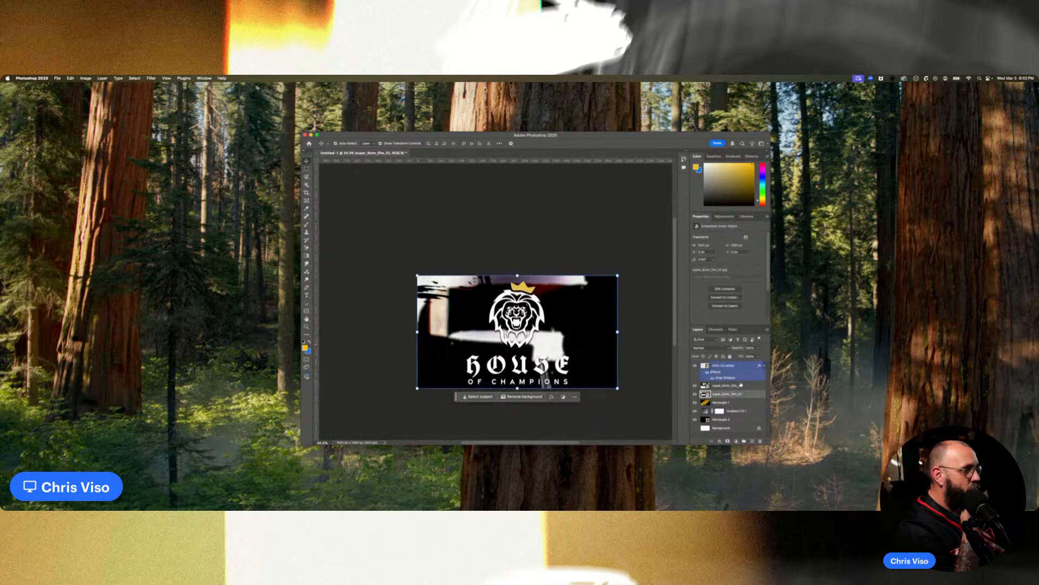
pyautogui.moveTo(744, 394); pyautogui.dragTo(745, 383)
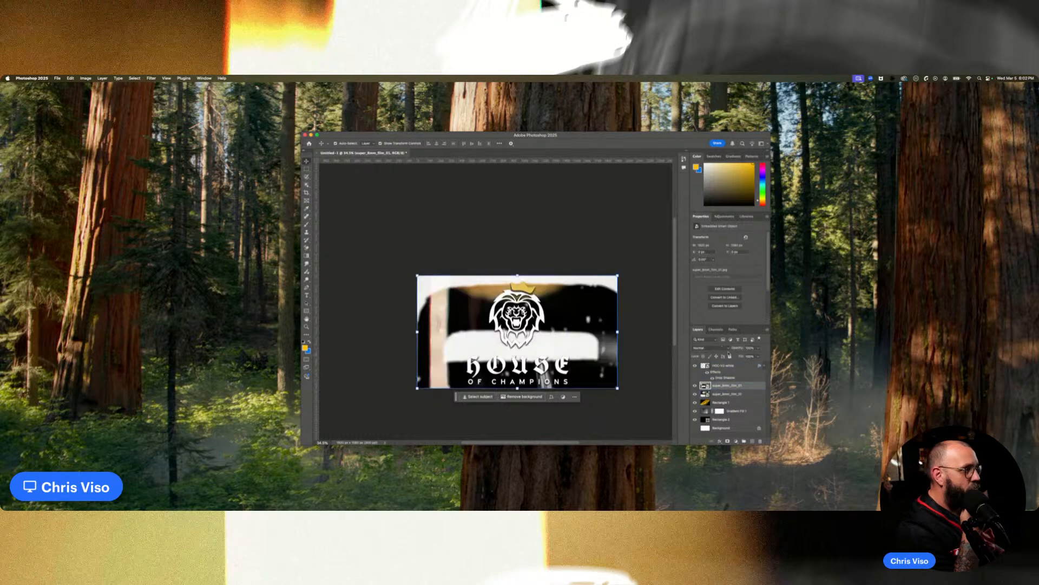
pyautogui.click(728, 350)
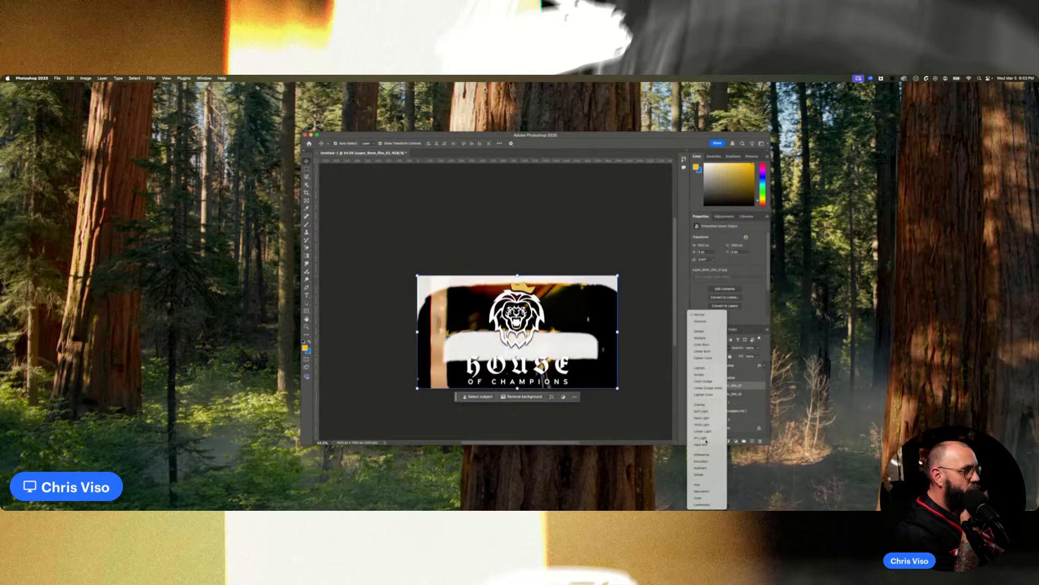
pyautogui.click(706, 440)
# Deselect the layers and export the finished graphic as ads graphic.png.
pyautogui.click(582, 204)
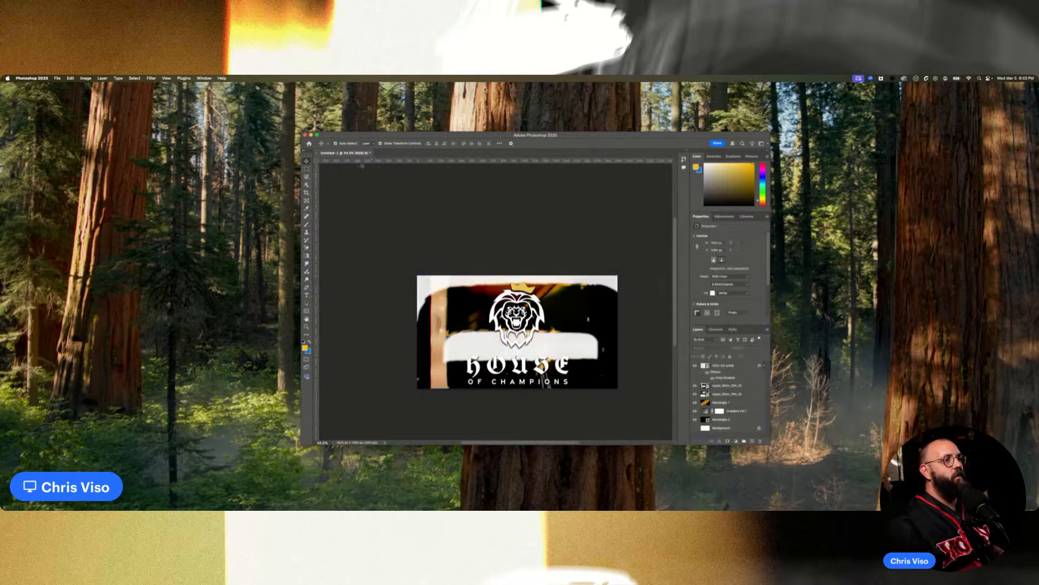
pyautogui.click(57, 78)
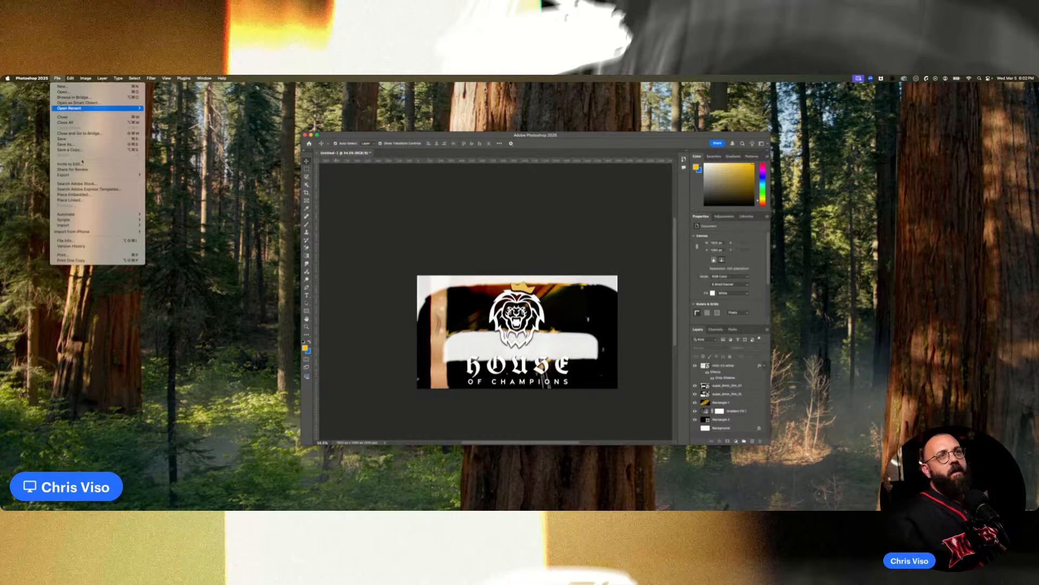
pyautogui.click(608, 327)
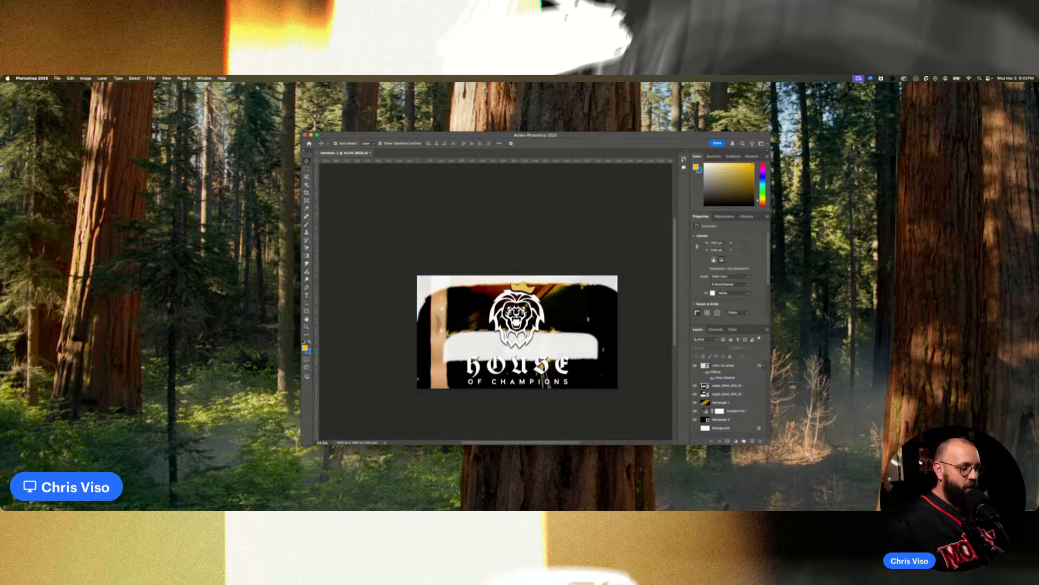
# Load ads graphic.png from Extreme SSD > House of Champions > retribution in Finder into DaVinci Resolve's source viewer.
pyautogui.press('super+Tab')
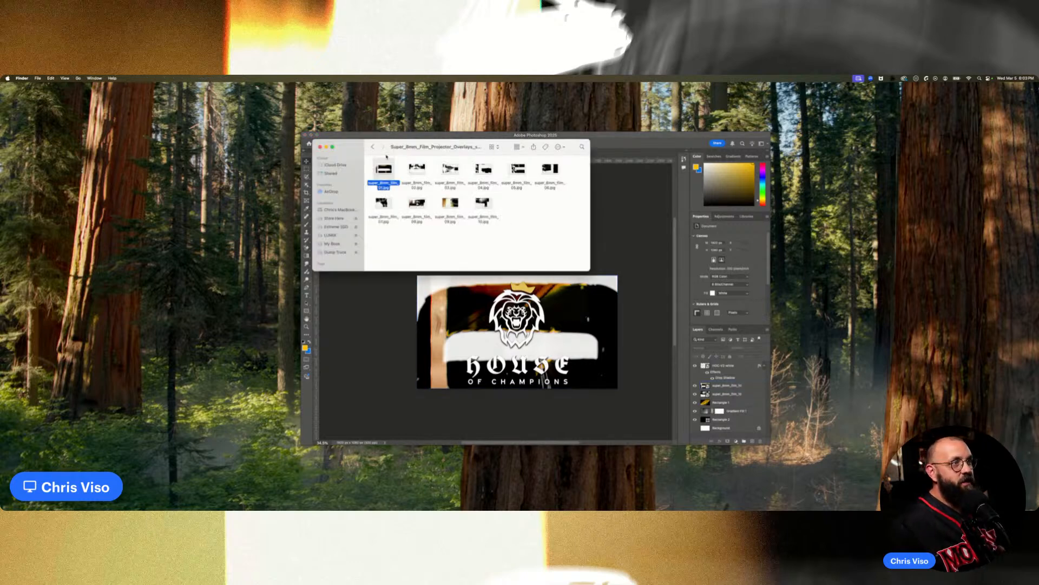
pyautogui.click(340, 227)
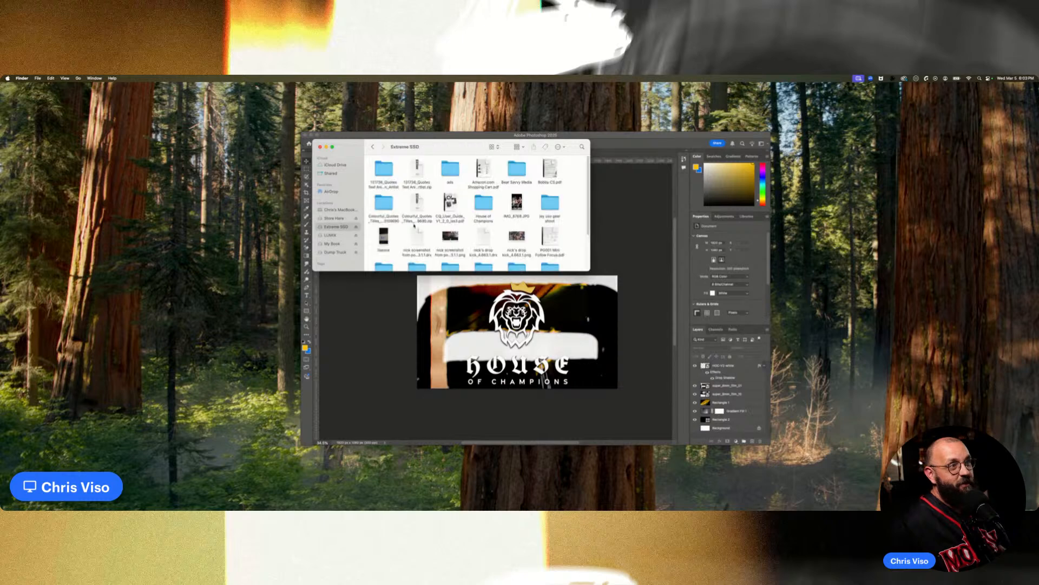
pyautogui.doubleClick(484, 203)
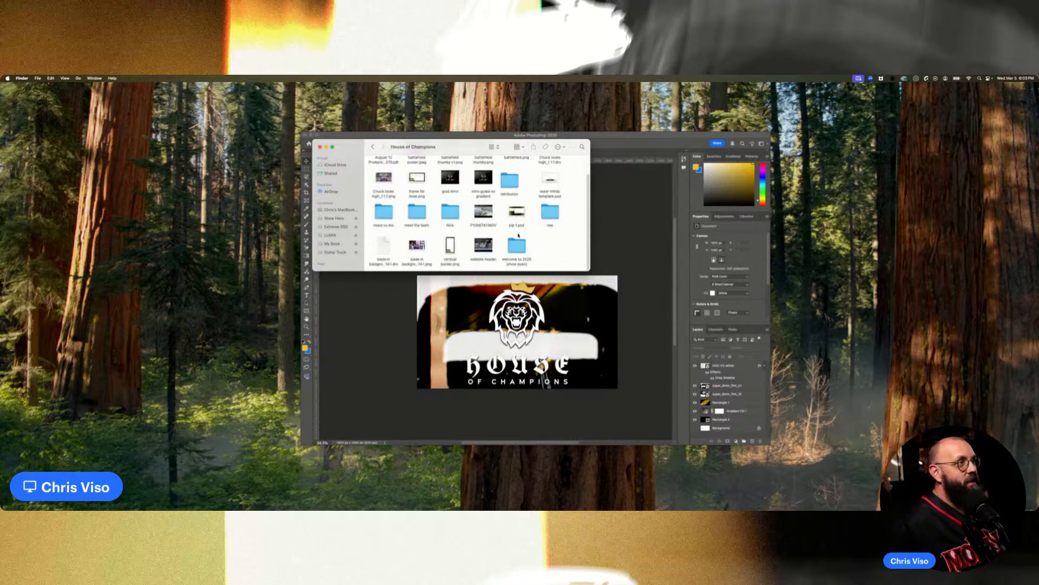
pyautogui.scroll(1, 518, 235)
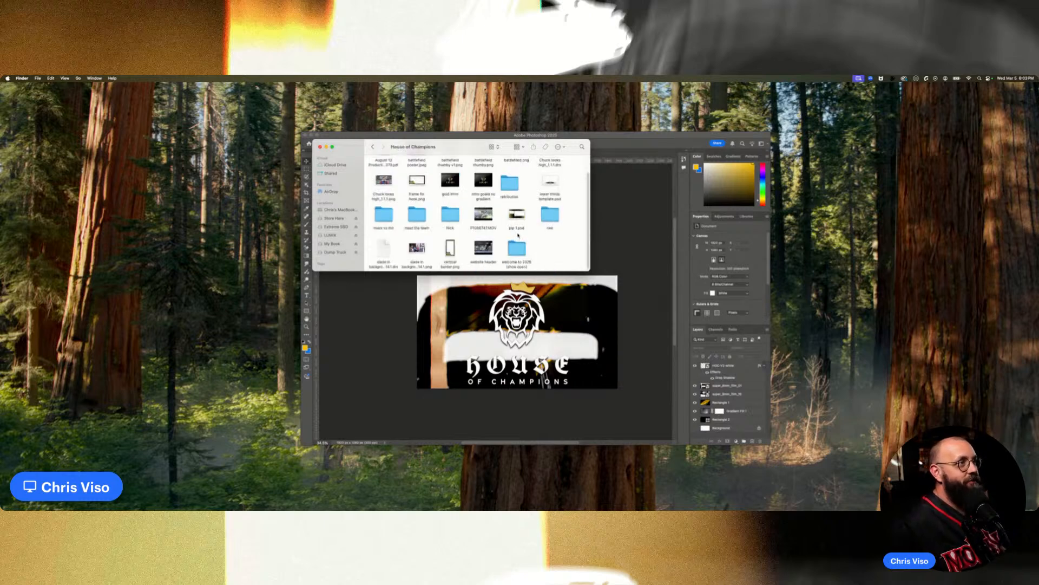
pyautogui.doubleClick(511, 187)
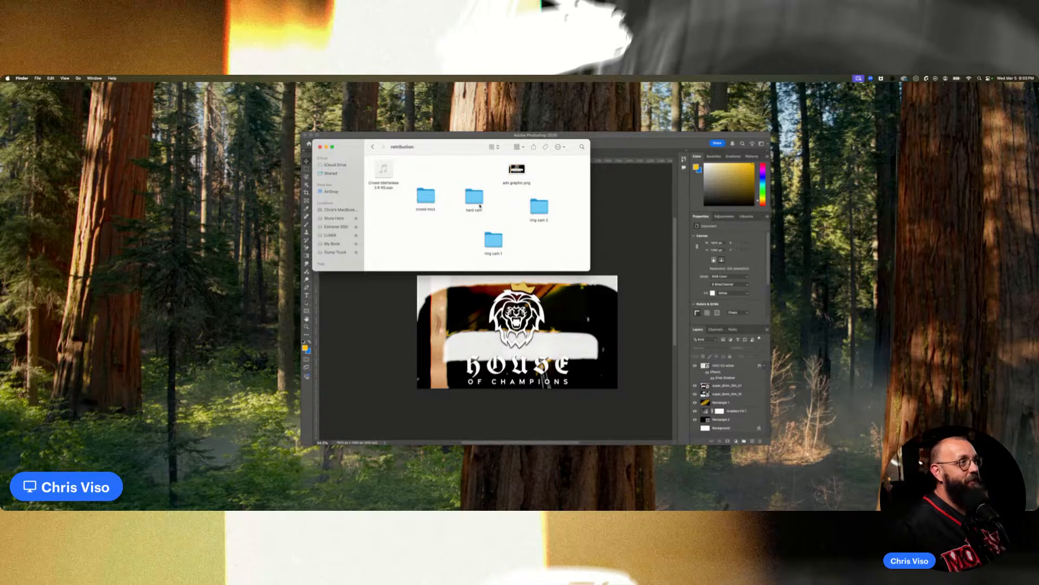
pyautogui.click(508, 172)
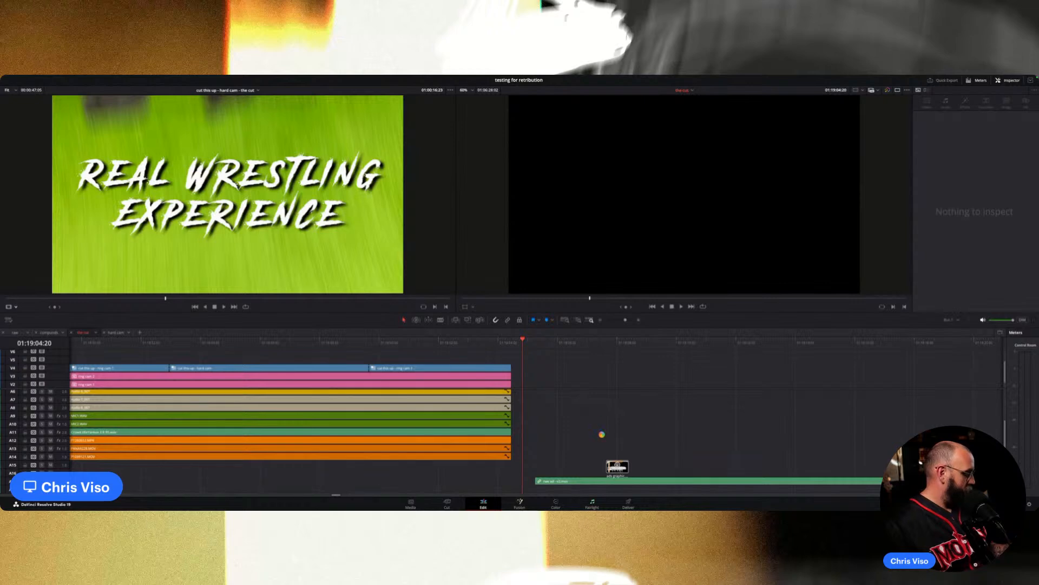
pyautogui.moveTo(617, 466); pyautogui.dragTo(617, 466)
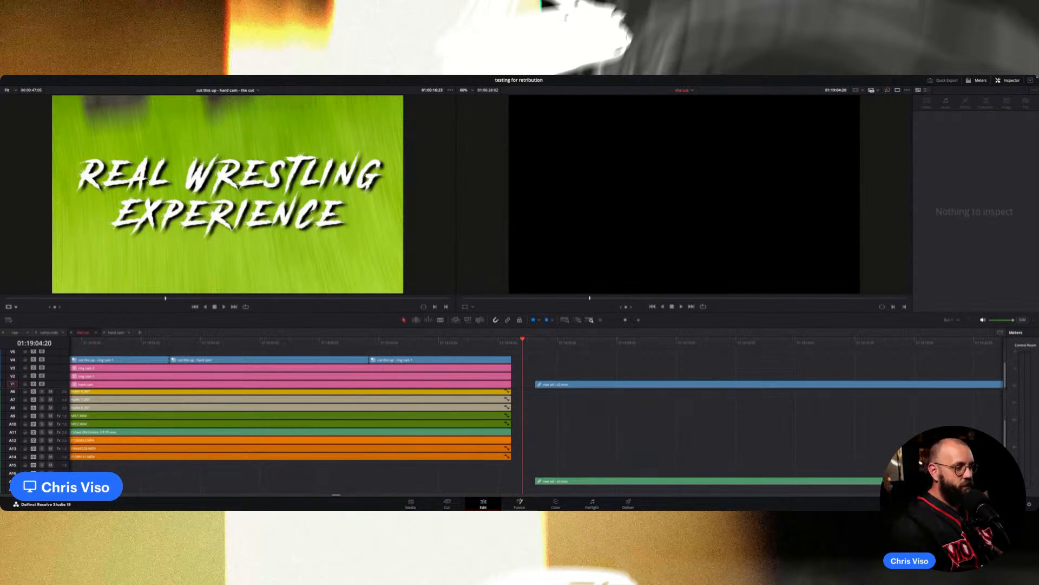
pyautogui.moveTo(288, 135); pyautogui.dragTo(287, 143)
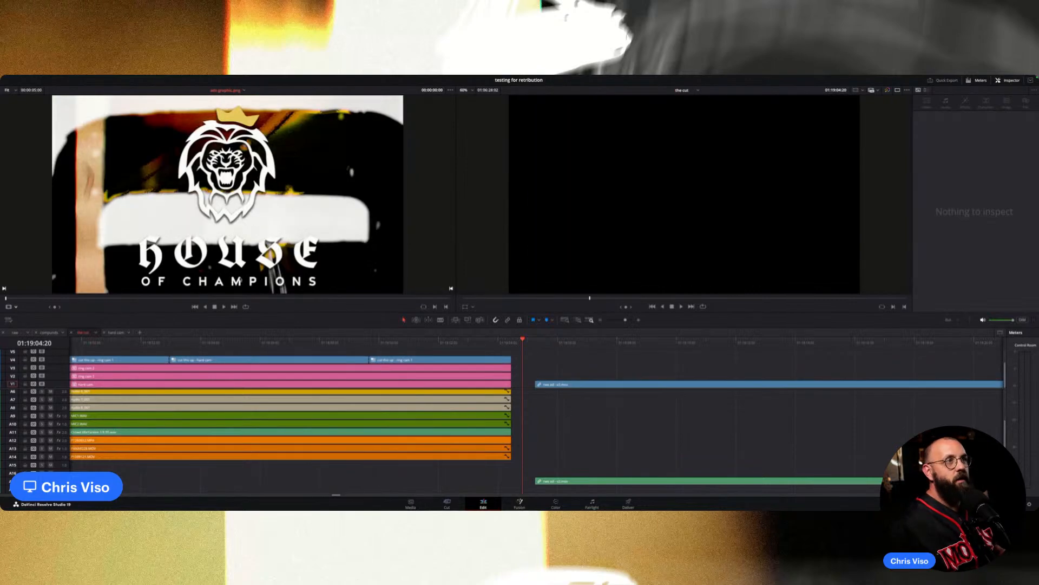
# Mark an out point at 00:00:00:11 on the ads graphic and place it above the camera tracks where the show footage ends.
pyautogui.click(46, 299)
pyautogui.press('o')
pyautogui.moveTo(227, 195); pyautogui.dragTo(531, 359)
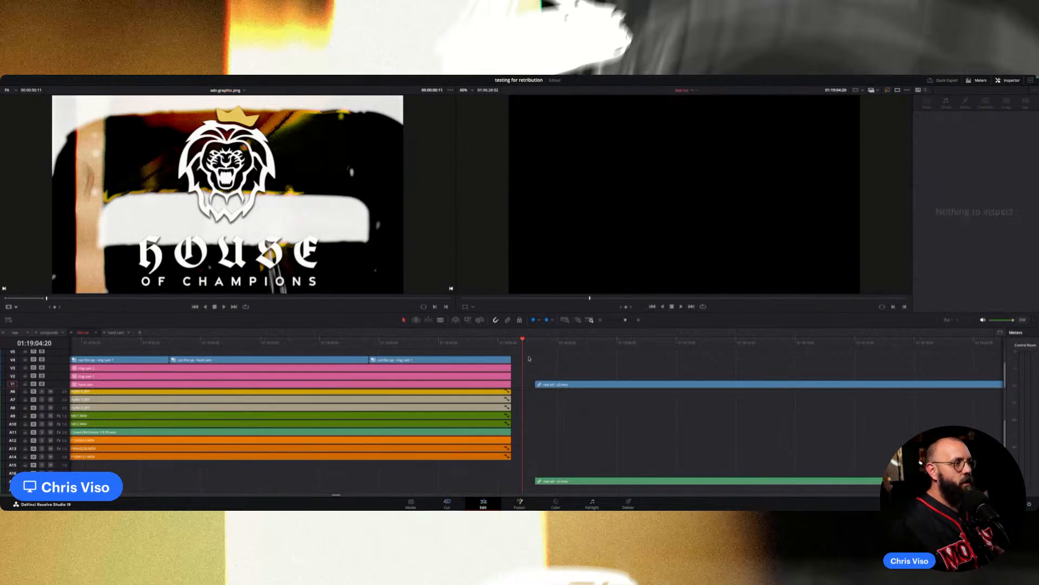
pyautogui.moveTo(357, 251); pyautogui.dragTo(510, 360)
# Fit the ads graphic clip so it spans from the end of the show footage to just past the start of the RWE ad.
pyautogui.scroll(-3, 541, 371)
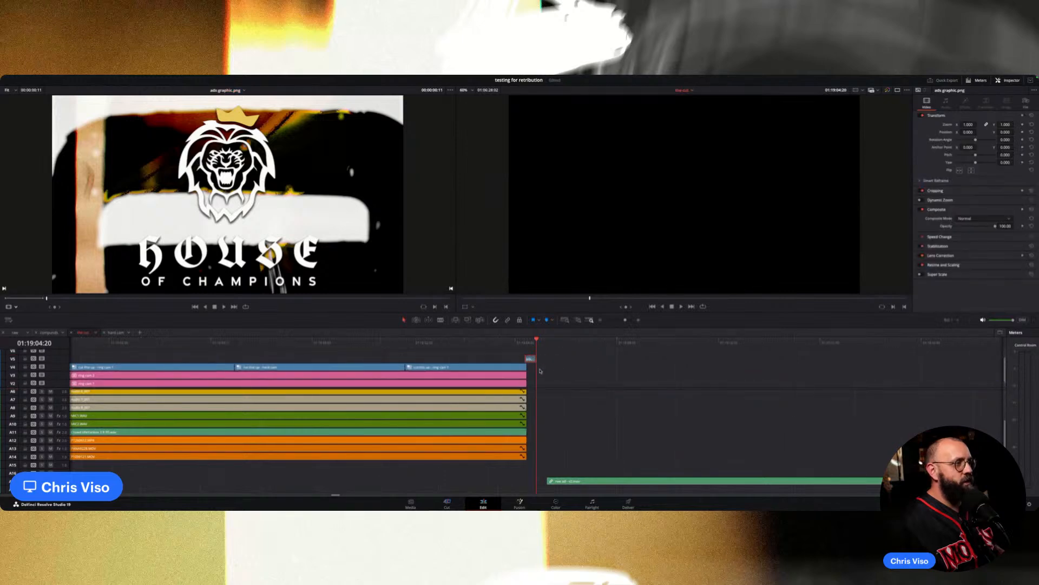
pyautogui.scroll(2, 549, 383)
pyautogui.scroll(-1, 555, 388)
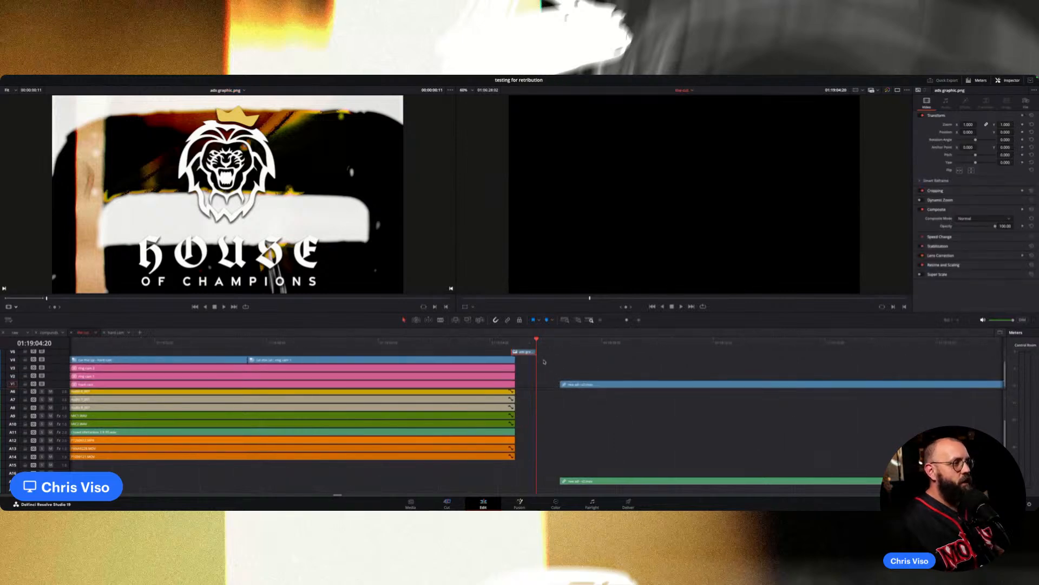
pyautogui.moveTo(535, 353); pyautogui.dragTo(563, 354)
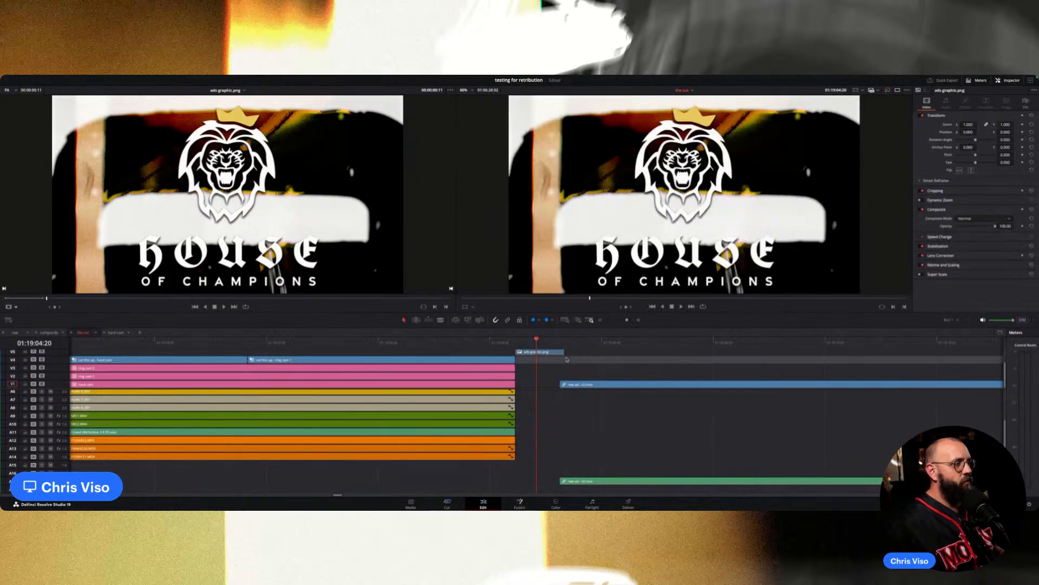
# Show the upper video tracks and play the timeline from 01:19:03:23 through the ads graphic into the RWE ad.
pyautogui.press('super+1')
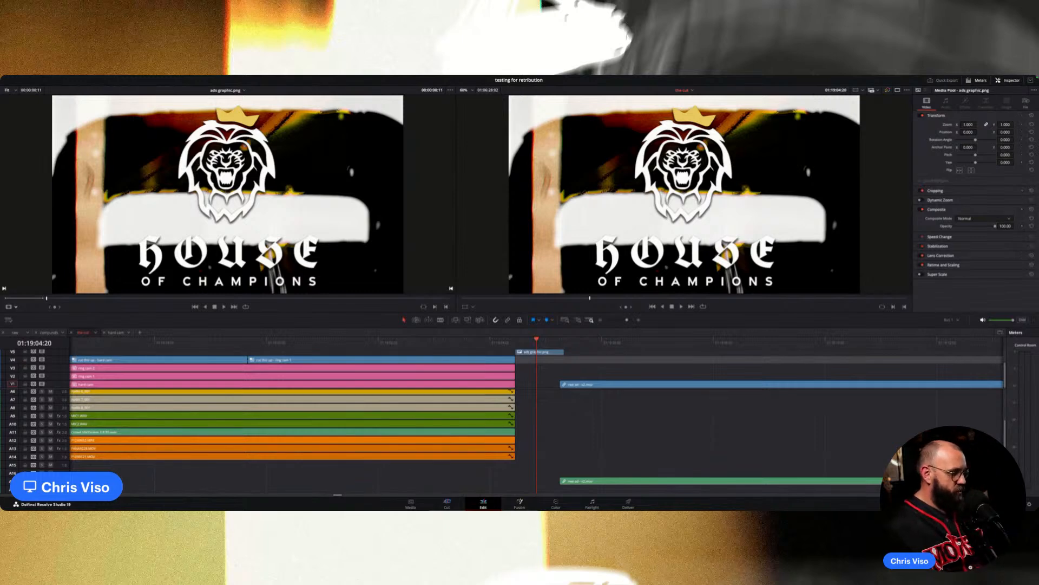
pyautogui.moveTo(629, 375); pyautogui.dragTo(636, 506)
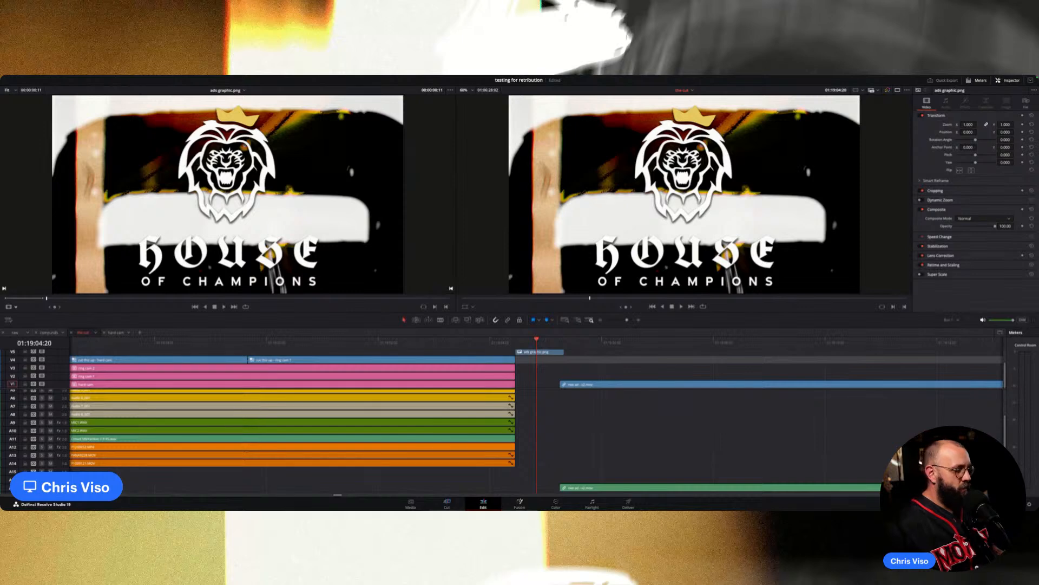
pyautogui.scroll(3, 551, 388)
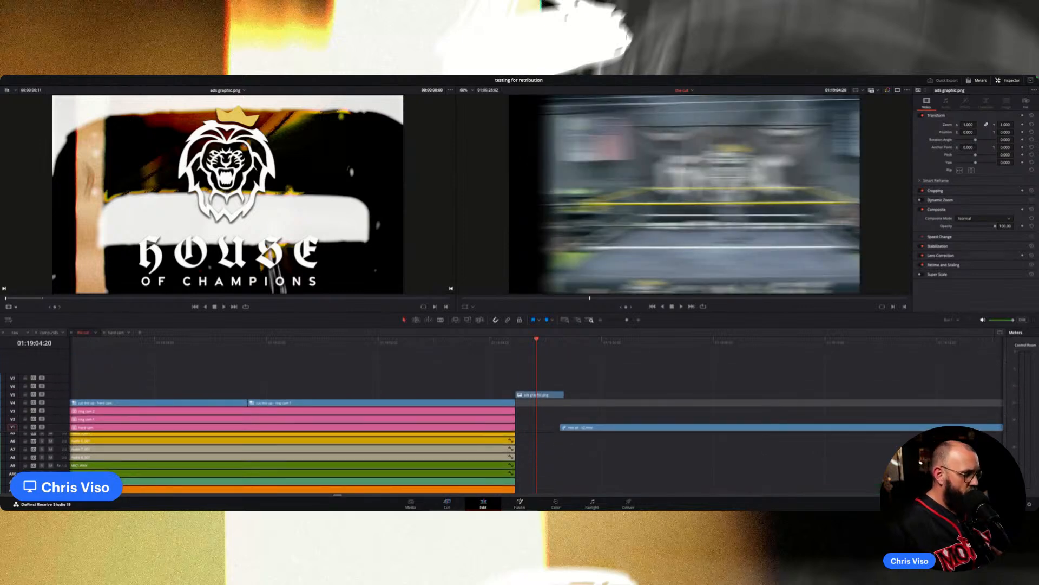
pyautogui.scroll(1, 593, 433)
pyautogui.click(487, 345)
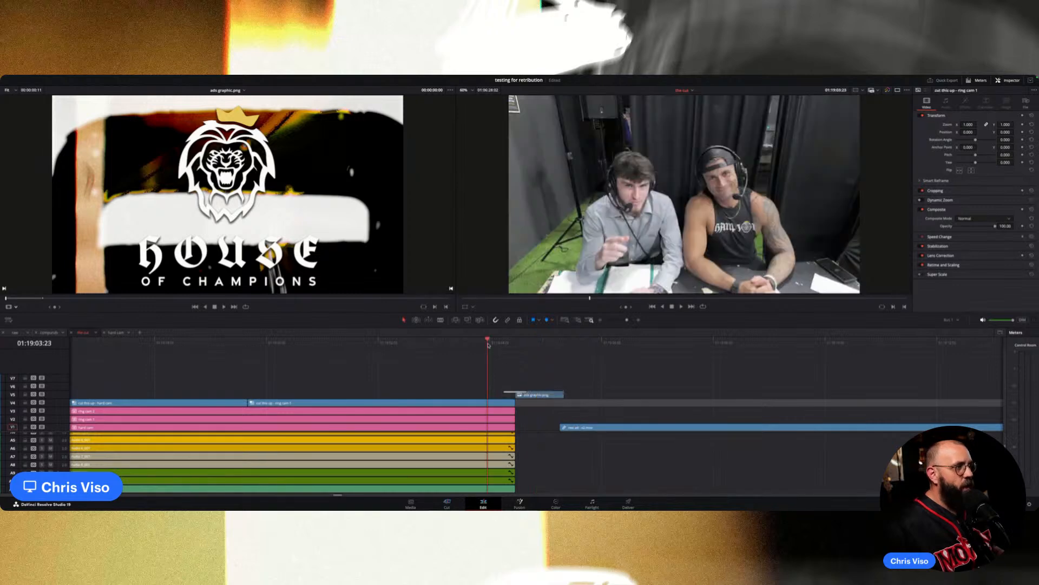
pyautogui.press('space')
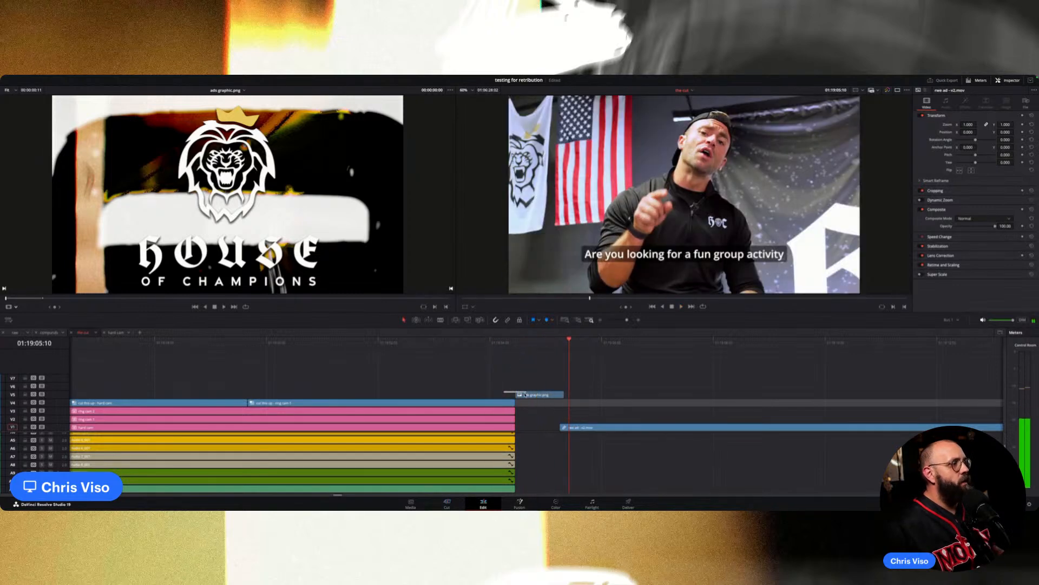
# Copy the Push transition from the start of the ads graphic to its end and play it into the RWE ad.
pyautogui.click(517, 391)
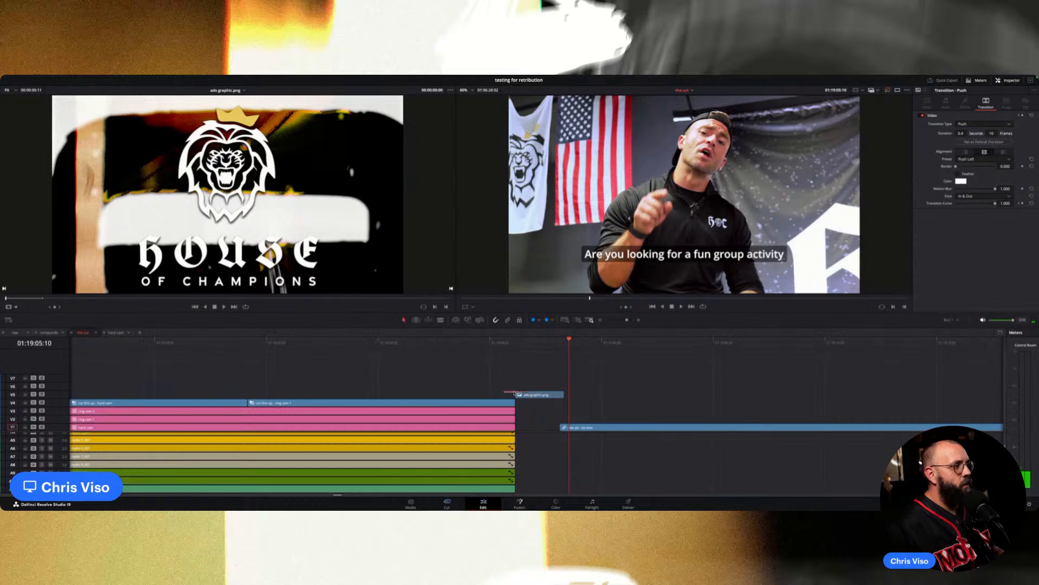
pyautogui.moveTo(569, 394); pyautogui.dragTo(565, 393)
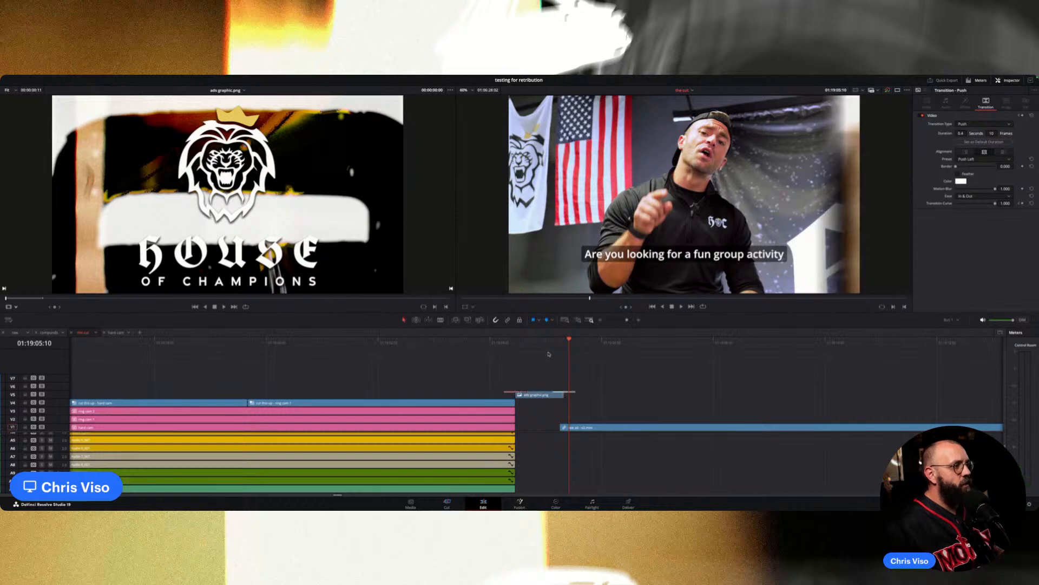
pyautogui.click(528, 340)
pyautogui.press('space')
pyautogui.press('space')
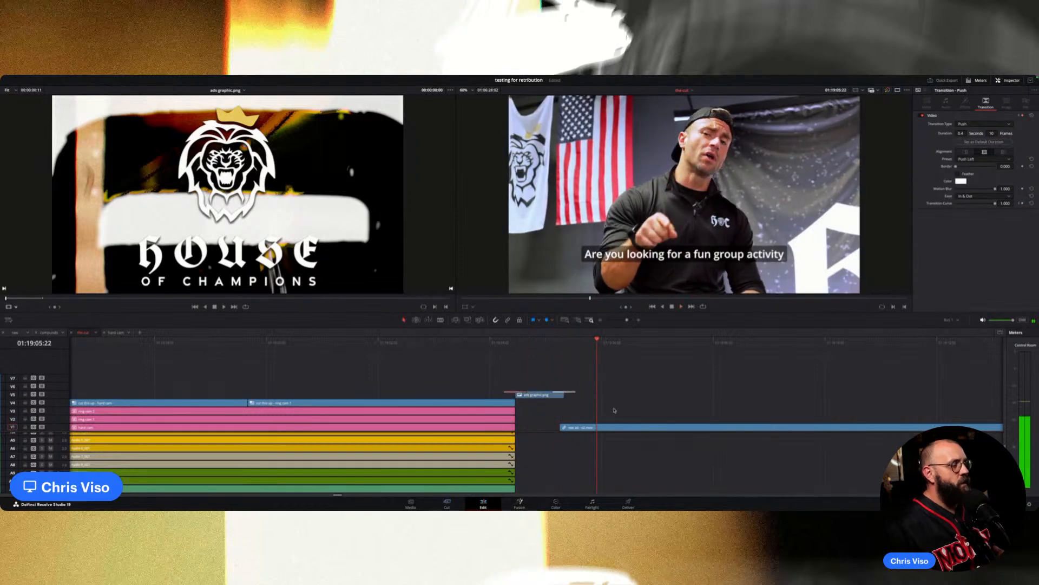
pyautogui.press('super+minus')
pyautogui.press('super+minus')
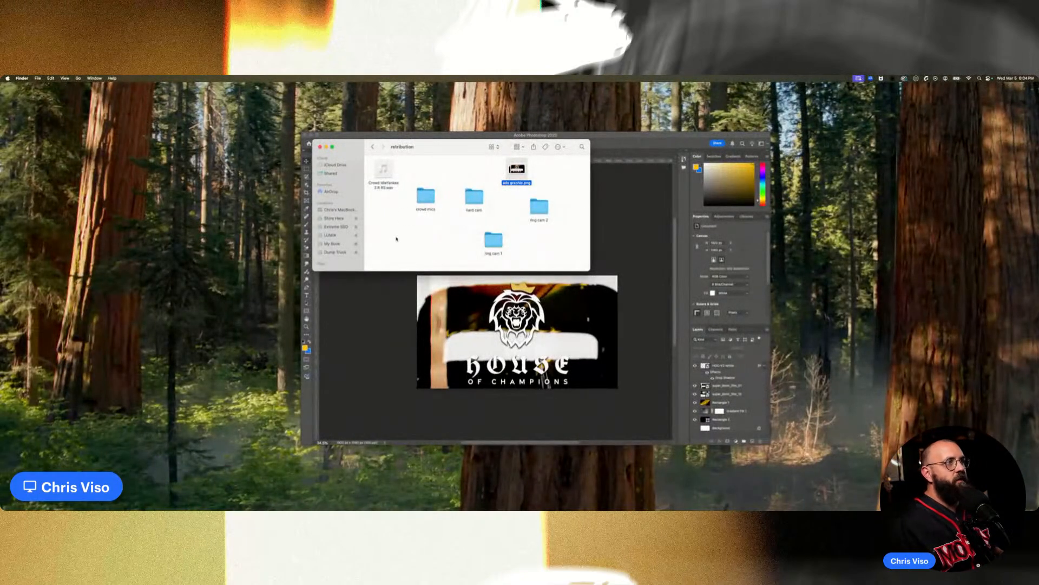
# Switch to Finder and search This Mac for "whoosh".
pyautogui.click(397, 238)
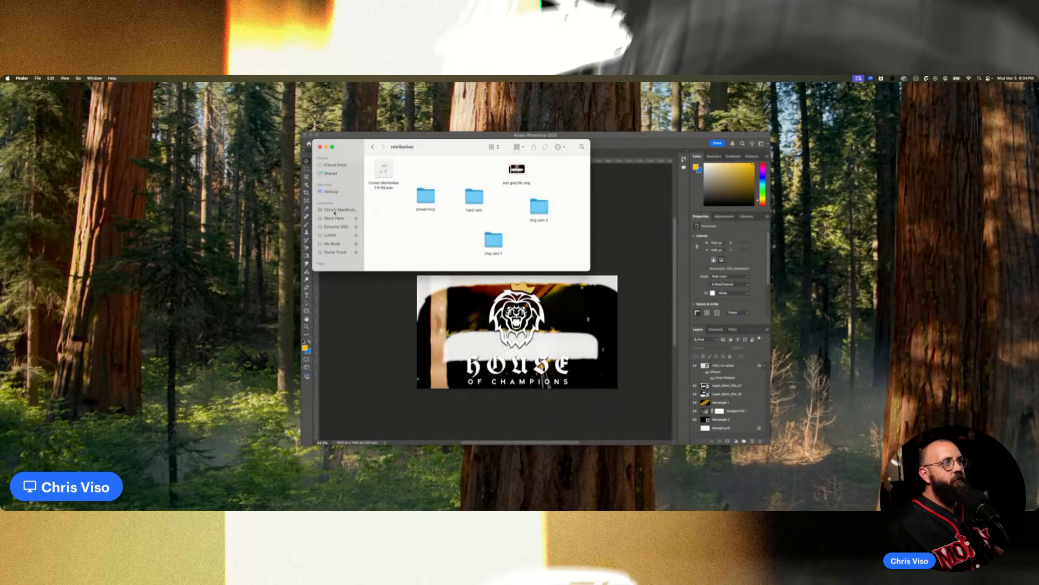
pyautogui.click(337, 226)
pyautogui.click(581, 146)
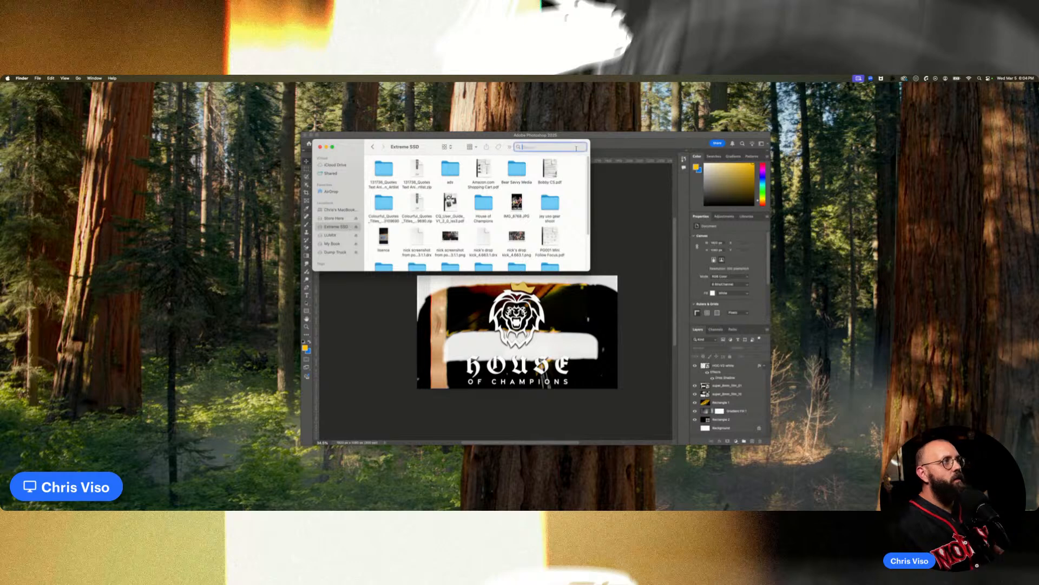
pyautogui.write('wioos')
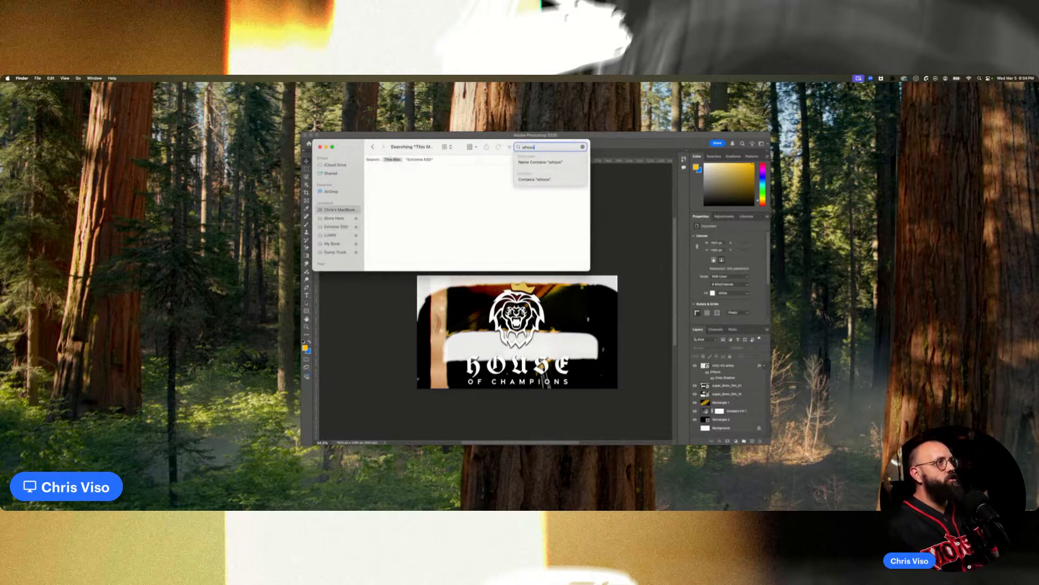
pyautogui.write('h')
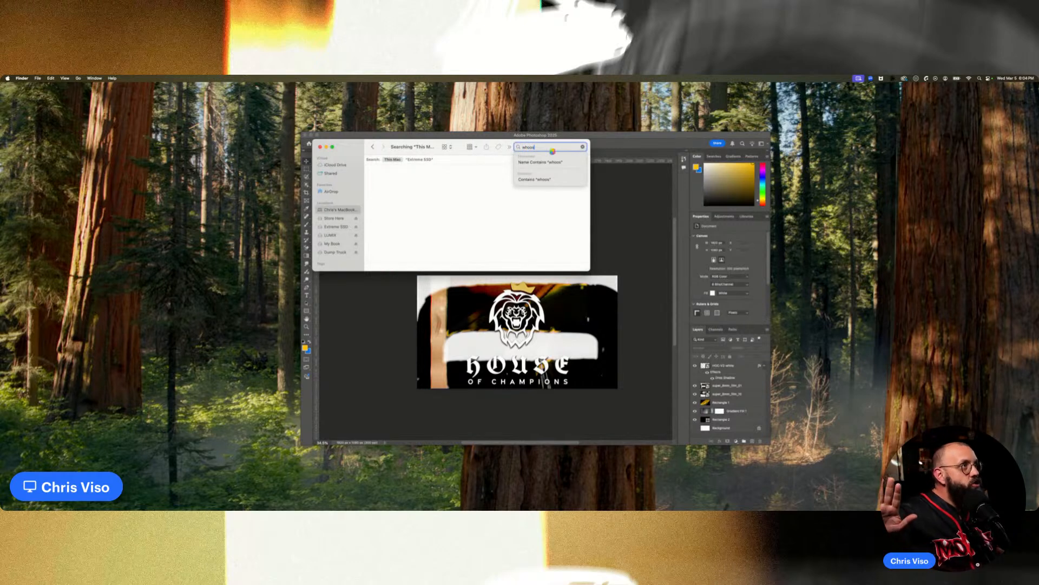
pyautogui.press('Return')
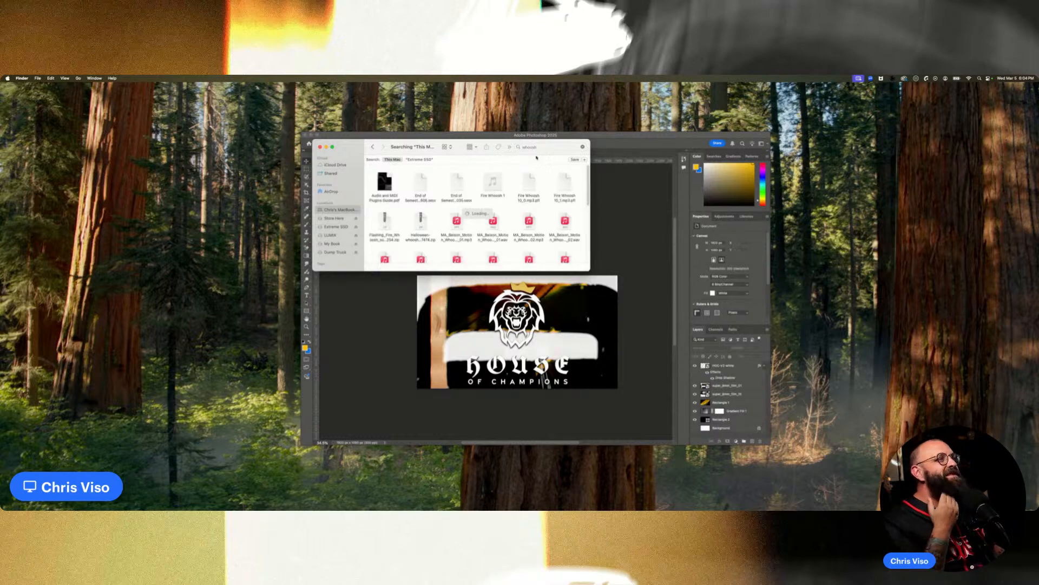
# Add Fire Whoosh 1 to DaVinci Resolve's timeline on the track below the ad audio, leading into the ads graphic, and play it.
pyautogui.click(499, 189)
pyautogui.moveTo(503, 230)
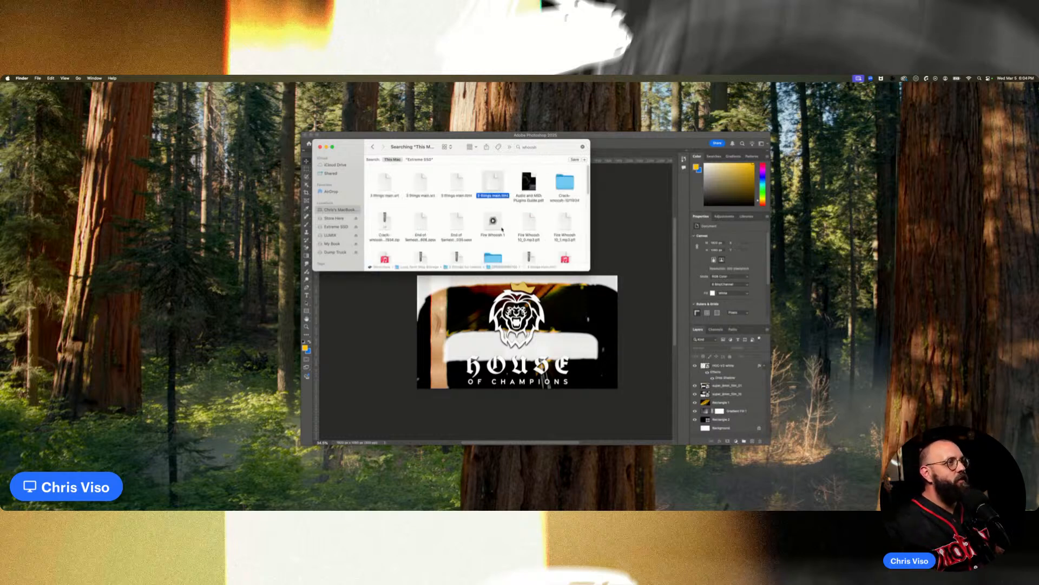
pyautogui.scroll(-2, 501, 228)
pyautogui.moveTo(494, 185); pyautogui.dragTo(506, 509)
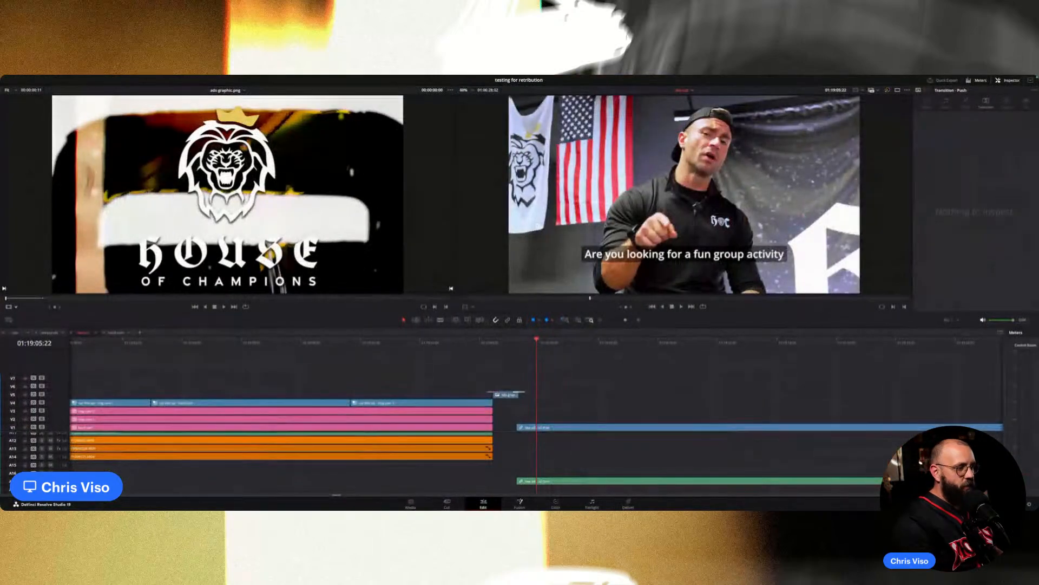
pyautogui.moveTo(596, 506); pyautogui.dragTo(480, 489)
pyautogui.click(480, 342)
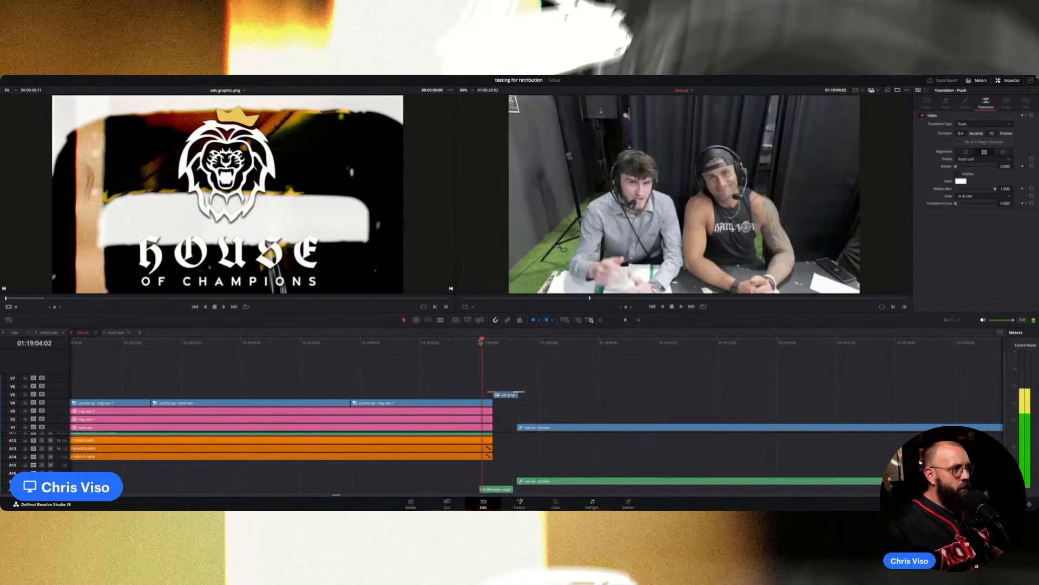
pyautogui.press('space')
pyautogui.scroll(3, 501, 425)
pyautogui.press('space')
# Duplicate the Fire Whoosh 1 clip directly after the first for the graphic's exit and play through both.
pyautogui.moveTo(507, 490); pyautogui.dragTo(583, 492)
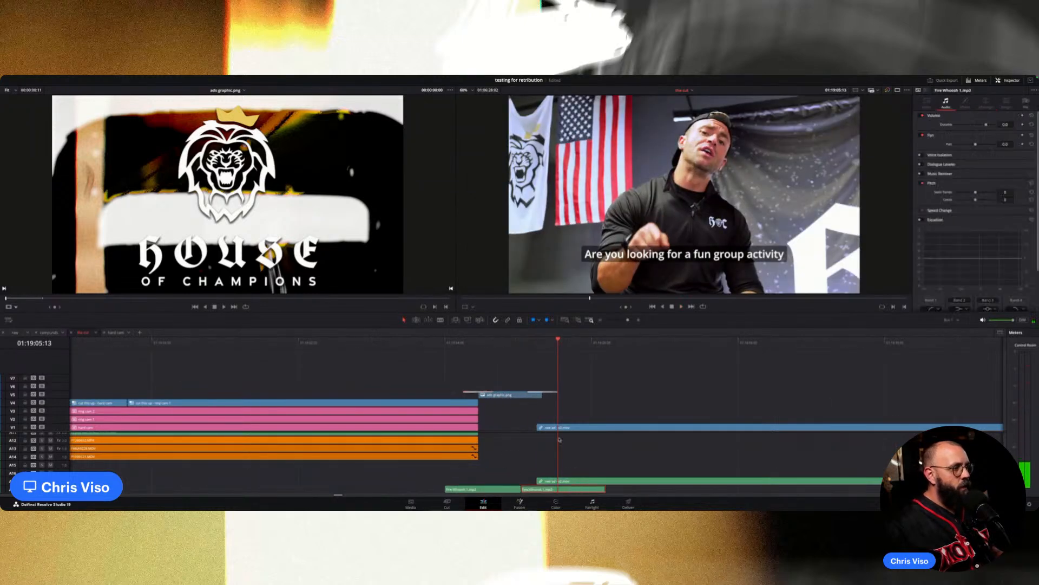
pyautogui.click(448, 342)
pyautogui.press('space')
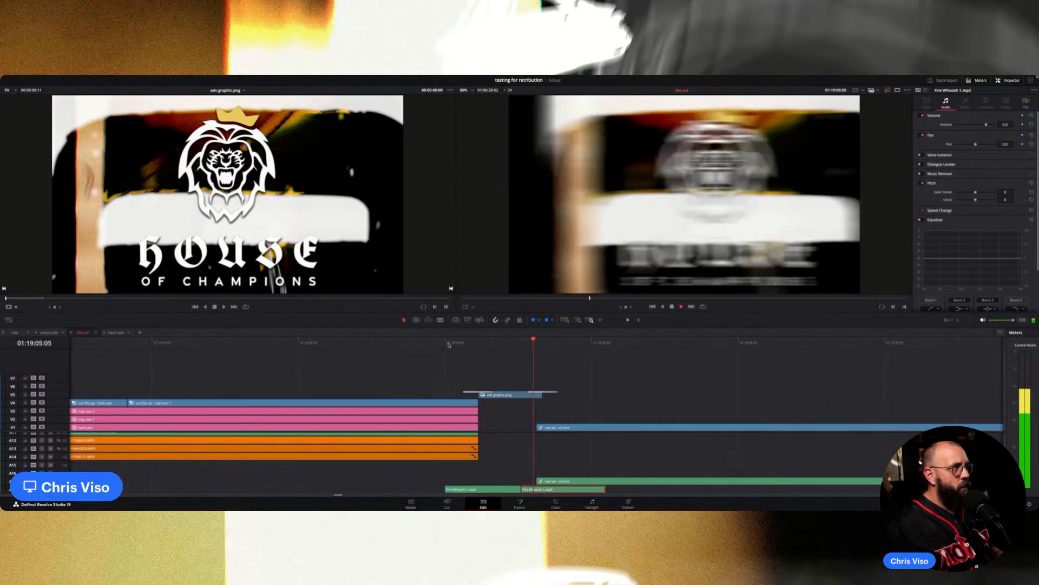
# Reverse the second Fire Whoosh 1 clip with Change Clip Speed, play the transition, and enlarge the audio waveforms.
pyautogui.rightClick(564, 489)
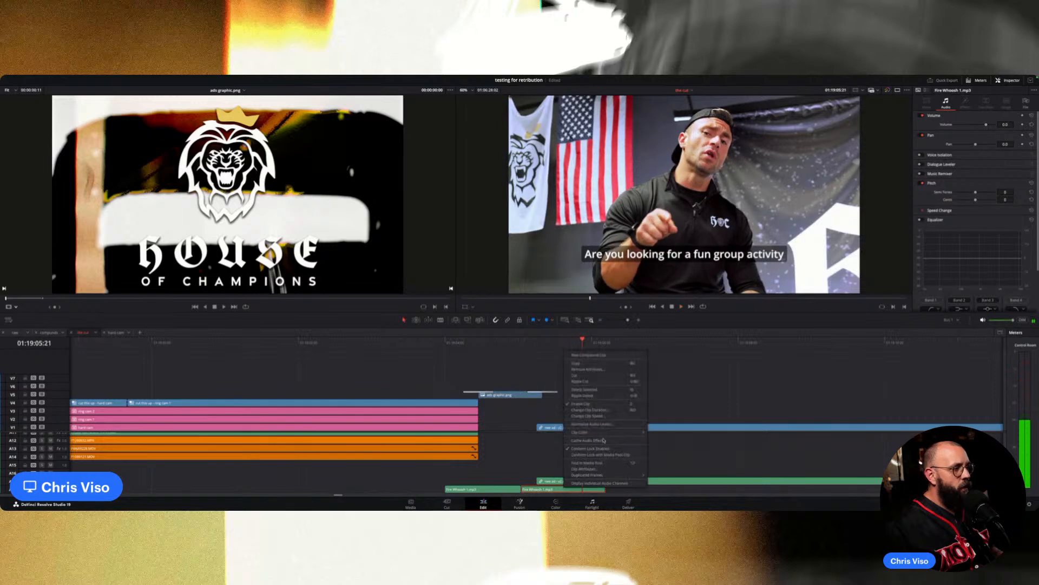
pyautogui.click(605, 415)
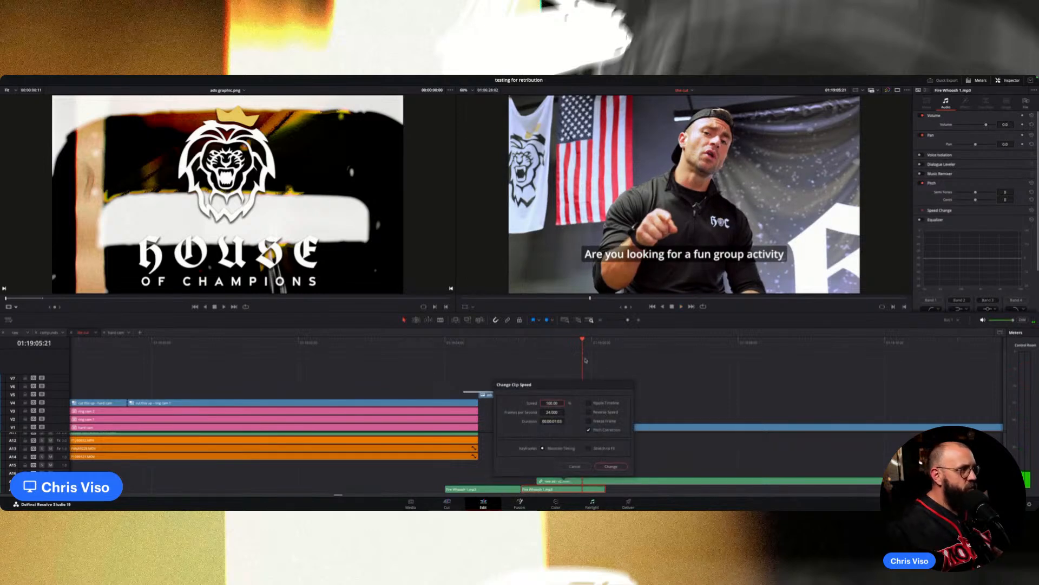
pyautogui.click(611, 467)
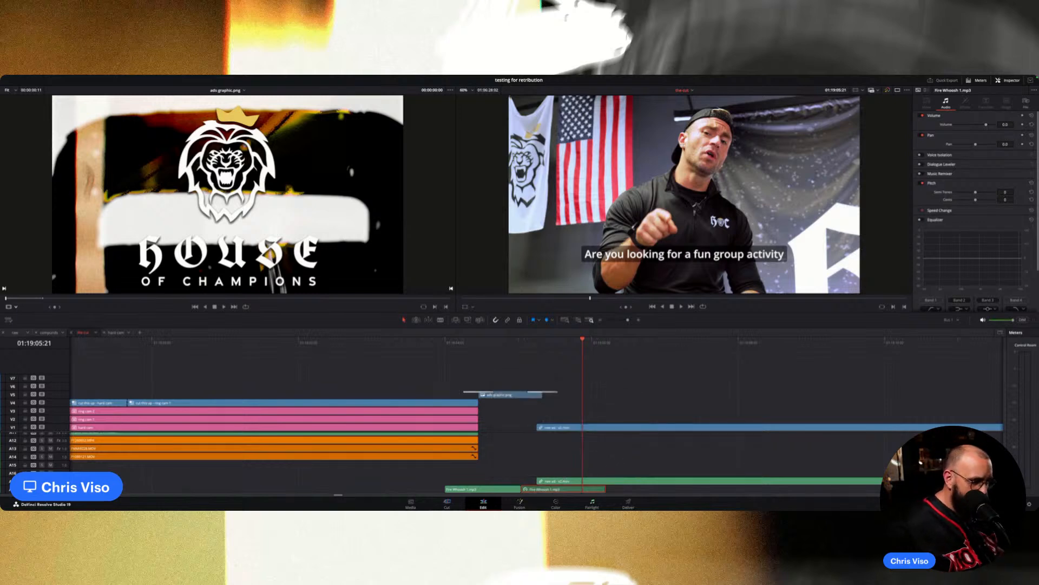
pyautogui.click(447, 343)
pyautogui.press('space')
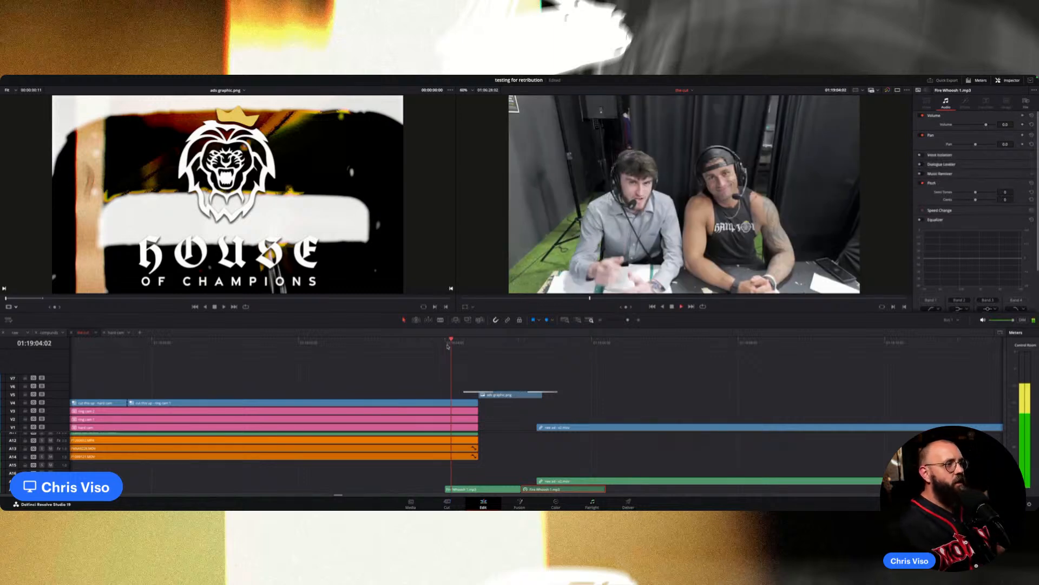
pyautogui.hscroll(2, 569, 445)
pyautogui.press('space')
pyautogui.keyDown('shift'); pyautogui.scroll(3, 480, 457); pyautogui.keyUp('shift')
pyautogui.scroll(-3, 479, 458)
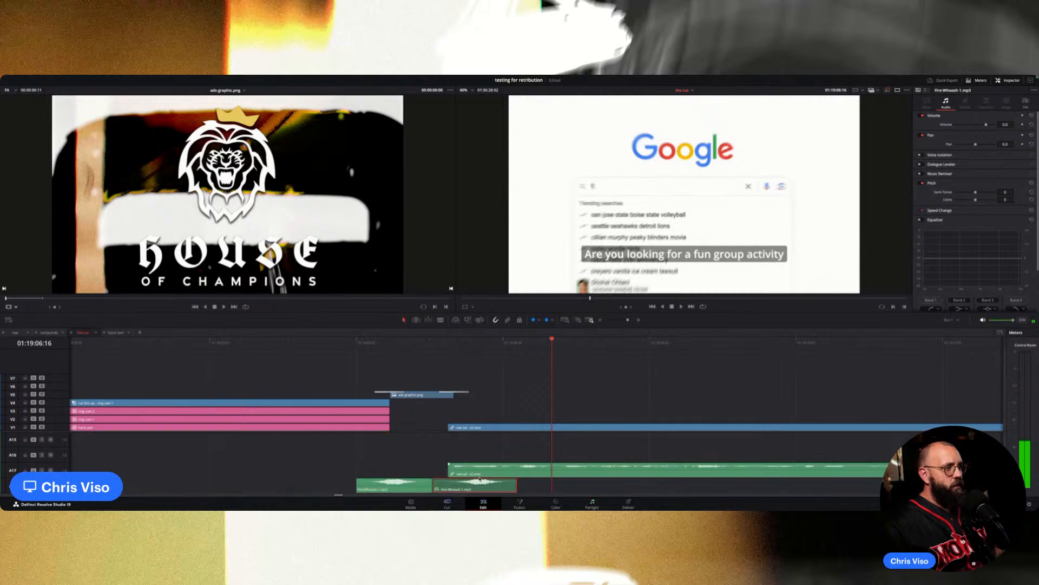
# Trim the start of the second Fire Whoosh 1 clip, shift it earlier over the first whoosh's tail, and play the transition.
pyautogui.moveTo(435, 485); pyautogui.dragTo(456, 485)
pyautogui.moveTo(487, 485); pyautogui.dragTo(455, 485)
pyautogui.click(356, 342)
pyautogui.press('space')
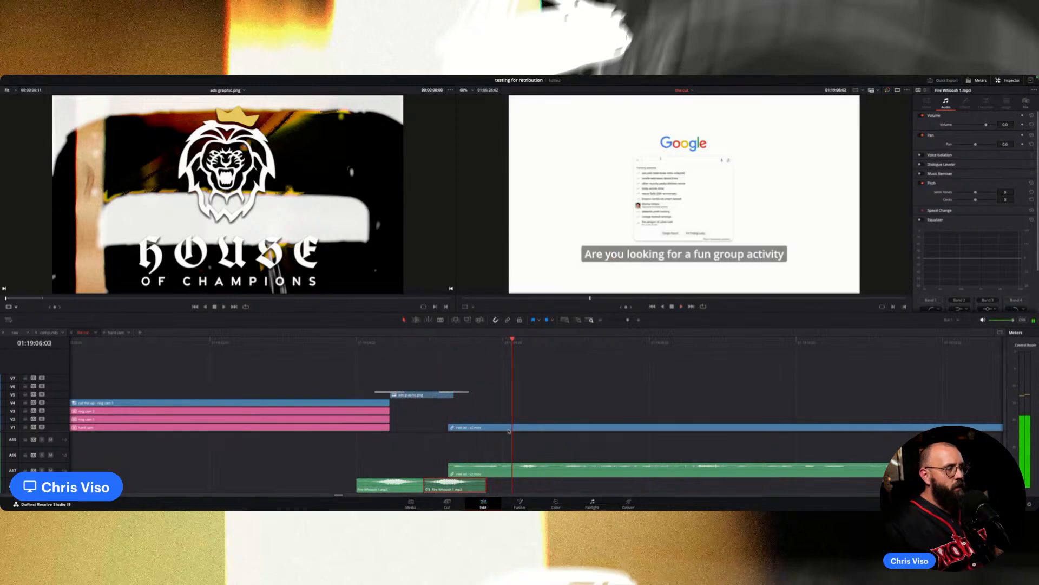
pyautogui.press('space')
# Copy the ads graphic with its transitions and both whoosh clips to the end of the RWE ad and play them.
pyautogui.scroll(-6, 501, 454)
pyautogui.scroll(-3, 574, 464)
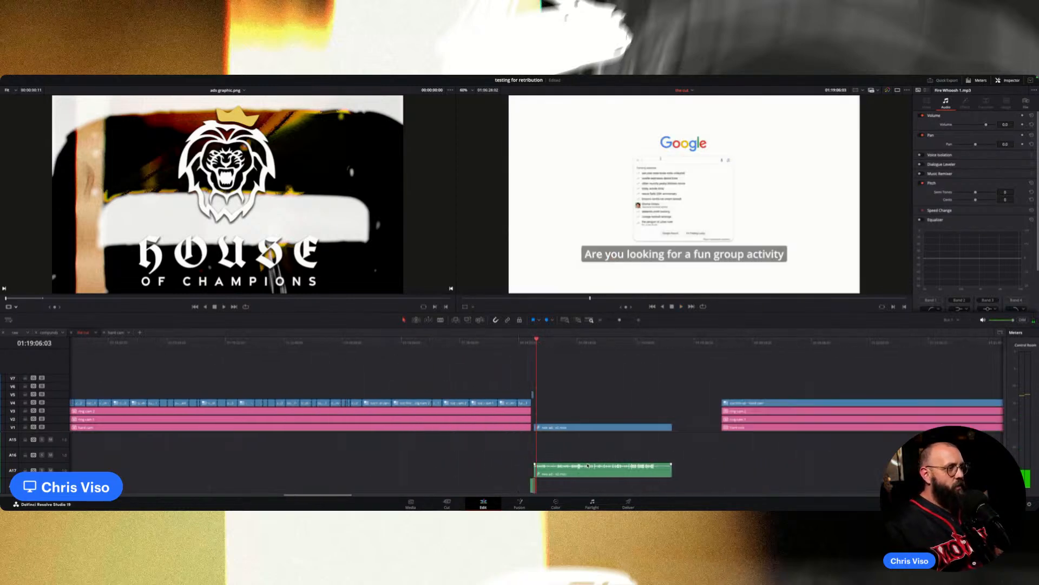
pyautogui.click(533, 394)
pyautogui.click(534, 486)
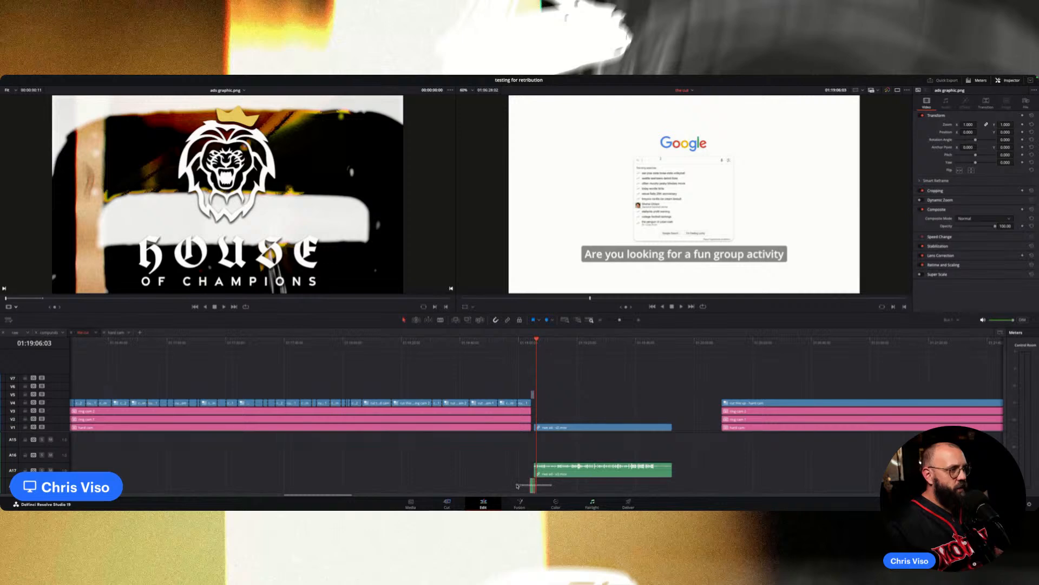
pyautogui.moveTo(534, 490); pyautogui.dragTo(672, 491)
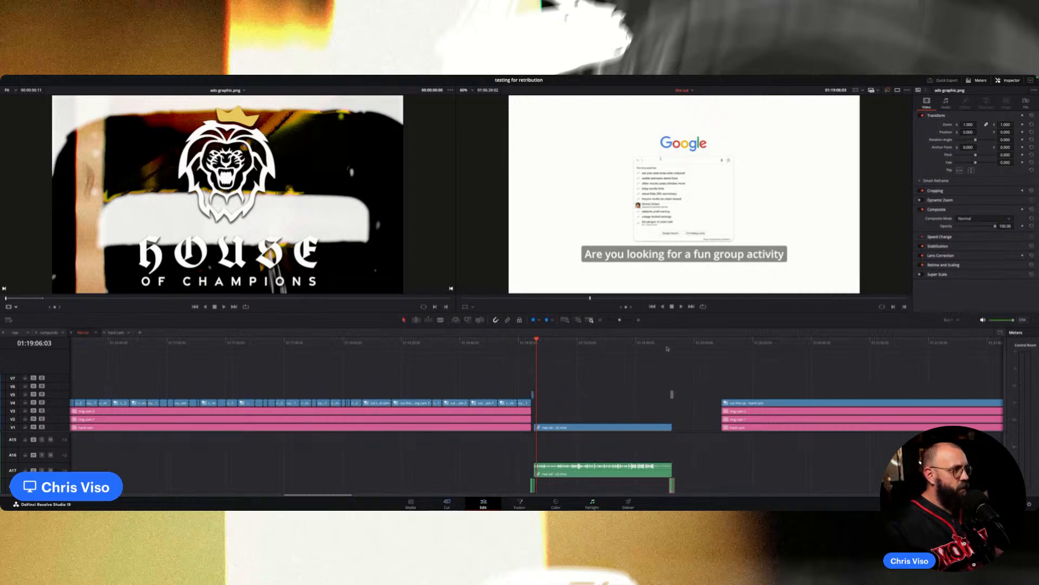
pyautogui.click(665, 341)
pyautogui.press('space')
pyautogui.scroll(5, 668, 454)
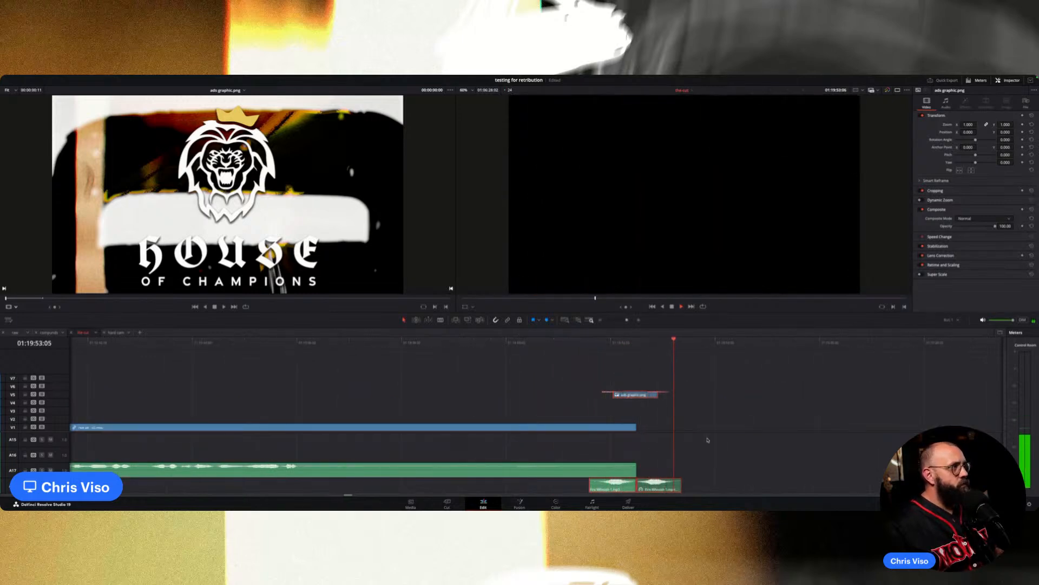
# Select all video and audio show clips after the ad and move them earlier so the show resumes beneath the second ads graphic's end.
pyautogui.scroll(-5, 671, 444)
pyautogui.scroll(-4, 735, 452)
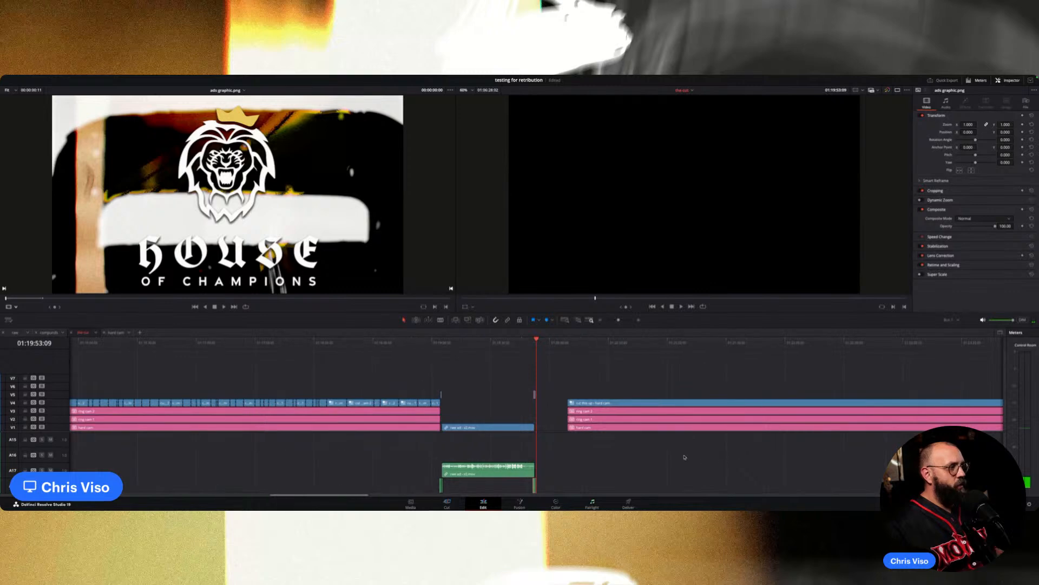
pyautogui.scroll(10, 646, 472)
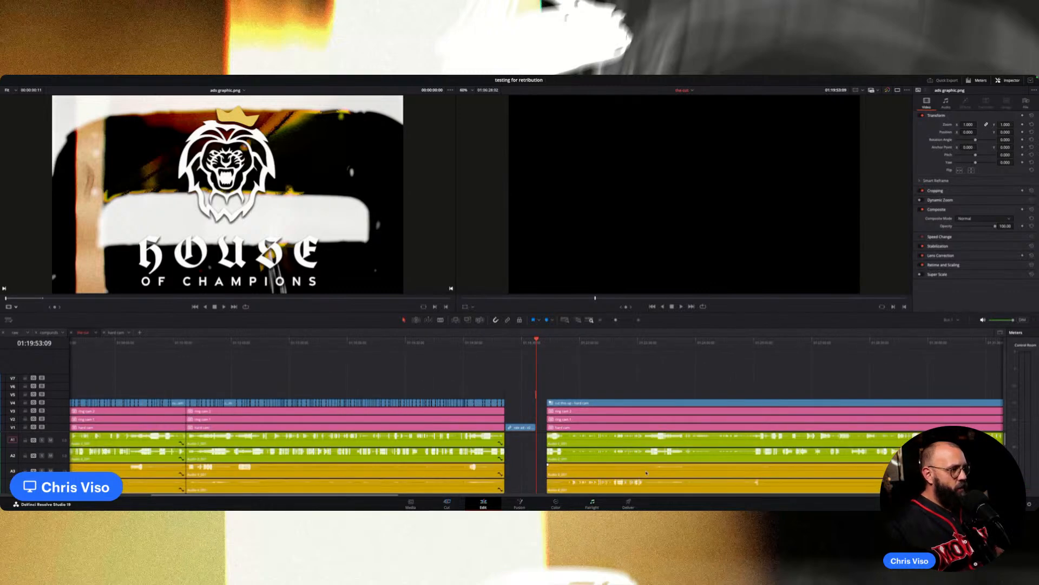
pyautogui.keyDown('shift'); pyautogui.scroll(-3, 646, 473); pyautogui.keyUp('shift')
pyautogui.scroll(-4, 635, 431)
pyautogui.scroll(2, 635, 431)
pyautogui.scroll(-10, 646, 431)
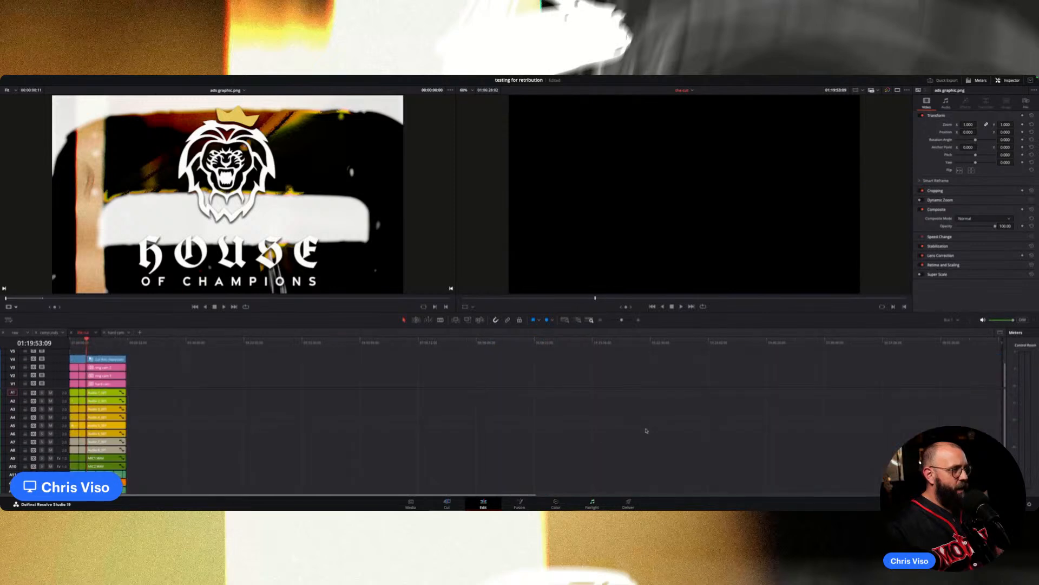
pyautogui.scroll(8, 475, 454)
pyautogui.scroll(-2, 528, 465)
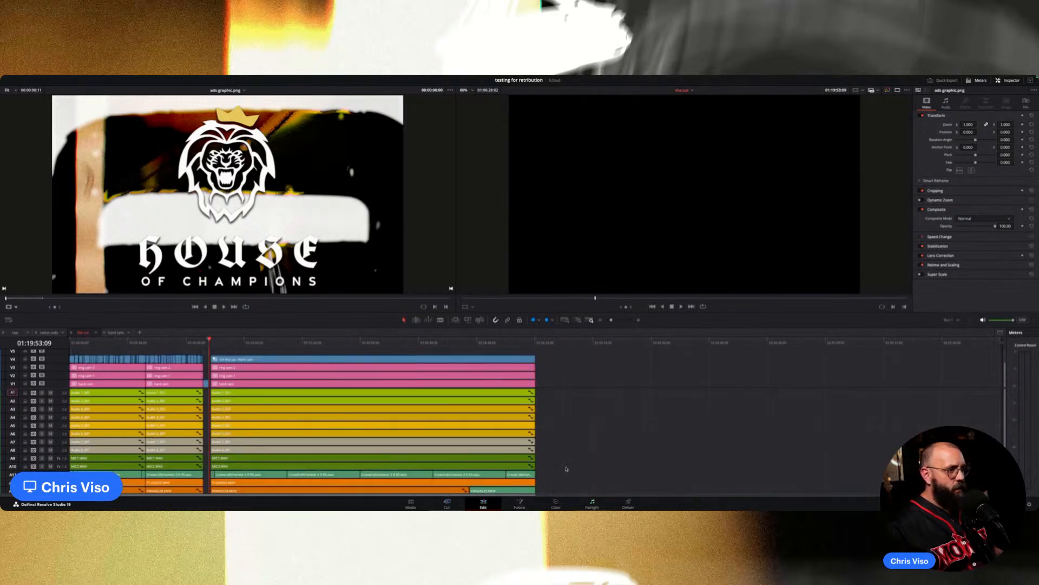
pyautogui.scroll(-3, 567, 469)
pyautogui.moveTo(413, 379); pyautogui.dragTo(286, 353)
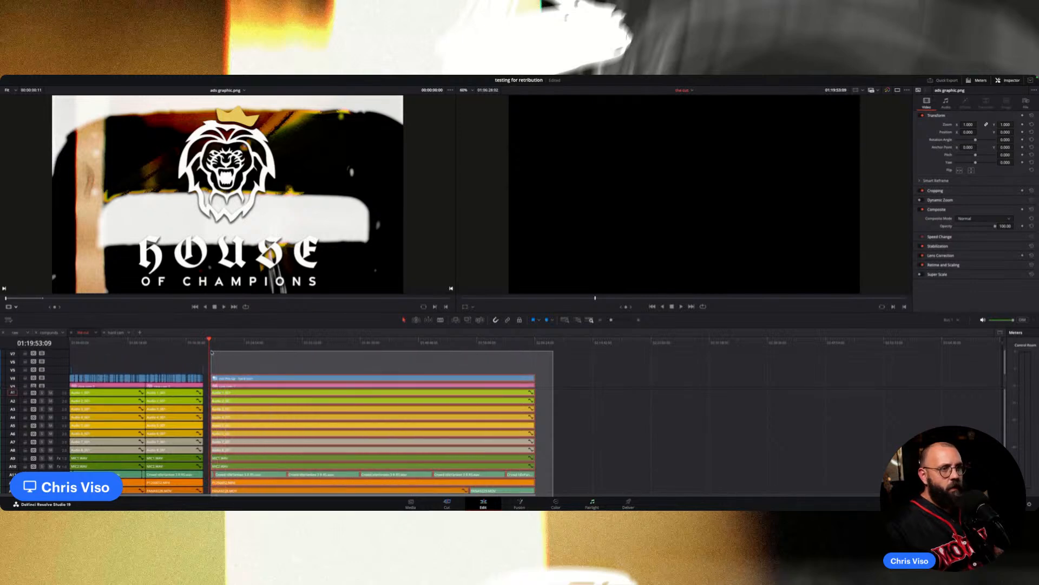
pyautogui.moveTo(212, 352); pyautogui.dragTo(210, 352)
pyautogui.scroll(-3, 252, 438)
pyautogui.press('super+=')
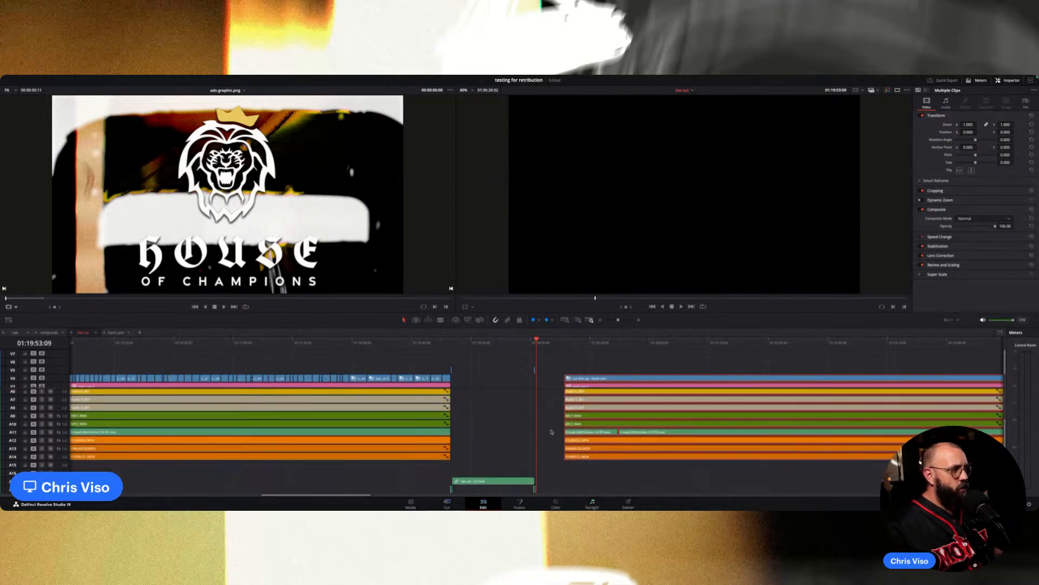
pyautogui.moveTo(571, 379); pyautogui.dragTo(562, 380)
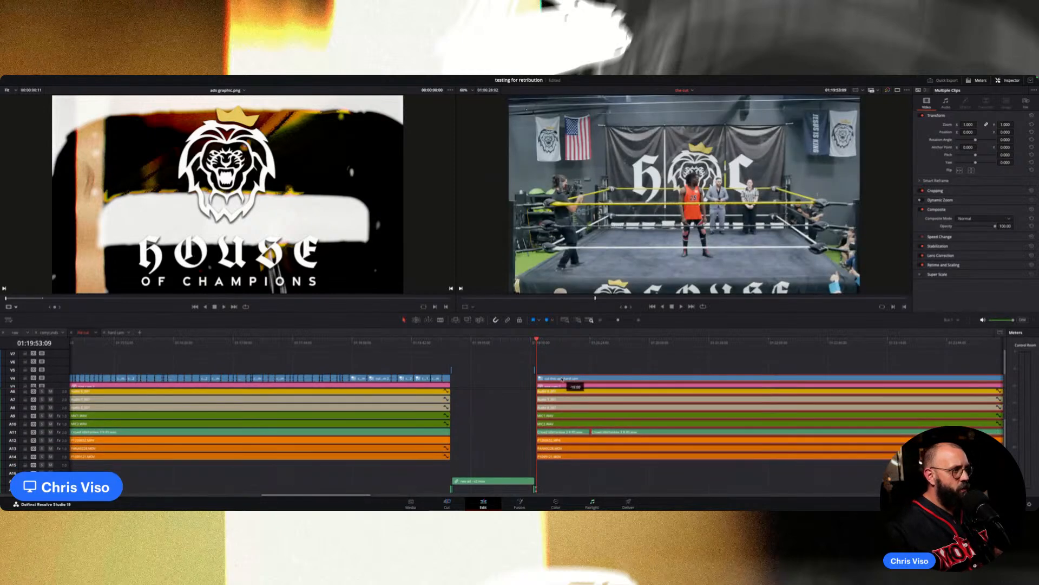
pyautogui.press('super+=')
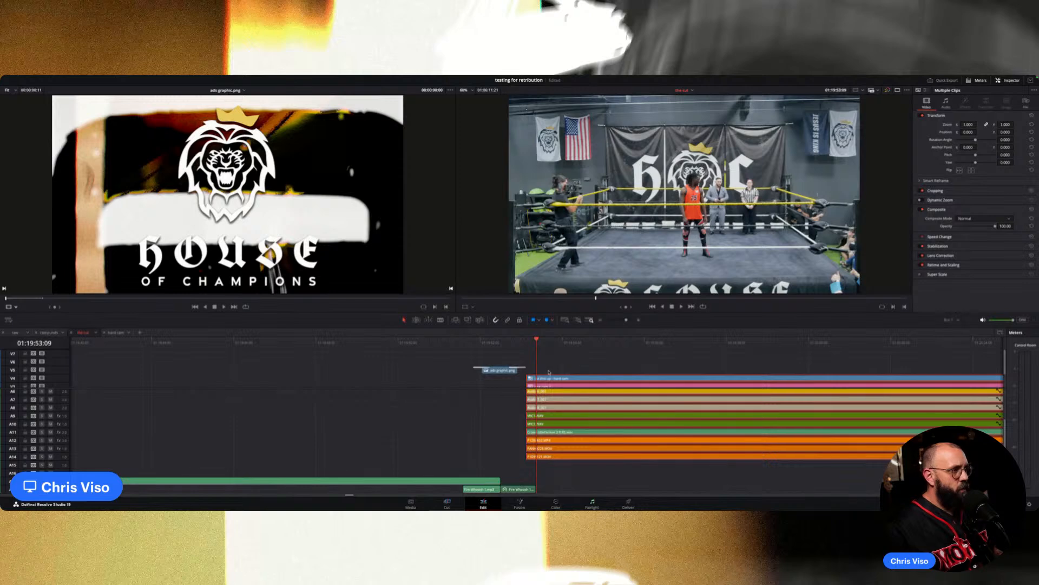
# Play the second ads graphic transition through to 01:19:54:01, where the show has resumed.
pyautogui.click(502, 342)
pyautogui.press('space')
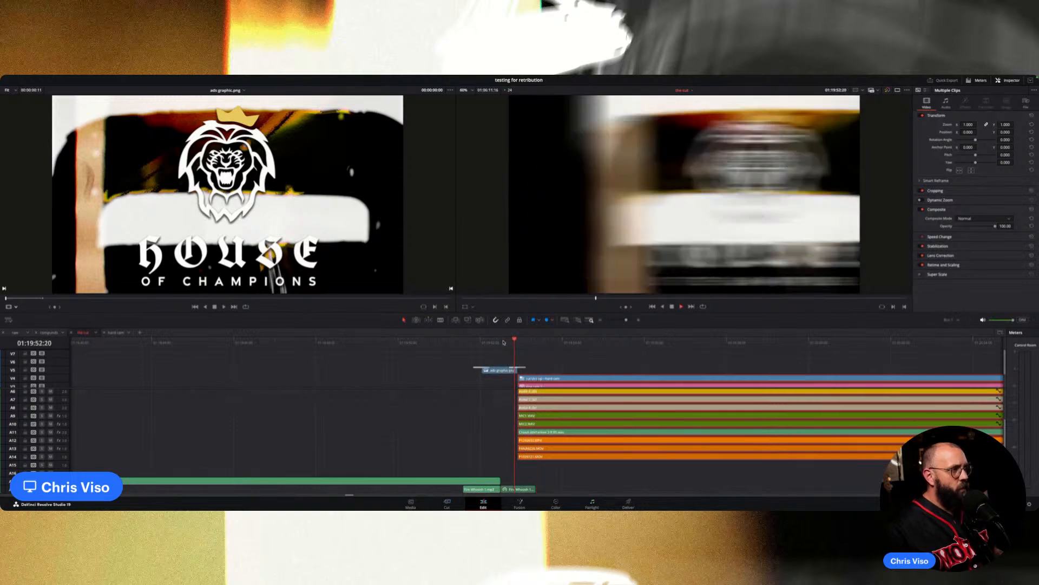
pyautogui.press('space')
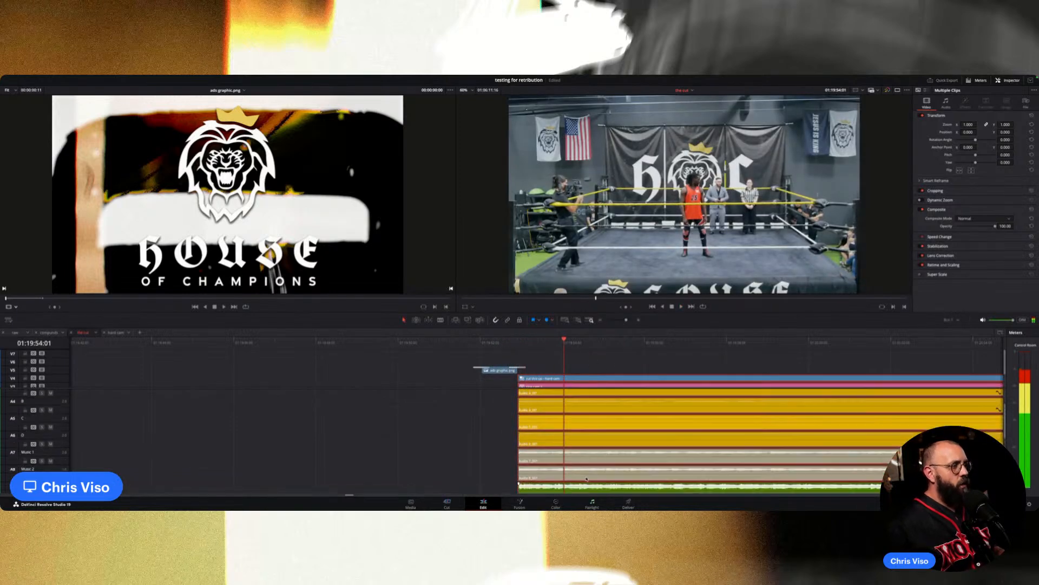